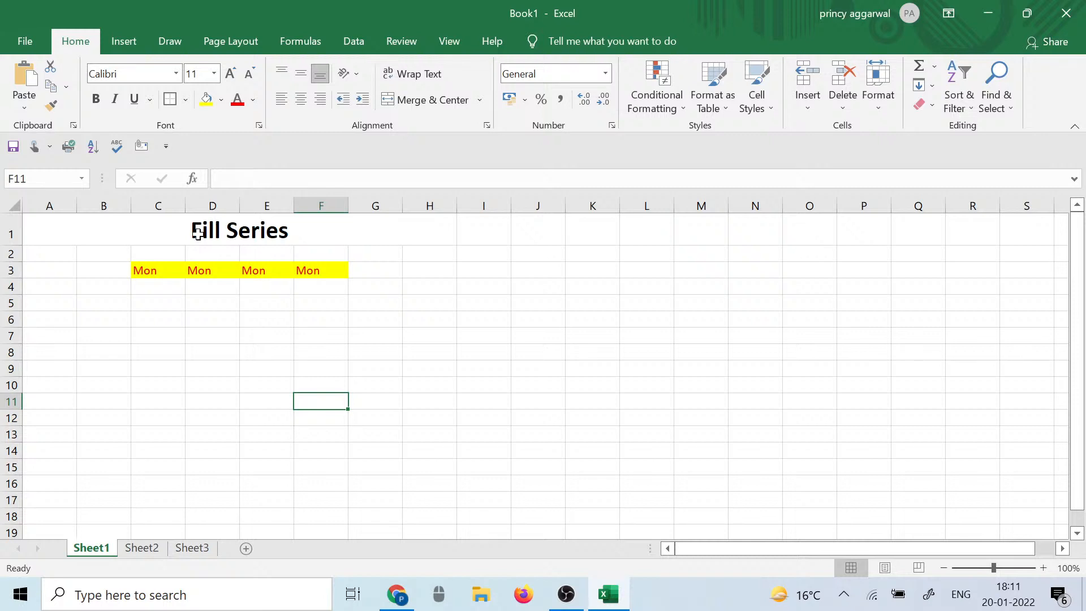
Step: Fill the day series from C3 down to C12 using the Fill Without Formatting option
left_click(158, 273)
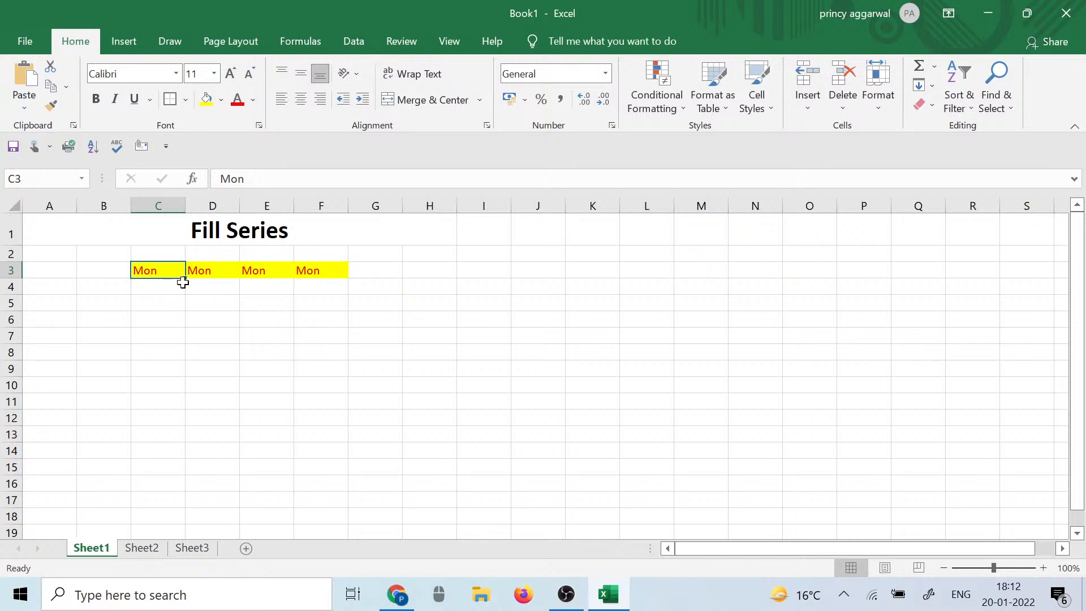
left_click_drag(184, 277, 175, 424)
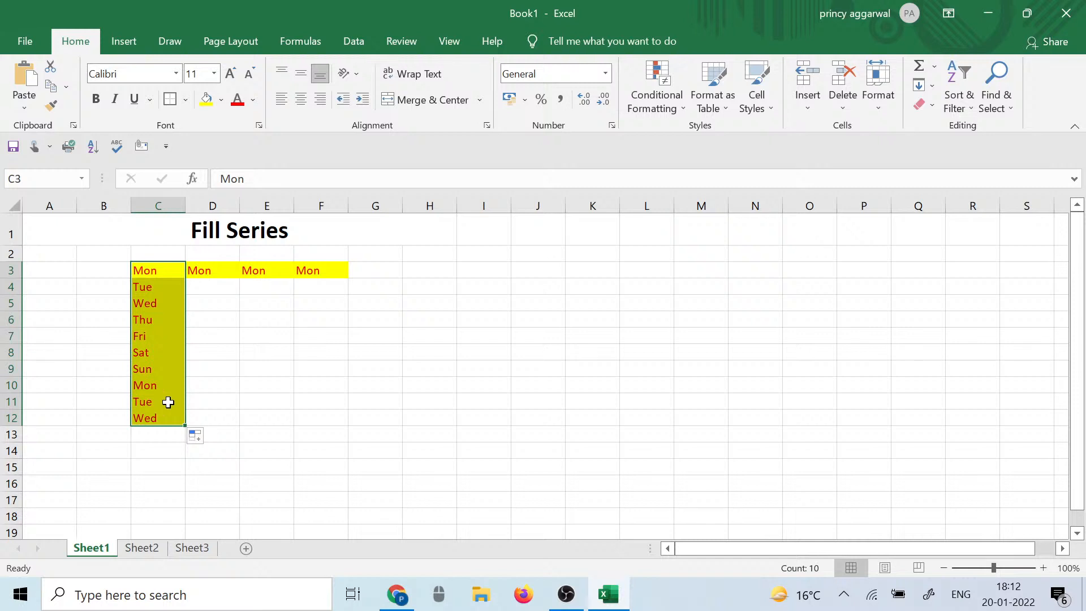
left_click(203, 440)
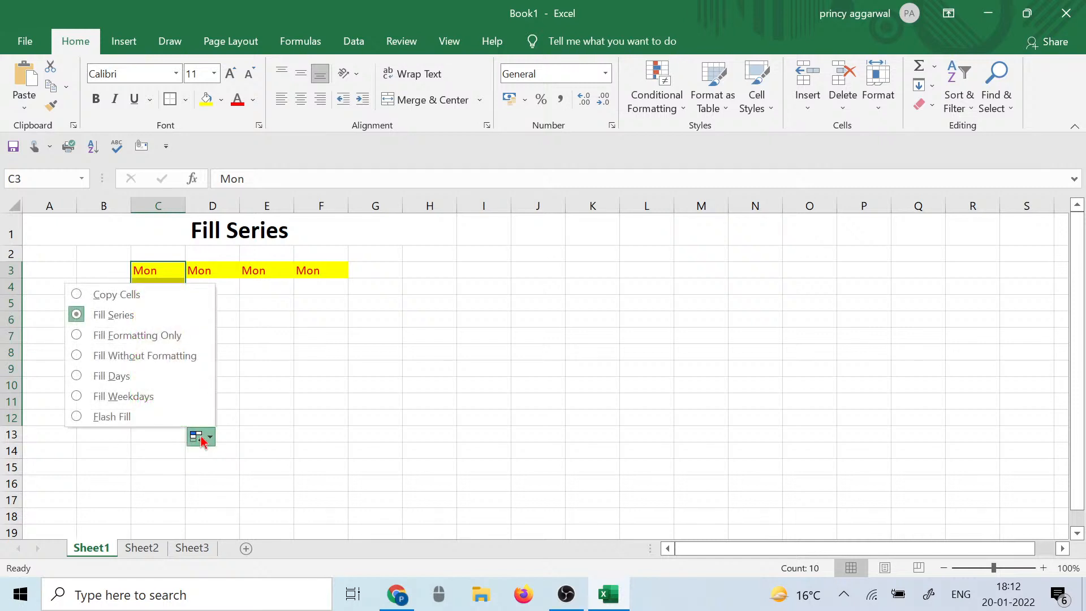
left_click(160, 356)
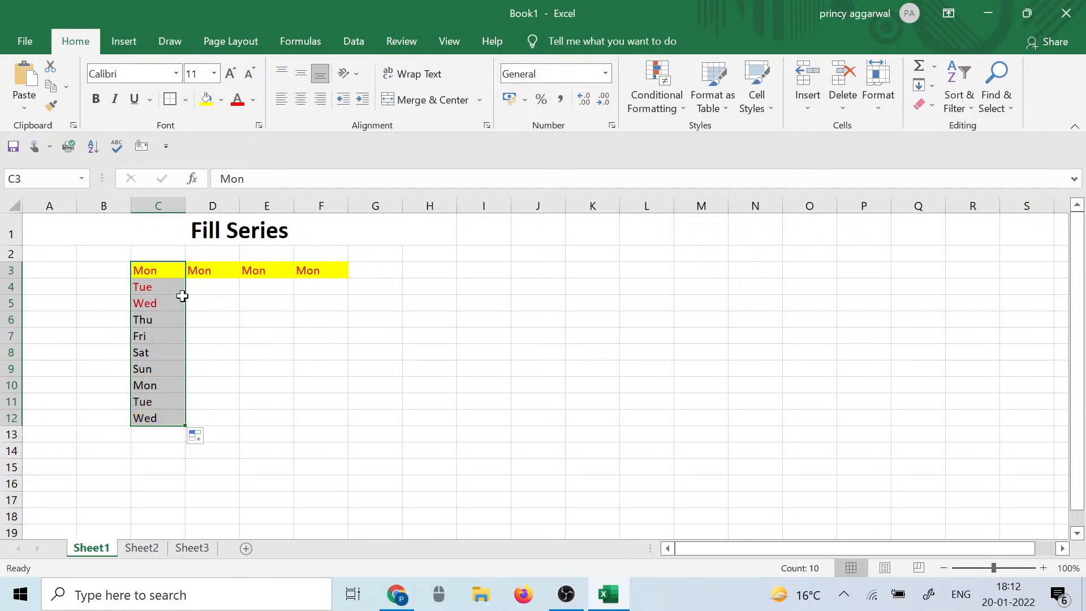
left_click(213, 383)
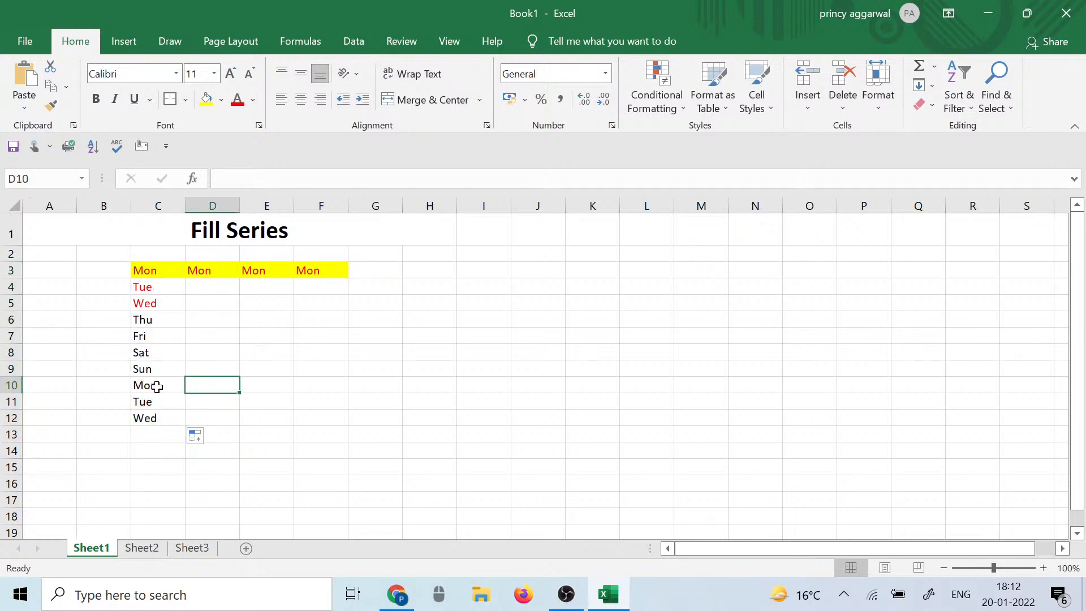
Step: Fill D3 down to D12 using the Copy Cells option so that every cell repeats Mon
left_click(207, 276)
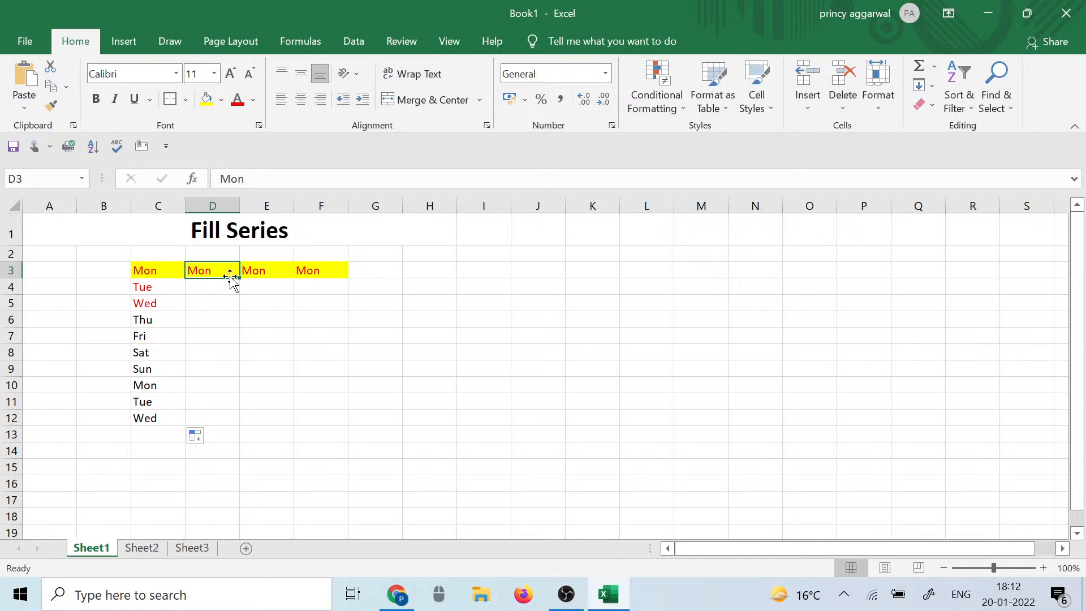
left_click_drag(236, 280, 216, 423)
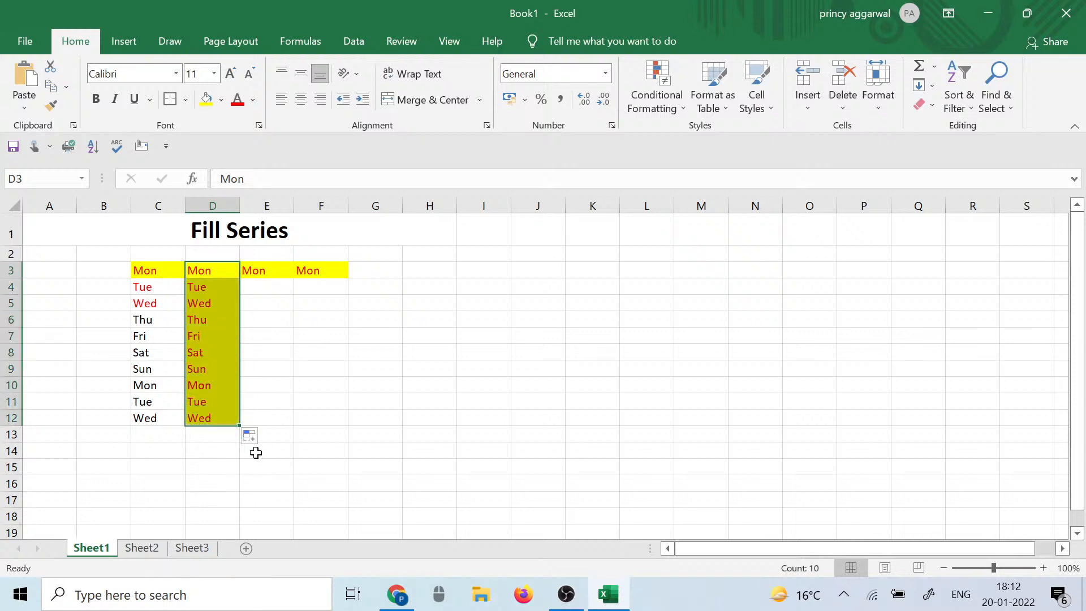
left_click(253, 438)
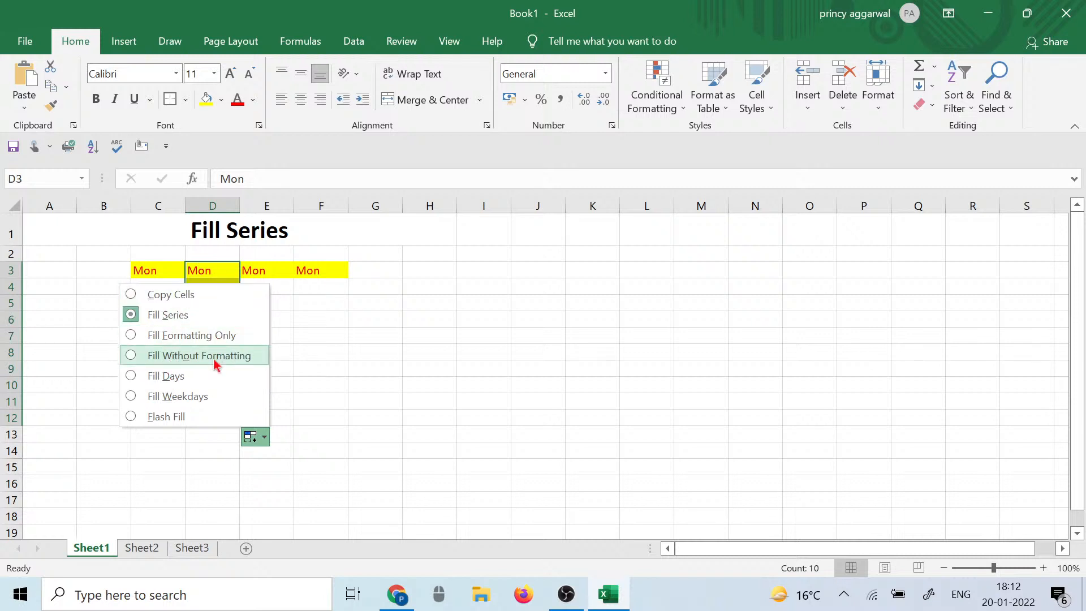
left_click(189, 300)
left_click(211, 441)
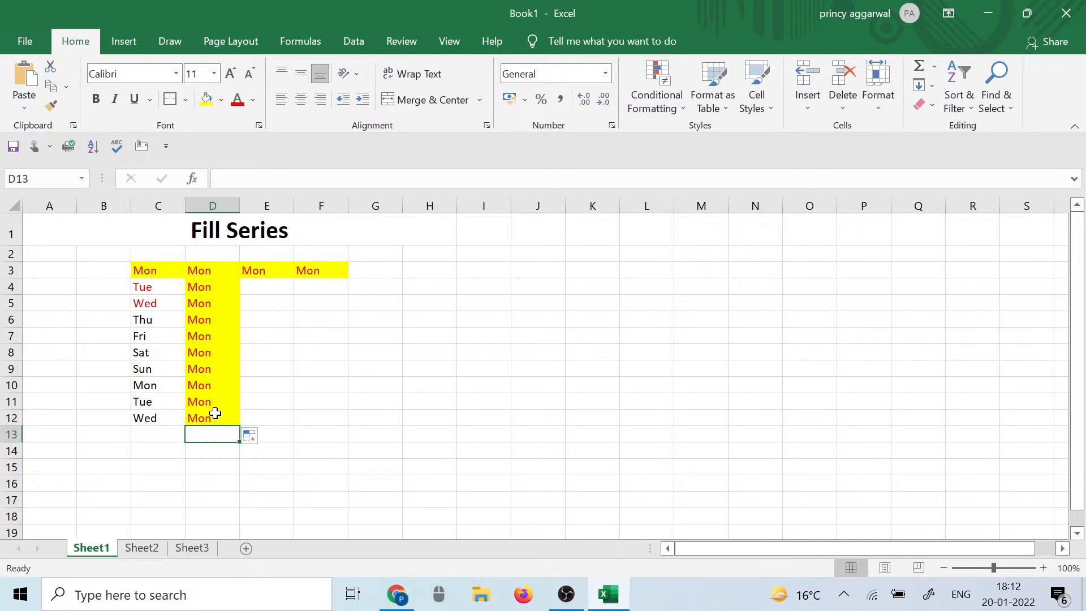
Step: Fill E3 down to E12 using the Fill Formatting Only option
left_click(272, 274)
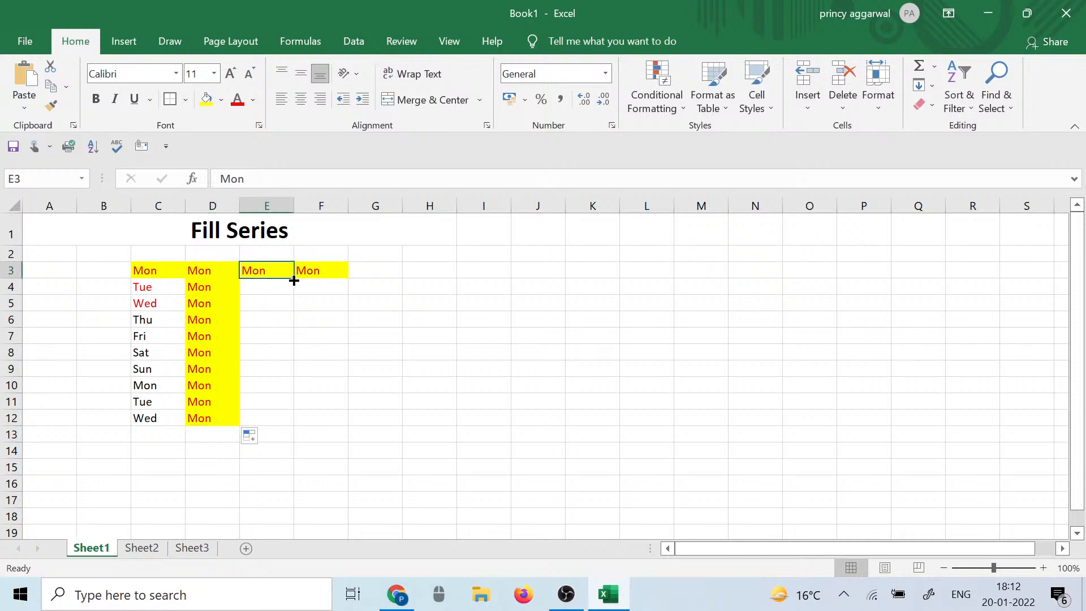
left_click_drag(293, 278, 275, 429)
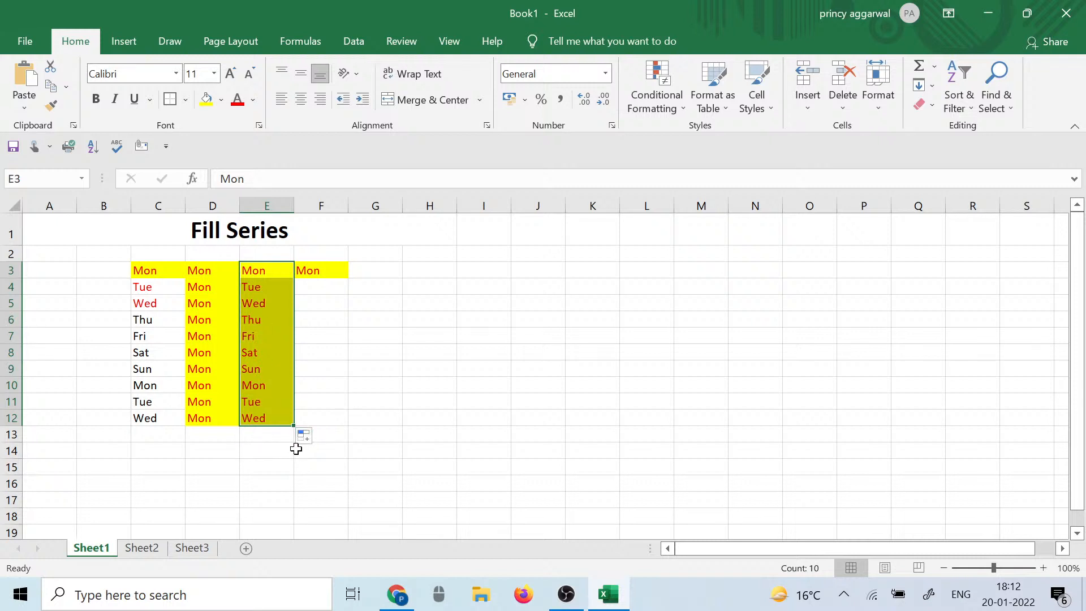
left_click(315, 440)
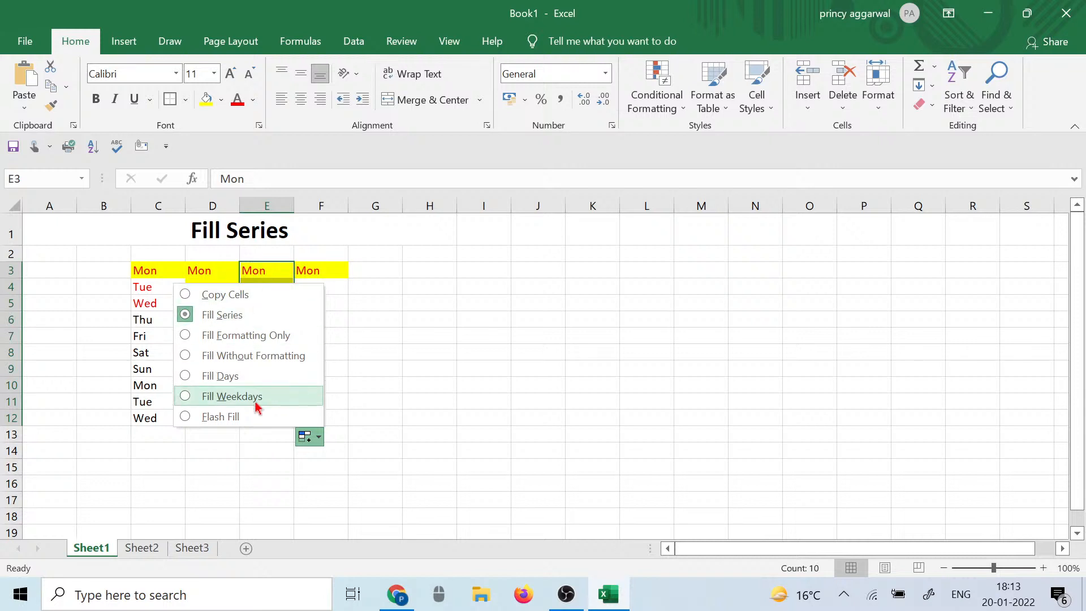
left_click(232, 315)
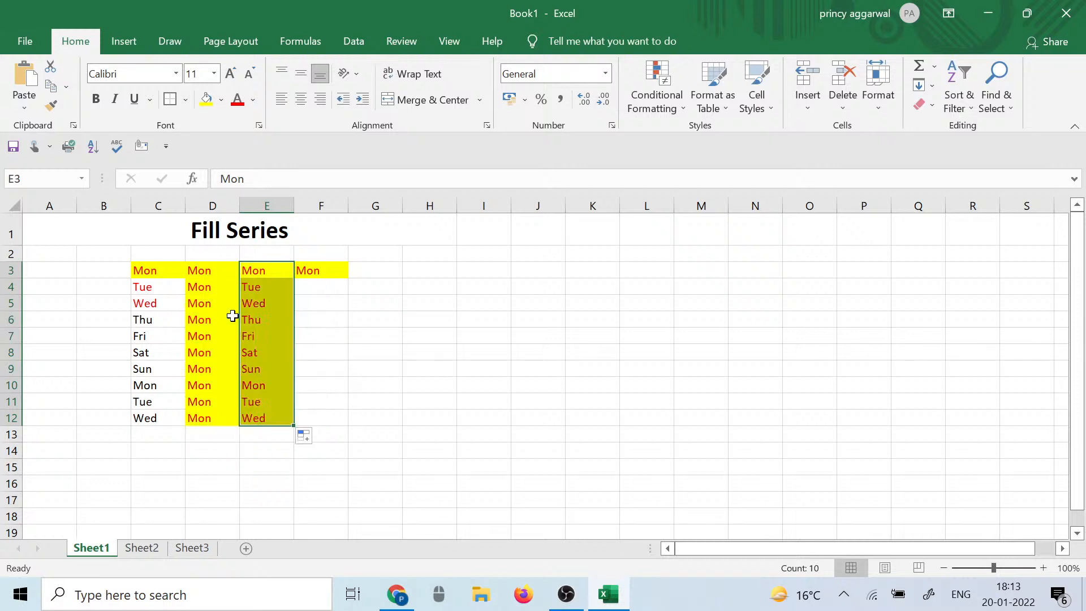
left_click(306, 435)
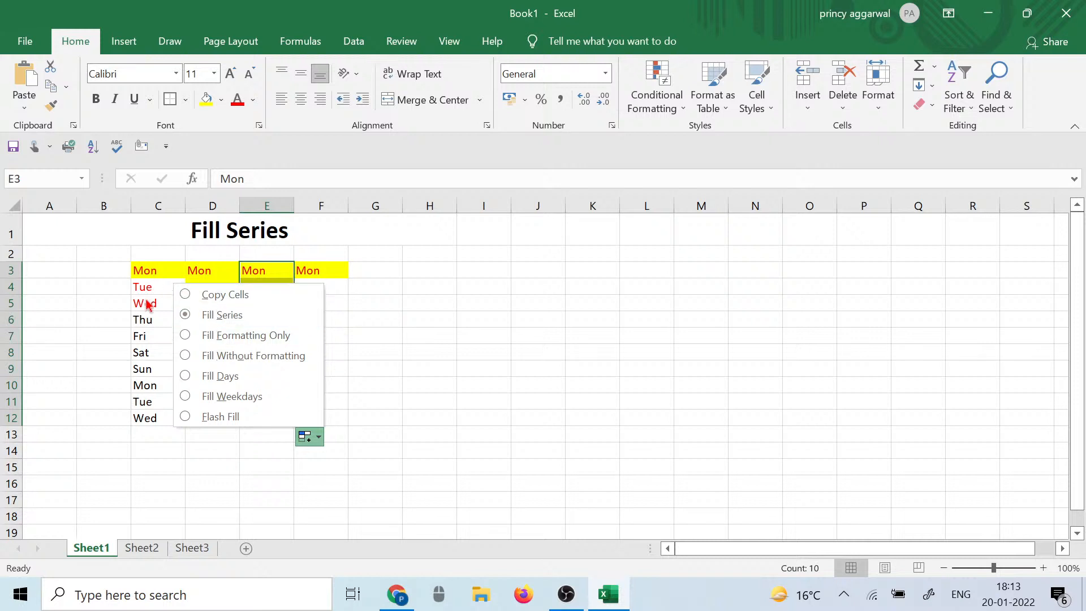
left_click(188, 336)
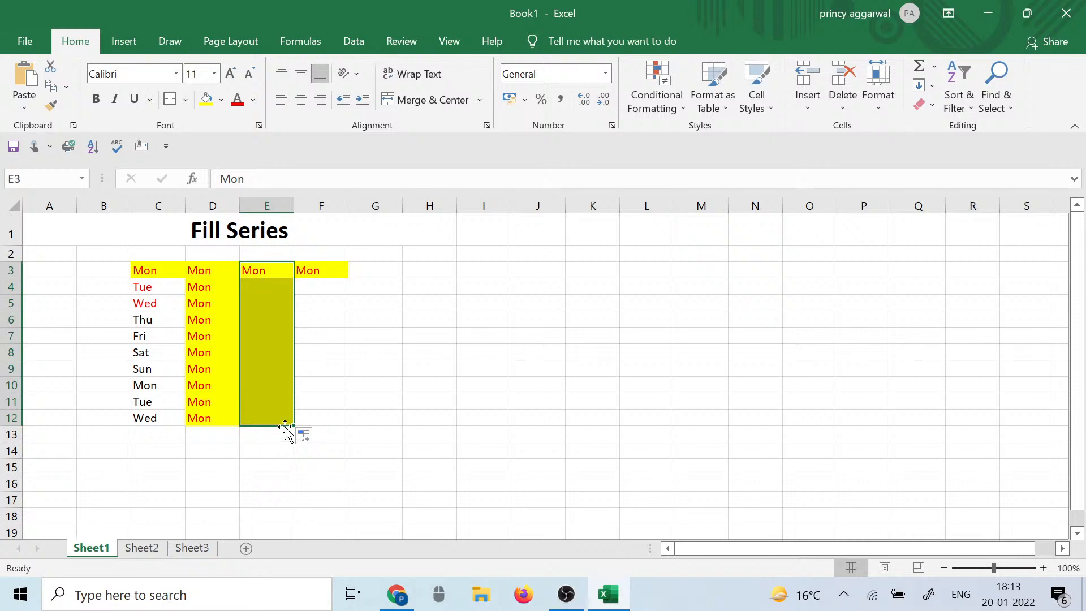
left_click(318, 368)
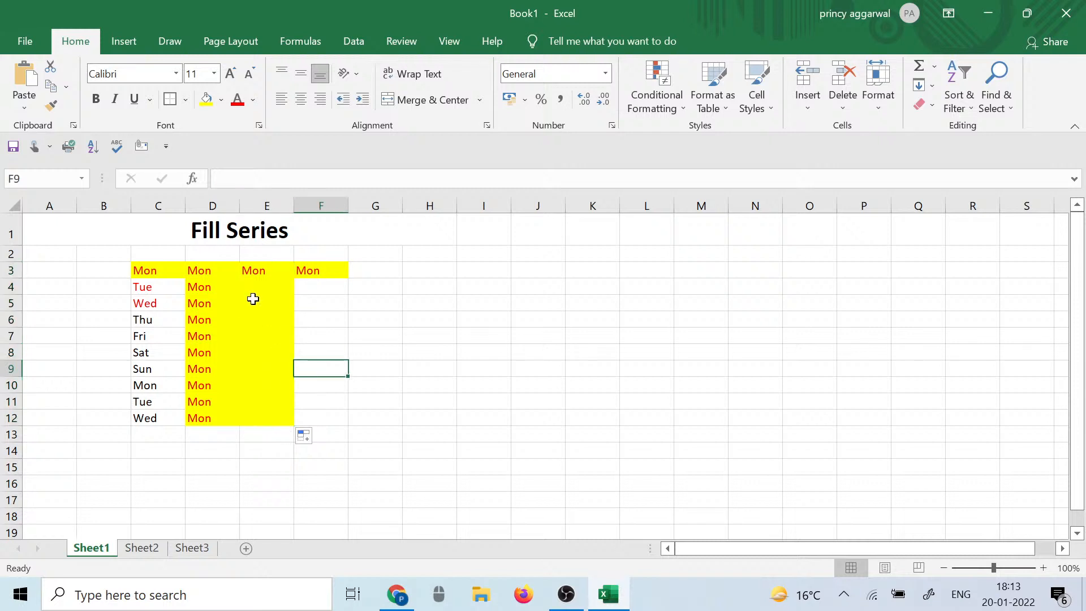
Step: Enter Monday in cell H6 and try to apply a single underline through its font settings
left_click(452, 320)
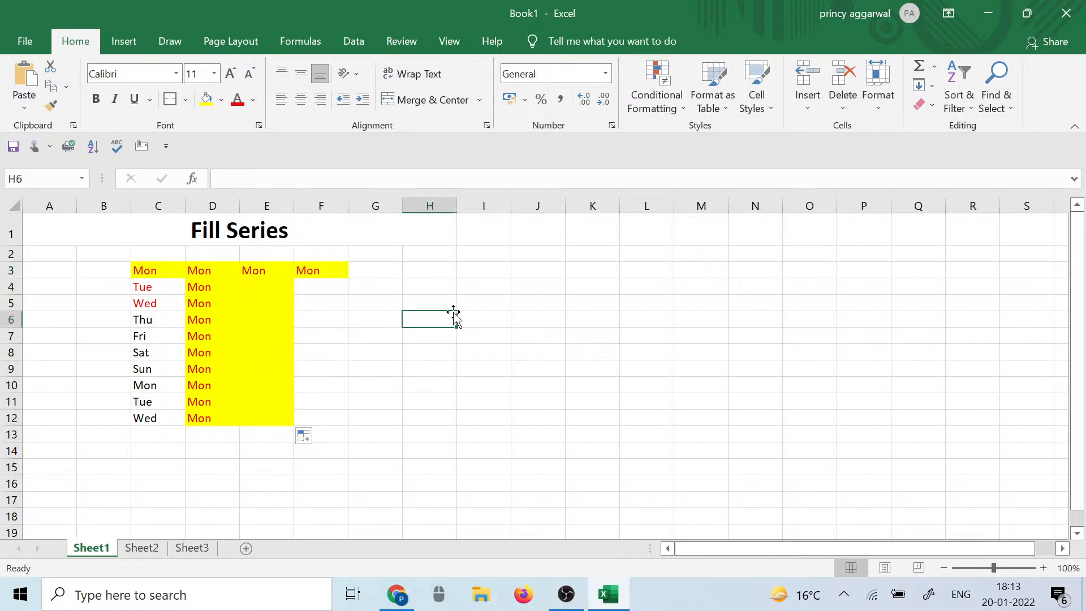
type("Monday")
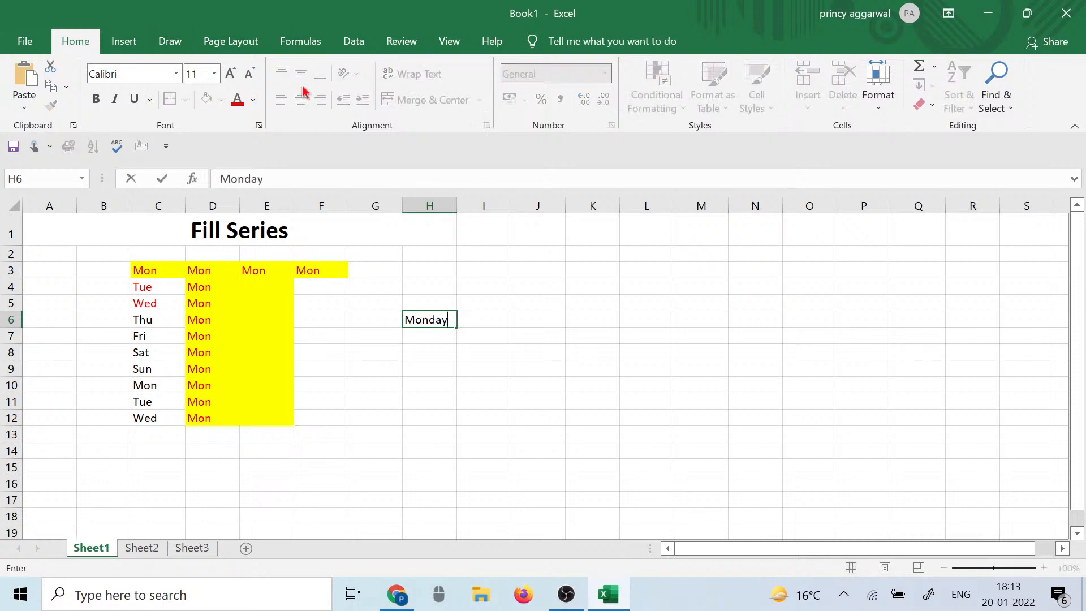
left_click(259, 126)
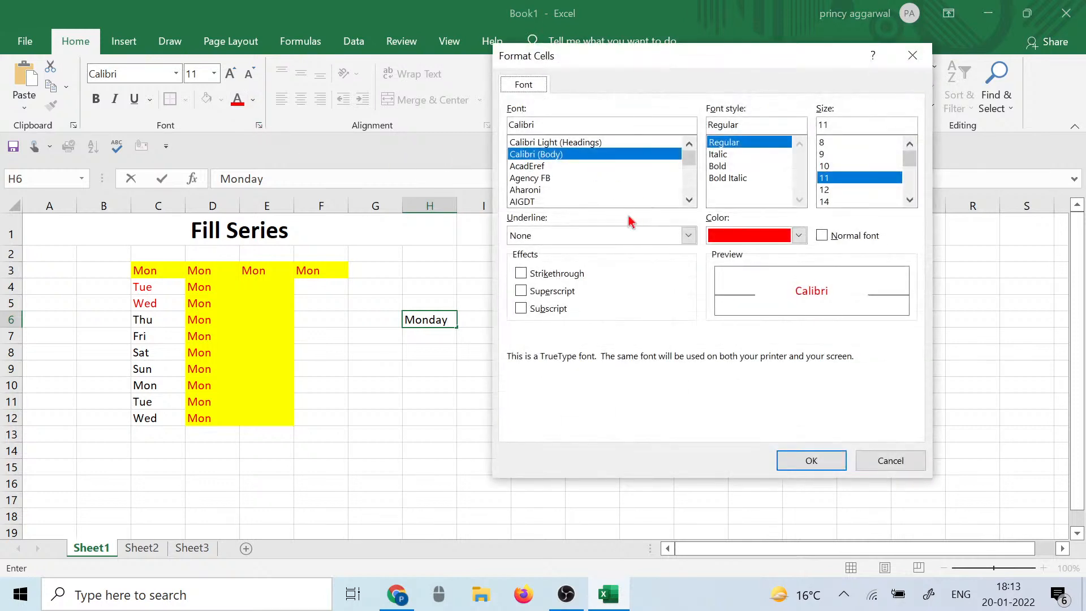
left_click(627, 235)
left_click(547, 267)
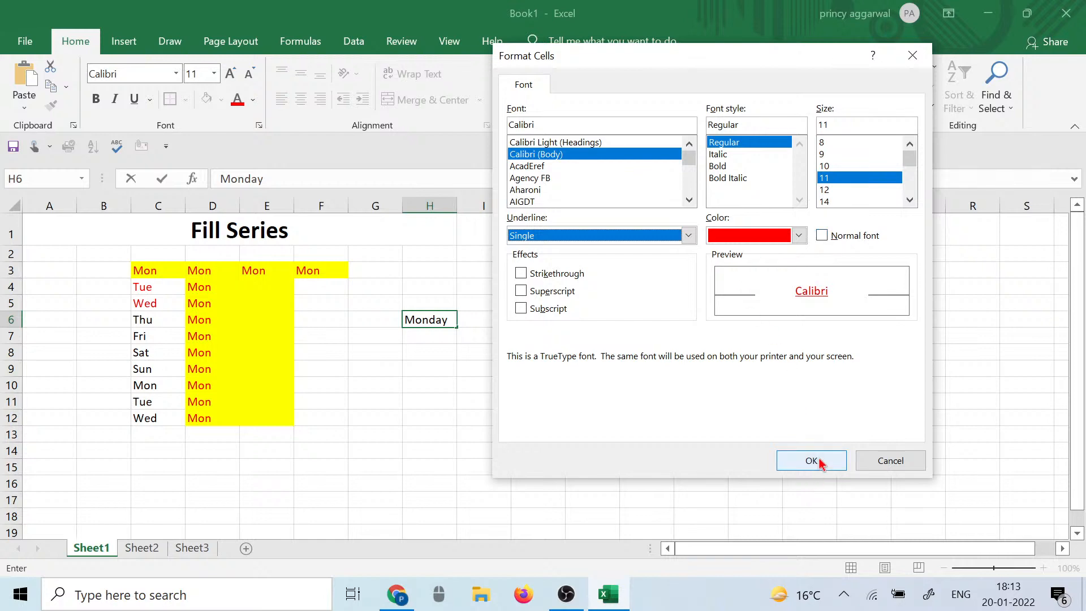
left_click(839, 461)
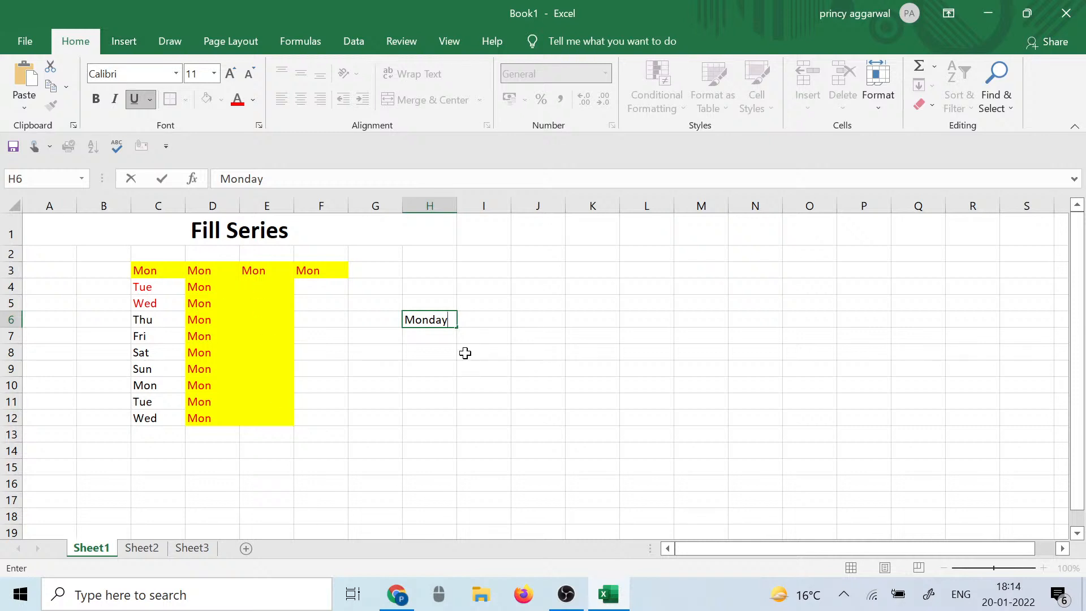
left_click(424, 335)
Step: Give the Monday cell H6 an orange background fill
left_click(317, 271)
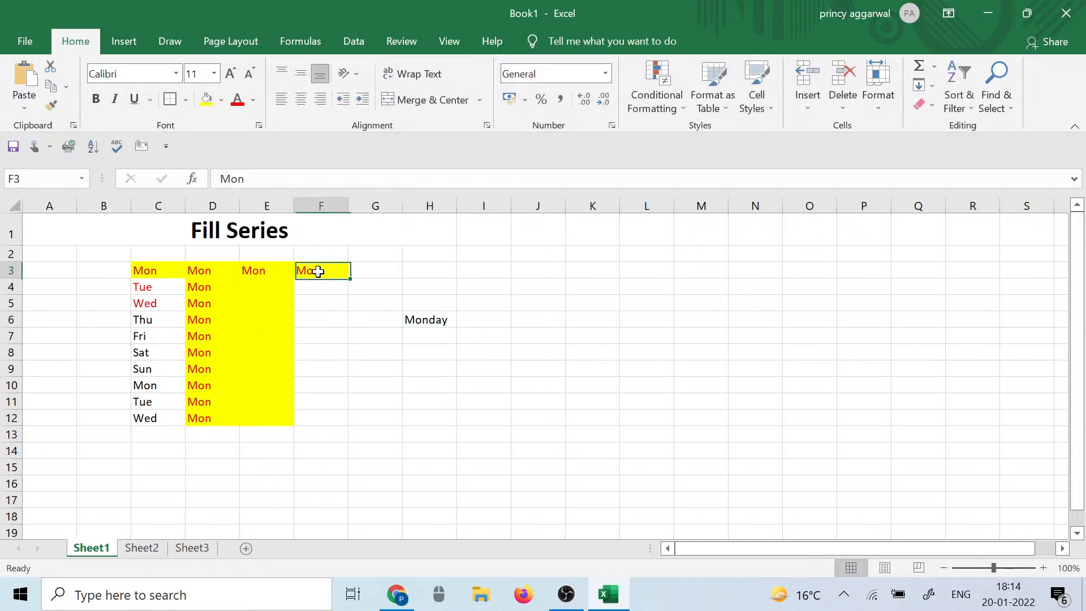
left_click(420, 310)
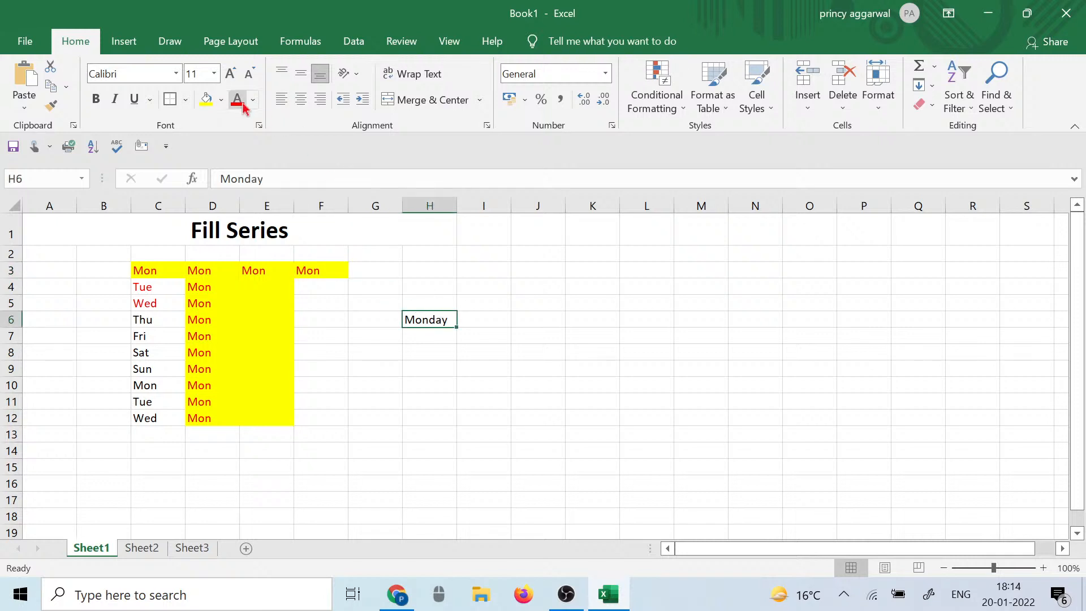
left_click(221, 102)
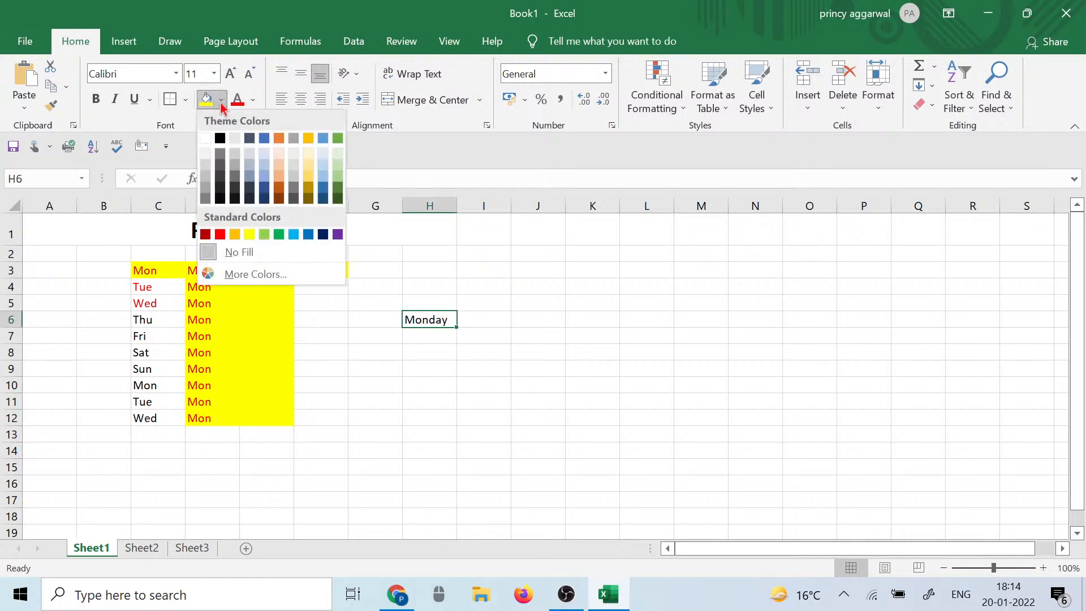
left_click(273, 135)
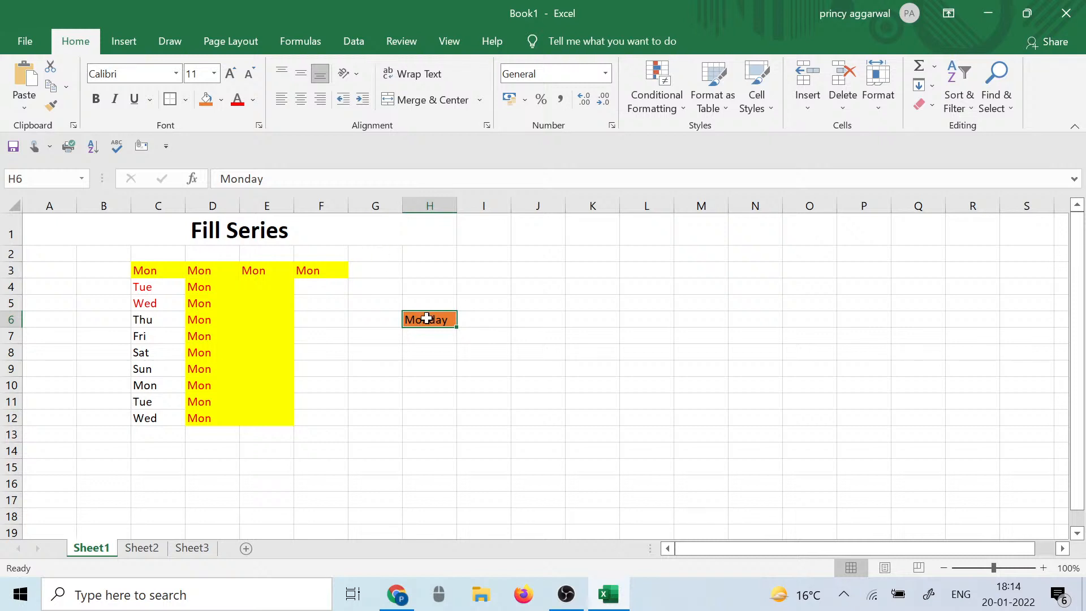
Step: Fill H6 down to H14 using the Fill Formatting Only option
left_click_drag(458, 328, 461, 461)
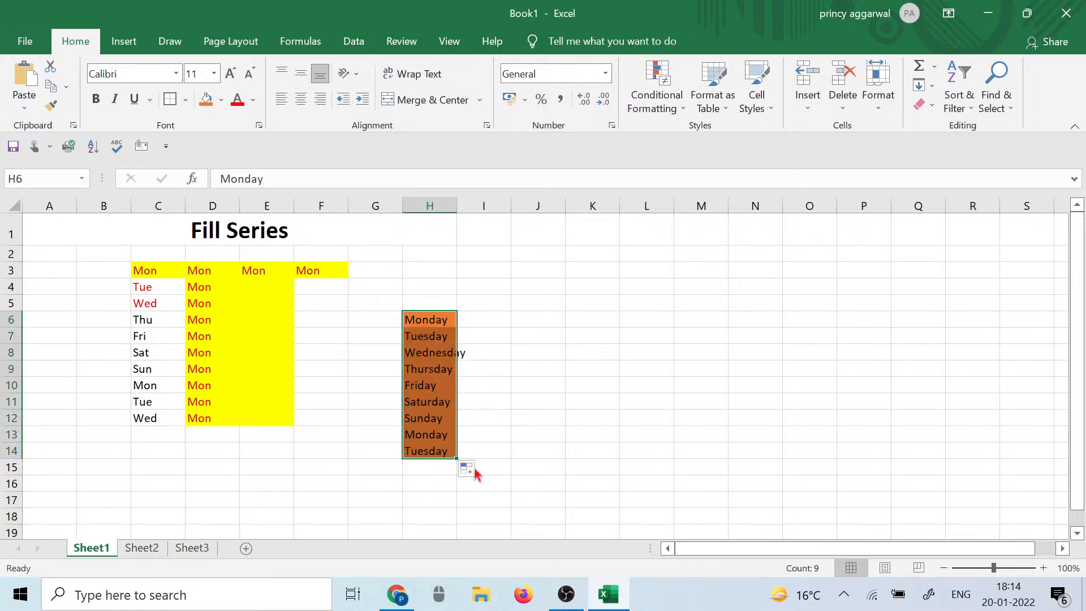
left_click(474, 478)
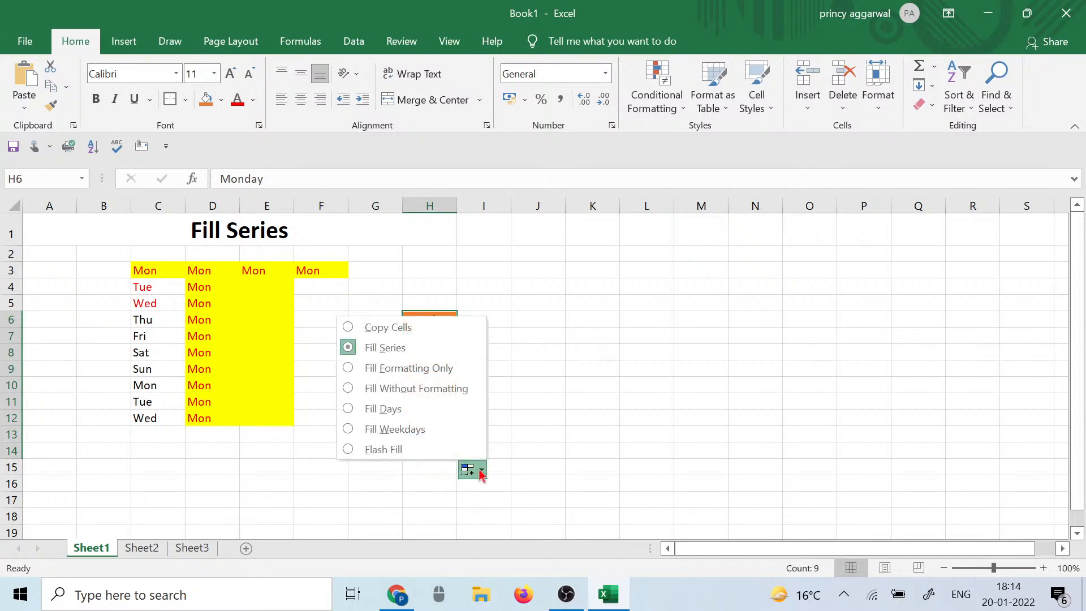
left_click(396, 367)
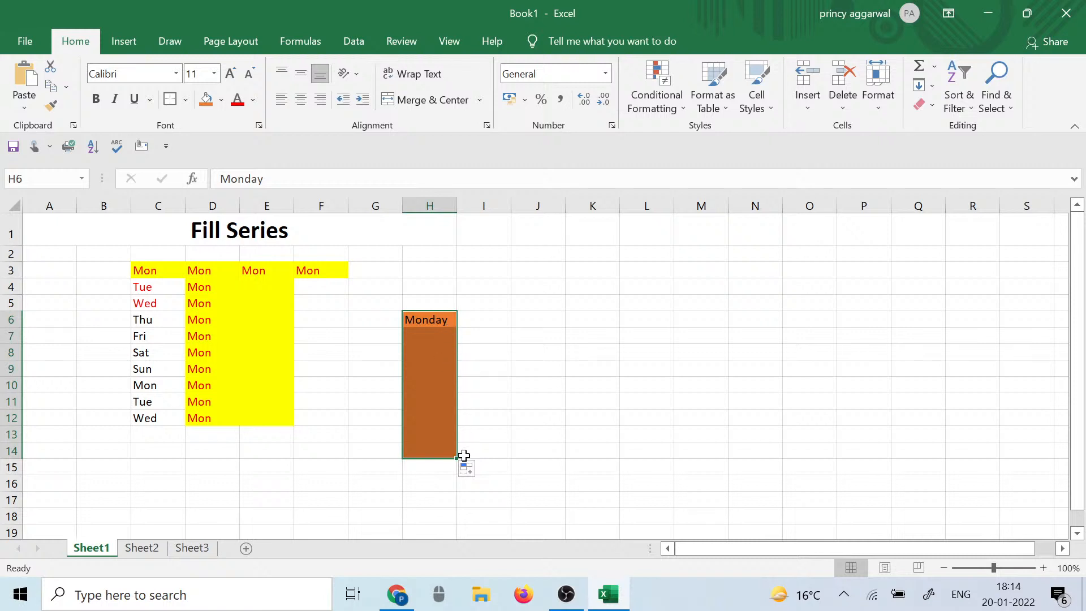
left_click(467, 333)
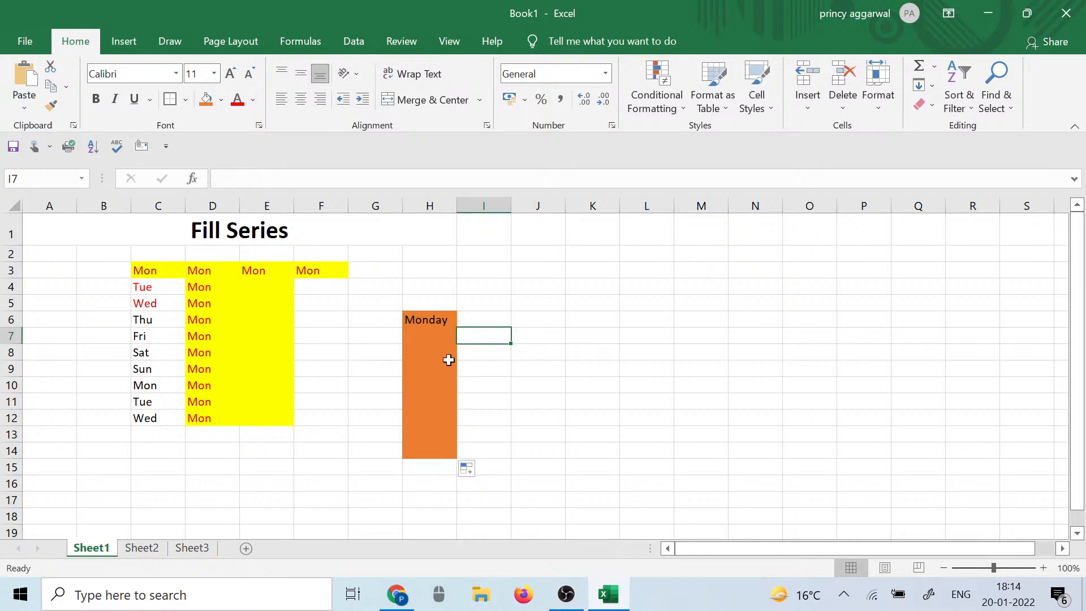
Step: Fill the day series from F3 down to F12 using the Fill Weekdays option
left_click(316, 274)
left_click_drag(346, 282, 346, 424)
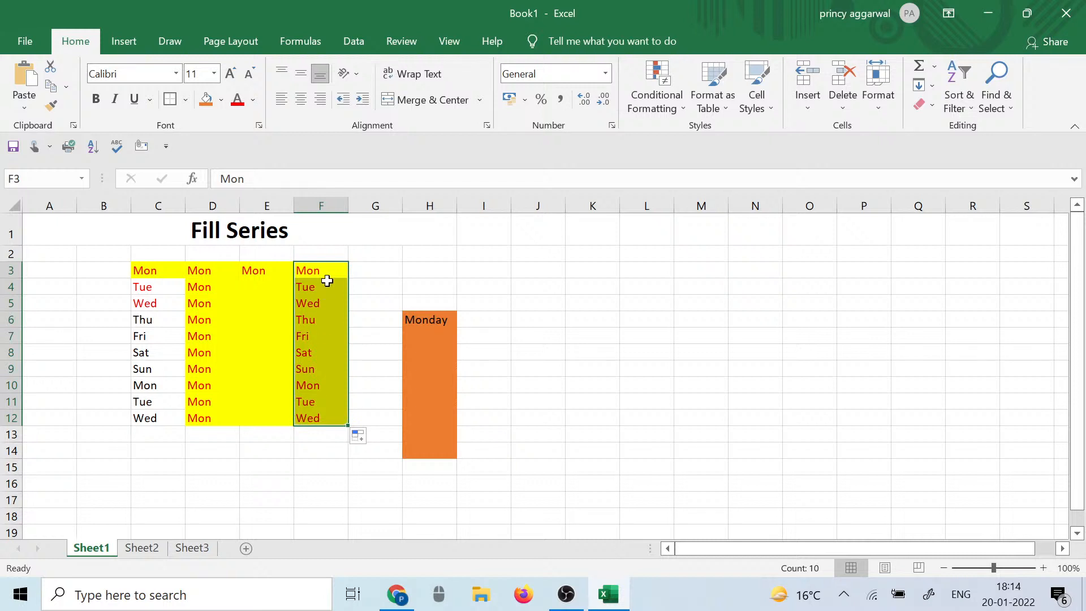
left_click(366, 441)
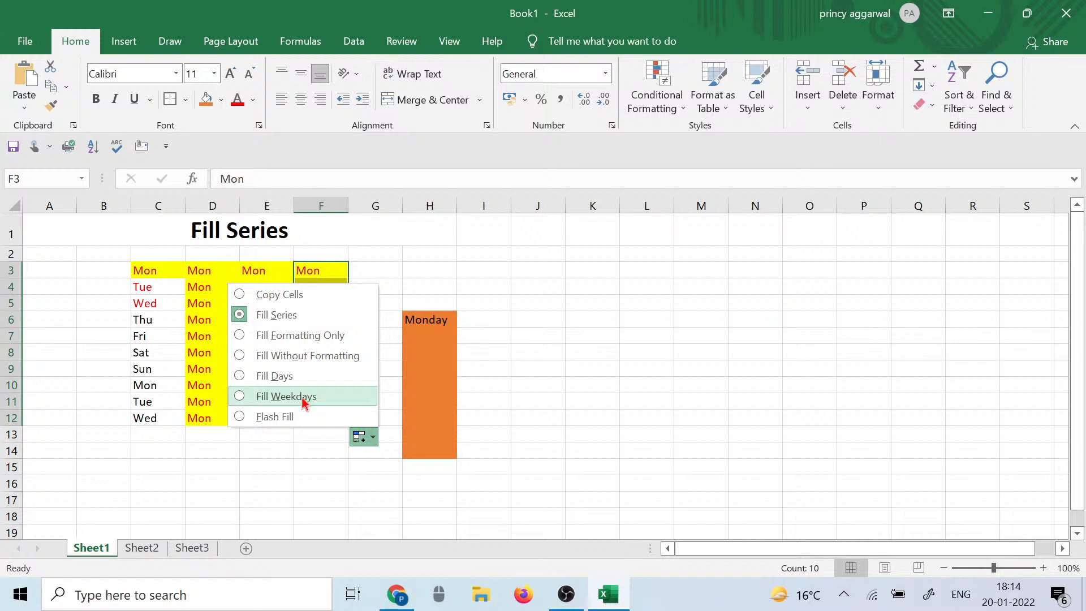
left_click(240, 397)
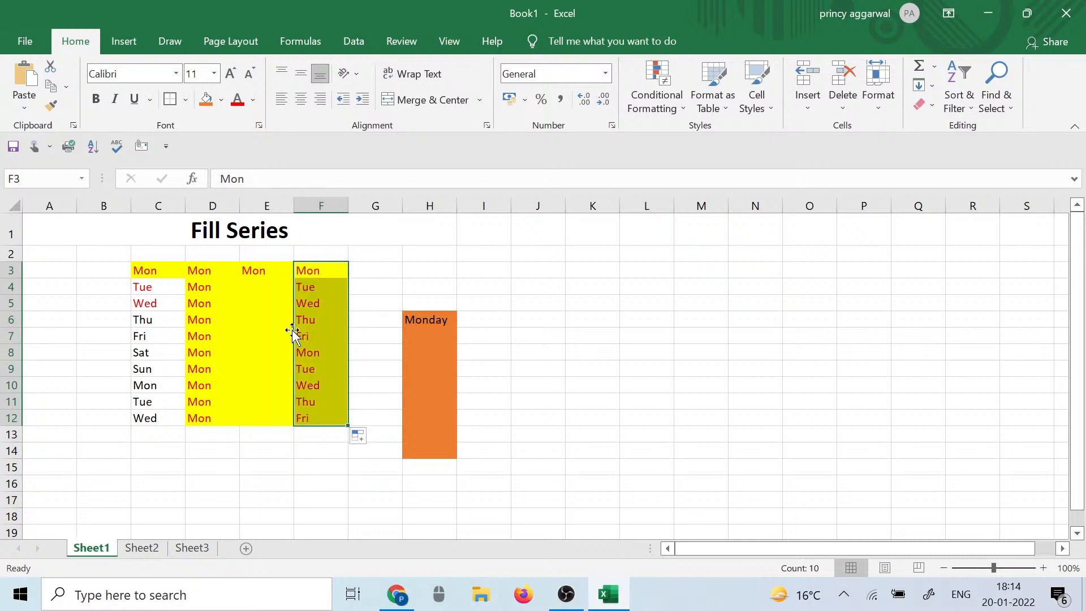
Step: Change the fill in F4:F12 to consecutive days including Sat and Sun, without the yellow fill and red font
left_click(365, 441)
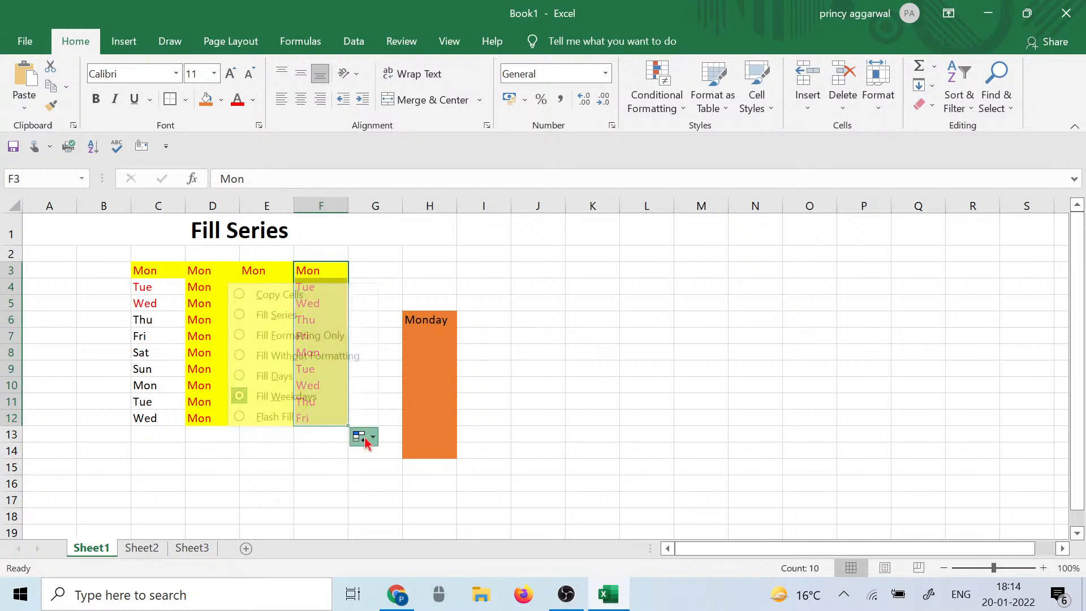
left_click(294, 375)
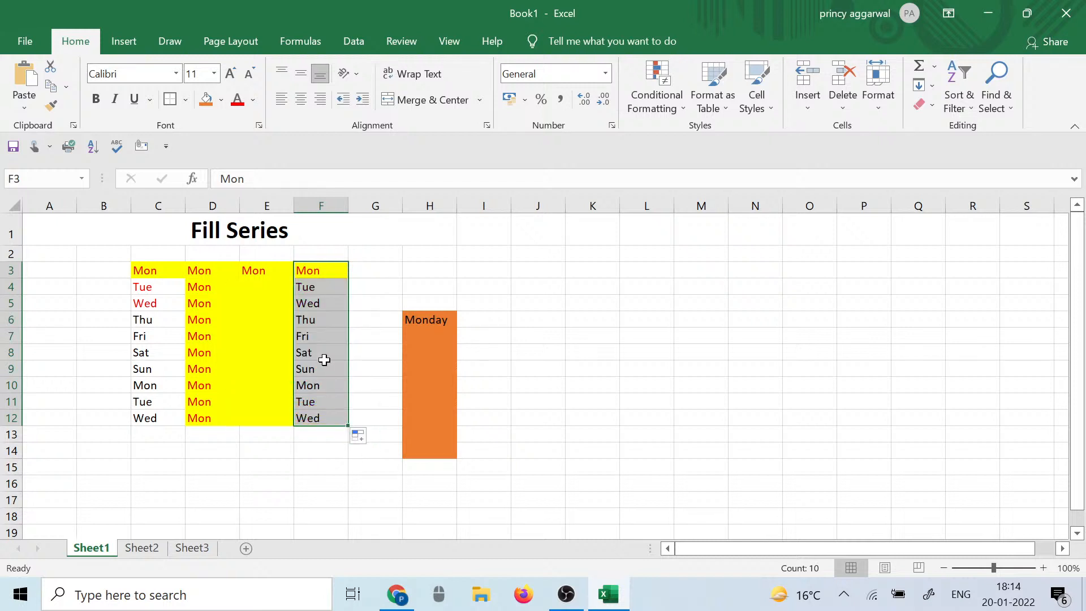
left_click_drag(308, 270, 325, 421)
left_click(365, 338)
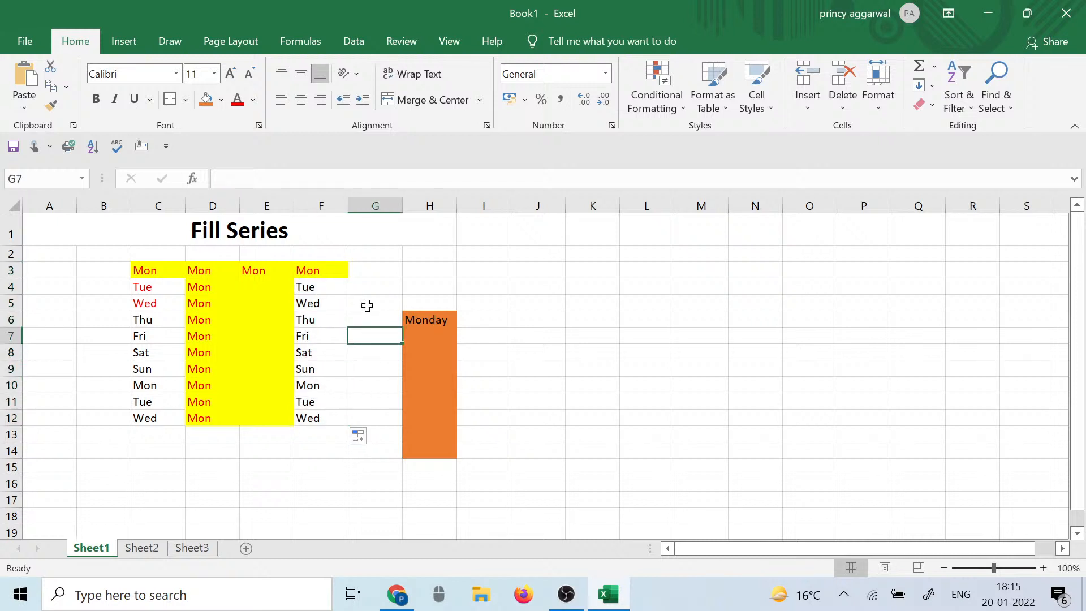
Step: Enter the day name Mon, with a capital M, in cell J4
left_click(523, 285)
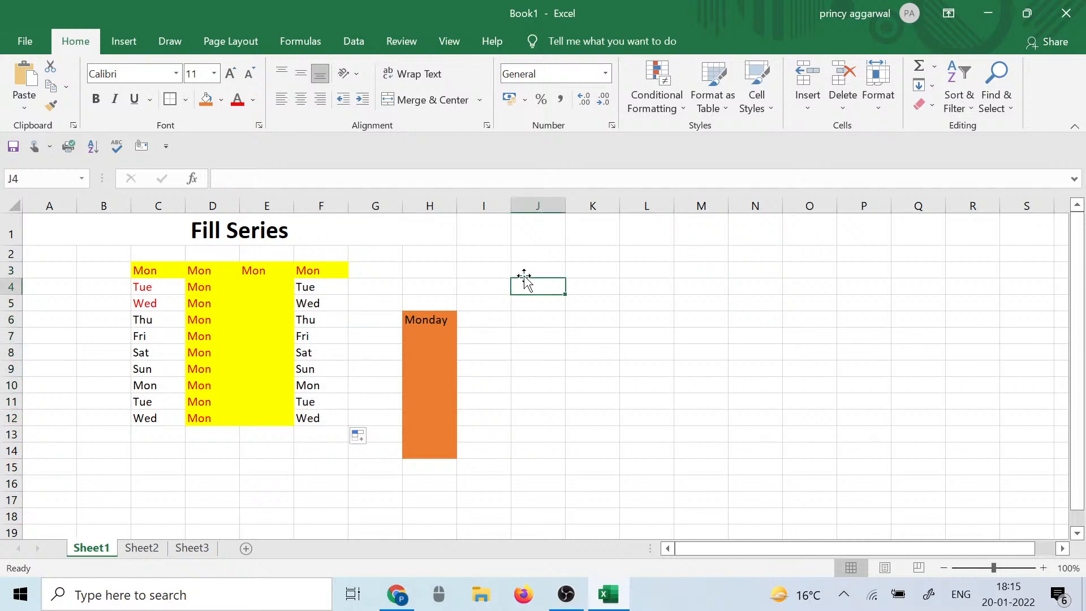
type("mon")
key("Return")
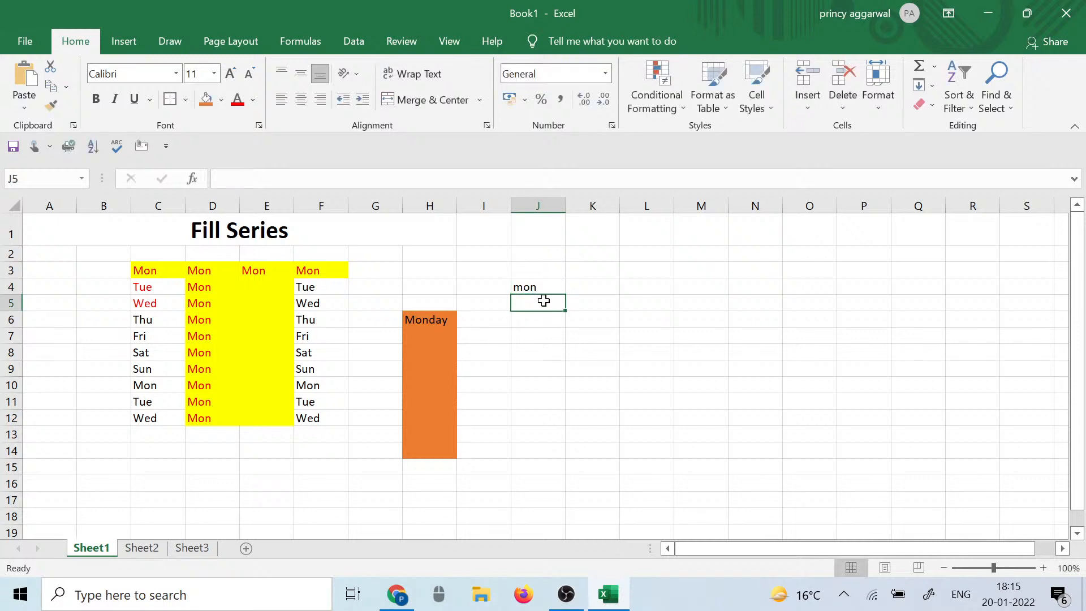
left_click(546, 286)
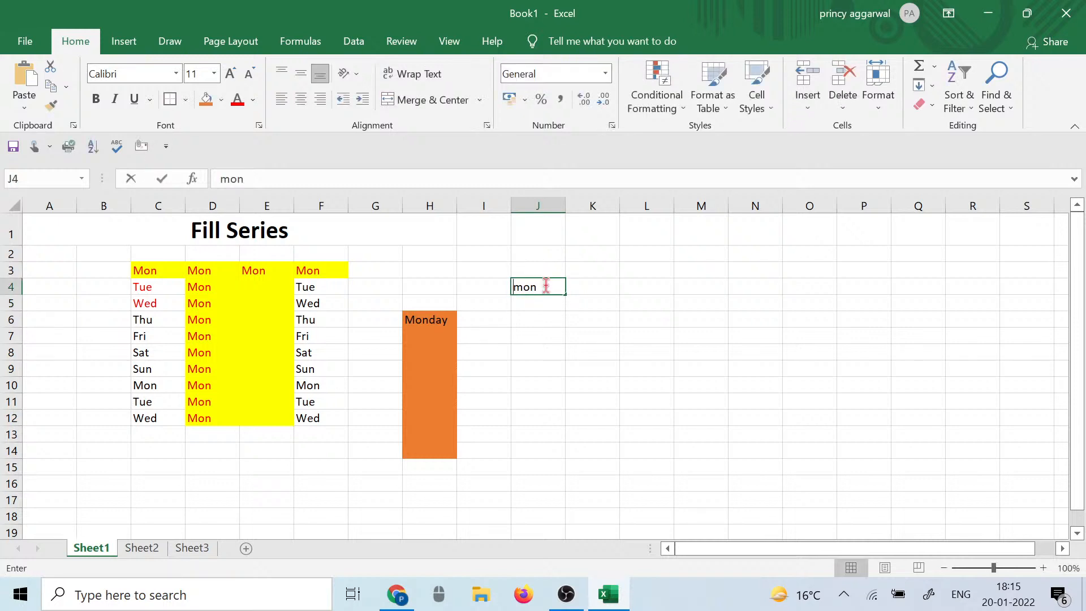
key("BackSpace")
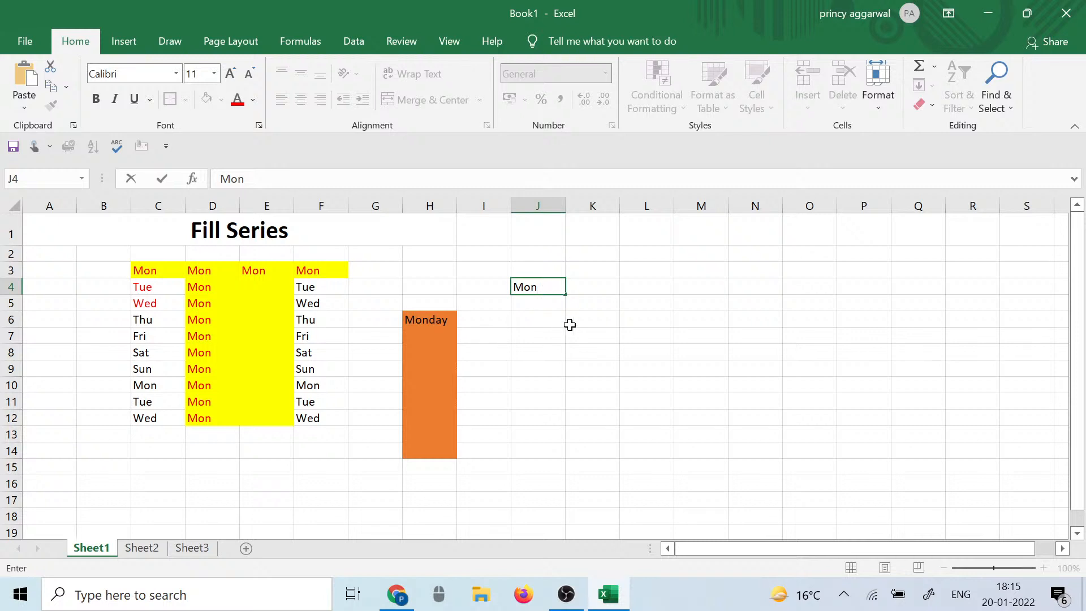
key("ctrl+Return")
left_click(547, 268)
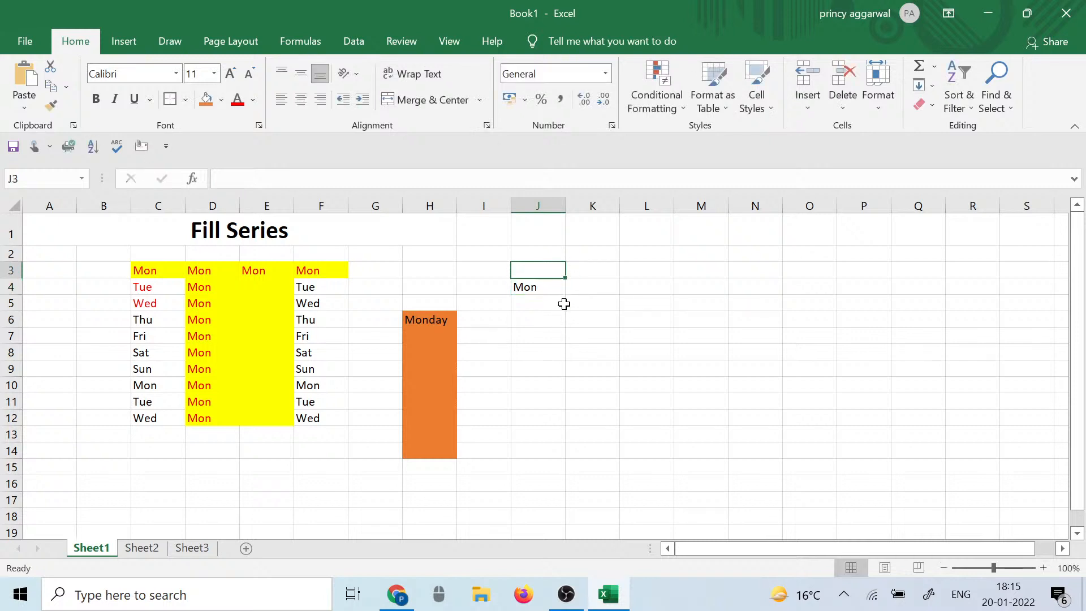
Step: Fill the day series from J4 down to J13 using the Fill Weekdays option
left_click(552, 287)
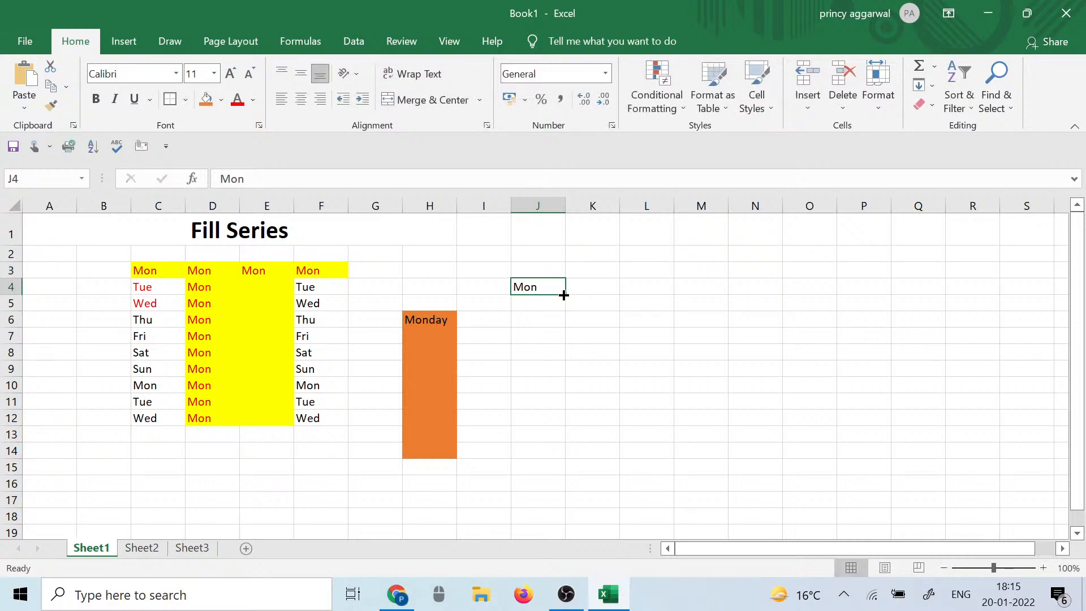
left_click_drag(564, 294, 557, 444)
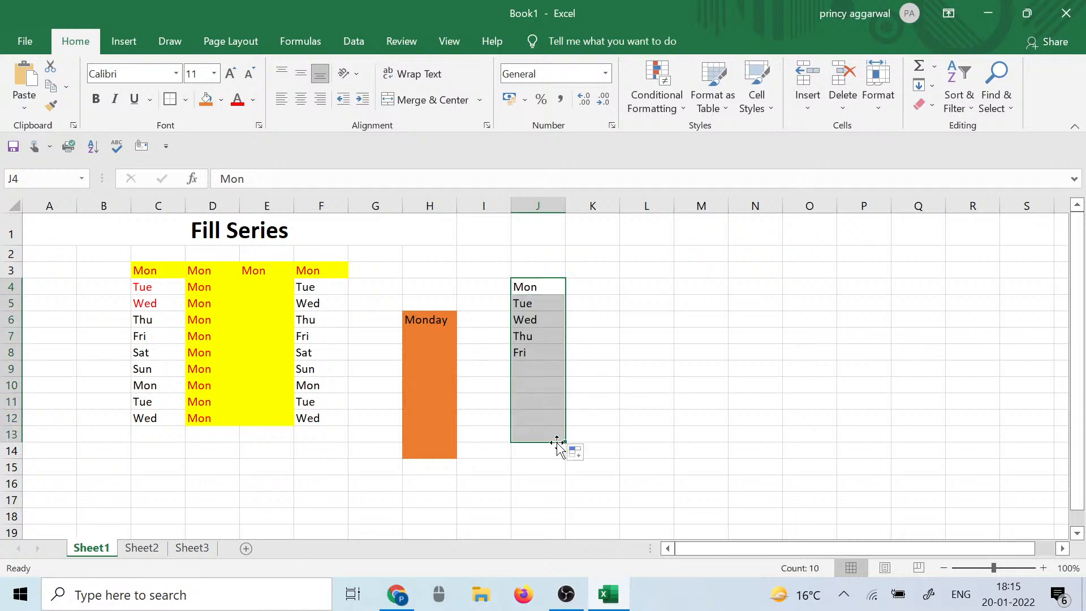
left_click(577, 452)
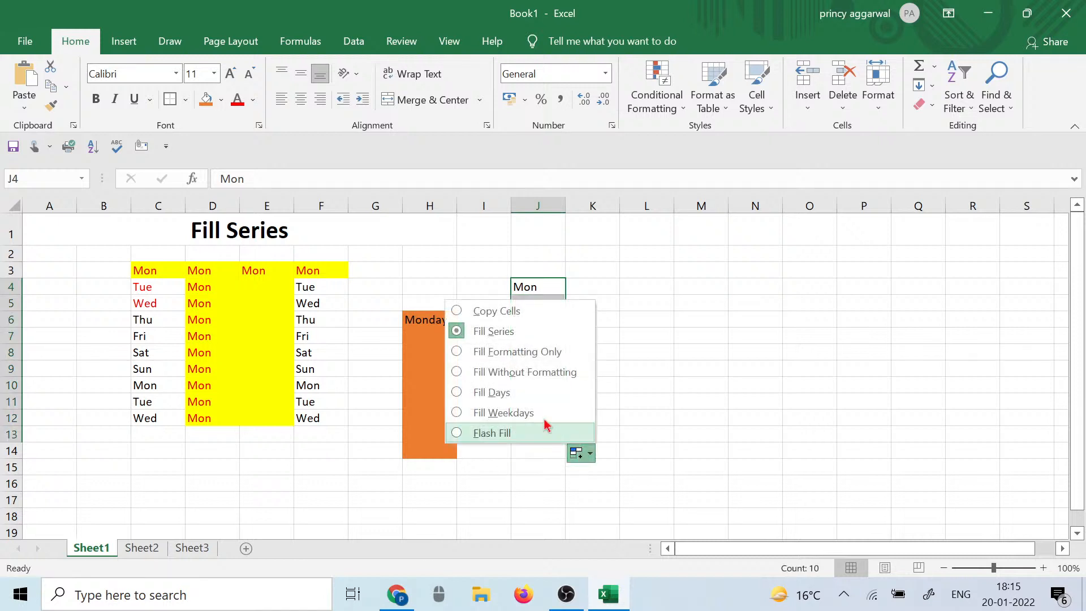
left_click(528, 412)
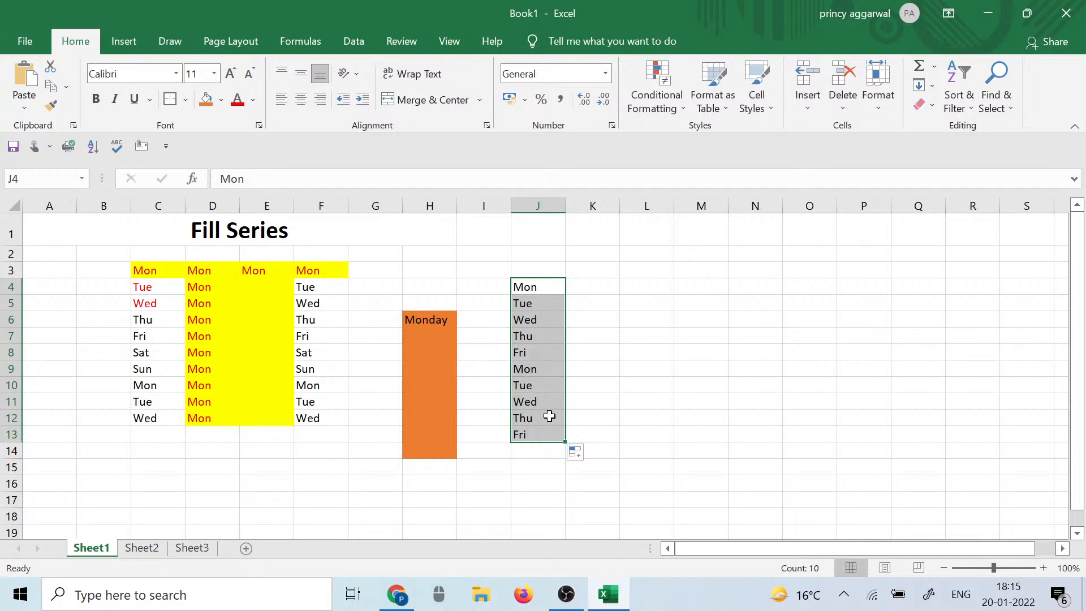
Step: Change the fill in J5:J13 to the Fill Days option so that Sat and Sun are included
left_click(589, 458)
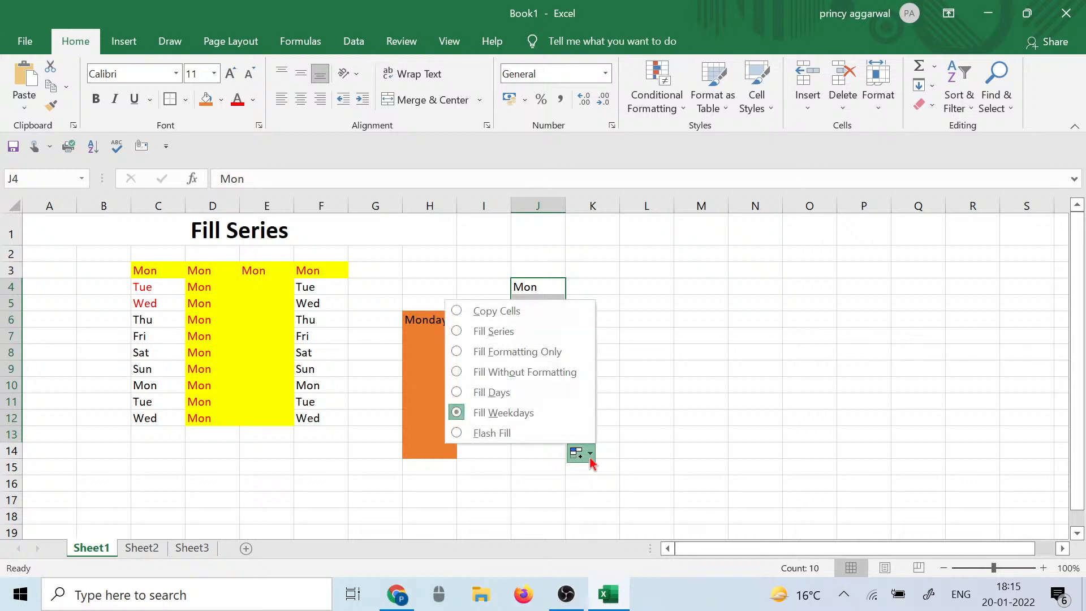
left_click(459, 393)
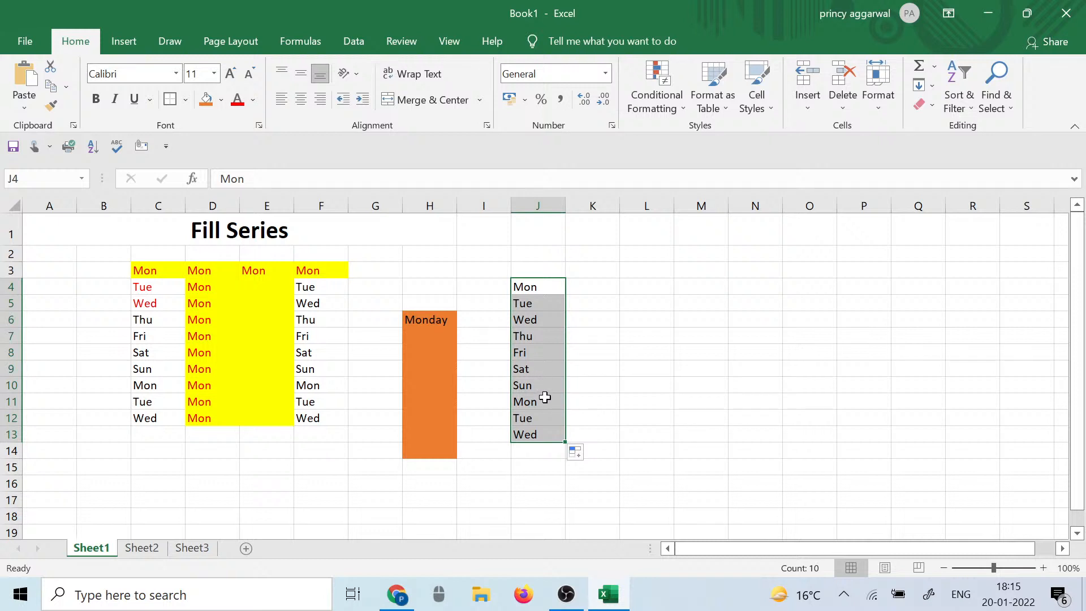
left_click(582, 455)
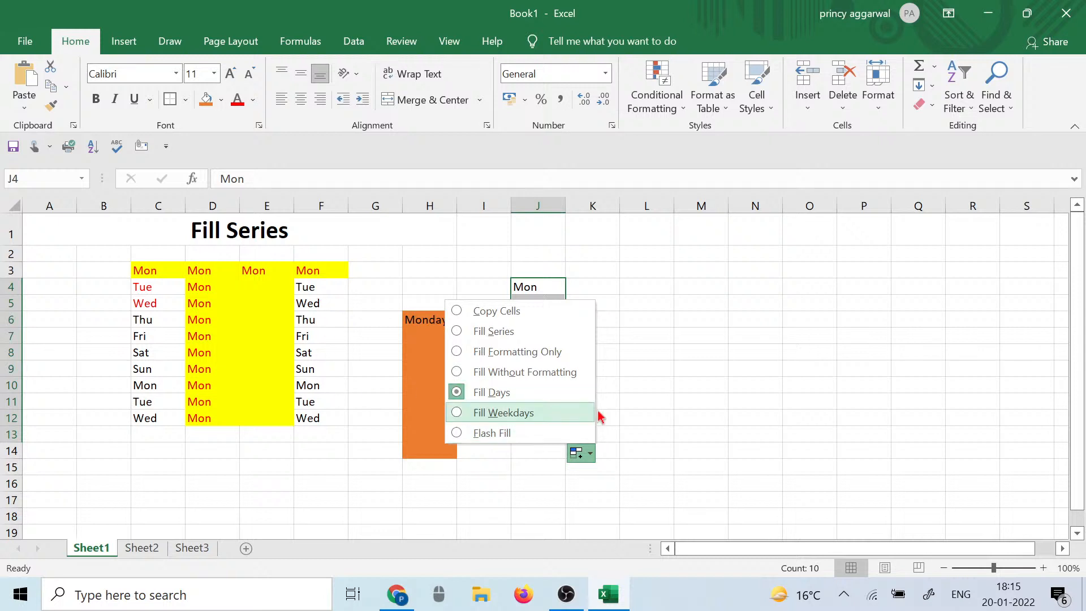
left_click(644, 288)
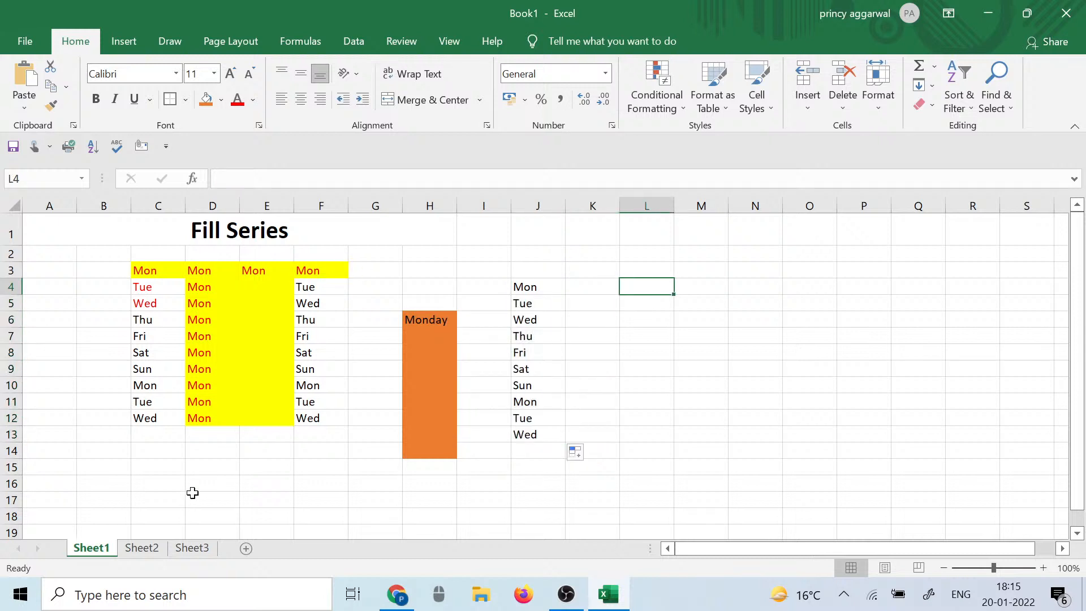
Step: Switch to Sheet2 and enter Monday in cell E3
left_click(143, 548)
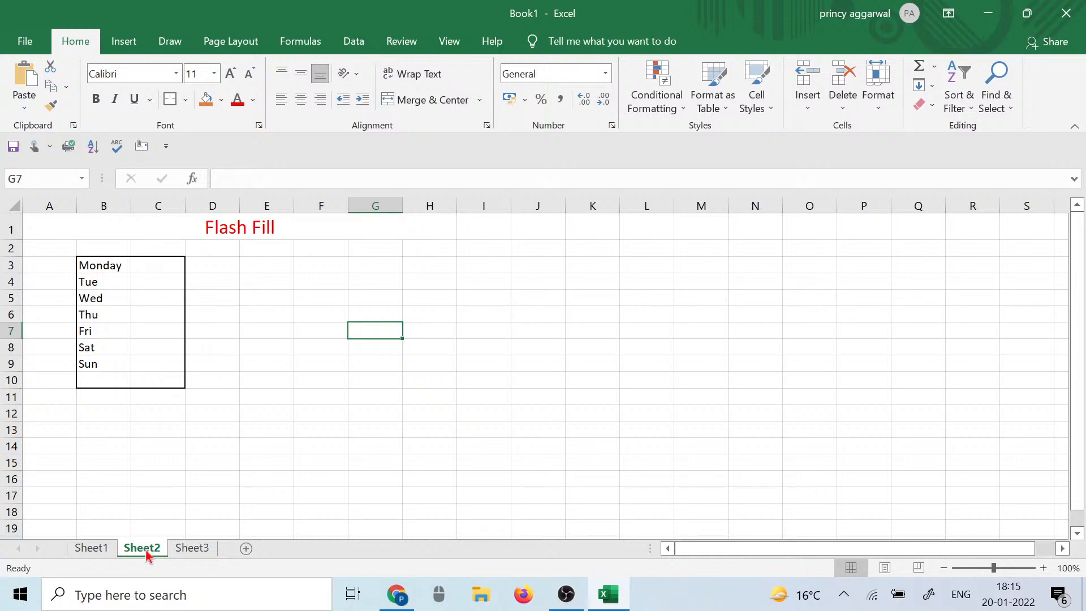
left_click(140, 392)
left_click(122, 387)
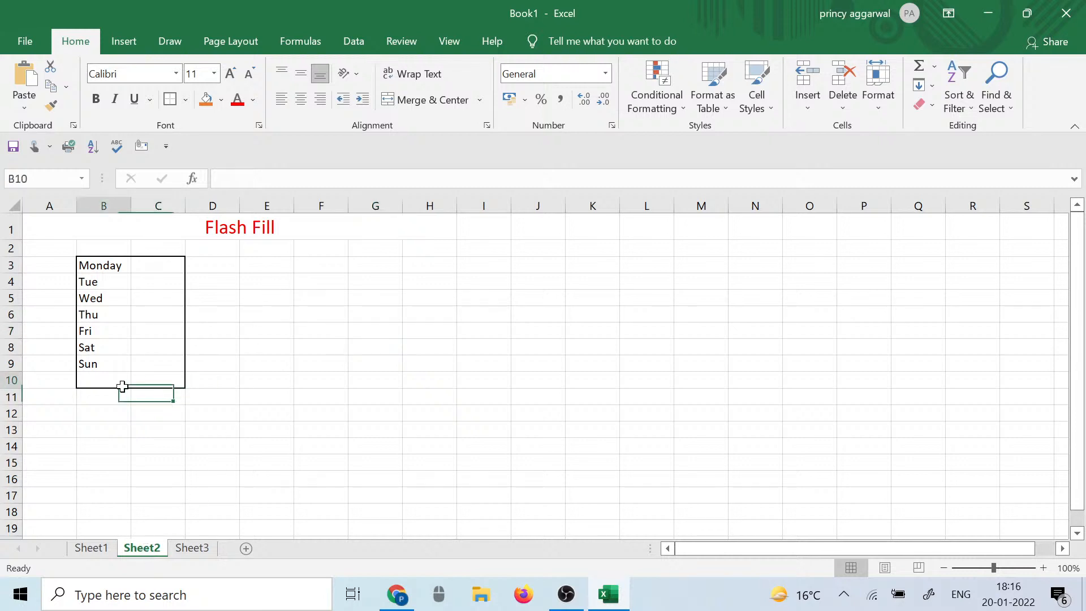
left_click(209, 276)
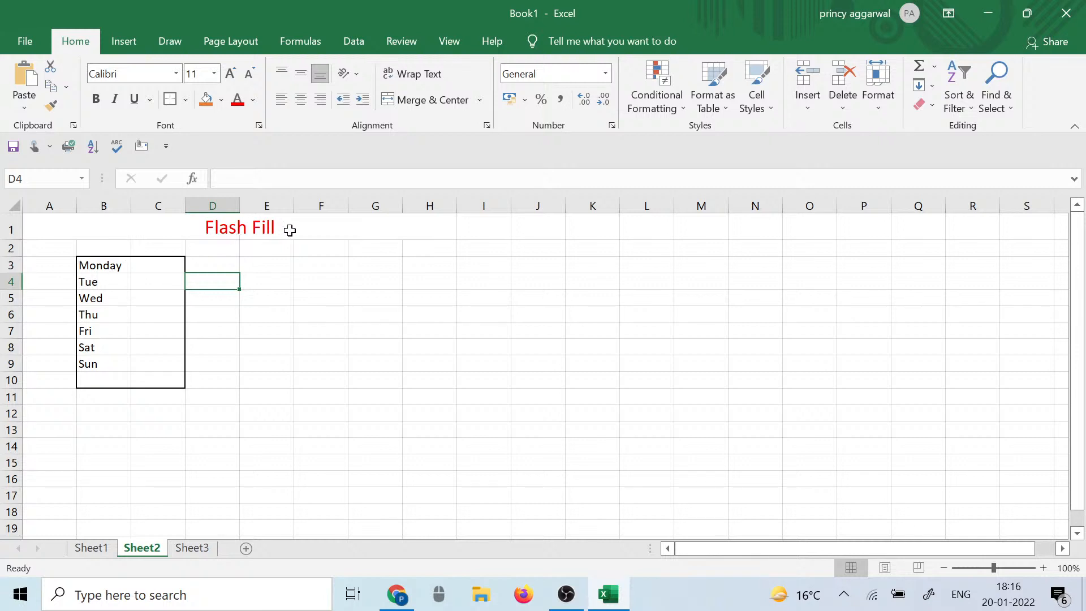
left_click(302, 277)
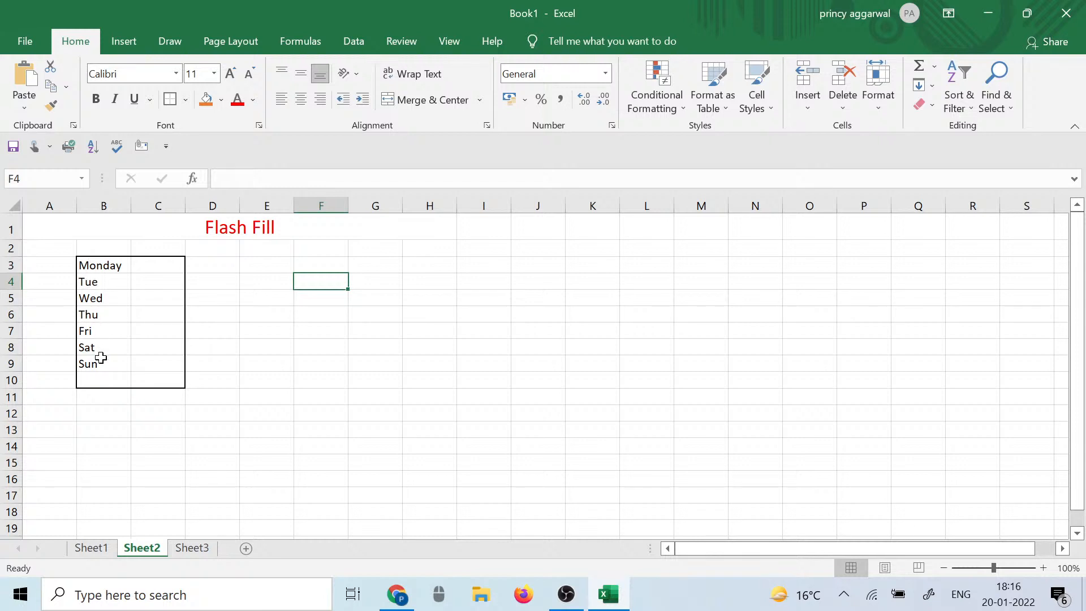
left_click(243, 268)
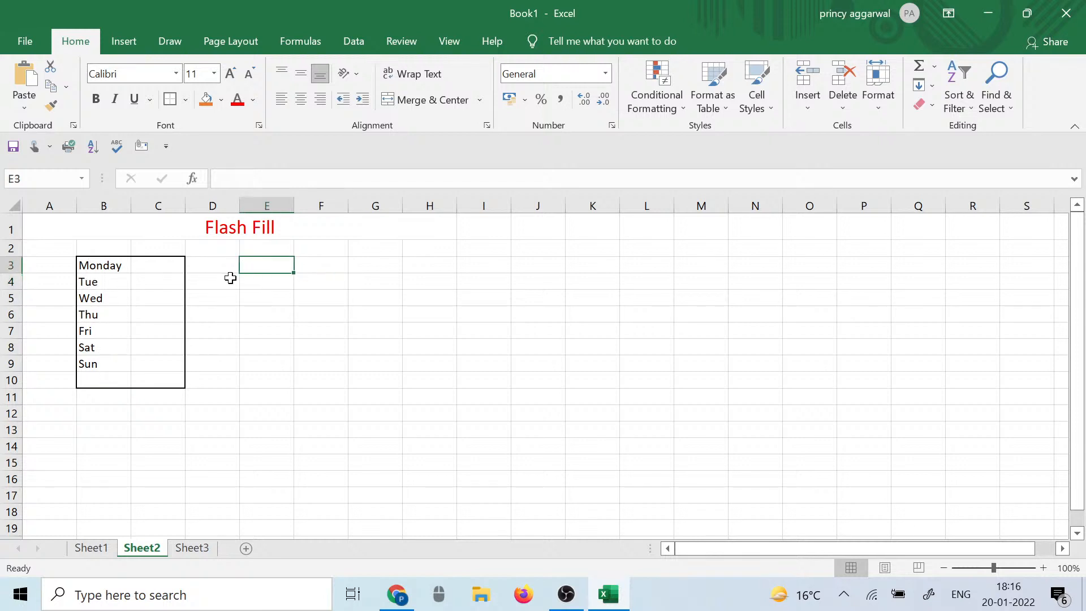
type("Monday")
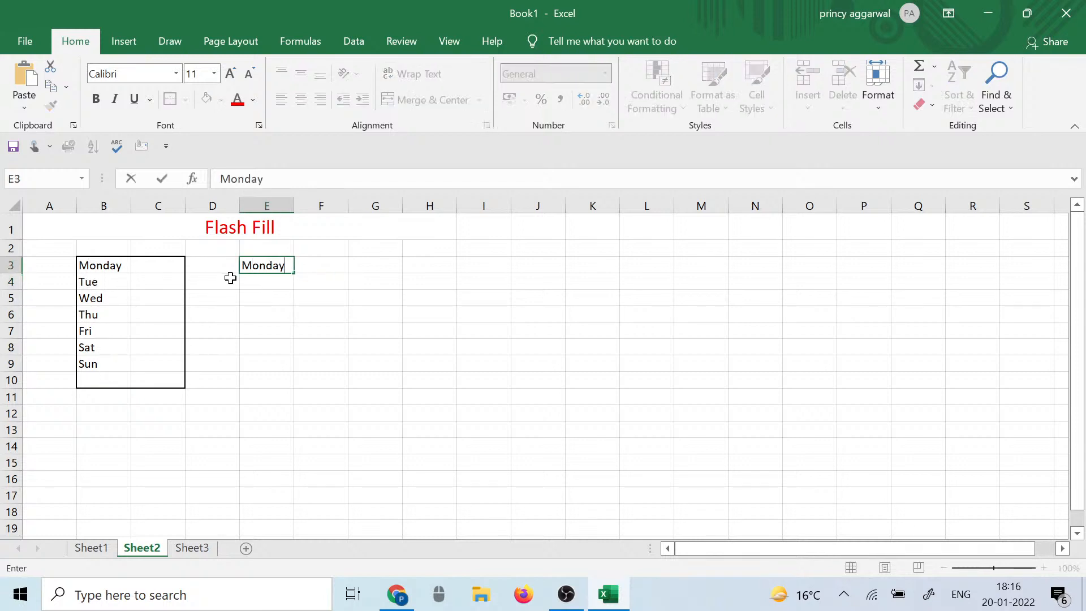
left_click(419, 266)
Step: Fill the full day names from E3 down to E9 and autofit the width of column E
left_click(276, 266)
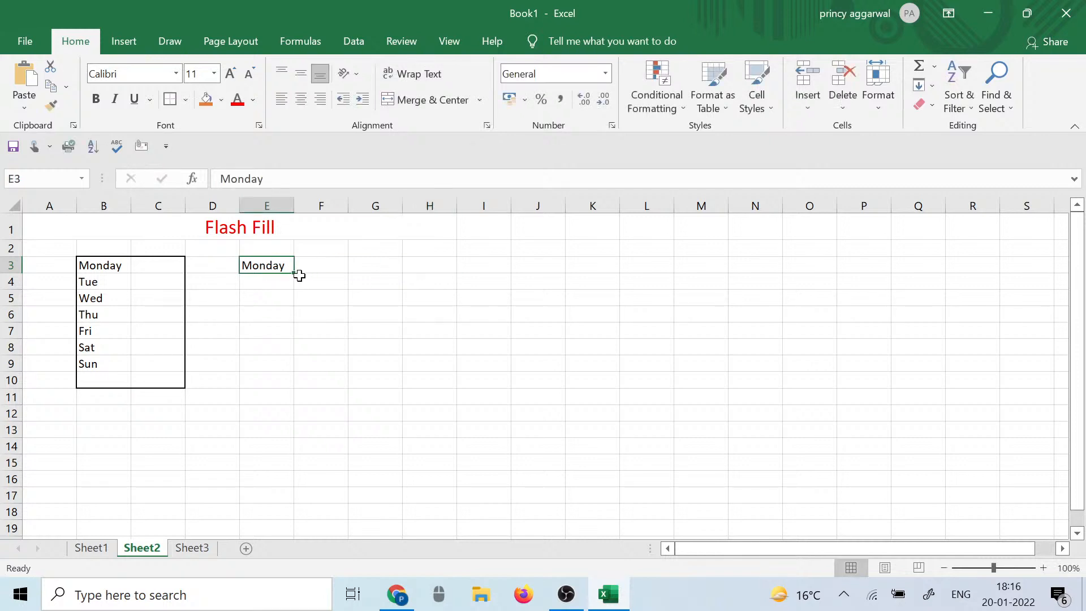
left_click_drag(296, 274, 290, 373)
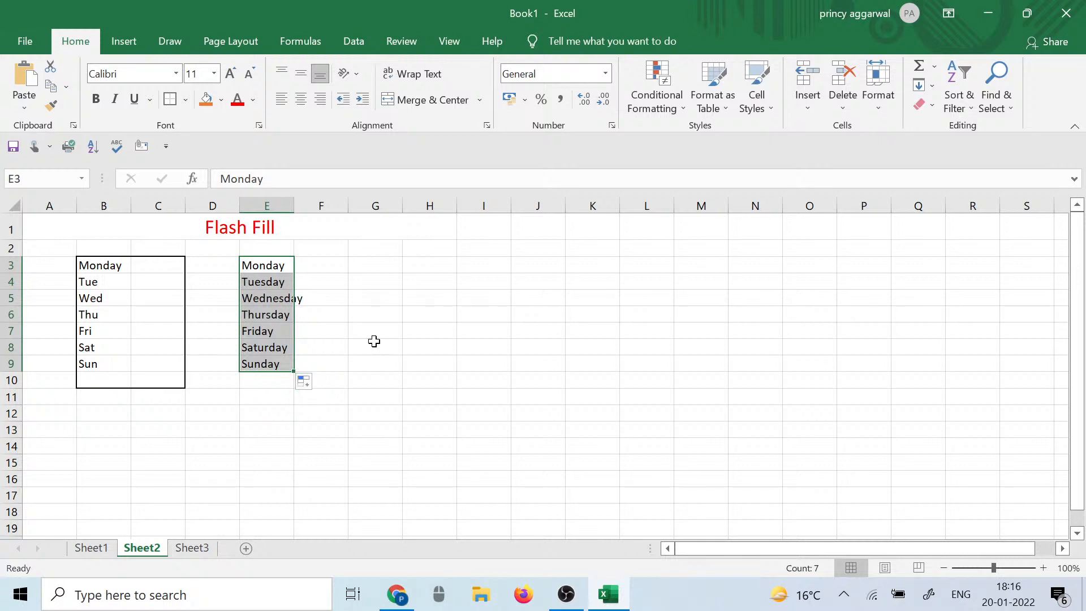
left_click(357, 310)
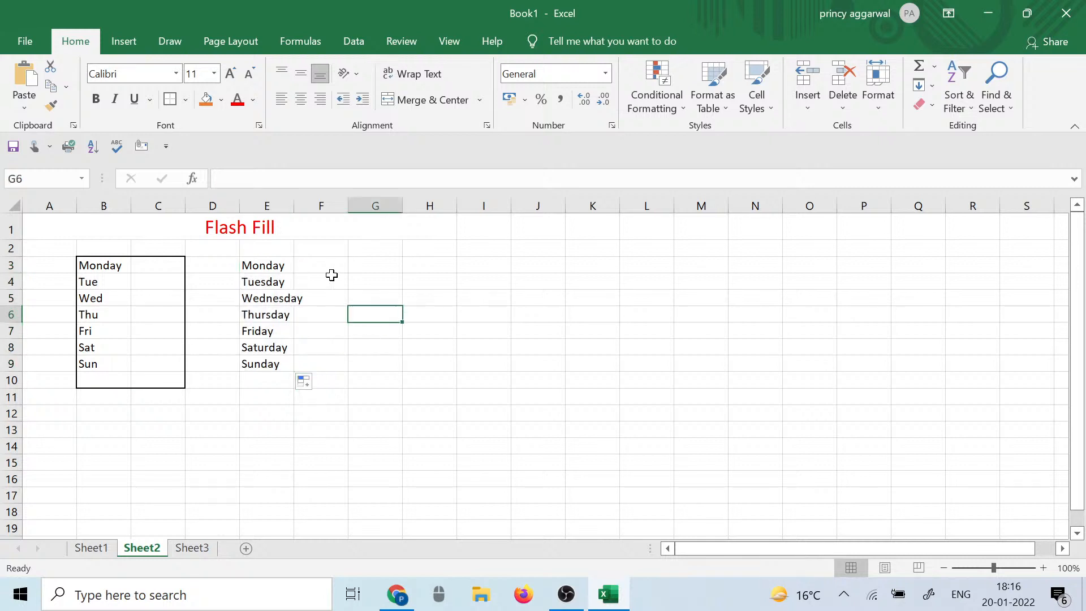
double_click(292, 203)
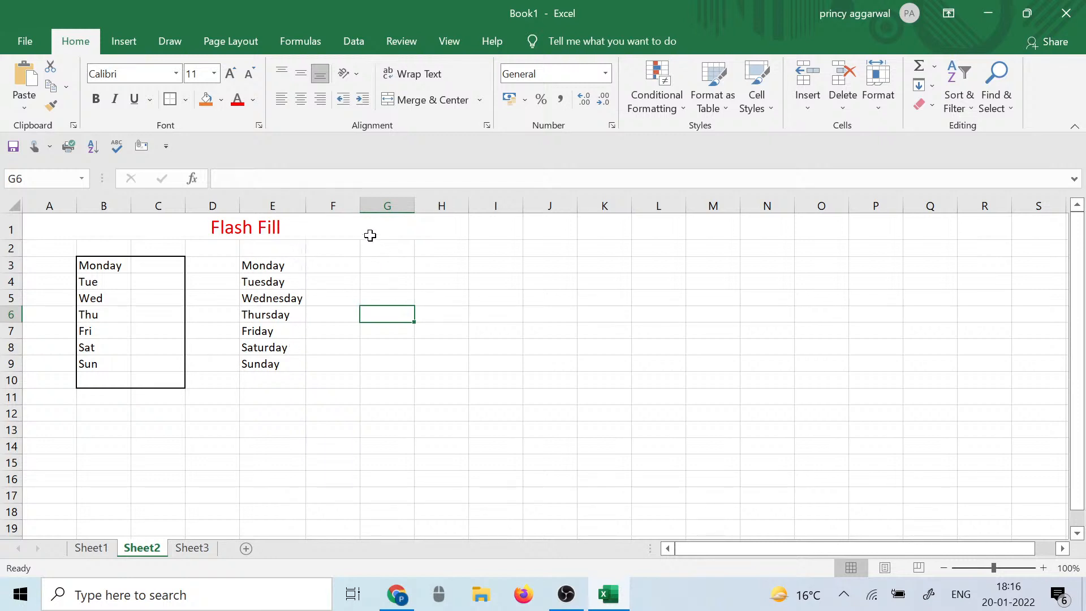
left_click(333, 262)
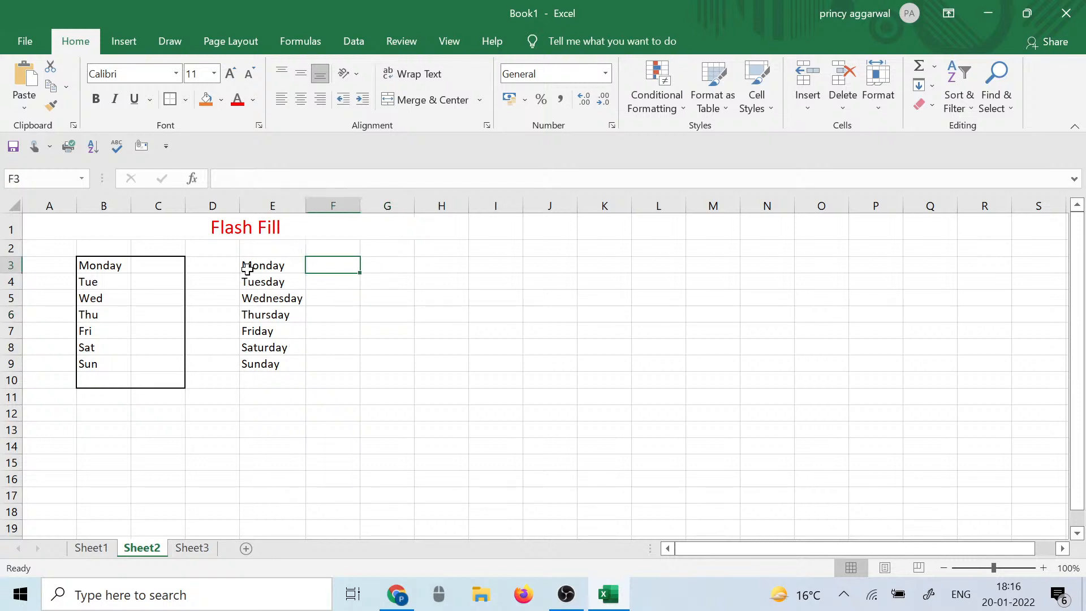
left_click_drag(237, 344, 244, 396)
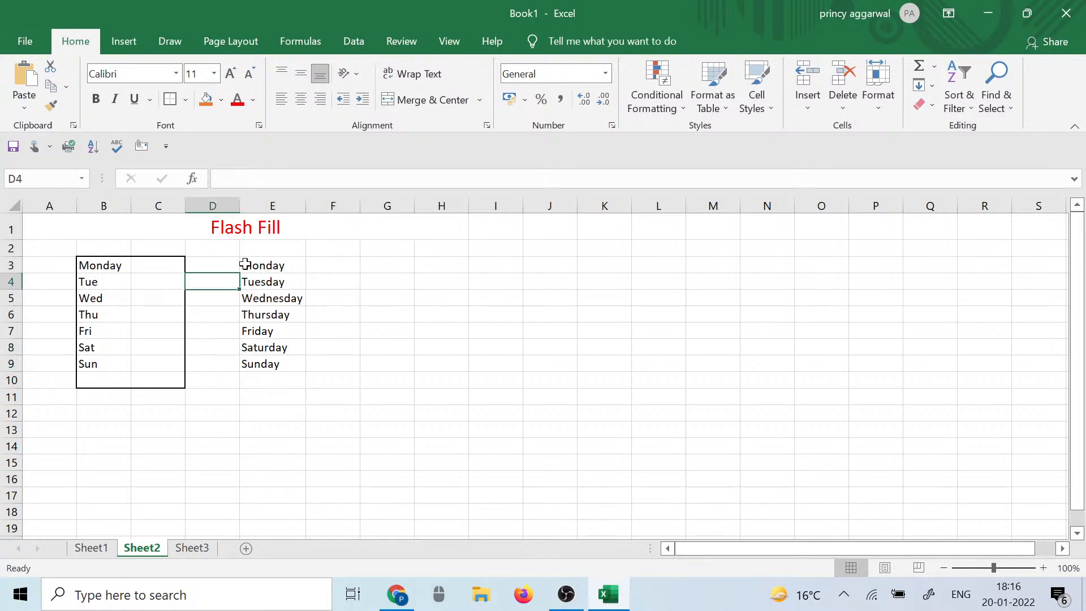
left_click_drag(242, 262, 257, 347)
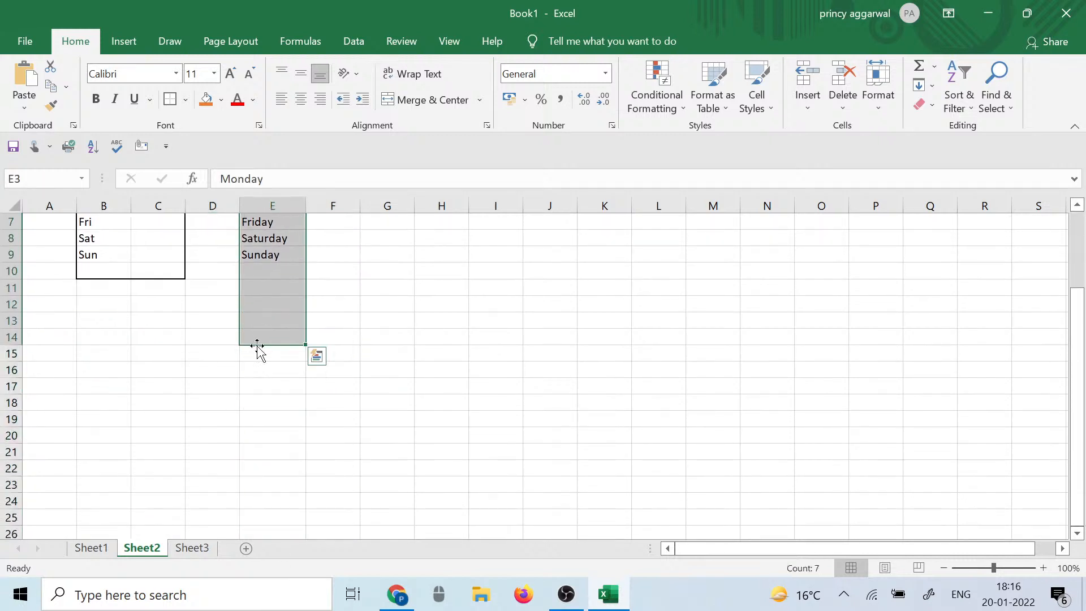
scroll(252, 342, "up", 2)
left_click(249, 262)
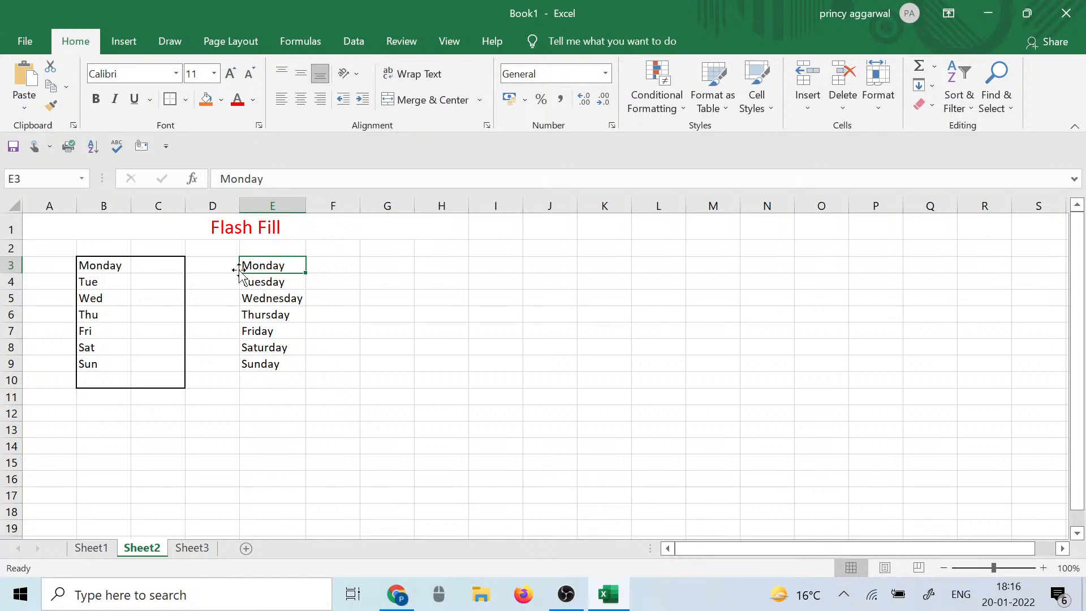
Step: Enter M in F3 and Flash Fill the remaining day initials from F4 down to F9
left_click(329, 265)
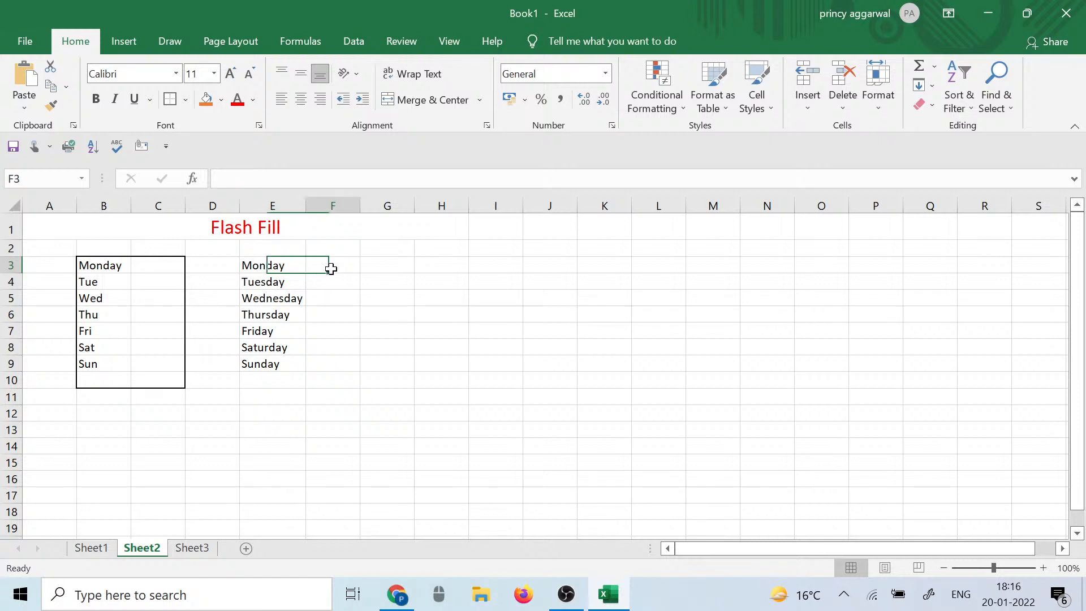
type("M")
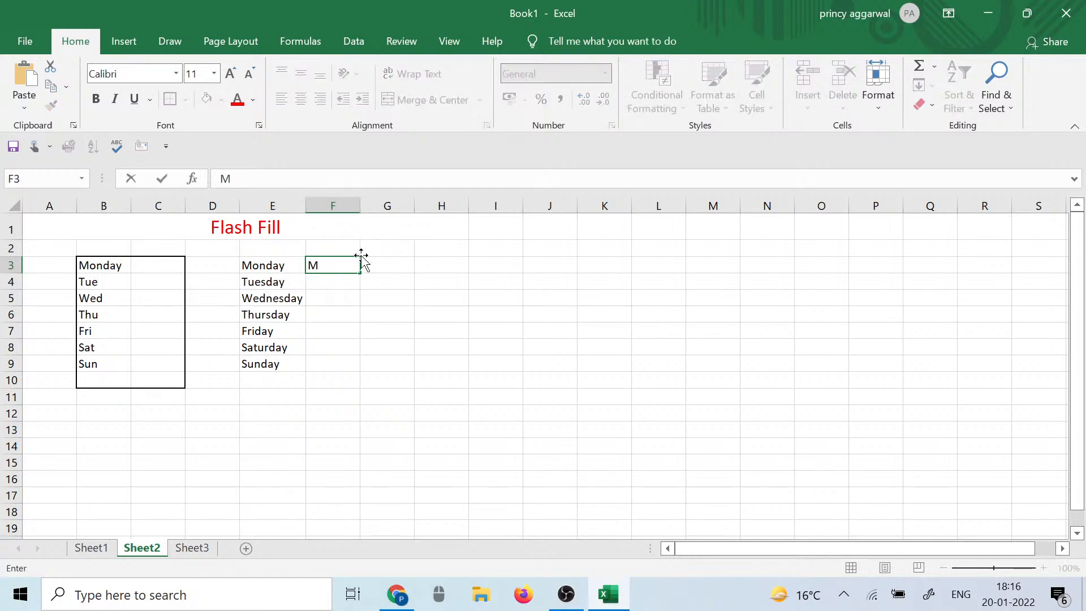
left_click(327, 284)
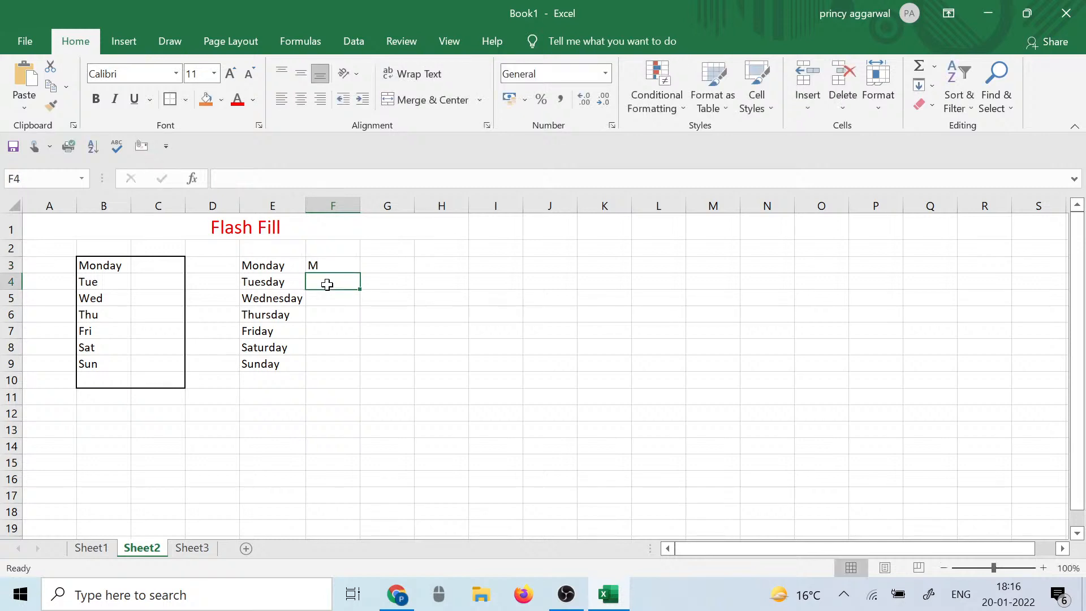
key("ctrl+e")
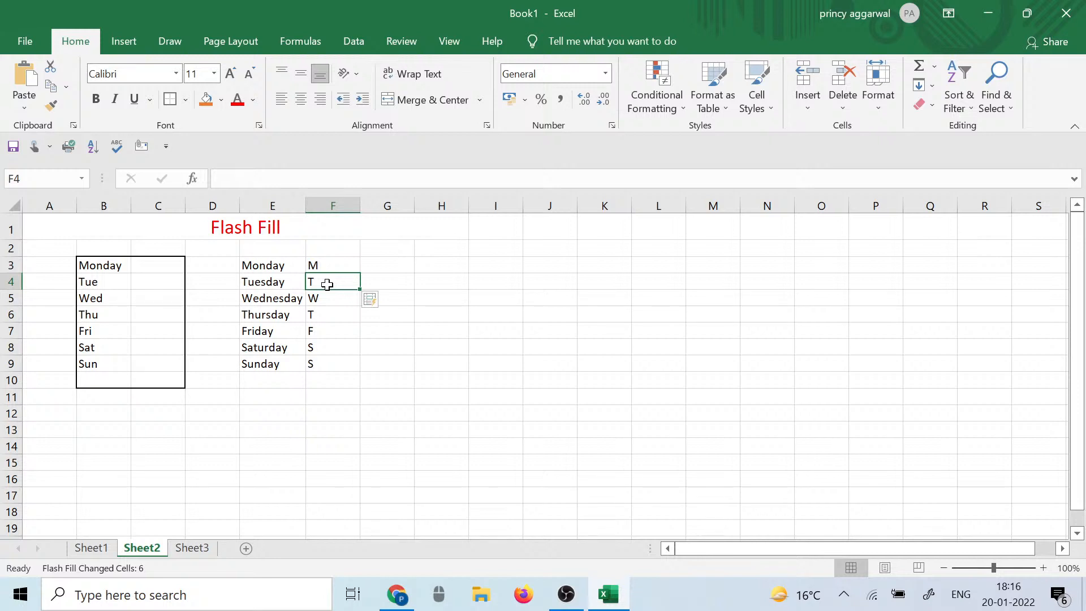
Step: Enter the shortcut note Ctrl+E in cell G10 and clear it again
left_click(379, 378)
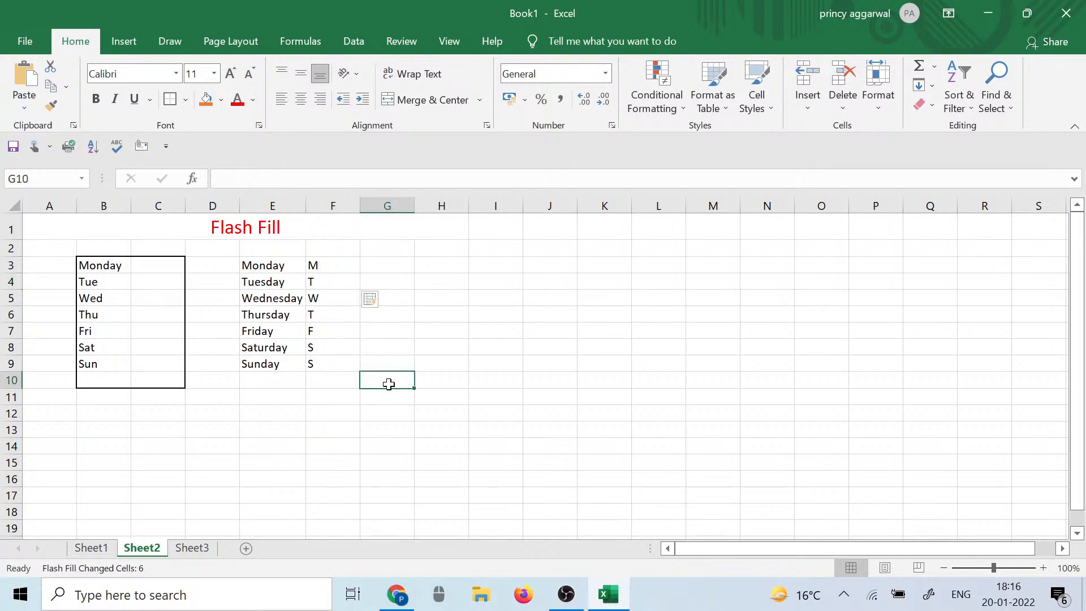
type("Ctrl")
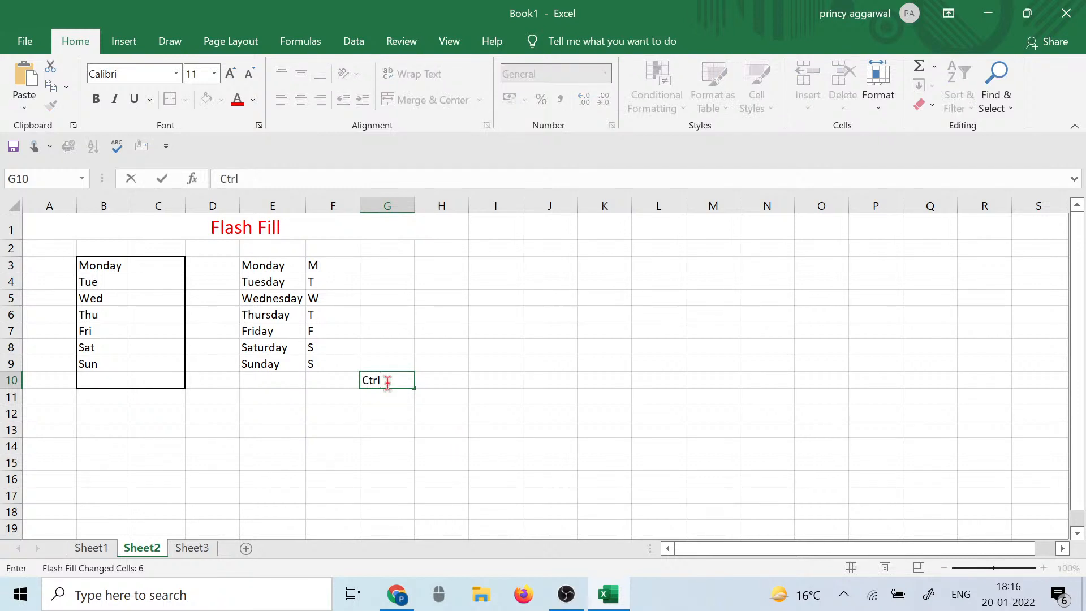
type("+E")
left_click_drag(328, 265, 317, 363)
left_click(401, 378)
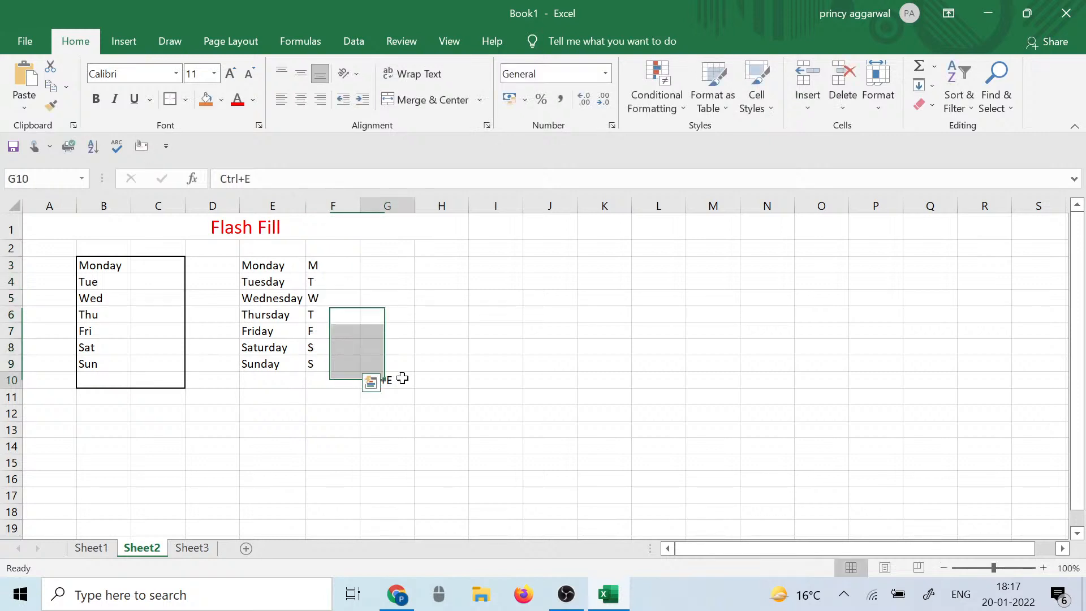
key("BackSpace")
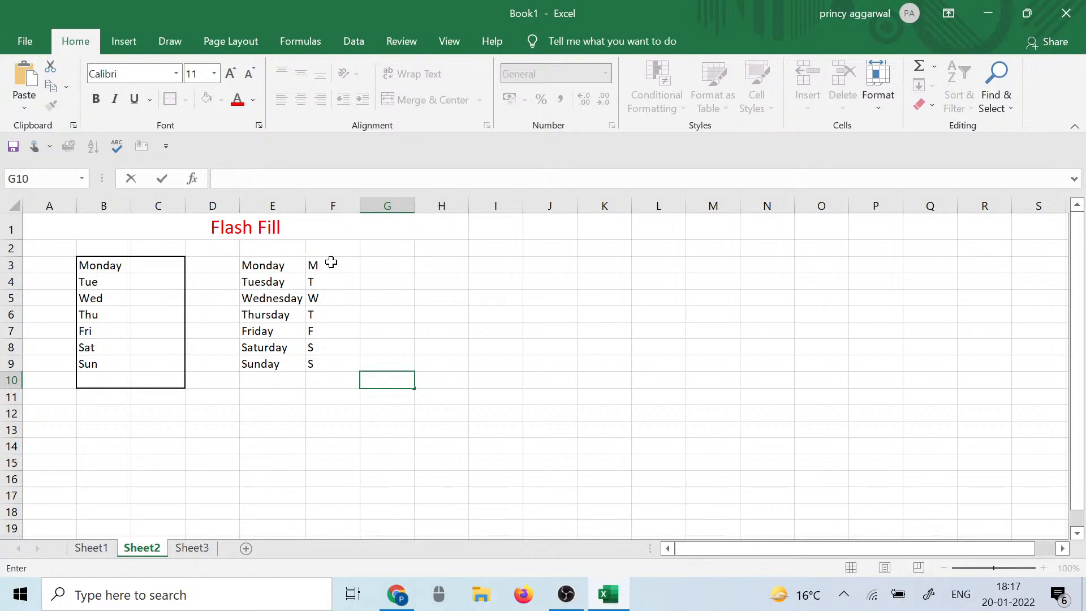
Step: Enter Mo in G3 and Flash Fill the two-letter day abbreviations from G4 down to G9
left_click(381, 267)
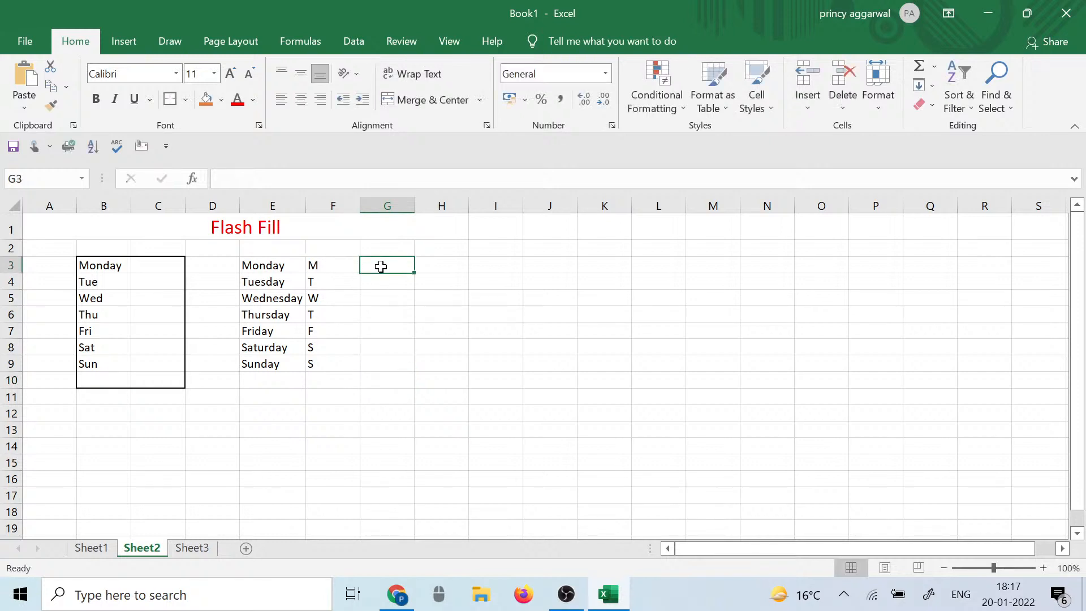
type("Mo")
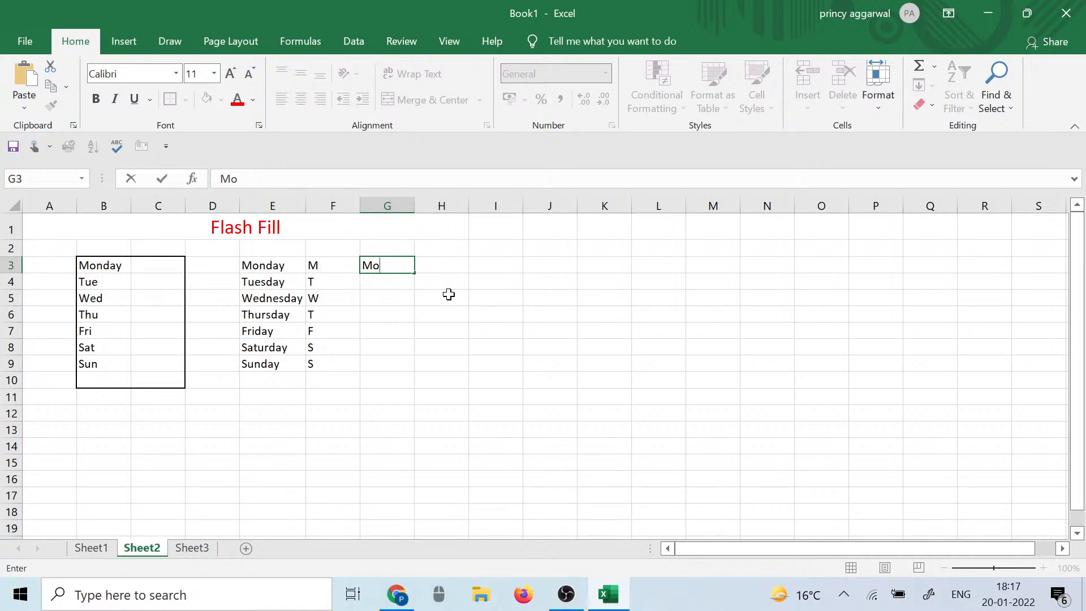
left_click(389, 299)
left_click(392, 251)
left_click(393, 267)
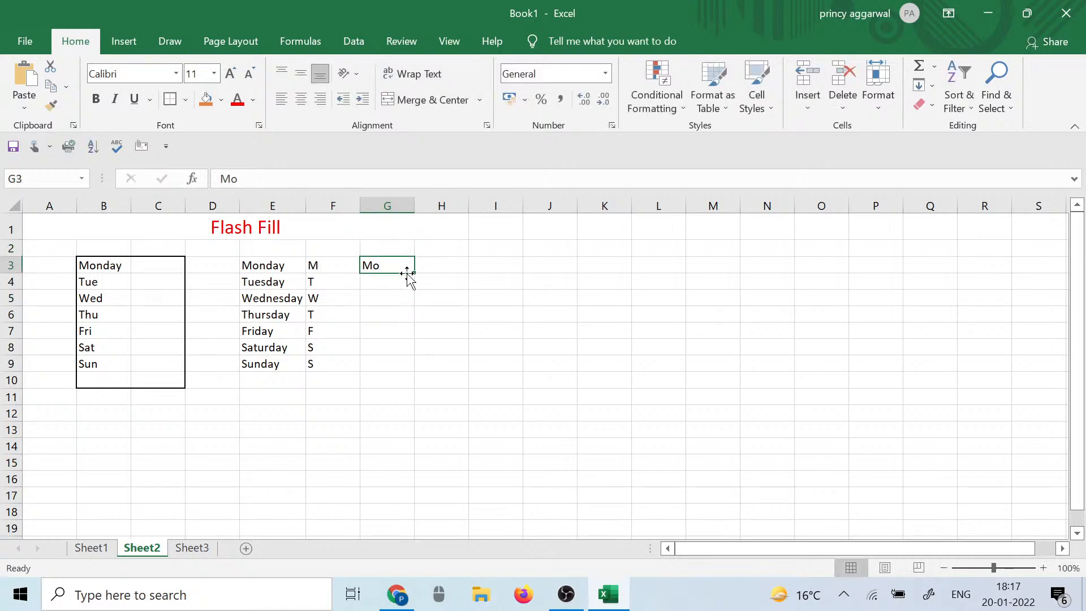
left_click(398, 280)
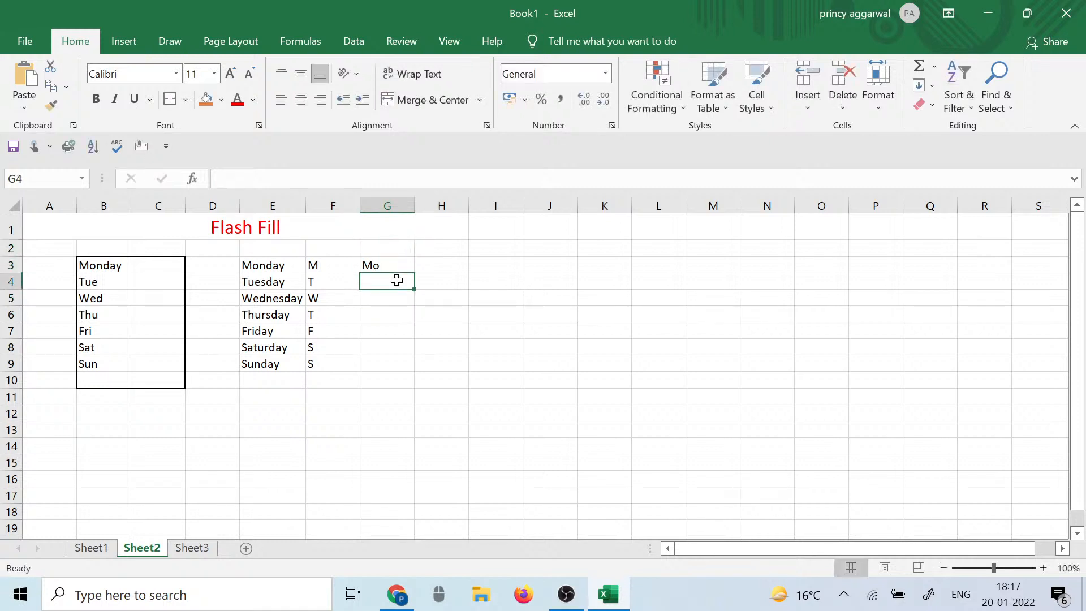
key("ctrl+e")
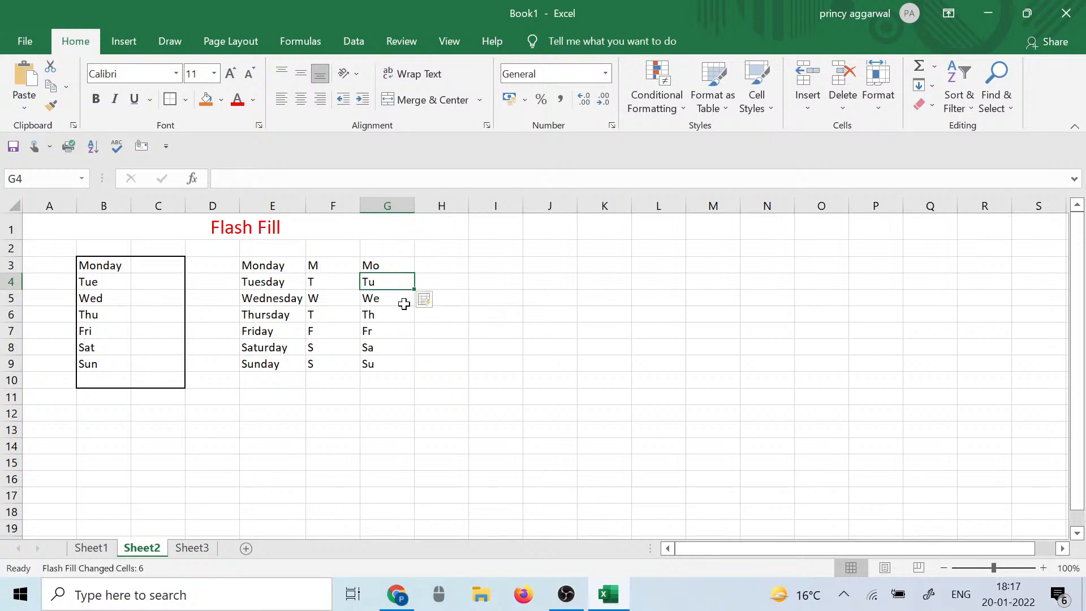
Step: Enter Mon in H3 and Flash Fill the three-letter day abbreviations from H4 down to H9
left_click(442, 263)
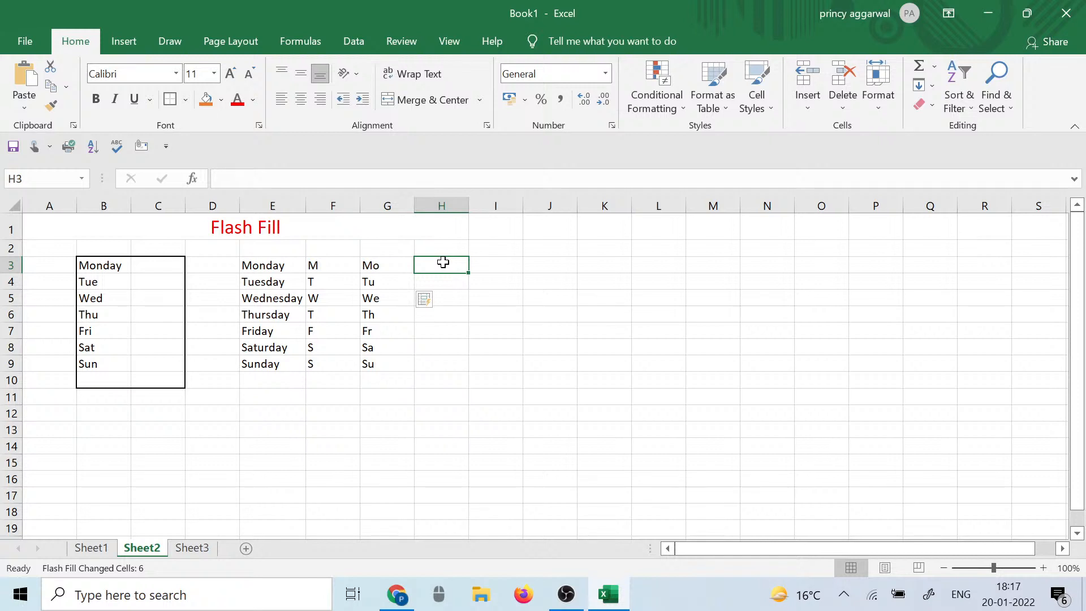
type("Mon")
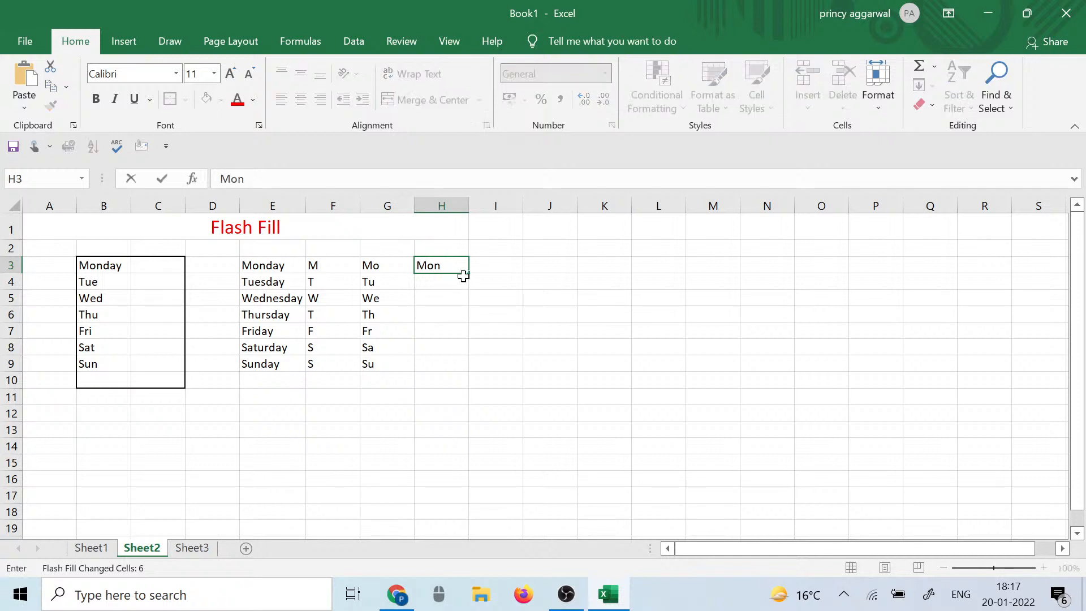
left_click(460, 279)
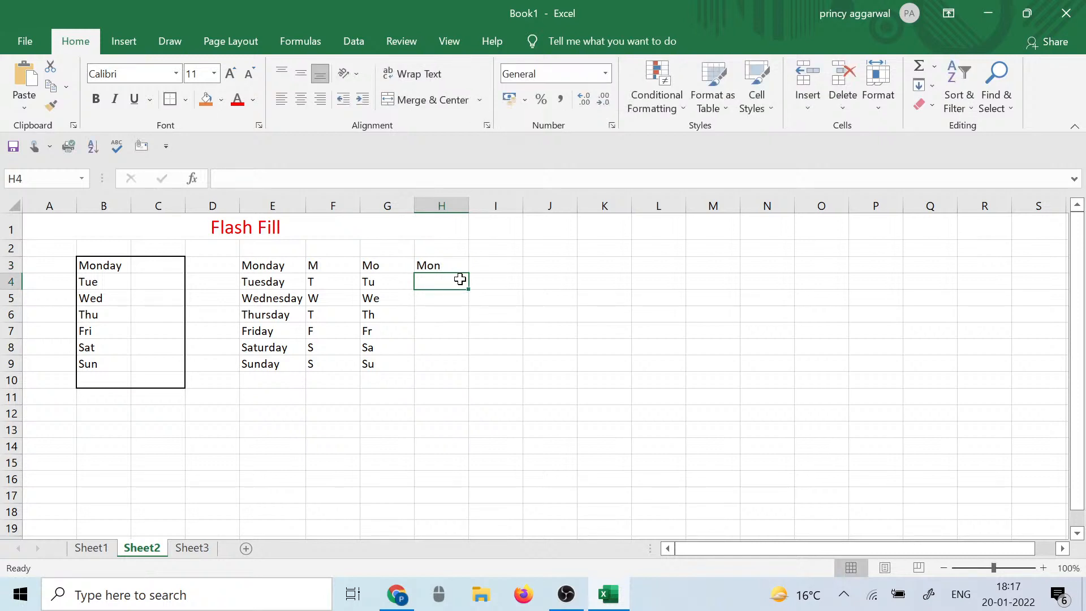
key("ctrl+e")
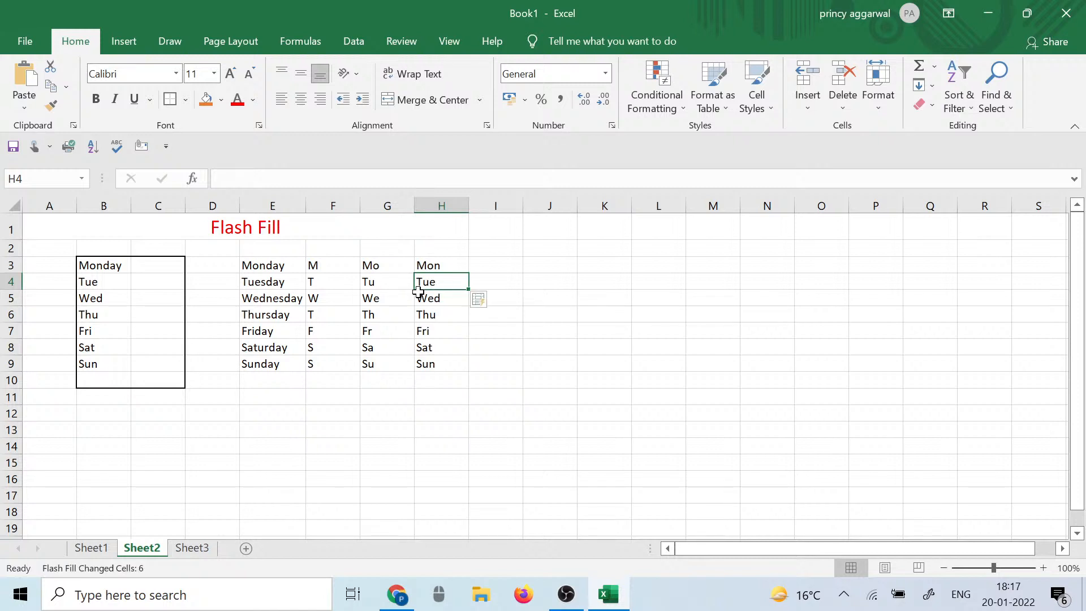
Step: Enter ay in I3 as the ending of the first day name and Flash Fill column I down to row 9
left_click(486, 266)
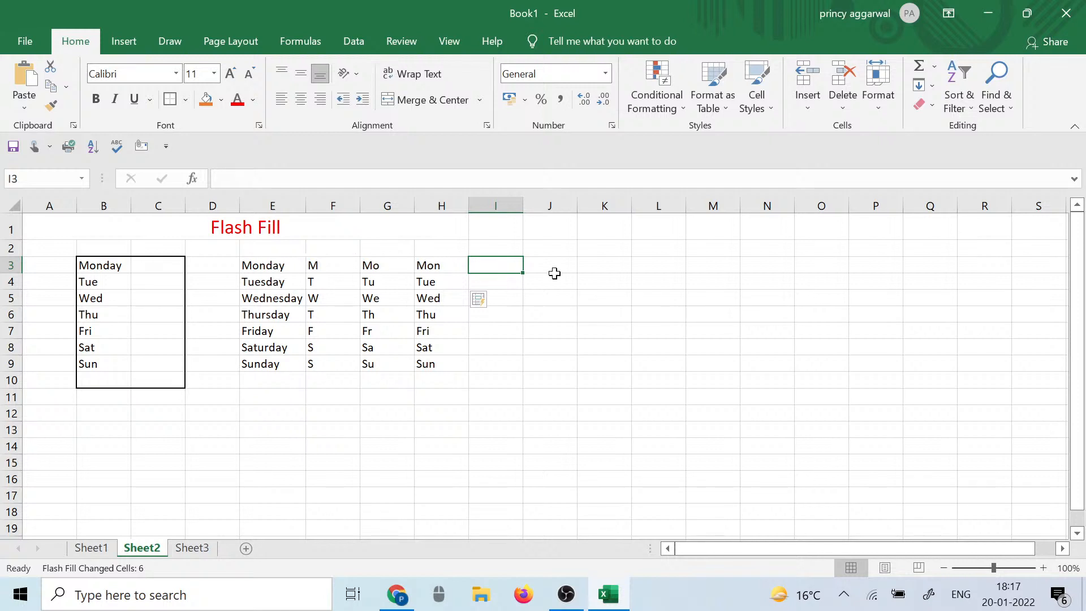
type("ay")
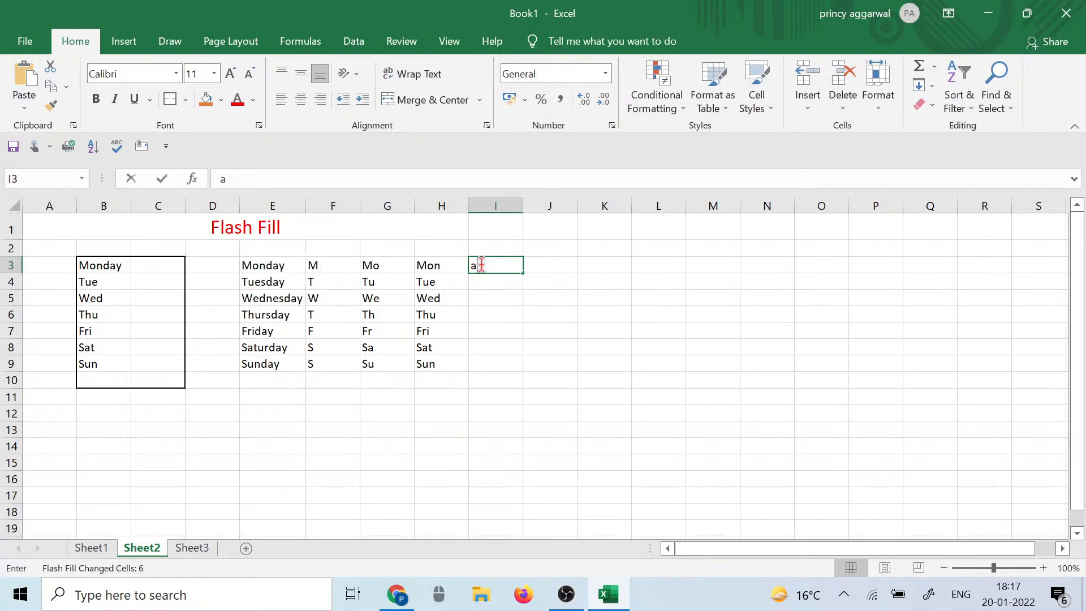
left_click(498, 281)
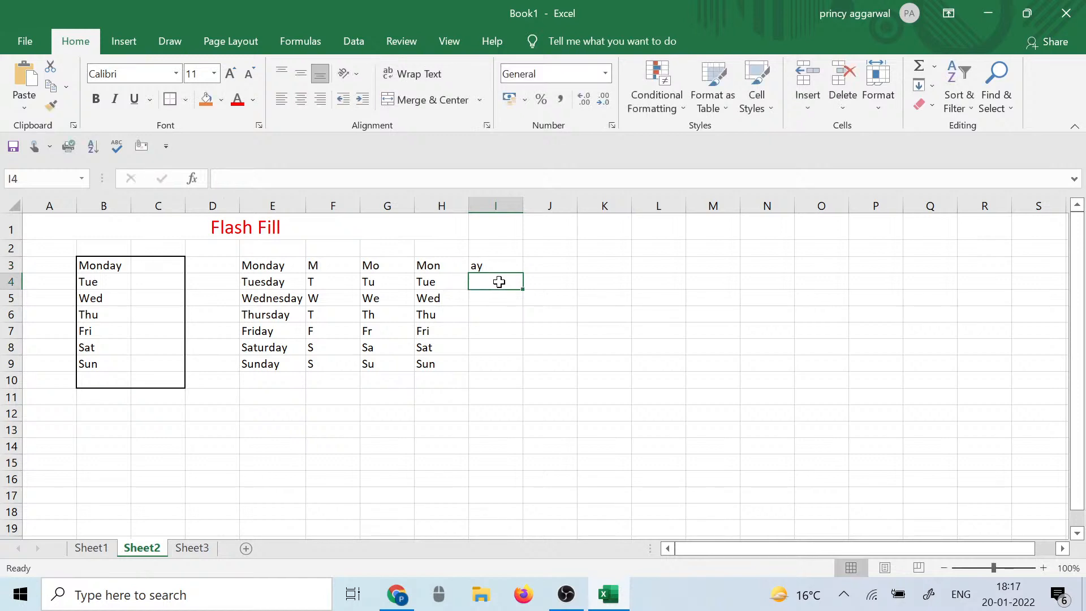
key("ctrl+e")
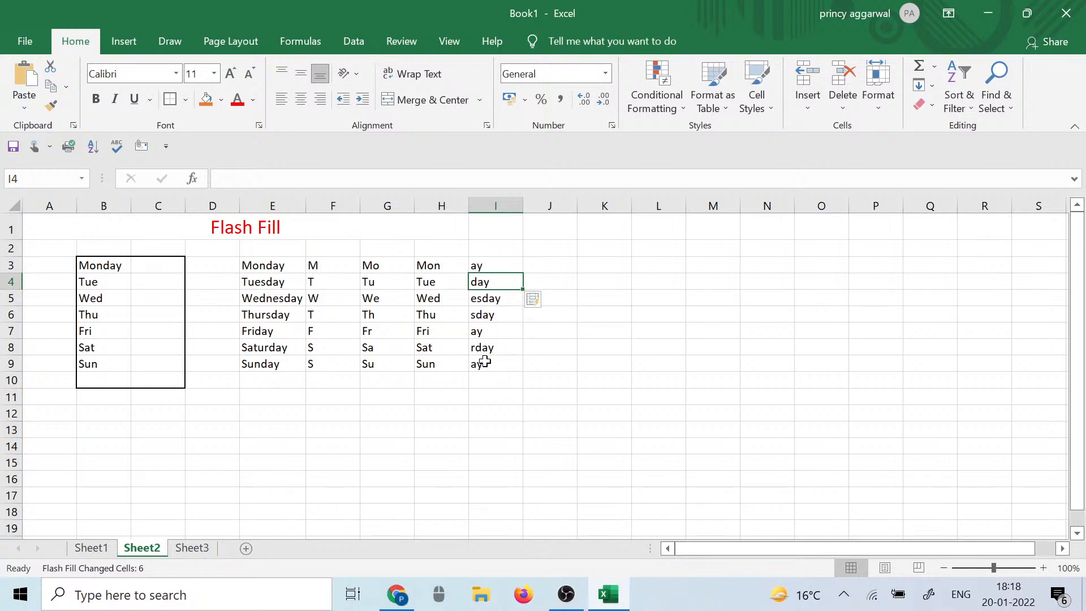
Step: Compare the Flash Fill endings in column I with the full day names in column E
left_click(484, 265)
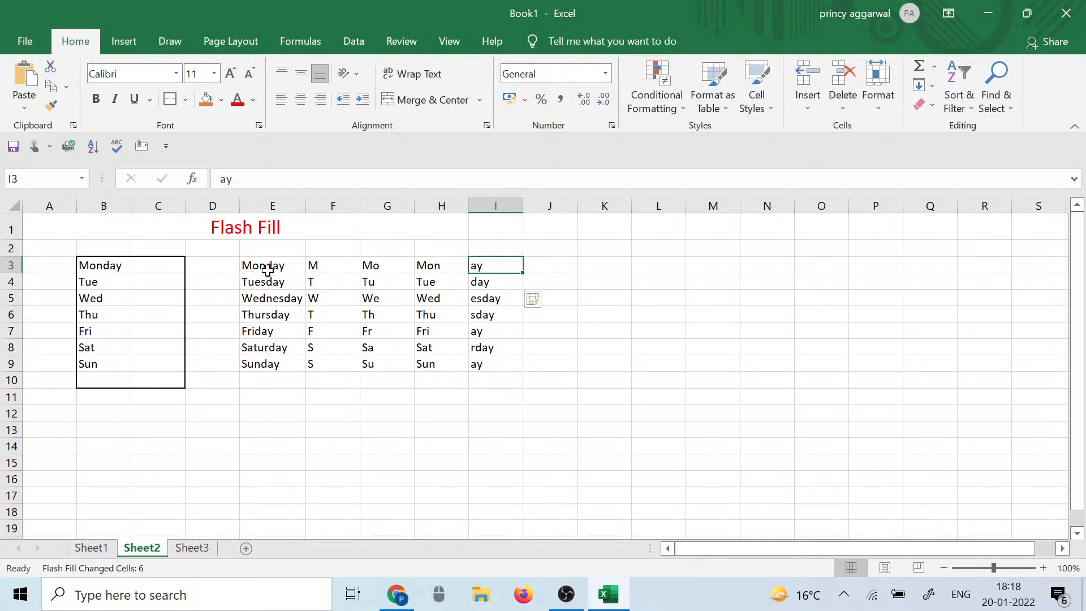
left_click(477, 283)
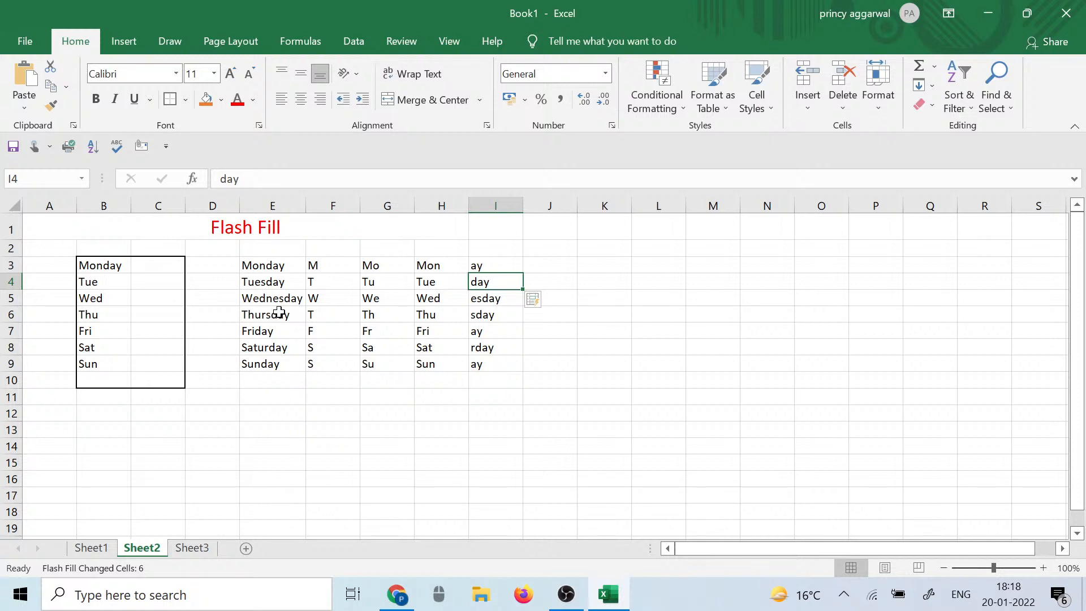
left_click(499, 301)
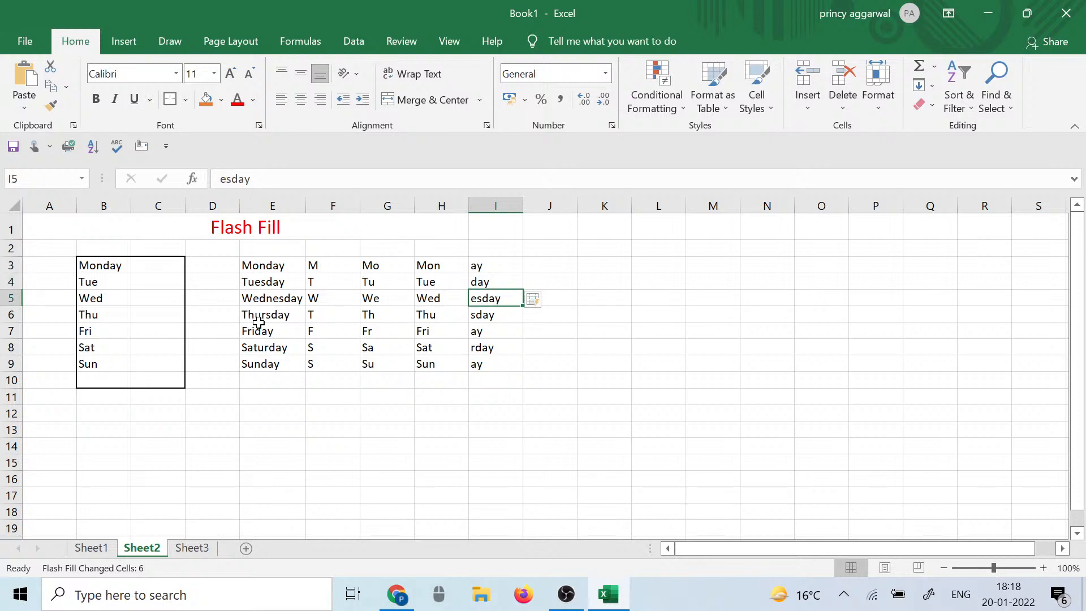
left_click_drag(264, 272, 282, 333)
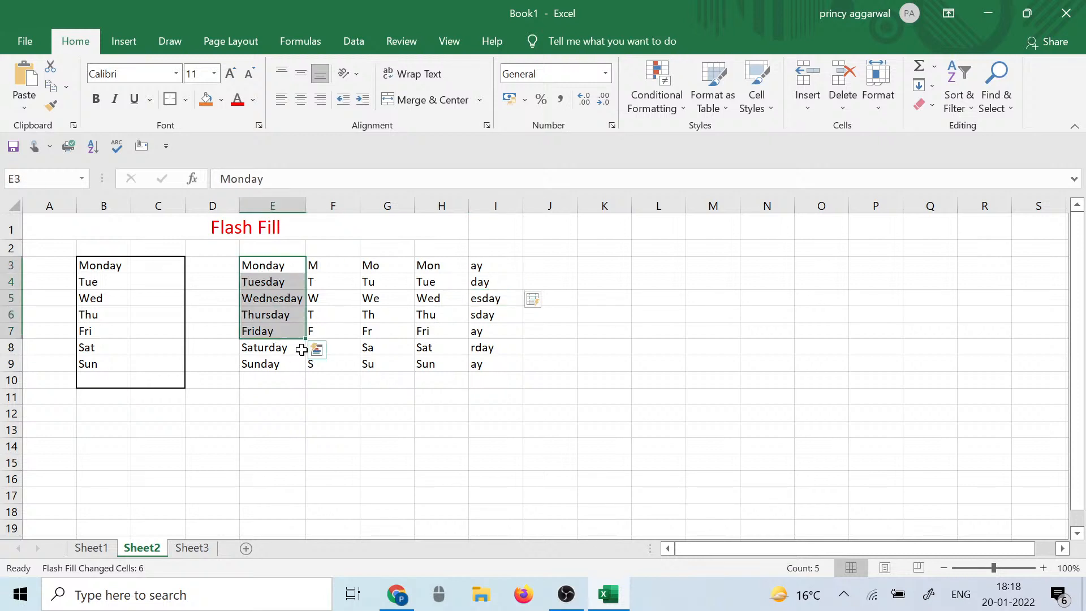
left_click(325, 363)
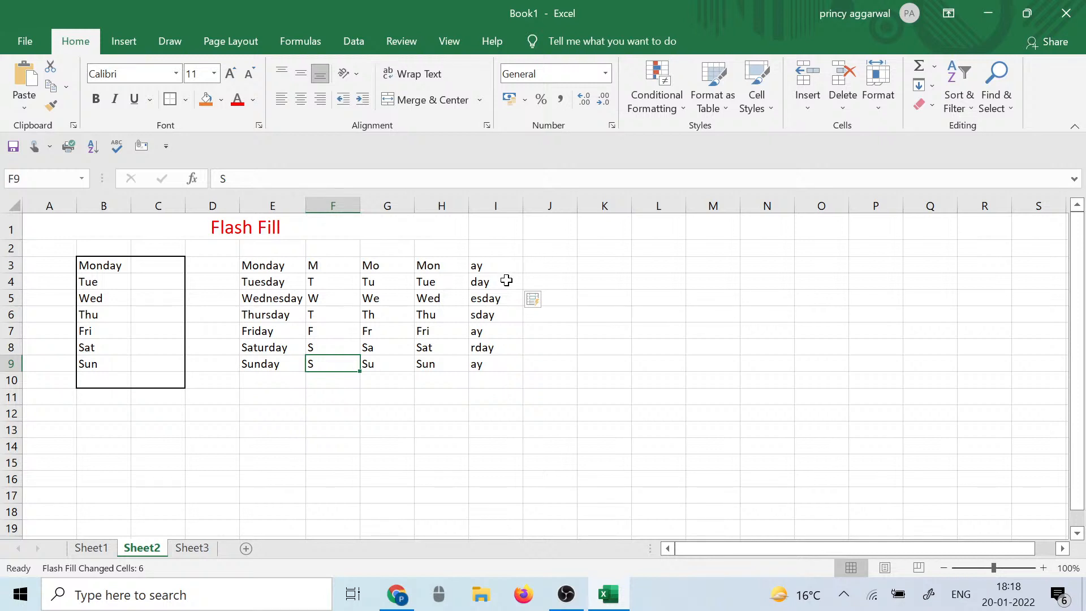
left_click(506, 281)
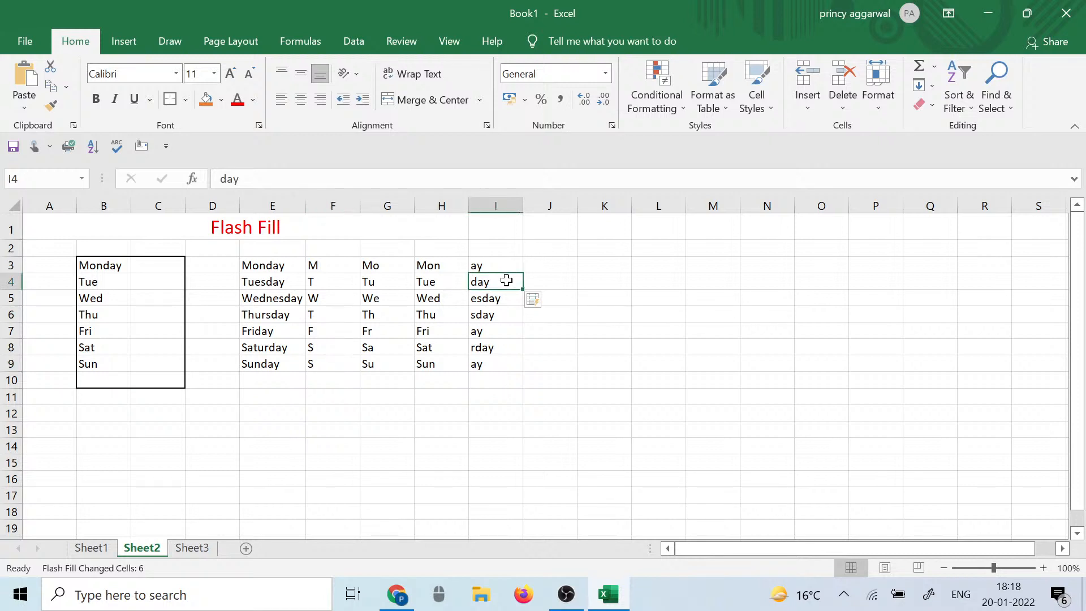
left_click(492, 269)
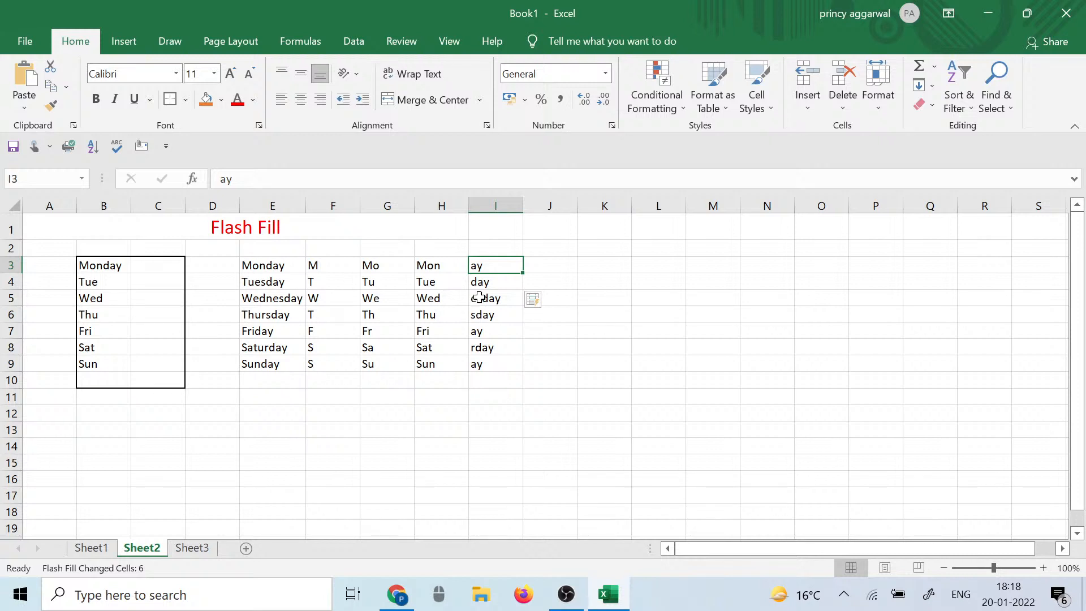
Step: Clear the Flash Fill results from I4 to I9, keeping the example in I3
left_click(490, 283)
left_click_drag(494, 281, 498, 359)
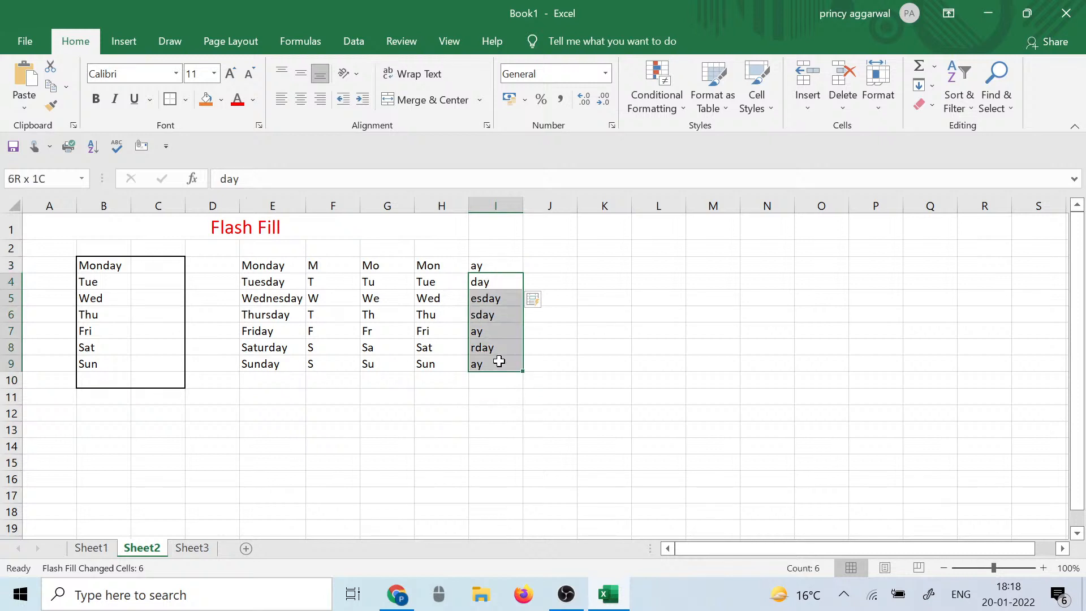
key("BackSpace")
left_click_drag(497, 298, 505, 379)
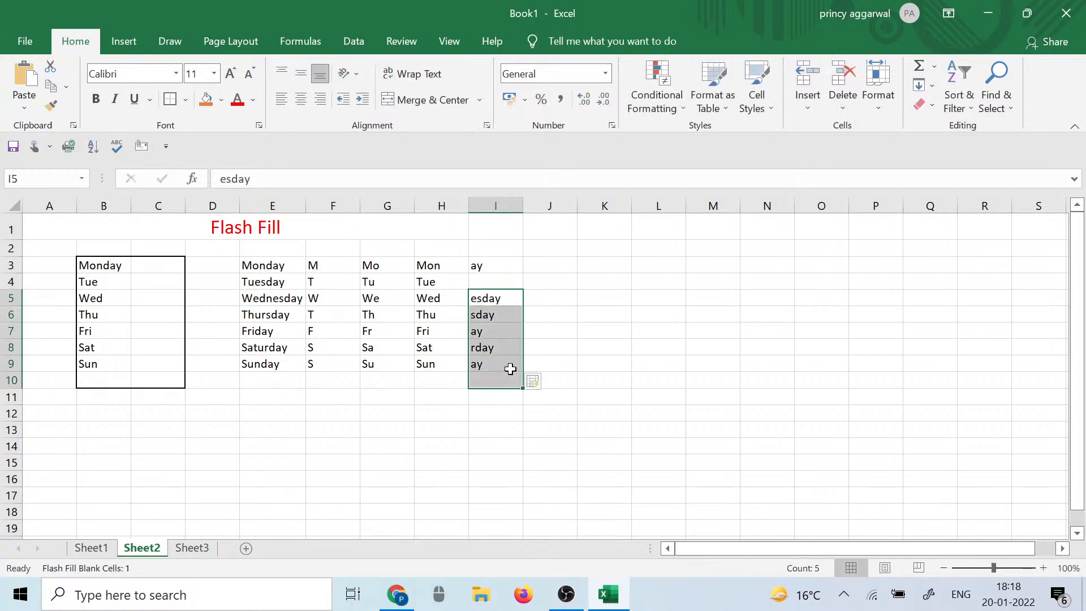
key("Delete")
Step: Enter ay in I4 as a second example and Flash Fill the last two letters from I5 down to I9
left_click(490, 278)
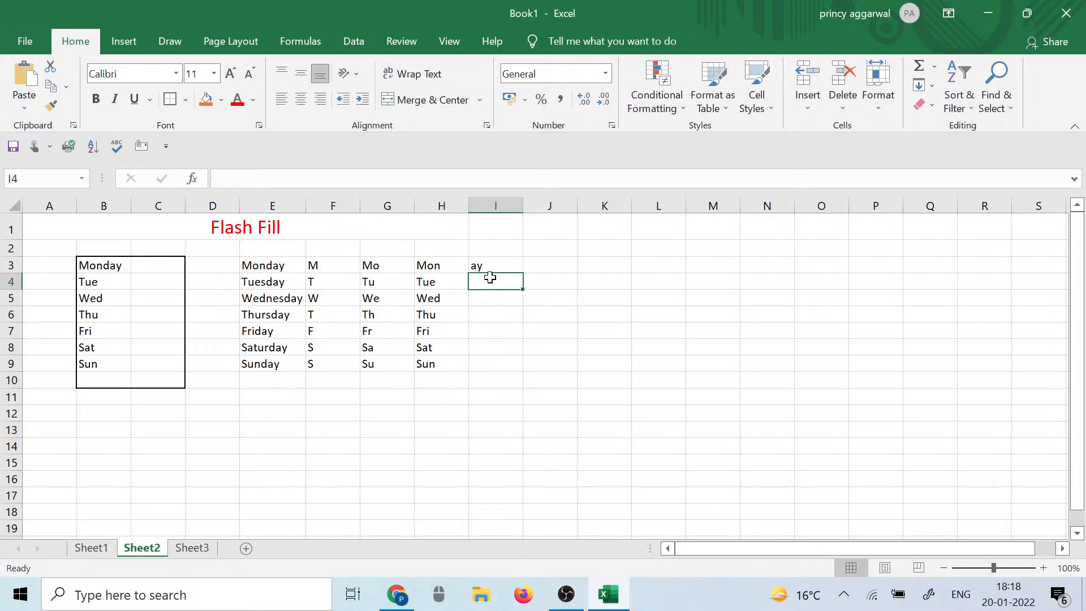
type("ay")
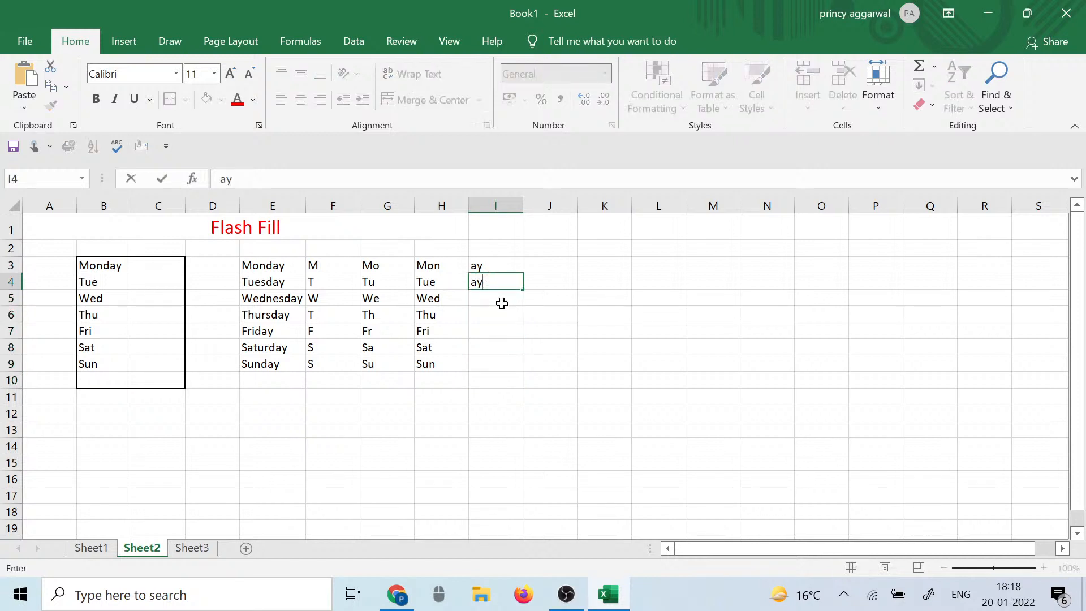
key("Return")
key("ctrl+e")
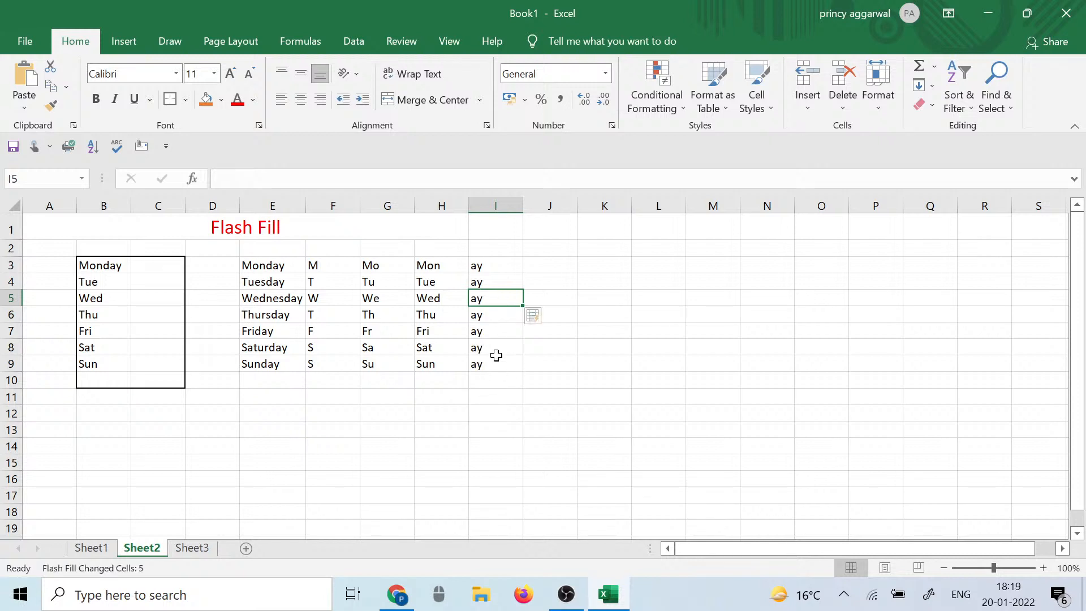
Step: Change the last day name in cell E9 to Sundays
left_click(465, 408)
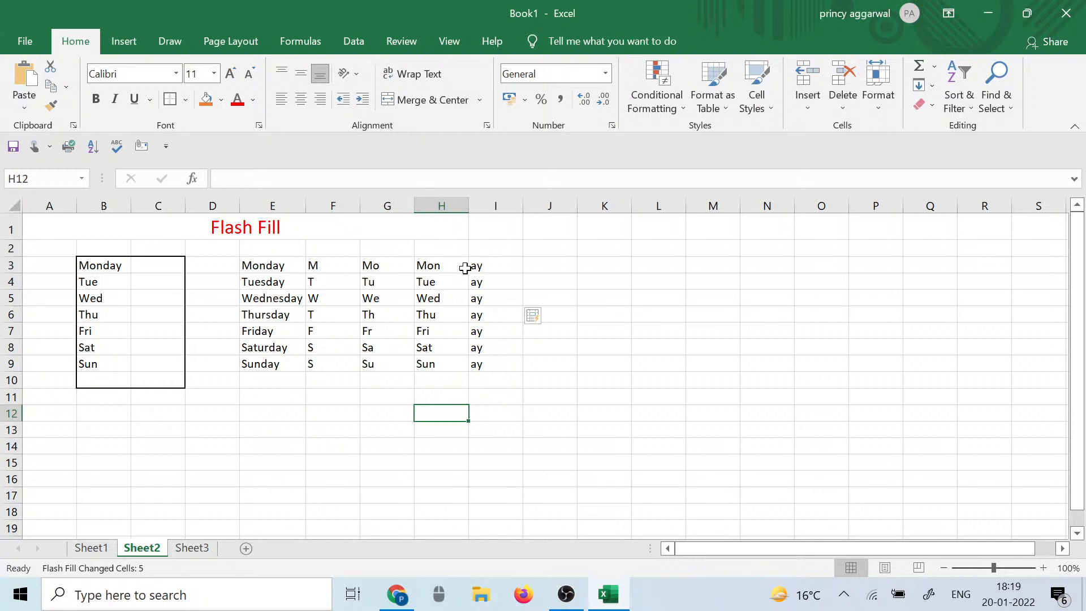
left_click(285, 367)
double_click(289, 360)
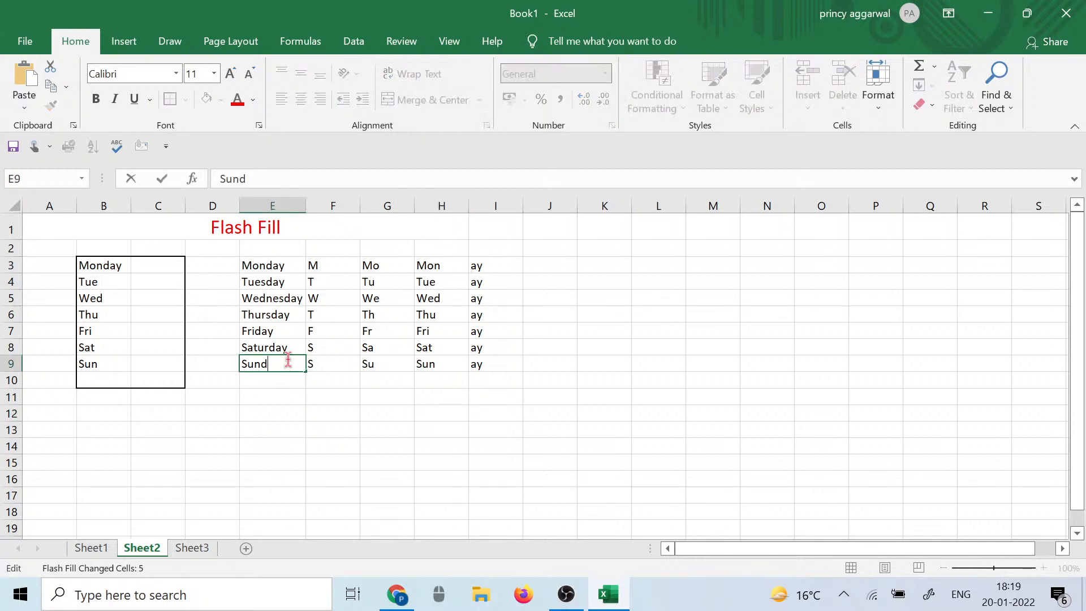
type("ays")
left_click(345, 424)
Step: Clear the endings from I5 to I9 and Flash Fill them again from the two examples in I3 and I4
left_click(479, 368)
left_click_drag(487, 264, 480, 311)
left_click(595, 304)
key("BackSpace")
key("Delete")
left_click(460, 298)
left_click(497, 294)
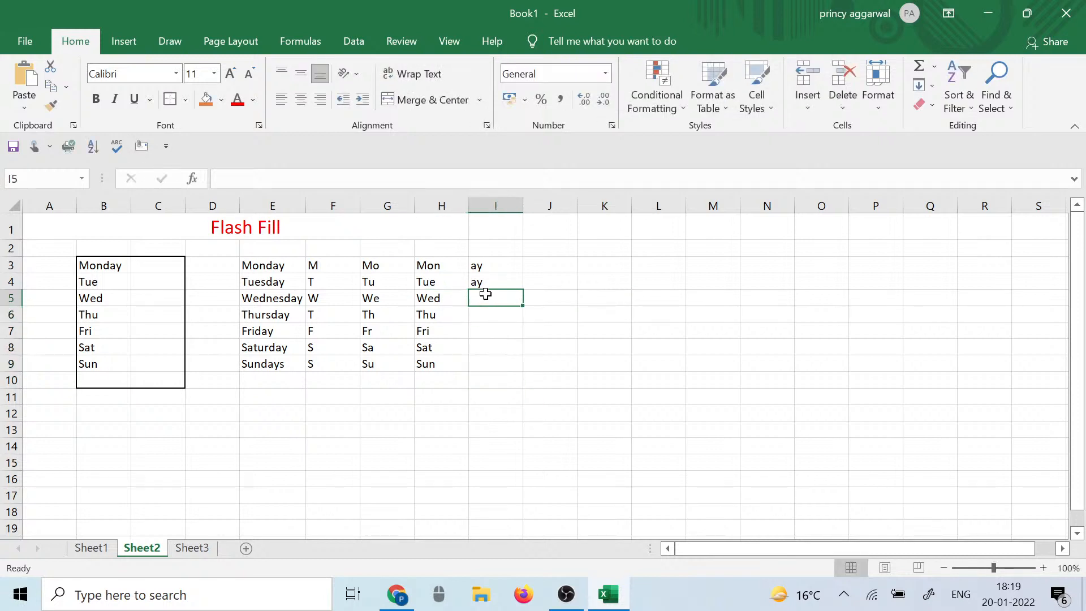
key("ctrl+e")
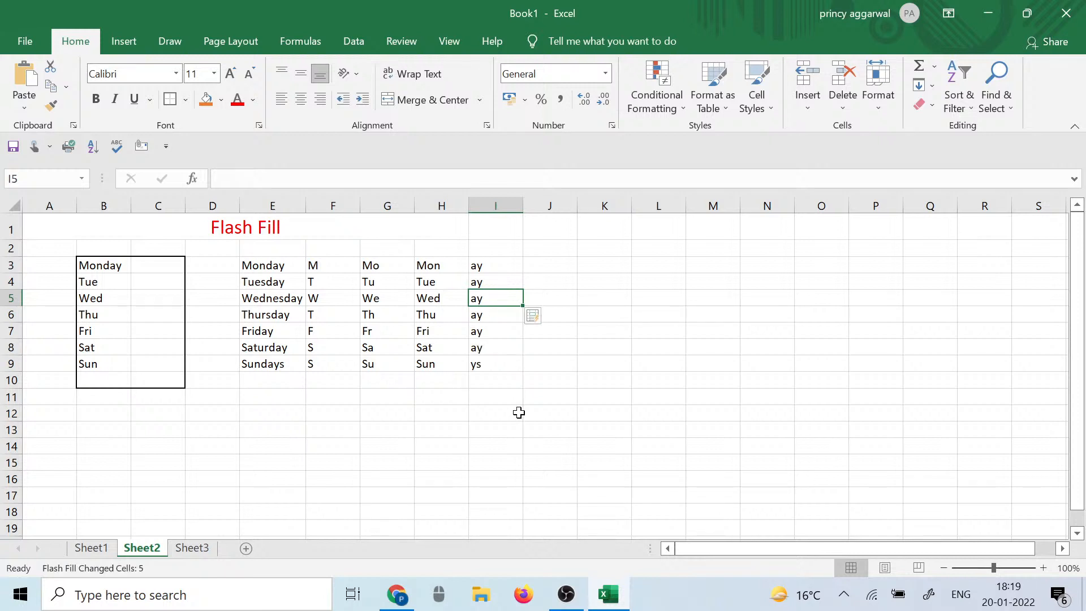
left_click(514, 396)
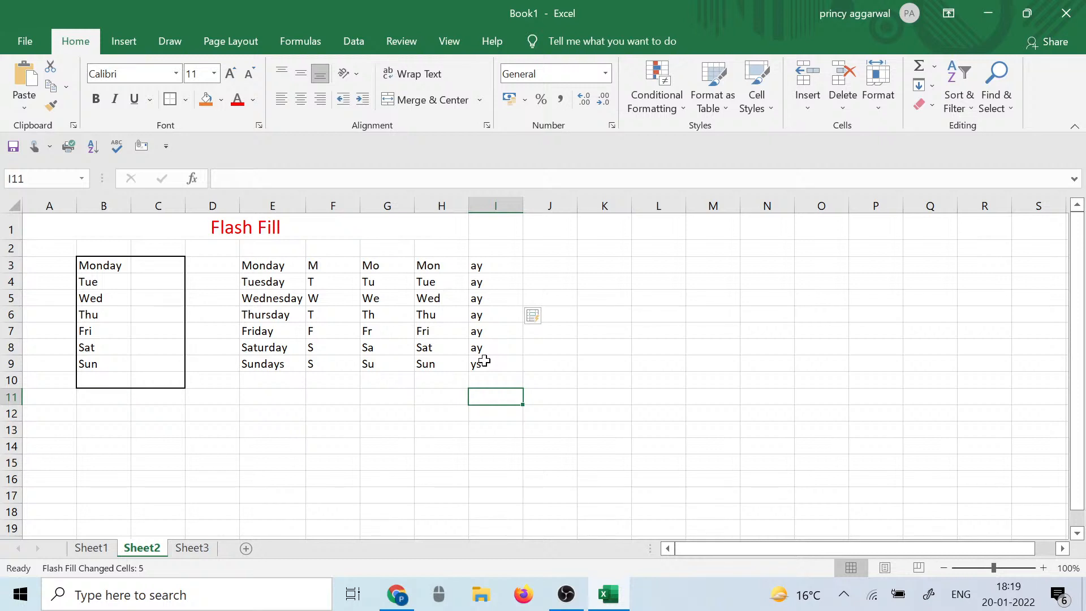
left_click(283, 351)
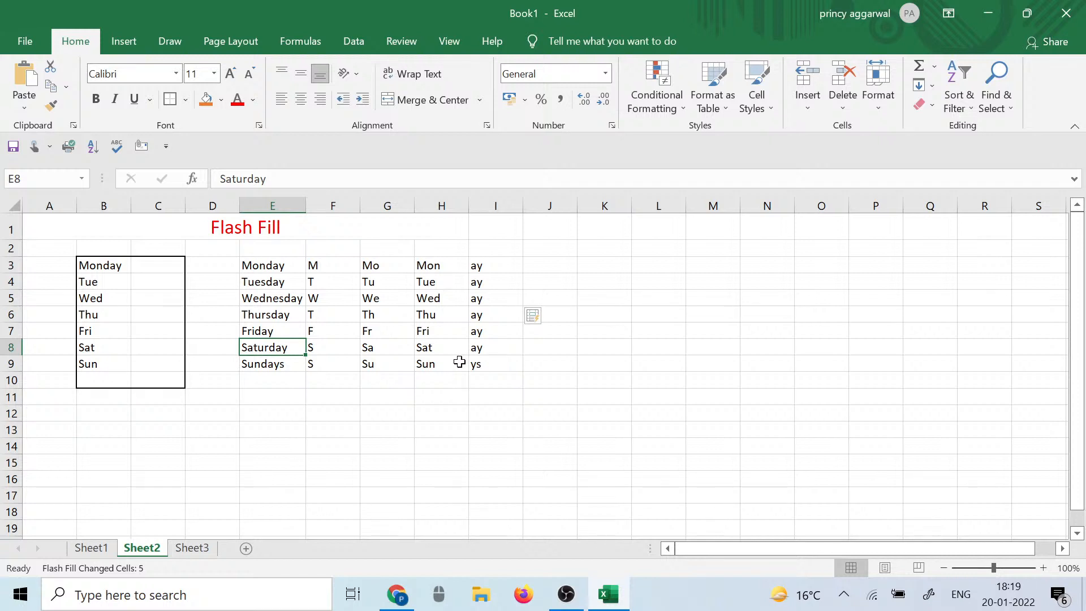
left_click(401, 405)
Step: Enter the code 1000-123-A456 in K5 and fit column K's width to it
left_click(611, 294)
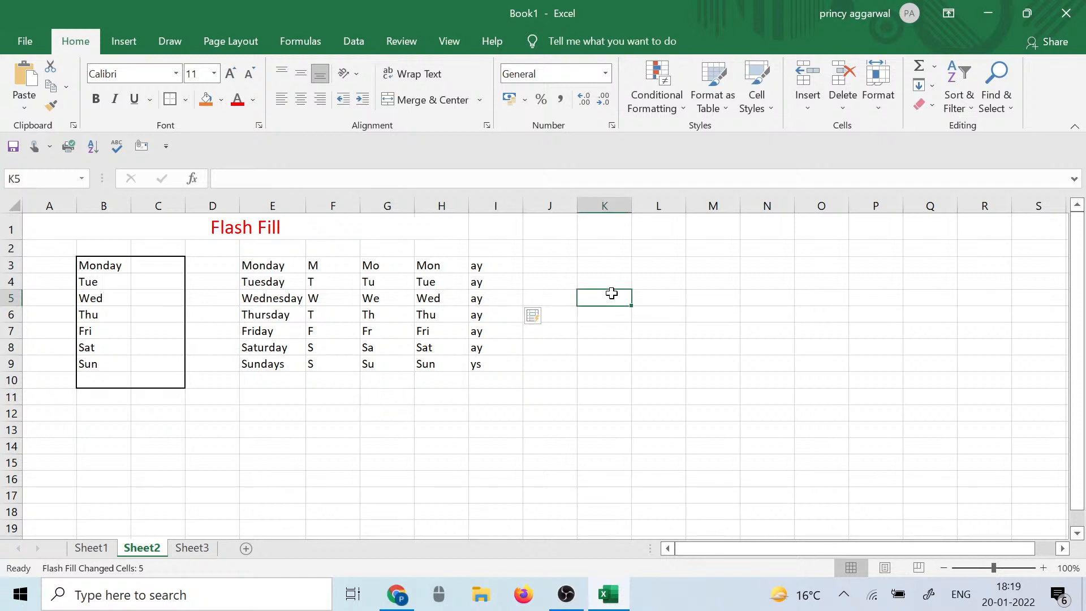
double_click(601, 300)
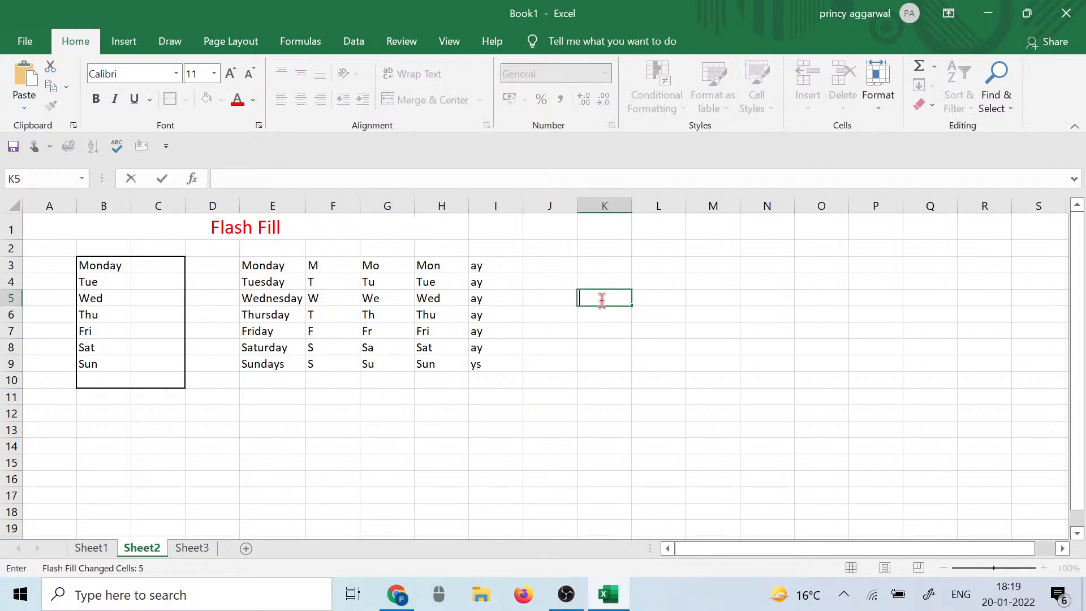
type("1000-123-A456")
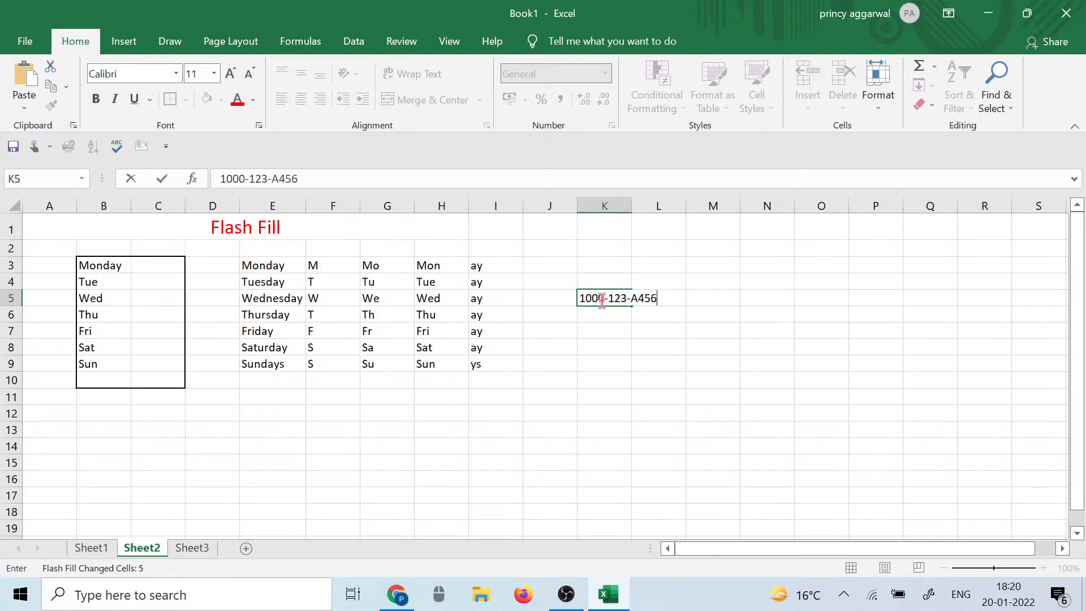
left_click(634, 205)
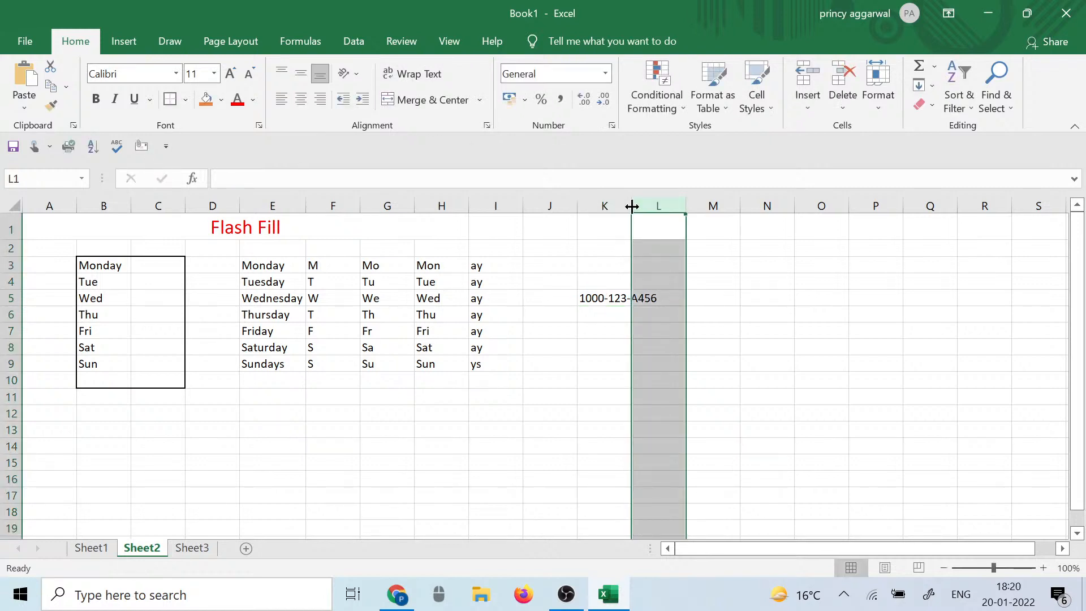
double_click(632, 204)
left_click(625, 328)
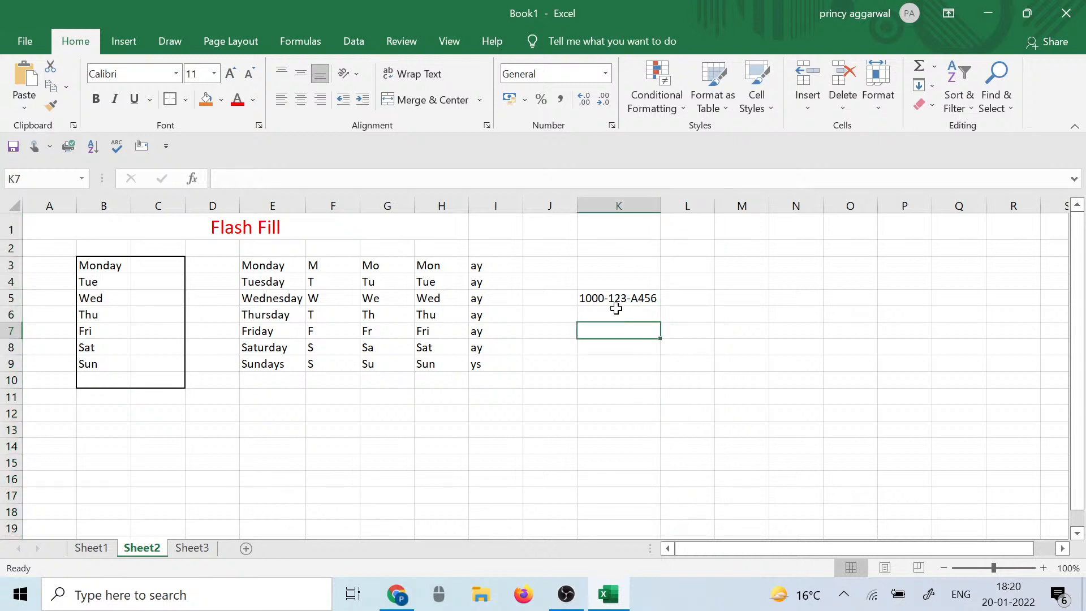
Step: Enter the second code 1100-234-d234 in K6
left_click(618, 312)
left_click(626, 294)
left_click(614, 312)
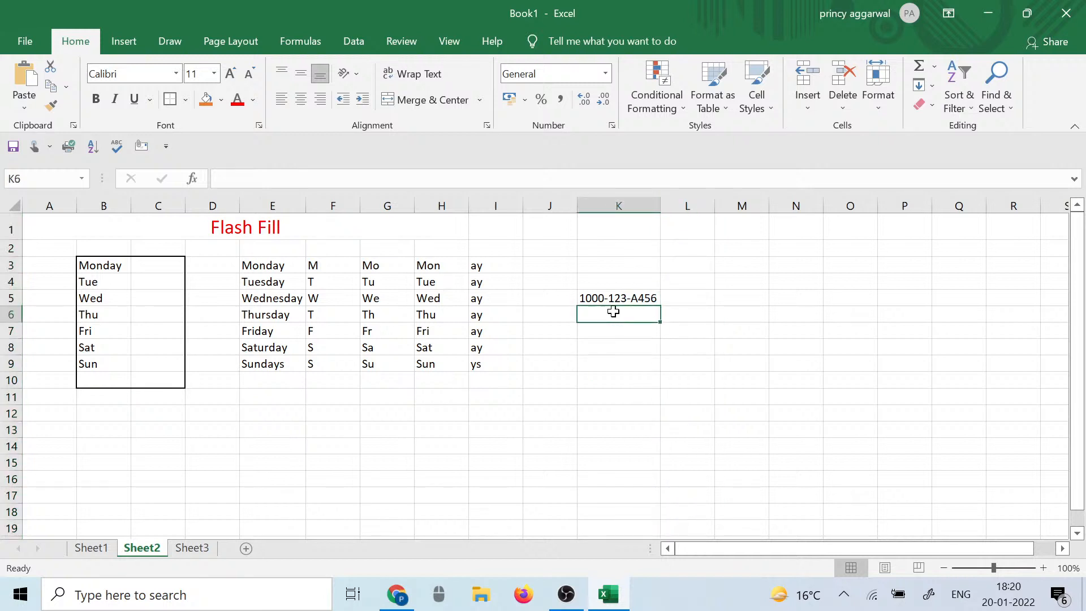
type("11")
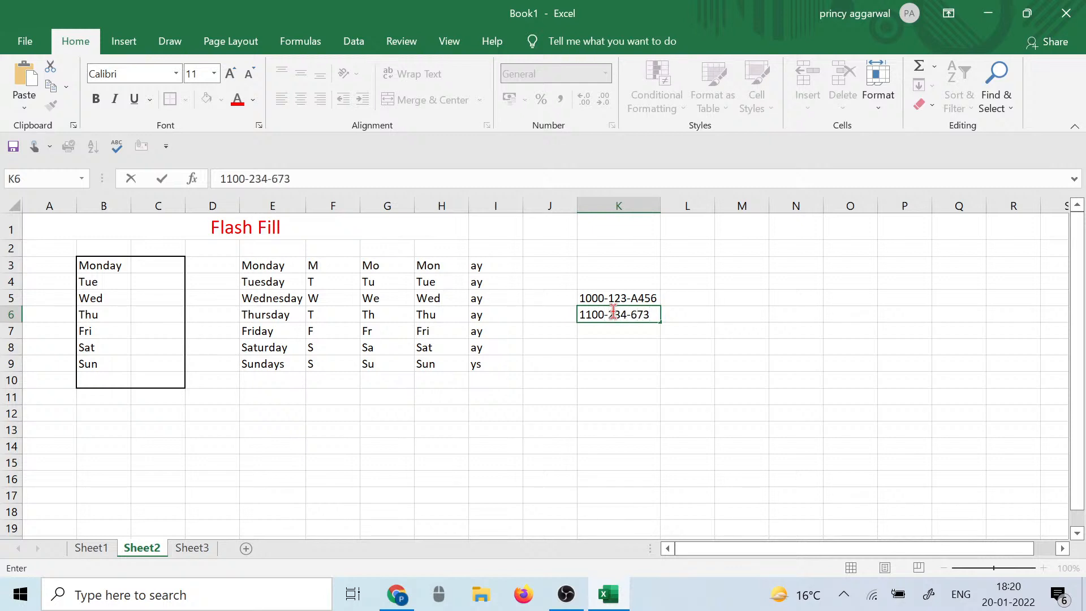
type("00-234-673")
key("BackSpace")
key("BackSpace")
key("BackSpace")
type("d")
key("Return")
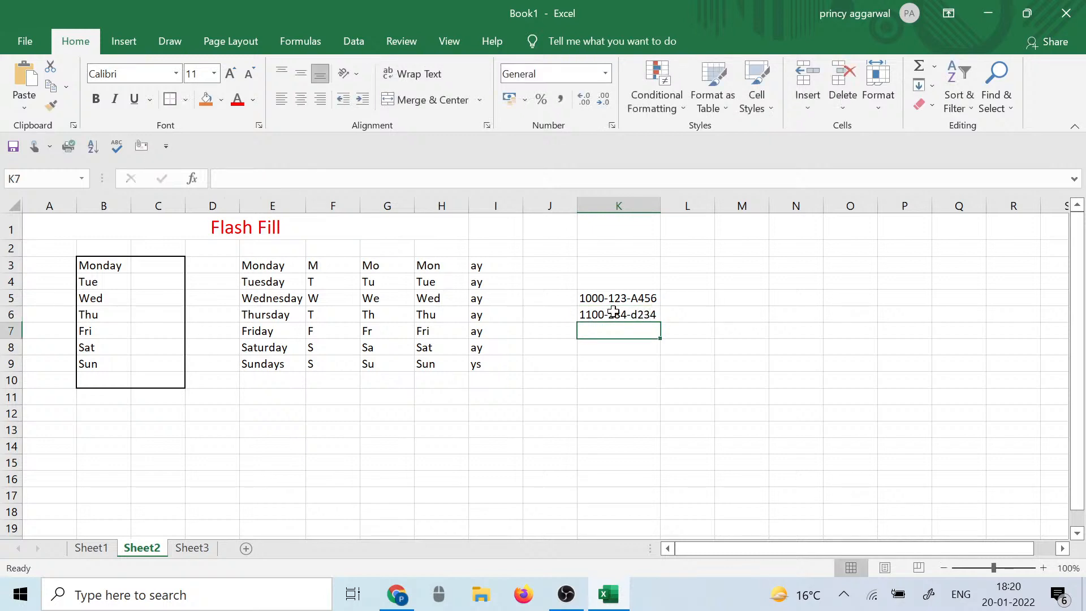
Step: Continue the code list with 2122-642-f874 in K7, 3412-888-d983 in K8 and 2221-738-c234 in K9
type("2122")
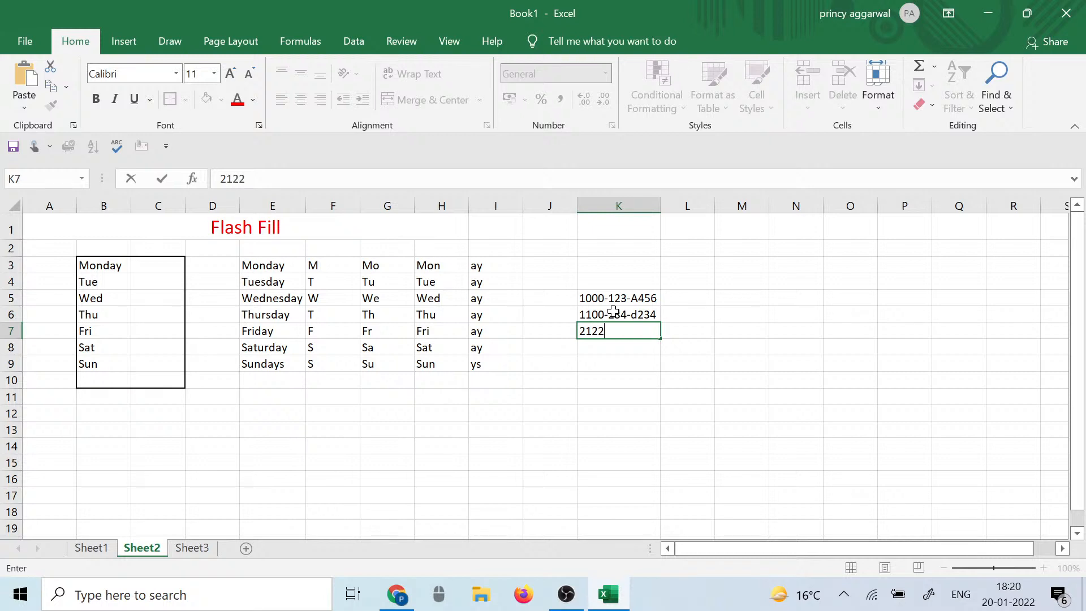
type("-642-f874")
key("Return")
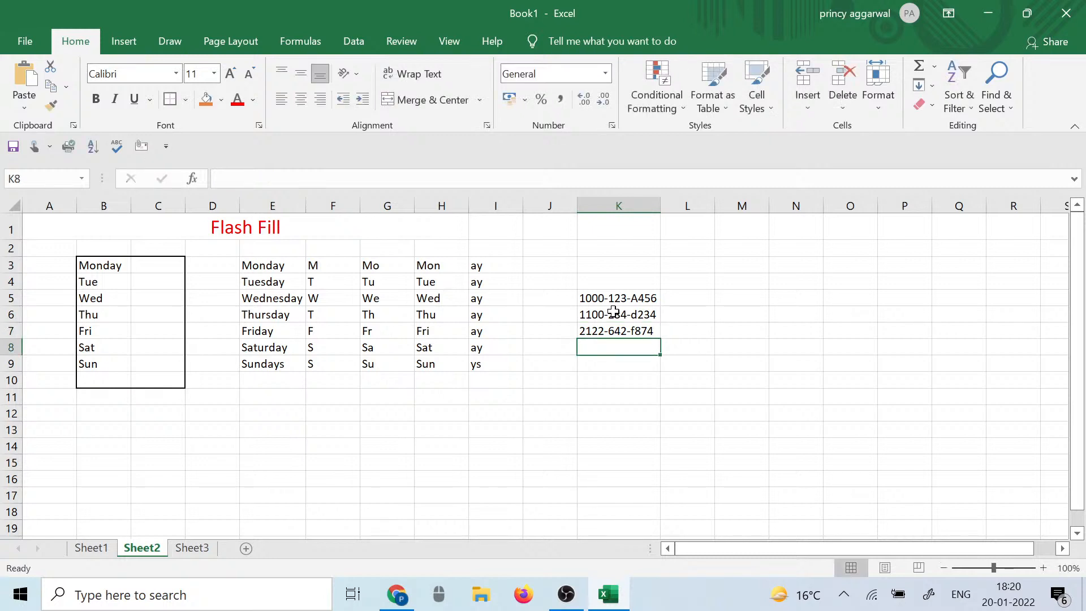
type("3412-888-d")
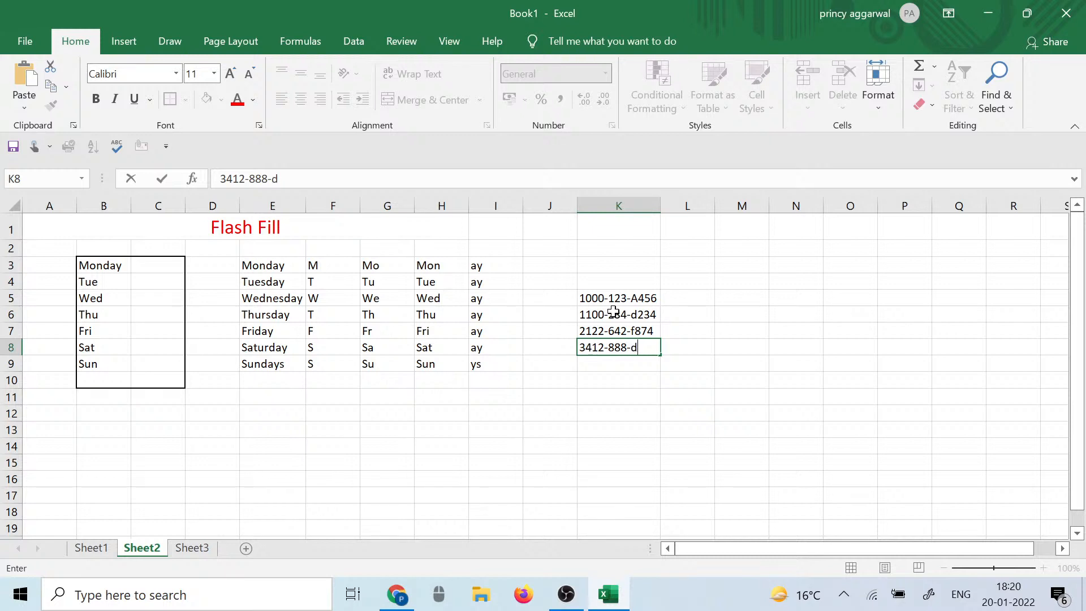
type("983")
left_click(605, 367)
type("2221")
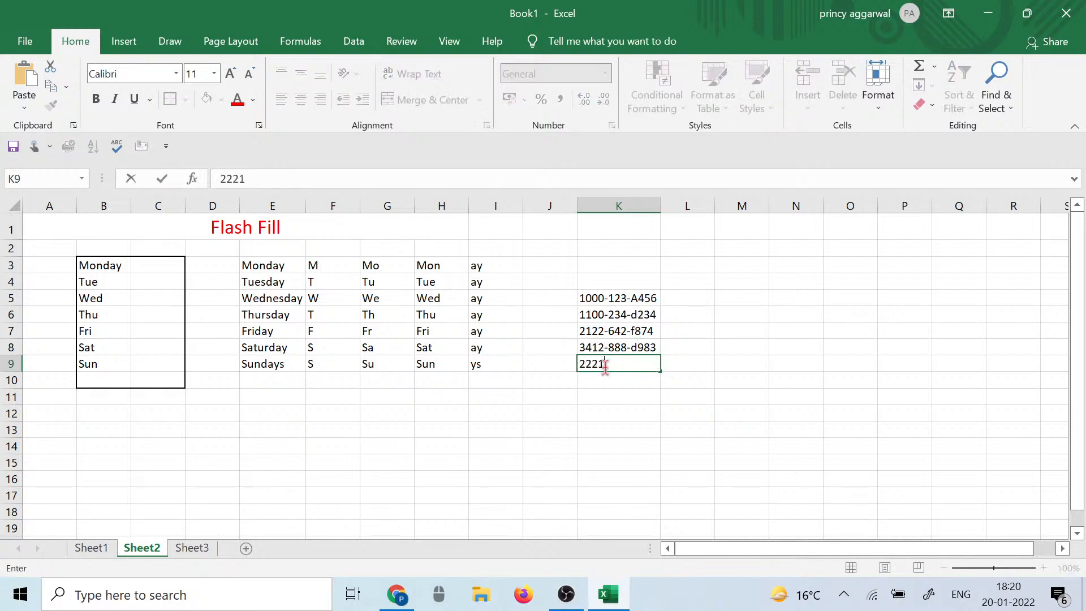
type("-738-c234")
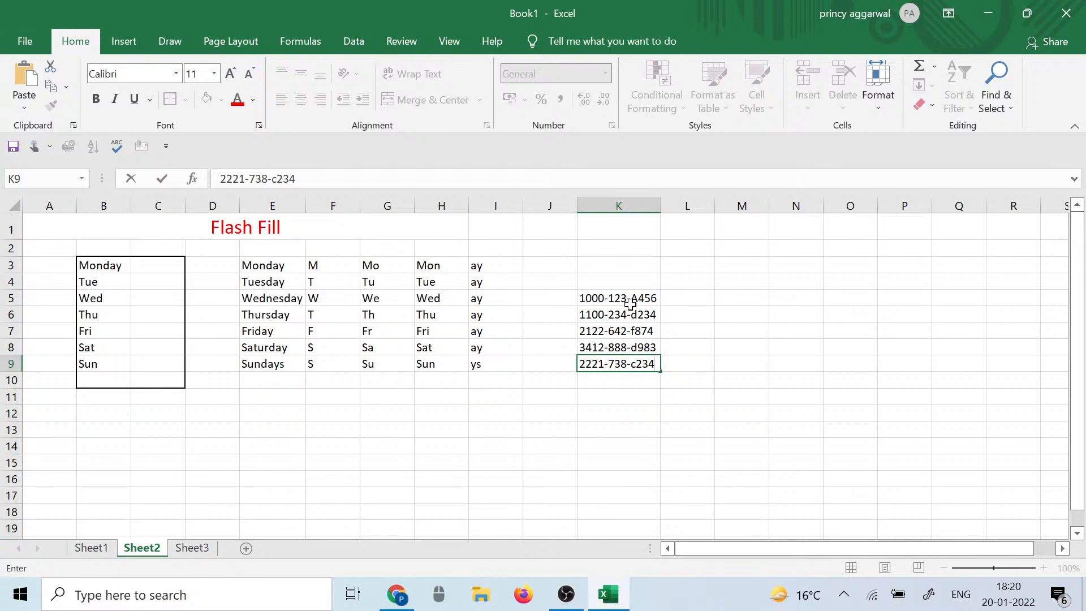
Step: Add the heading Product No. in K3 above the codes
left_click(627, 260)
type("P")
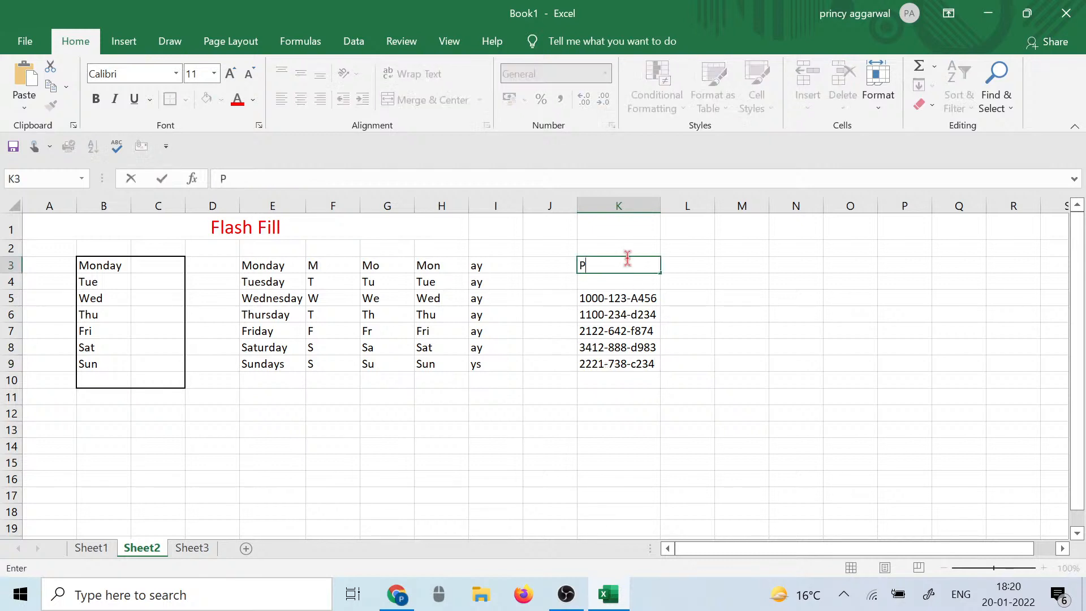
type("roduct No.")
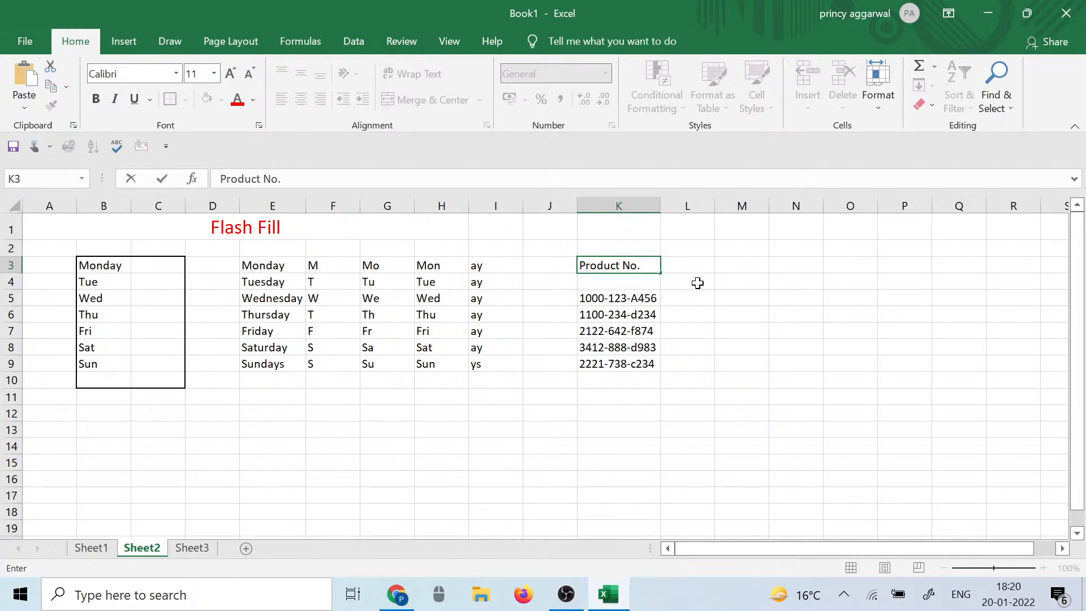
left_click(695, 283)
Step: Add the product number 1000-234-r567 in K10 at the end of the code list
left_click(559, 298)
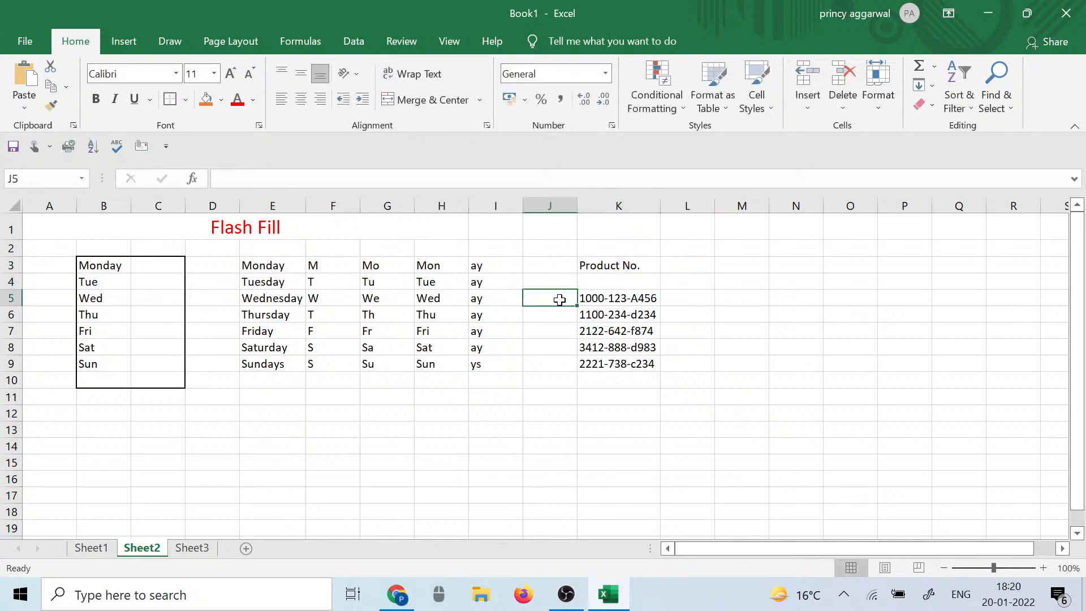
left_click(582, 298)
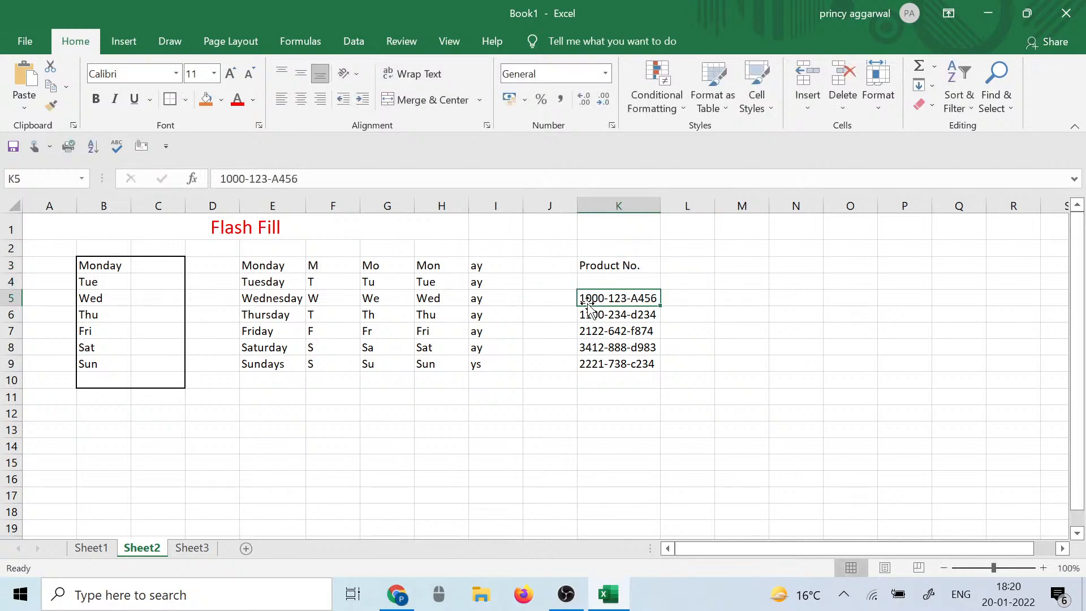
left_click(590, 364)
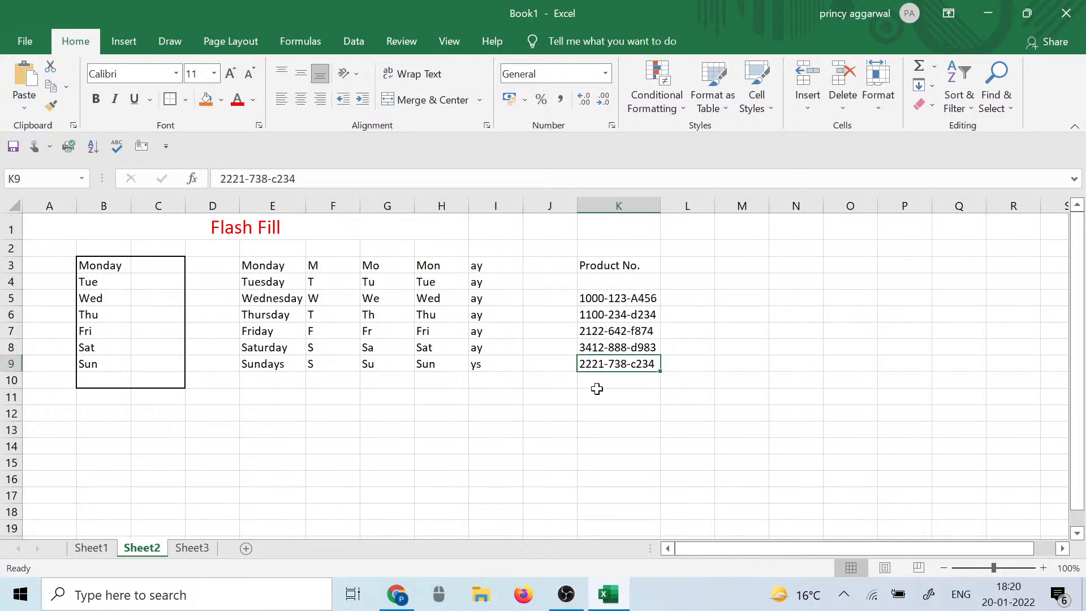
left_click(594, 384)
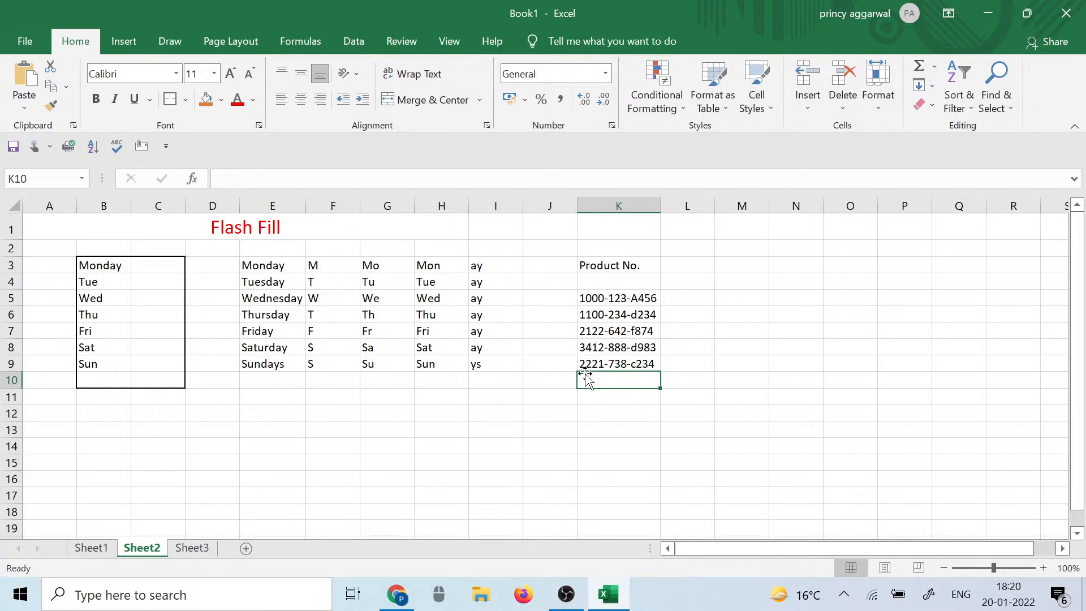
type("1000-234")
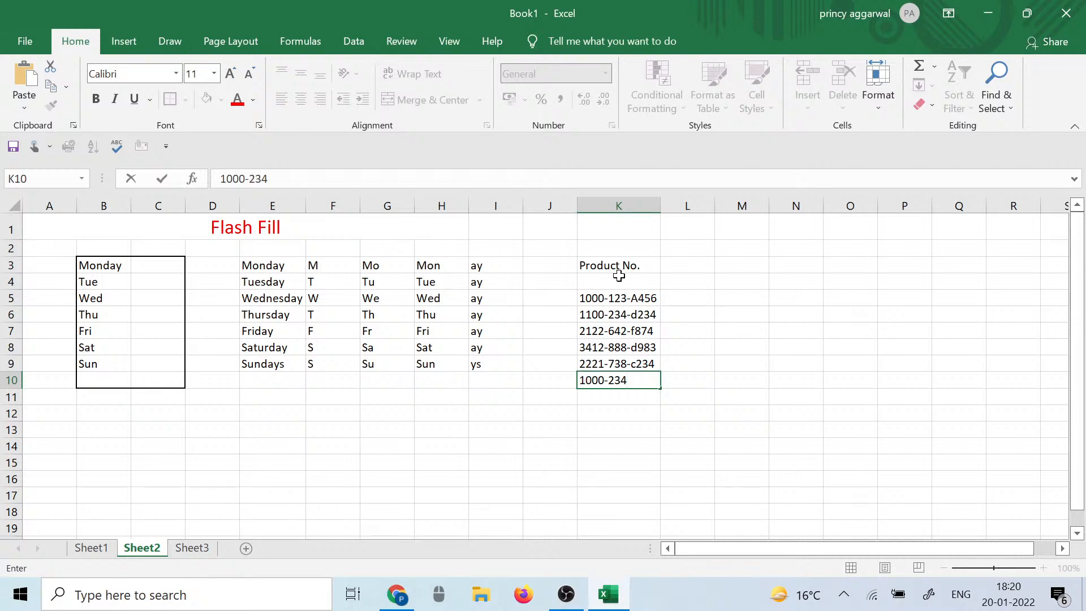
left_click(602, 300)
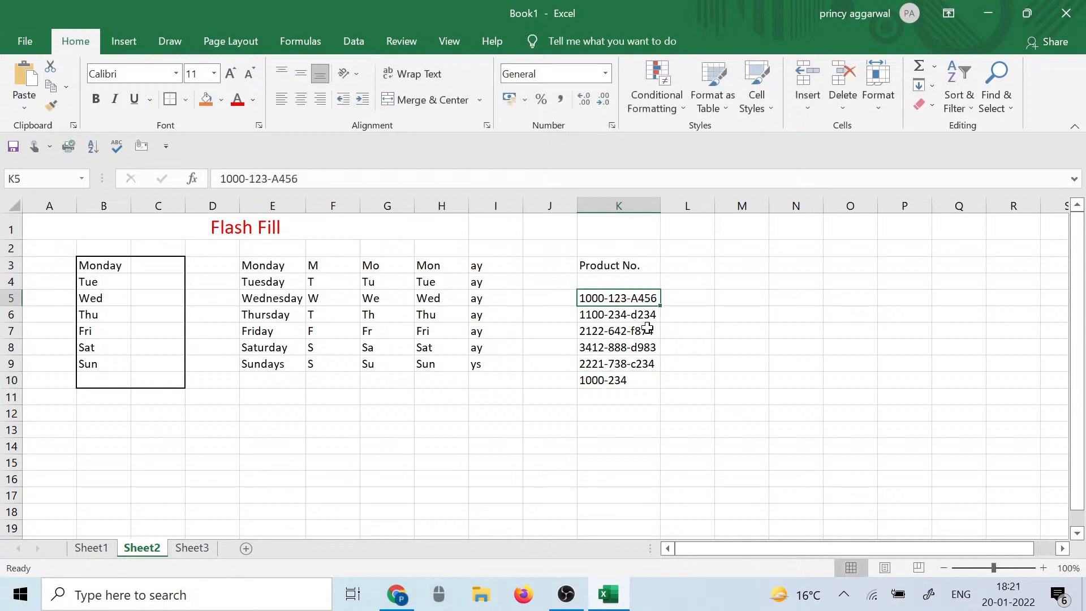
left_click(641, 379)
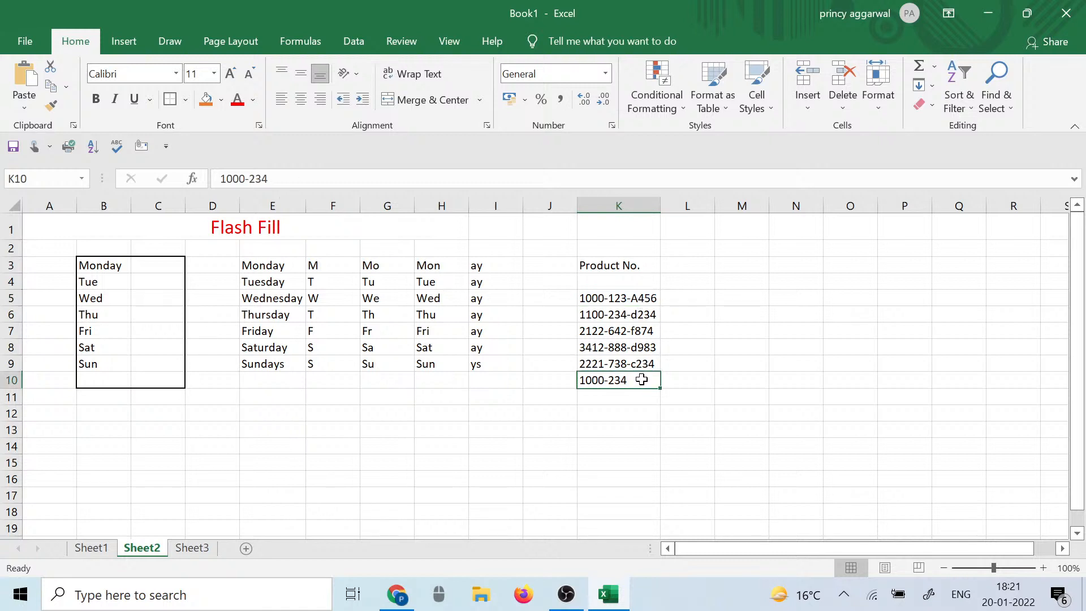
double_click(641, 380)
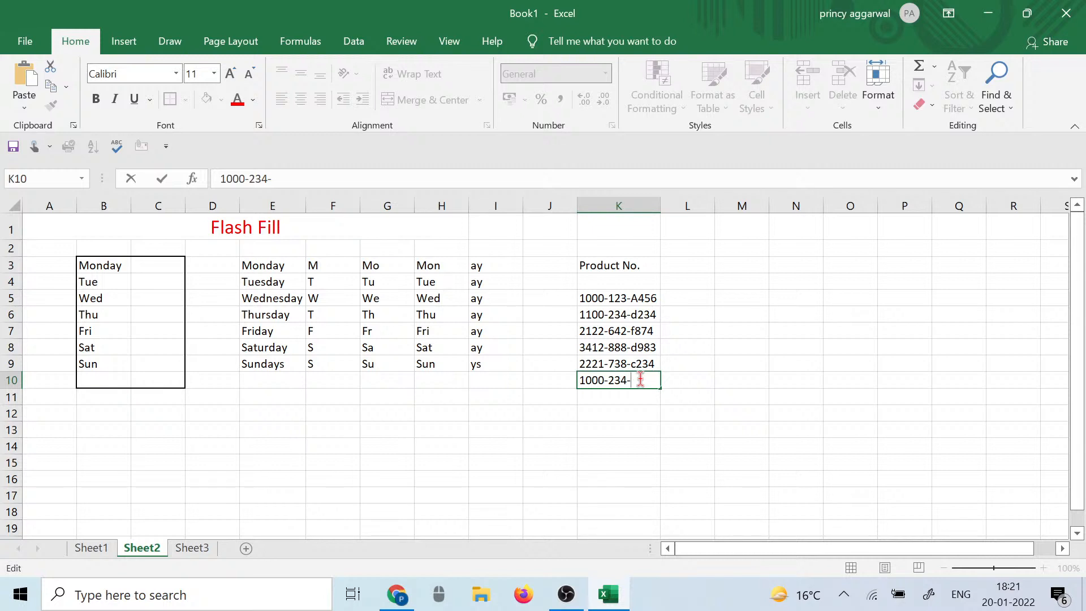
type("-r567")
left_click(630, 465)
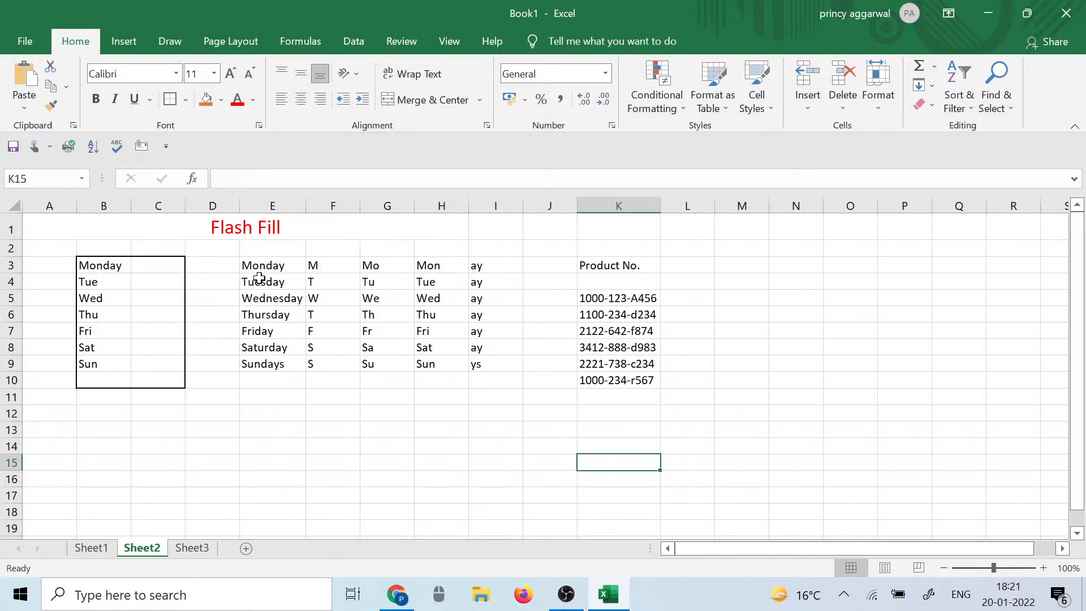
Step: Review the product numbers in K5 to K10 and the empty cells of column J beside them
left_click(608, 302)
left_click(599, 332)
left_click(609, 319)
left_click(610, 347)
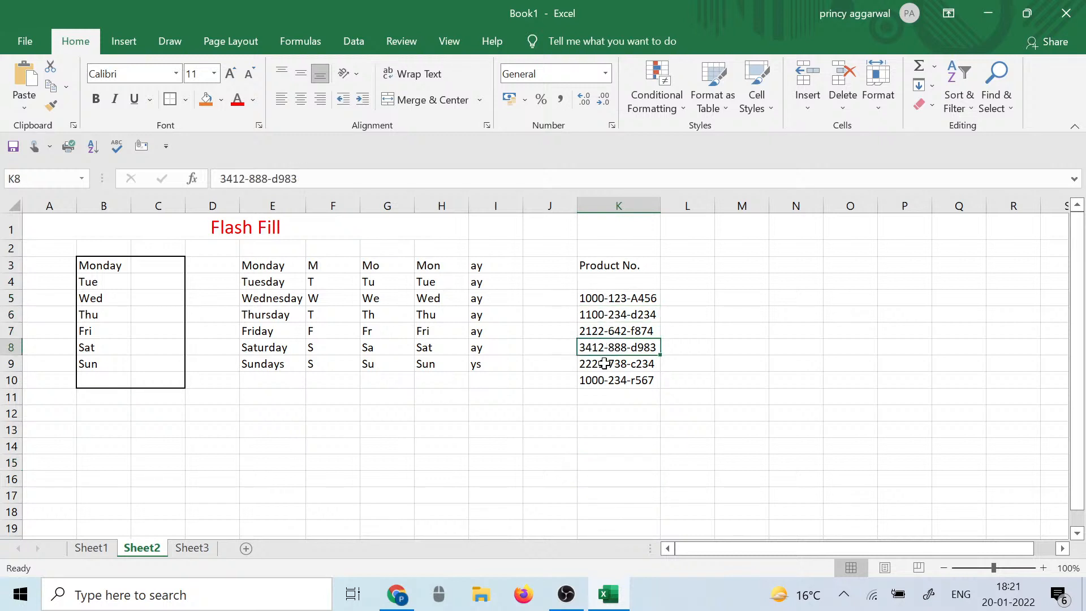
left_click(609, 398)
left_click(592, 299)
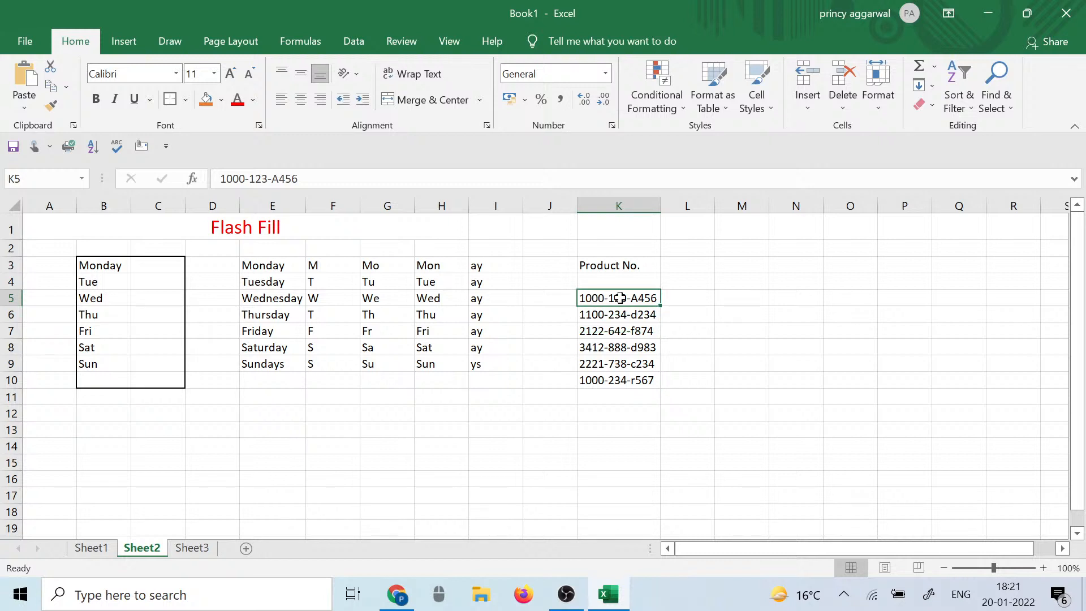
left_click(600, 315)
left_click(568, 296)
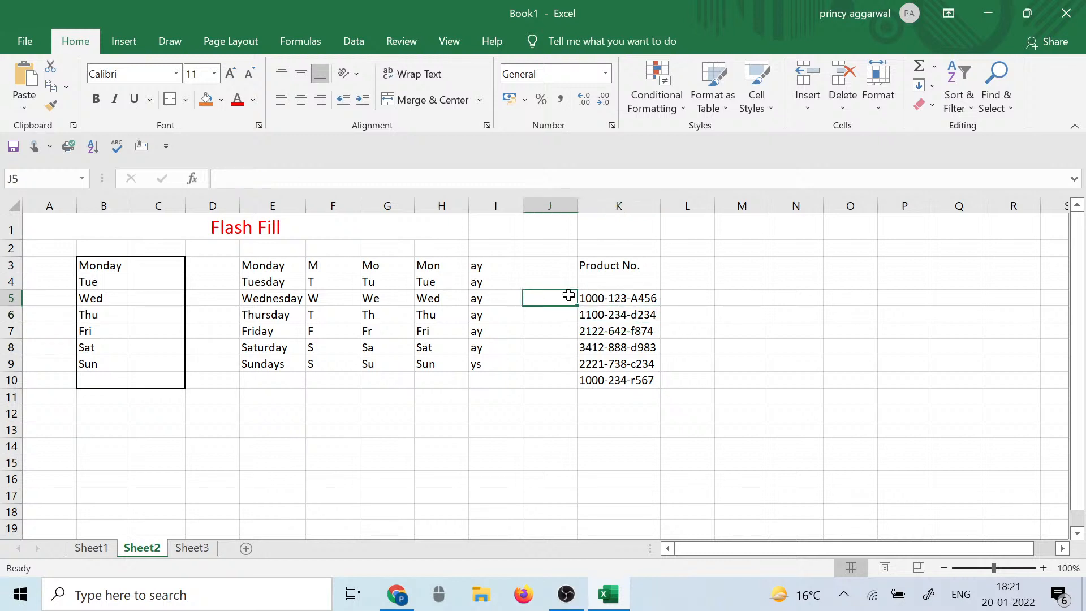
left_click(560, 379)
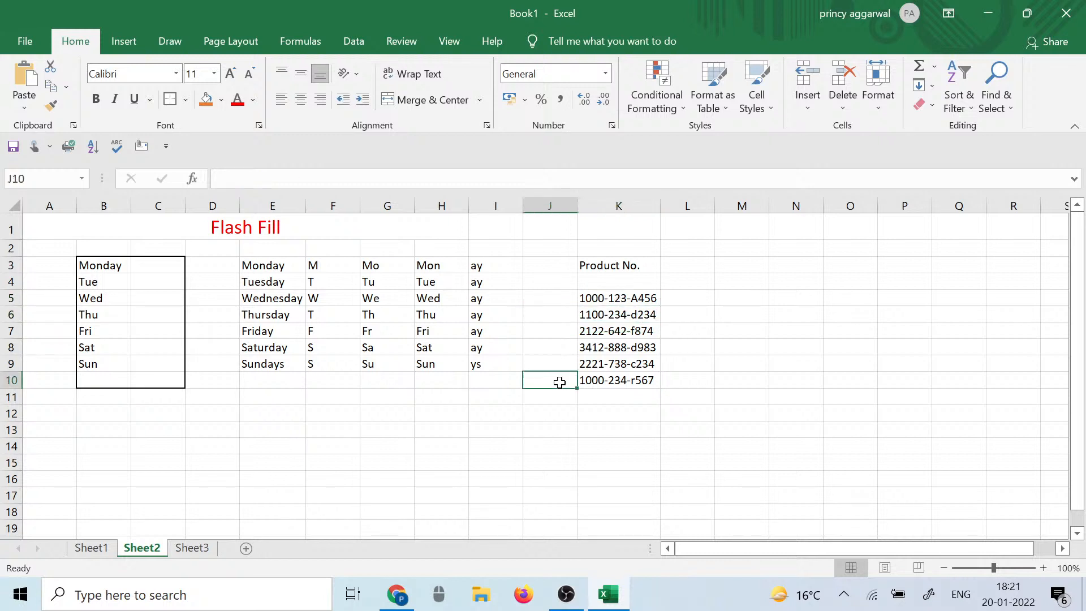
left_click(554, 303)
left_click(553, 381)
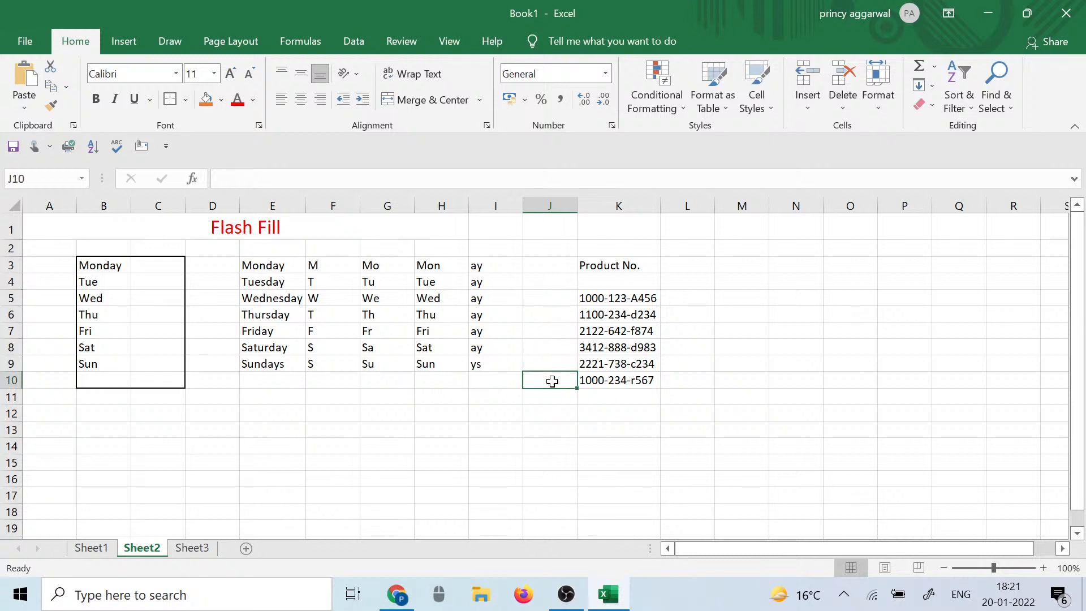
Step: Compare the leading four digits and the middle digits of the product numbers in K5 and K10
double_click(591, 298)
left_click_drag(604, 297, 581, 295)
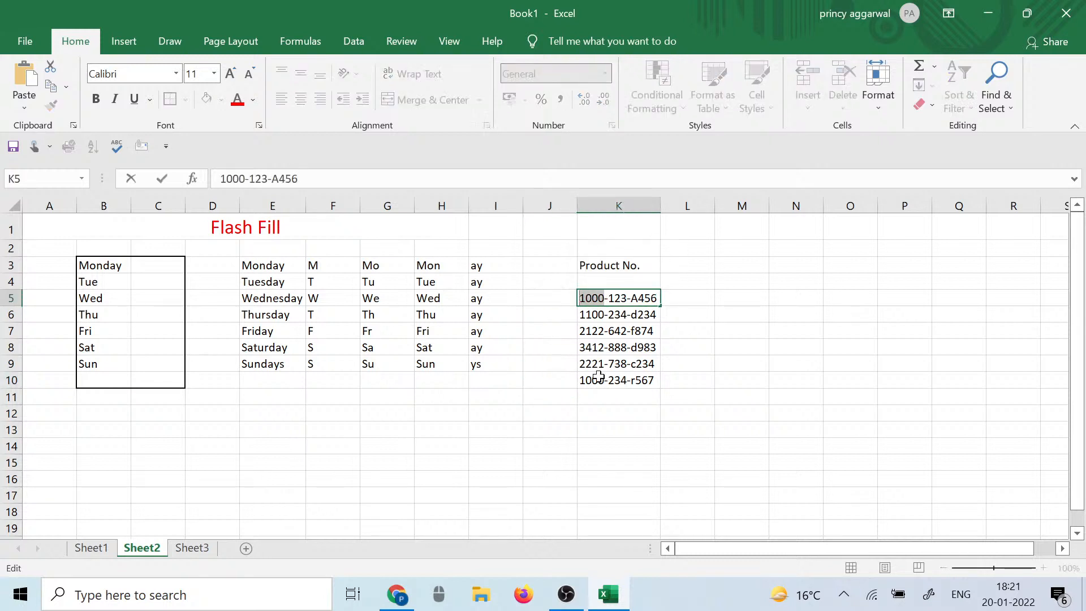
left_click(581, 379)
double_click(600, 379)
left_click_drag(601, 379, 564, 376)
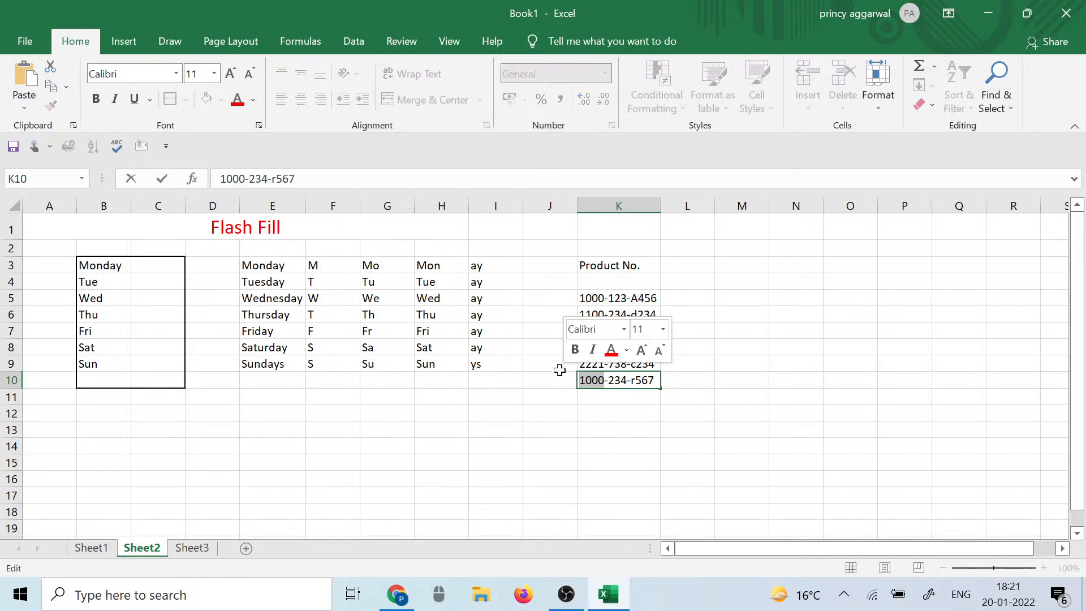
left_click(618, 297)
double_click(613, 298)
left_click_drag(615, 298, 623, 298)
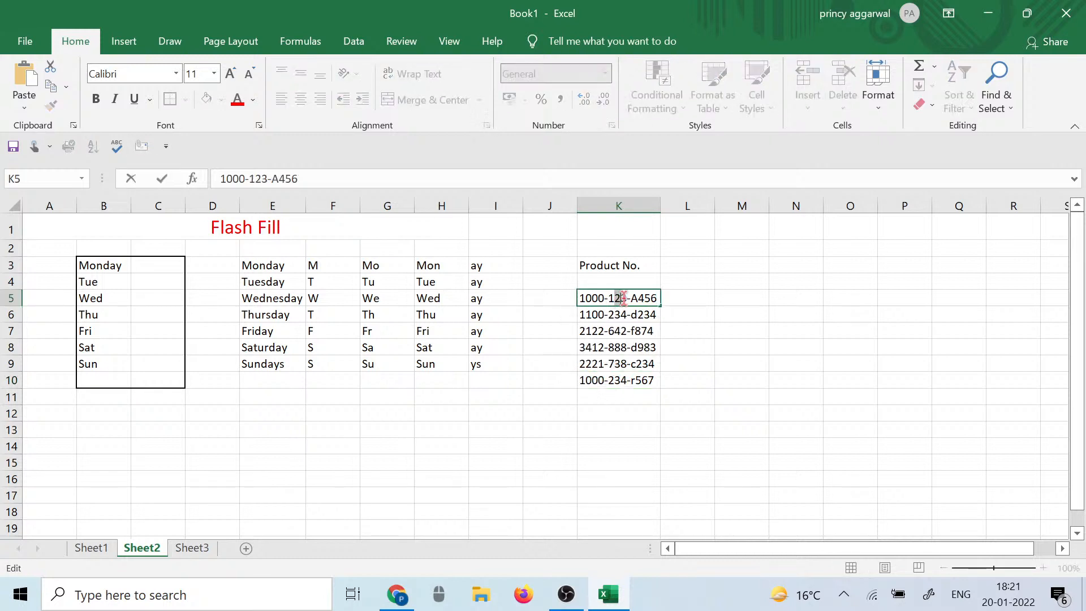
left_click(603, 378)
double_click(603, 377)
left_click_drag(603, 377, 577, 365)
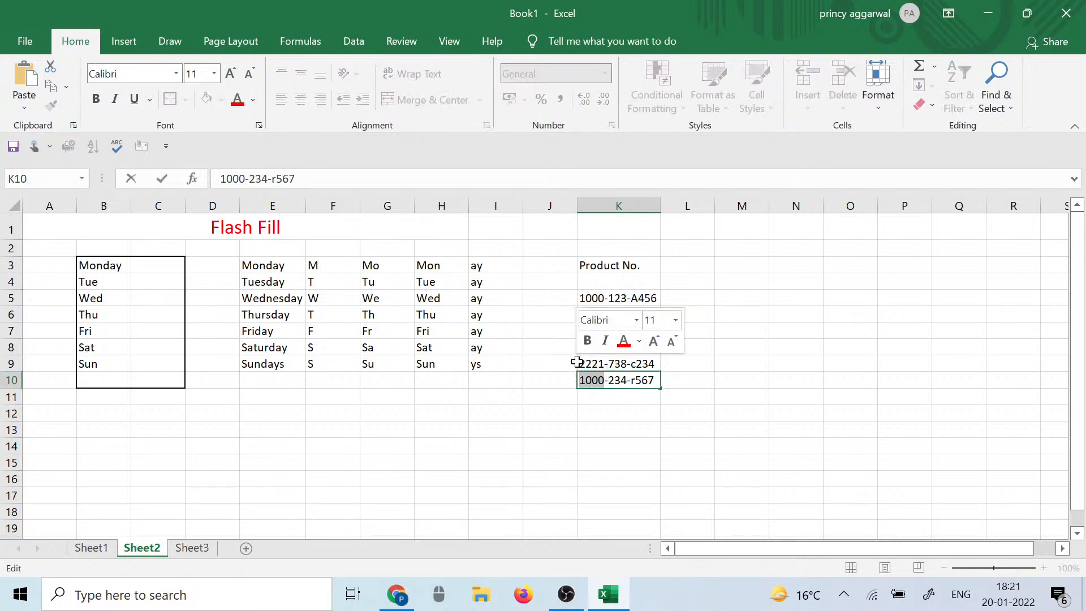
left_click(590, 300)
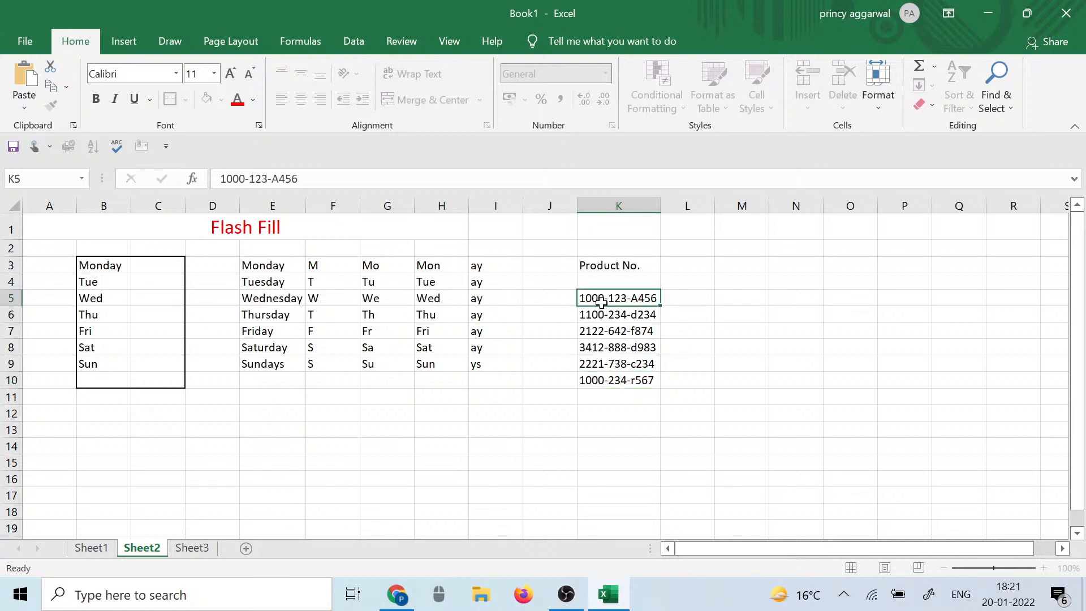
double_click(615, 298)
double_click(615, 298)
double_click(616, 380)
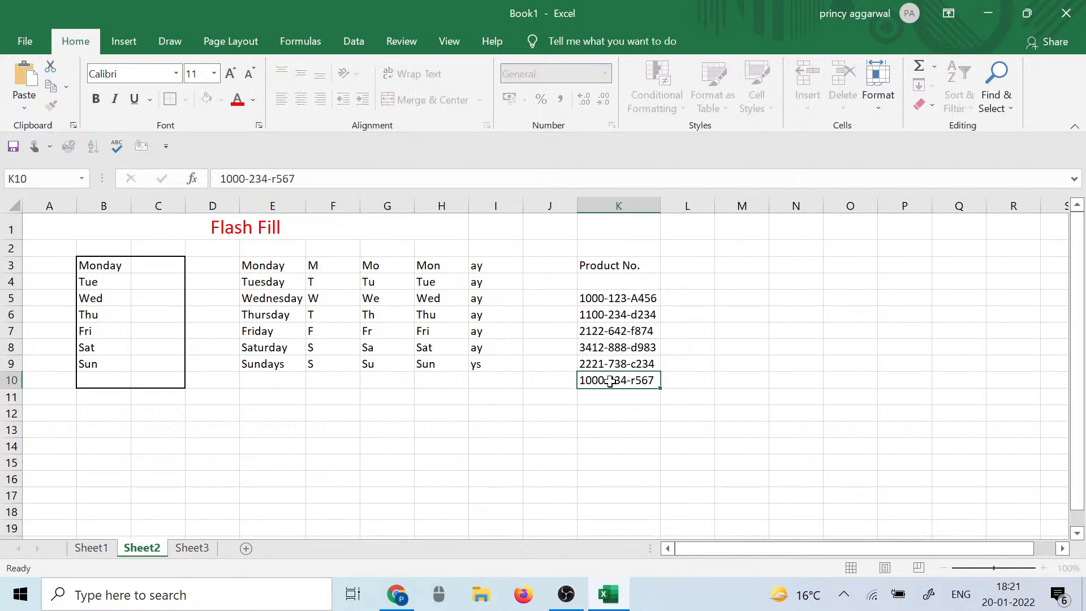
Step: Note the Flash Fill shortcut as the text Ctrl+E in E14, below the list of day names
left_click(634, 396)
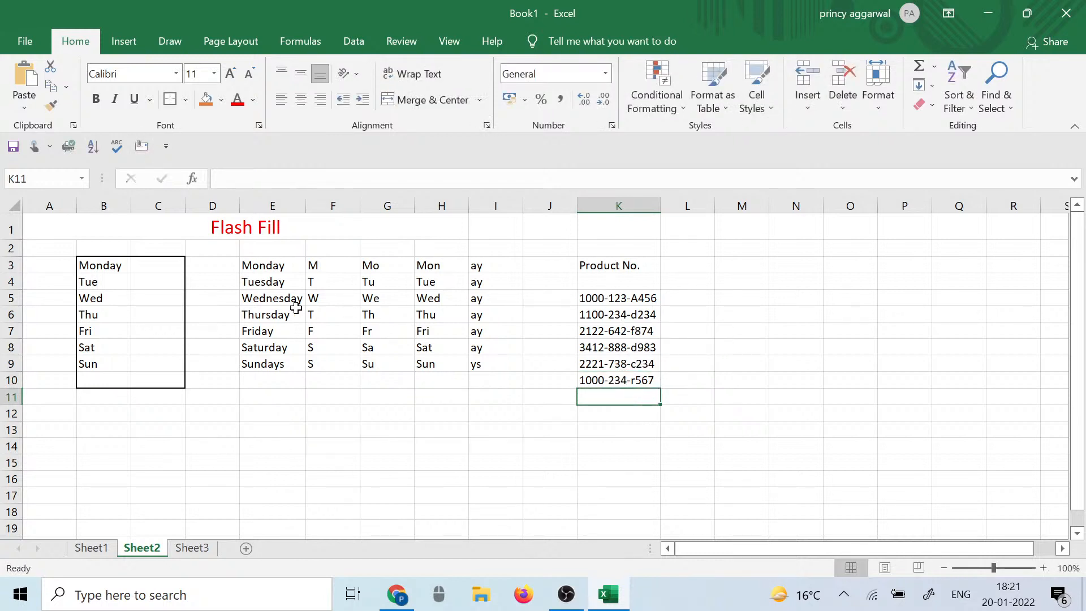
left_click(277, 261)
left_click(291, 444)
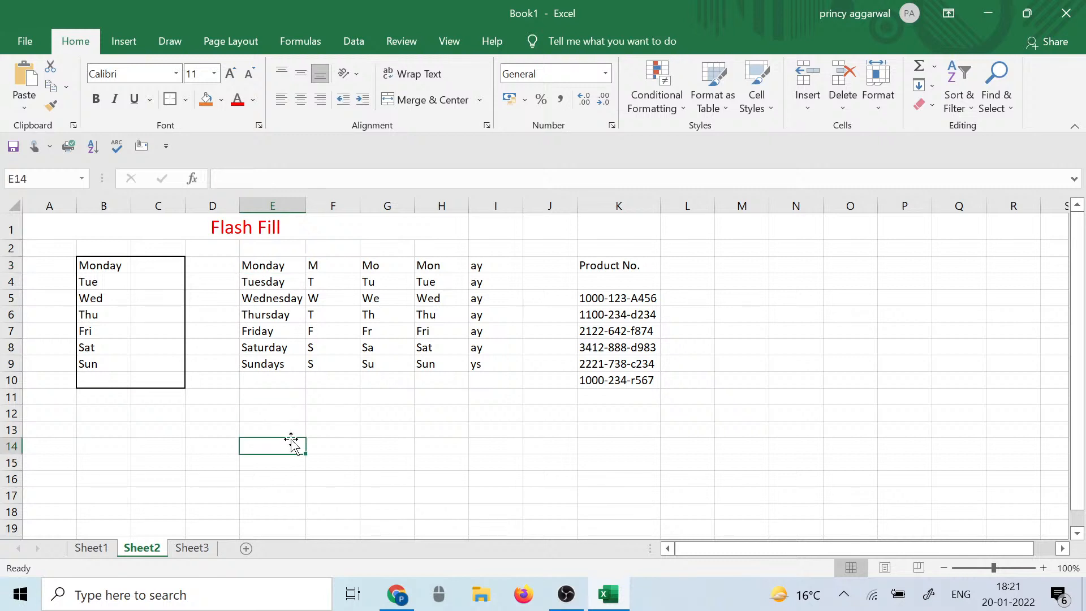
type("Ctrl+E")
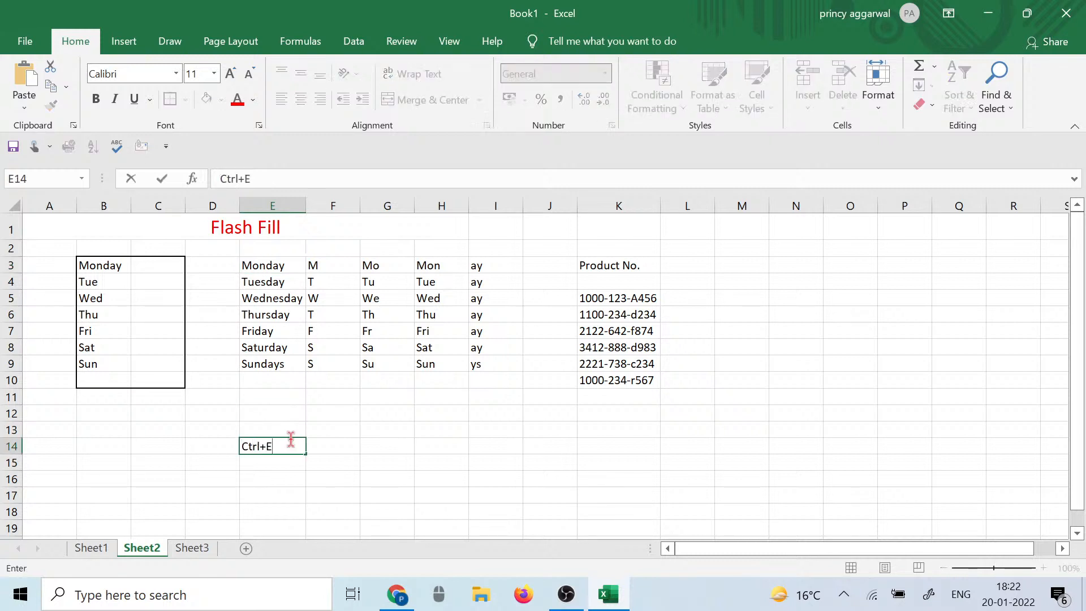
left_click(282, 266)
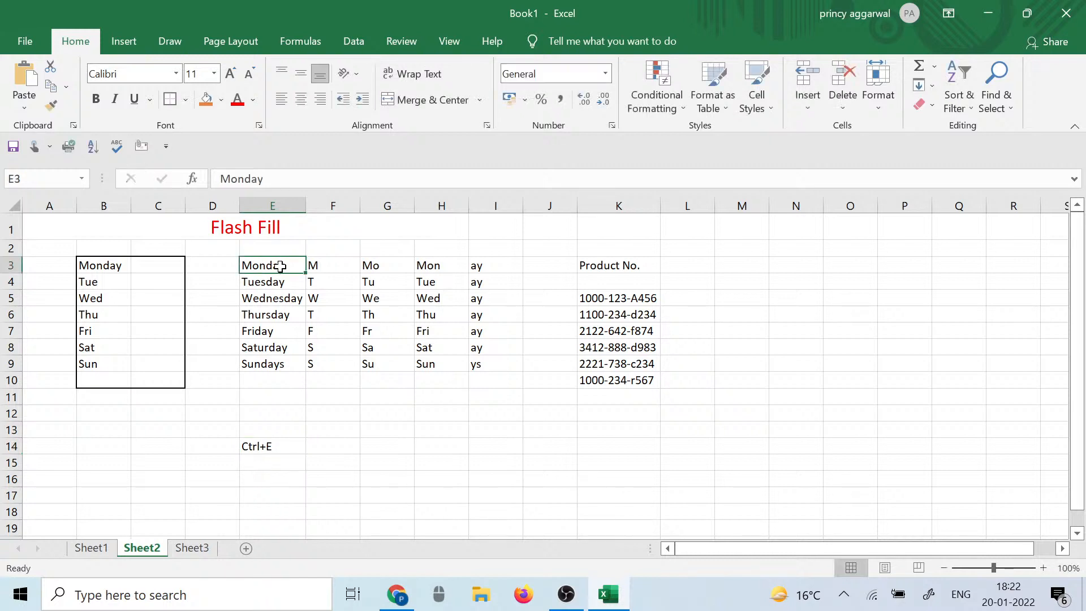
Step: Clear the first-letter abbreviations from F3 to F9 beside the day names
left_click_drag(281, 266, 284, 366)
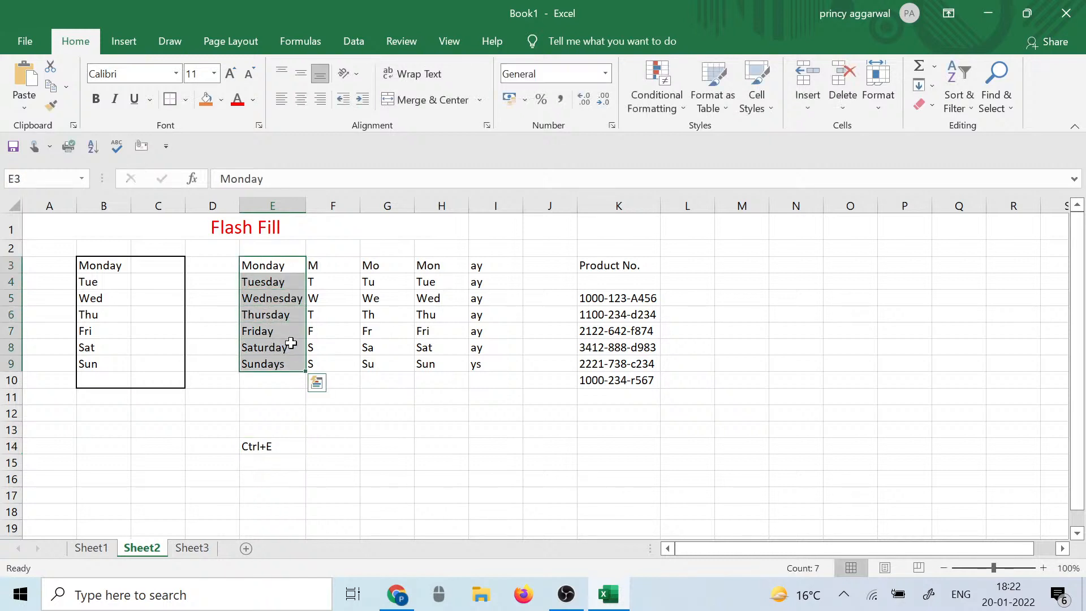
left_click_drag(322, 263, 337, 361)
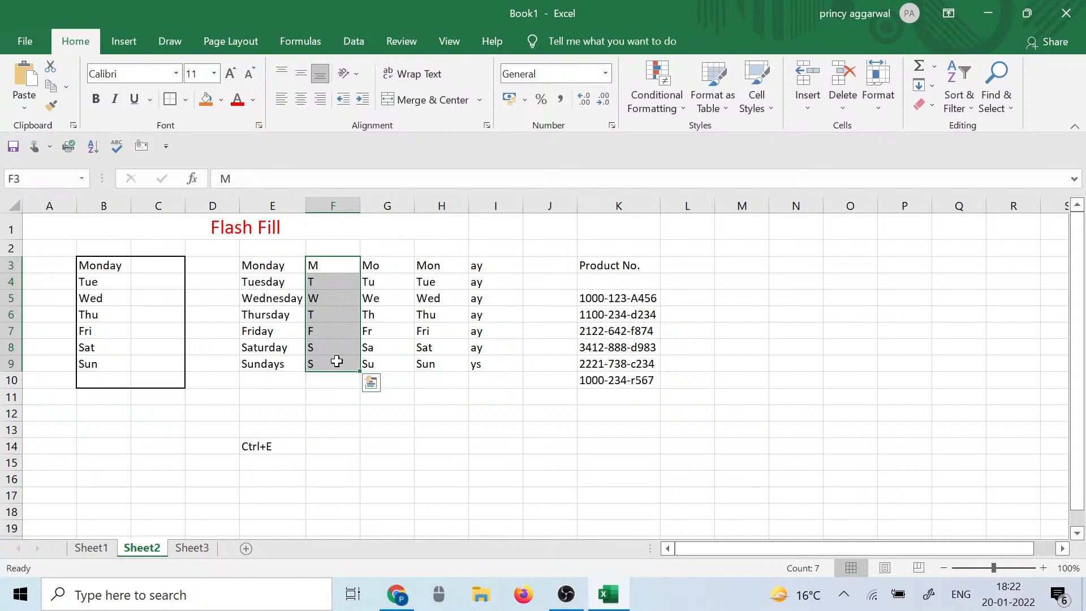
key("Delete")
left_click(333, 380)
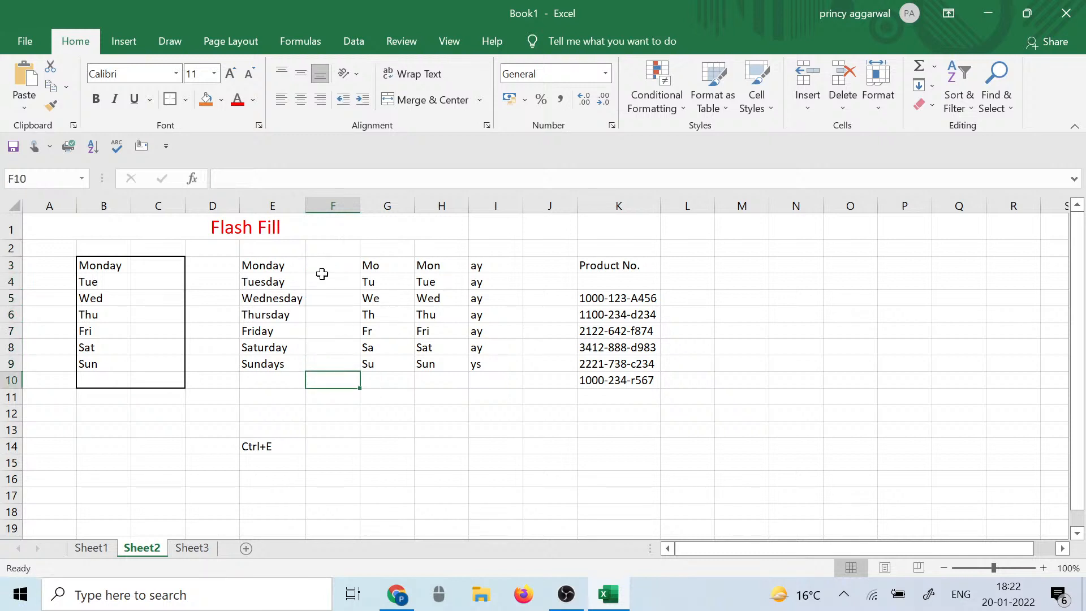
Step: Enter M in F3 and Flash Fill the first letters of the remaining days from F4 to F9
left_click(324, 281)
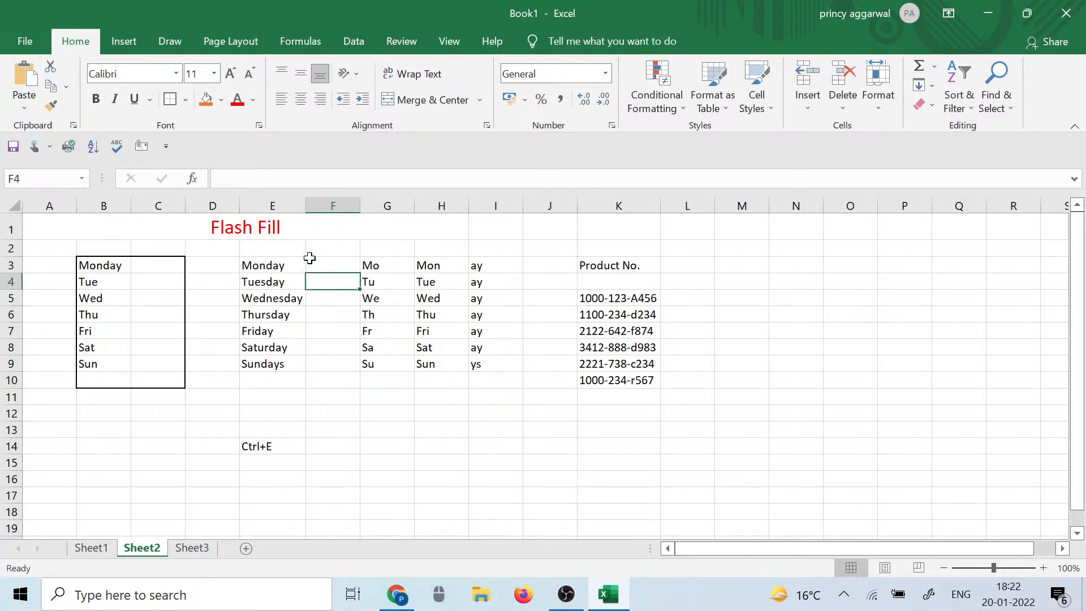
left_click(309, 262)
type("M")
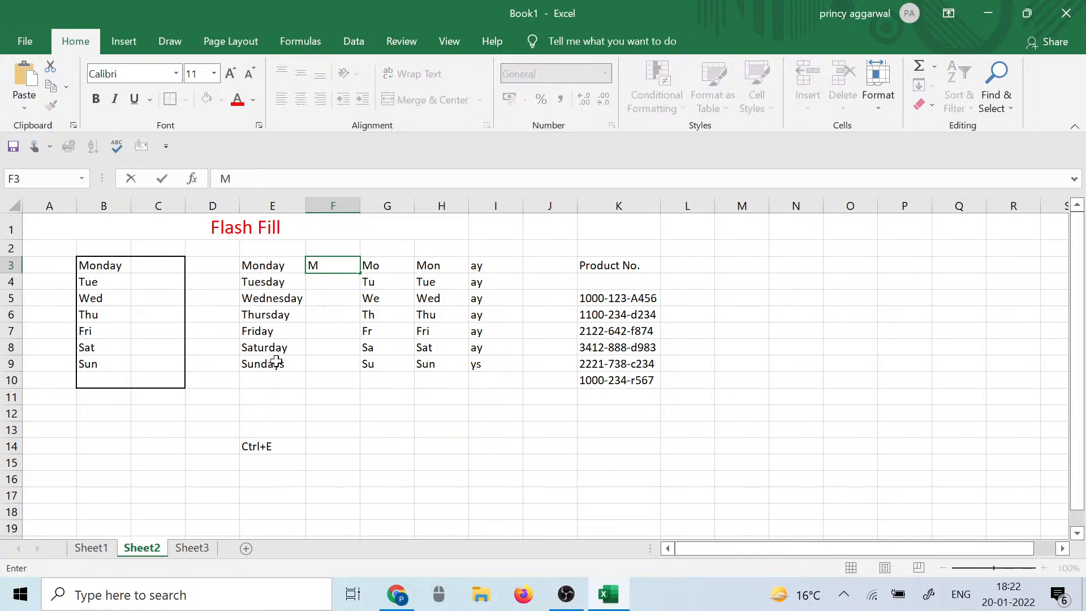
left_click(322, 283)
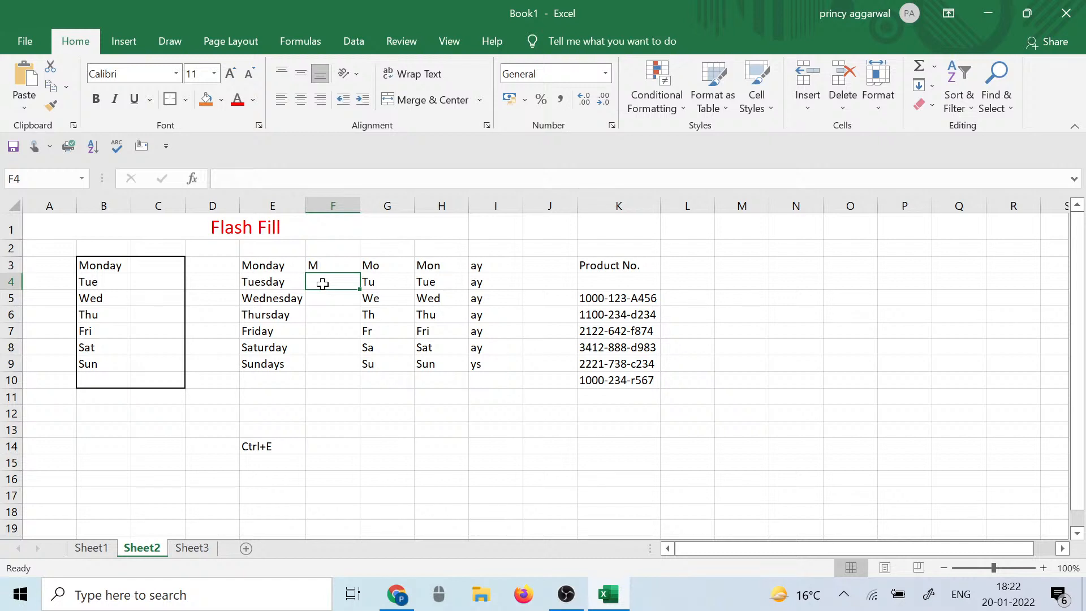
key("ctrl+e")
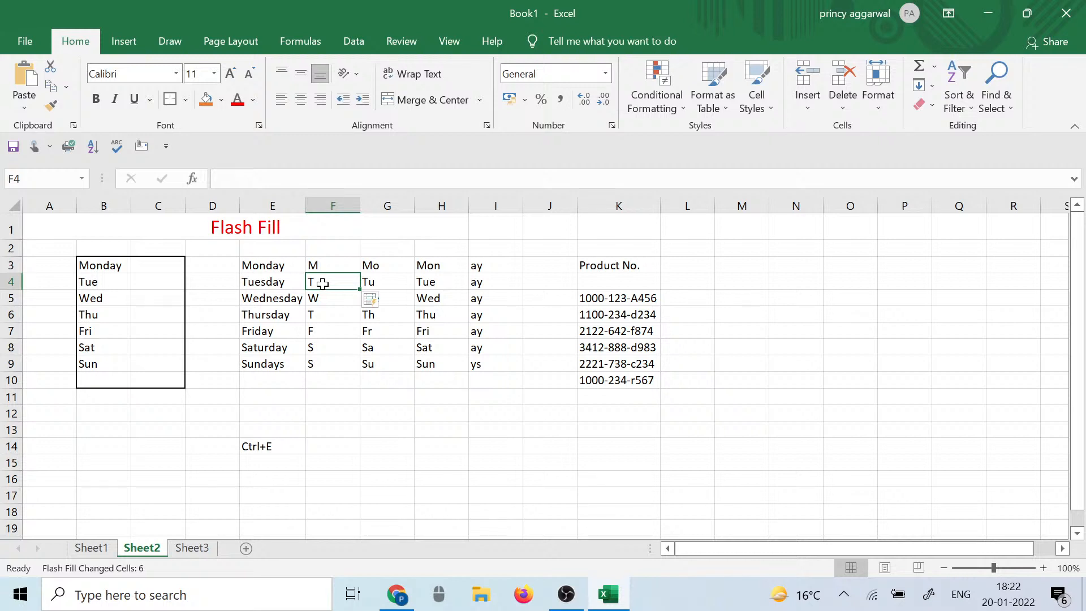
left_click_drag(283, 261, 266, 362)
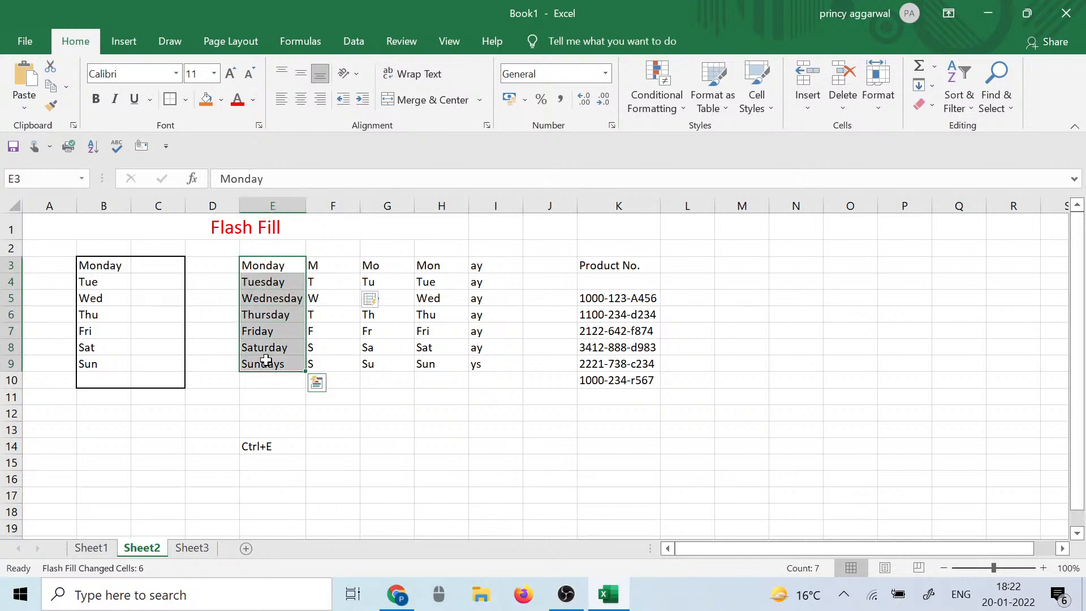
Step: Enter 100 in L5 as the leading three digits of the first product number
left_click(614, 302)
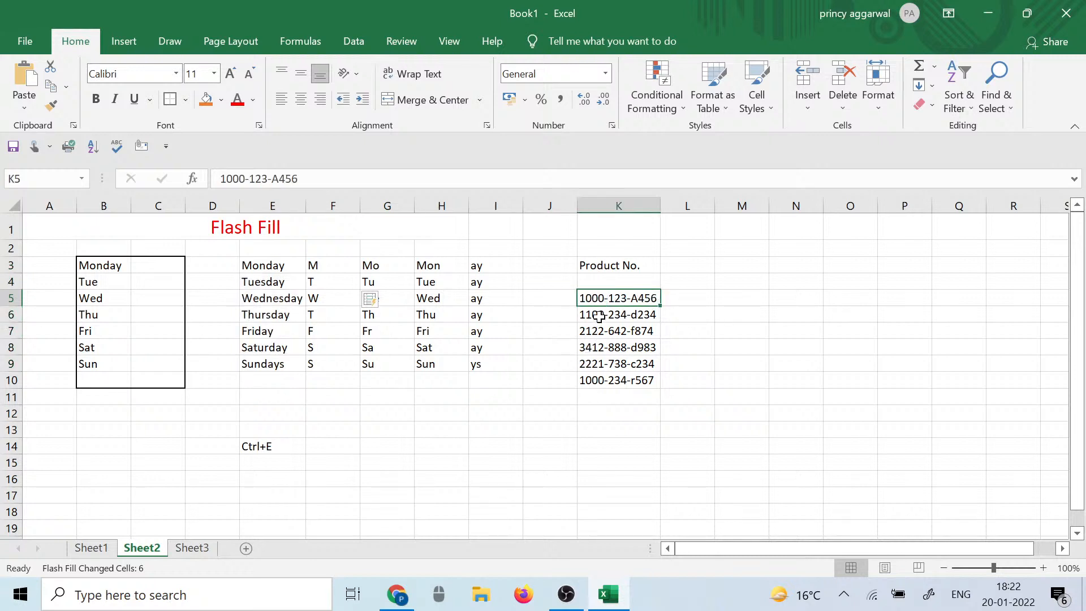
left_click(696, 299)
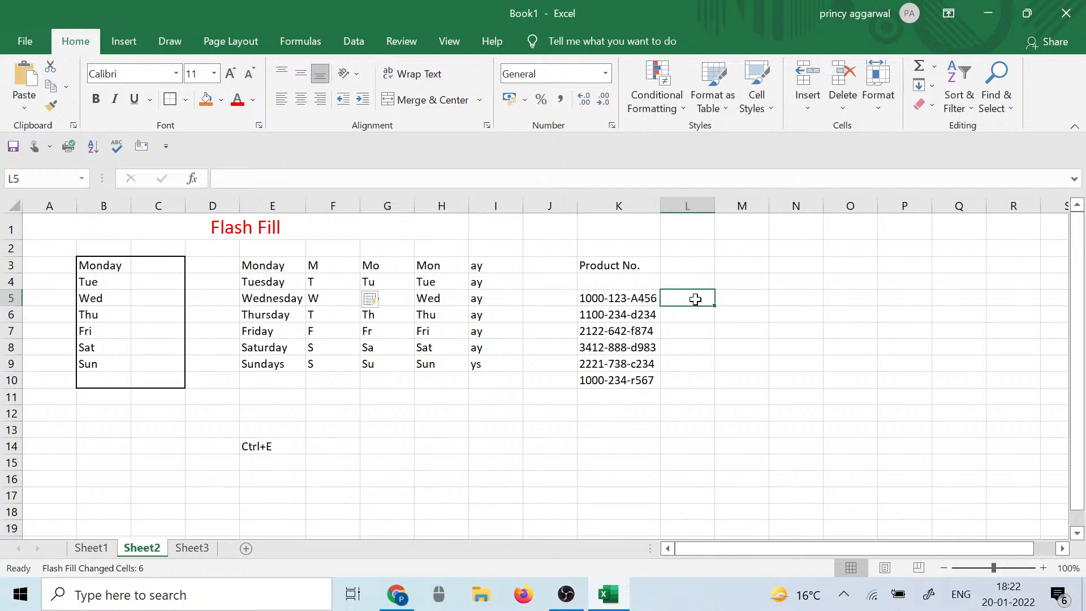
type("100")
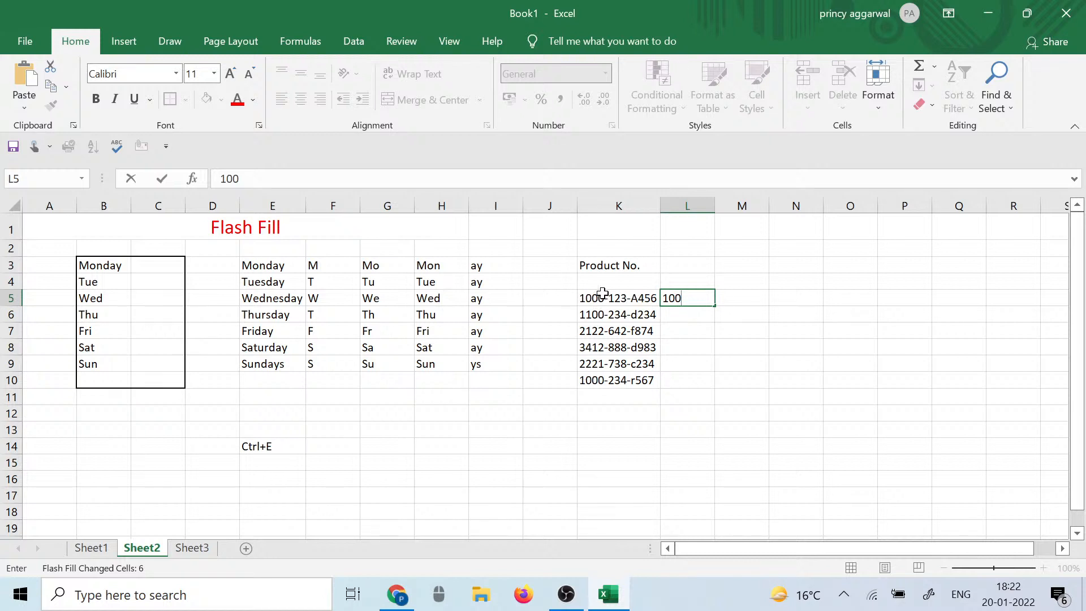
Step: Try to Flash Fill column L from L6, using the single example in L5
left_click(683, 319)
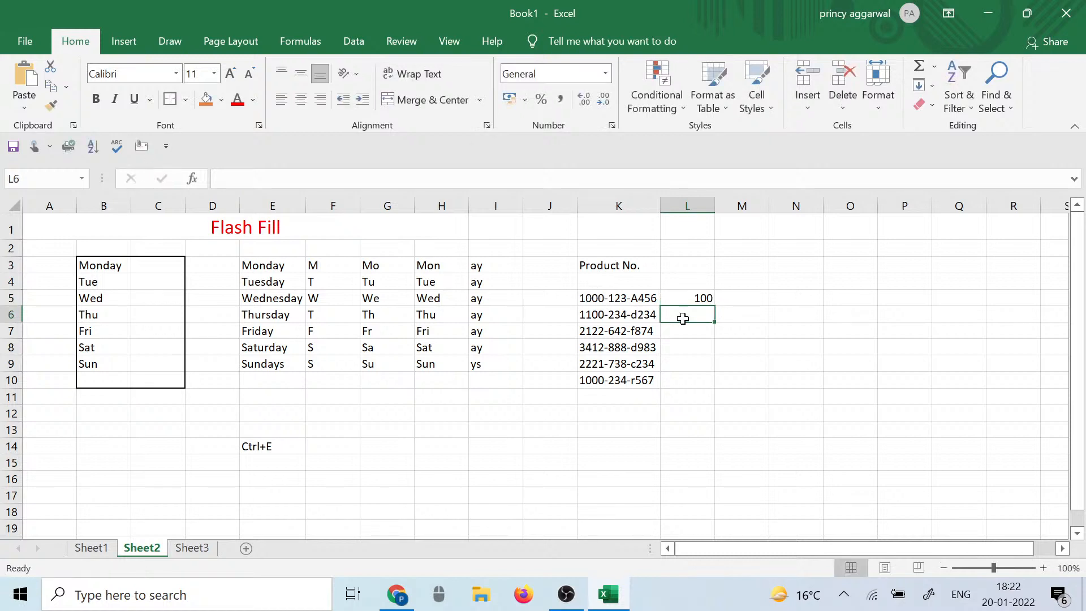
key("ctrl+e")
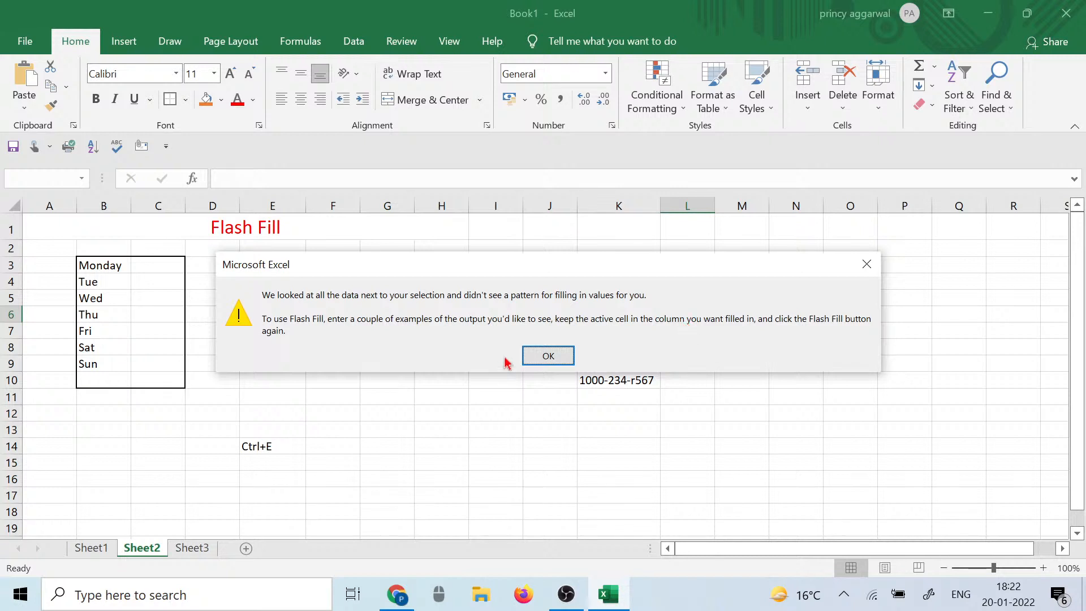
left_click(566, 354)
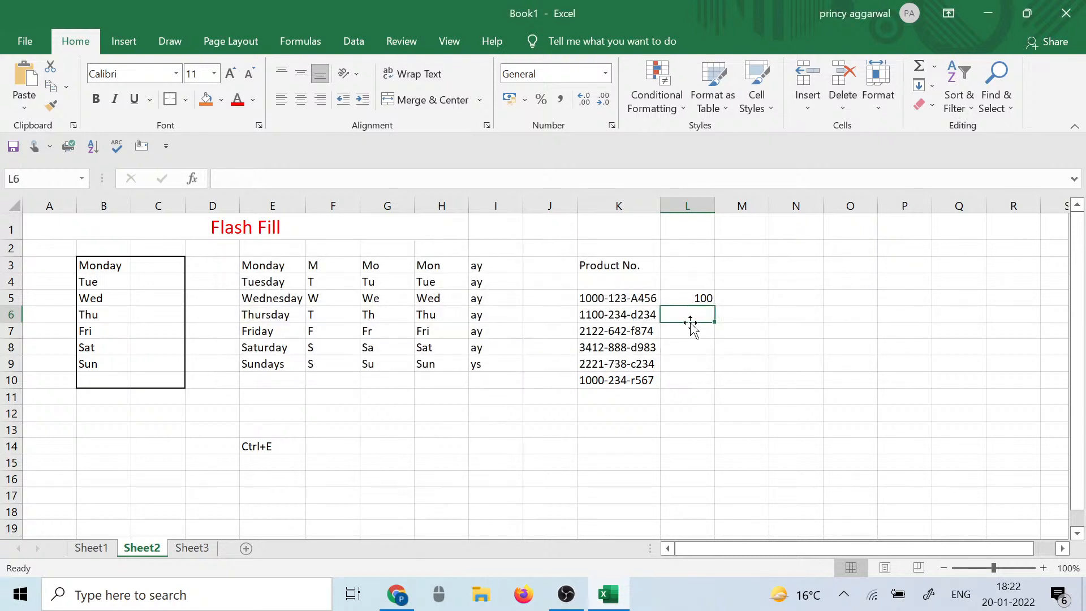
key("ctrl+e")
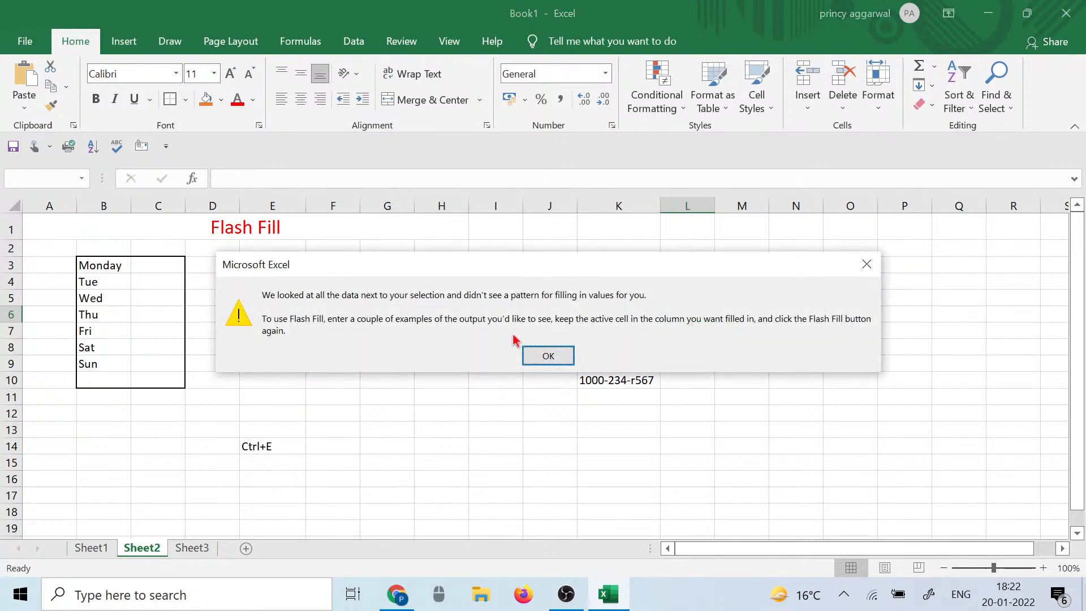
left_click(547, 356)
left_click(676, 345)
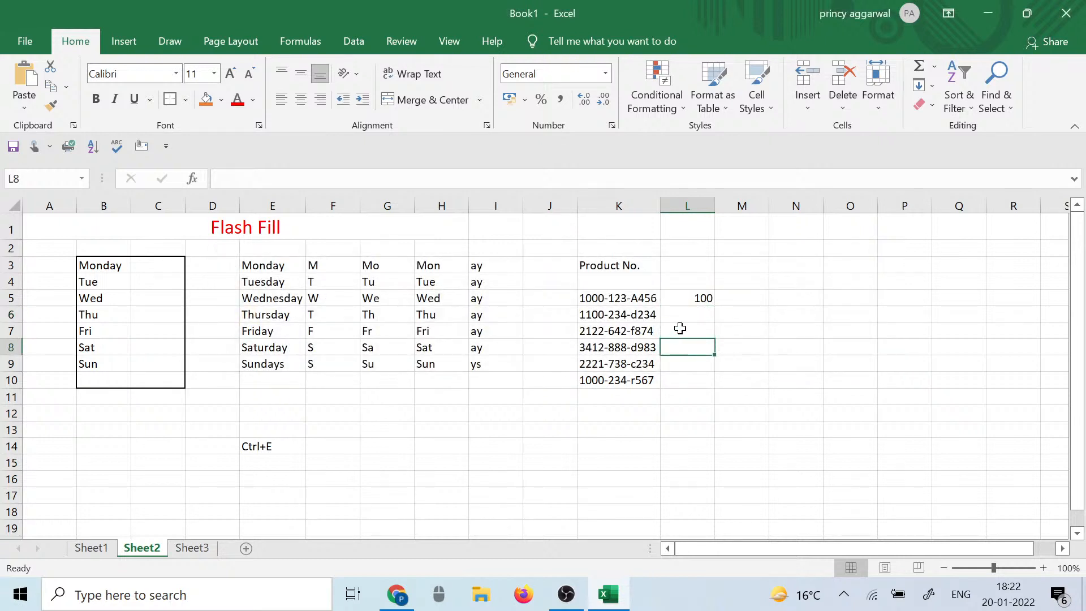
left_click(689, 314)
Step: Auto Fill the value in L5 down to L9
left_click(710, 301)
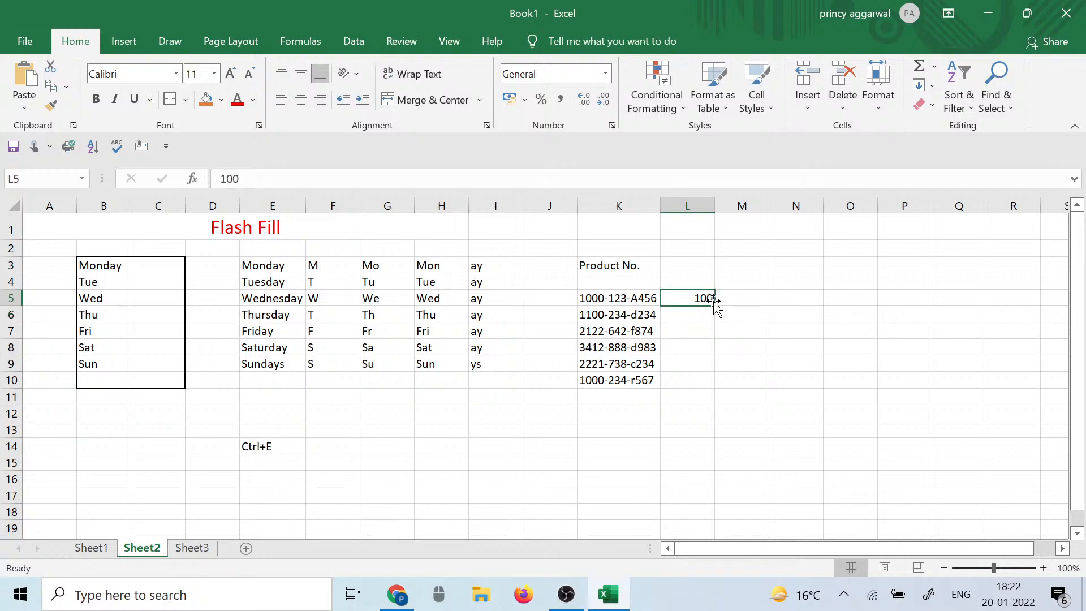
left_click_drag(715, 307, 724, 368)
left_click(726, 382)
left_click(802, 328)
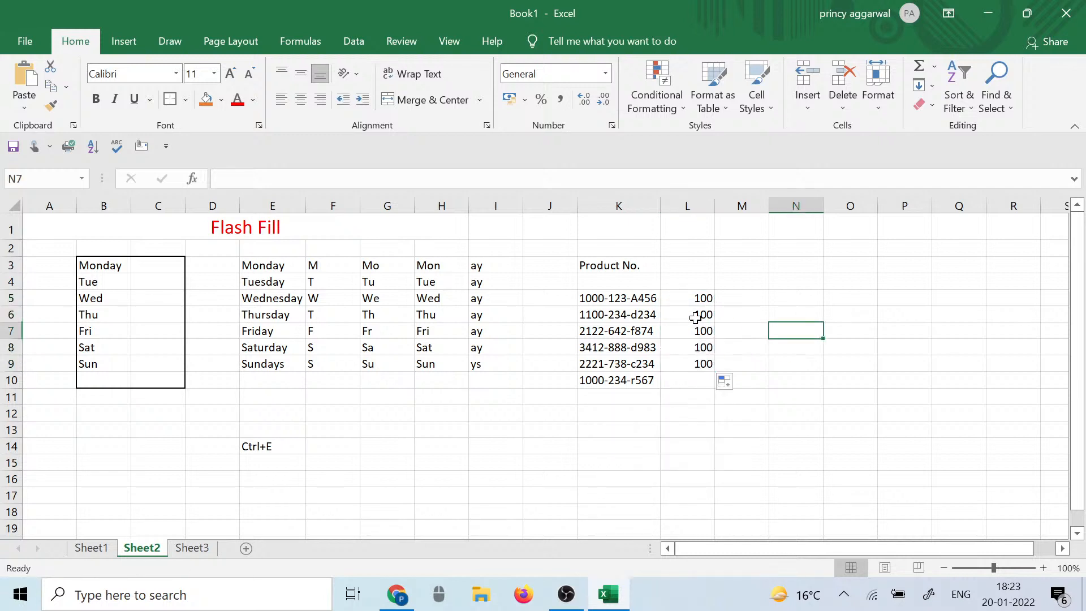
Step: Clear the copied values from L6 to L9, keeping only the example in L5
left_click_drag(700, 315, 692, 364)
key("BackSpace")
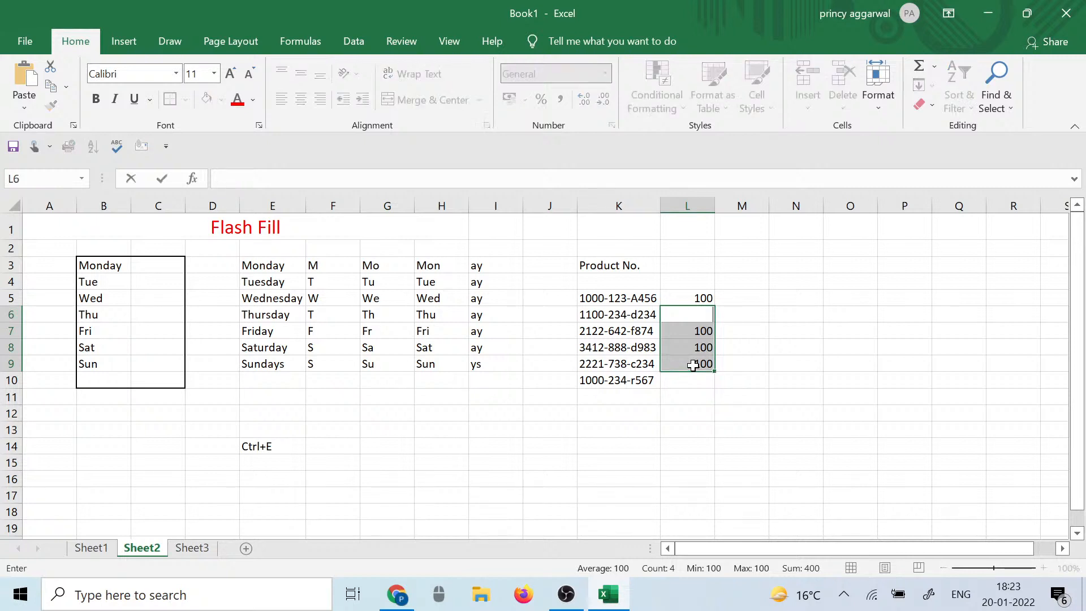
left_click(811, 351)
left_click_drag(689, 313, 701, 410)
key("Delete")
left_click(742, 339)
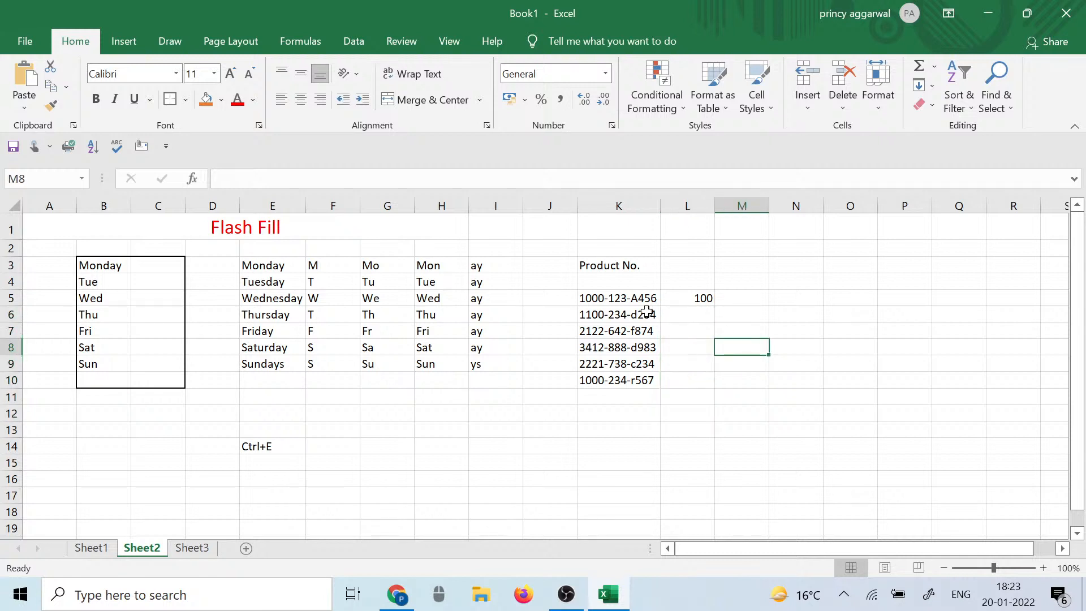
Step: Enter 110 in L6 as a second example and Flash Fill the leading three digits from L7 to L10
left_click(707, 331)
left_click(707, 316)
type("110")
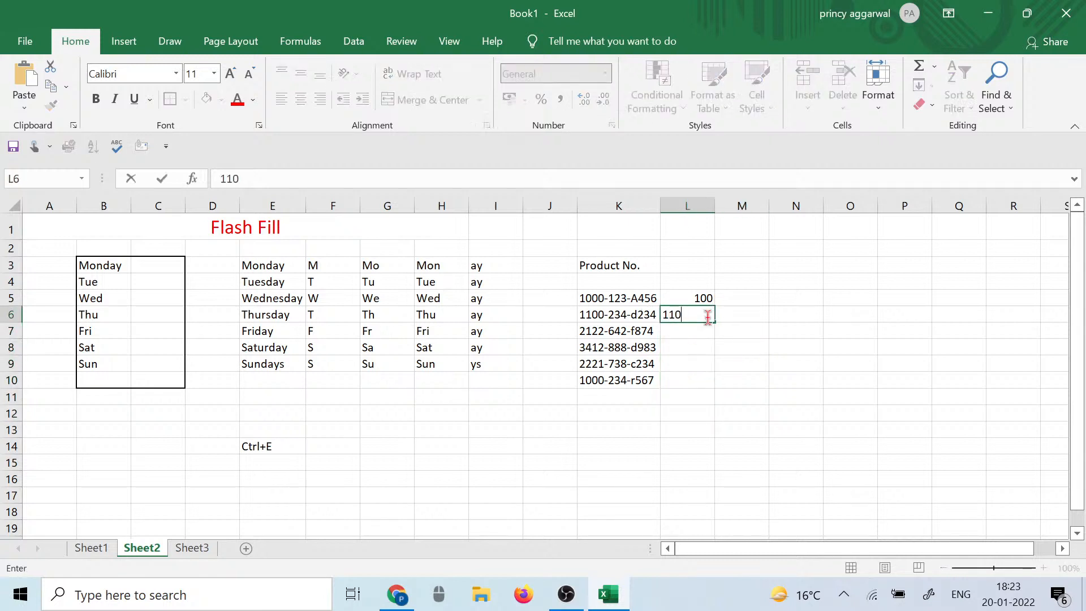
left_click_drag(741, 363, 742, 353)
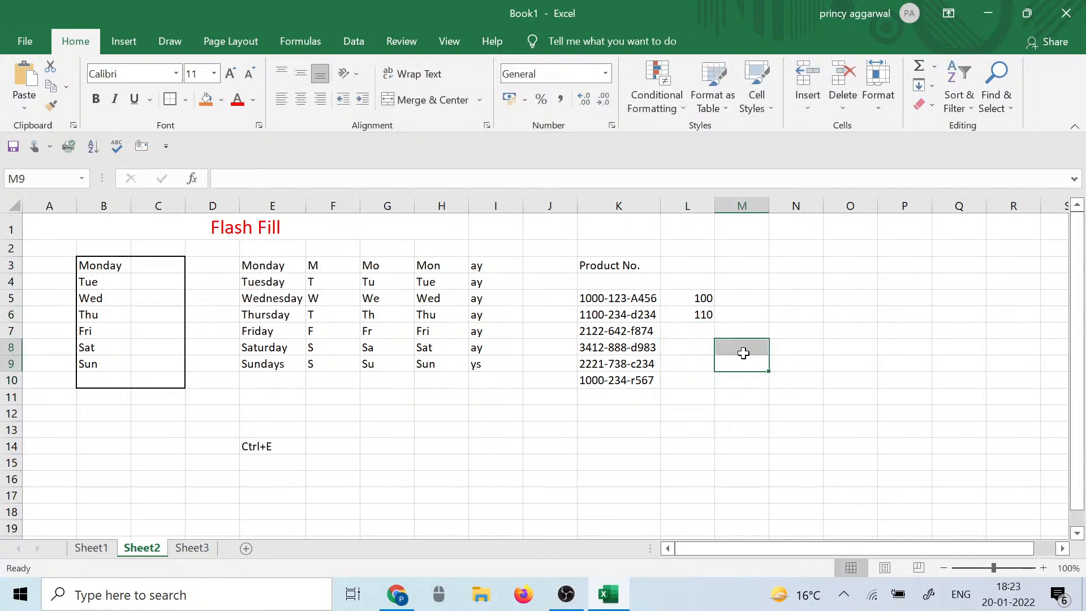
left_click(687, 331)
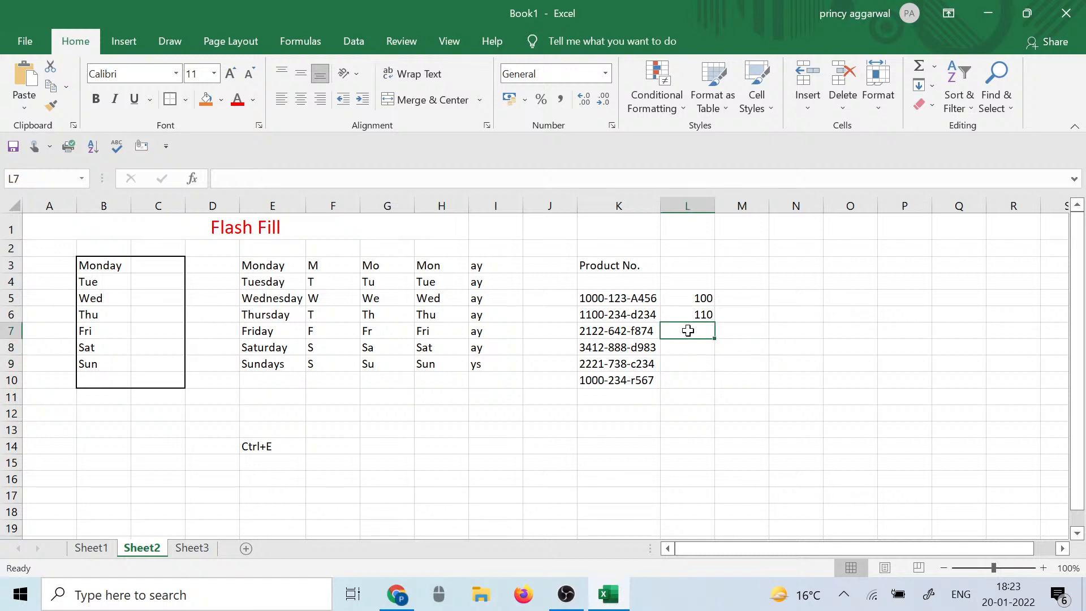
key("ctrl+e")
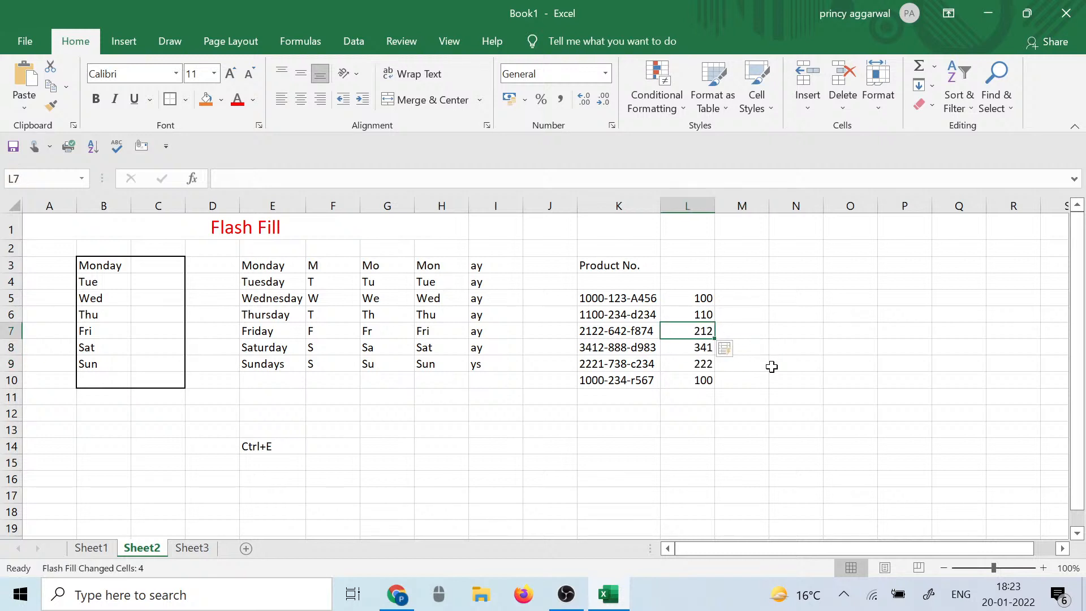
left_click(789, 309)
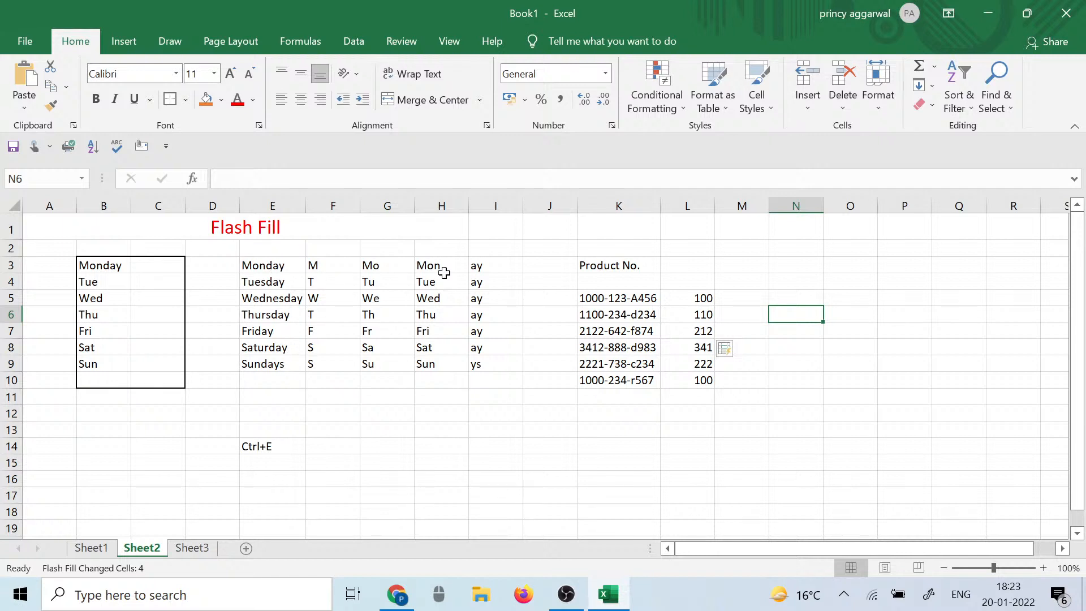
Step: Compare the two-letter endings in I3 to I9 with the day names in column E
left_click(476, 267)
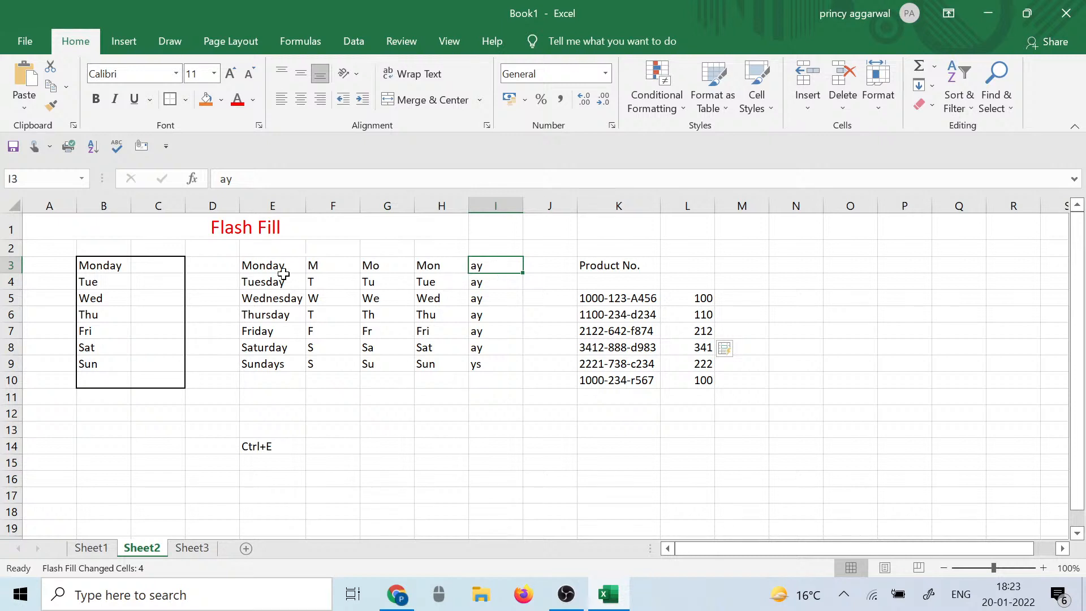
left_click(498, 282)
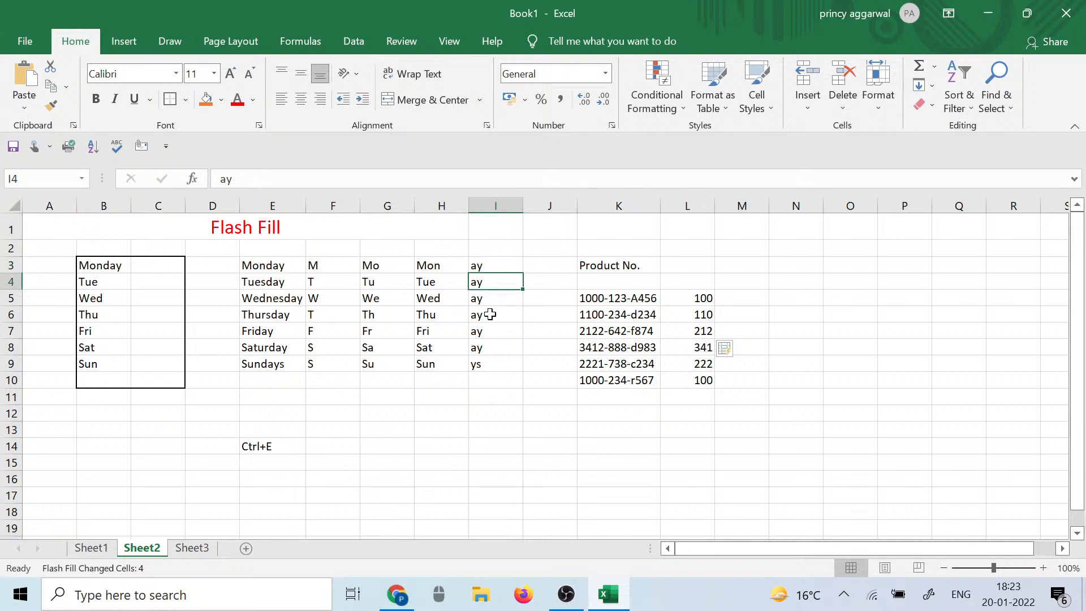
left_click_drag(492, 301, 521, 362)
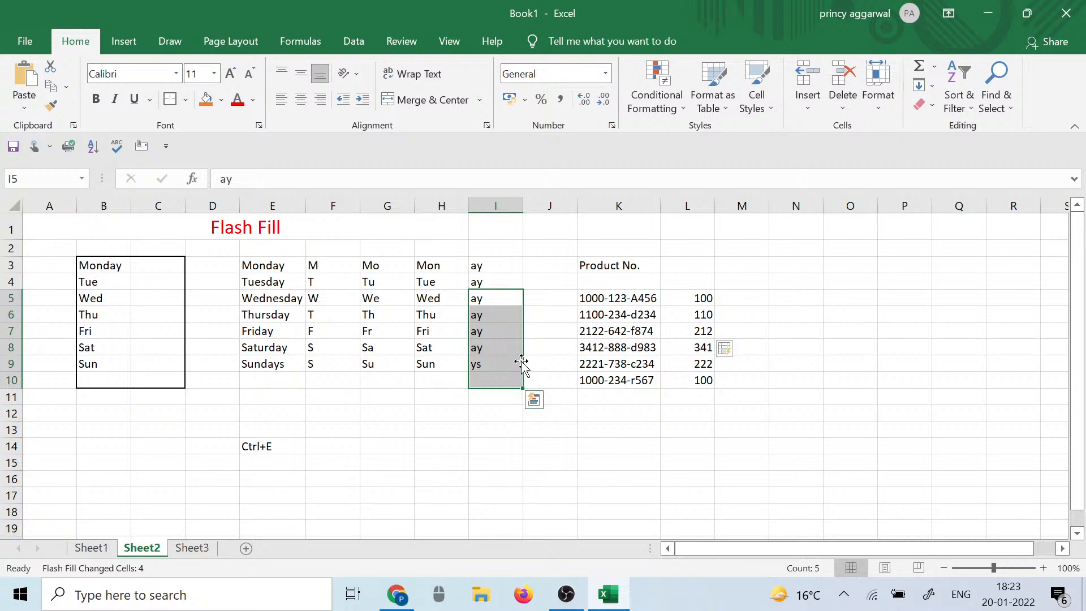
left_click(508, 277)
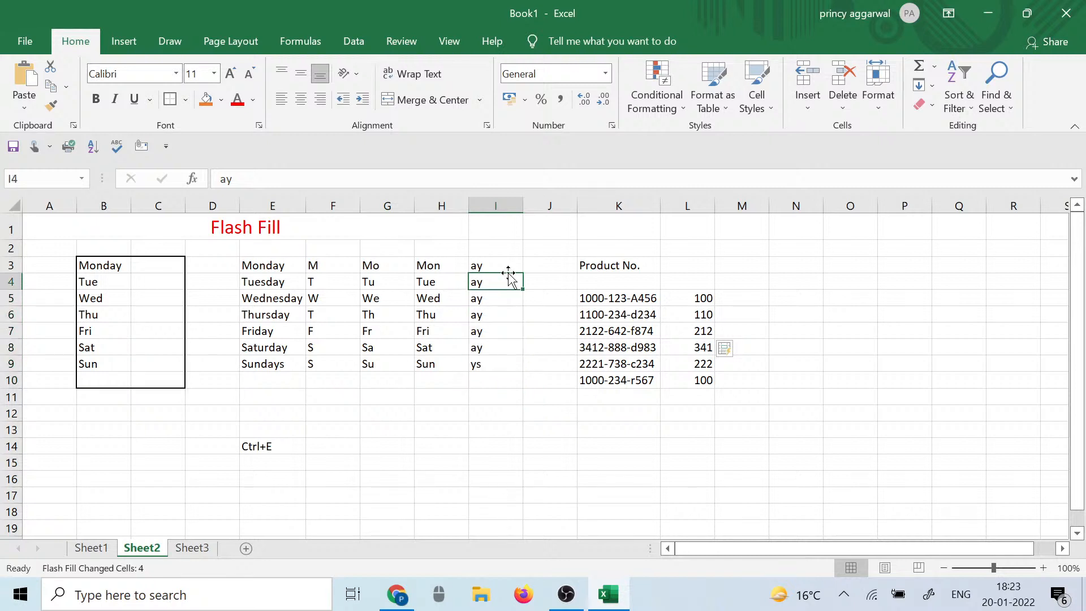
Step: Clear the extracted product digits from L6 to L10, leaving the first example in L5
left_click(704, 330)
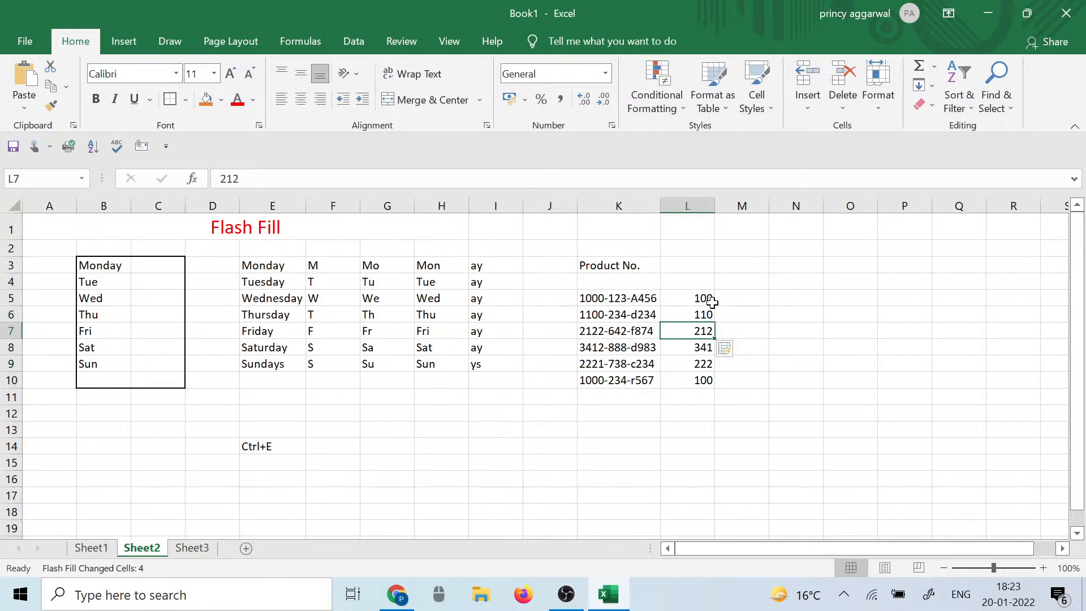
left_click_drag(704, 314, 702, 392)
key("Delete")
left_click(721, 316)
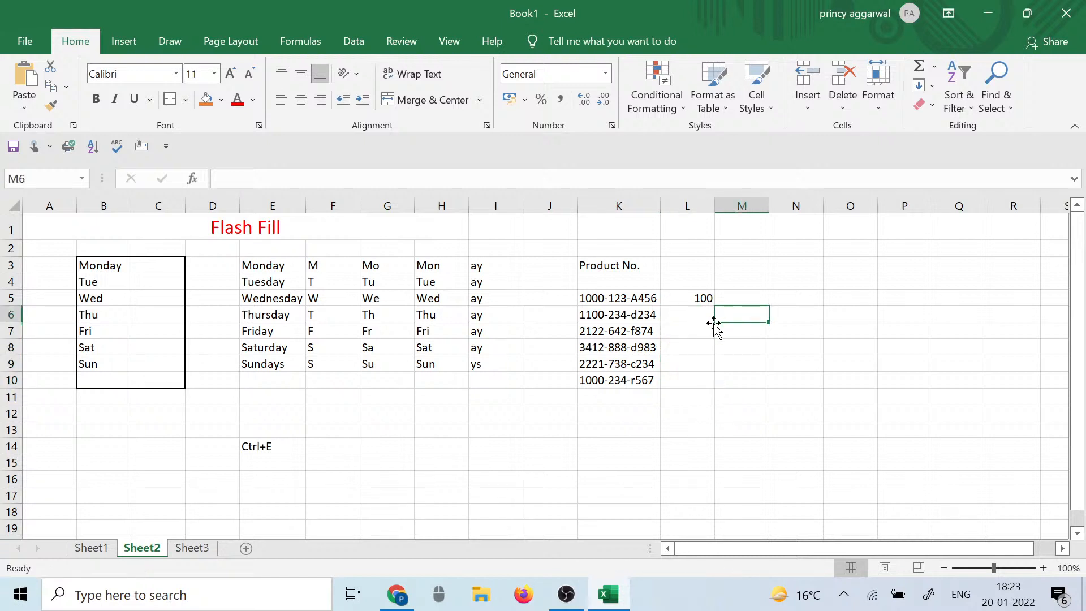
Step: Try to Flash Fill the product digits from L6 using only the single example in L5
left_click(690, 315)
key("ctrl+e")
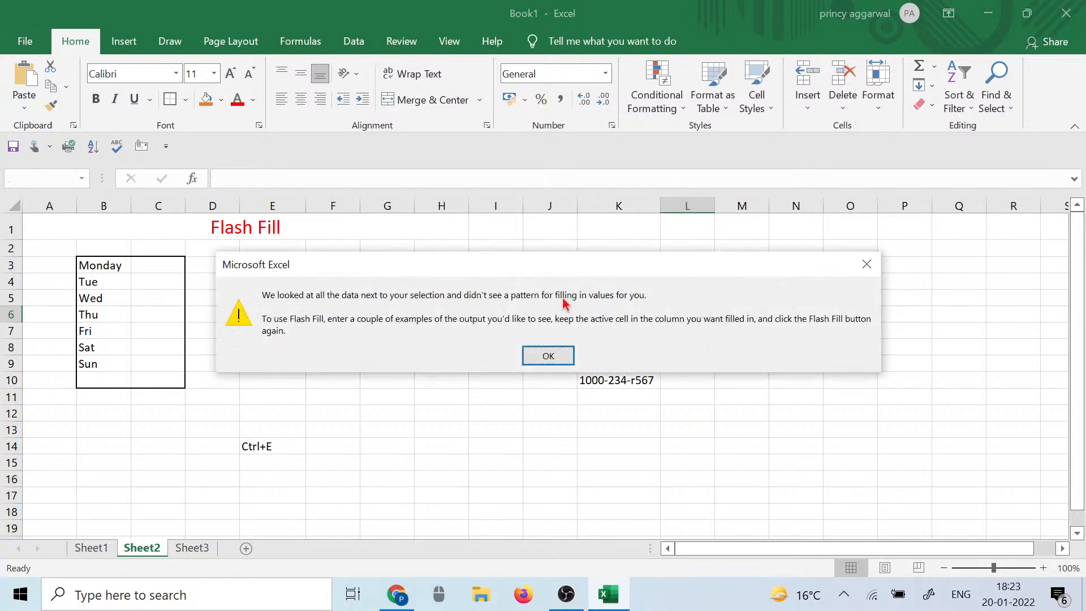
left_click(549, 356)
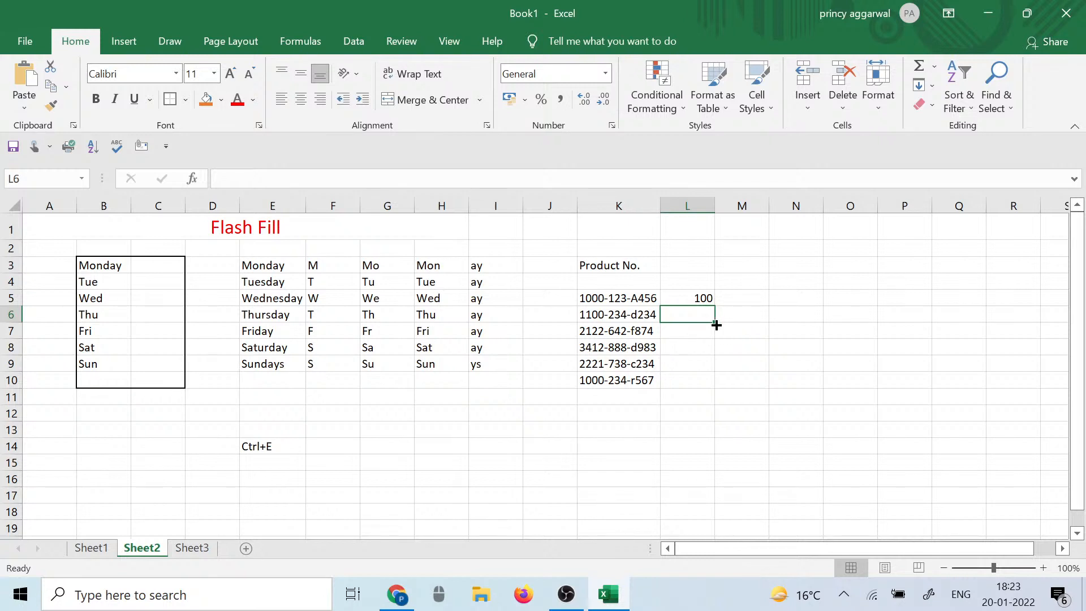
Step: Add 110 in L6 as a second example and Flash Fill the remaining product prefixes in L7 to L10
type("11")
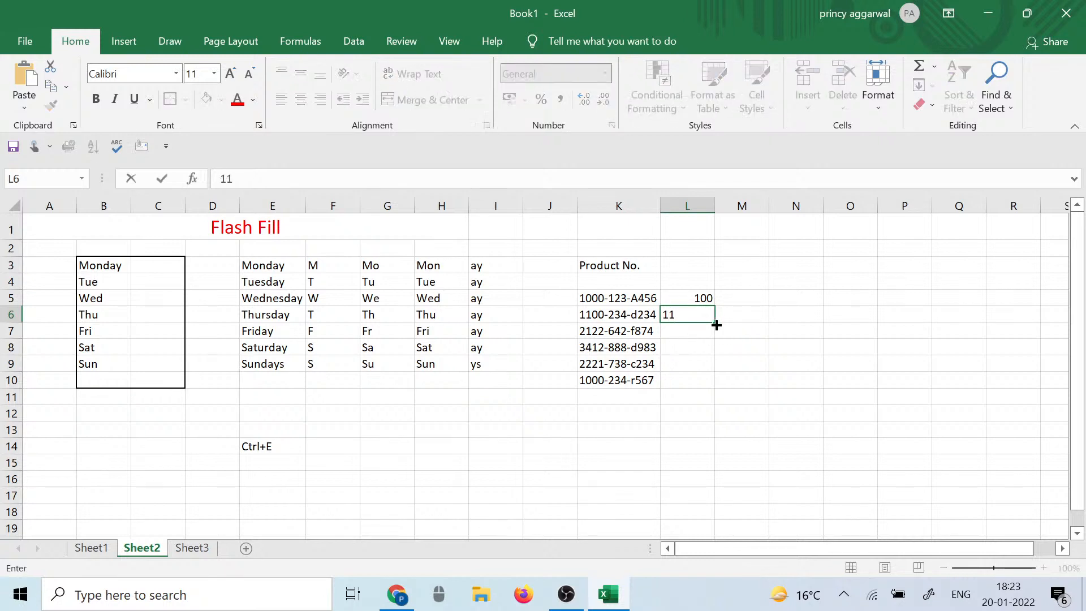
type("0")
left_click(732, 351)
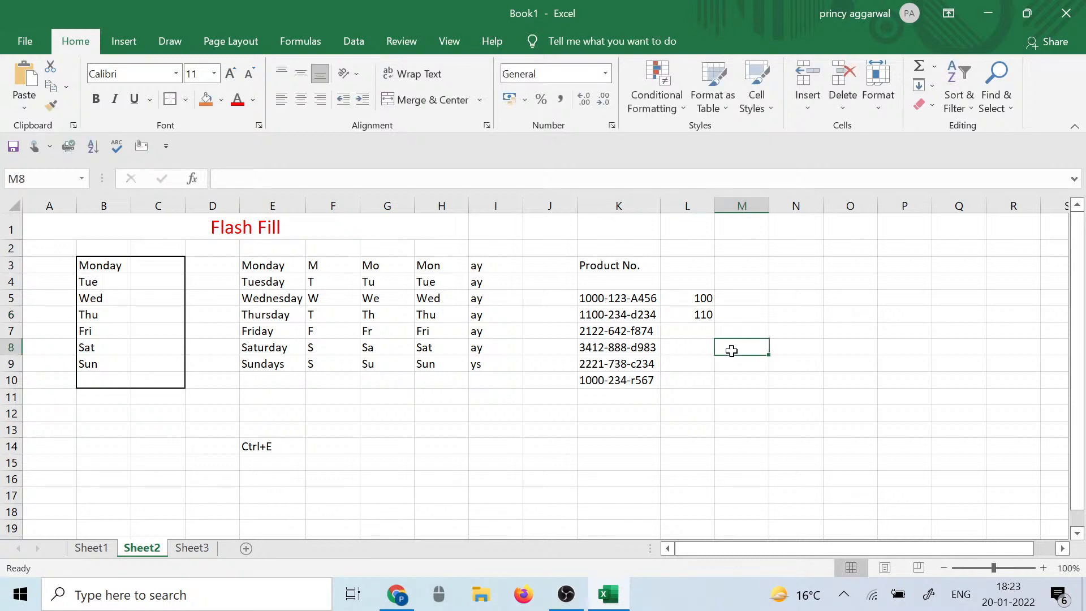
left_click(694, 297)
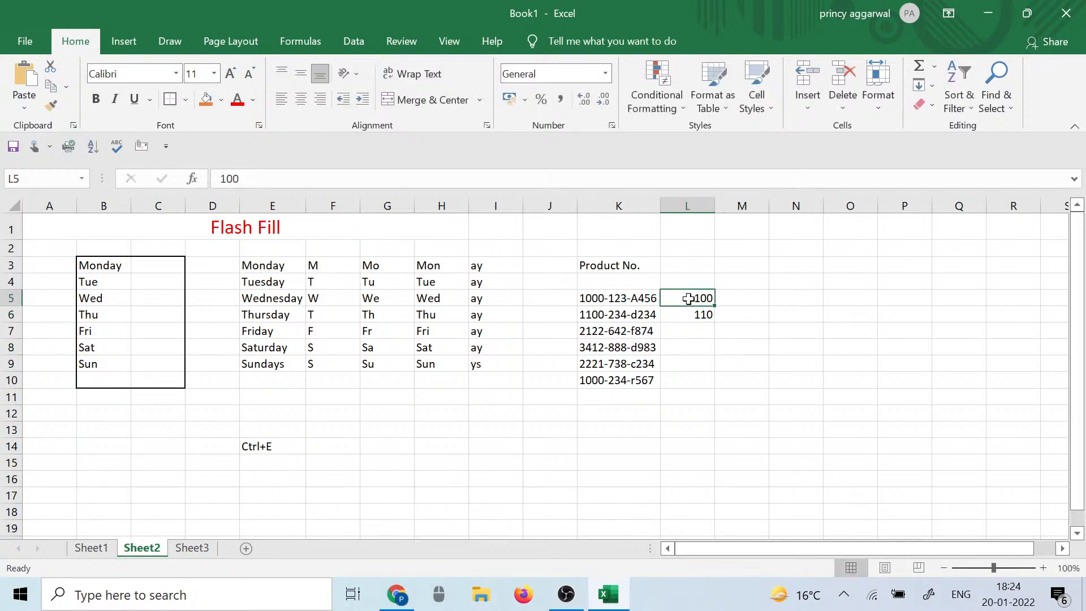
left_click(697, 331)
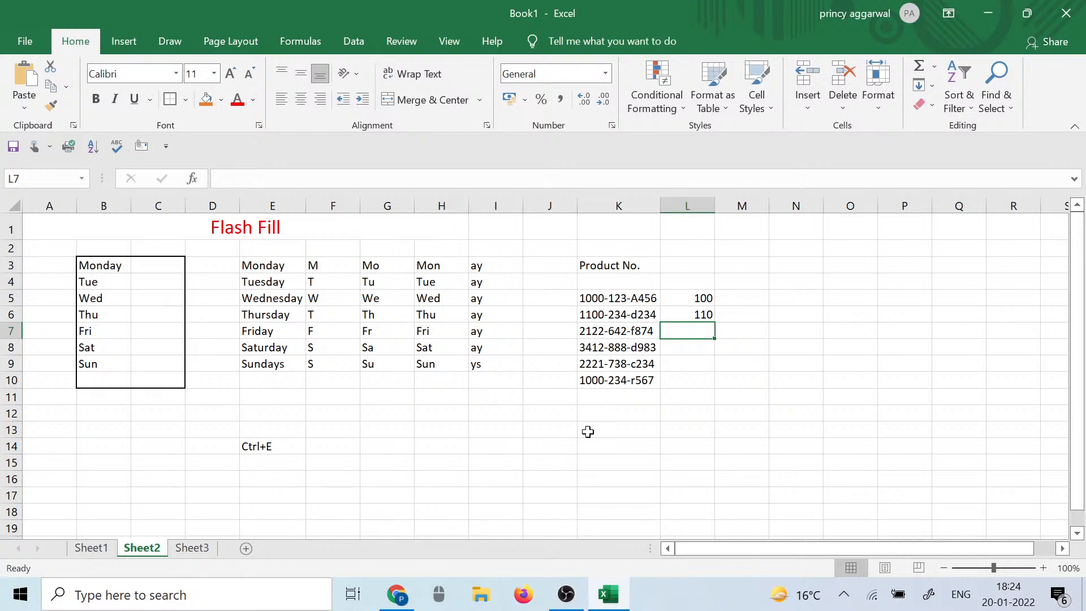
key("ctrl+e")
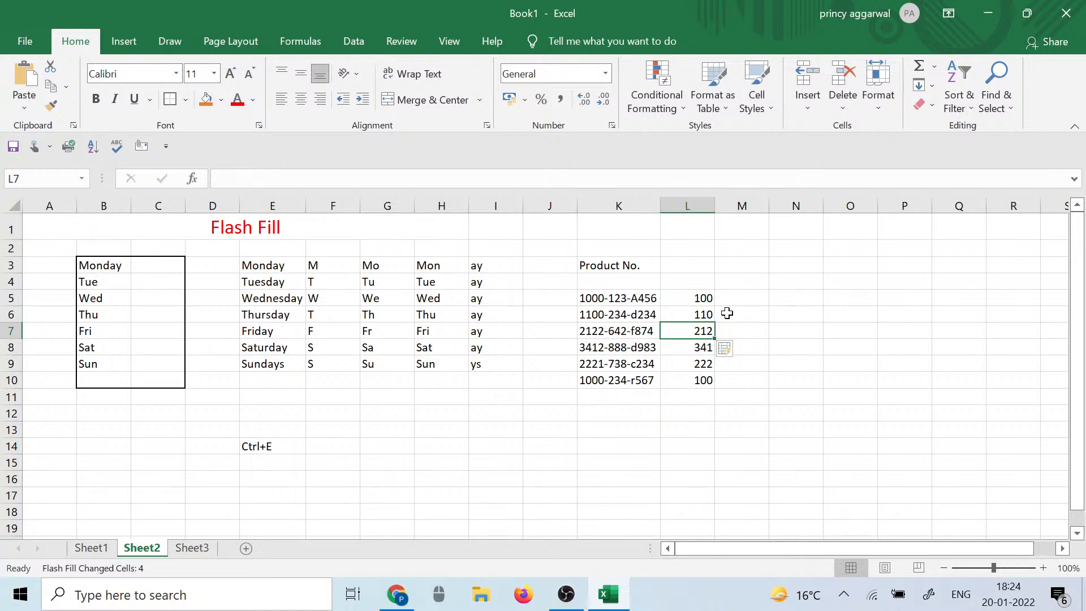
Step: Enter 456 in M5 as the example of a product number's last three digits and try Flash Fill from M6
left_click(738, 295)
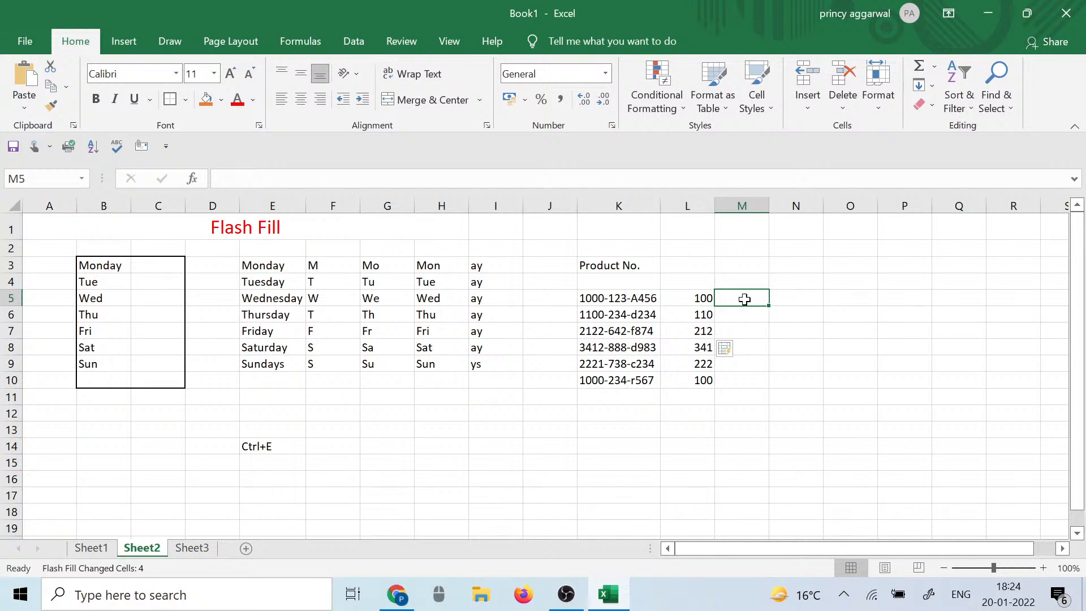
type("456")
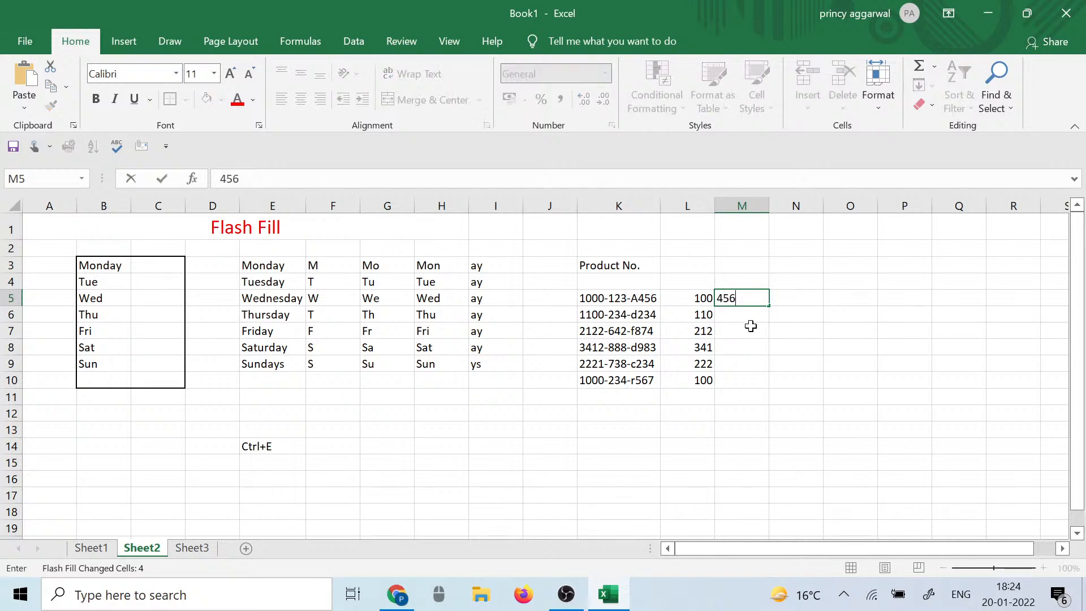
left_click(751, 325)
left_click(750, 316)
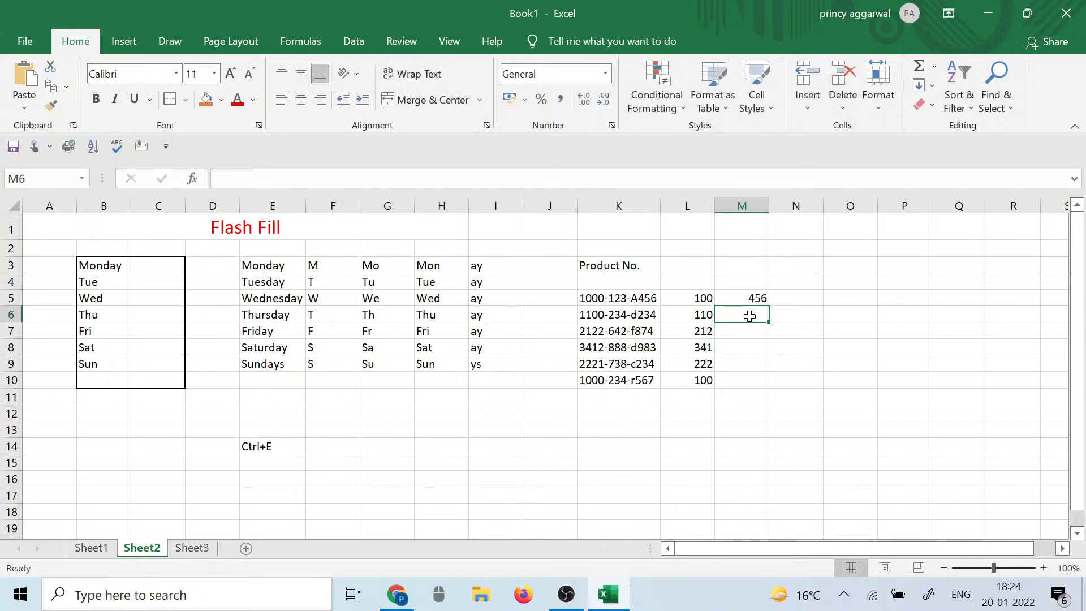
key("ctrl+e")
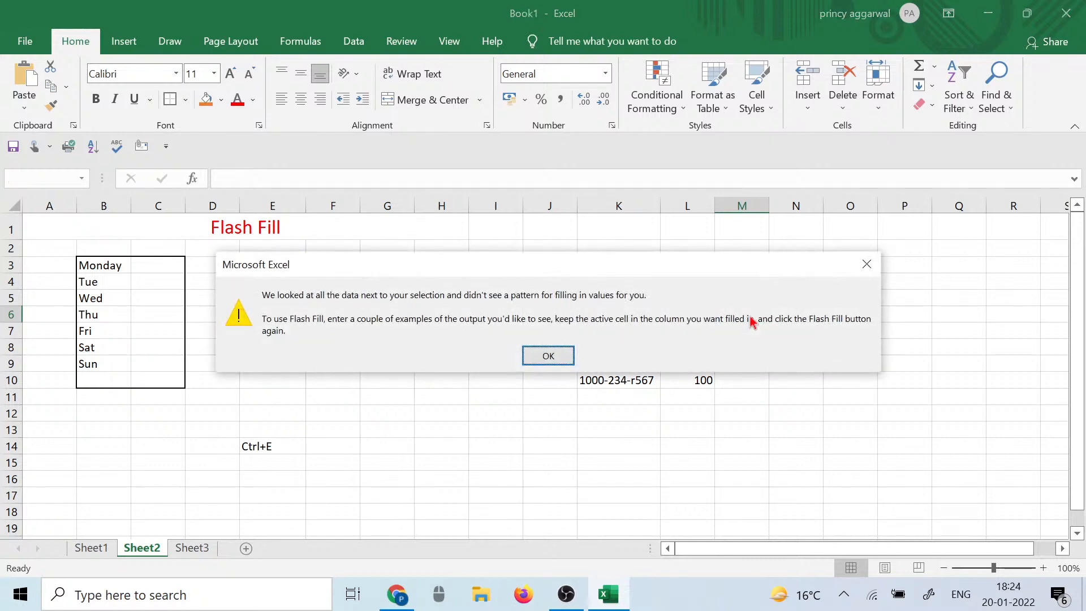
left_click(566, 356)
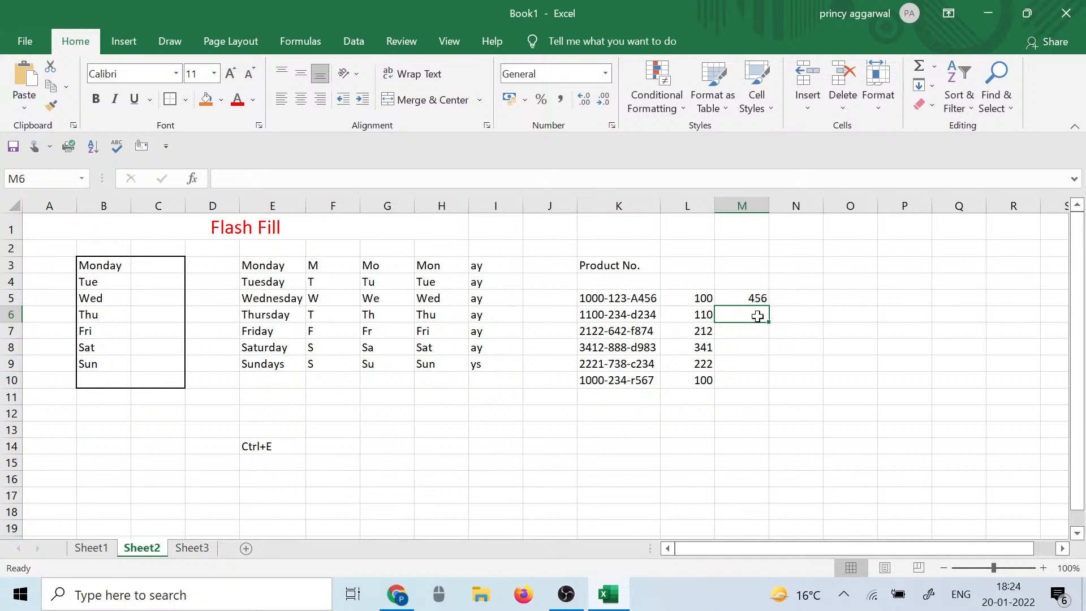
Step: Enter 234 in M6 as a second example and Flash Fill M7 to M10
type("234")
left_click(782, 343)
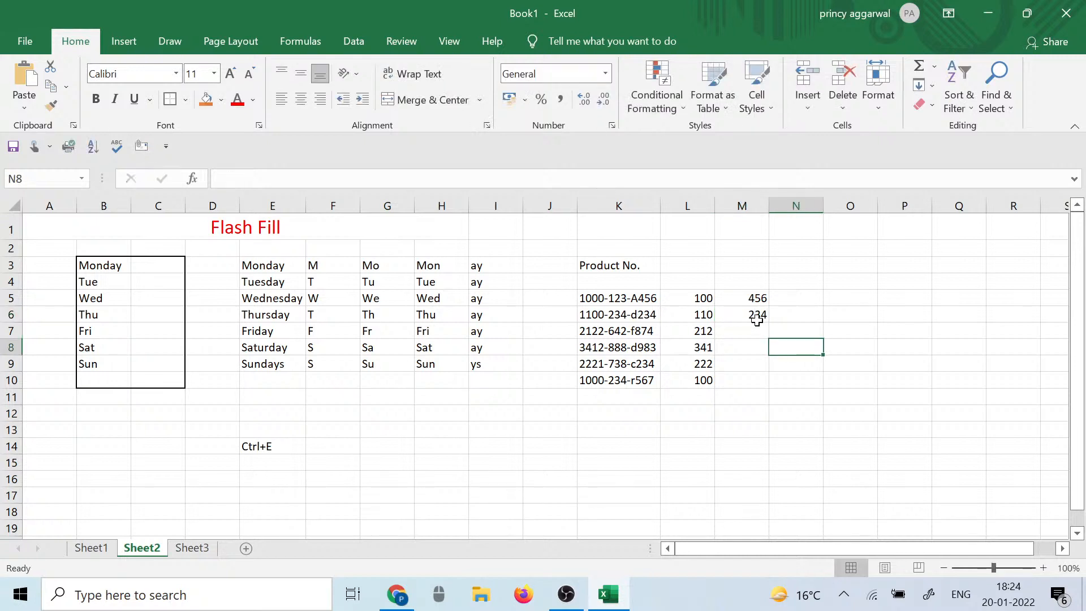
left_click(751, 328)
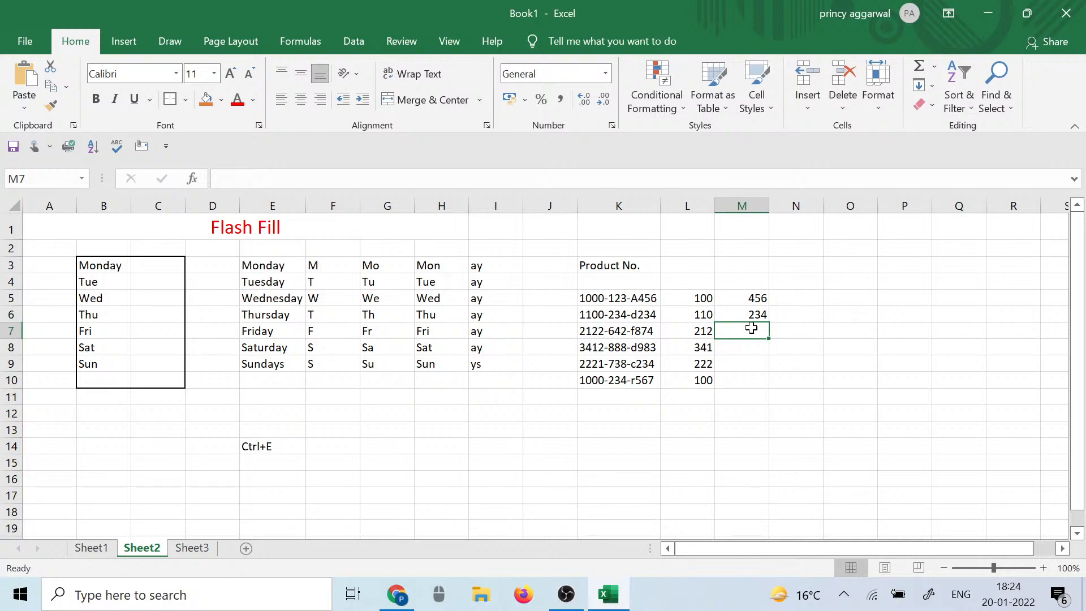
key("ctrl+e")
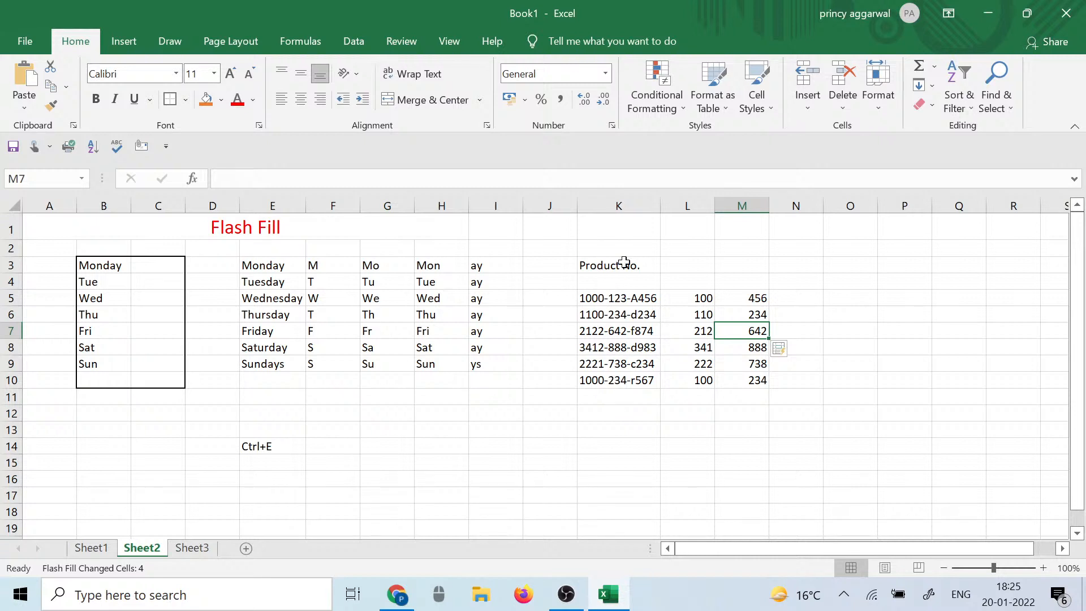
Step: Enter 123 in N5 as the example of a product number's middle digits and try Flash Fill from N6
left_click(793, 304)
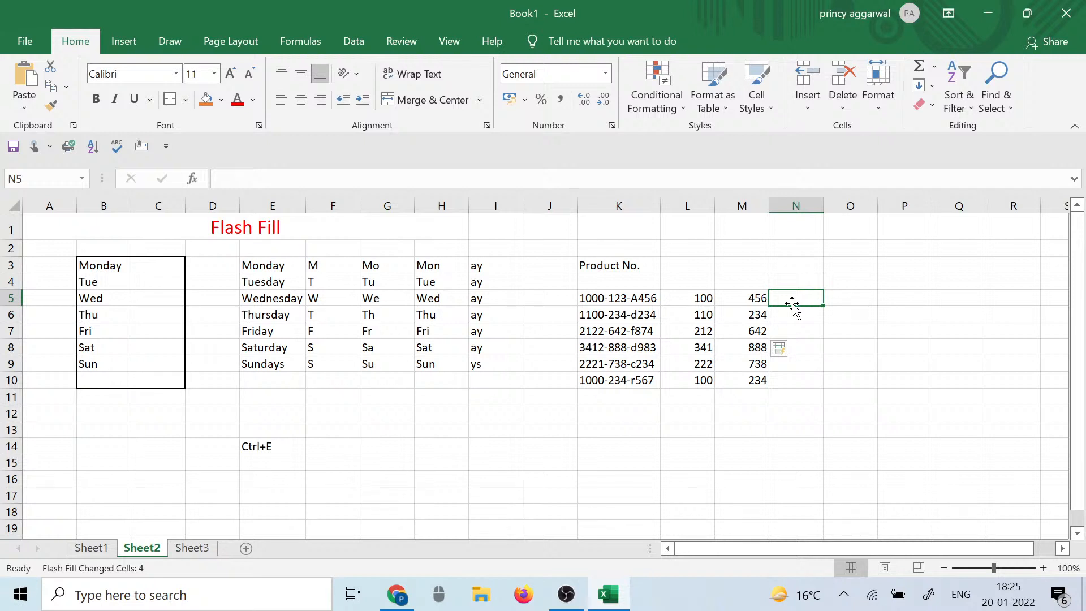
type("123")
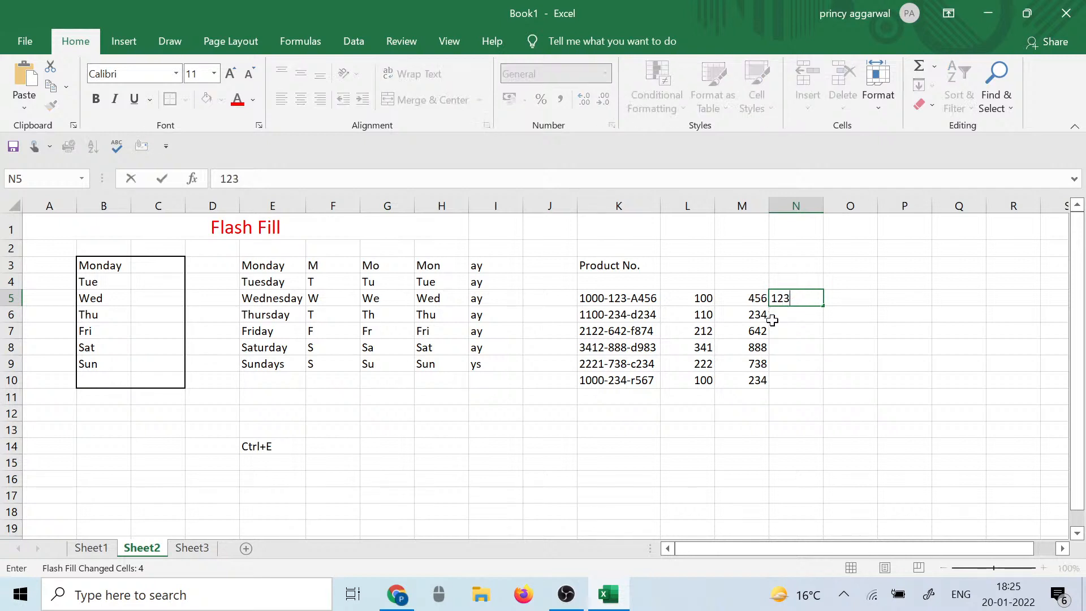
key("Return")
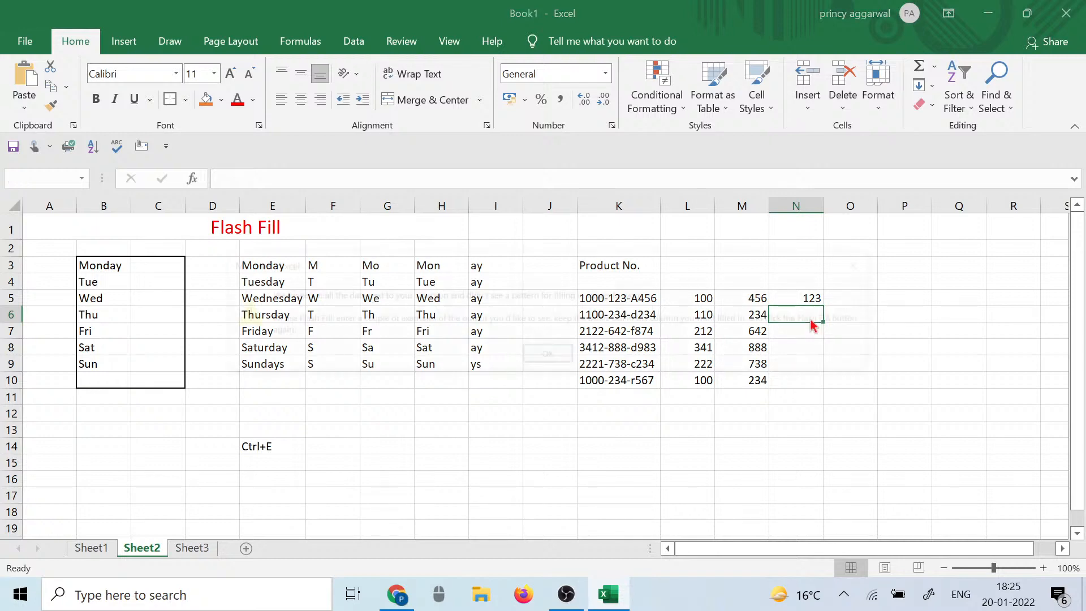
key("ctrl+e")
left_click(563, 357)
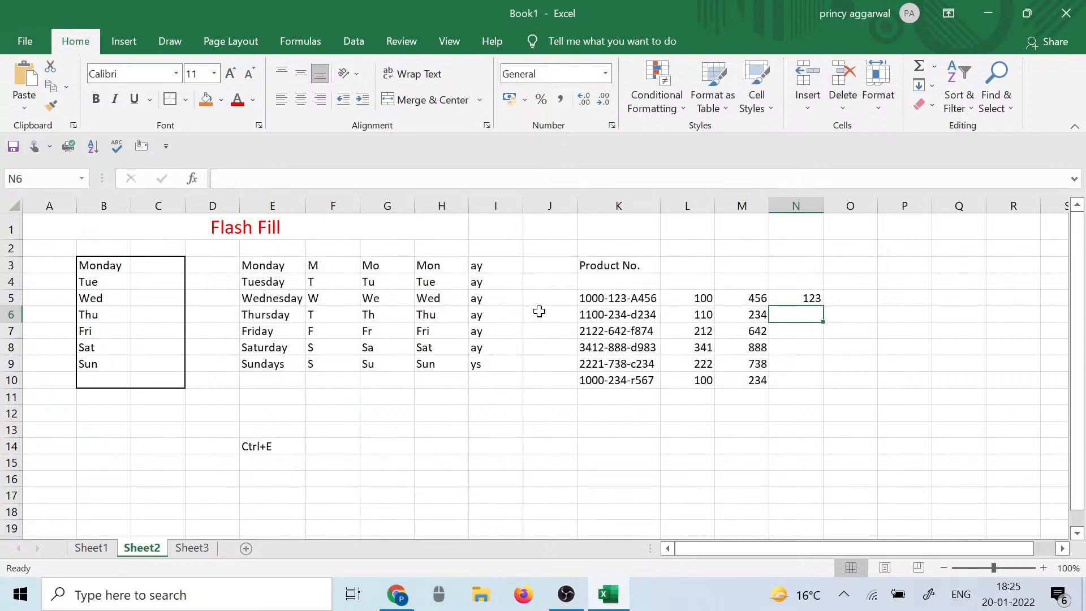
Step: Clear the one-letter and two-letter day abbreviations from columns F and G beside the day names
left_click_drag(313, 264, 330, 356)
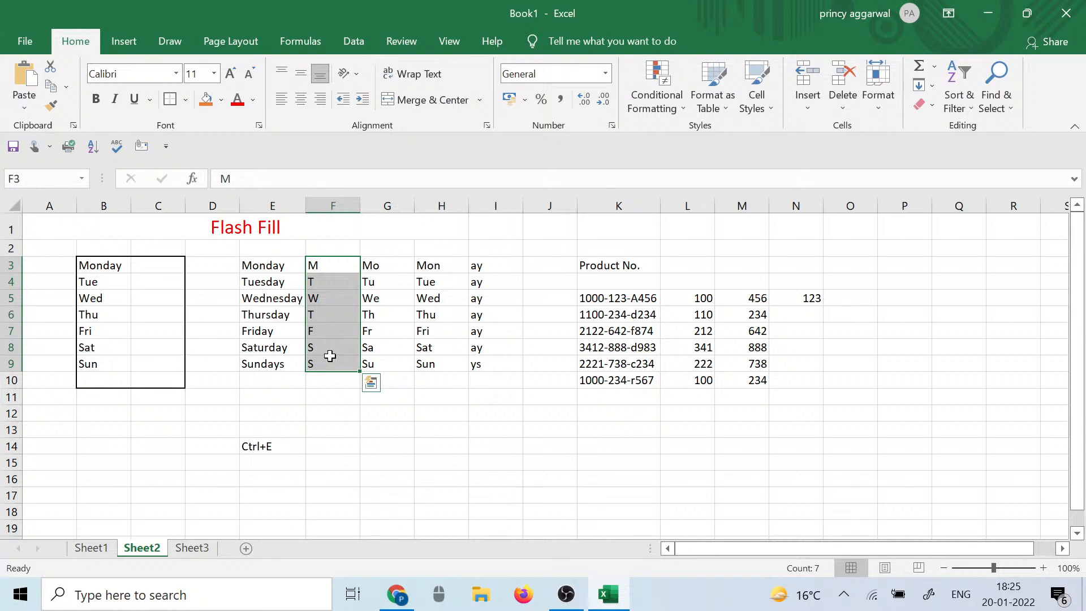
key("BackSpace")
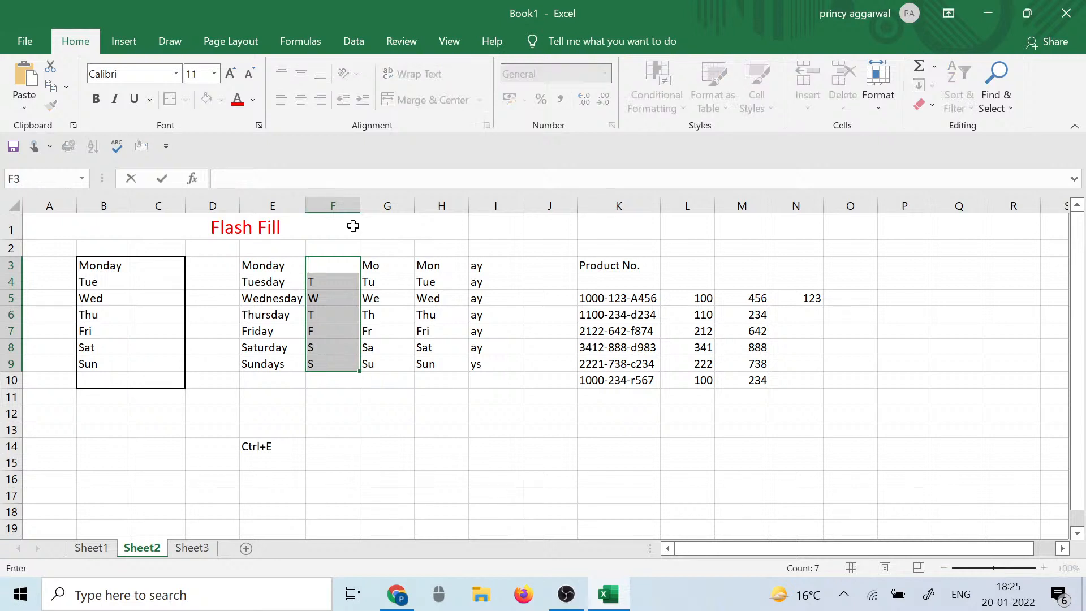
left_click_drag(340, 246, 325, 376)
key("Delete")
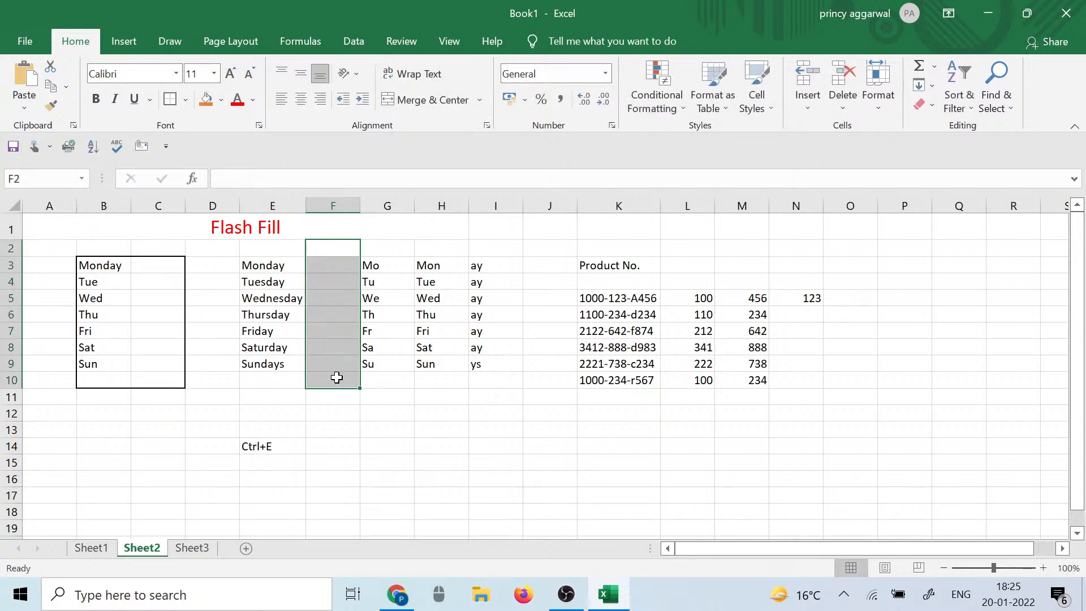
left_click_drag(379, 258, 382, 384)
key("Delete")
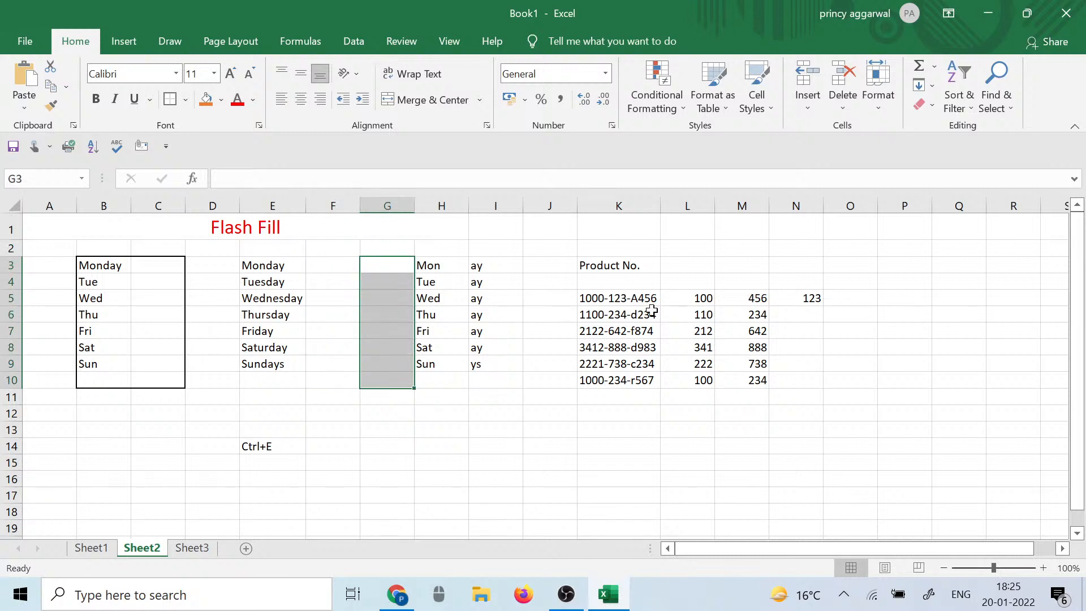
Step: Enter 234 in N6 as a second example and Flash Fill the middle product digits in N7 to N10
left_click(794, 314)
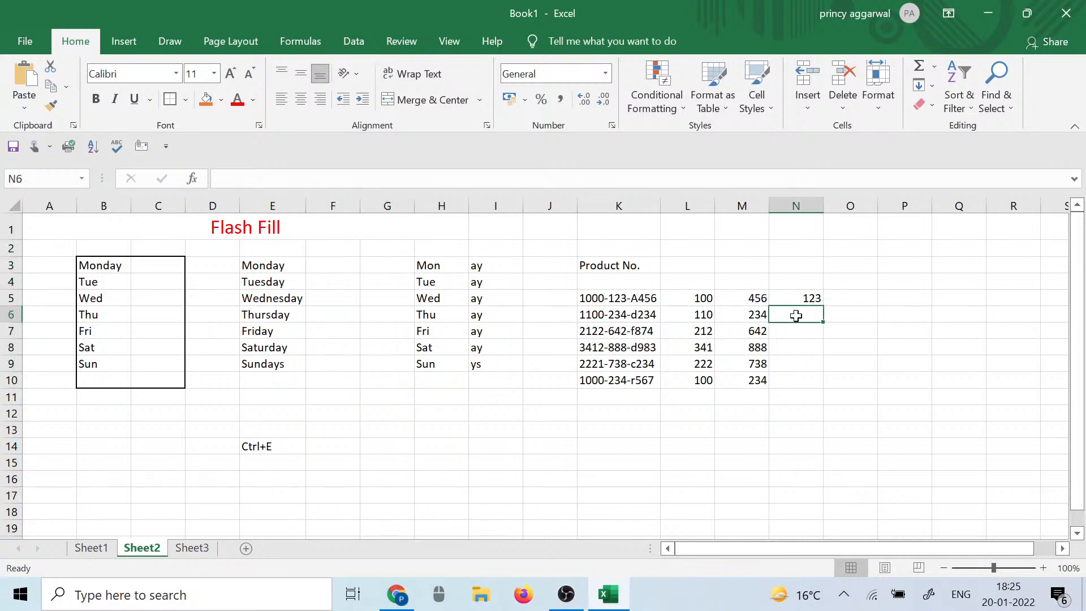
type("234")
key("Return")
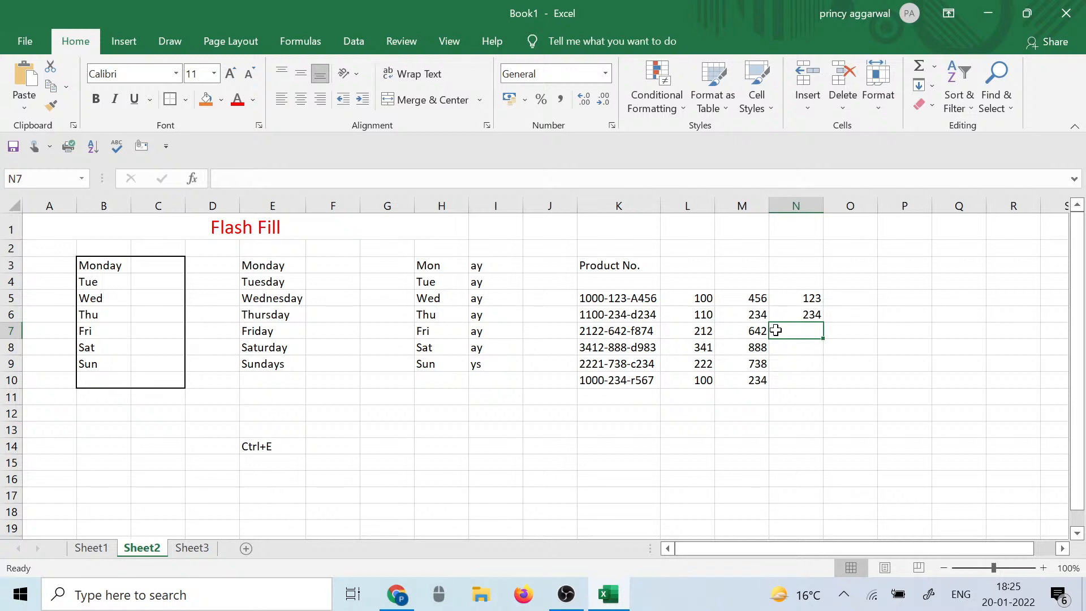
key("ctrl+e")
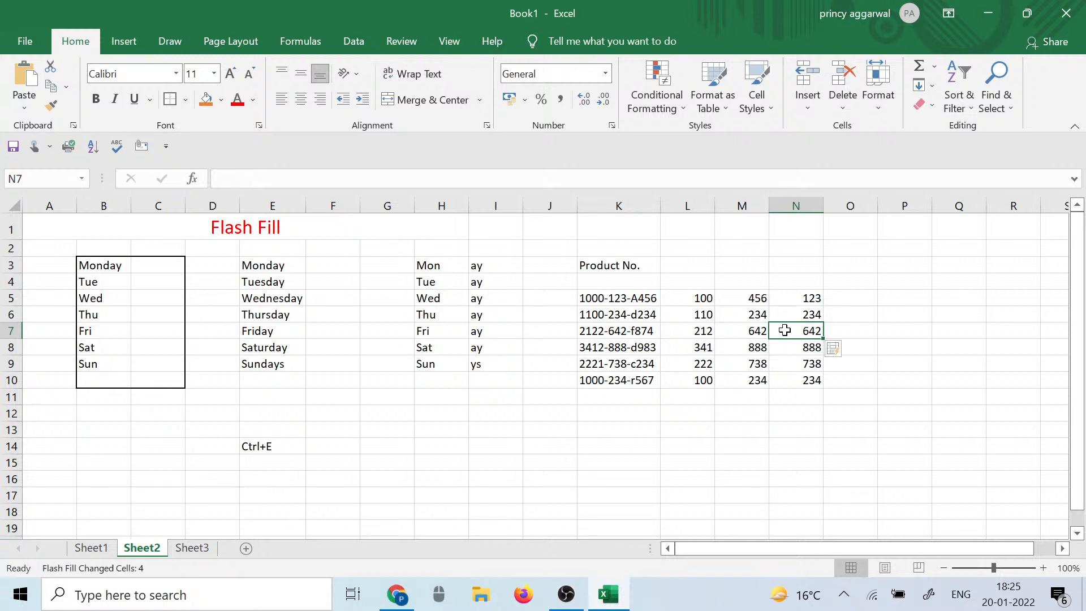
Step: Compare the extracted middle digits in N5 to N10 with the product numbers in column K
left_click(808, 397)
left_click_drag(808, 279, 832, 429)
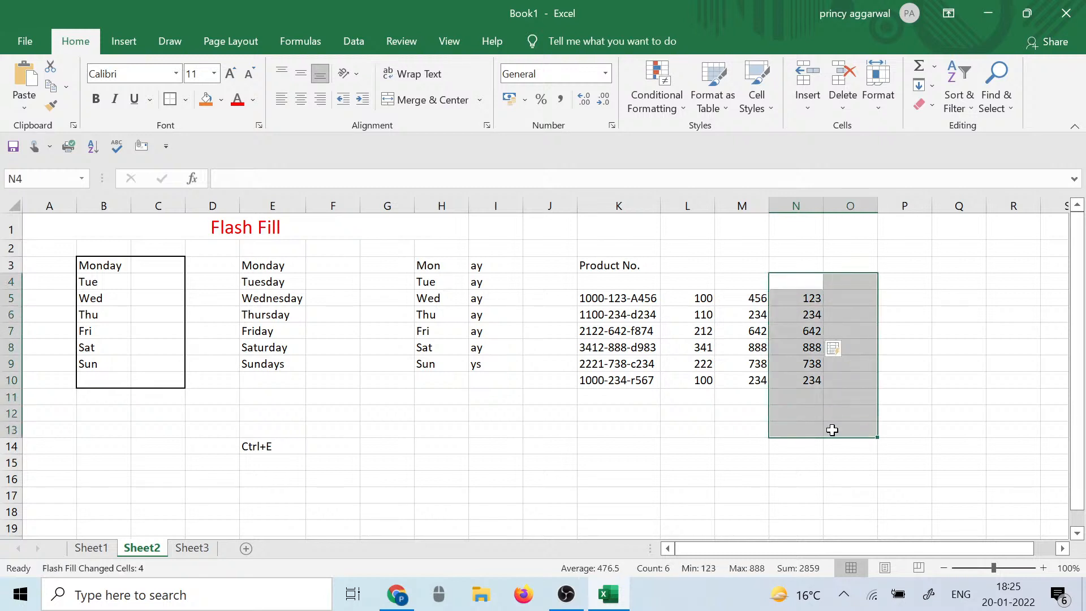
left_click(915, 377)
left_click_drag(622, 295, 610, 332)
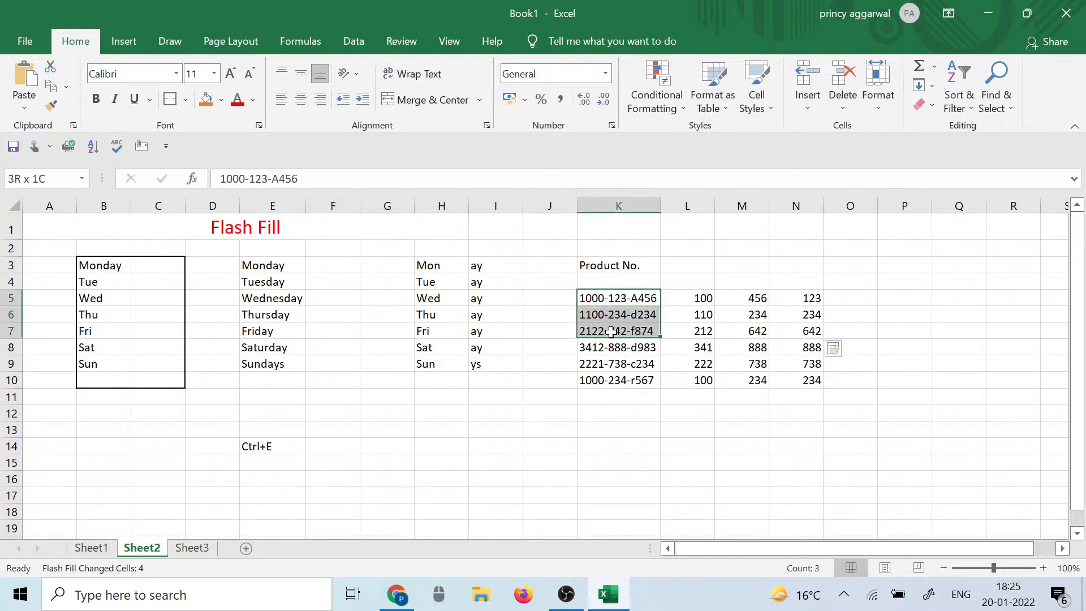
left_click(639, 431)
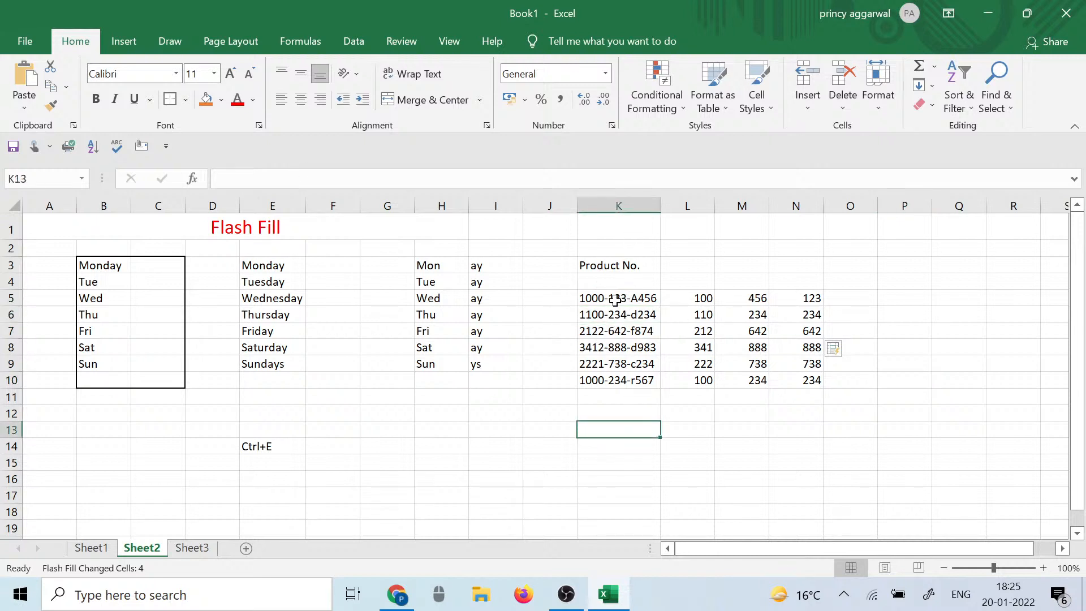
mouse_move(797, 292)
left_mouse_down()
mouse_move(816, 434)
mouse_move(812, 540)
mouse_move(796, 292)
left_mouse_up()
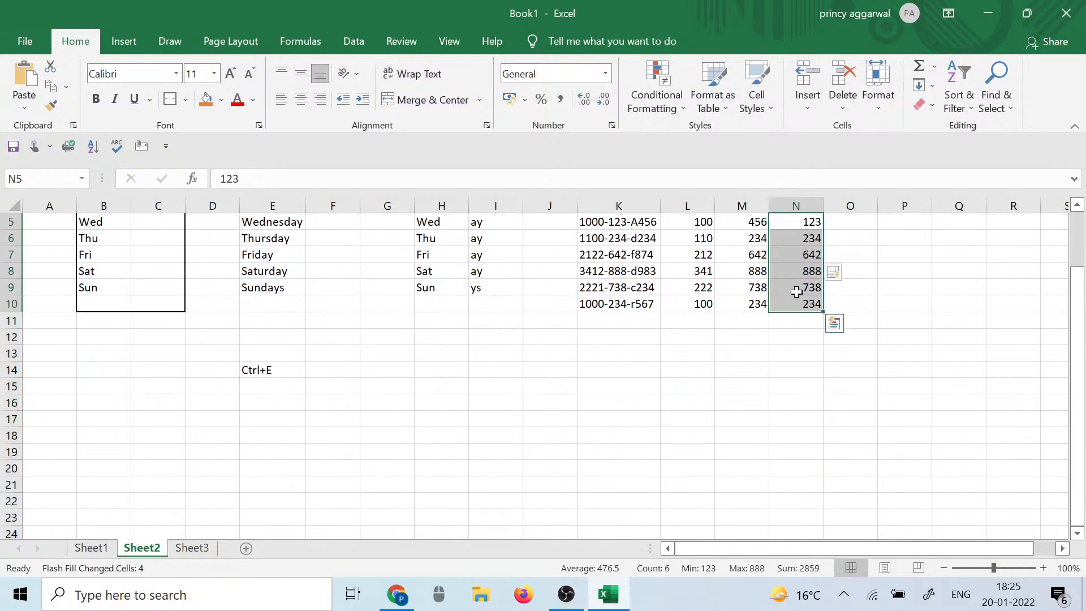
left_click(905, 323)
scroll(724, 424, "up", 2)
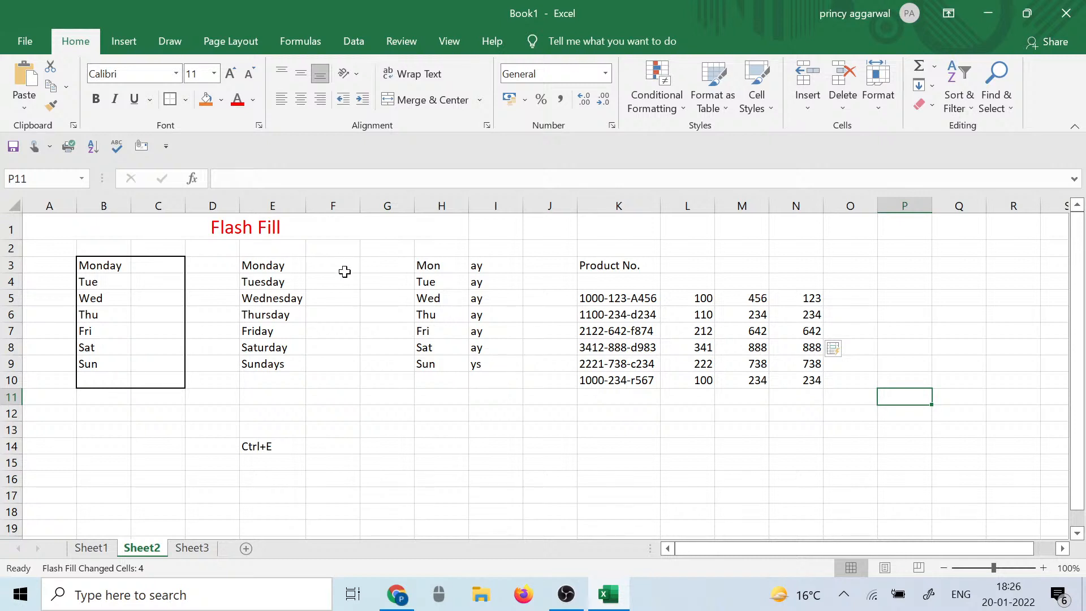
Step: Enter mo in G3 as a lowercase example and Flash Fill the two-letter day abbreviations in G4 to G9
left_click(379, 270)
type("mo")
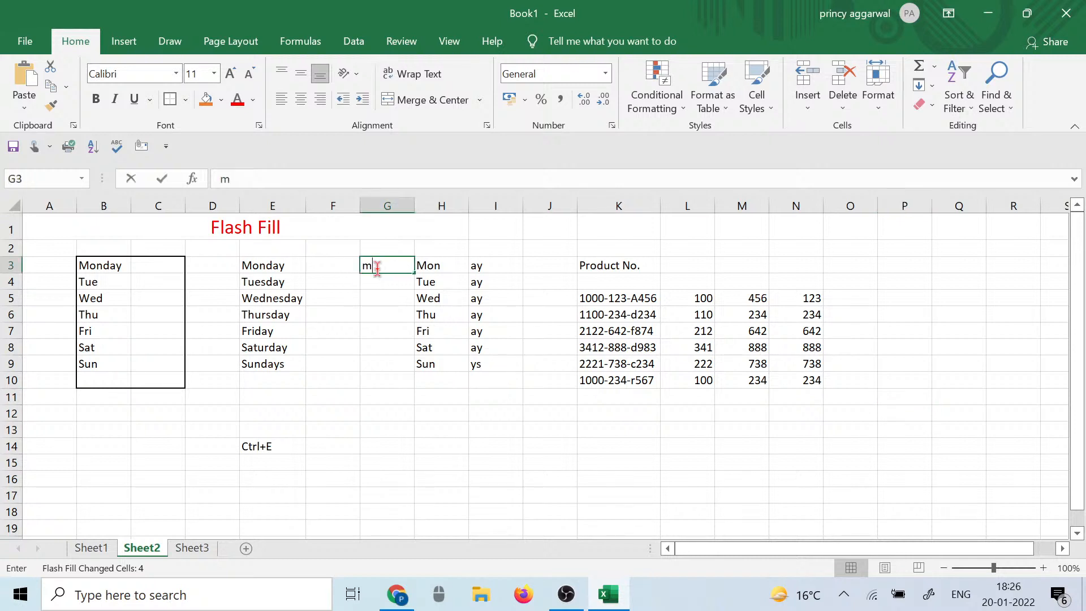
left_click(398, 281)
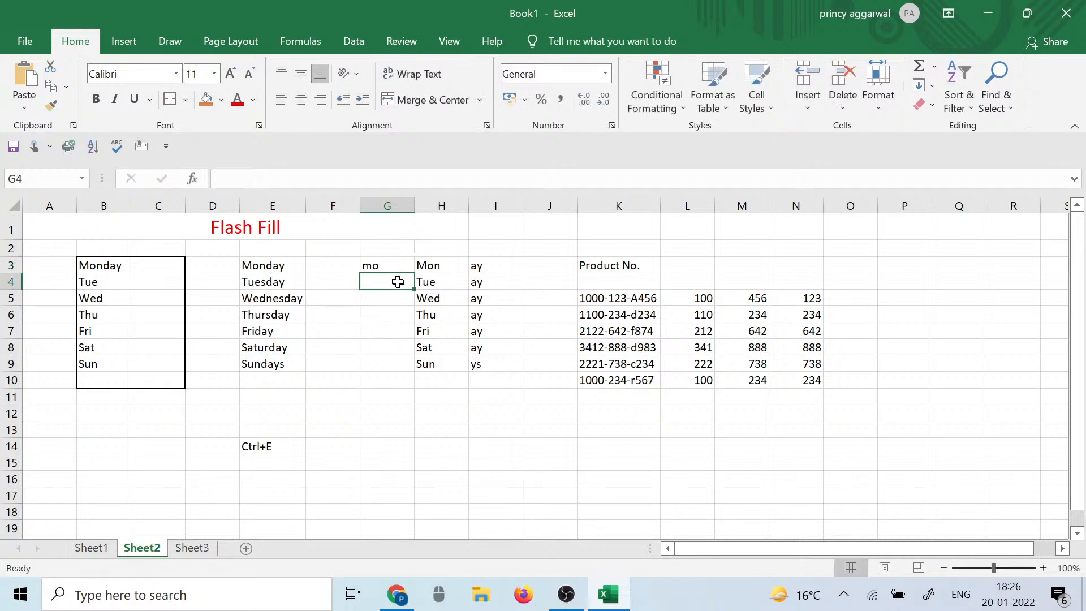
key("ctrl+e")
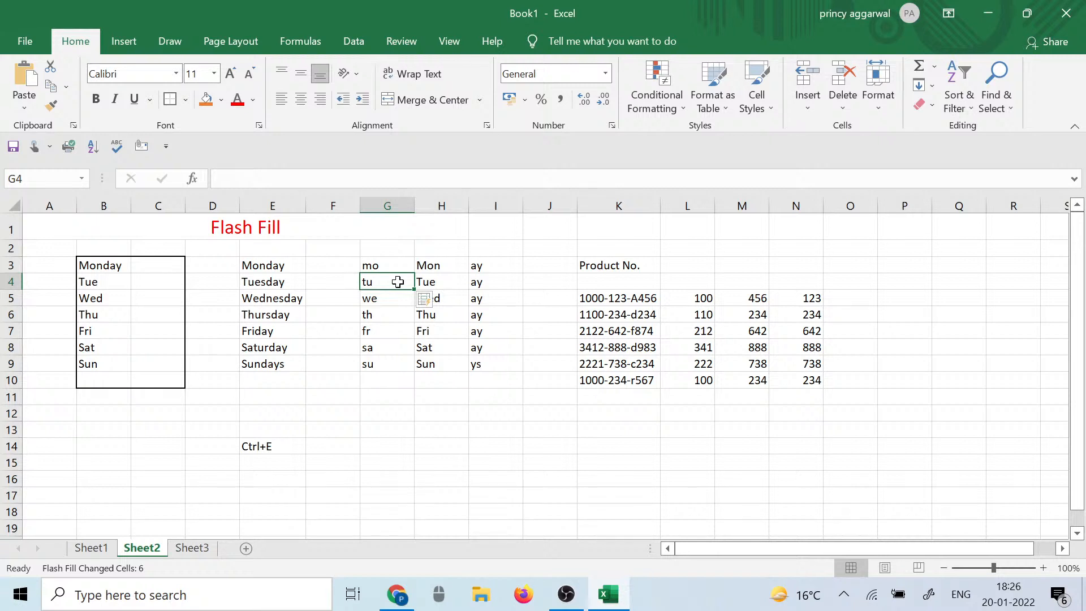
left_click_drag(374, 266, 381, 364)
left_click(399, 408)
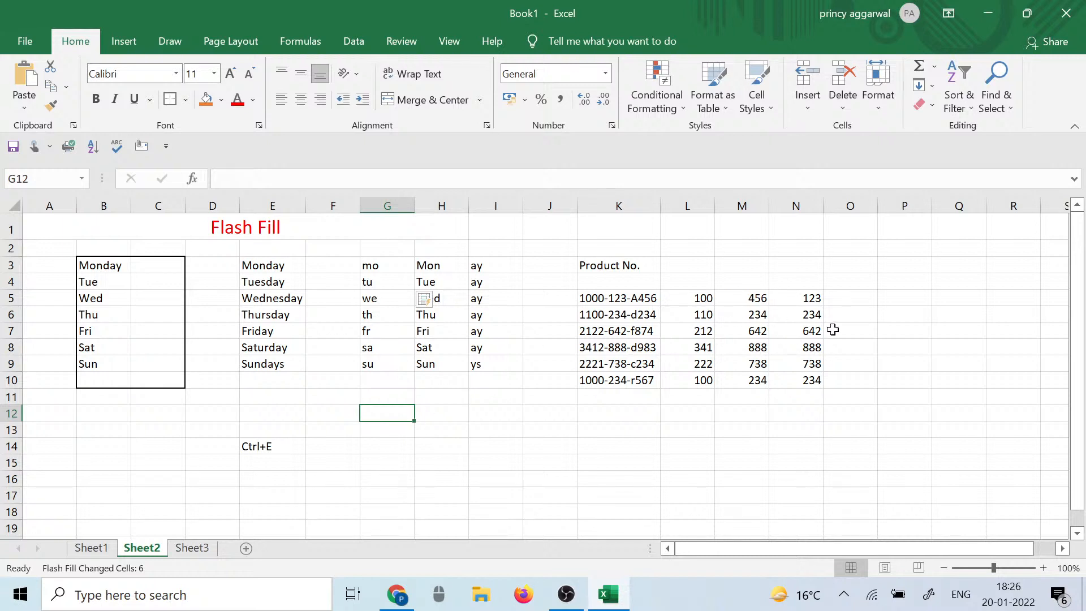
left_click(702, 319)
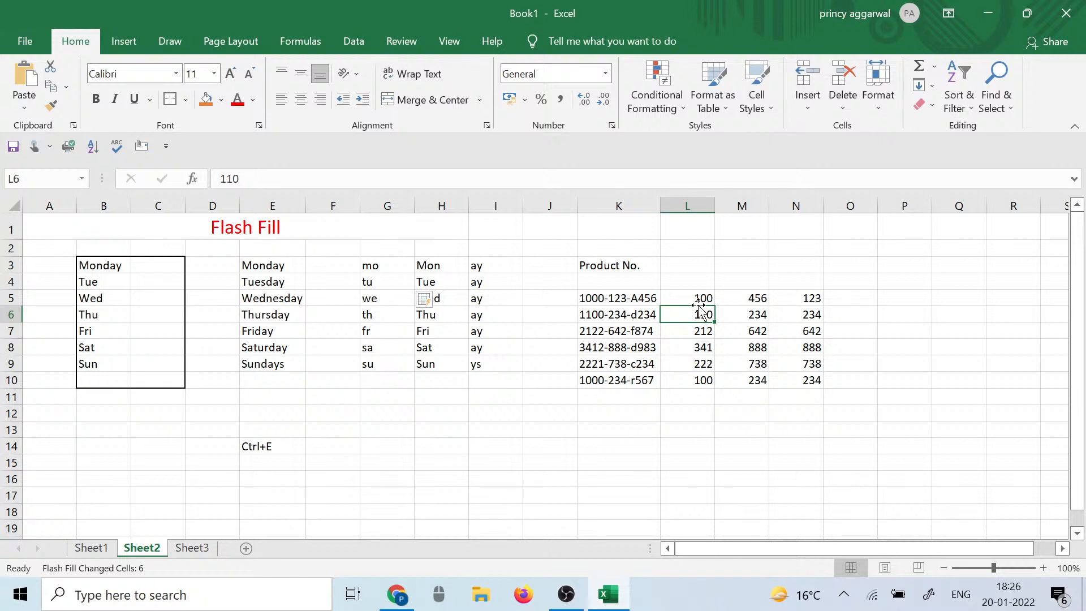
left_click(880, 310)
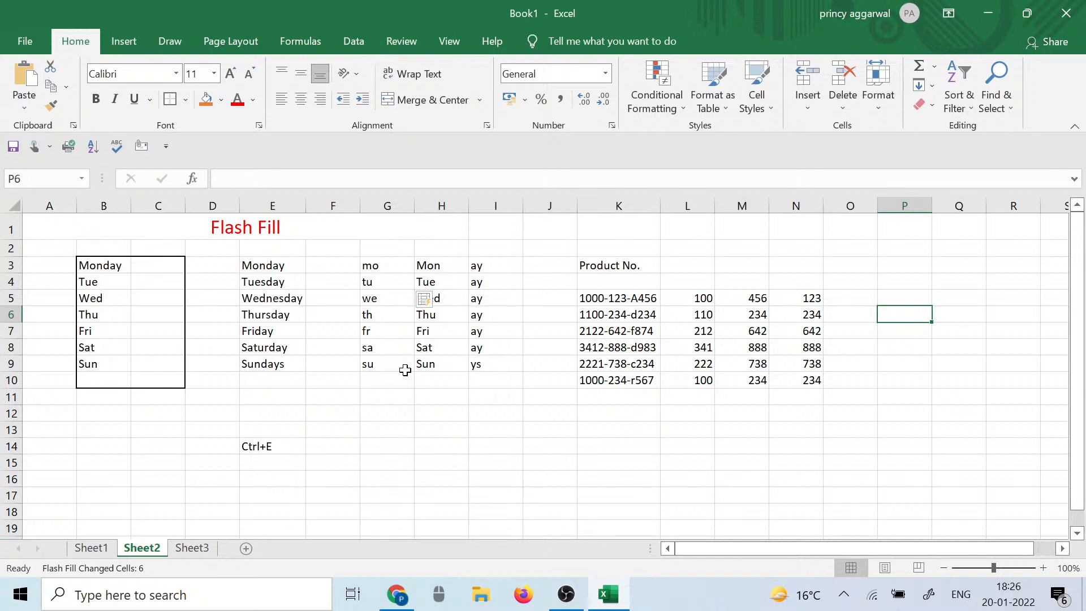
left_click(339, 392)
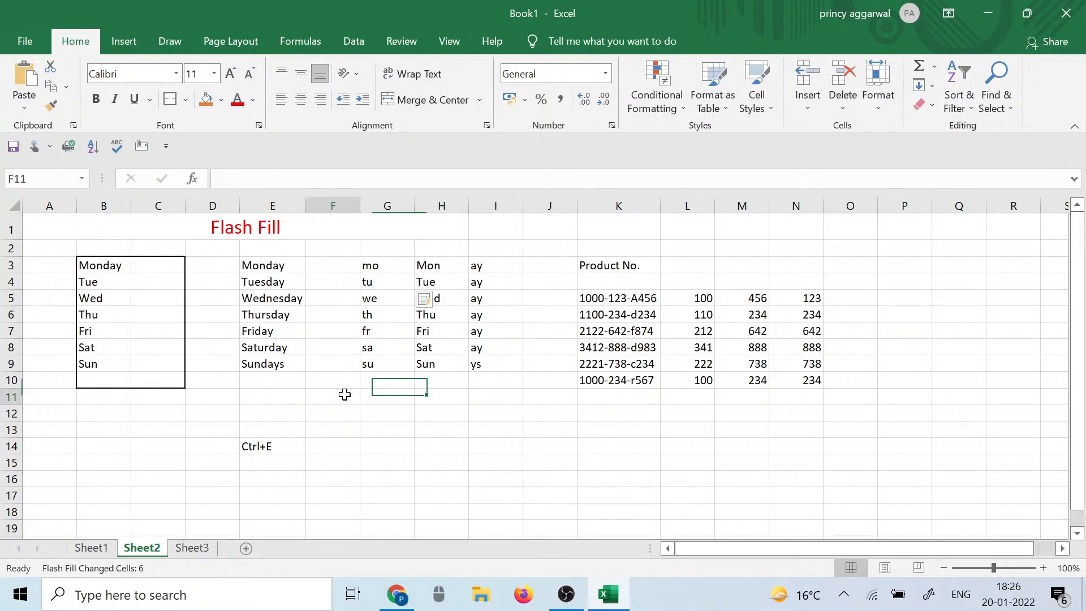
left_click(288, 433)
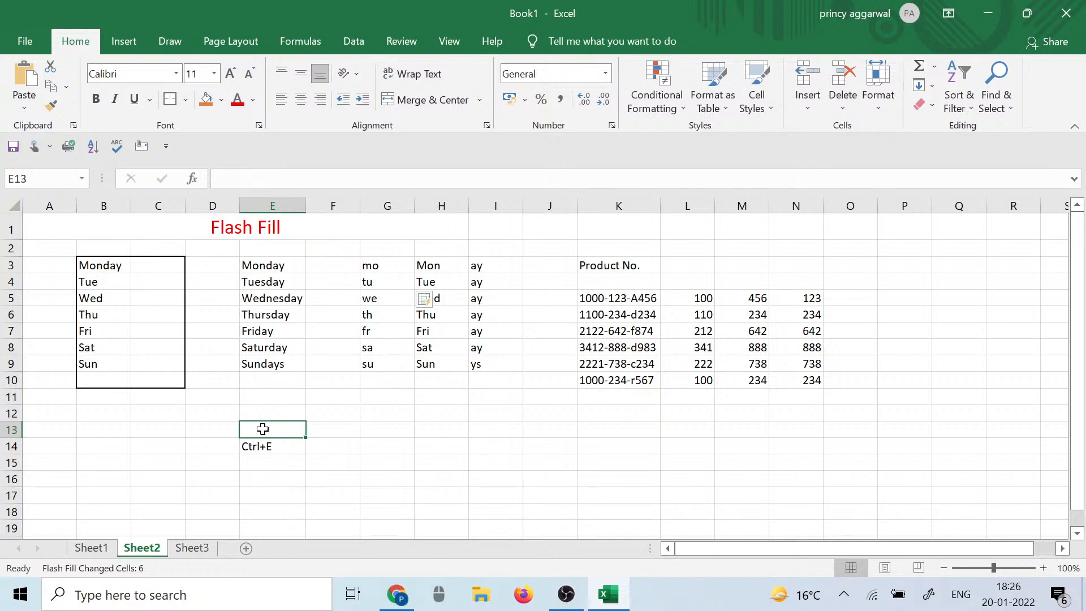
Step: Review the contents of Sheet3 and the Fill Series examples on Sheet1, and return to the Flash Fill examples on Sheet2
left_click(192, 548)
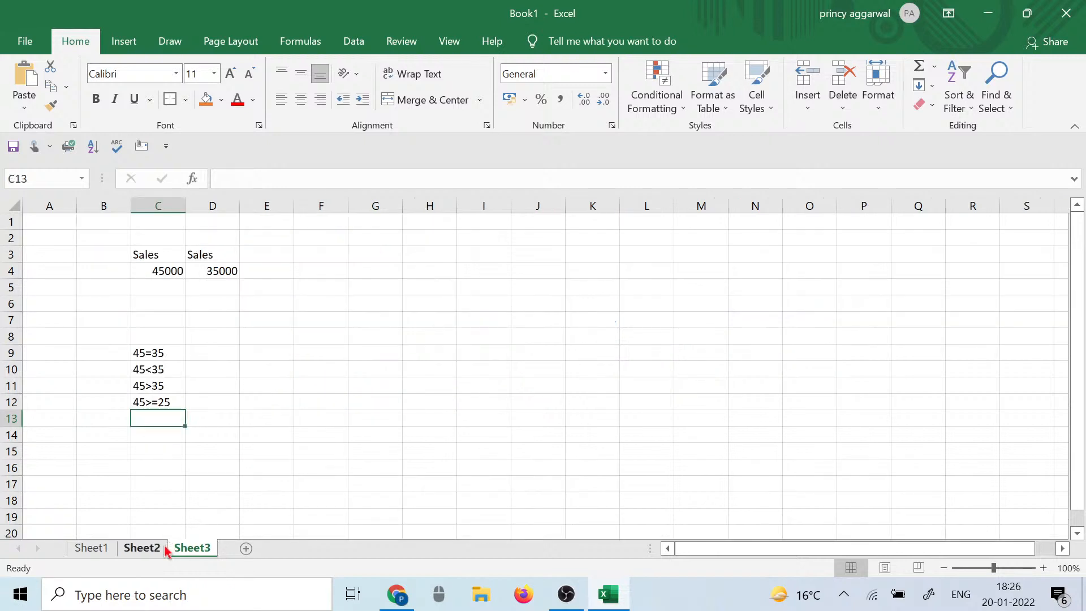
left_click(129, 548)
left_click(107, 547)
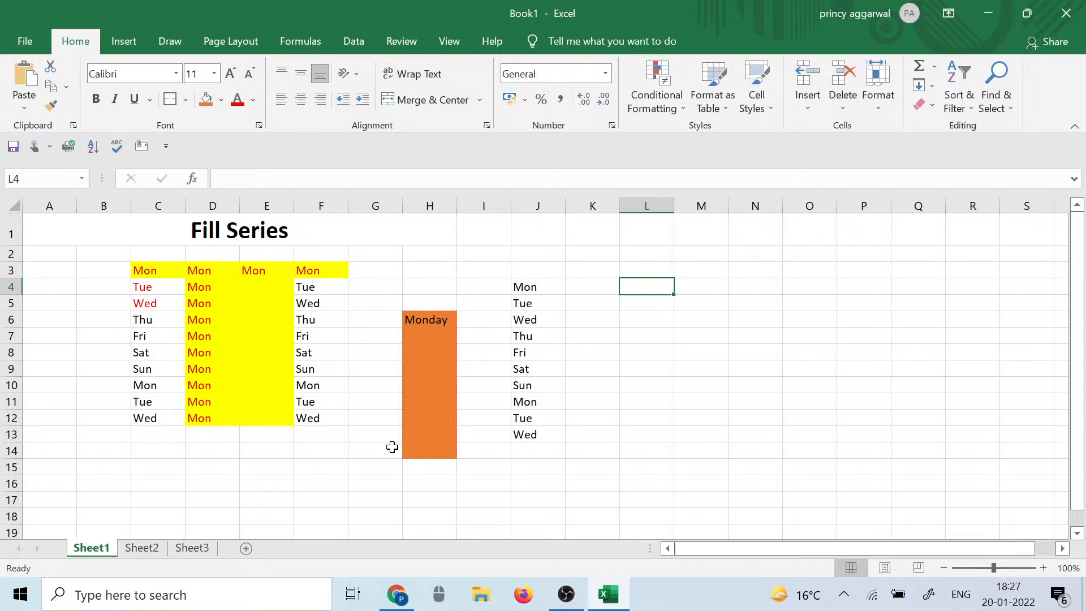
left_click(578, 318)
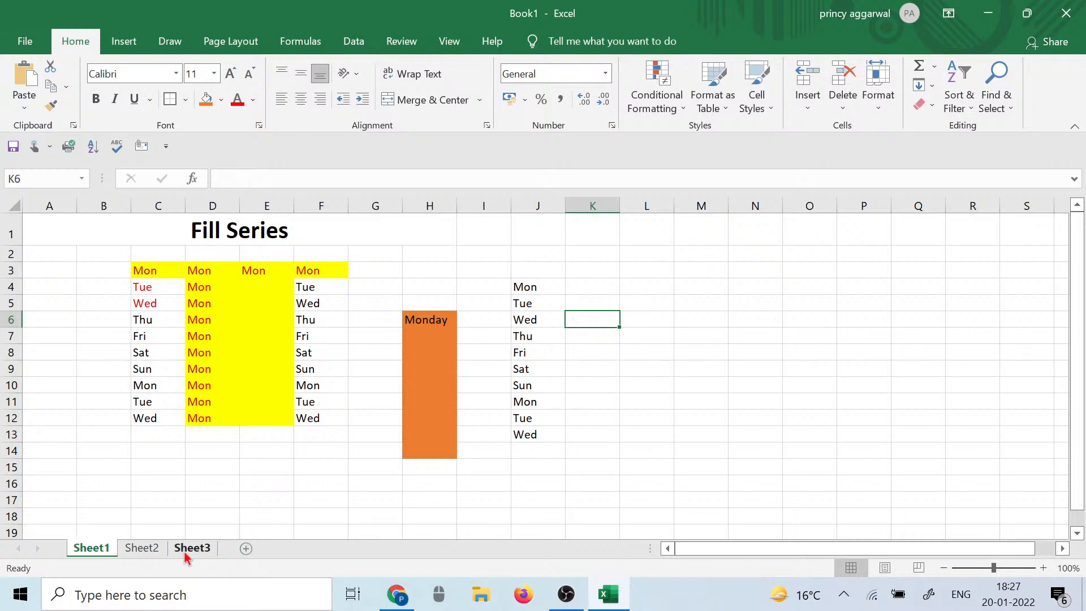
left_click(148, 553)
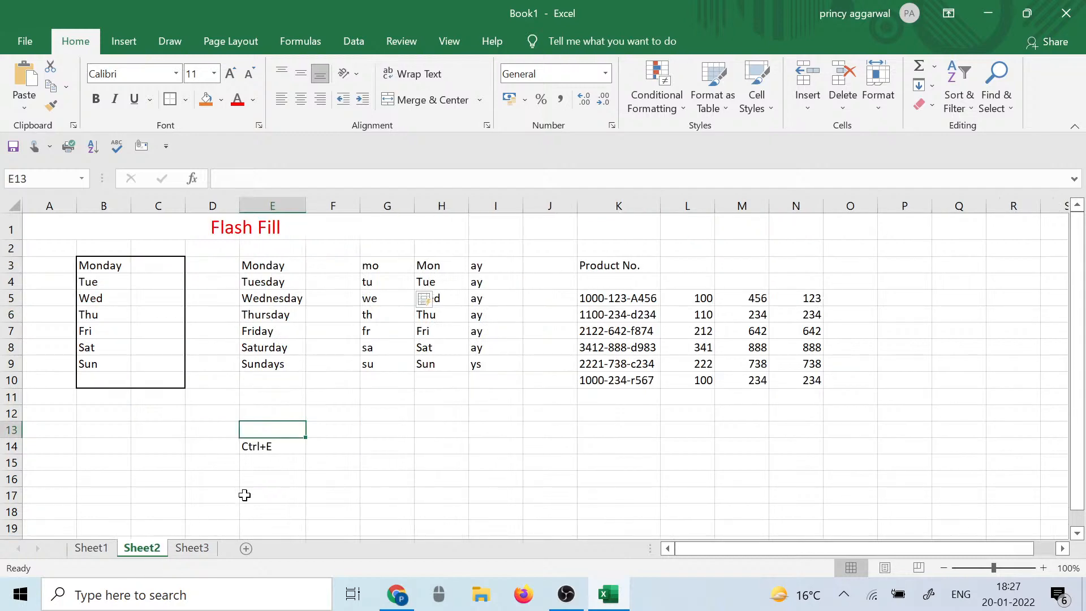
scroll(407, 466, "down", 2)
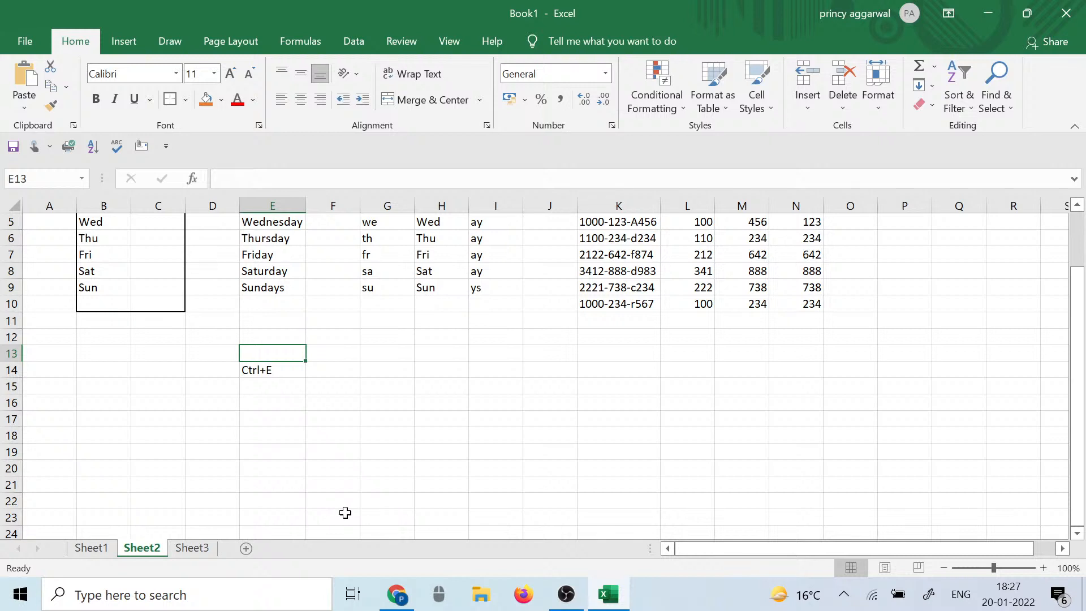
scroll(390, 447, "up", 2)
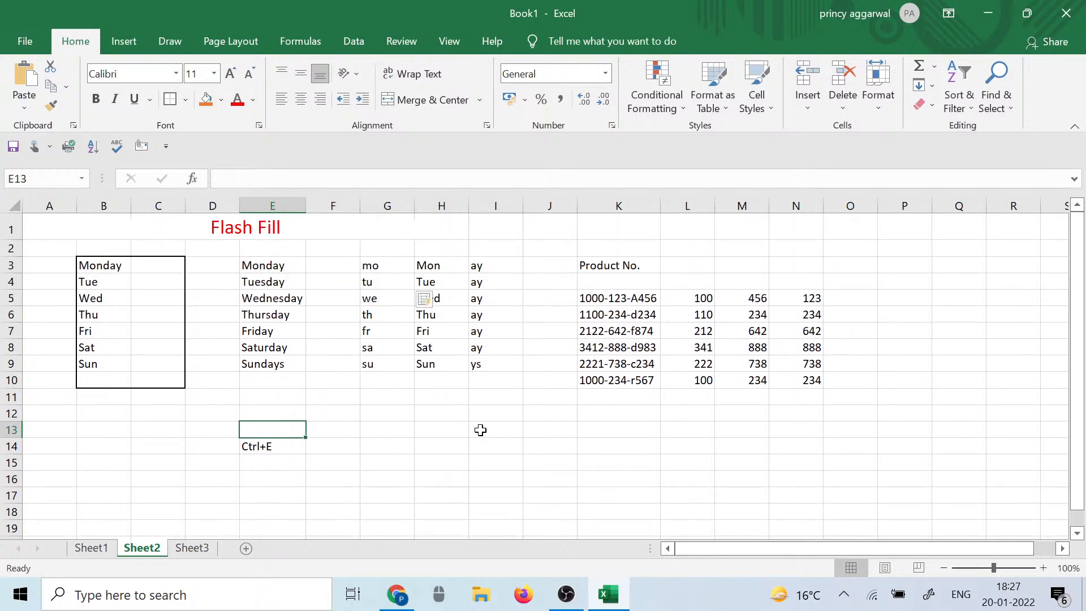
Step: Compare the product numbers in column K with the extracted last digits in column M
left_click(281, 264)
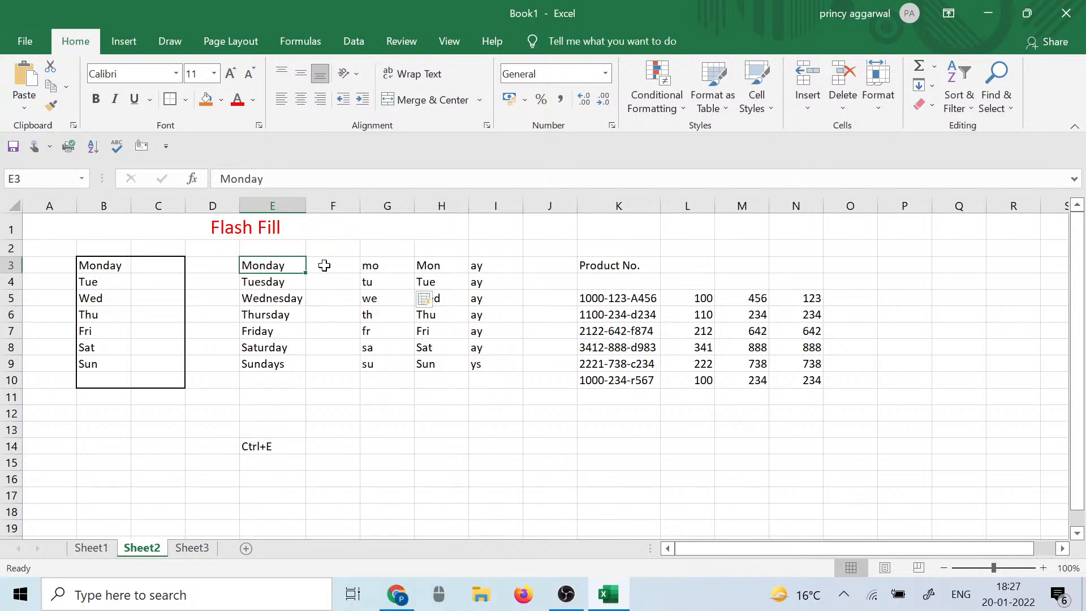
left_click(324, 265)
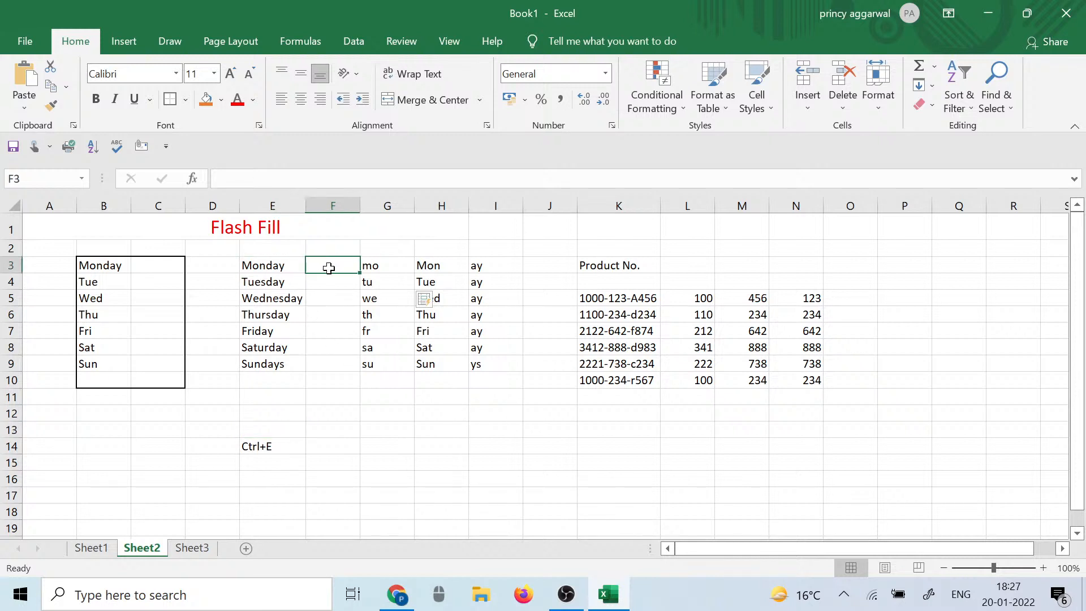
left_click(742, 206)
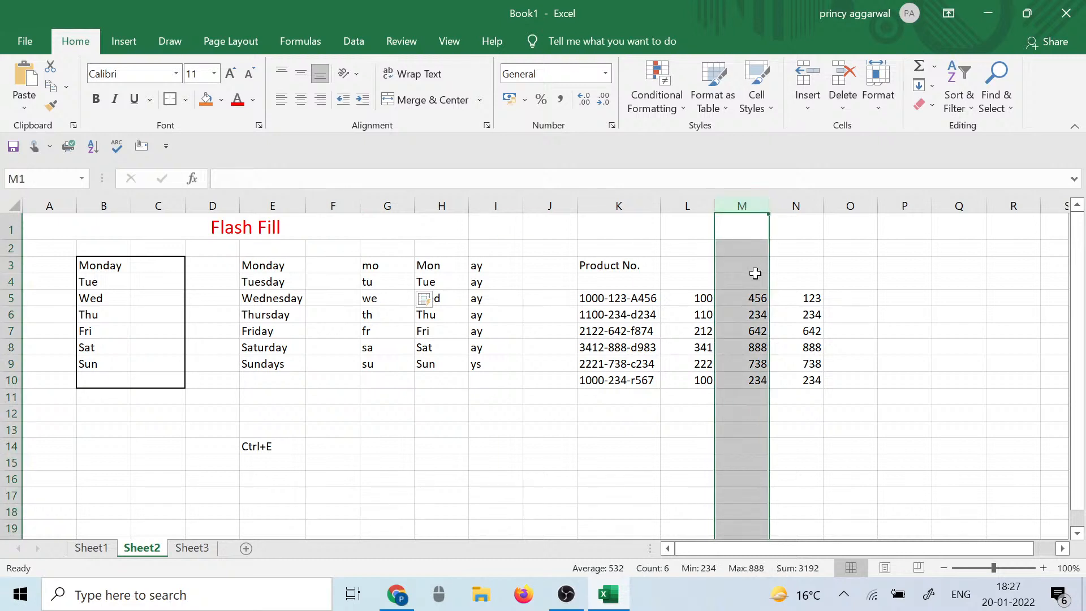
left_click(823, 425)
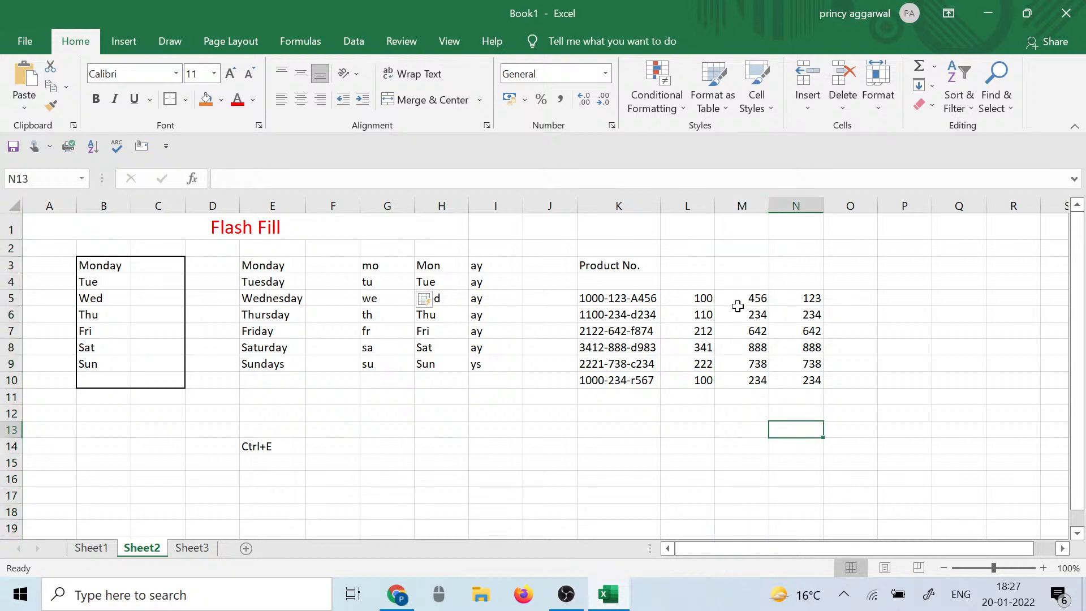
left_click(642, 298)
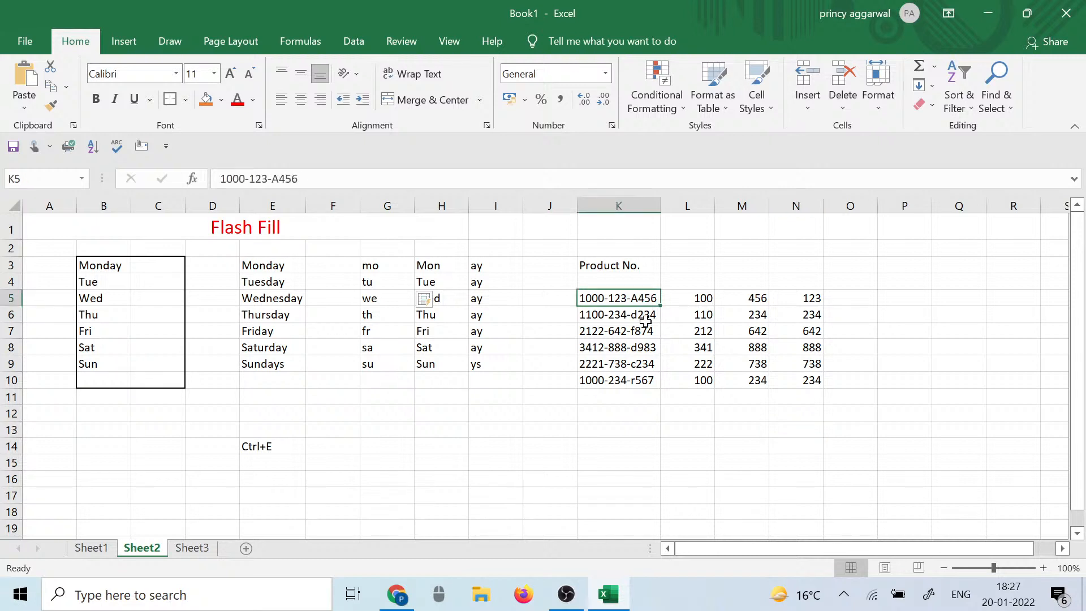
left_click_drag(645, 320, 650, 380)
left_click(686, 395)
left_click(740, 300)
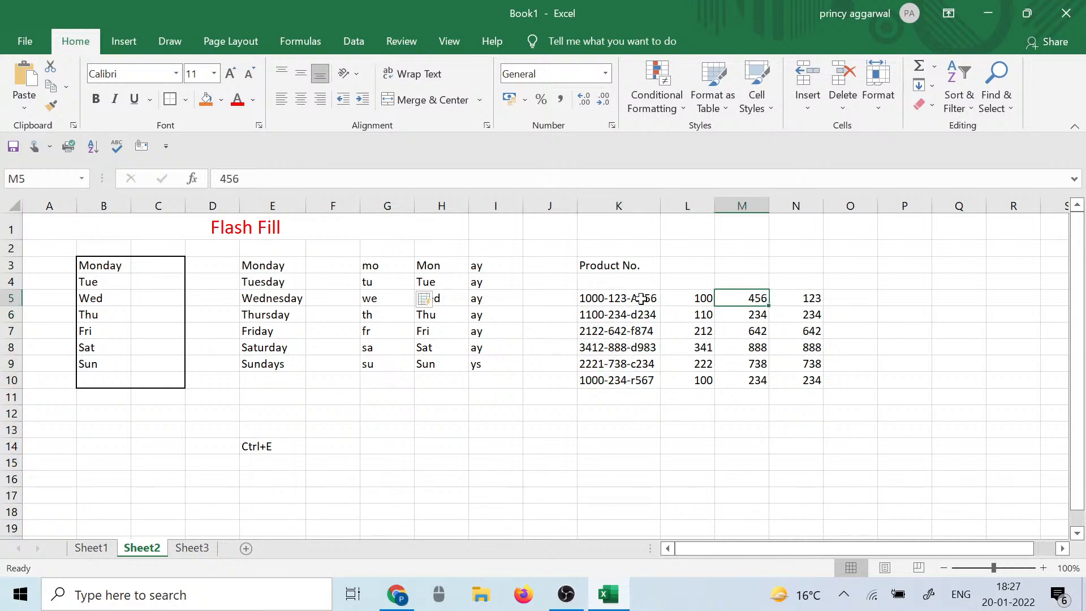
left_click(756, 311)
Step: Clear the extracted three-digit endings from column M beside the product numbers
left_click_drag(744, 278, 780, 400)
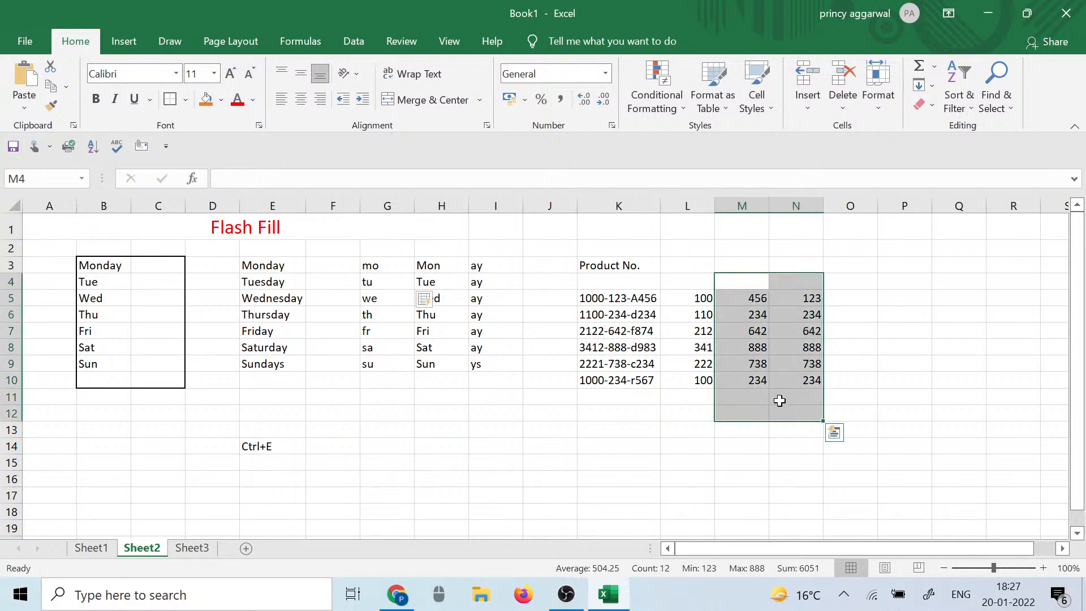
left_click(740, 447)
left_click_drag(724, 254, 734, 440)
key("Delete")
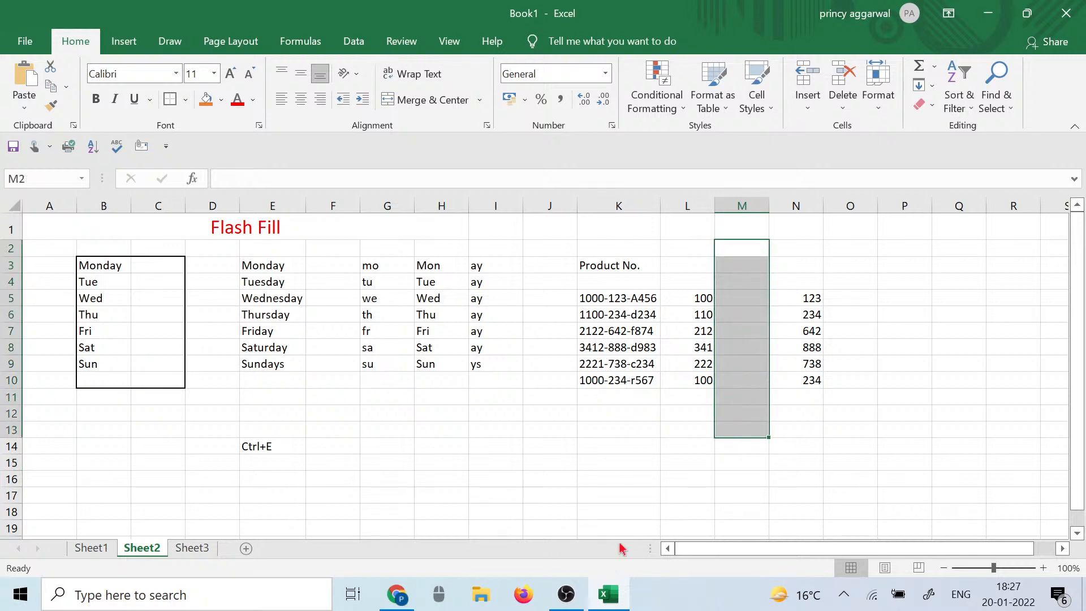
left_click(644, 463)
Step: Enter 56 in M5 and 34 in M6 as examples and Flash Fill the last two product digits in M7 to M10
left_click(736, 294)
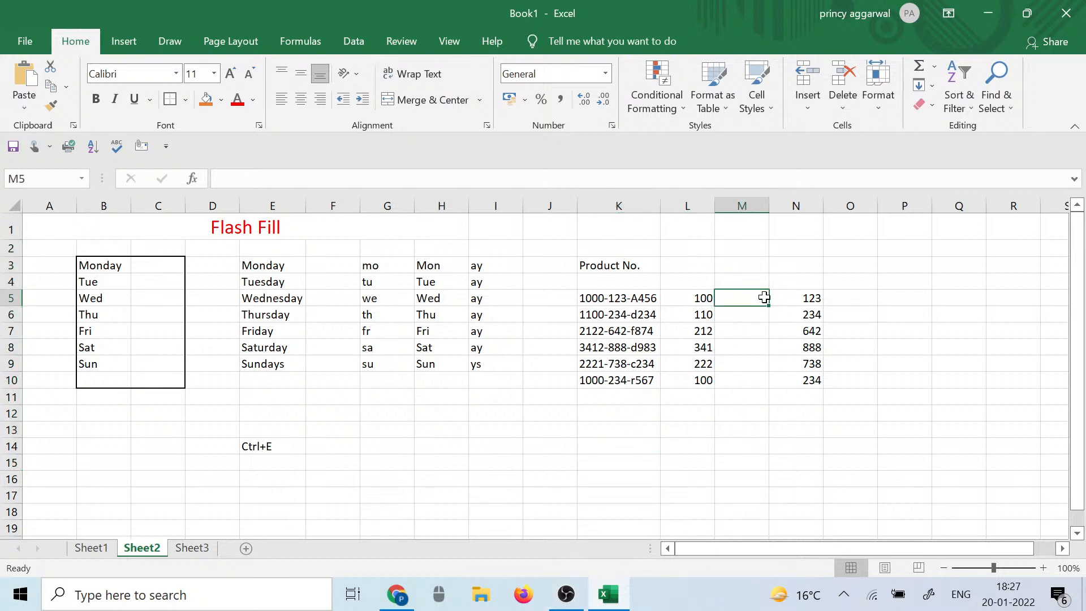
type("56")
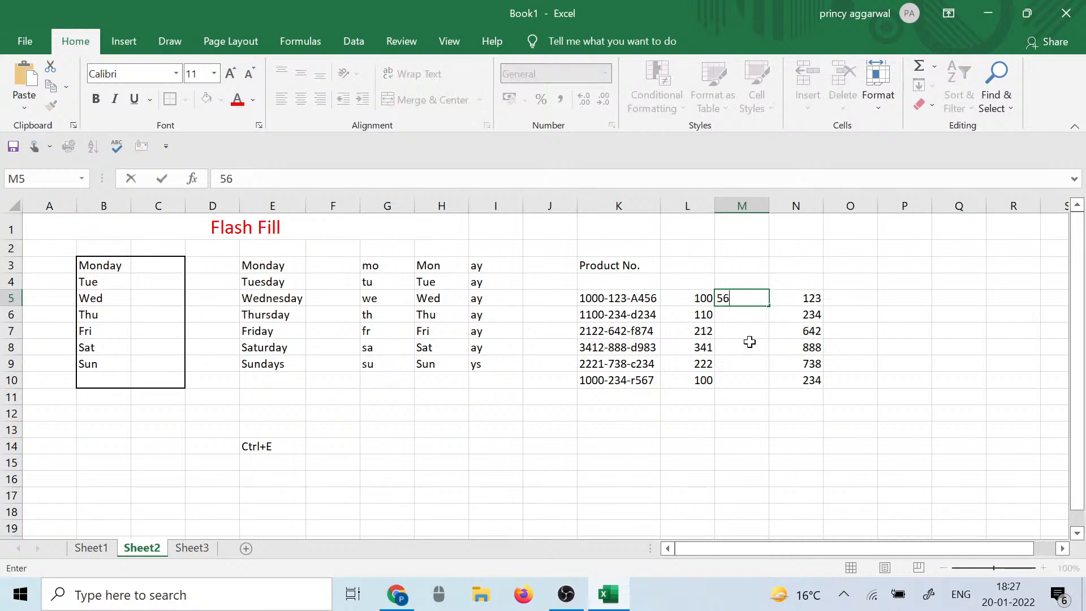
left_click(744, 313)
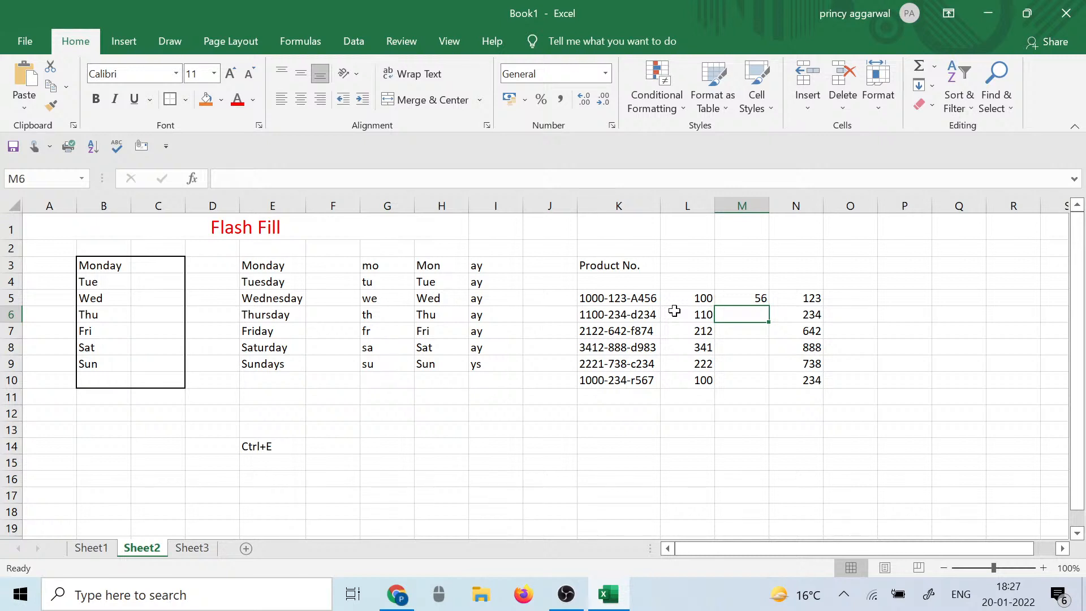
type("34")
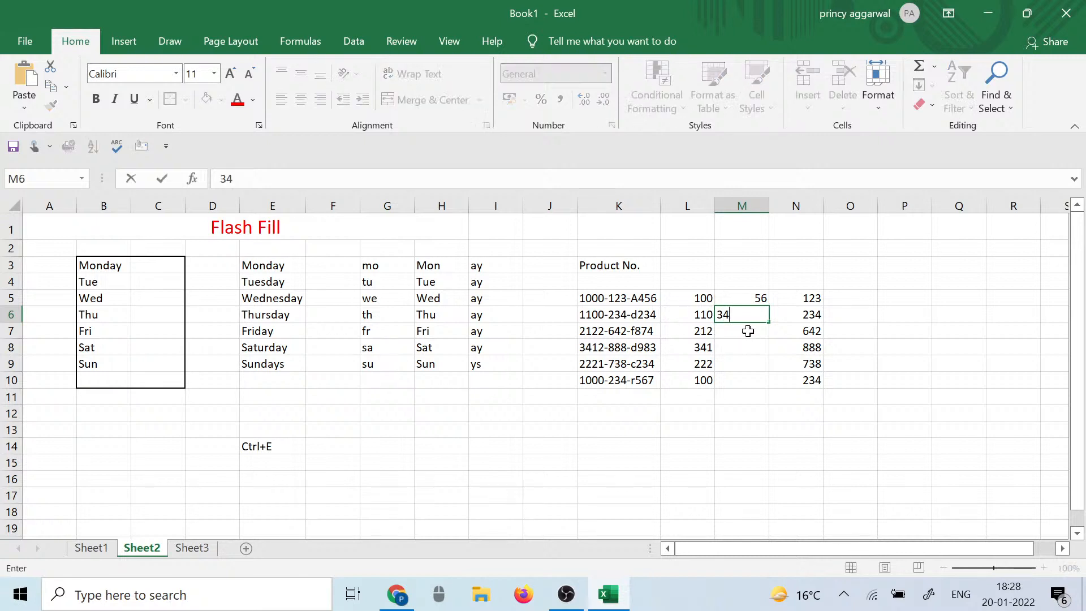
left_click(748, 332)
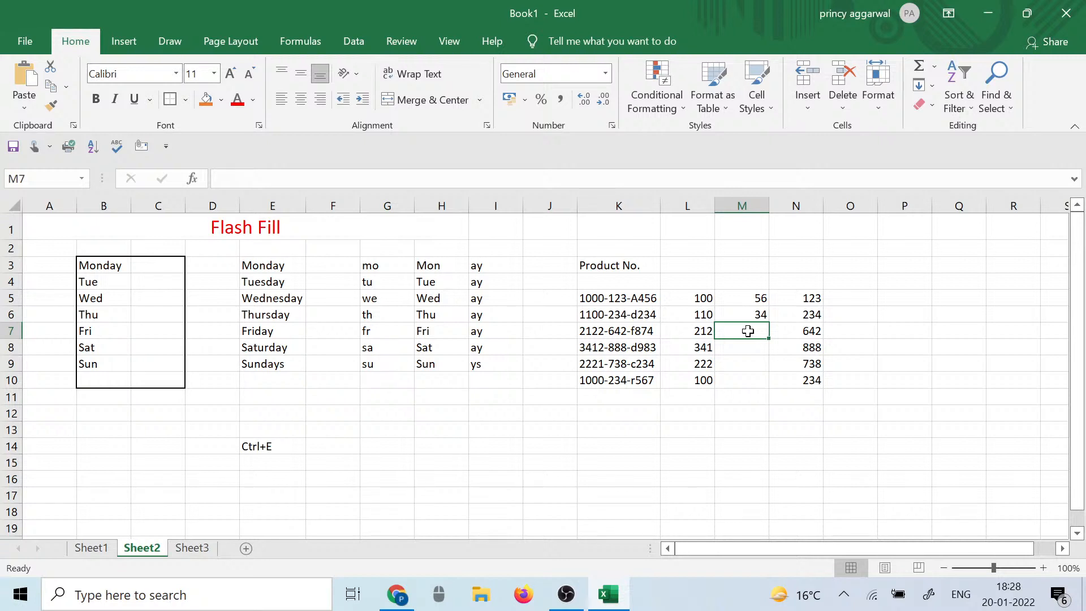
type("e")
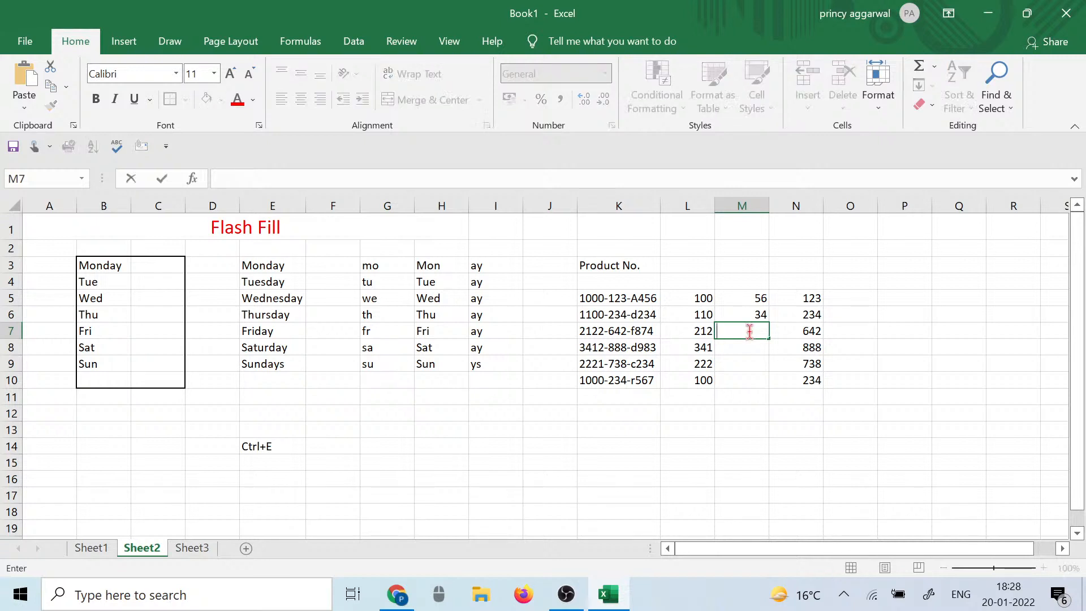
key("Escape")
key("Down")
left_click(748, 332)
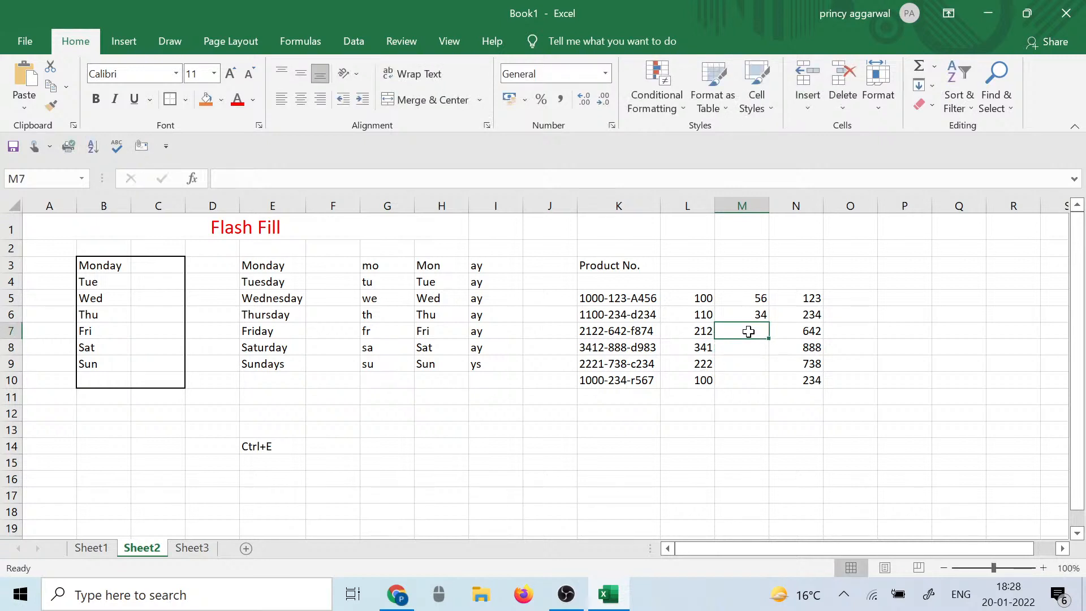
key("ctrl+e")
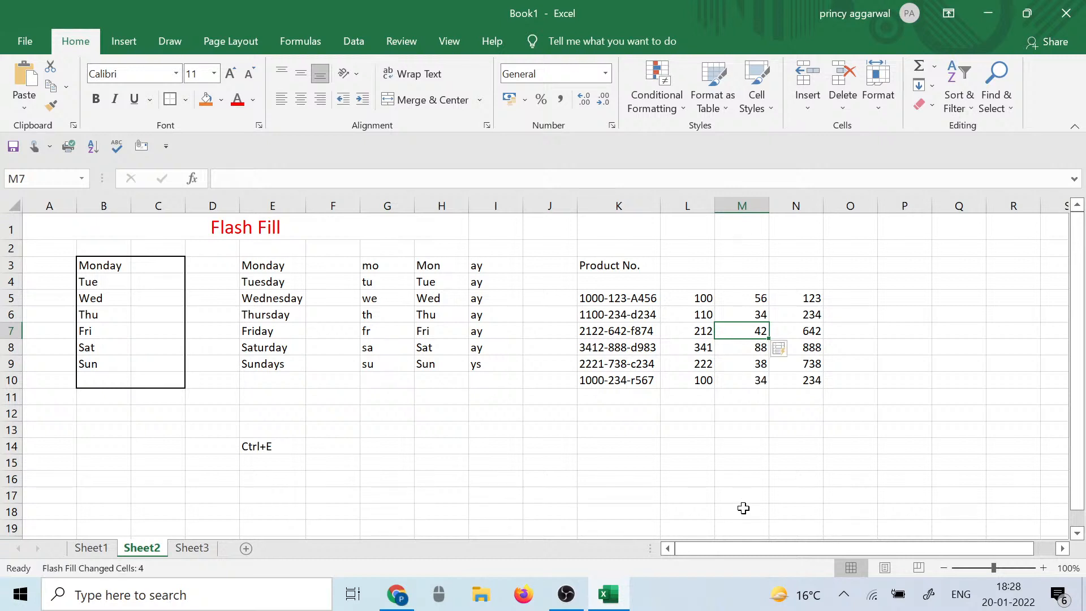
Step: Add the headings "Last 2 digits" in M3 and "last 4 digits" in P3
left_click(742, 266)
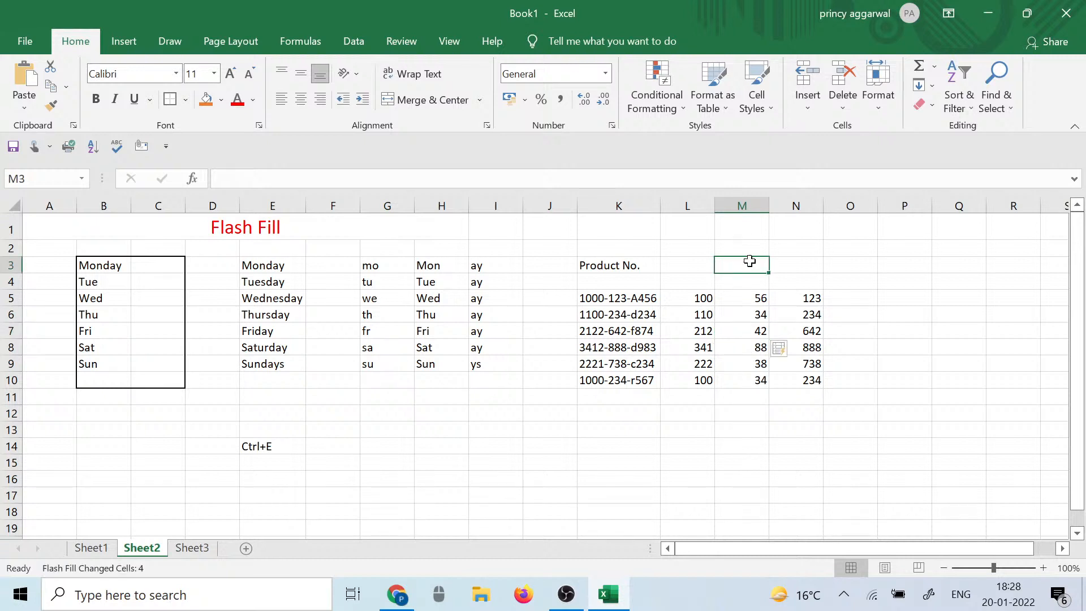
type("Last 2 di")
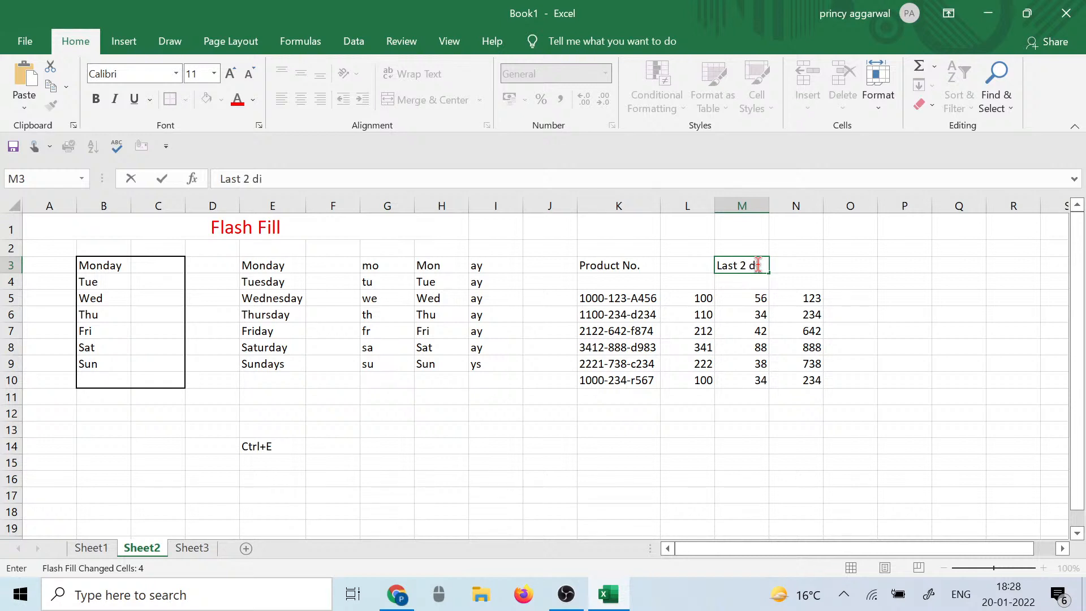
type("gits")
left_click(891, 263)
type("last")
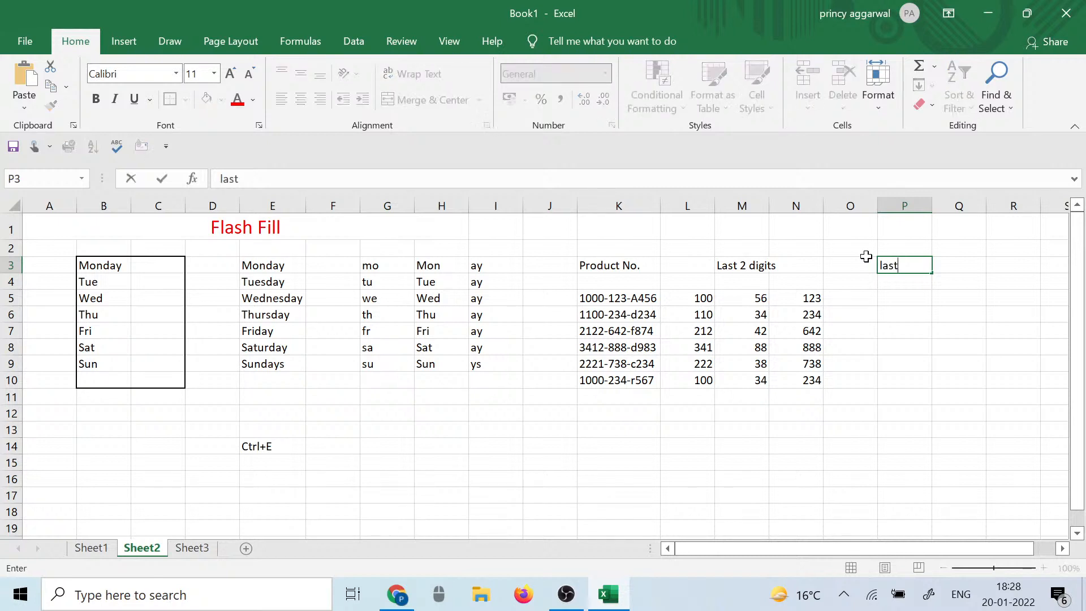
type(" 4 digits")
Step: Enter a456 in P5 and d234 in P6 as examples and try to Flash Fill the last four characters from P7
left_click(909, 298)
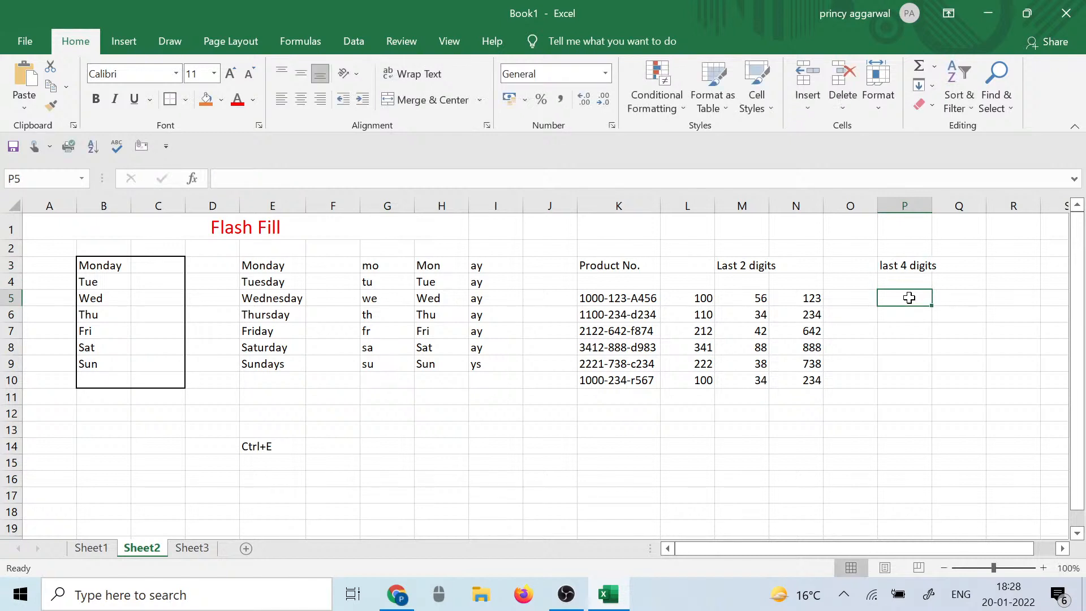
type("a")
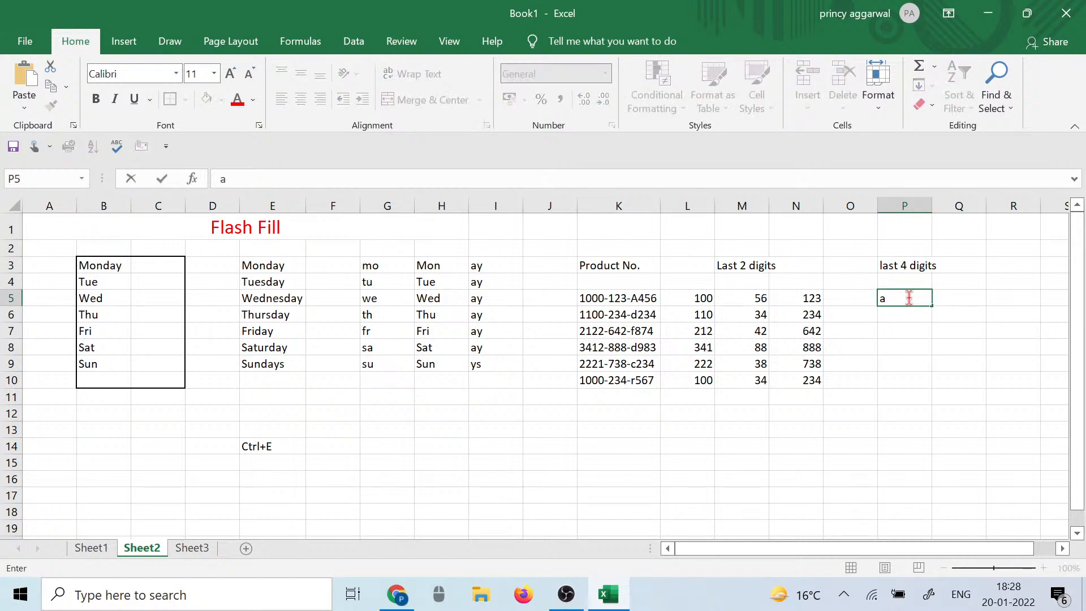
type("456")
left_click(913, 317)
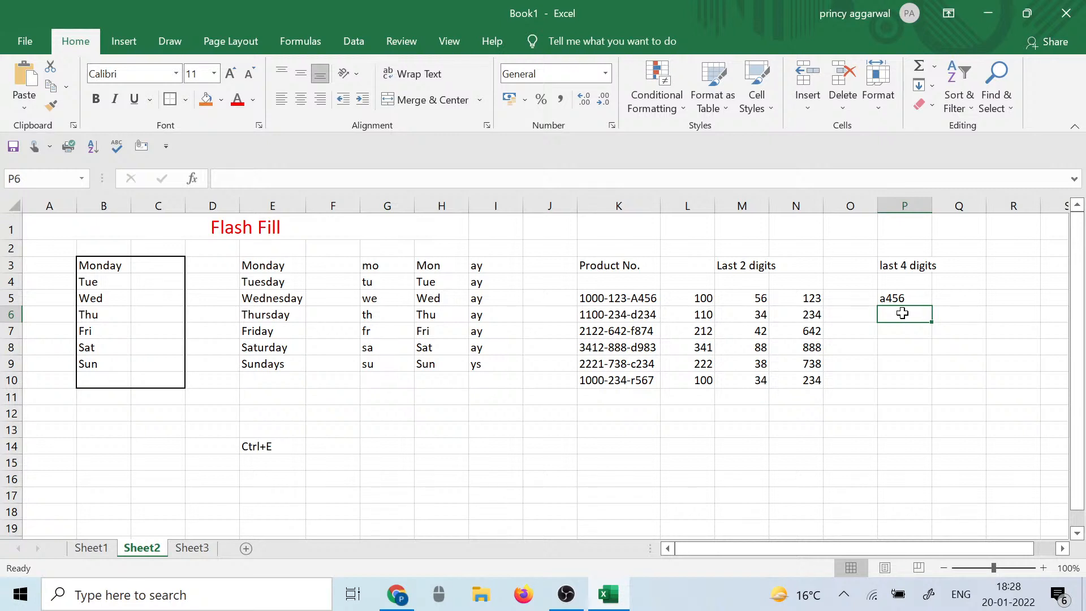
type("d234")
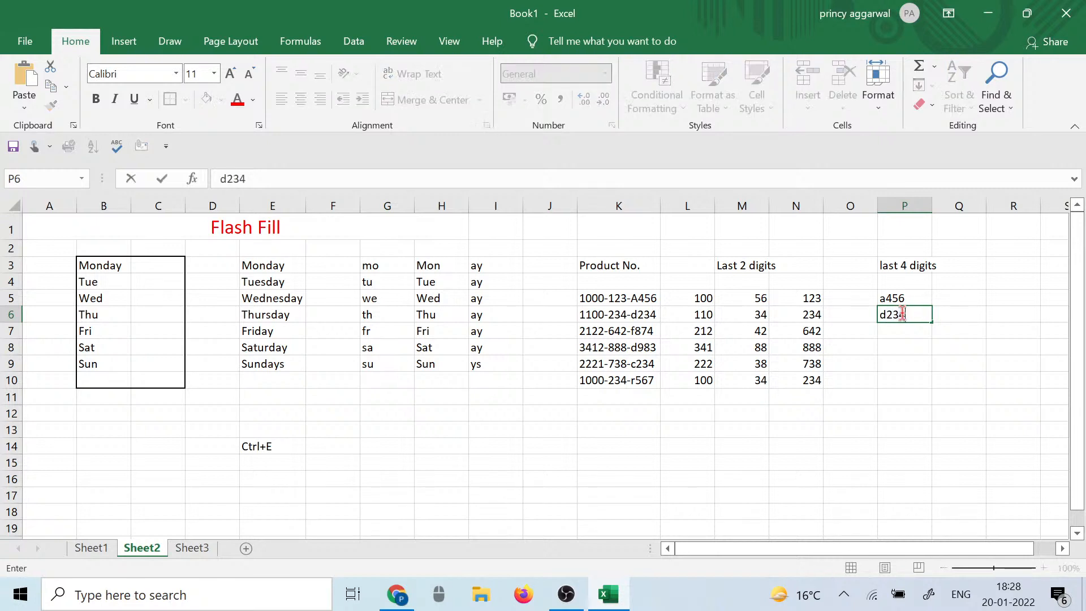
left_click(900, 357)
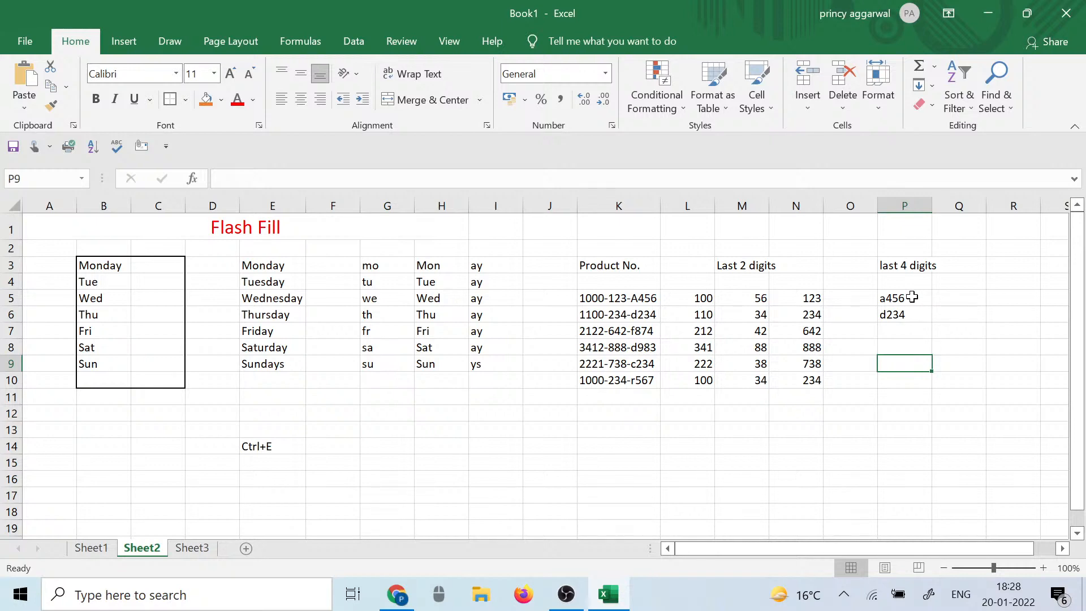
left_click(912, 331)
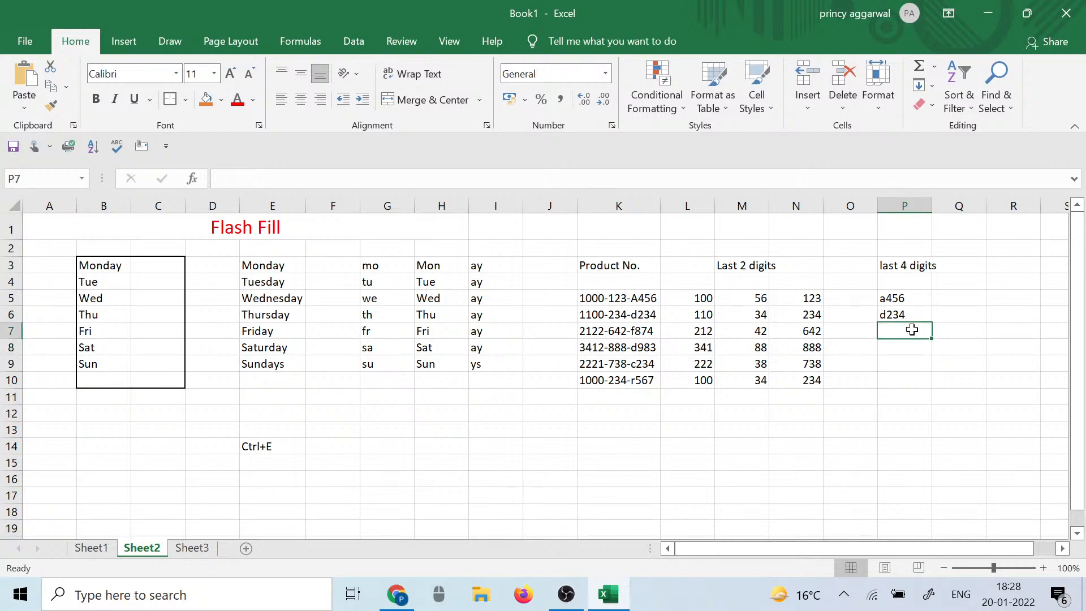
key("ctrl+e")
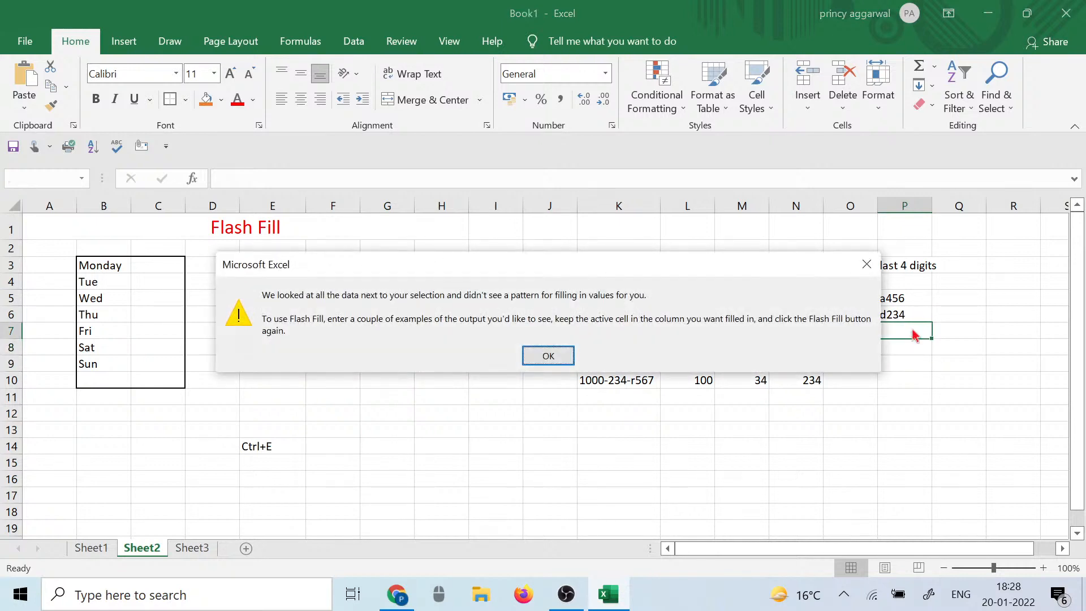
left_click(548, 356)
Step: Change the example in P5 to A456 and try Flash Fill in P7 again
double_click(894, 294)
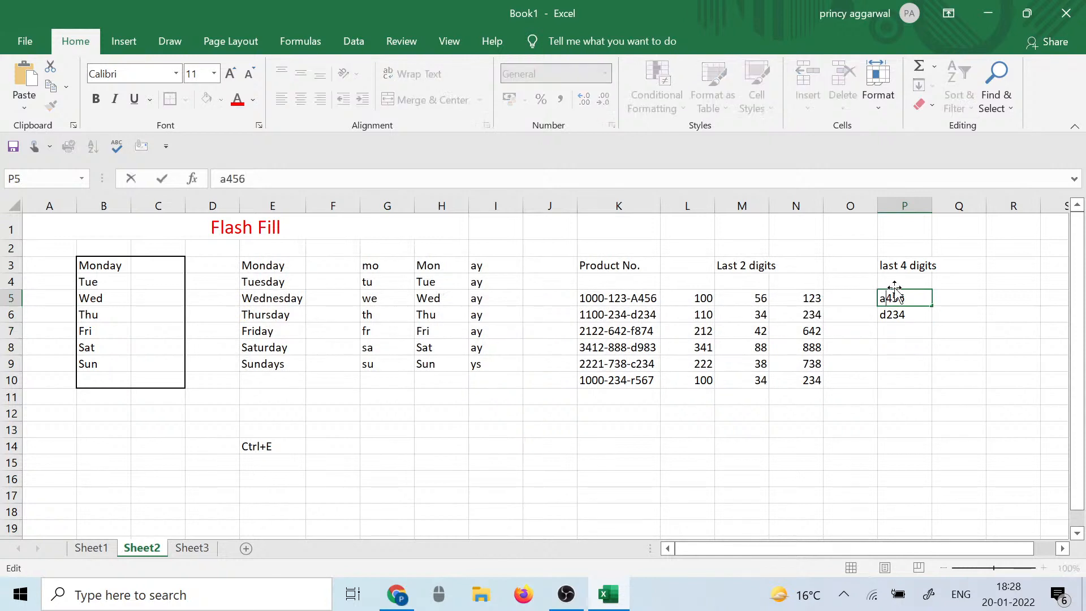
key("BackSpace")
type("A")
left_click(934, 359)
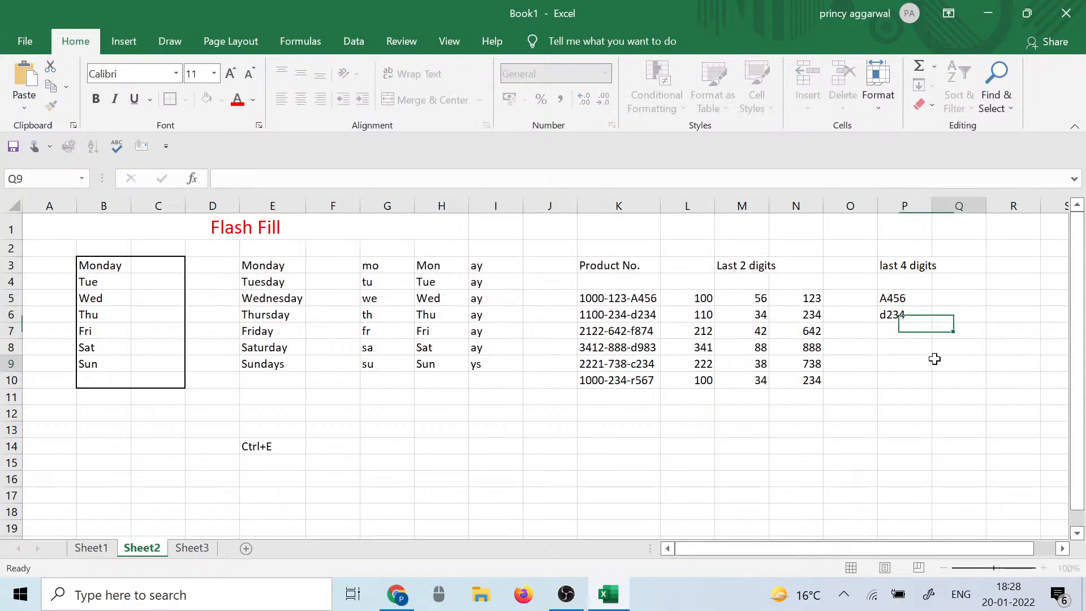
left_click(905, 298)
left_click(906, 328)
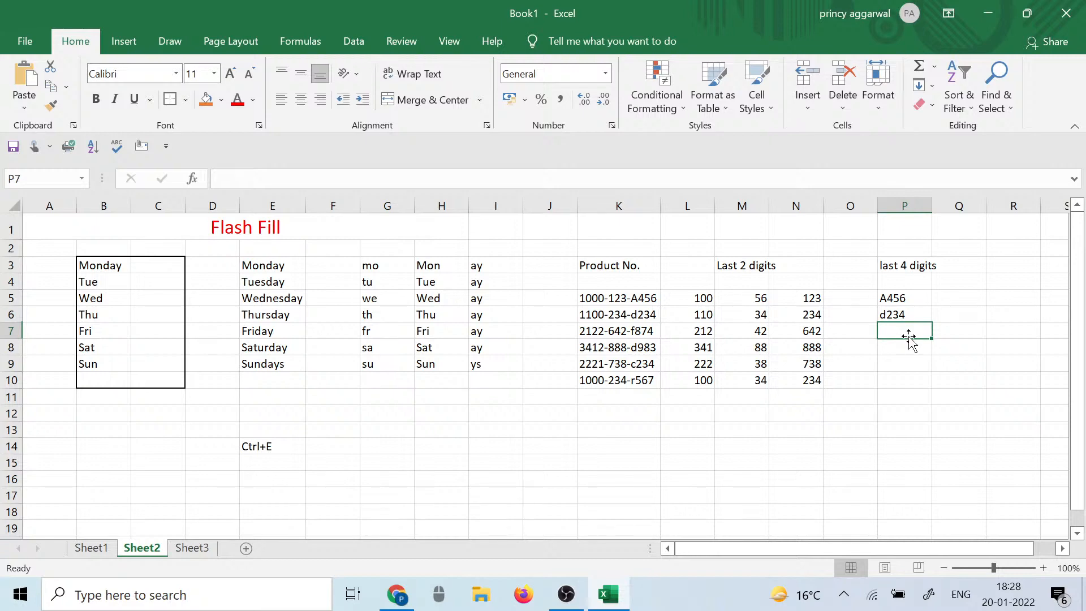
key("ctrl+e")
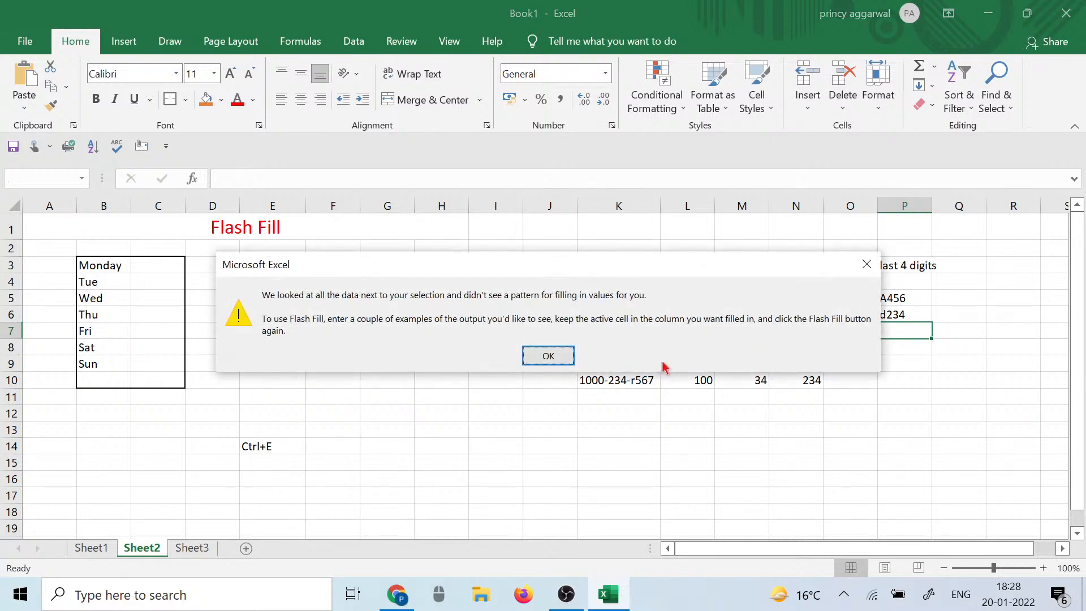
left_click(551, 356)
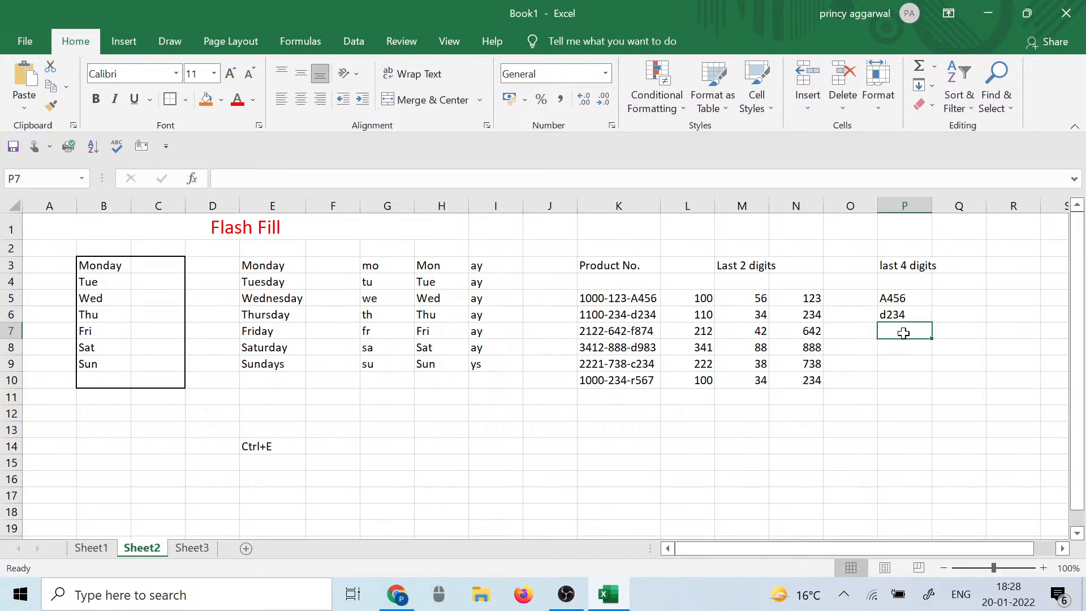
Step: Try Flash Fill in P8 with f874 added as a third example in P7, and clear P5 to P8
type("f")
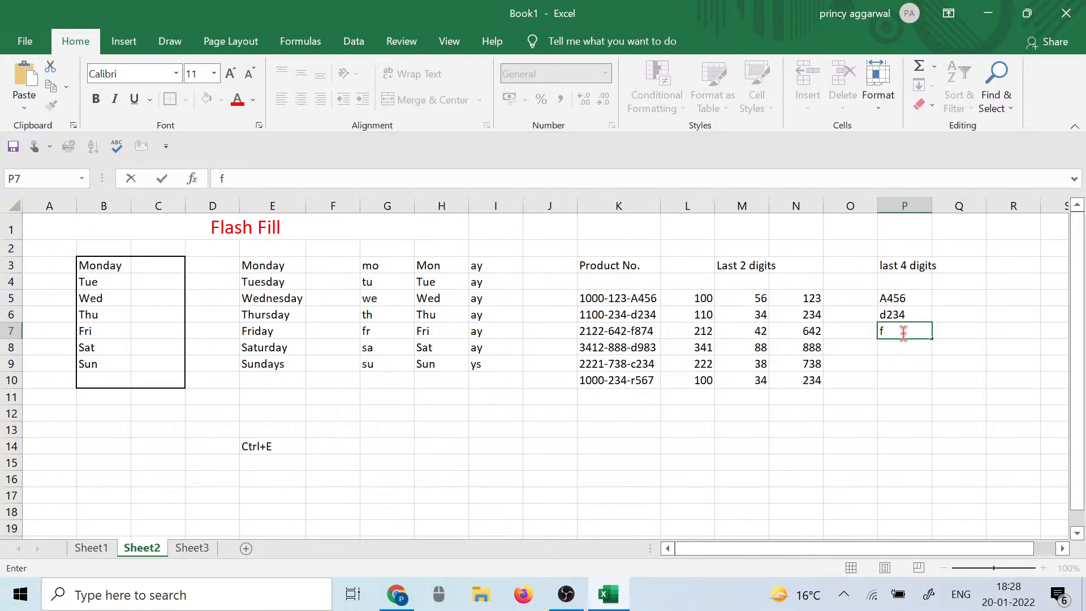
type("874")
left_click(912, 347)
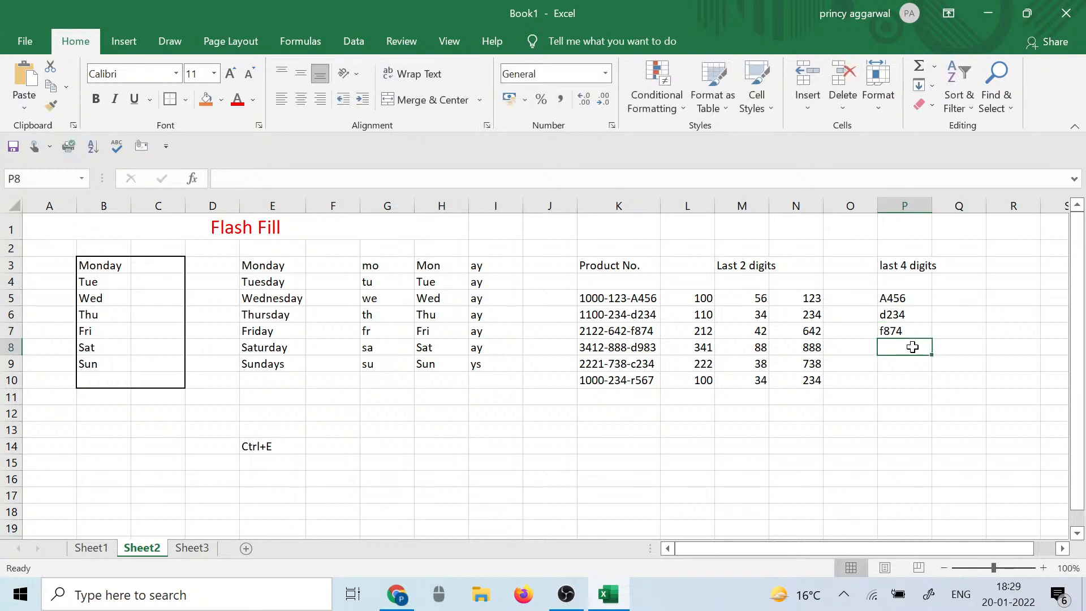
key("ctrl+e")
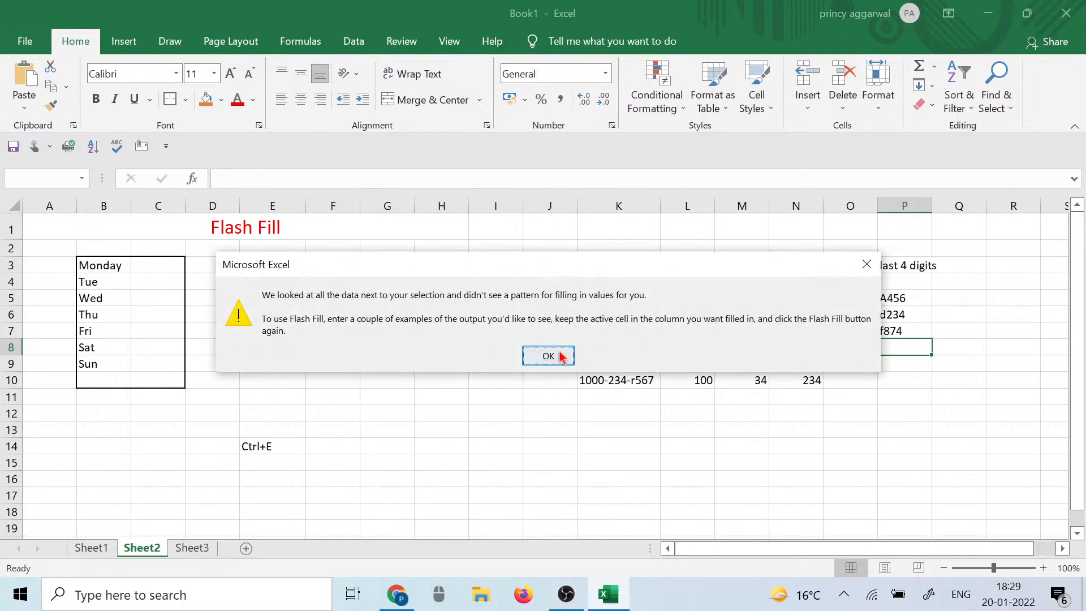
left_click(548, 355)
left_click_drag(902, 293, 902, 349)
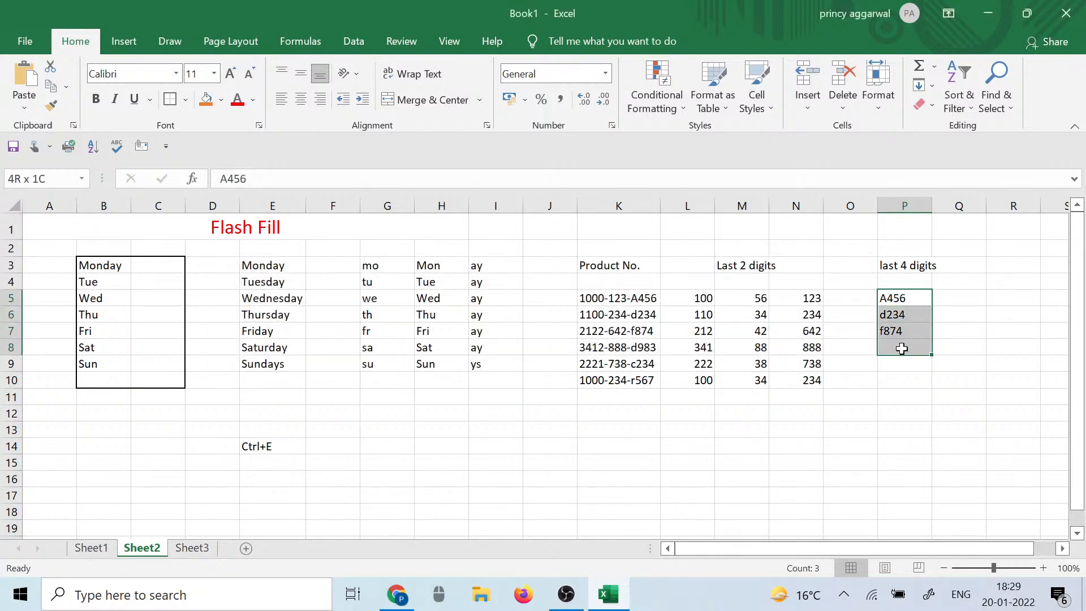
key("Delete")
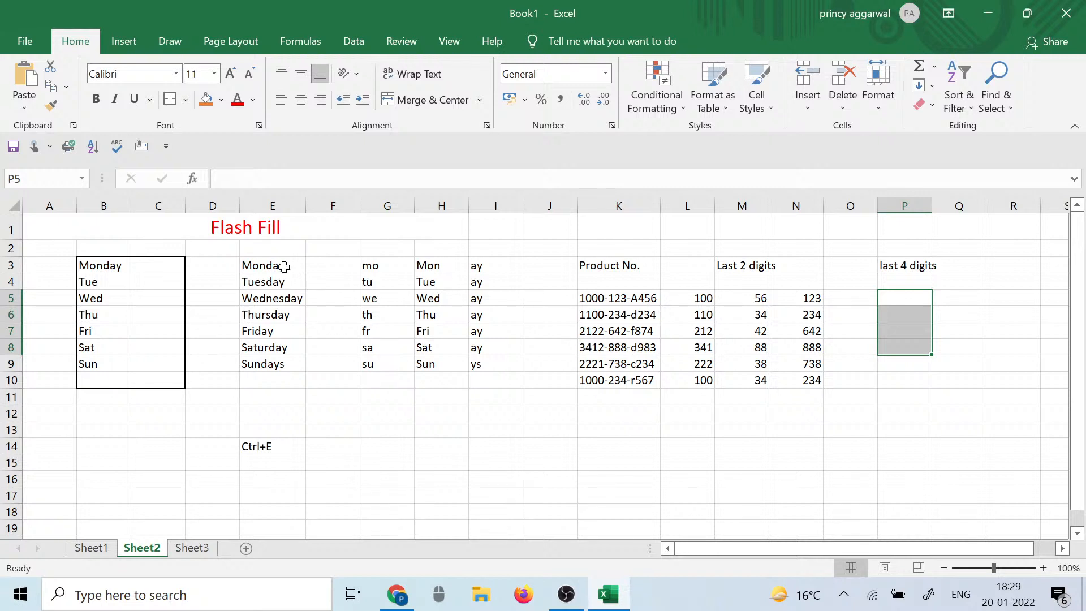
Step: Review the extracted parts in columns G to I beside the day names and in columns L to N beside the product numbers
left_click_drag(284, 266, 281, 346)
left_click_drag(383, 266, 387, 315)
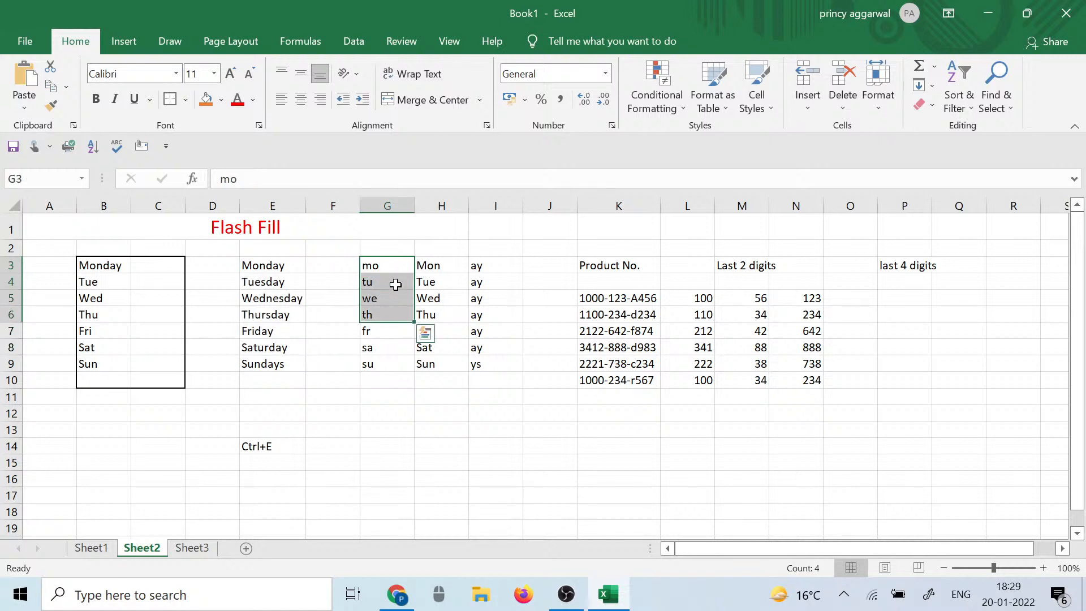
left_click_drag(428, 265, 447, 300)
left_click_drag(478, 265, 493, 380)
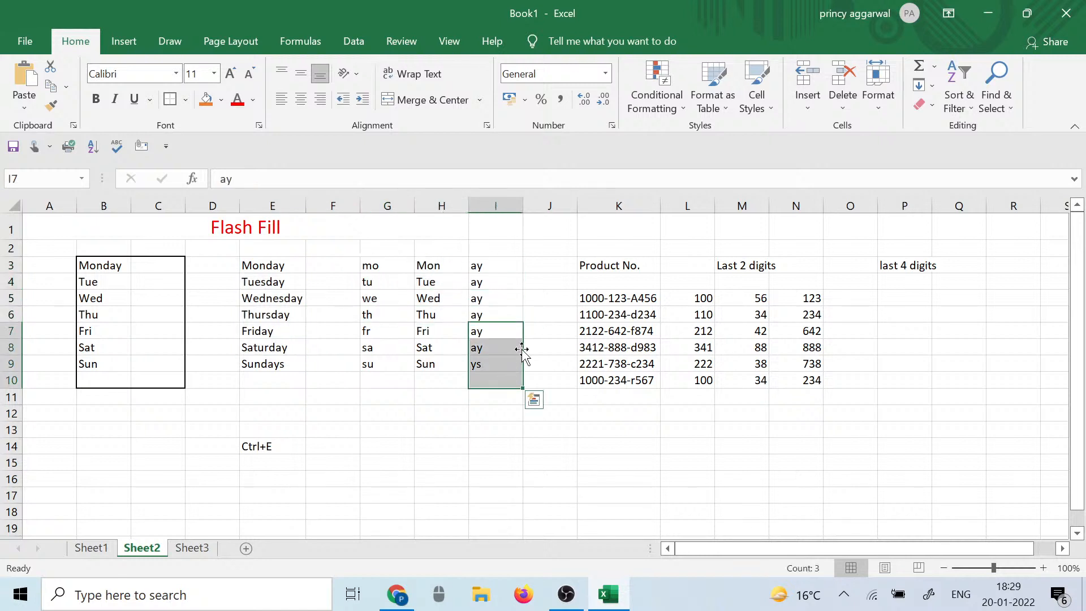
left_click(589, 293)
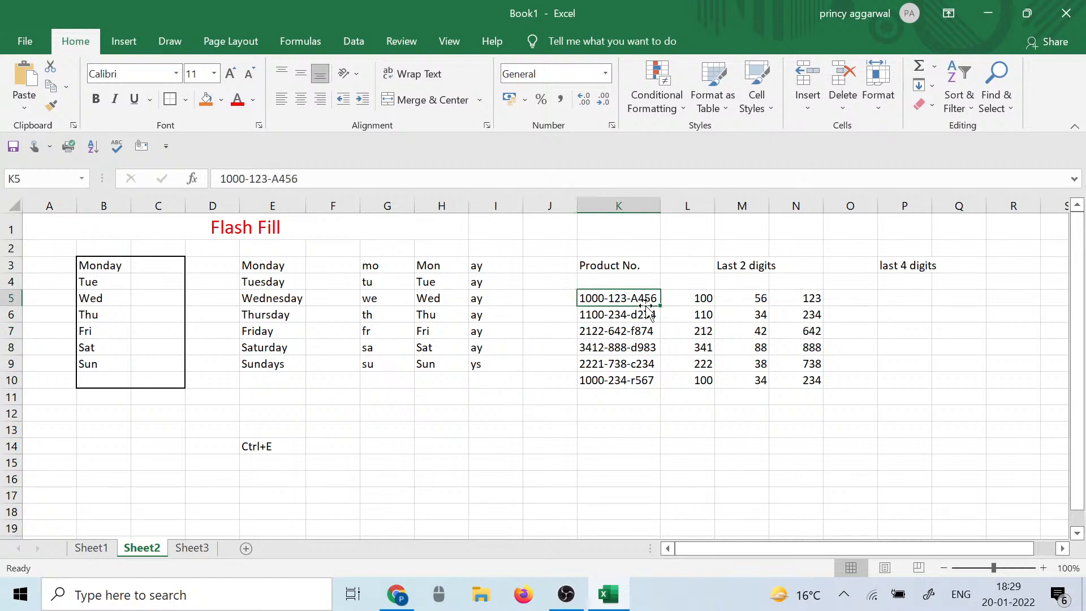
left_click_drag(687, 298, 686, 381)
left_click_drag(732, 298, 745, 380)
left_click(814, 286)
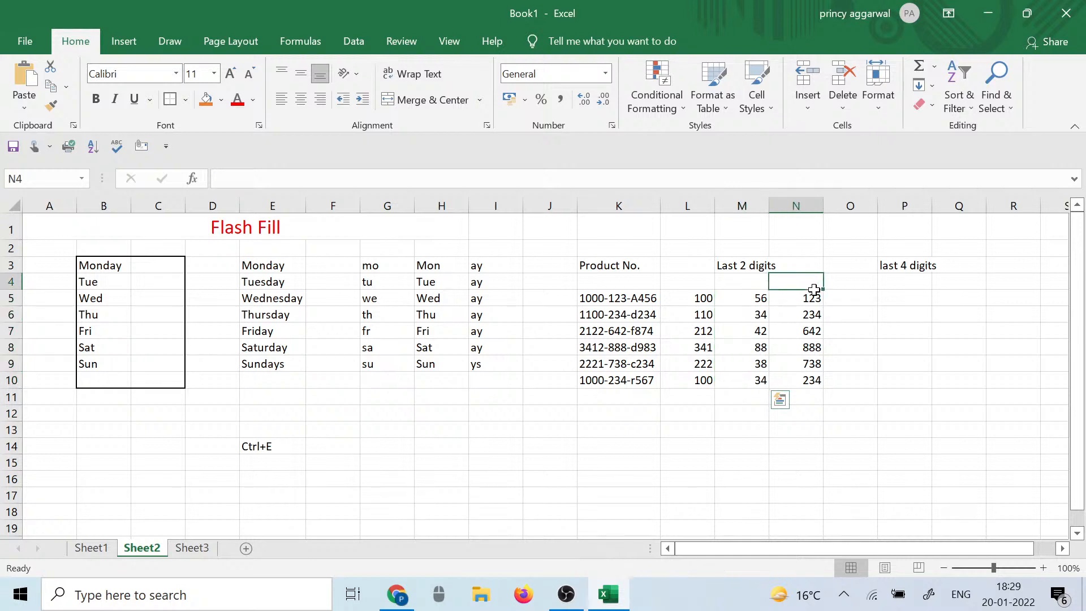
left_click_drag(814, 290, 815, 399)
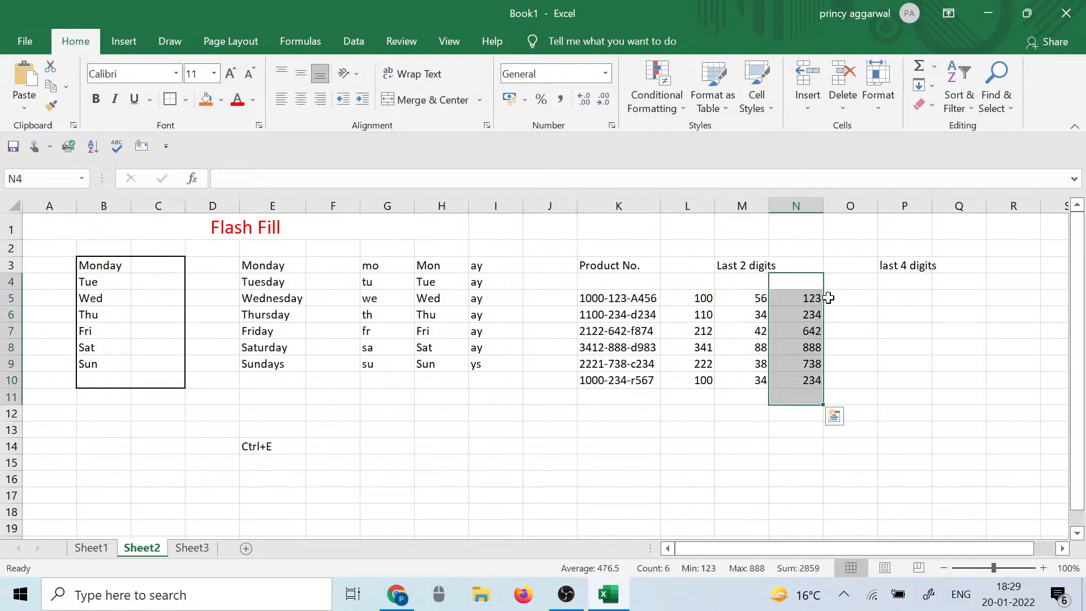
Step: Change the heading in P3 to "last 3 digits"
double_click(902, 265)
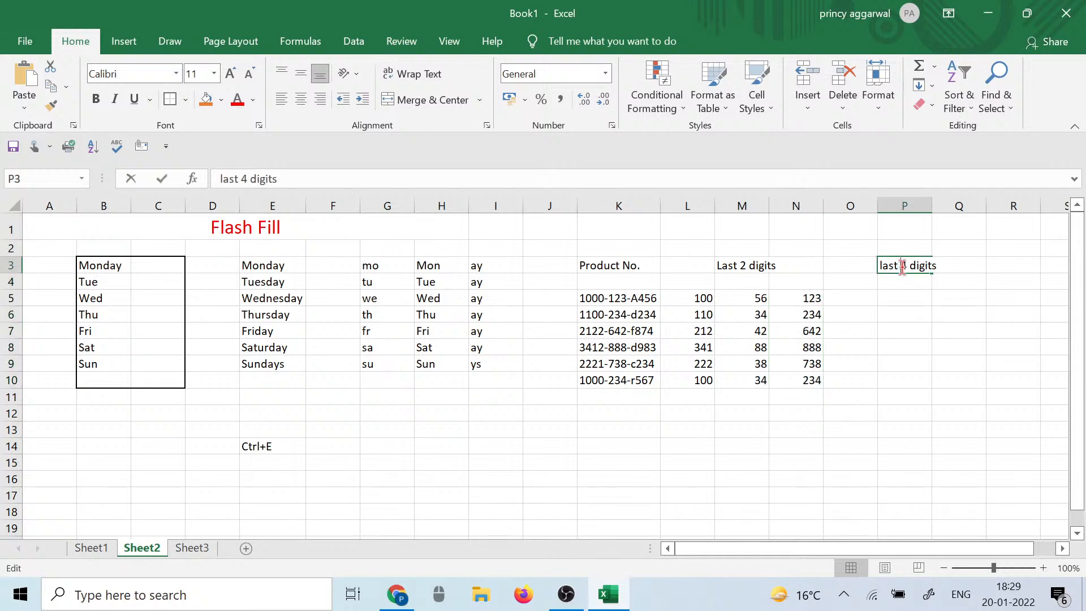
key("BackSpace")
type("3")
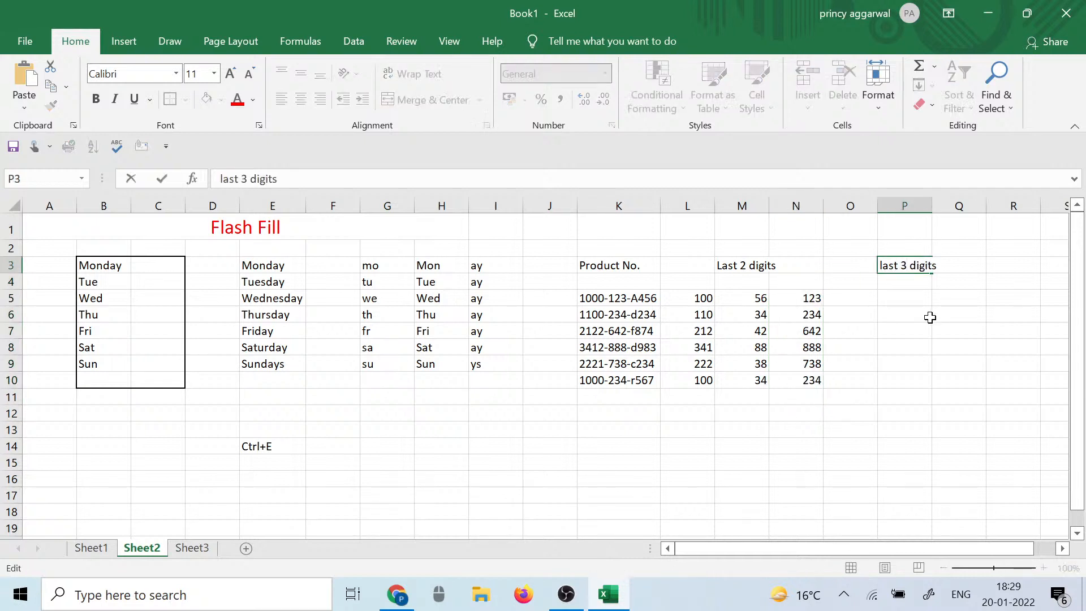
Step: Enter 456 in P5 and 234 in P6 as examples of the last three product digits
left_click(916, 297)
type("45")
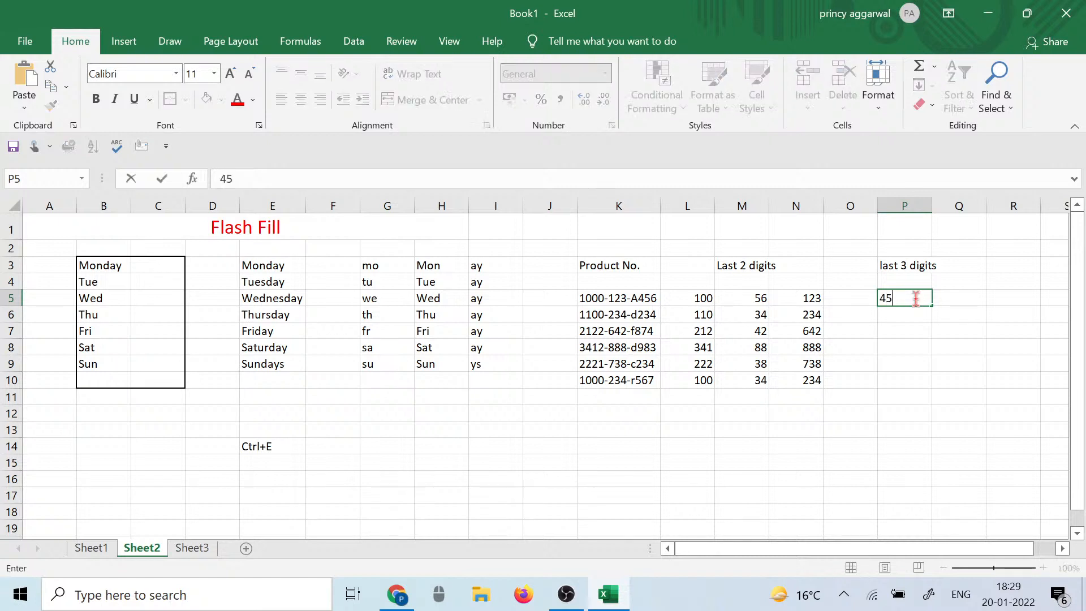
type("6")
left_click(895, 312)
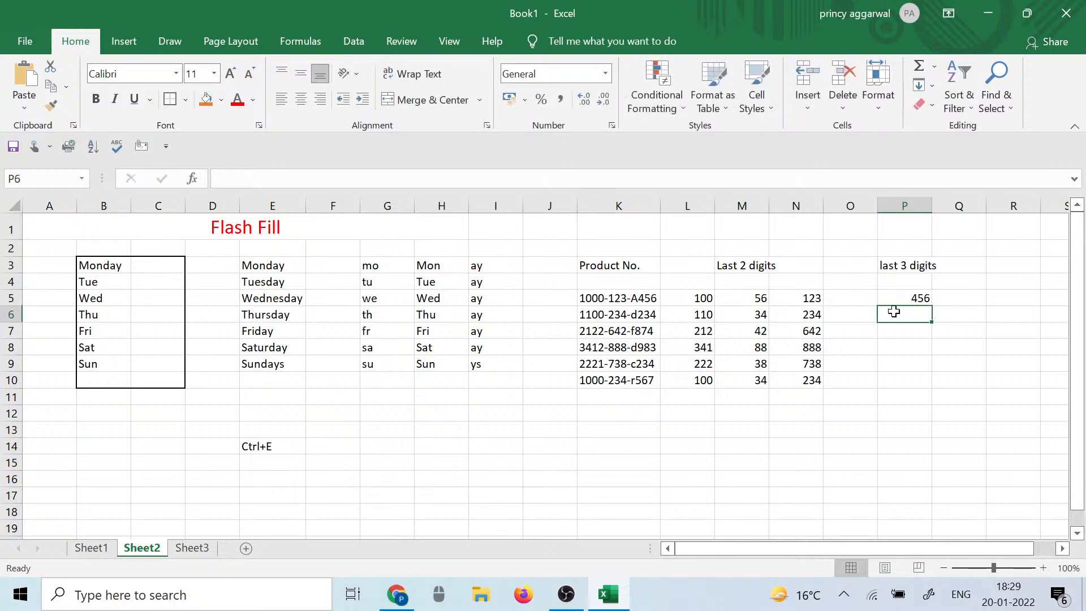
type("234")
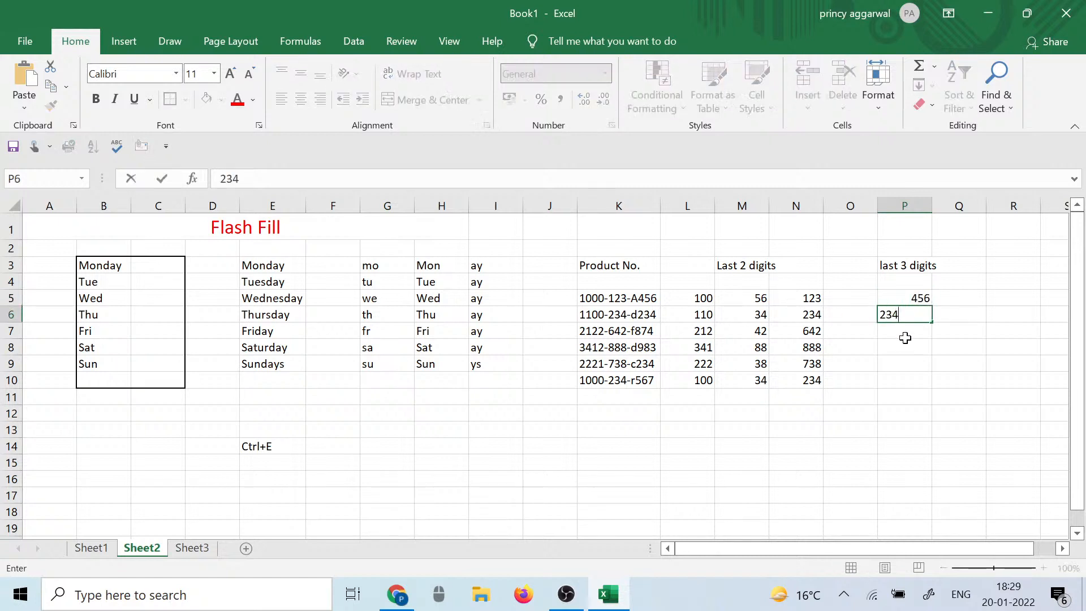
left_click(904, 335)
left_click_drag(634, 294, 639, 375)
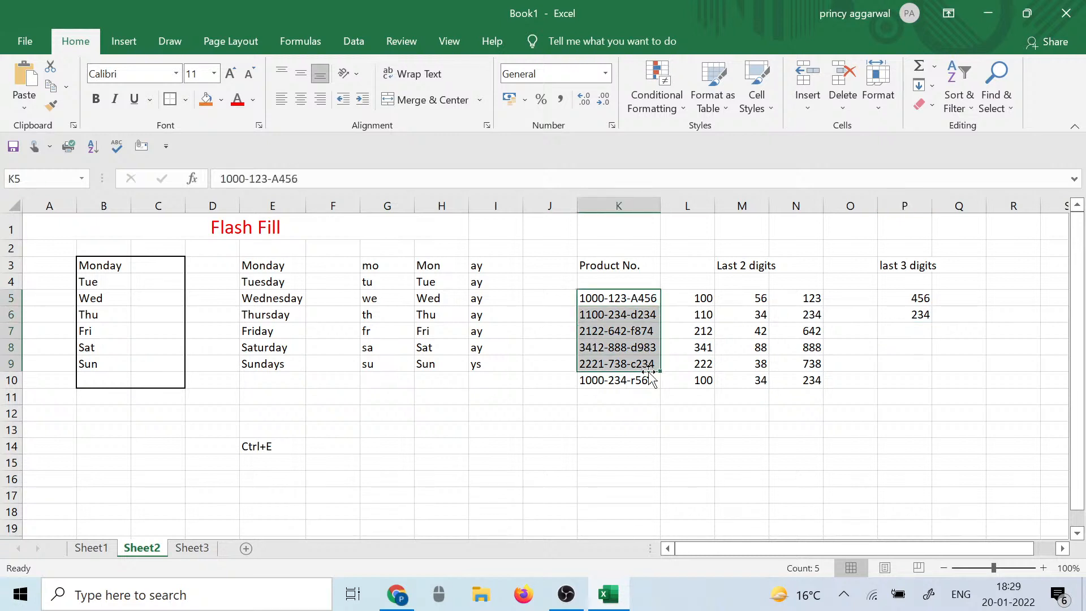
left_click(651, 430)
left_click(625, 444)
type("trim")
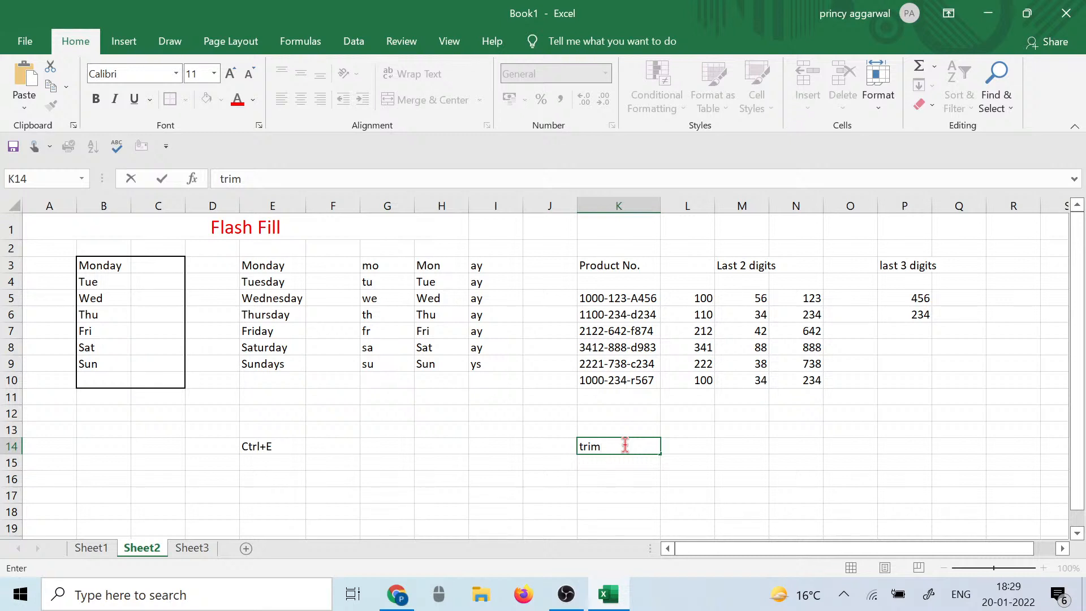
key("BackSpace")
key("BackSpace")
key("BackSpace")
key("BackSpace")
Step: Try to Flash Fill the last three product digits from P7 down
left_click(908, 327)
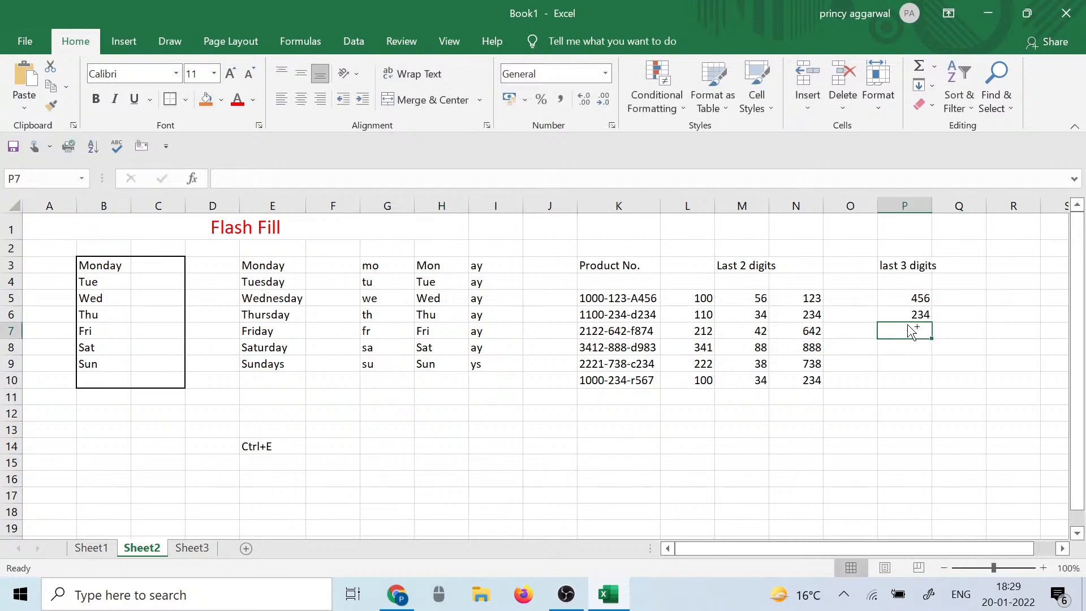
key("ctrl+e")
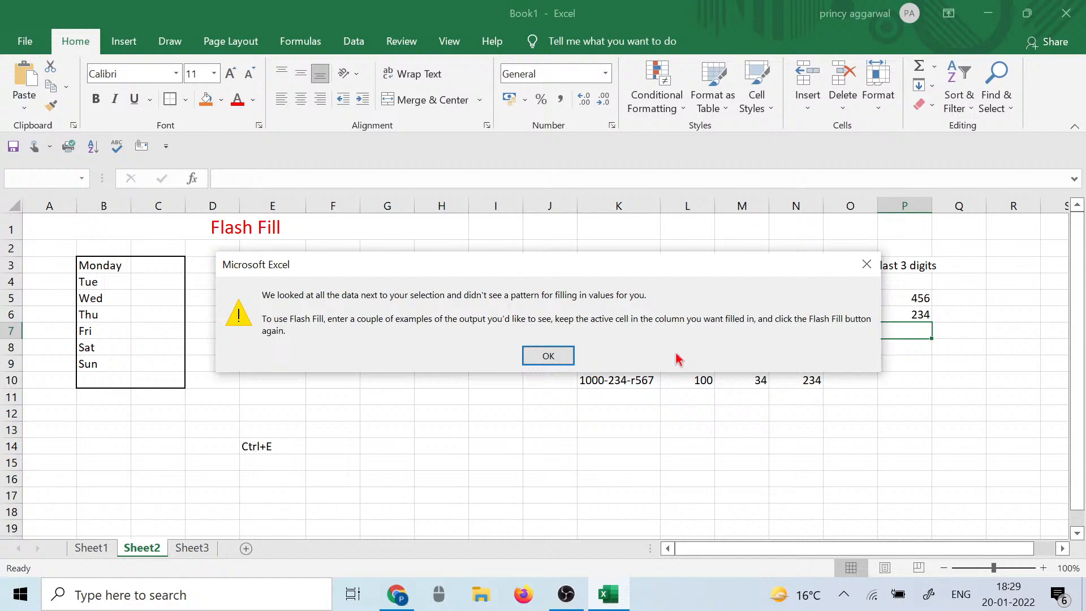
left_click(551, 356)
left_click(925, 346)
left_click(919, 311)
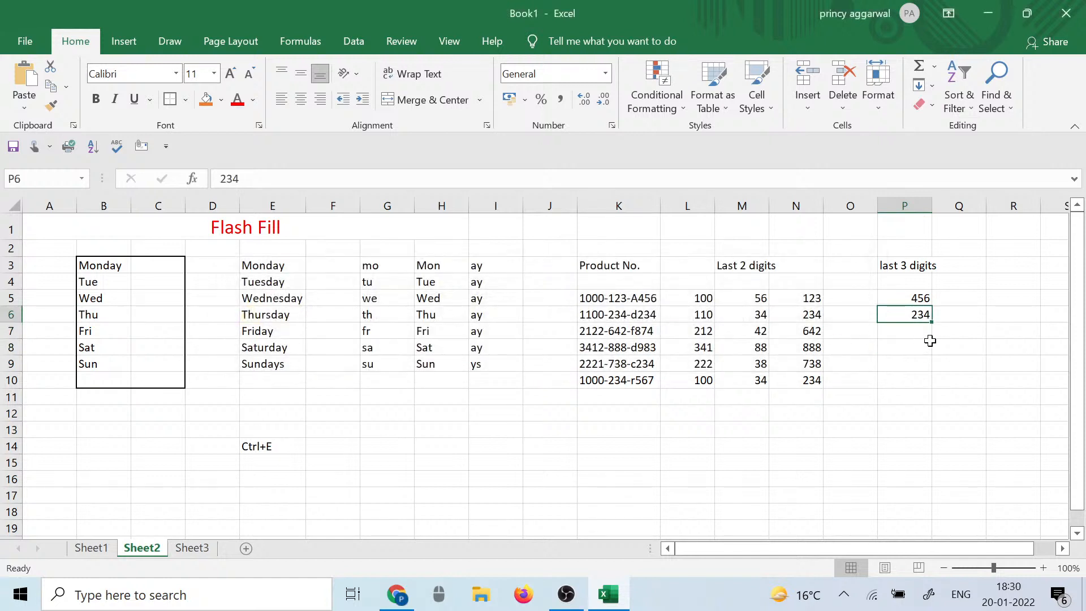
Step: Change the example in P5 to 123 and try to Flash Fill column P from P7 down
left_click(925, 296)
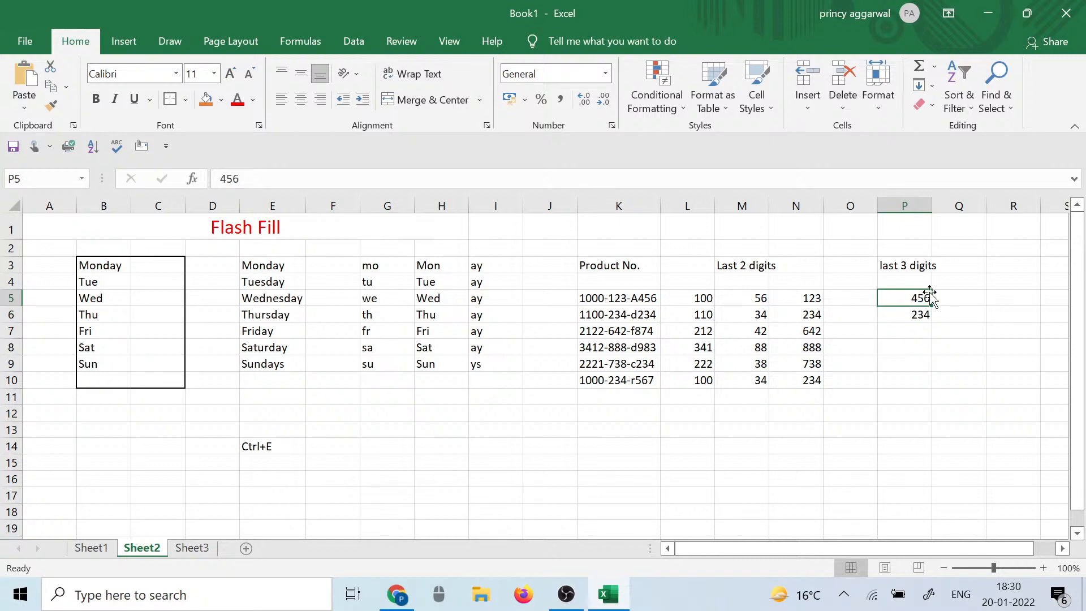
type("123")
left_click(903, 331)
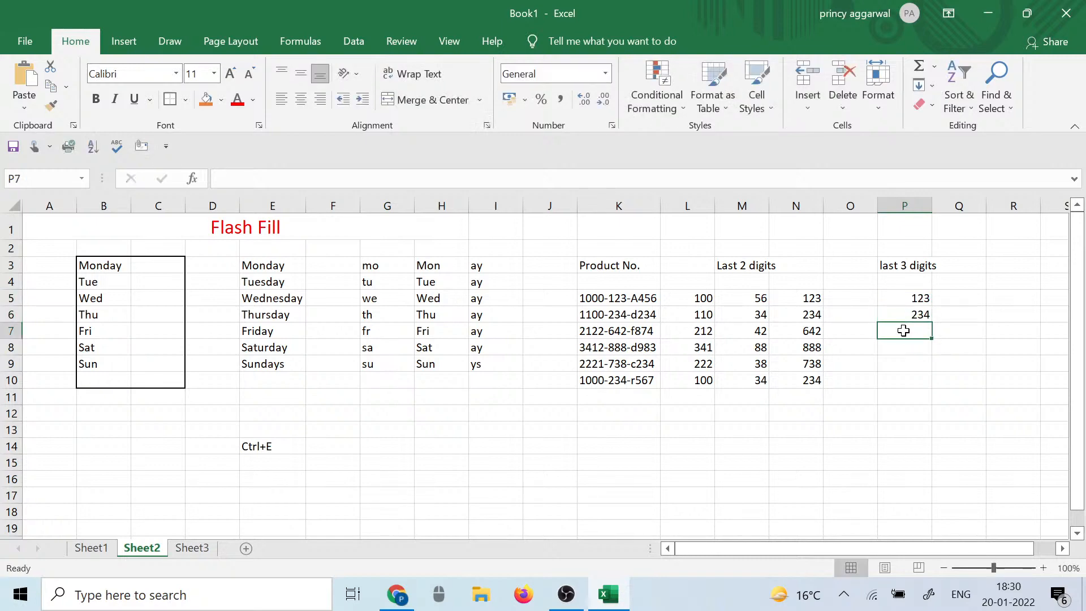
key("ctrl+e")
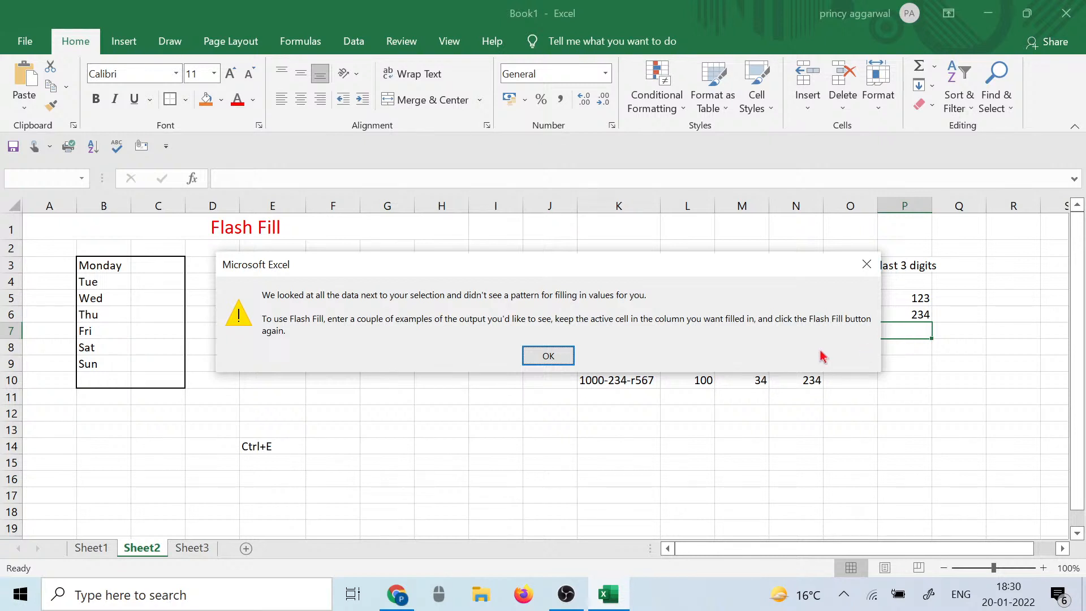
left_click(548, 355)
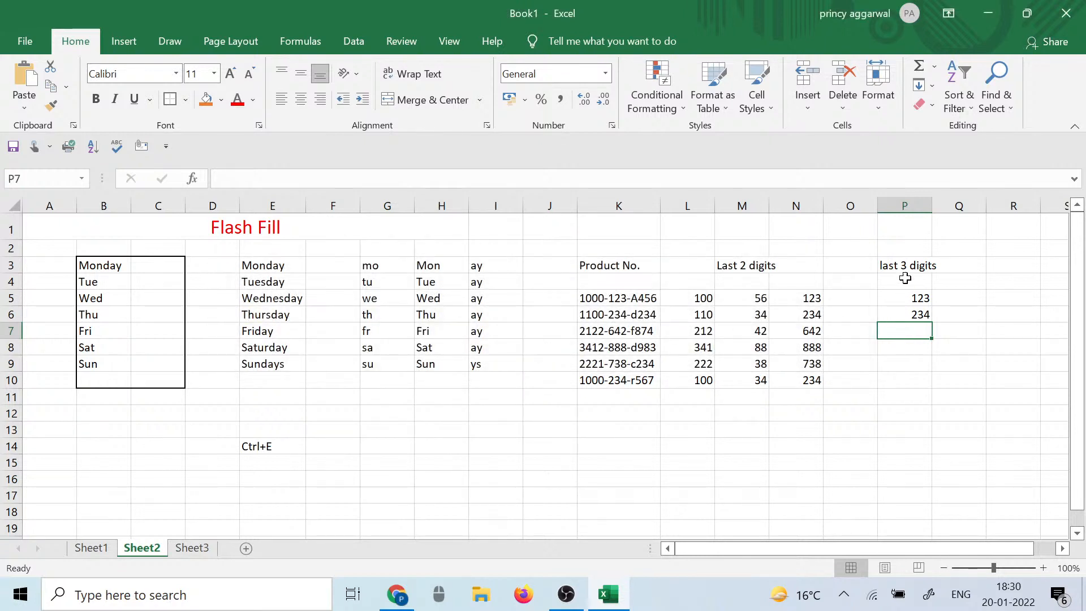
Step: Clear the "last 3 digits" heading and the example values below it in column P
left_click_drag(905, 248, 923, 340)
key("Delete")
Step: Enter 456 in O5 and 234 in O6 as examples, and Flash Fill column O from O7 down
left_click(852, 298)
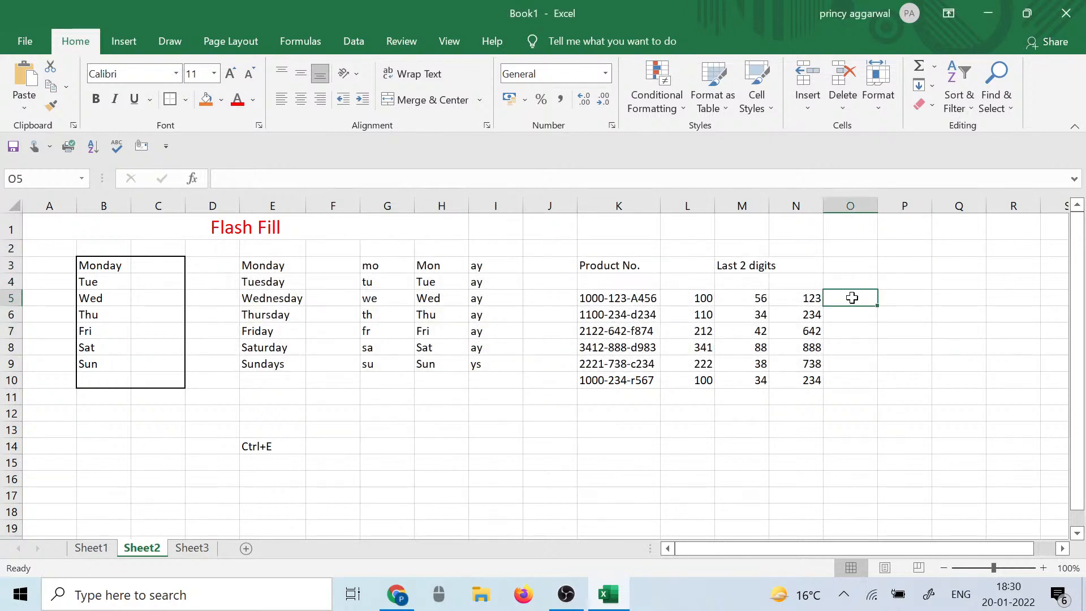
type("123")
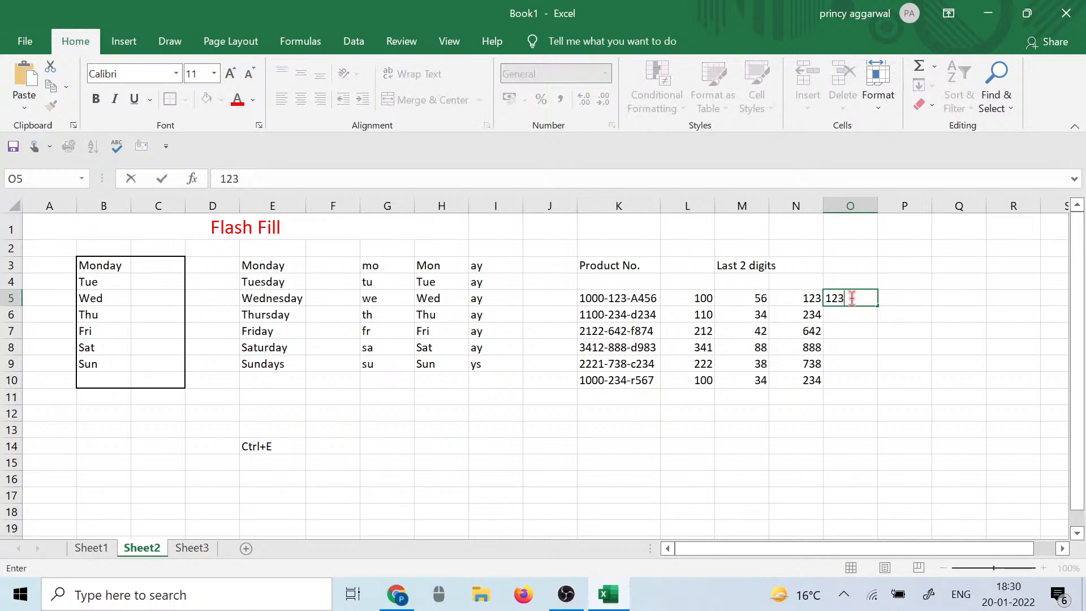
key("Return")
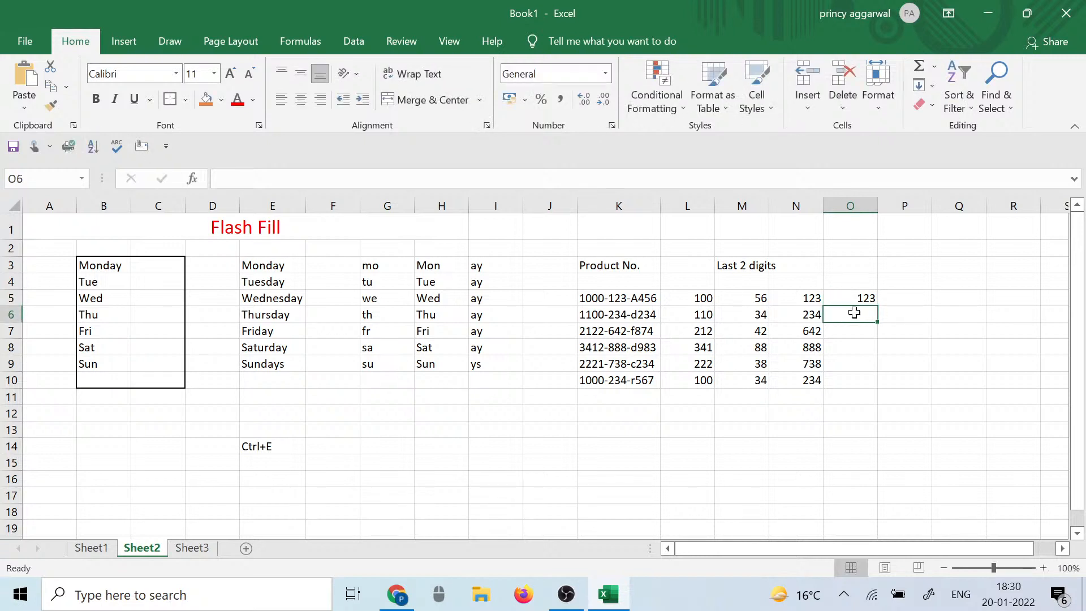
left_click(868, 296)
type("456")
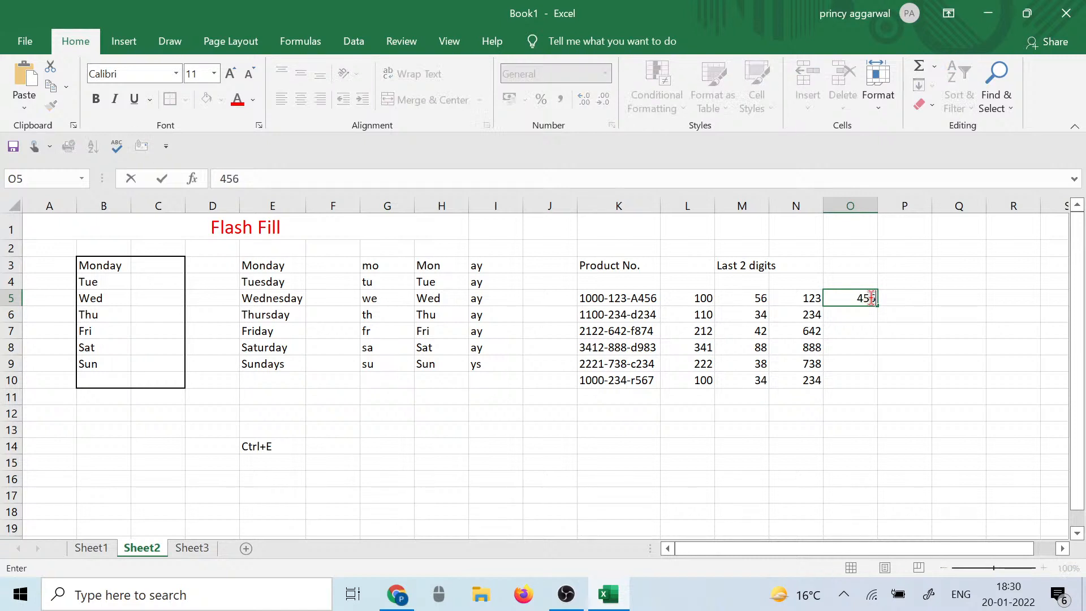
left_click(859, 312)
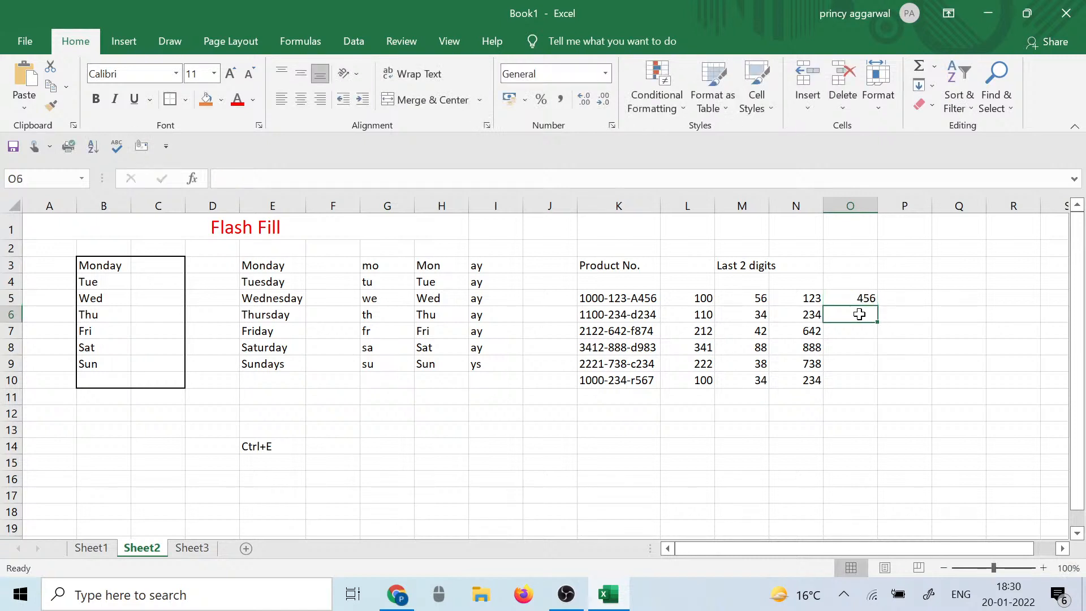
type("234")
left_click(862, 333)
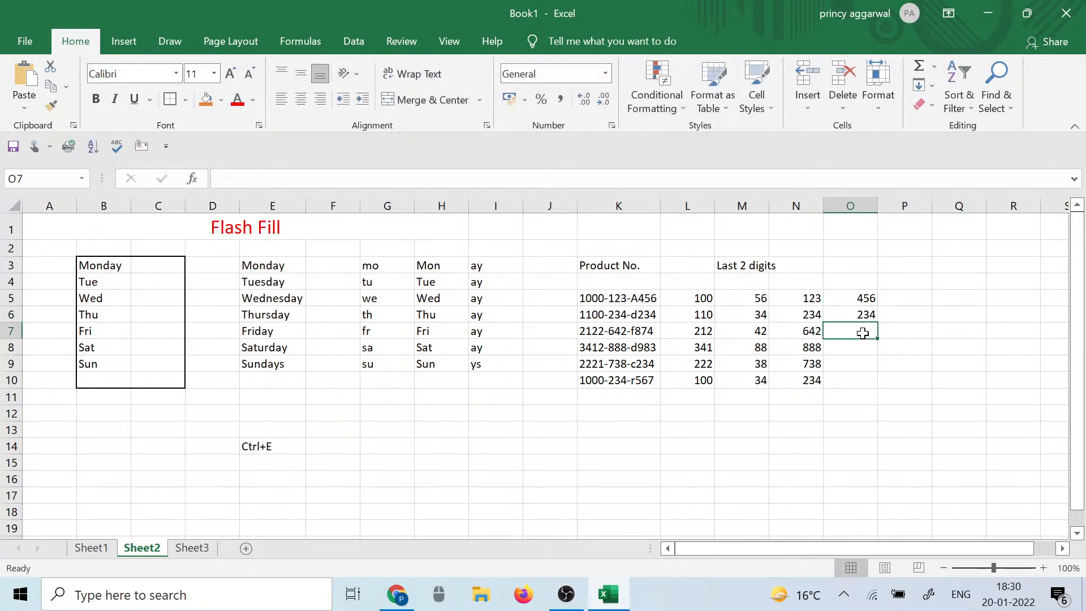
key("ctrl+e")
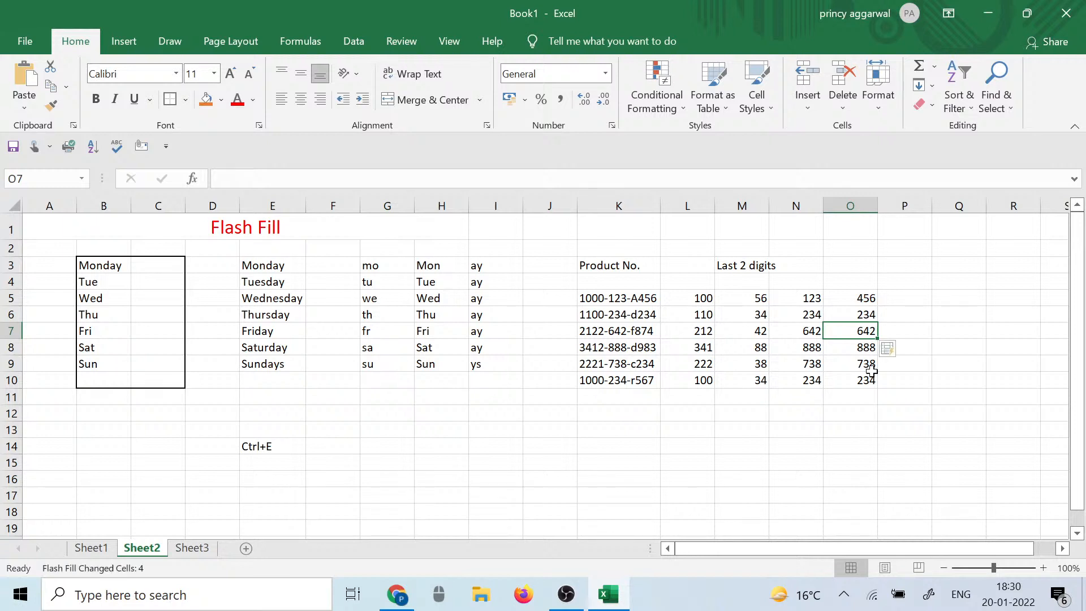
left_click(859, 396)
Step: Enter a456 in P5 and d234 in P6 as examples, and Flash Fill the product codes' last part from P7 down
left_click(902, 300)
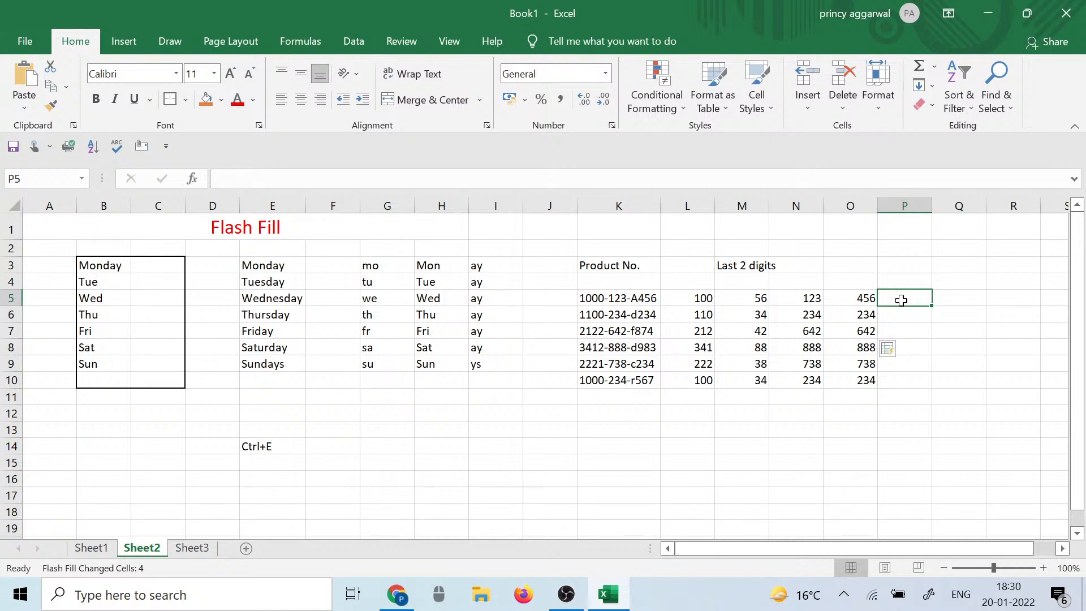
type("a456")
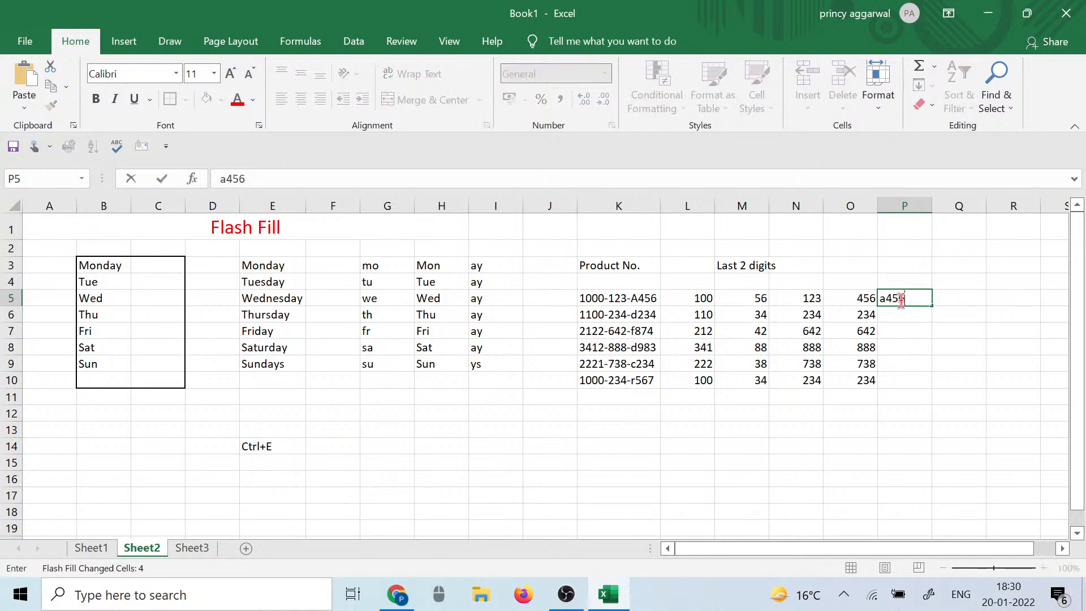
left_click(909, 310)
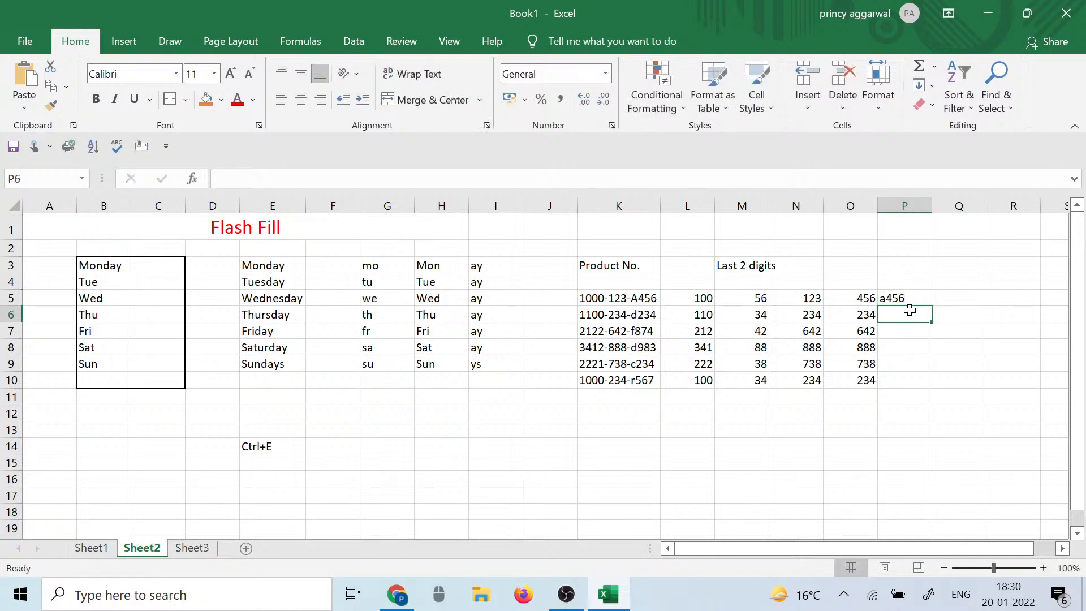
type("d234")
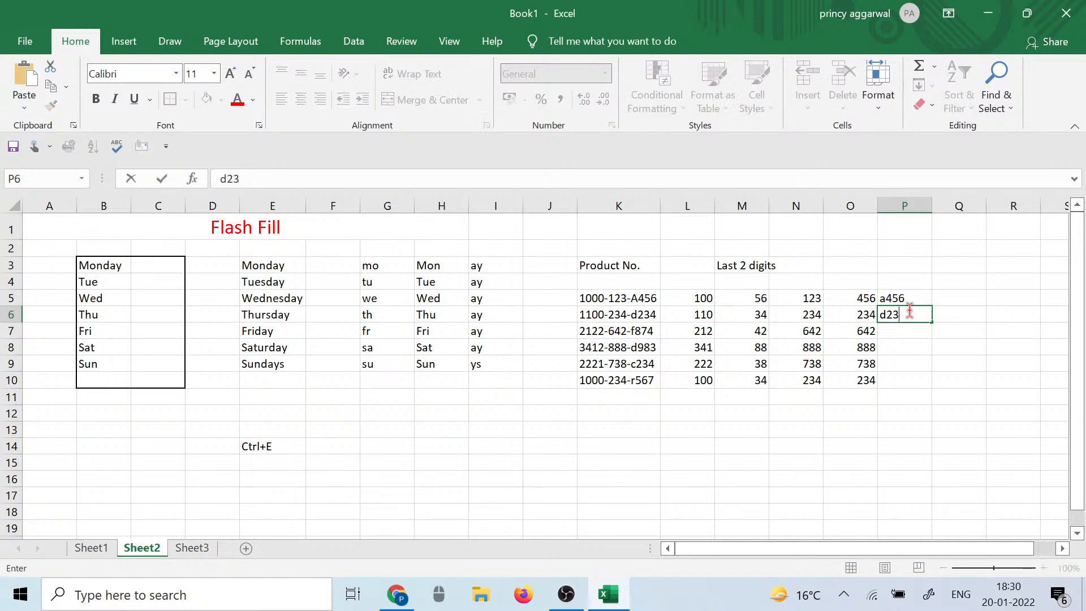
left_click(910, 330)
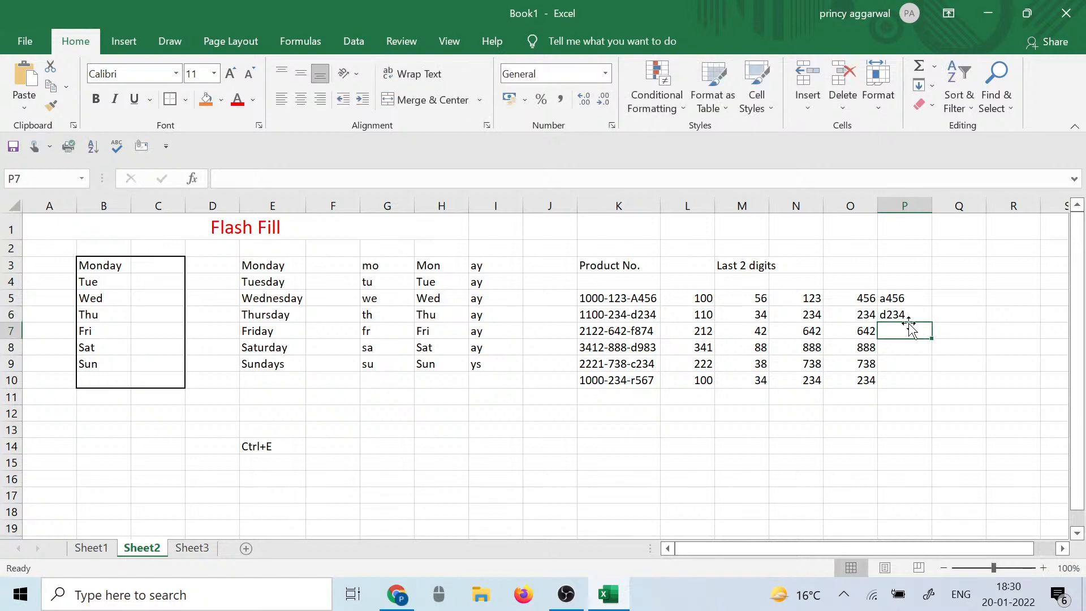
key("ctrl+e")
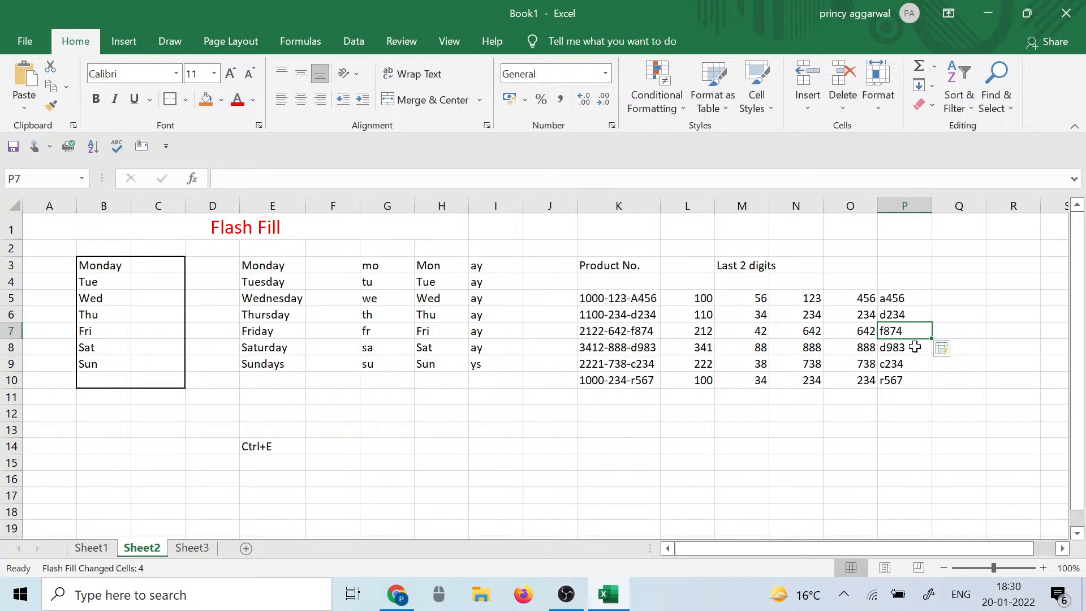
Step: Compare the extracted parts in columns N to P with the product numbers in column K
left_click(923, 298)
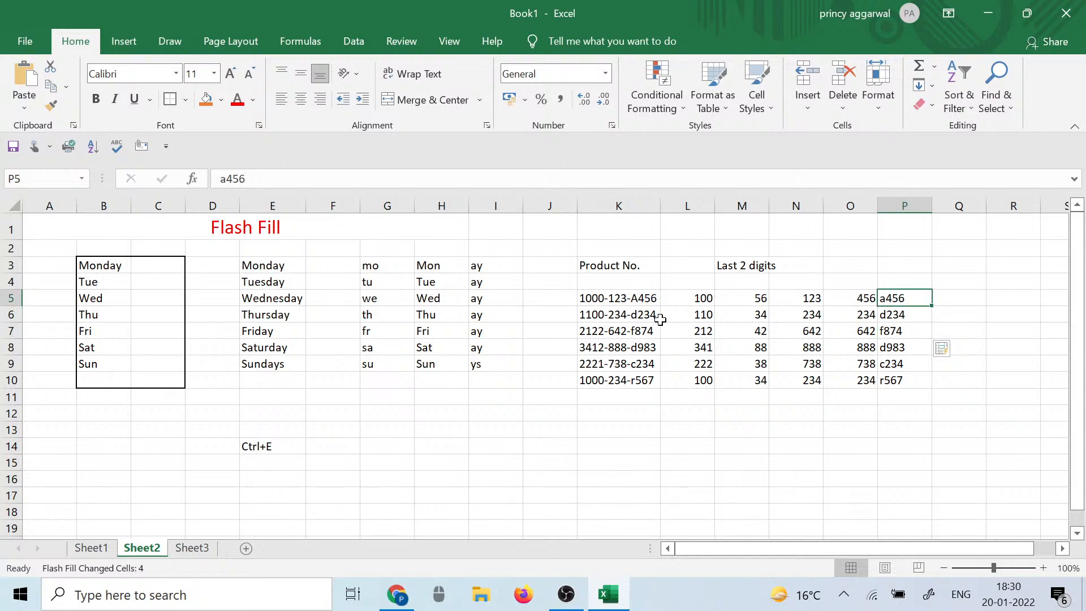
left_click(965, 266)
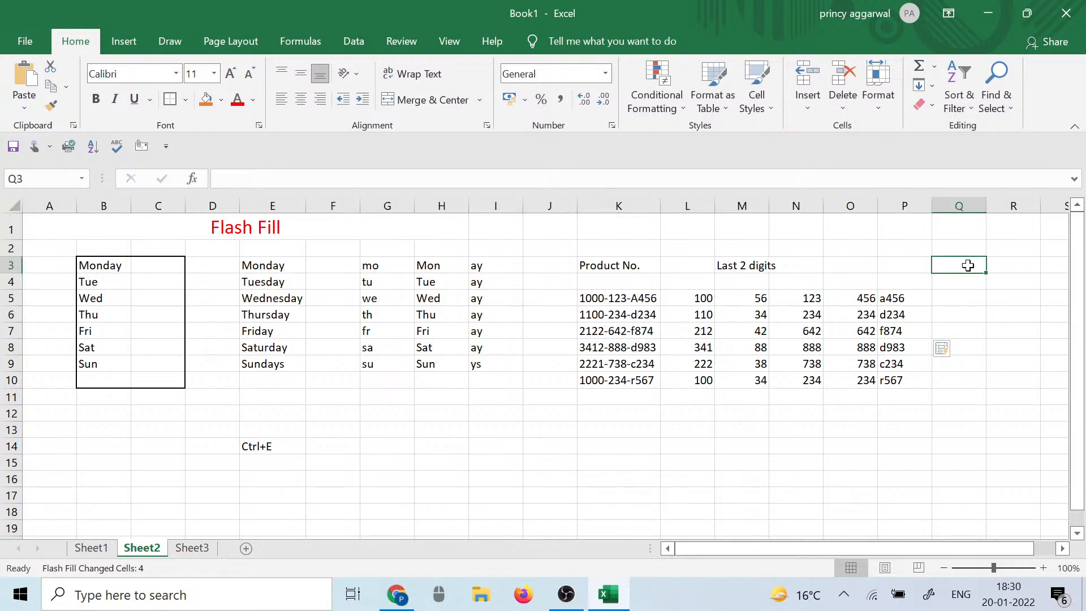
left_click(968, 321)
left_click(954, 298)
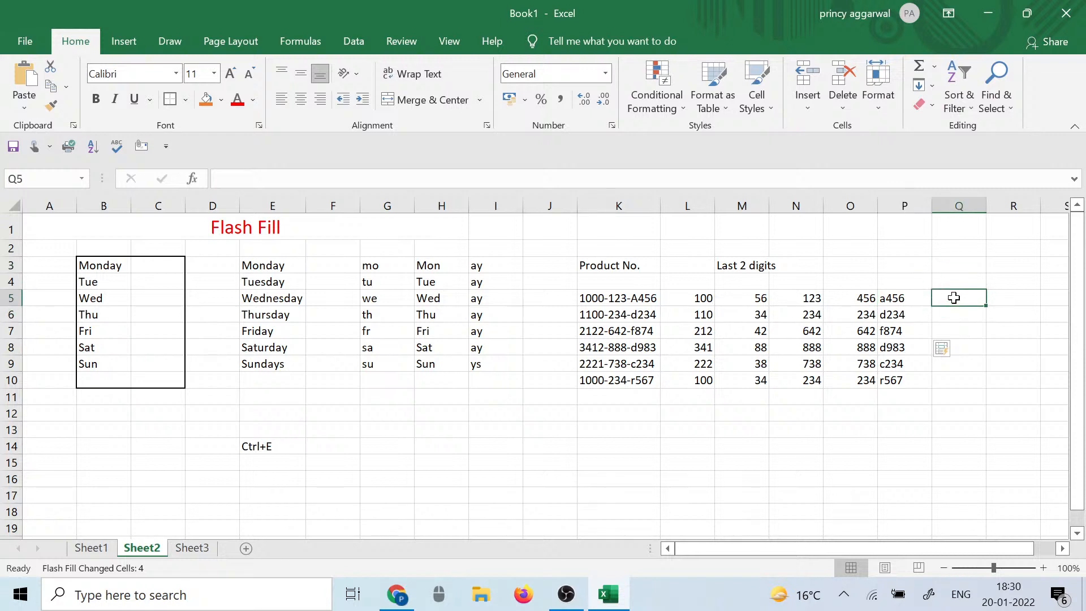
left_click_drag(899, 295, 942, 417)
left_click(889, 461)
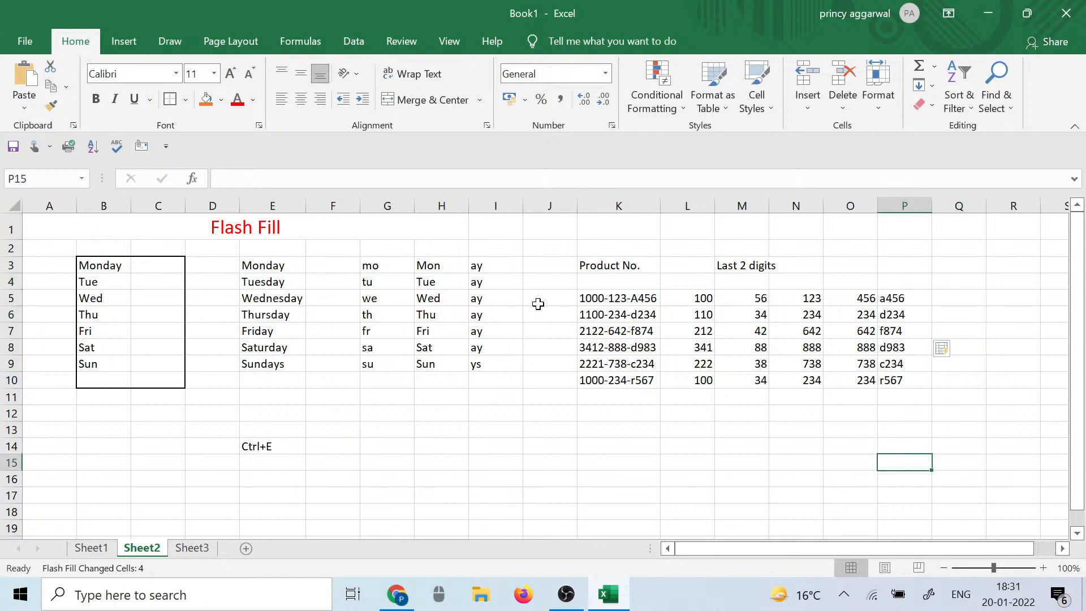
left_click_drag(883, 233, 932, 395)
left_click_drag(585, 298, 616, 385)
left_click(797, 331)
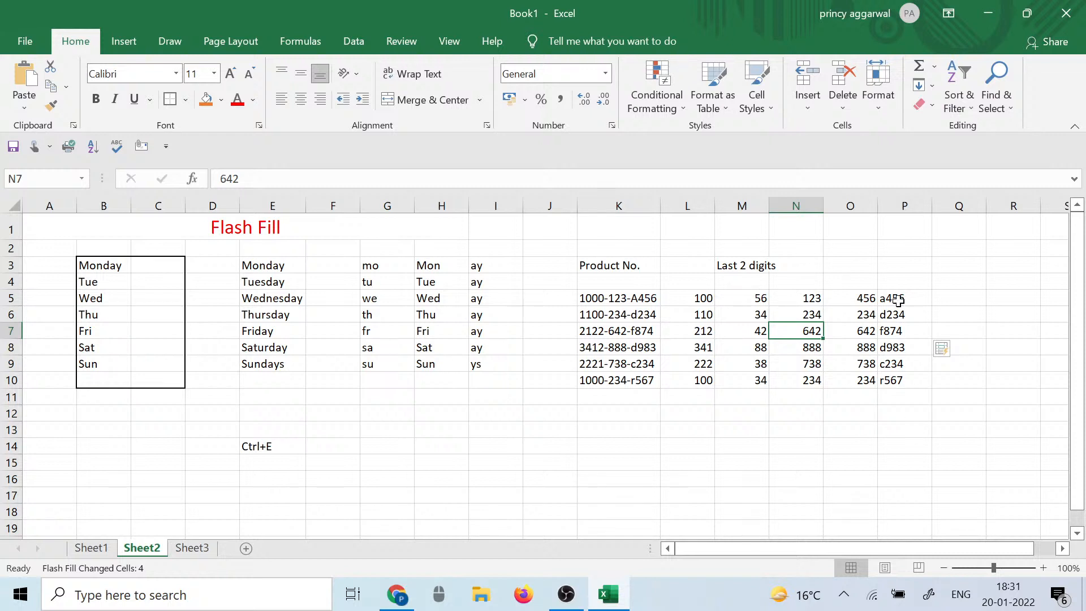
left_click_drag(923, 282, 993, 381)
left_click(920, 381)
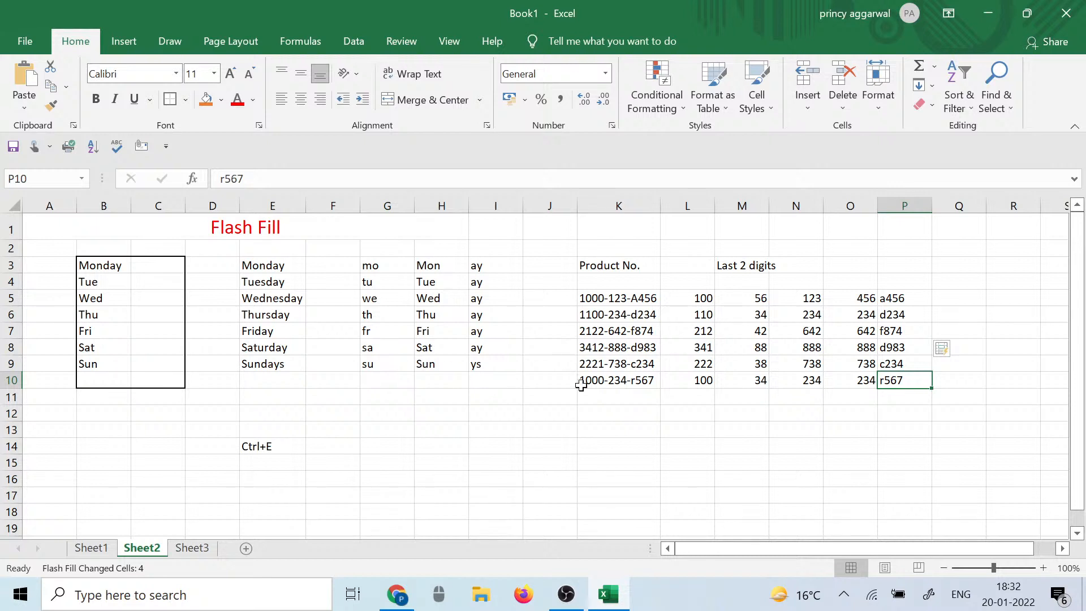
Step: Switch to Sheet3 and examine the list of available logical functions
left_click(200, 549)
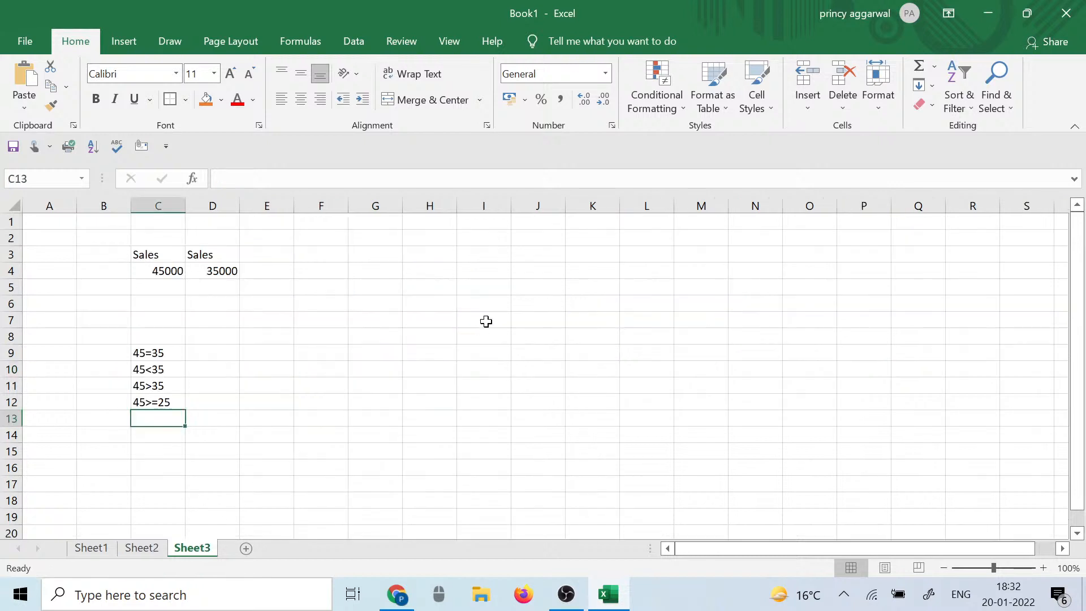
left_click(483, 290)
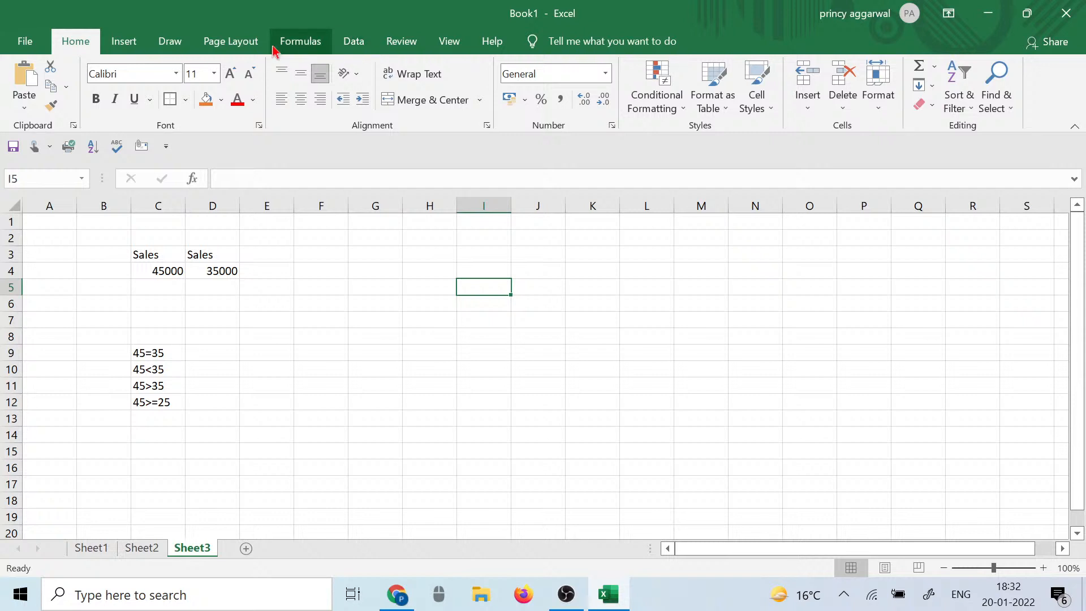
left_click(302, 54)
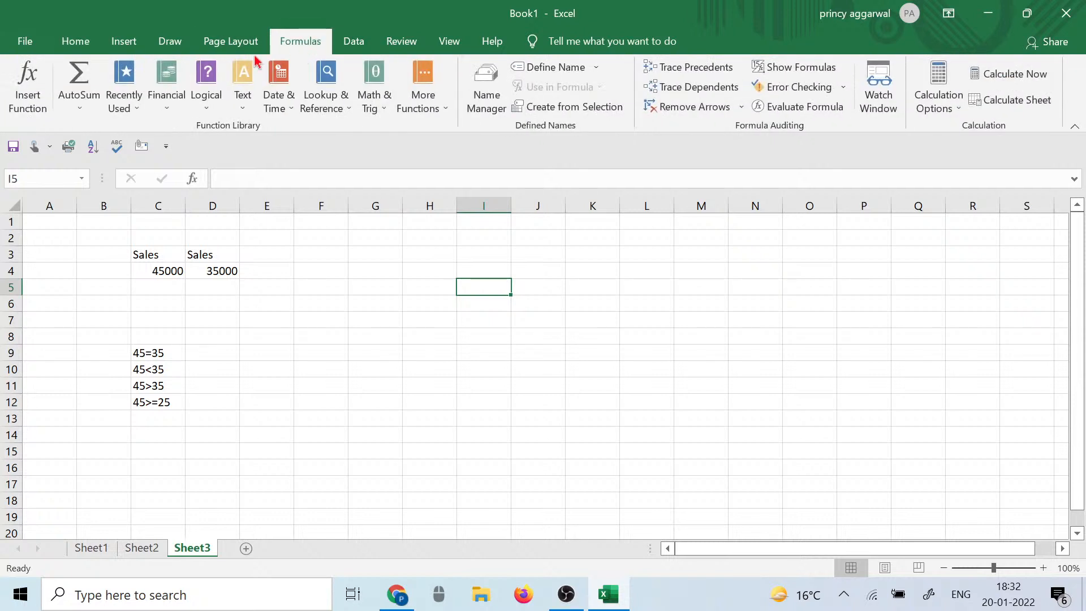
left_click(207, 84)
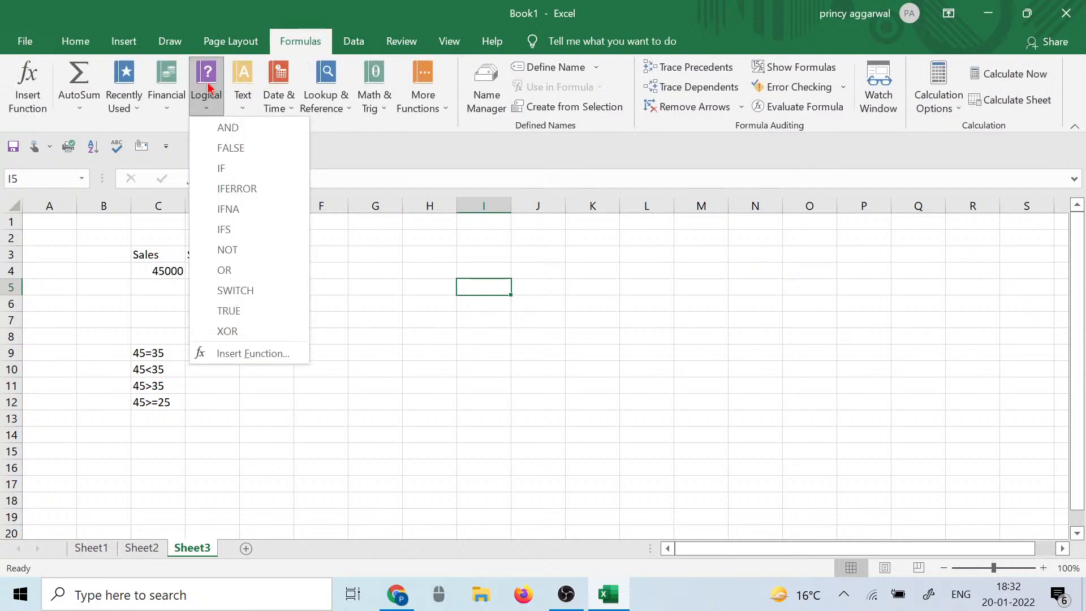
left_click(426, 326)
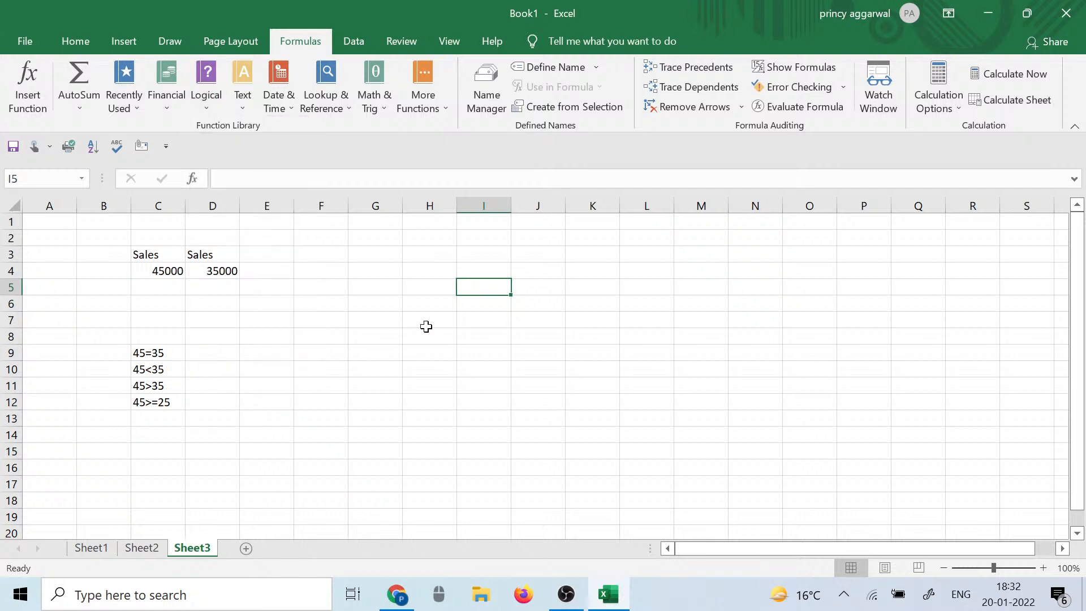
Step: Select H4 and examine the functions offered under AutoSum
key("Left")
key("Up")
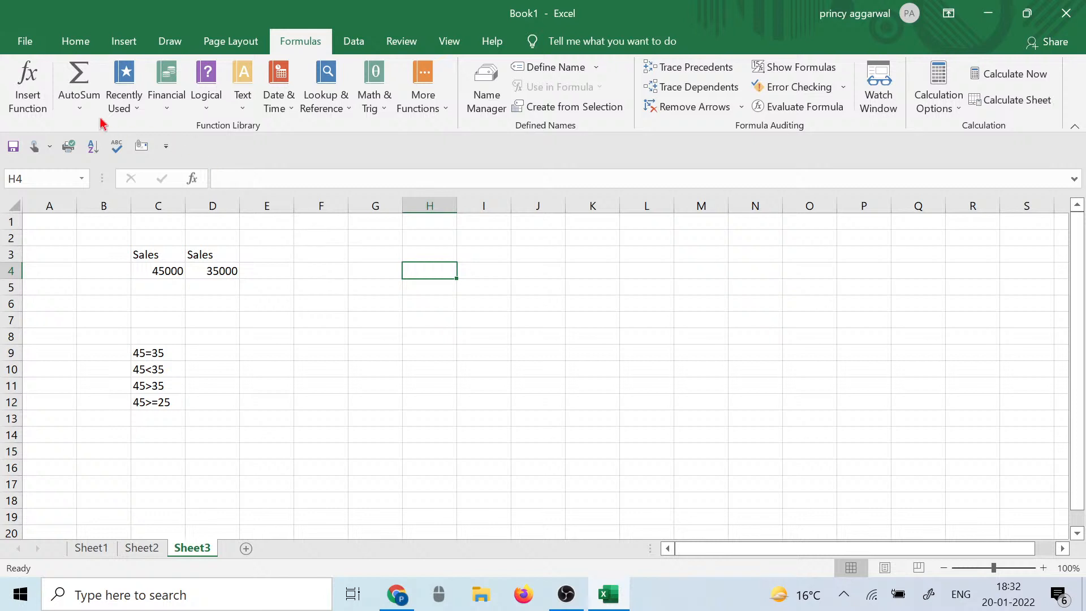
left_click(78, 108)
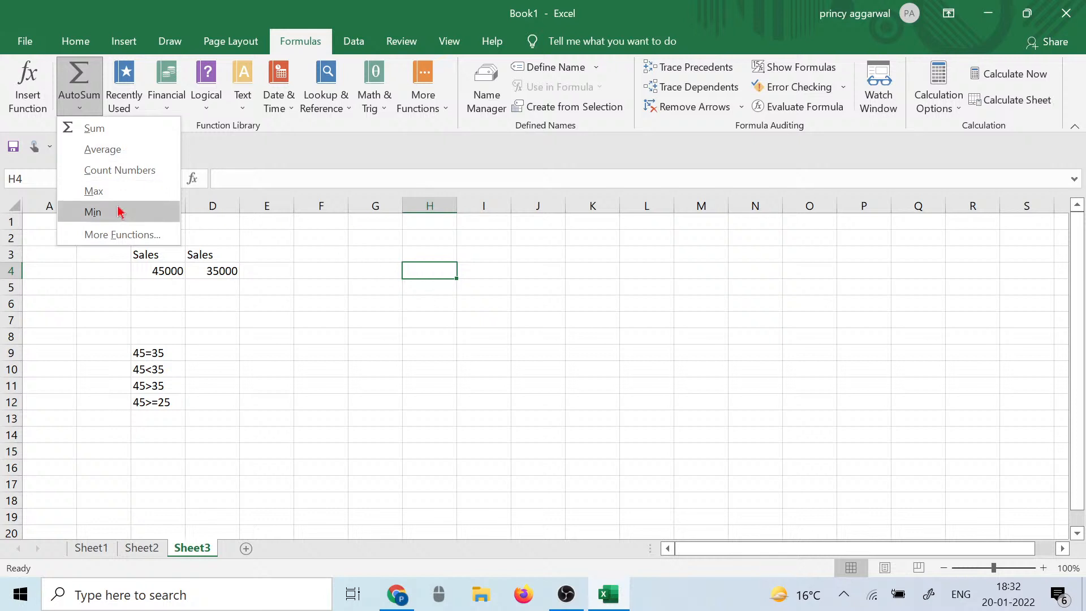
Step: Enter the sample numbers 34 in H4, 34 in H5, 45 in I6 and 65 in I5
left_click(441, 276)
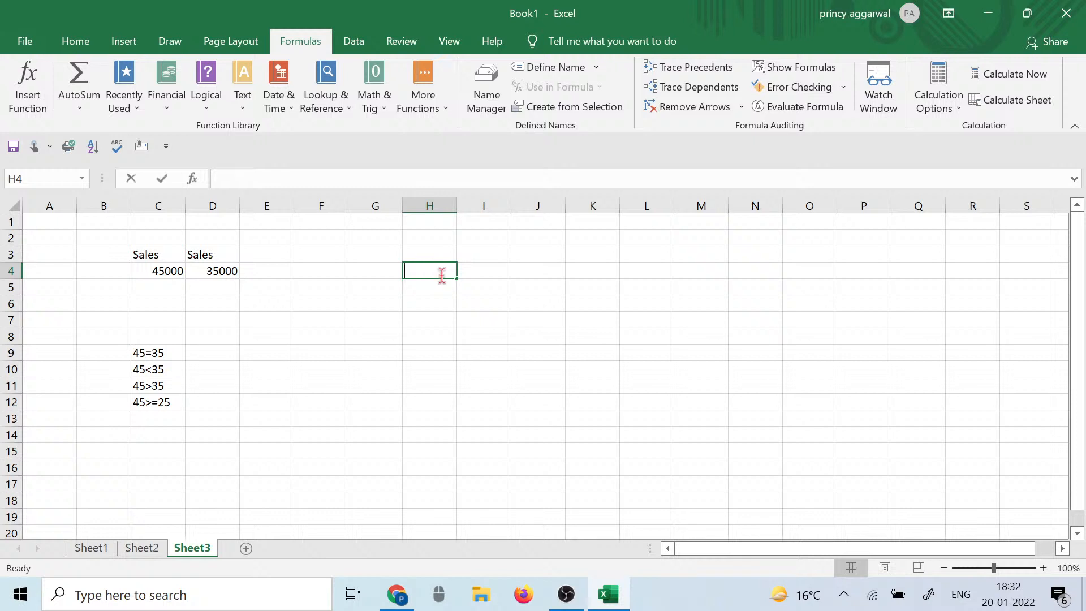
type("34")
key("Return")
type("34")
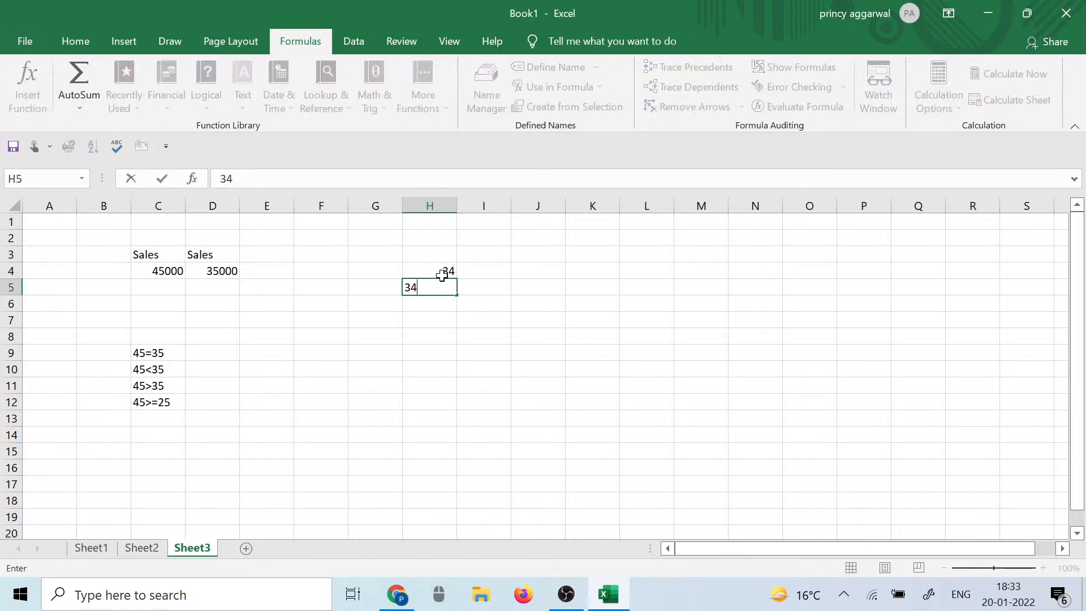
key("Tab")
key("Down")
type("45")
key("Up")
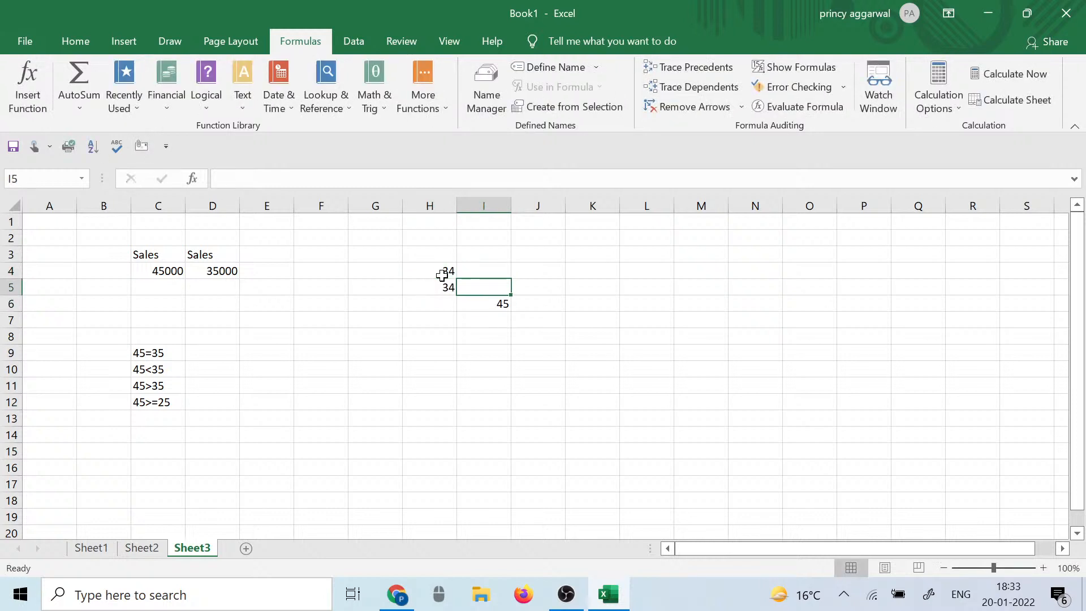
type("65")
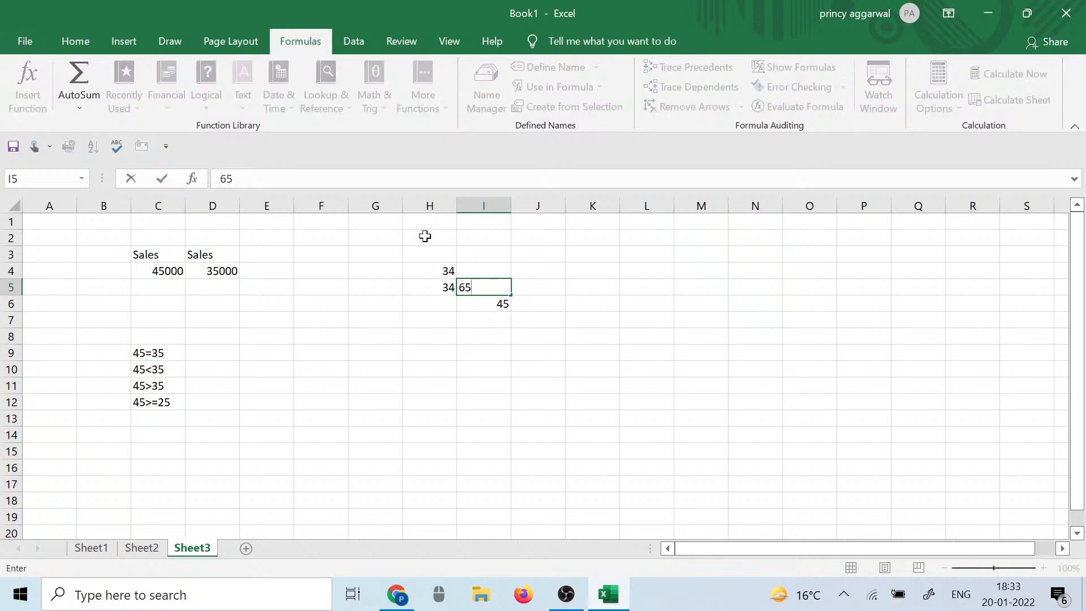
Step: Clear the sample numbers from columns H and I
left_click_drag(424, 235, 532, 329)
key("Delete")
left_click(317, 310)
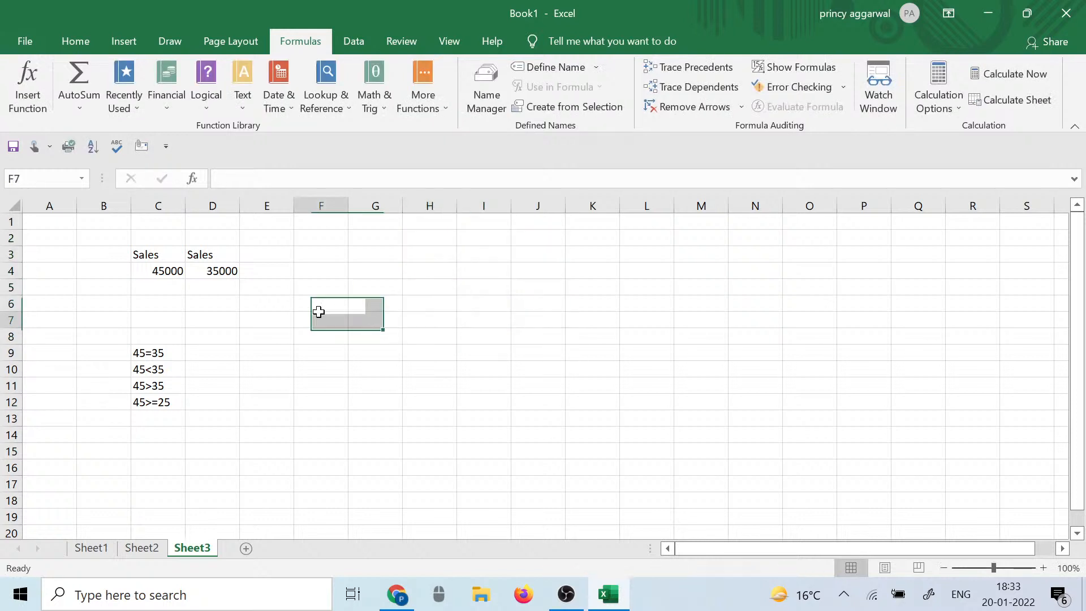
left_click(379, 318)
left_click_drag(503, 361, 502, 407)
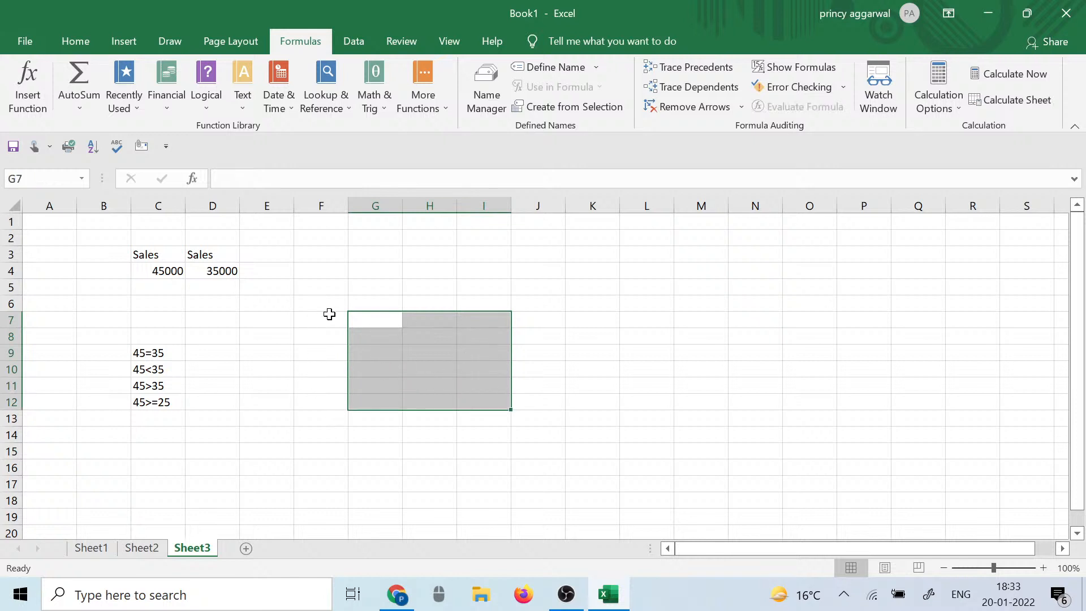
left_click(381, 323)
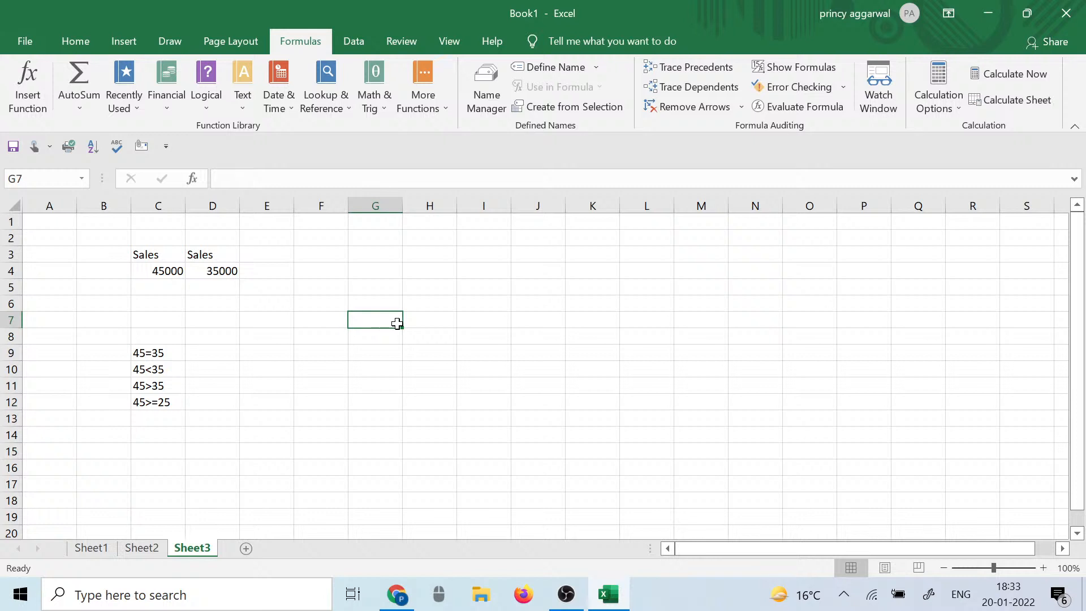
left_click_drag(402, 327, 490, 313)
left_click(444, 352)
Step: Select G7:I12 and fill its first column, G7:G12, with 34, 45, 64, 23, 54 and 64
left_click_drag(366, 316, 494, 395)
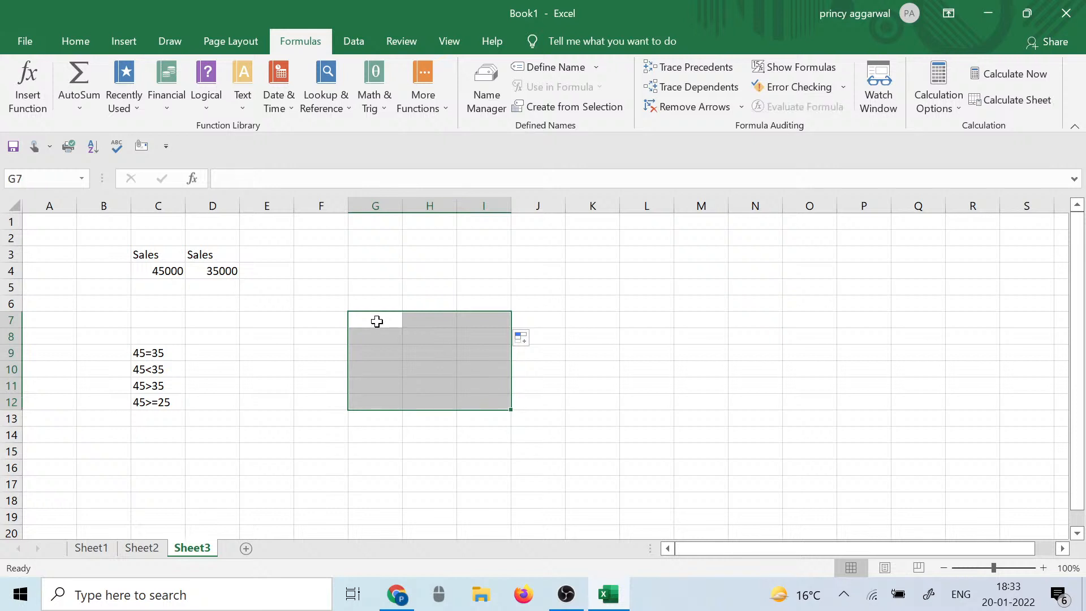
type("34")
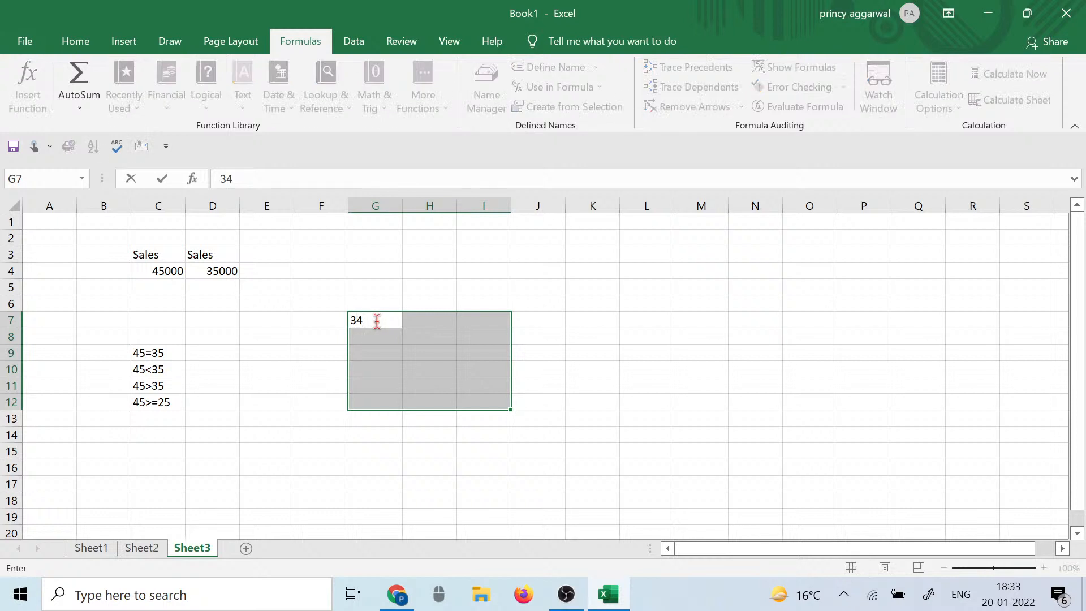
key("Return")
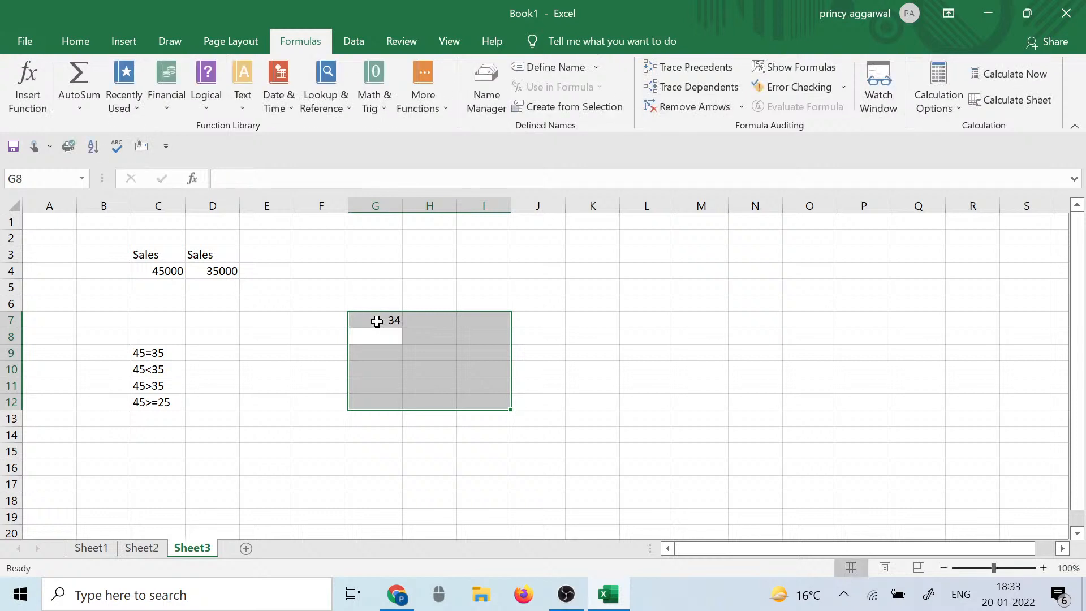
type("45")
key("Return")
type("64")
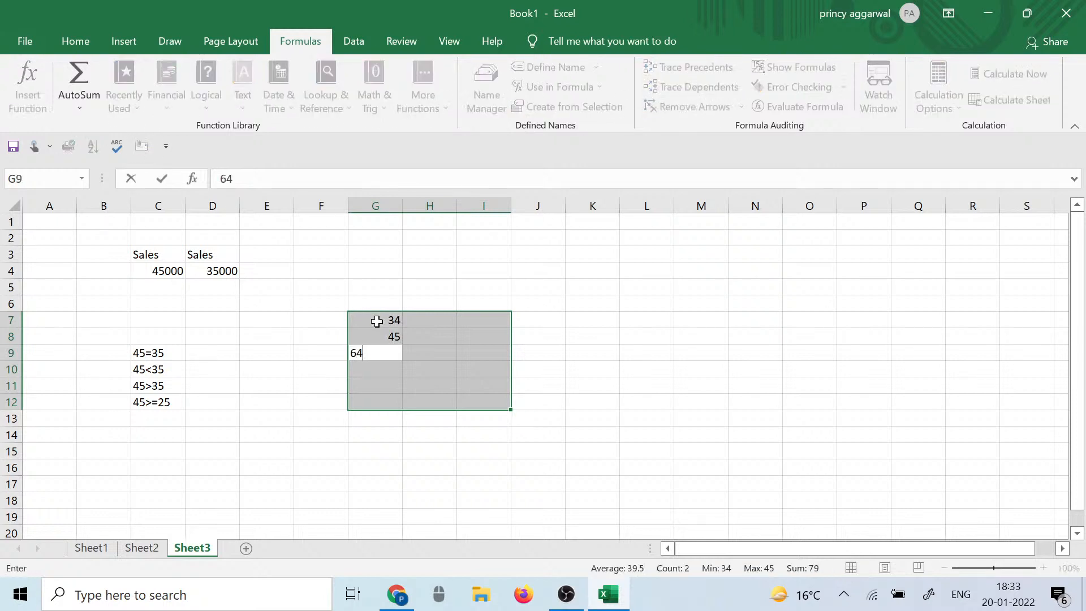
key("Return")
type("23")
key("Return")
type("54")
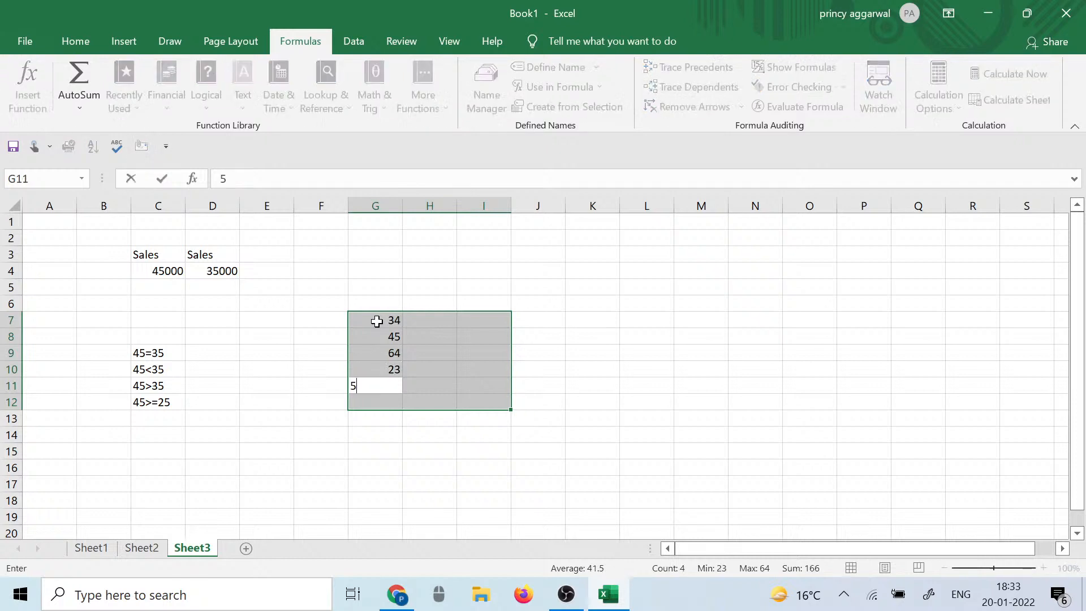
key("Return")
type("64")
key("Return")
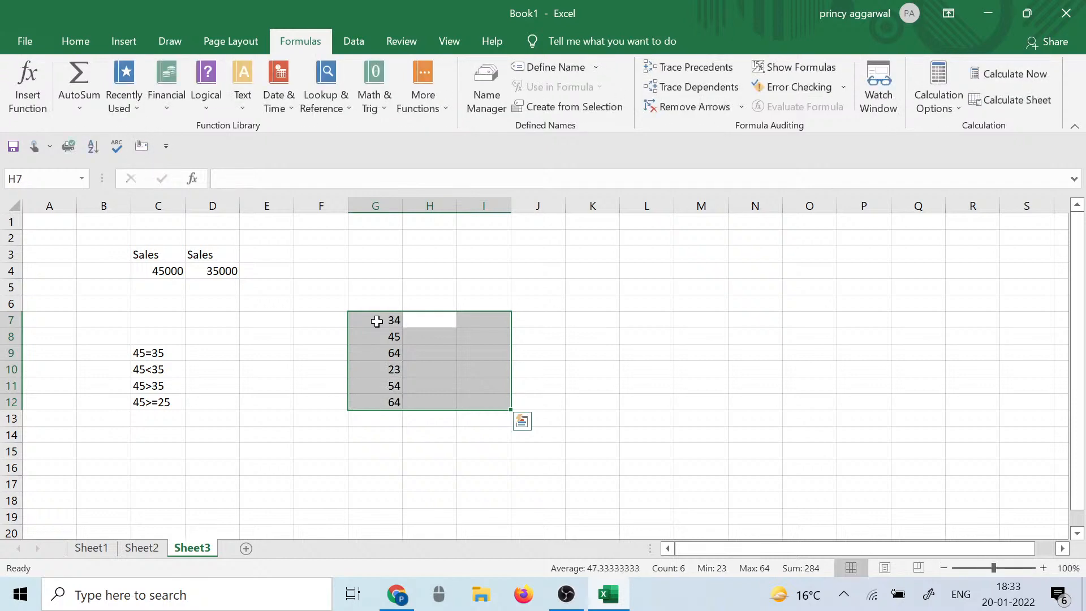
Step: Fill H7:H12 with 23, 23, 23, 45, 36 and 24
type("23")
key("Return")
type("23")
key("Return")
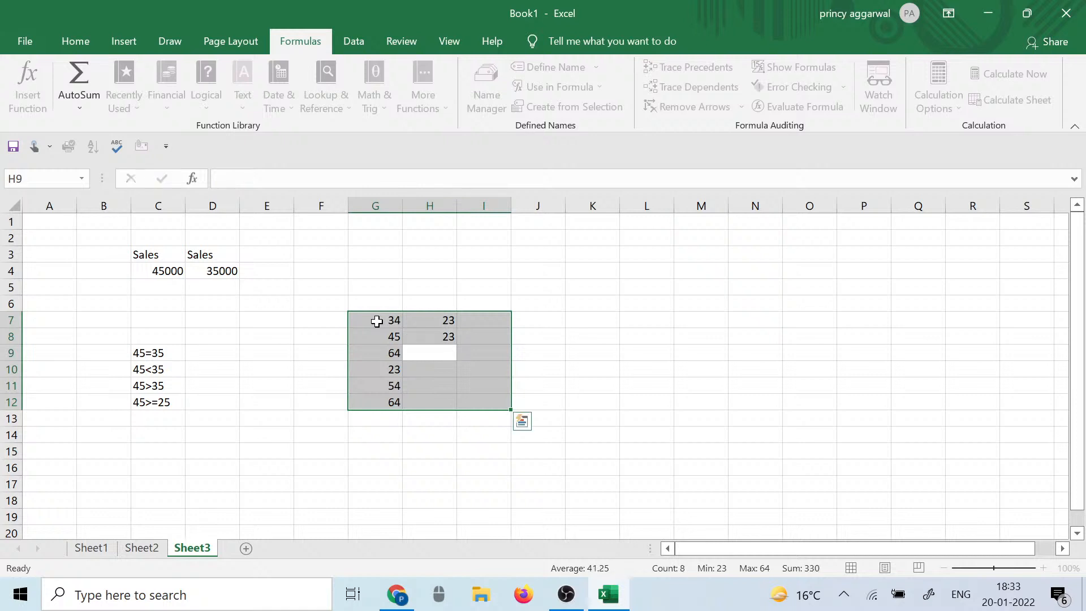
type("23")
key("Return")
type("45")
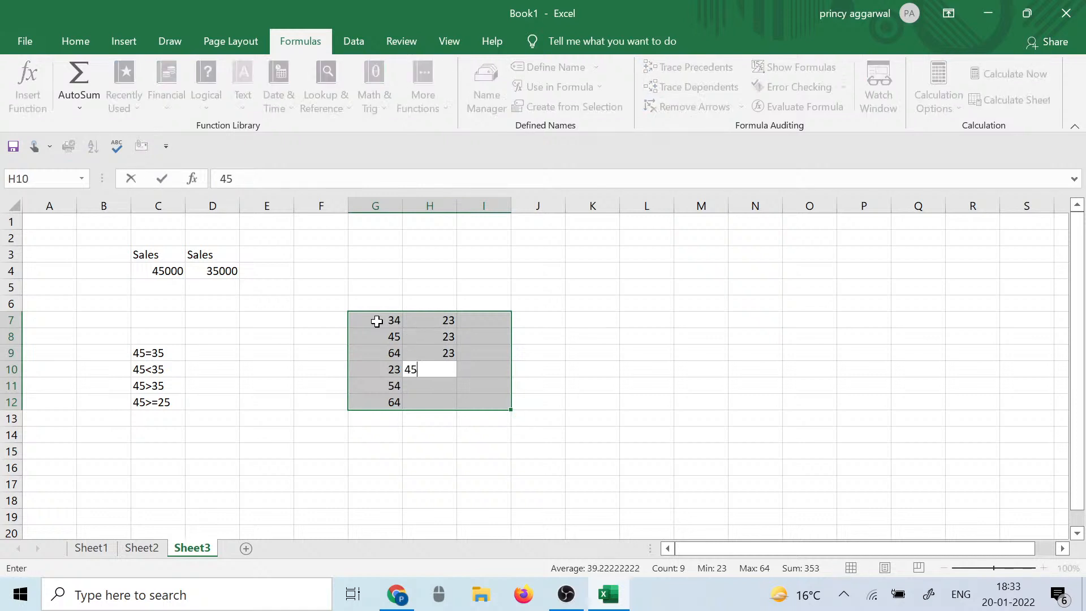
key("Return")
type("36")
key("Return")
type("24")
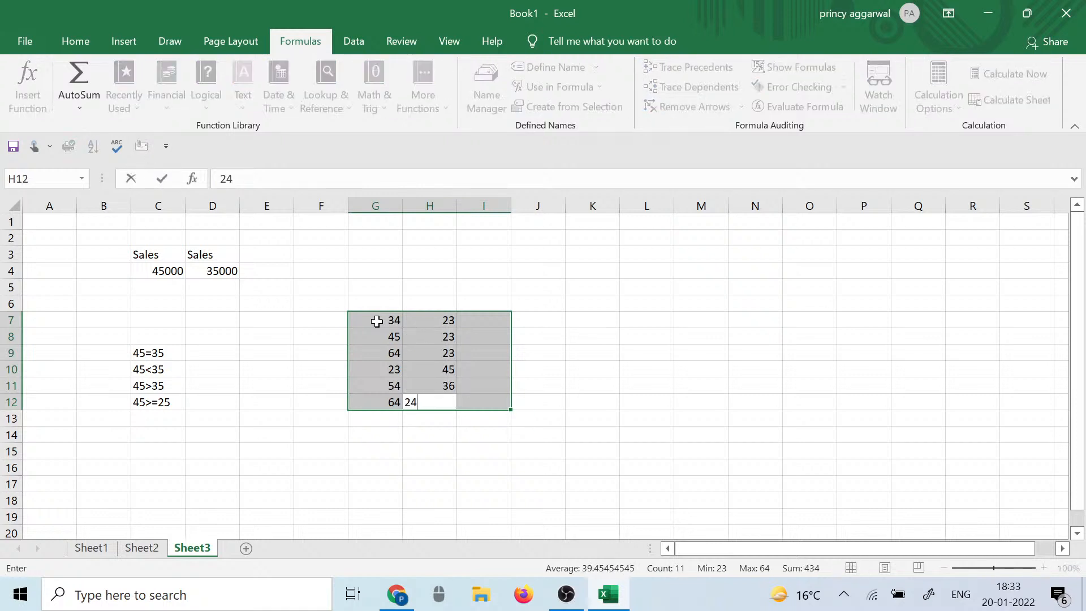
key("Return")
Step: Fill I7:I12 with 65, 34, 25, 87, 54 and 32
type("65")
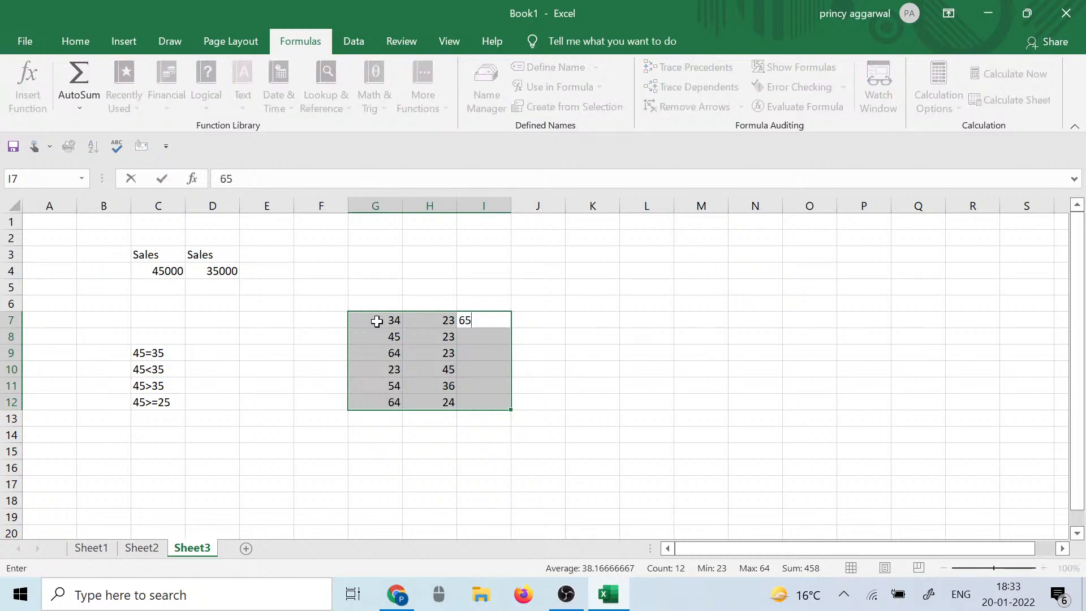
key("Return")
type("34")
key("Return")
type("25")
key("Return")
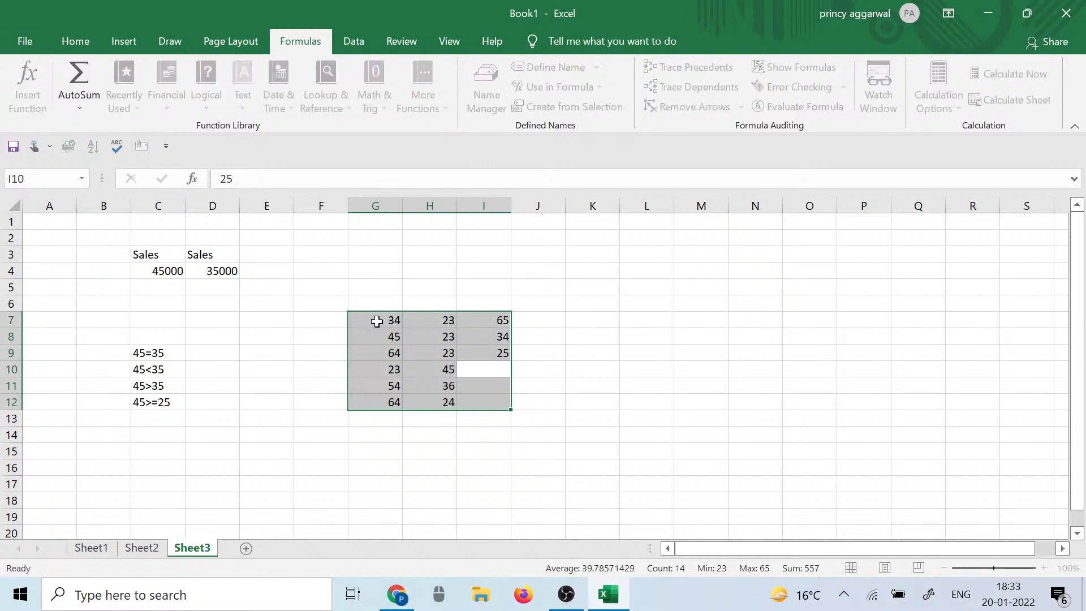
type("2")
key("BackSpace")
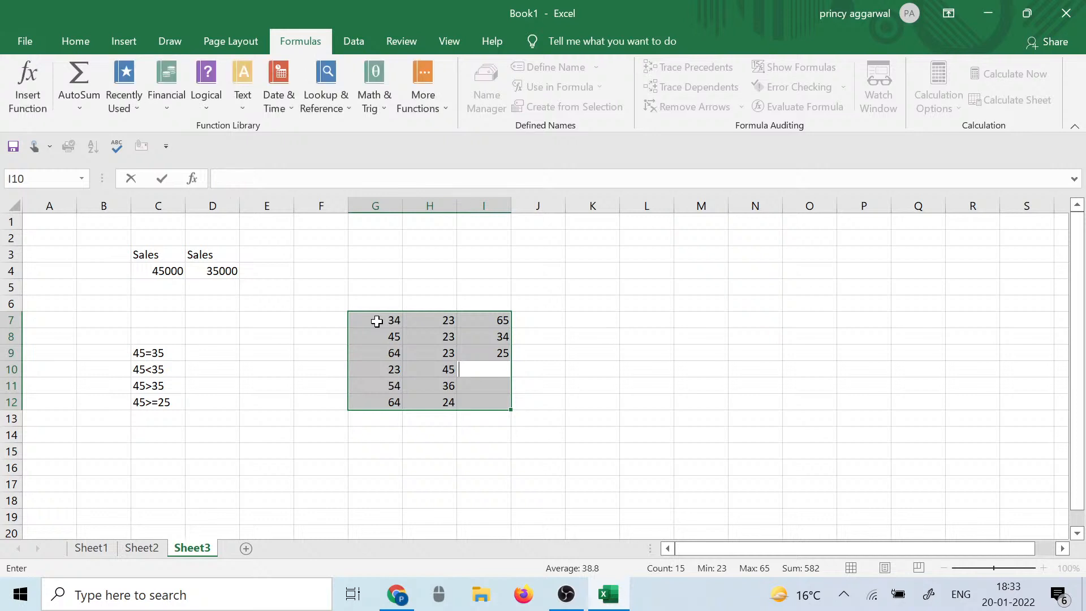
type("87")
key("Return")
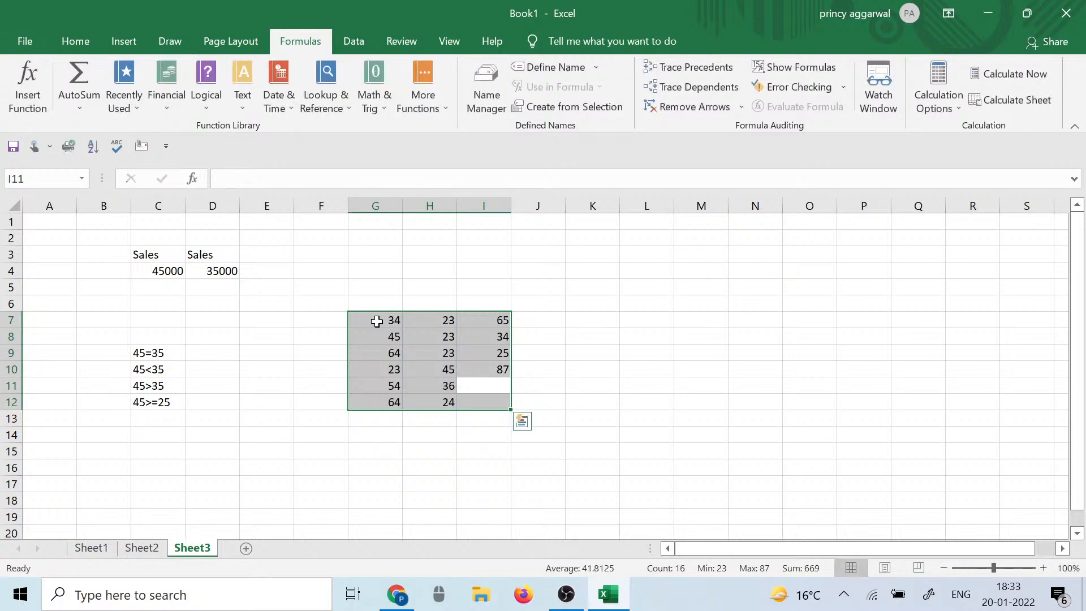
type("54")
key("Return")
type("32")
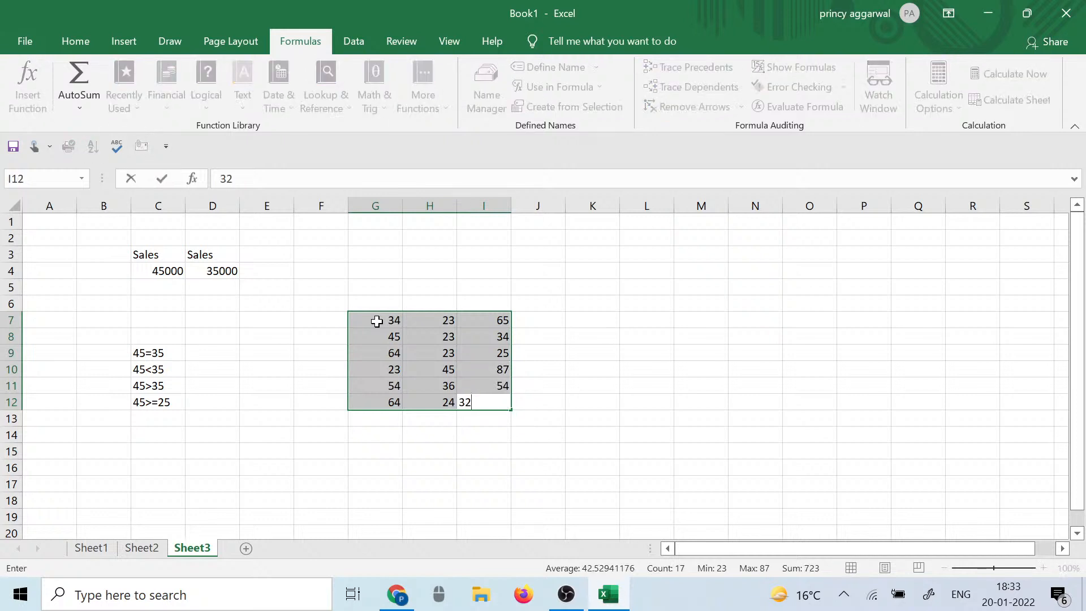
key("Return")
left_click(555, 326)
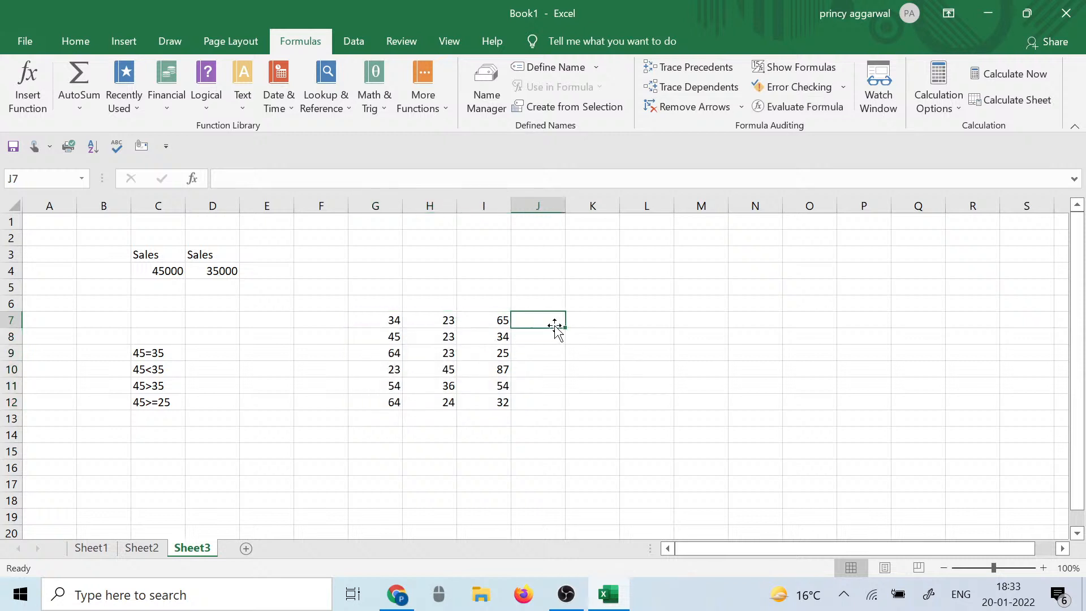
type("a")
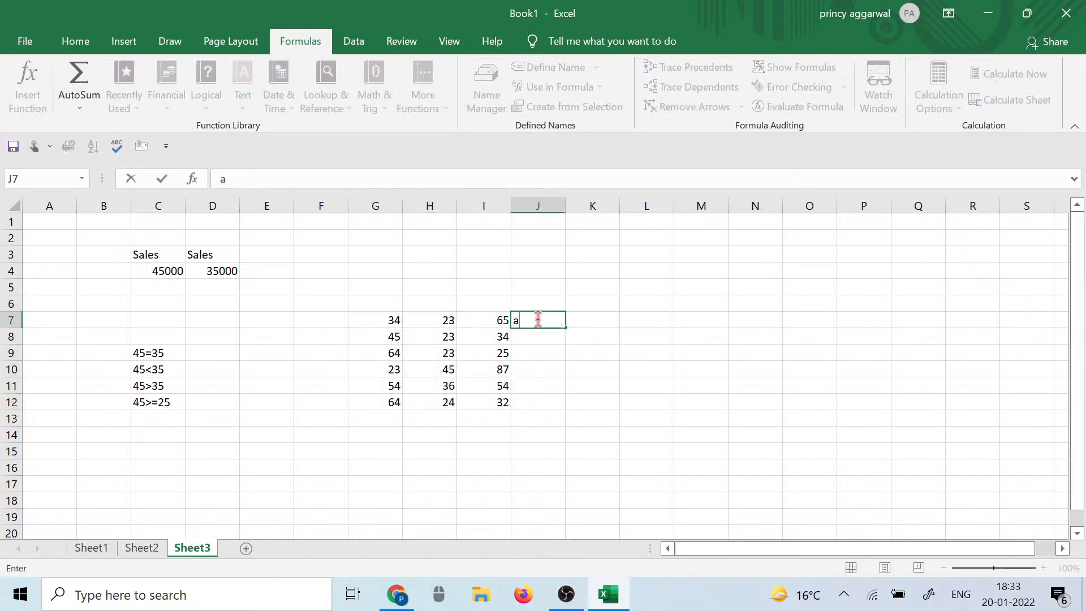
key("Escape")
left_click(354, 318)
Step: Label the rows of numbers by entering the capital letters A through F in F7:F12
left_click(325, 316)
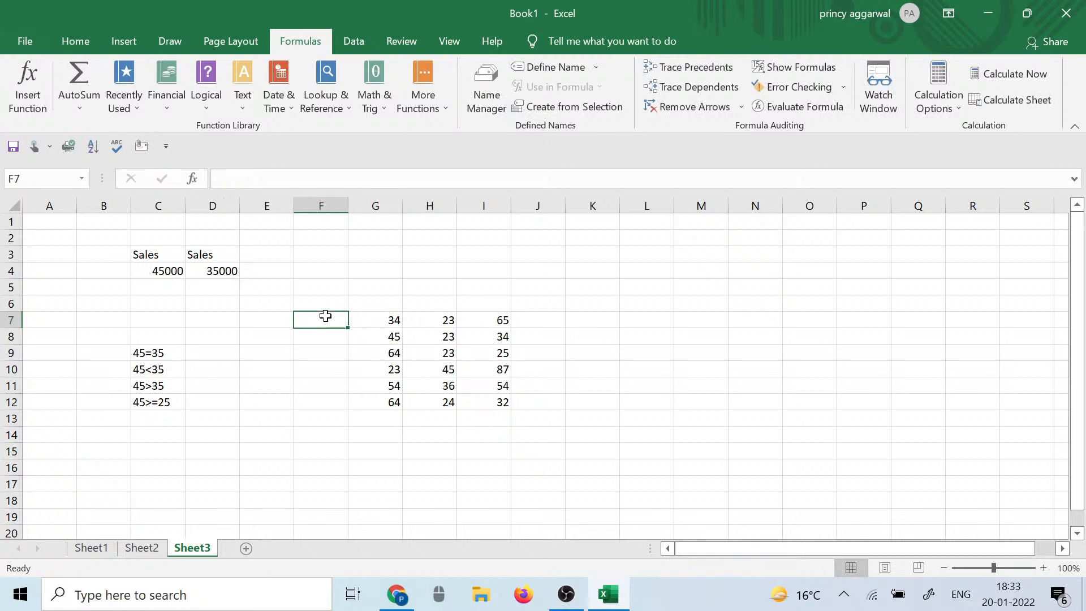
type("a")
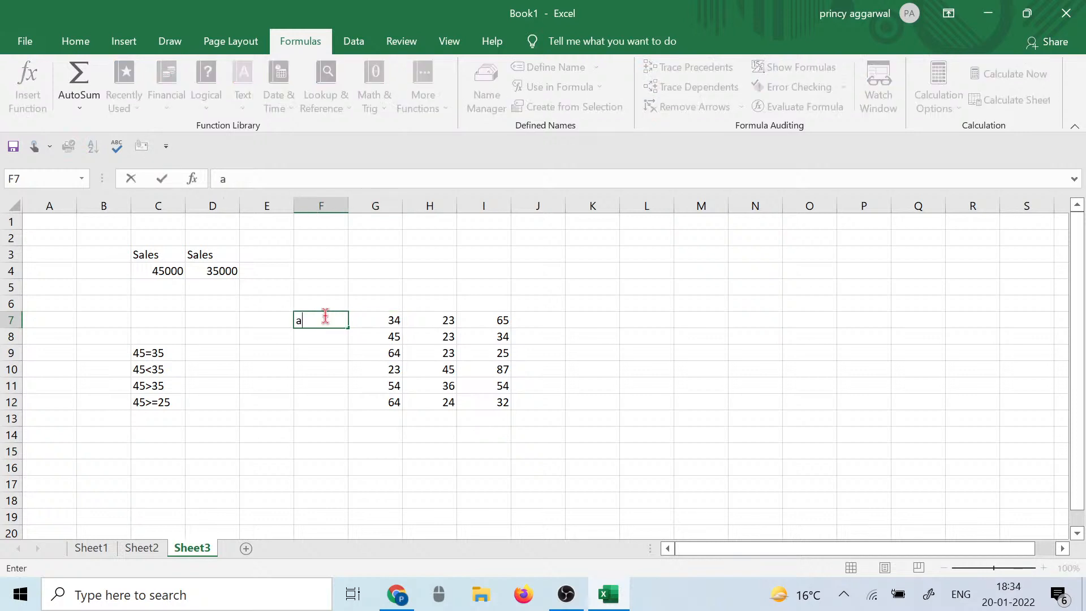
key("Escape")
type("A")
key("Return")
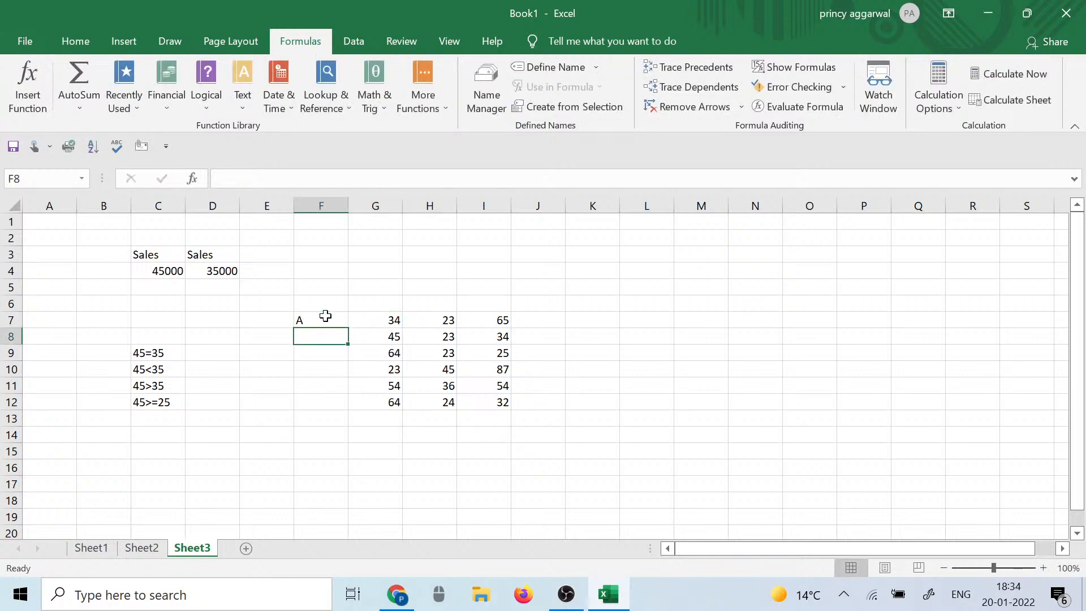
type("B")
key("Return")
type("C")
key("Return")
type("D")
key("Return")
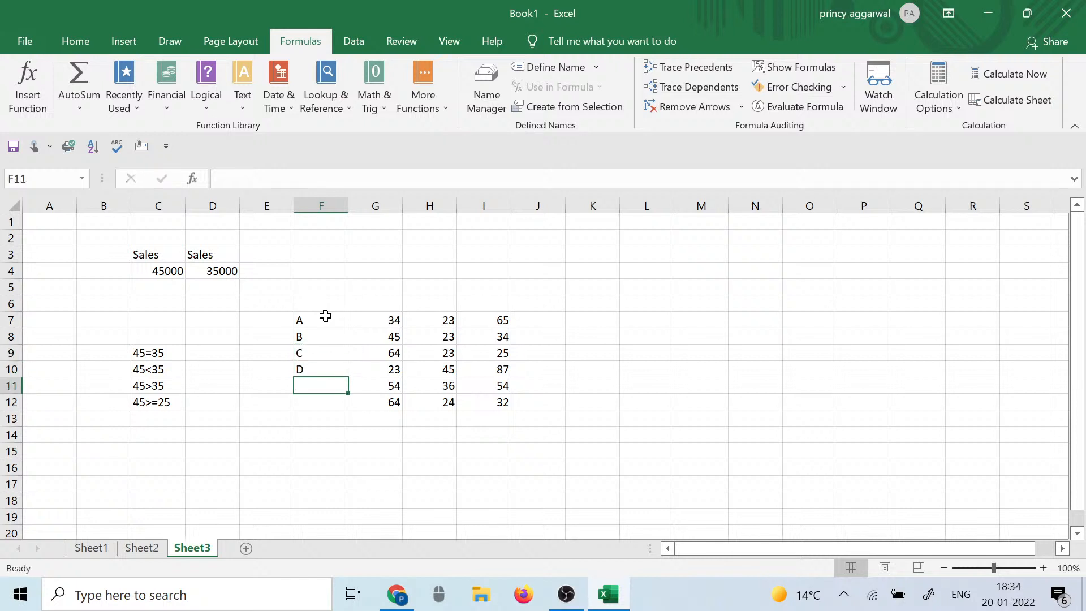
type("E")
key("Return")
type("F")
key("Return")
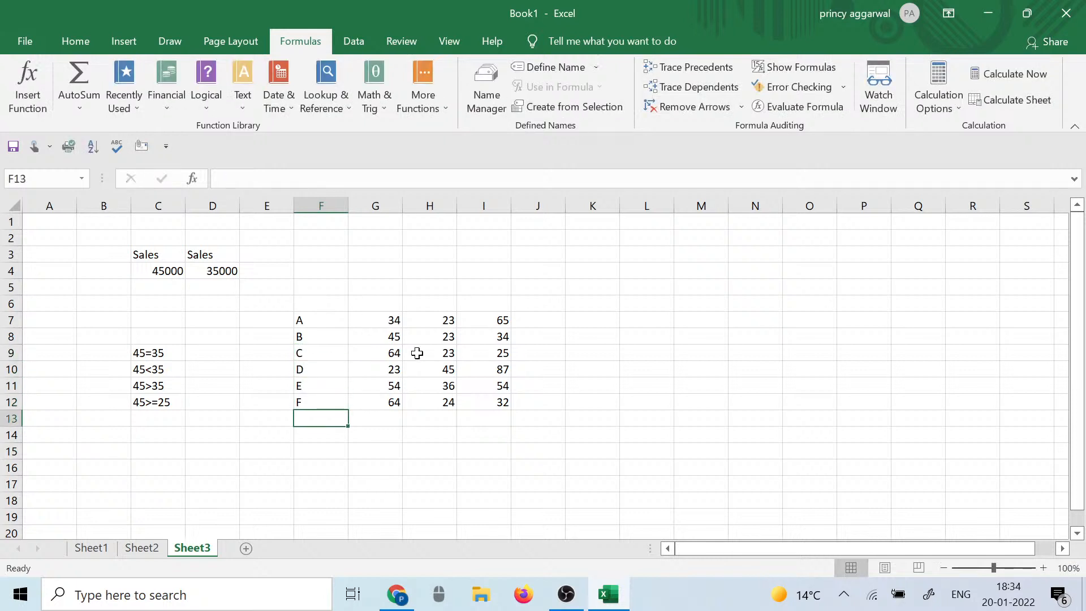
Step: Enter the formula =COUNT(F7:I12) in G14 to count the numeric cells of the block
left_click(500, 417)
left_click(568, 372)
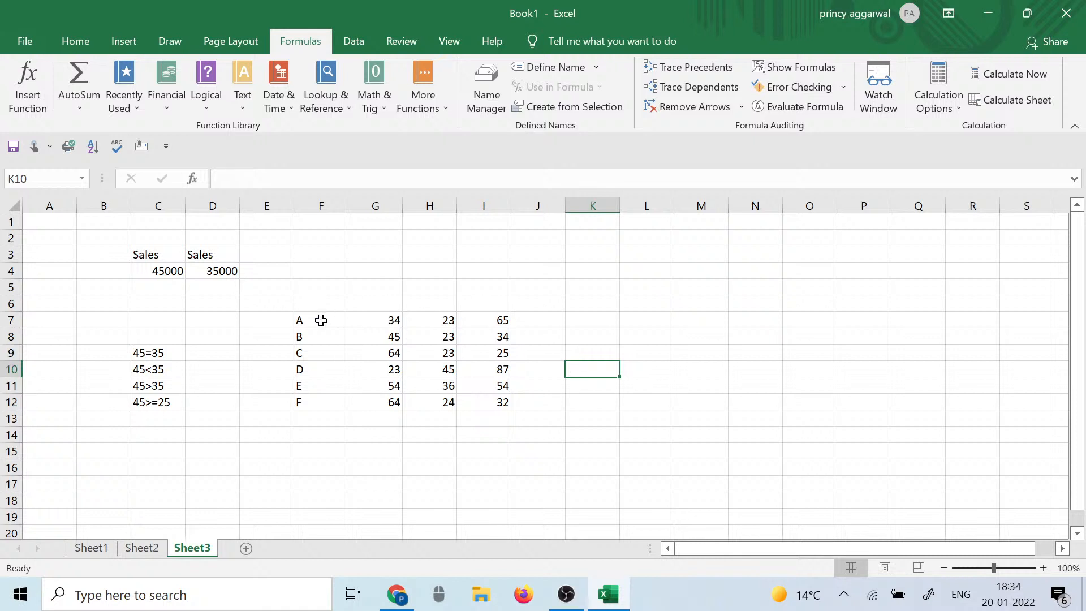
left_click(376, 441)
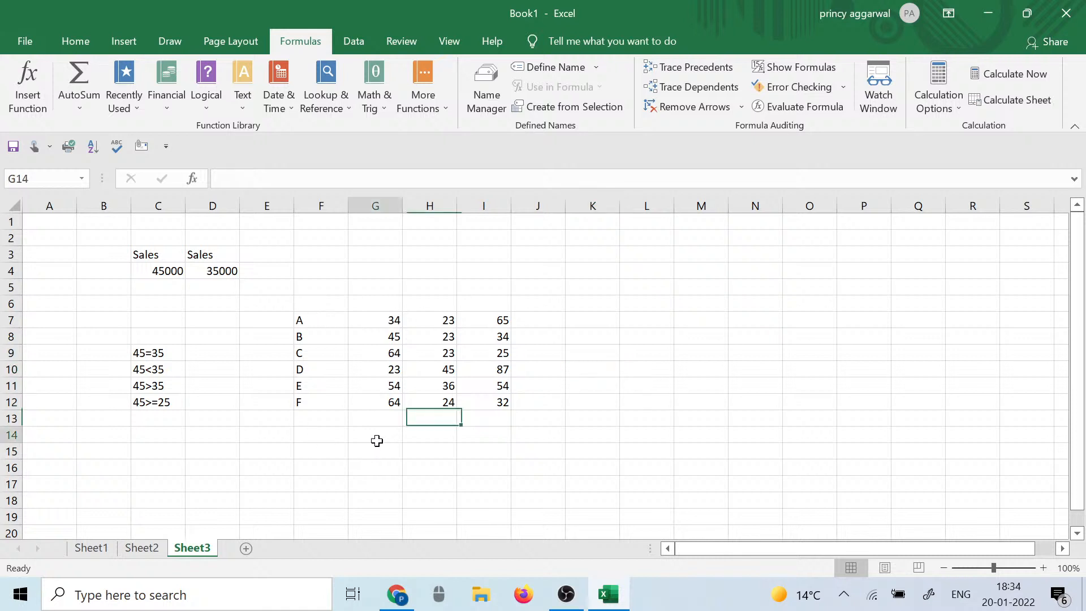
type("=")
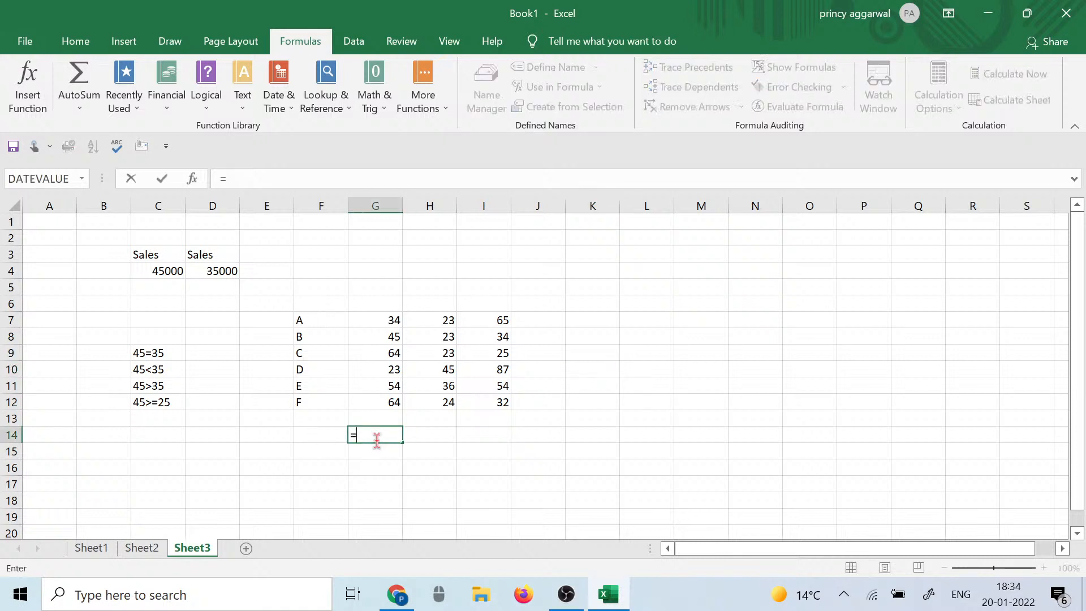
type("COUNT")
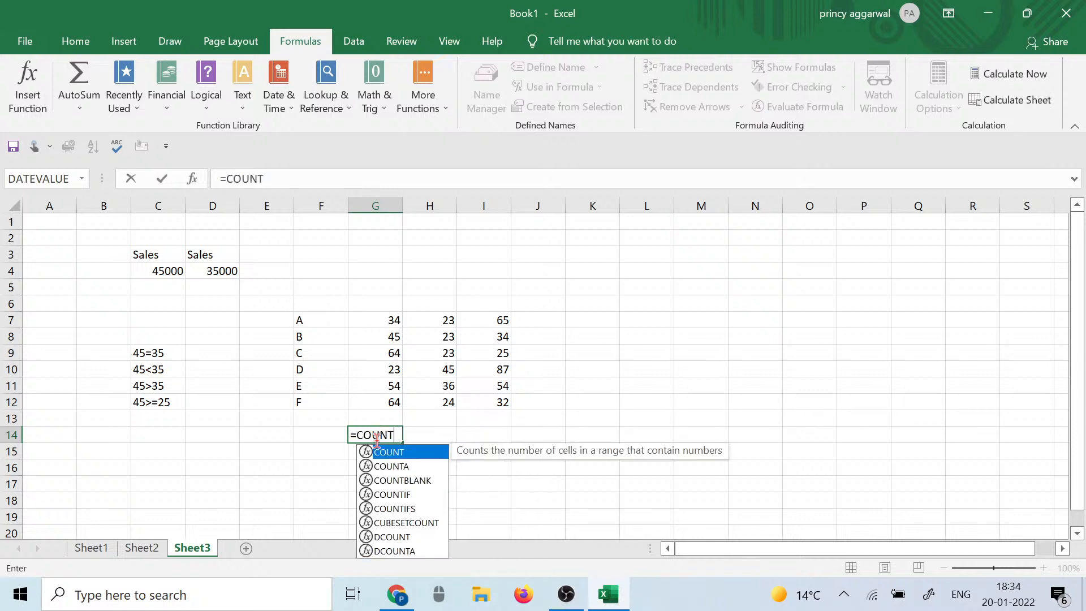
type("(")
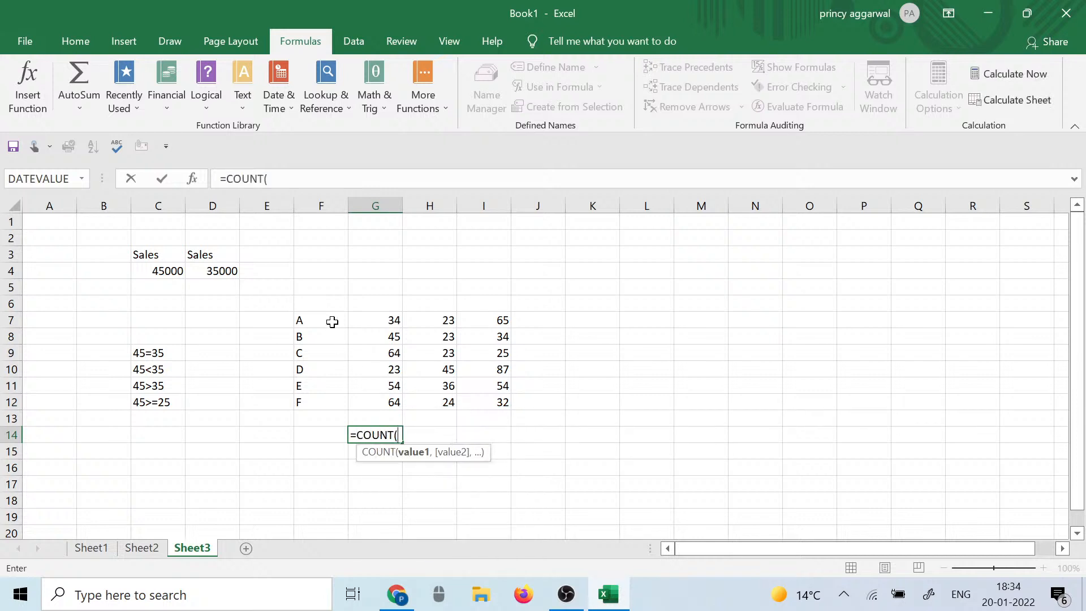
left_click_drag(332, 321, 509, 405)
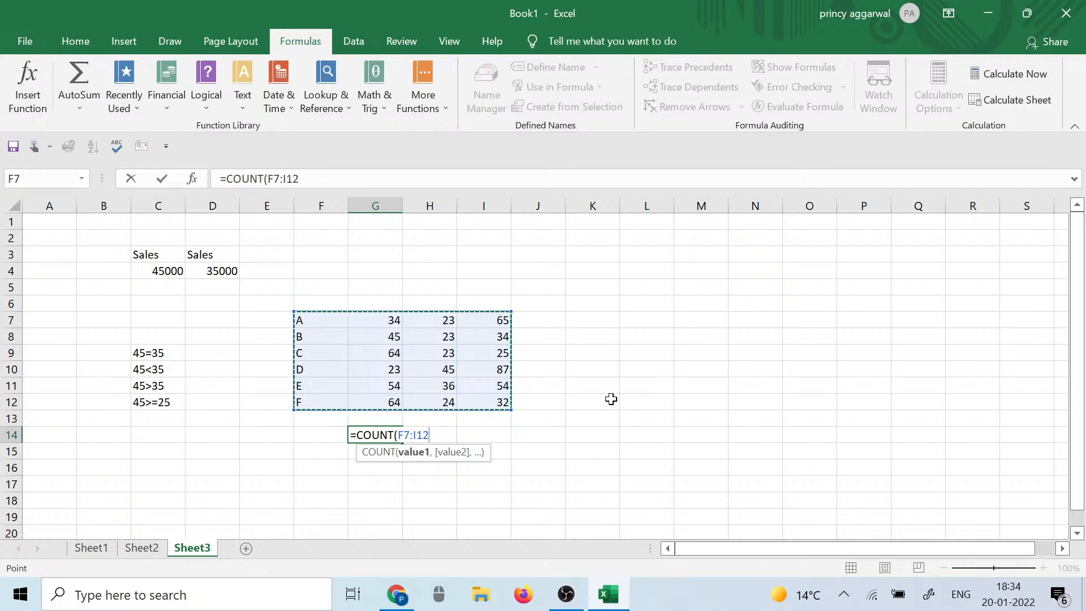
type(")")
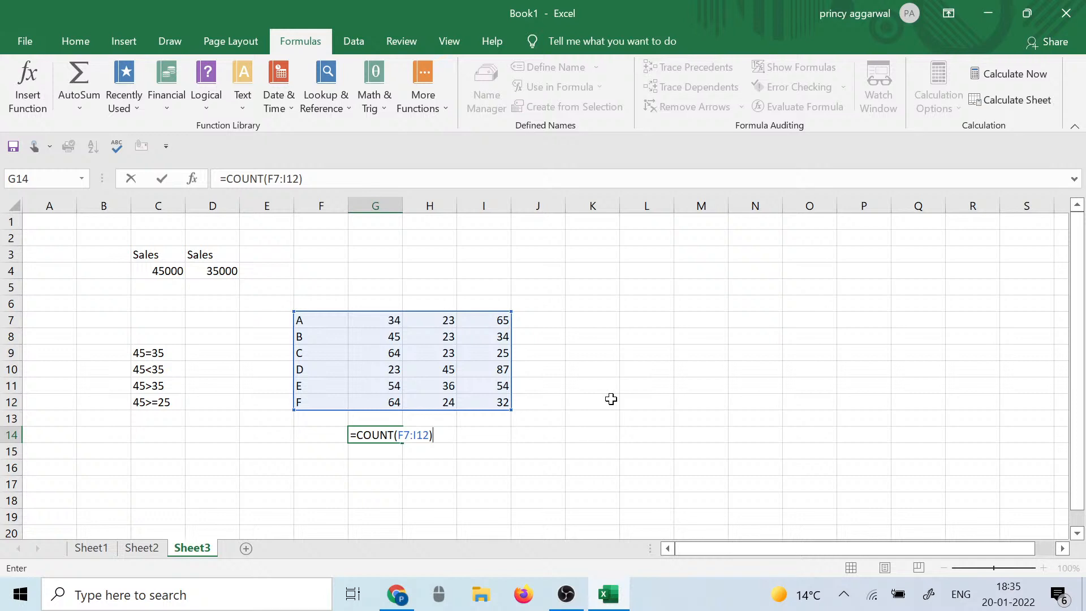
key("Return")
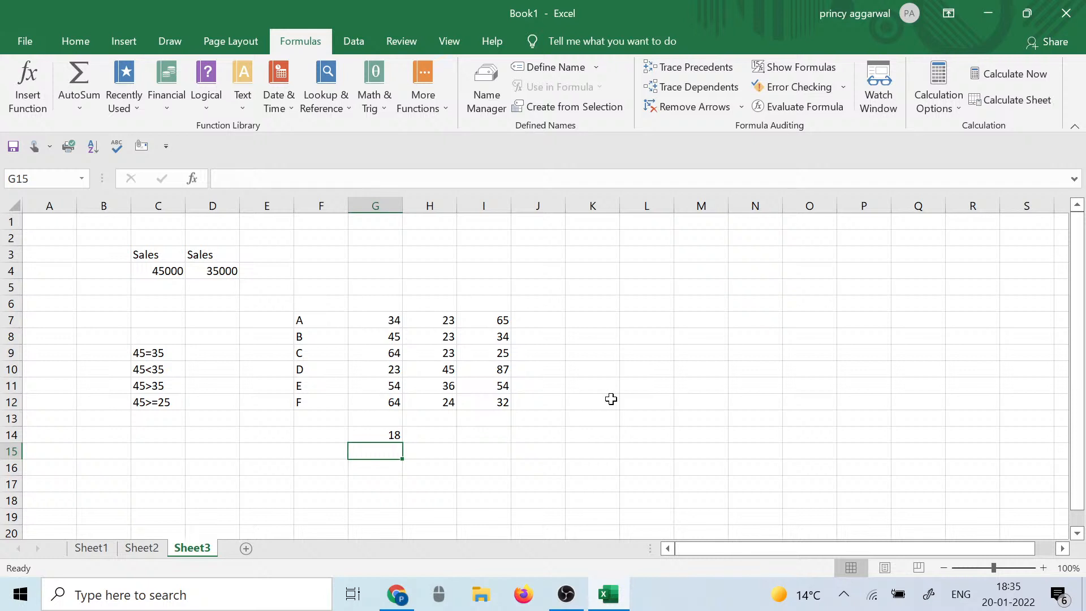
Step: Highlight the block F7:I12, its number columns G, H and I, and the letters in F7:F12 to examine which cells COUNT includes
left_click_drag(326, 320, 501, 400)
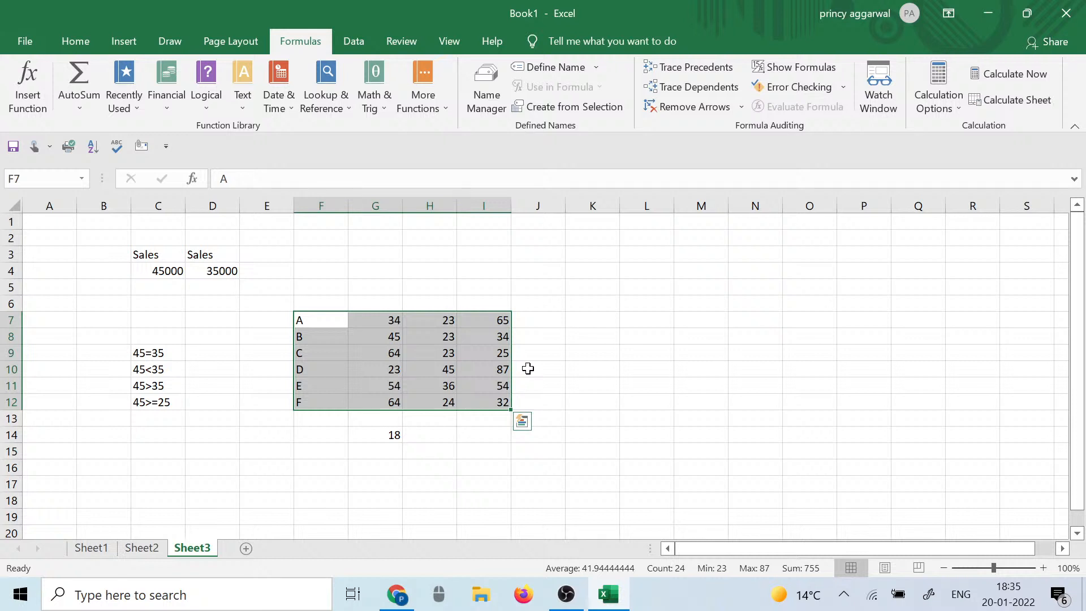
left_click_drag(368, 319, 389, 403)
left_click_drag(428, 320, 437, 401)
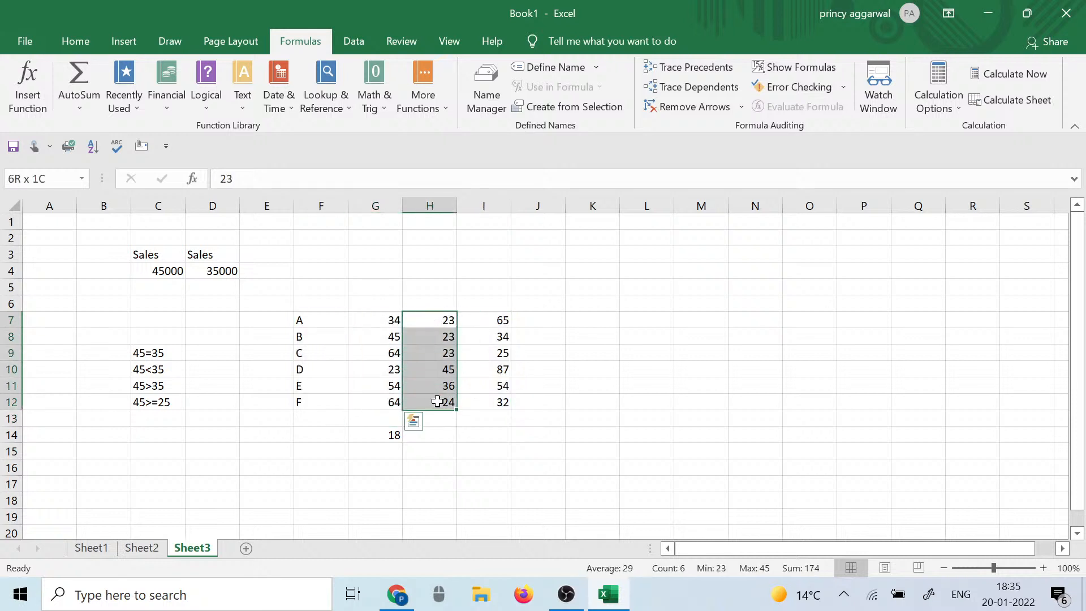
left_click_drag(477, 319, 485, 403)
left_click(534, 369)
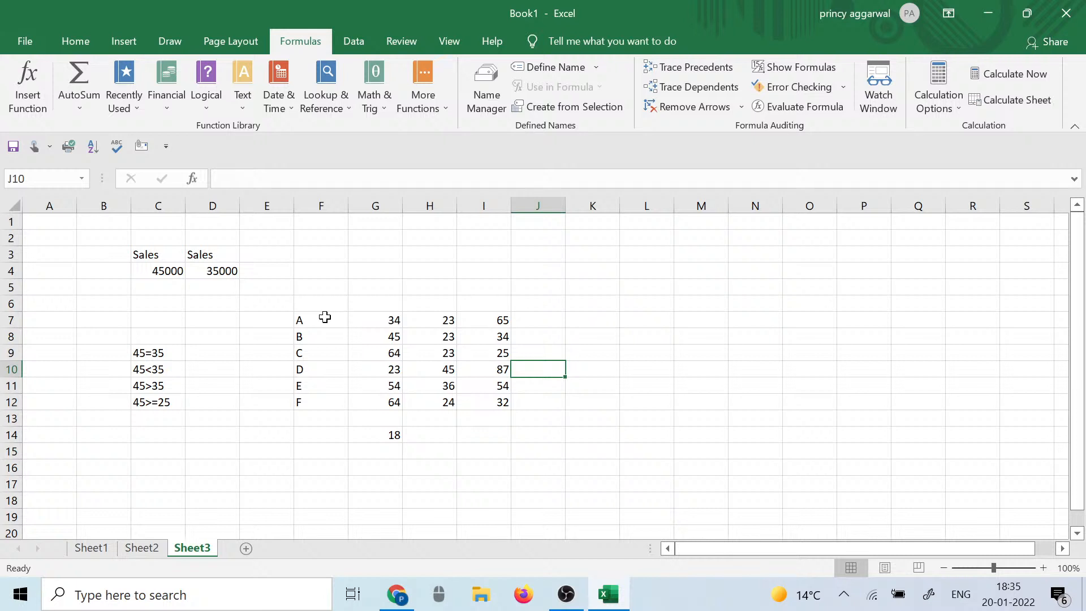
left_click_drag(325, 318, 334, 402)
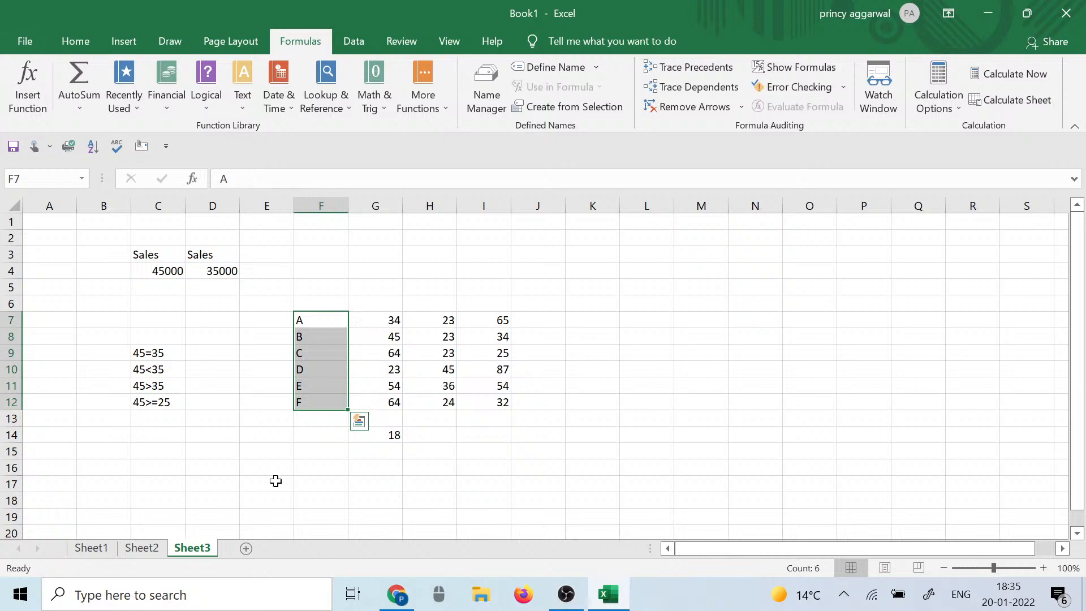
Step: Examine the COUNT formula in G14 and compare its range with the block's first cell F7 and last cell I12
left_click(435, 443)
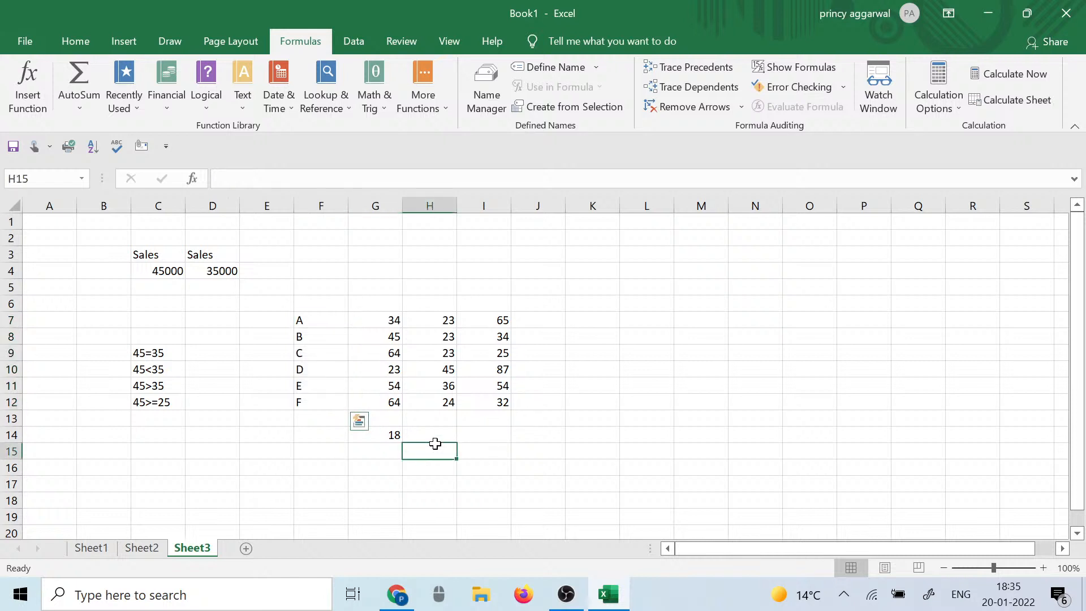
left_click_drag(309, 310, 486, 417)
left_click(628, 381)
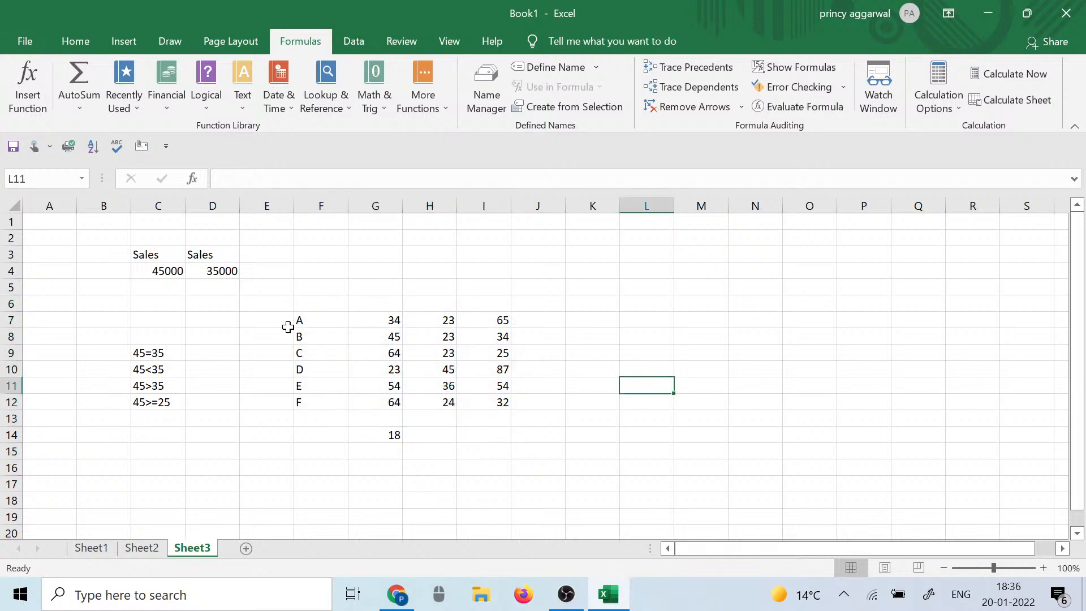
left_click(376, 437)
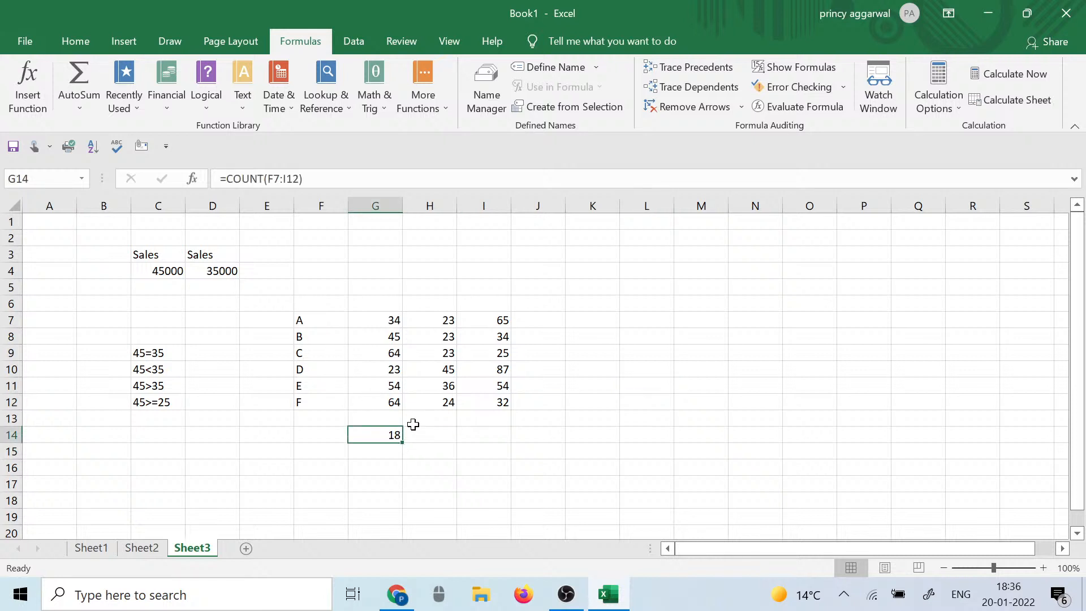
left_click(431, 439)
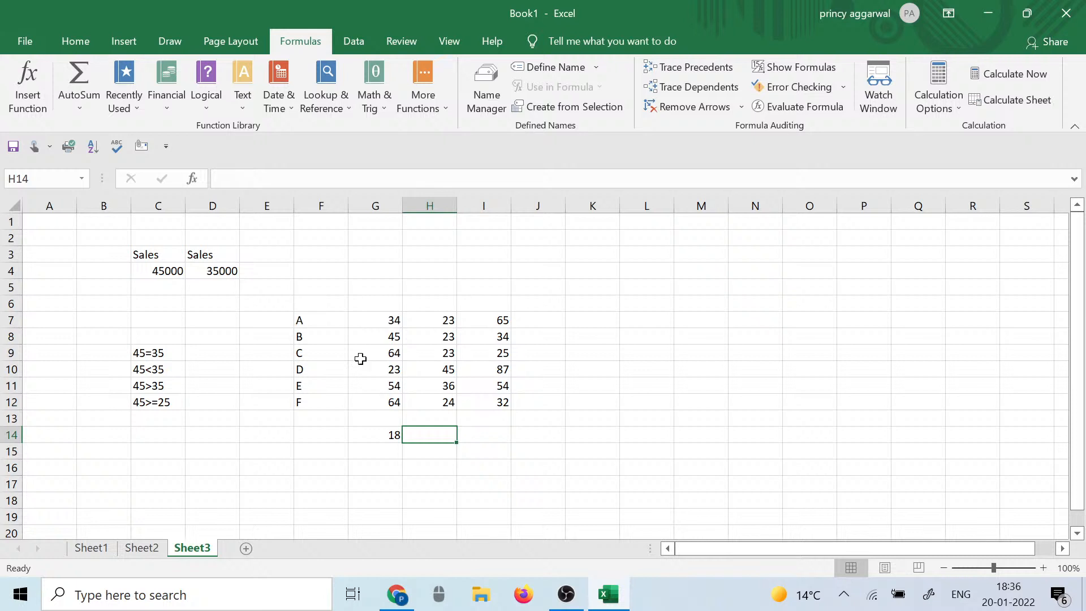
left_click(373, 440)
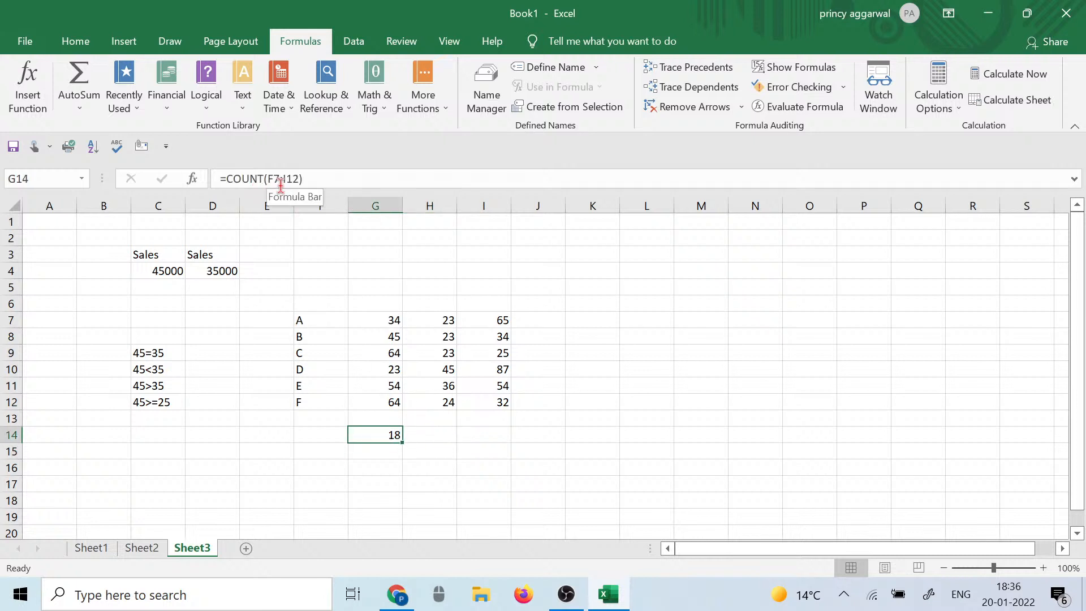
left_click(304, 323)
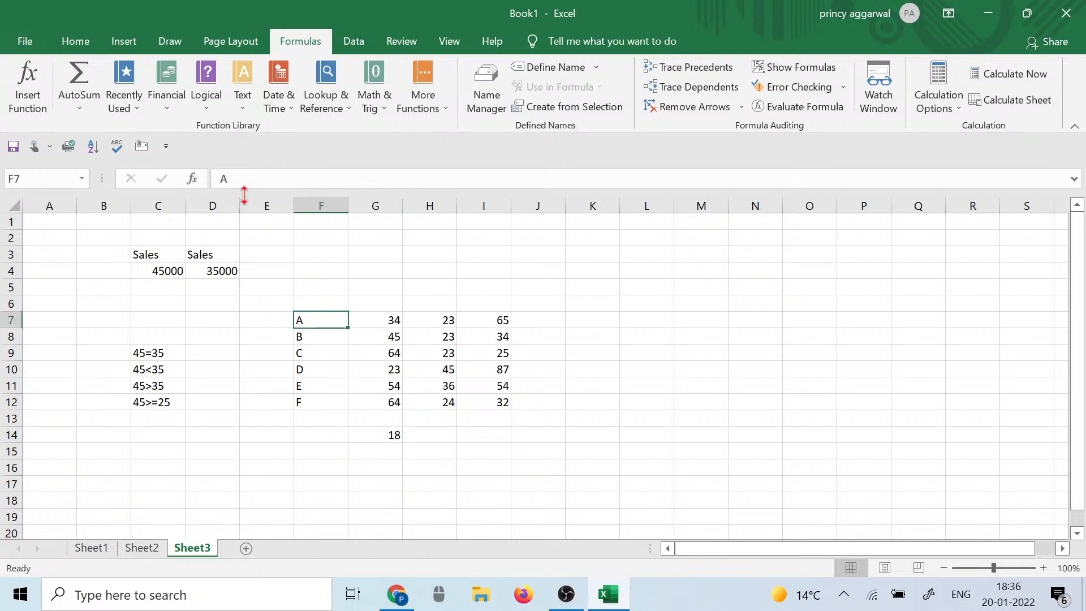
left_click(394, 437)
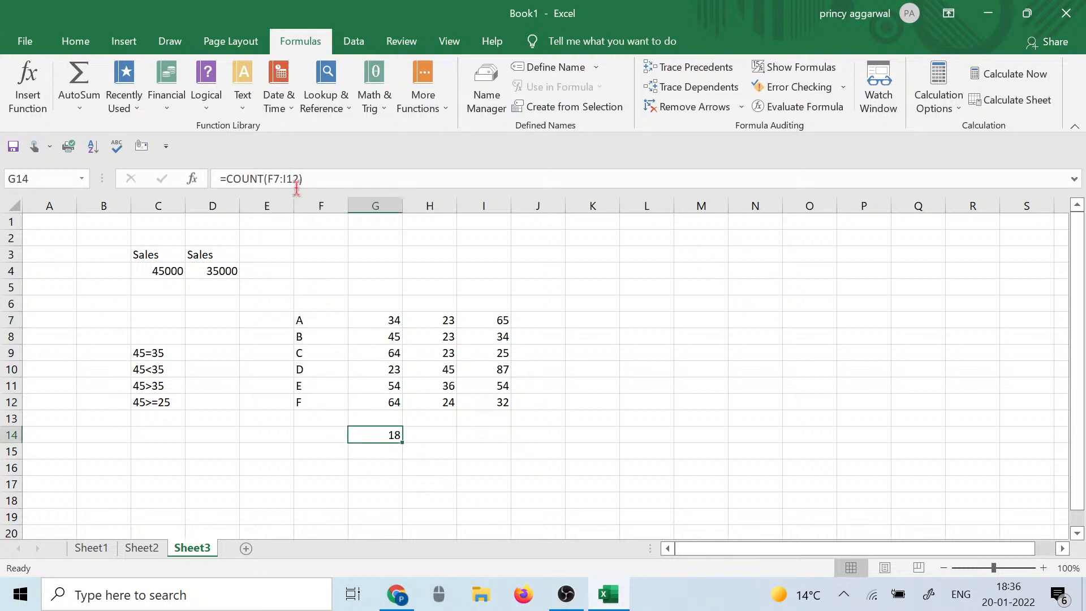
left_click(485, 403)
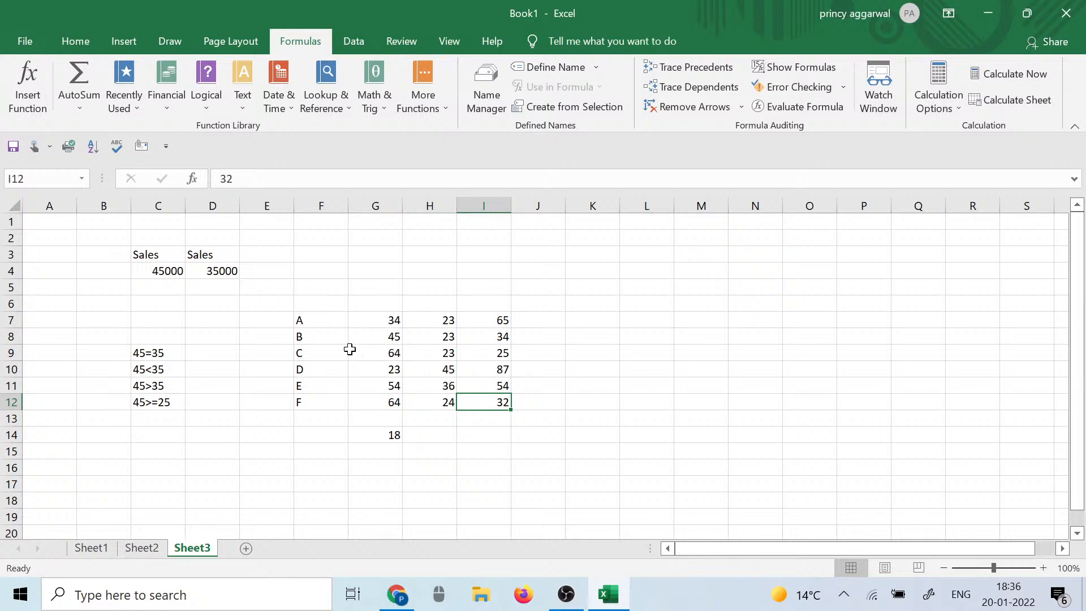
left_click(397, 439)
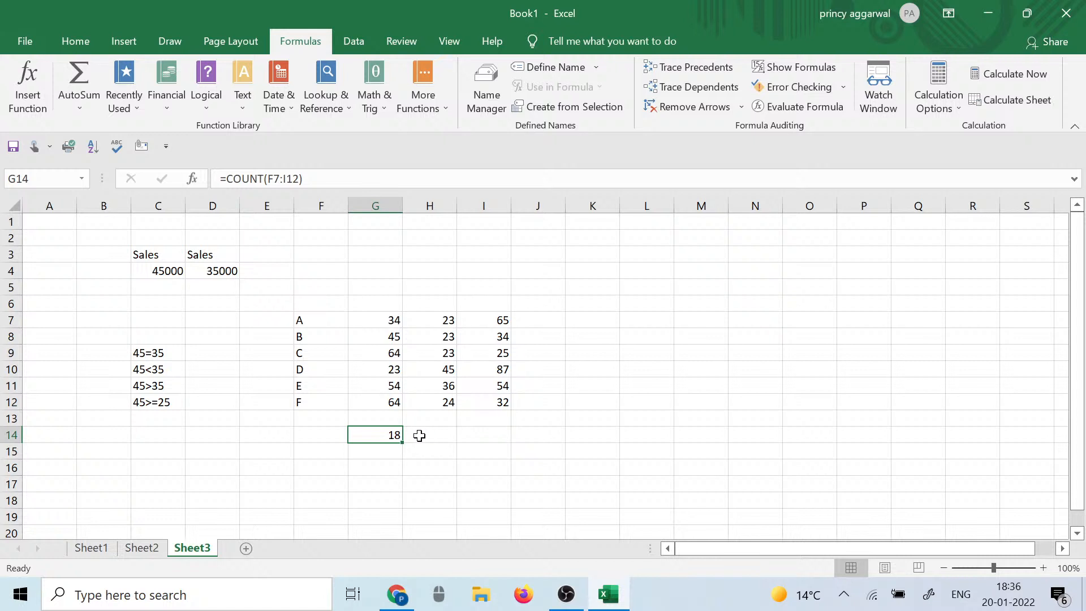
Step: Replace the numbers in H11 and I12 with the text entries E and TTTT to test the COUNT formula
left_click(449, 385)
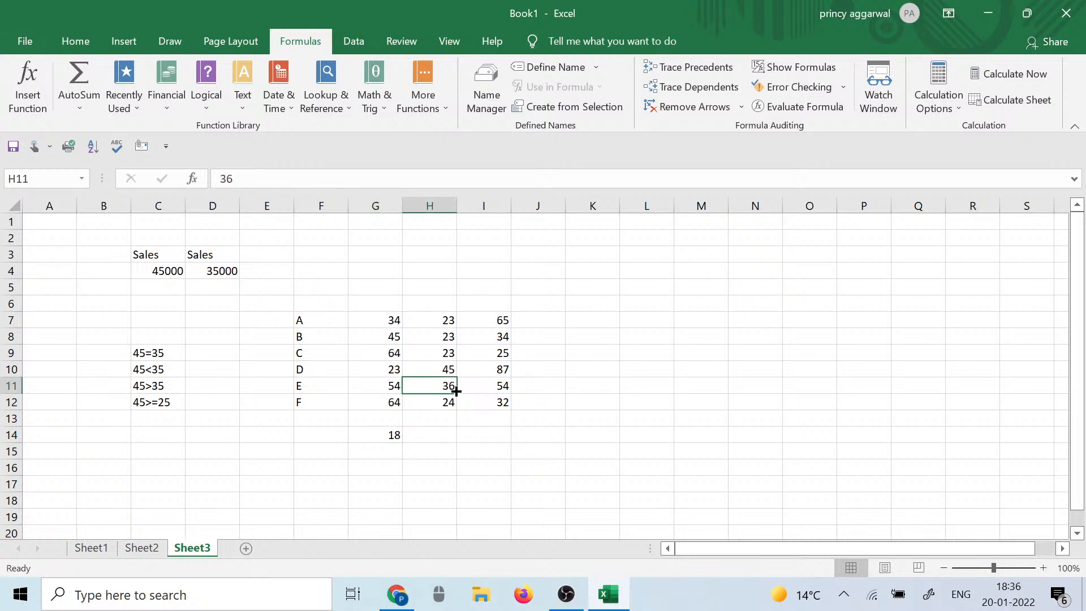
type("E")
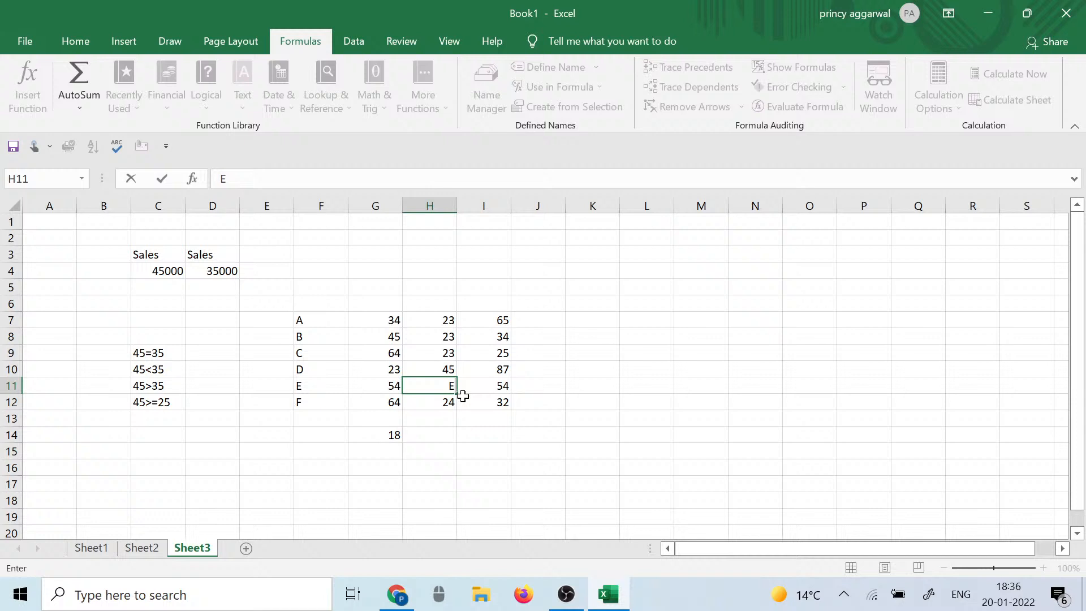
left_click(489, 436)
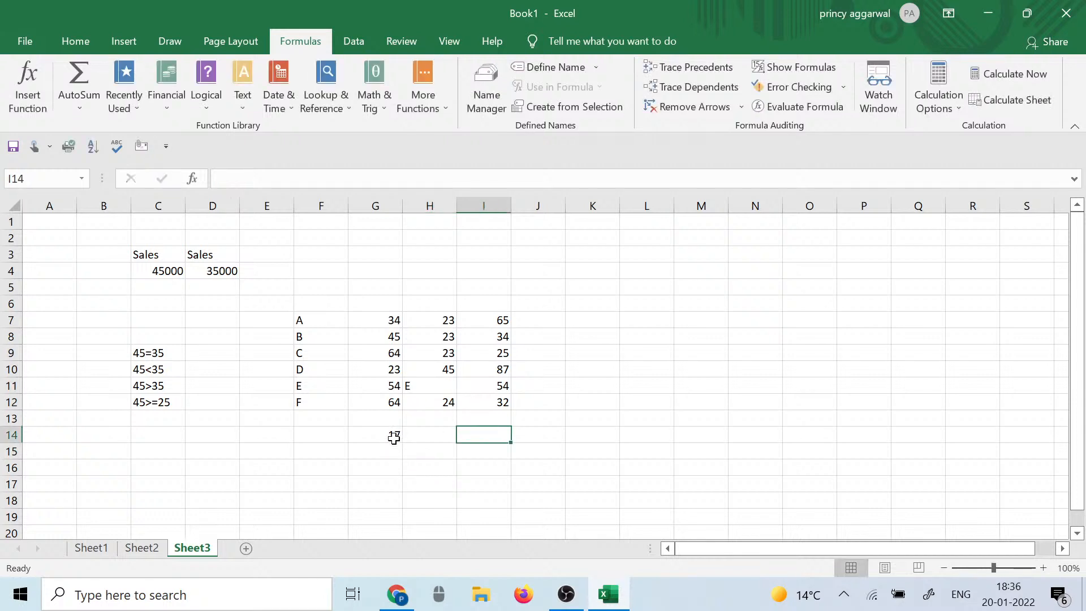
left_click(505, 367)
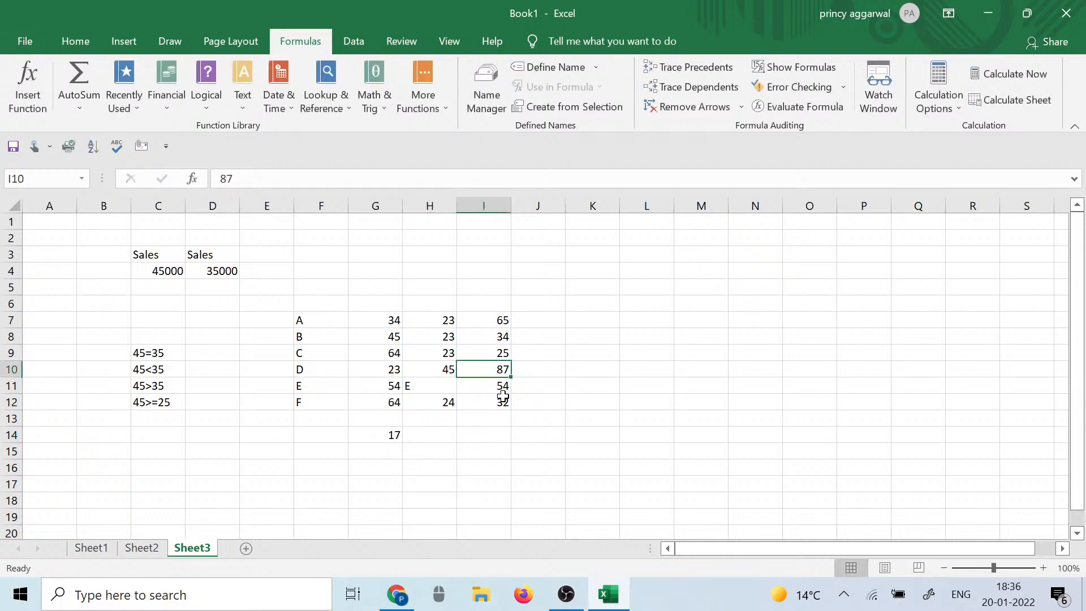
left_click(505, 403)
type("TTTT")
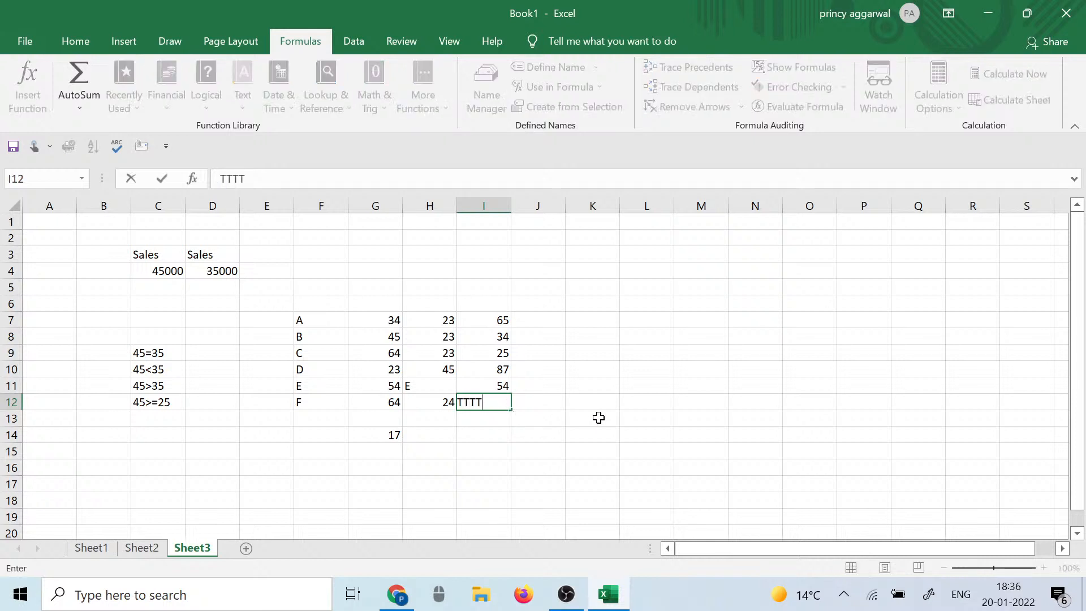
left_click(583, 404)
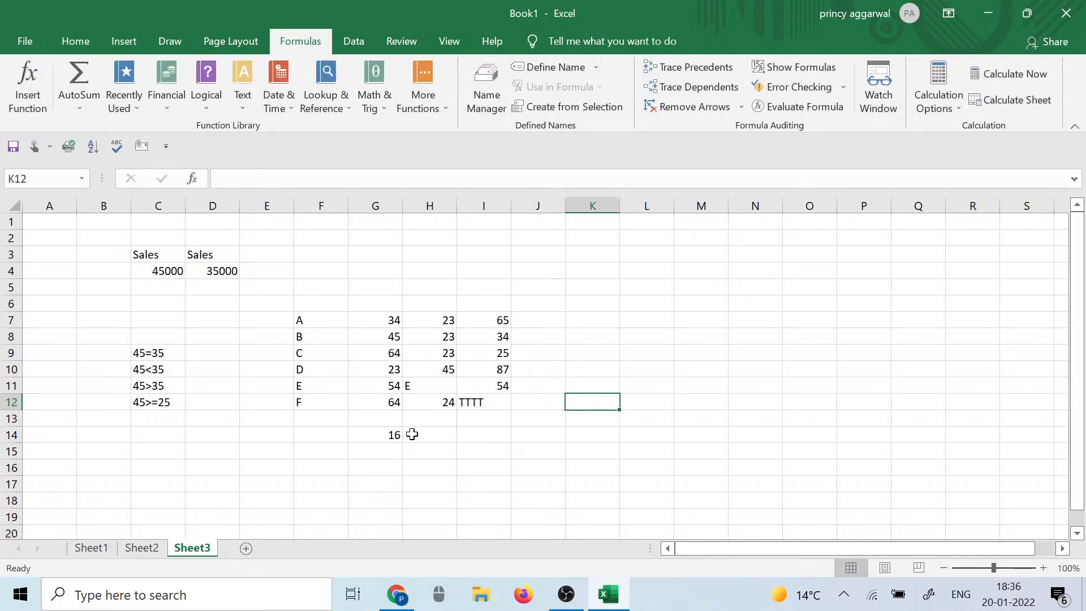
Step: Highlight the block F7:I12 and check the COUNT formula in G14 to examine how the text entries are treated
left_click_drag(313, 313, 506, 398)
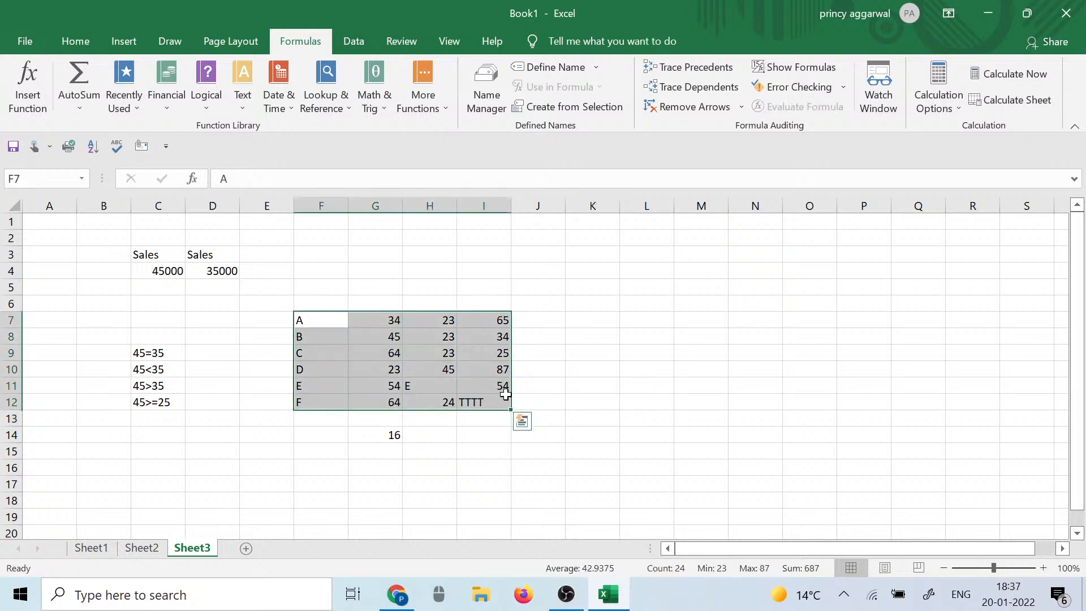
left_click(377, 443)
left_click_drag(317, 318, 497, 405)
left_click(410, 437)
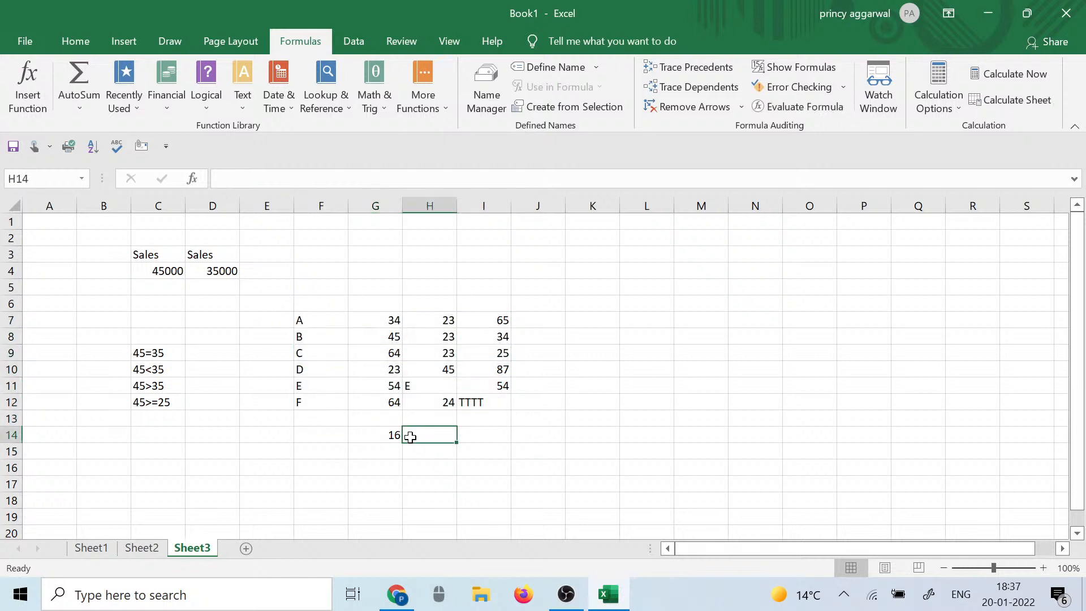
left_click(386, 436)
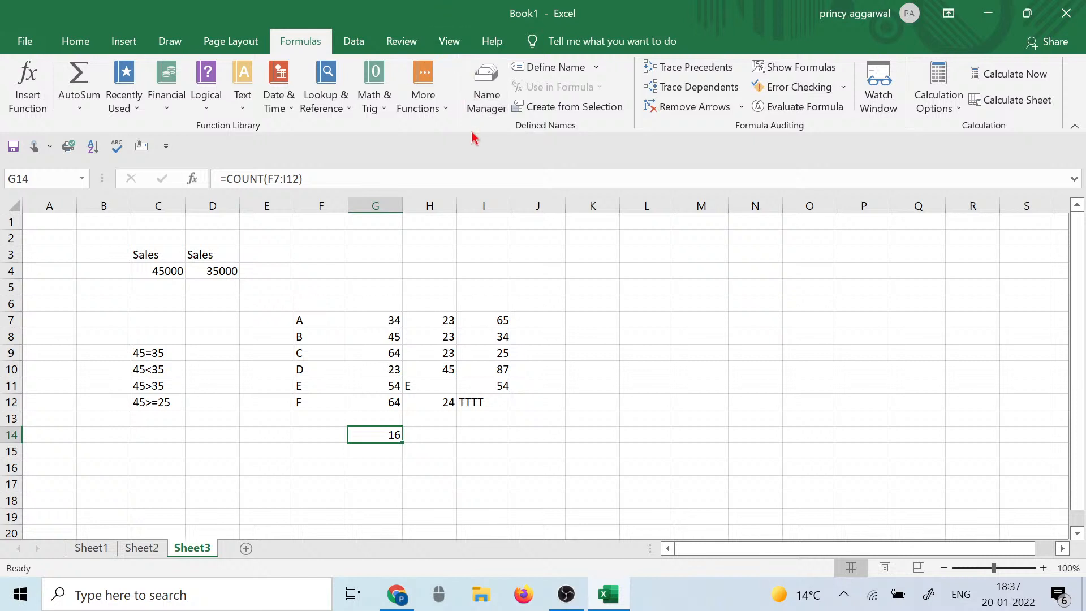
left_click(542, 303)
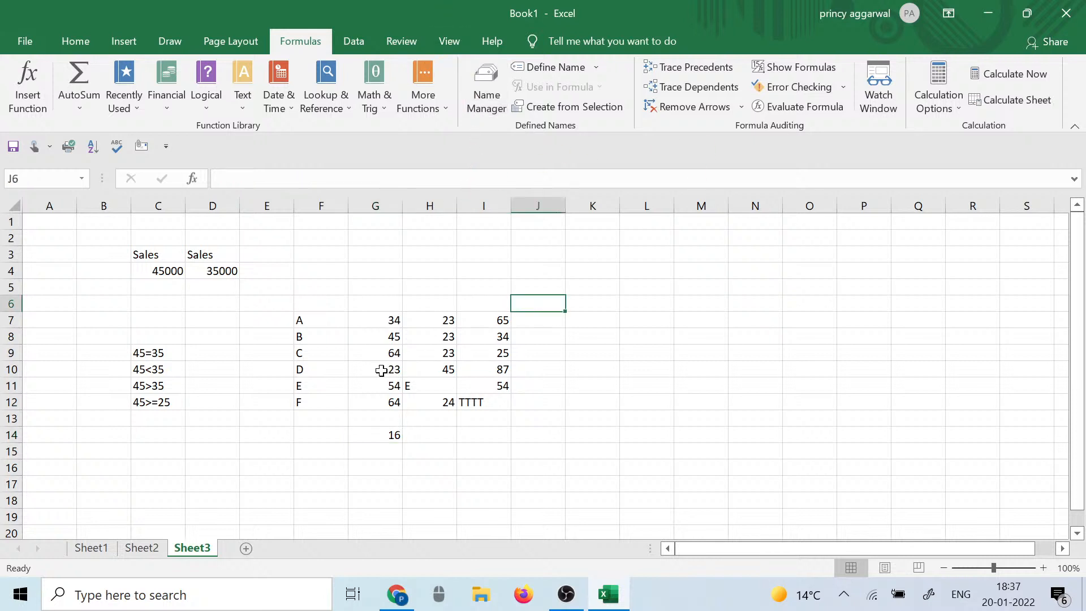
left_click_drag(310, 320, 510, 408)
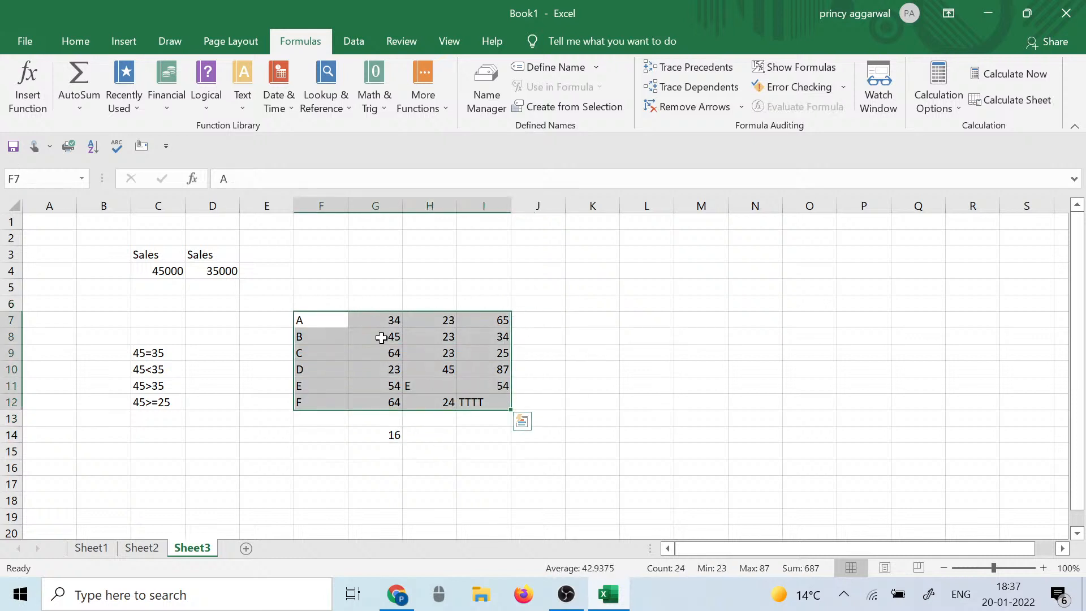
Step: Examine the COUNT formula in G14 and the number and text cells in F7:I12 it covers
left_click(489, 403)
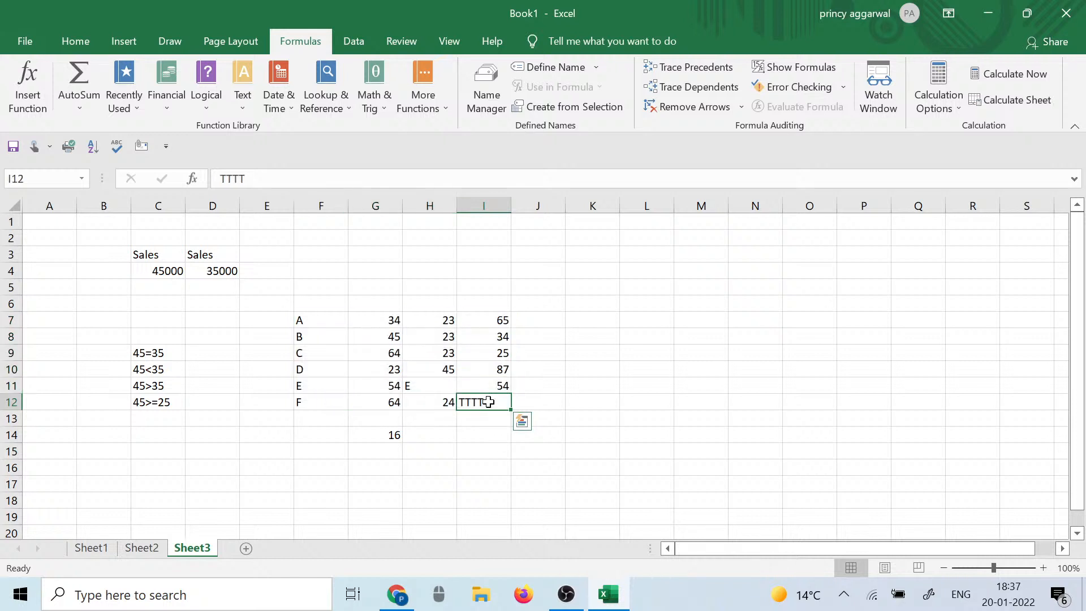
left_click(420, 384)
left_click(472, 404)
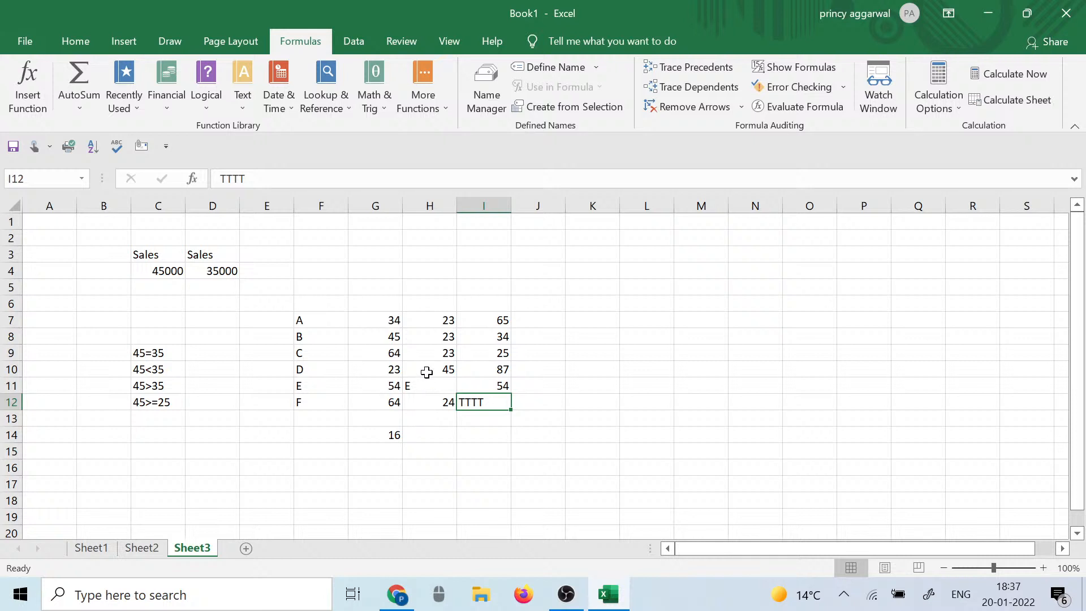
left_click(393, 436)
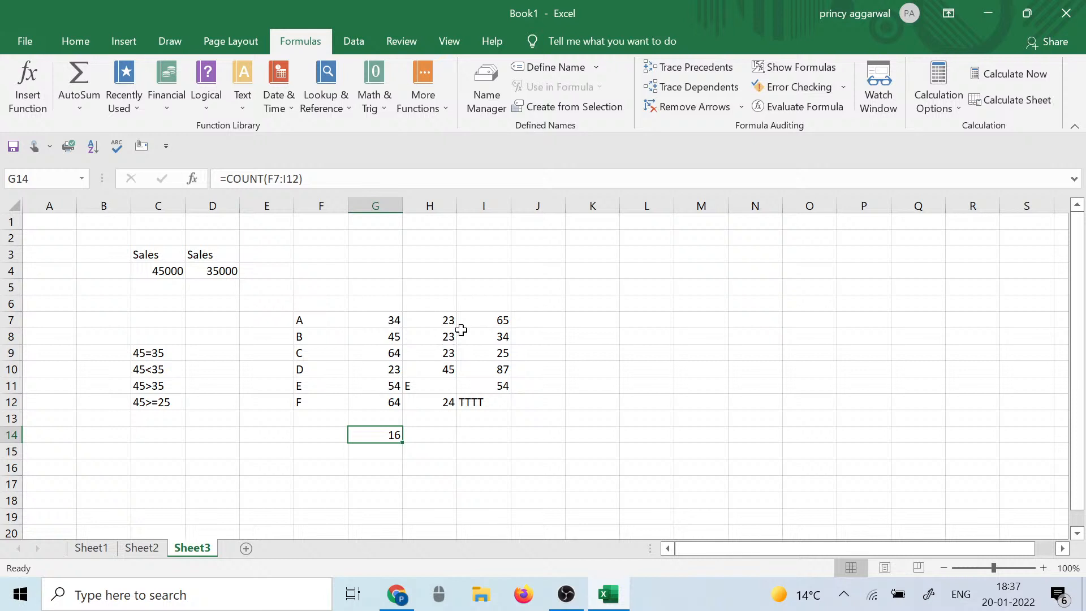
left_click(416, 405)
left_click_drag(320, 321, 507, 371)
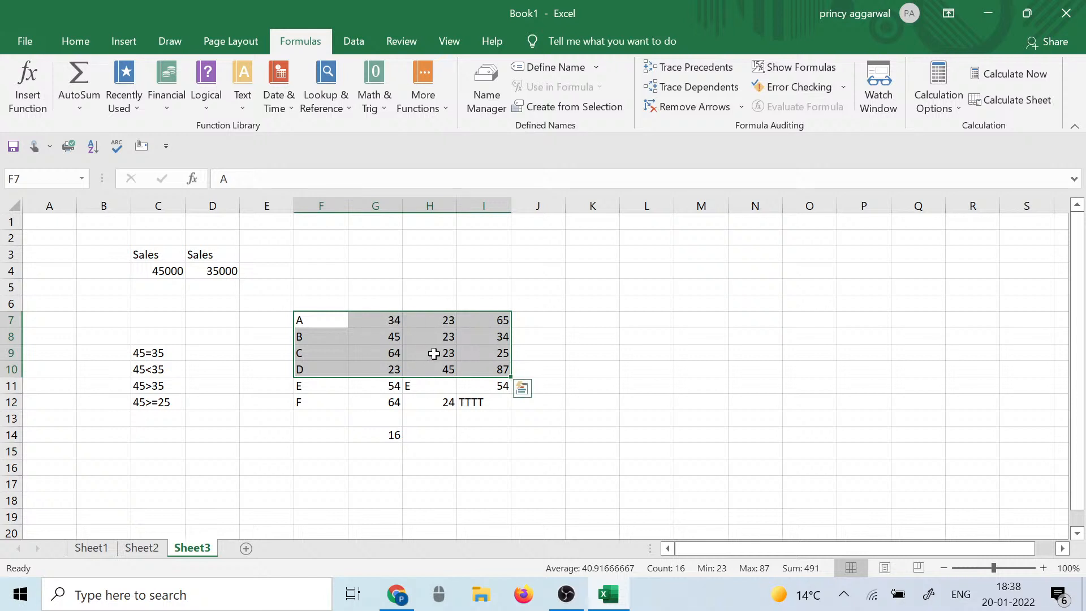
left_click(663, 367)
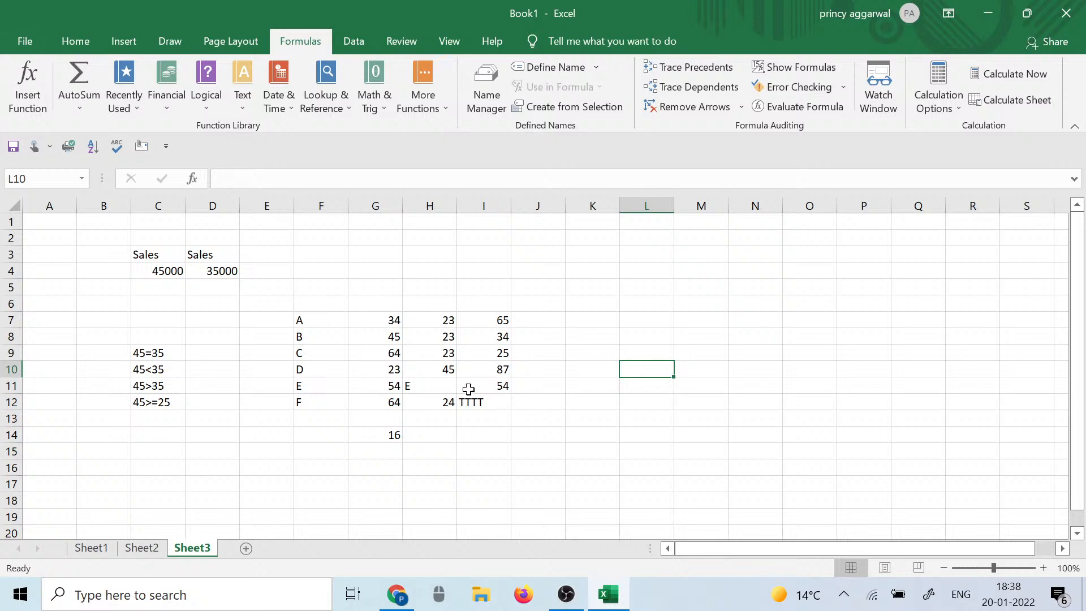
left_click_drag(424, 385, 538, 403)
left_click(659, 348)
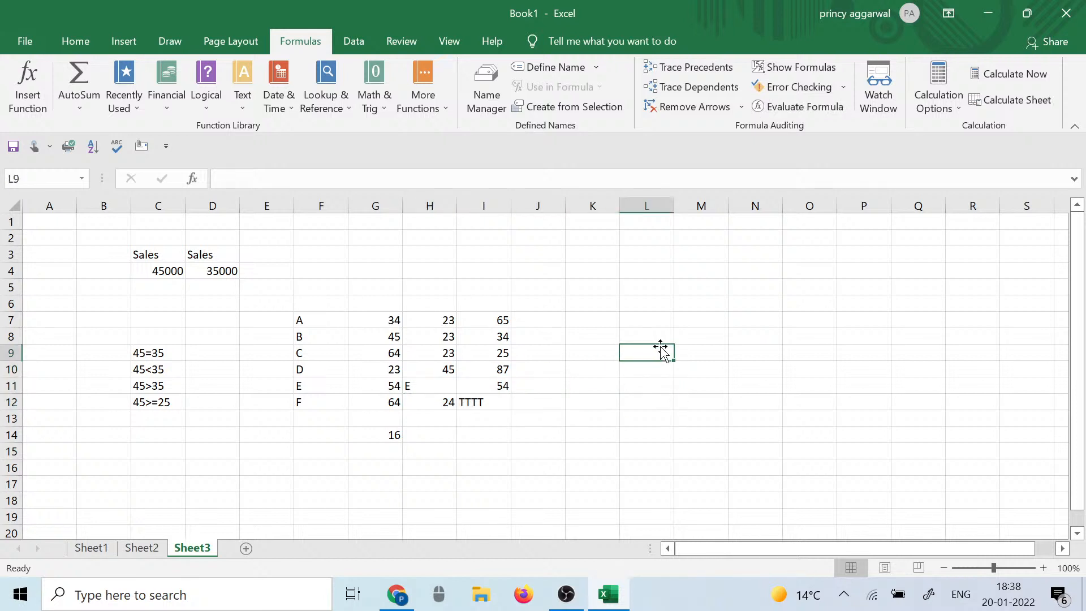
Step: Undo the text entries in H11 and I12 and the COUNT formula in G14
key("ctrl+z")
key("ctrl+z")
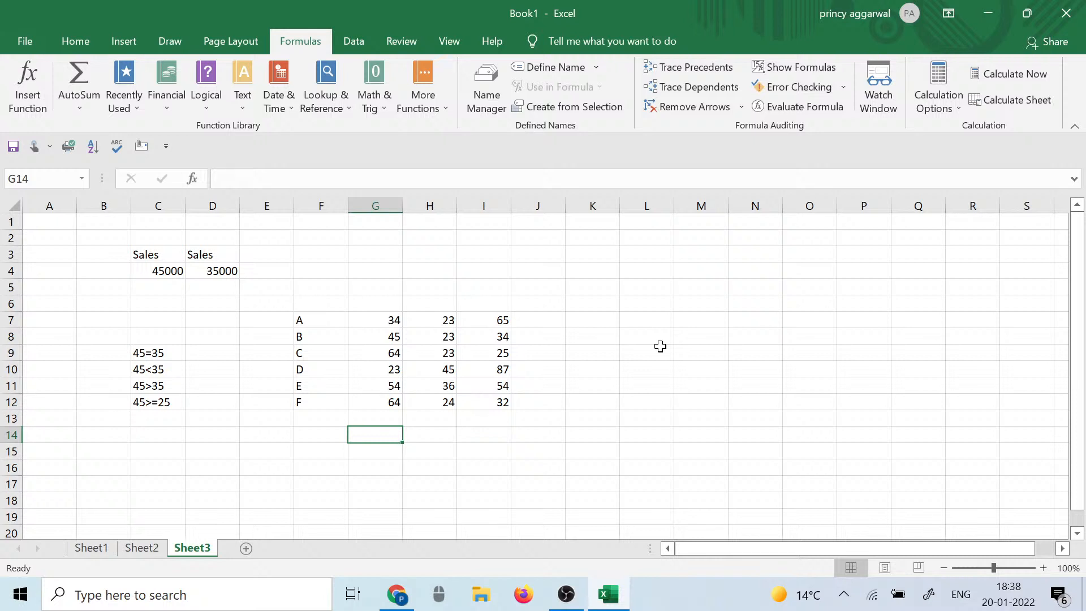
left_click(588, 342)
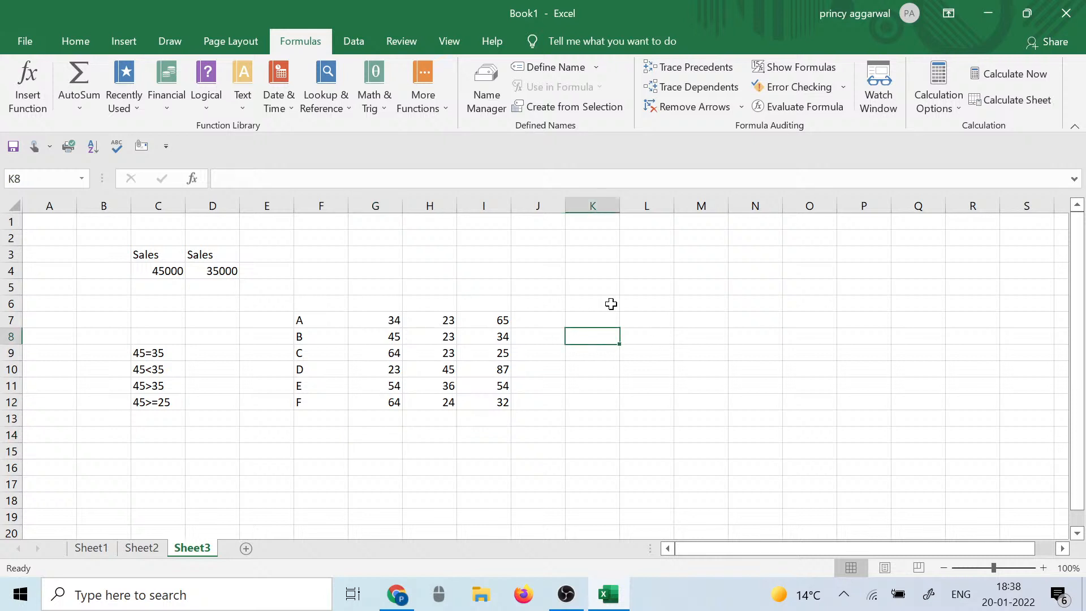
Step: Total row A's values G7:I7 in cell J7 with an AutoSum formula
left_click_drag(381, 320, 507, 323)
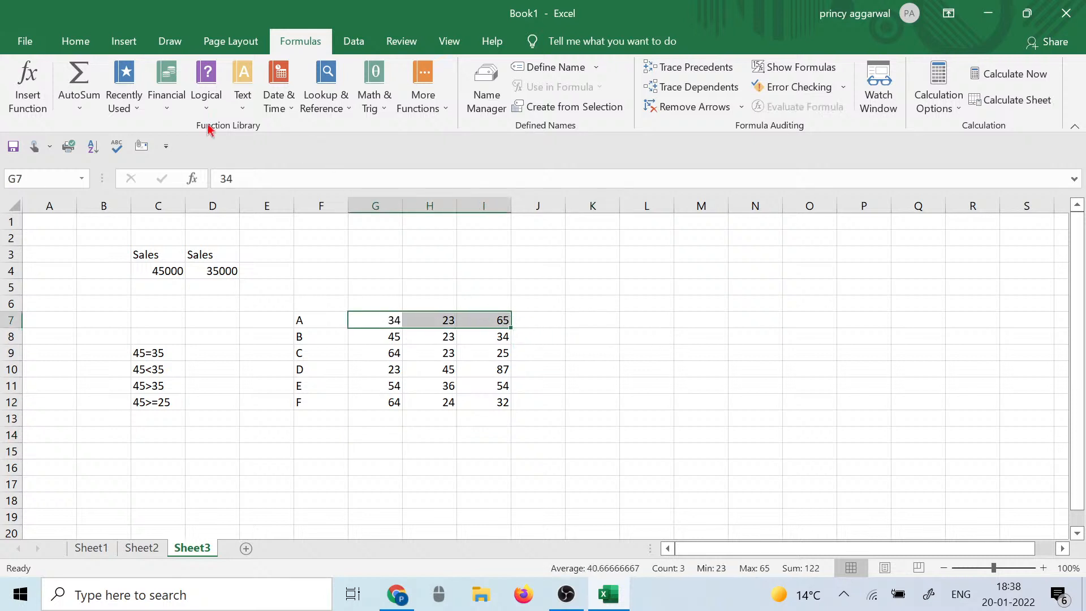
left_click(79, 109)
left_click(548, 316)
left_click(550, 319)
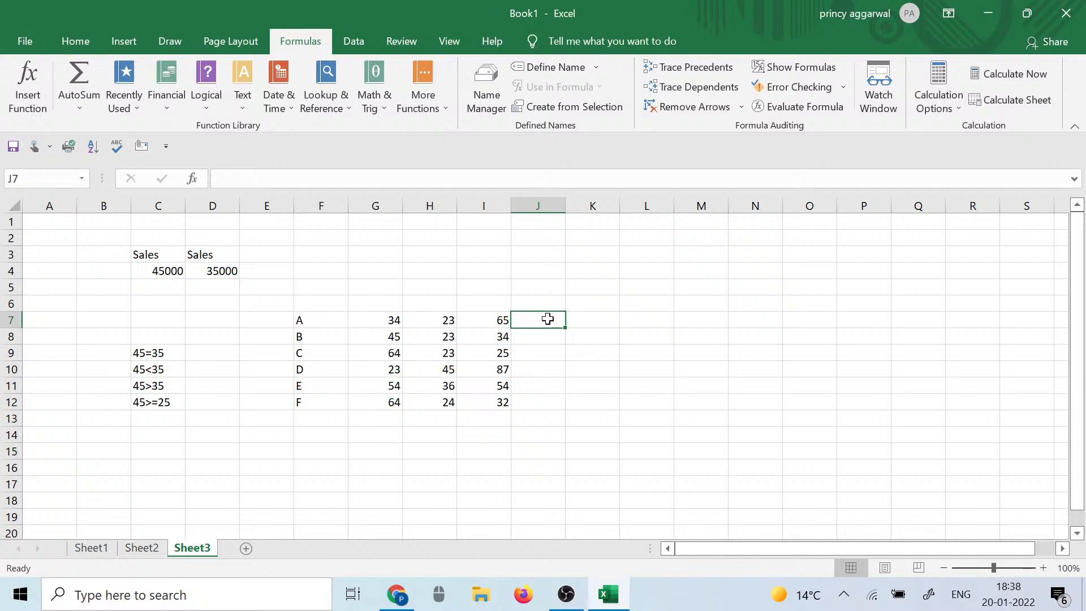
key("alt+equal")
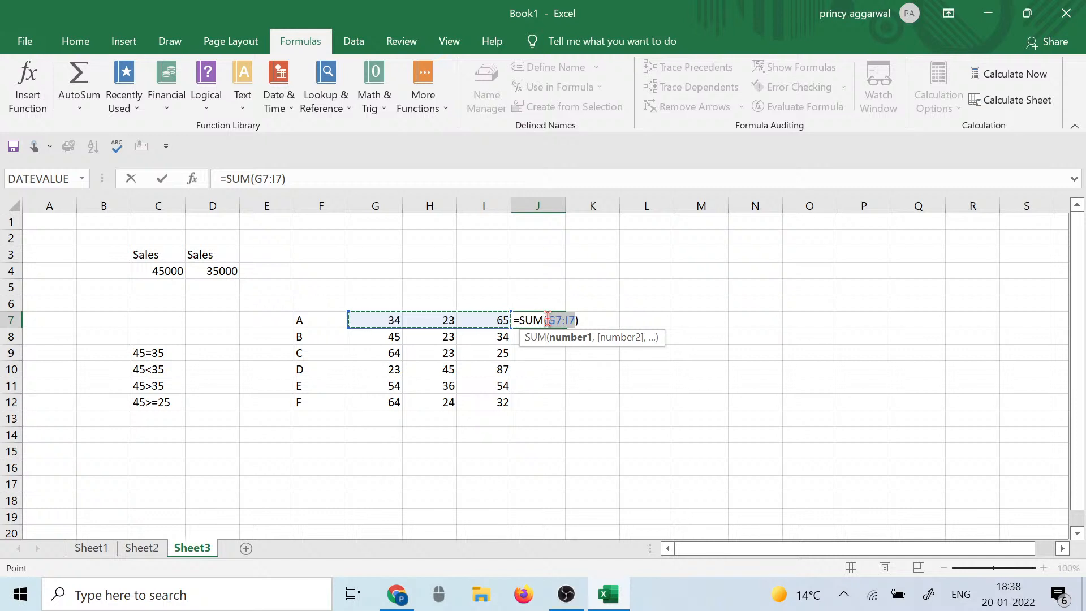
key("Return")
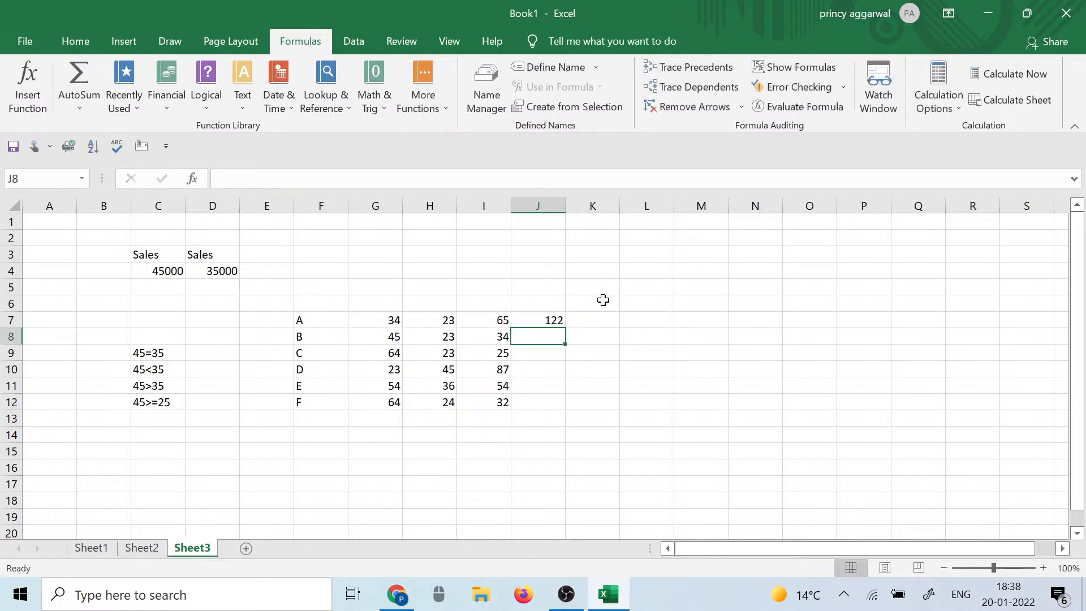
left_click(548, 318)
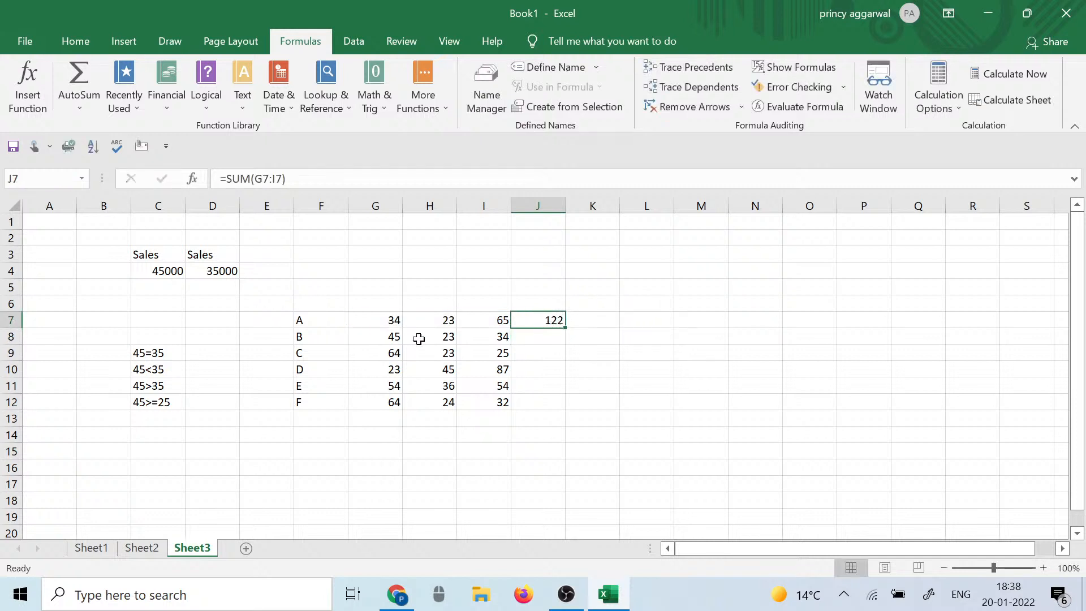
Step: Total row B's values G8:I8 in cell J8 with an AutoSum formula
left_click(548, 337)
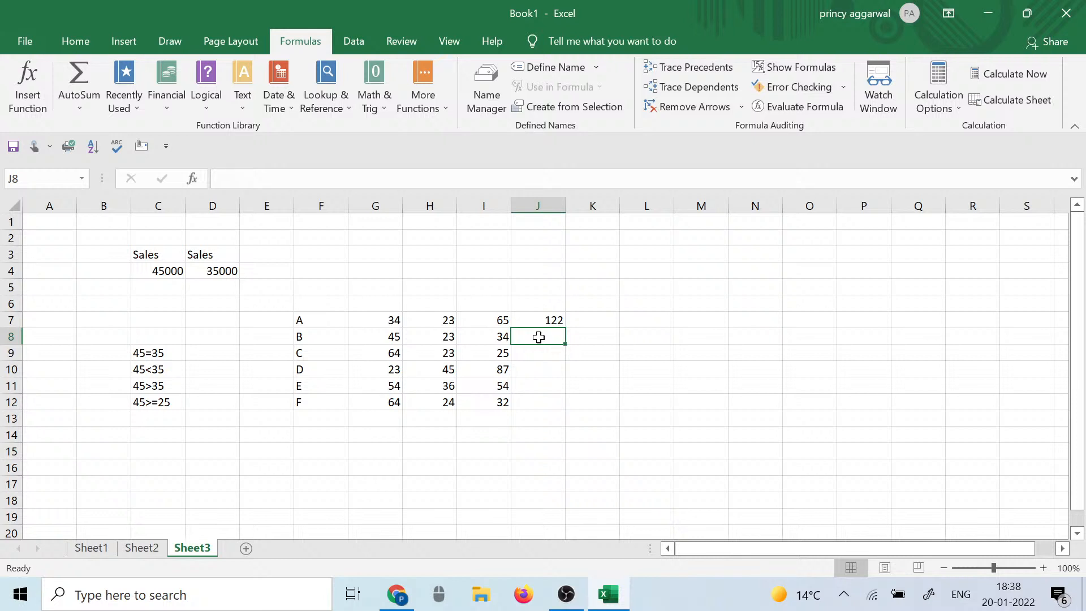
key("alt+=")
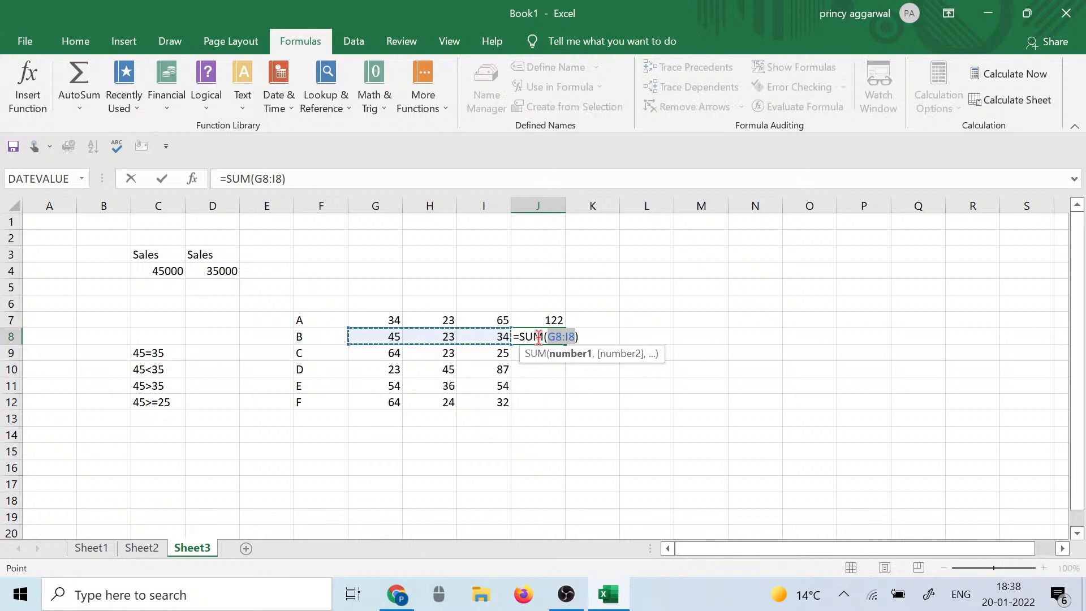
key("Return")
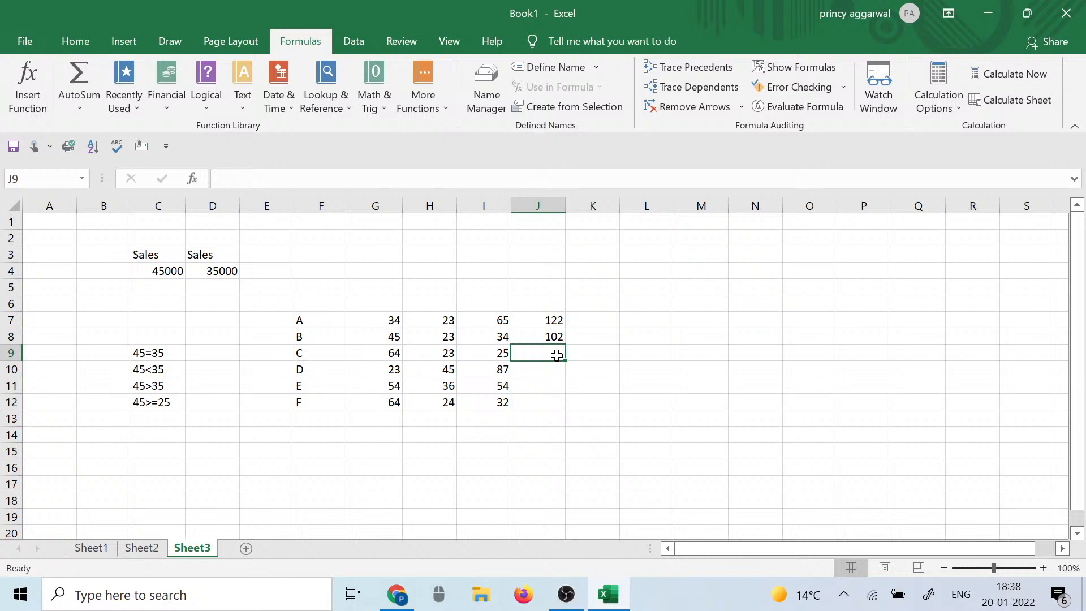
Step: Try to total row C's values in cell J9 with AutoSum by reselecting the range
key("alt+=")
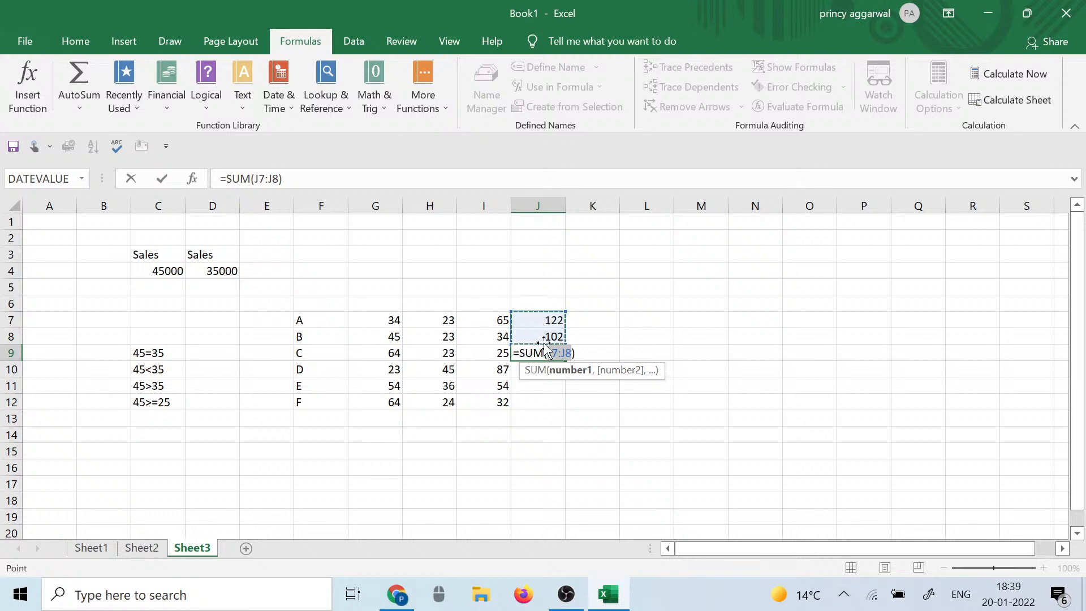
left_click_drag(388, 357, 447, 358)
left_click(593, 433)
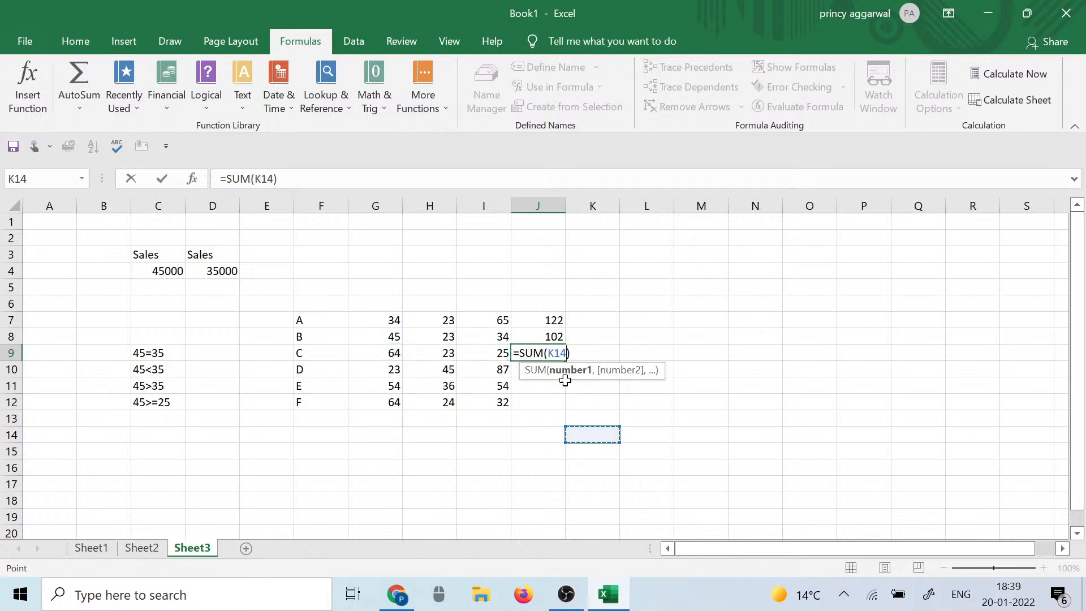
key("Return")
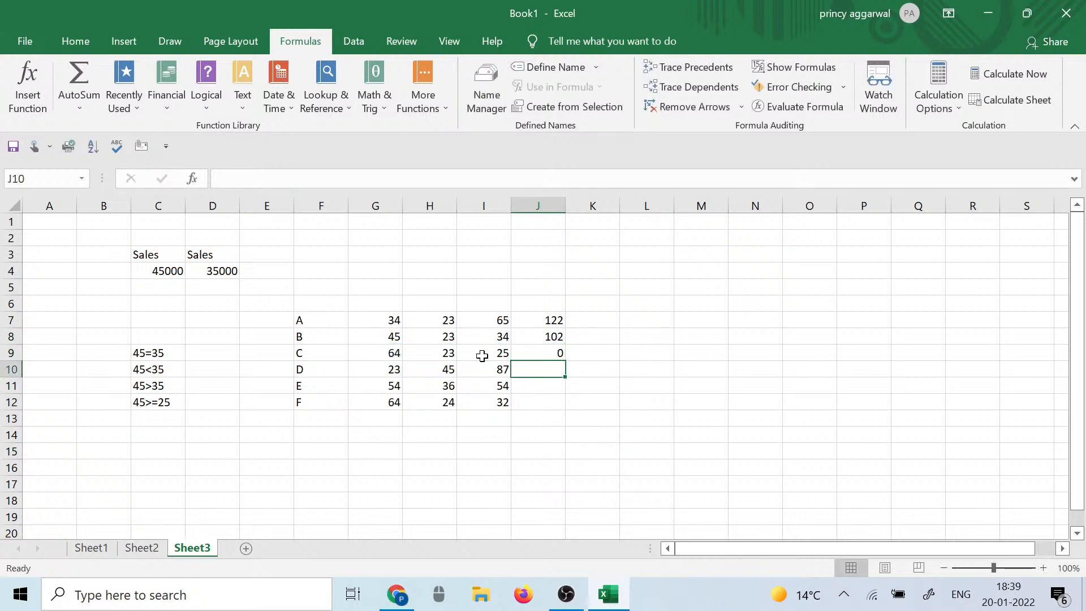
Step: Fill the SUM formula from J8 down through J12 to total the remaining rows
left_click(554, 338)
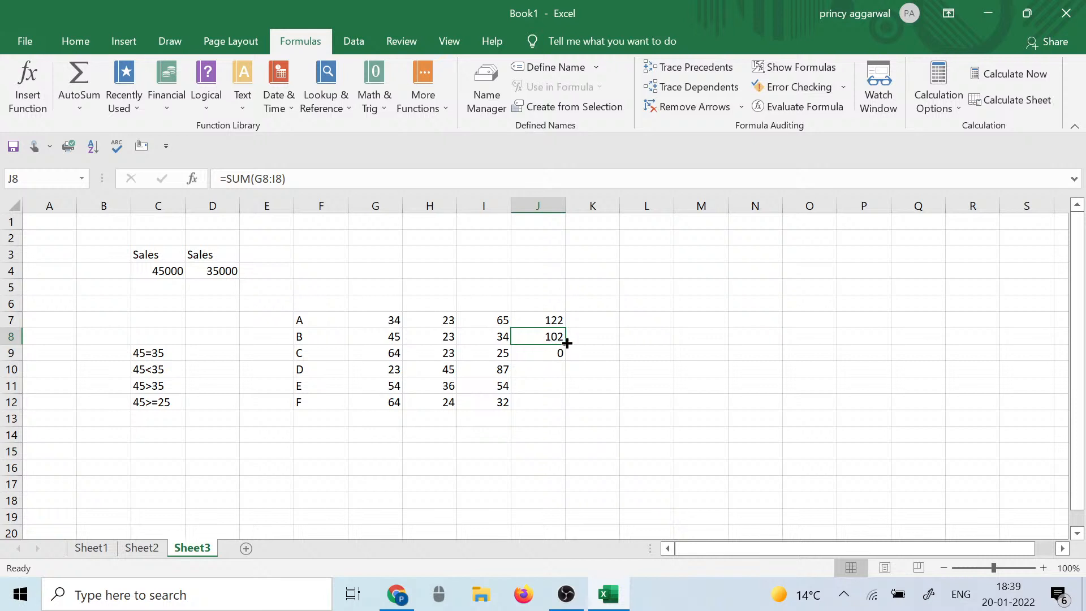
left_click_drag(564, 345, 559, 414)
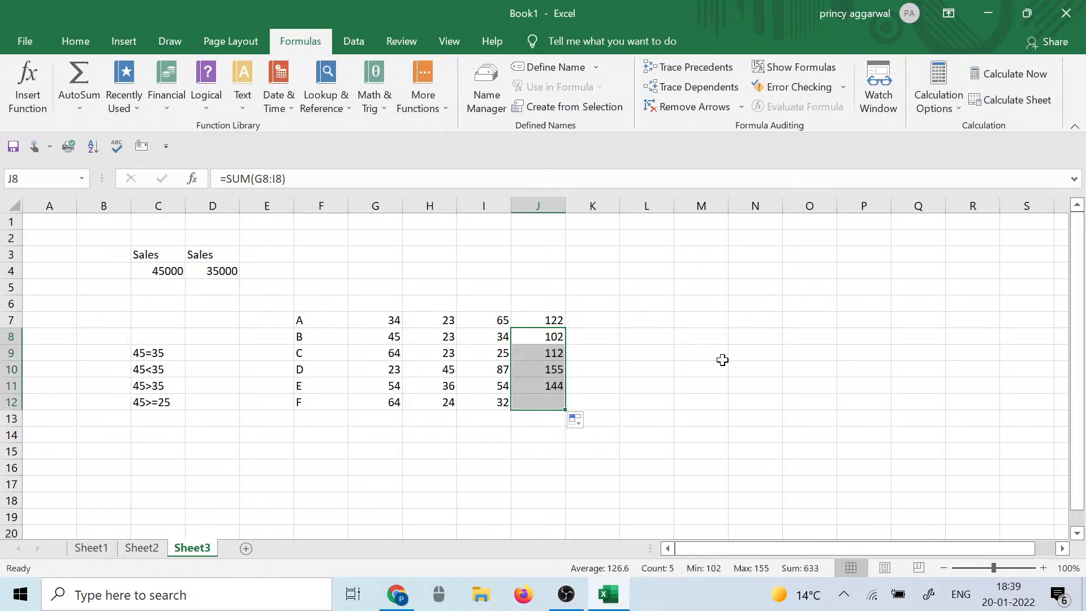
left_click(720, 350)
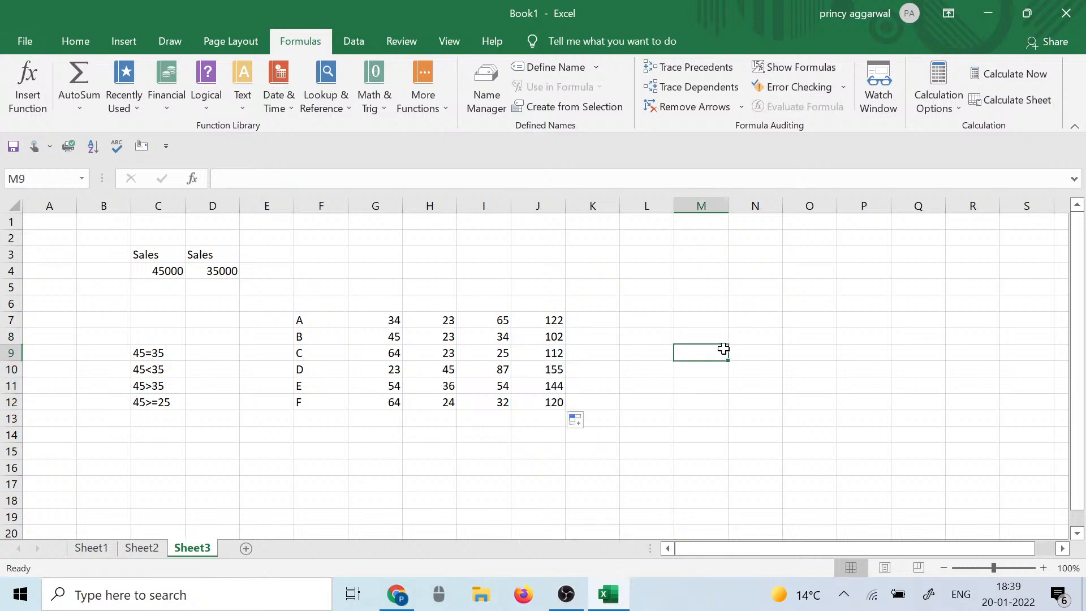
Step: Enter the heading Sum in cell J5 above the totals column
left_click(555, 289)
type("sU")
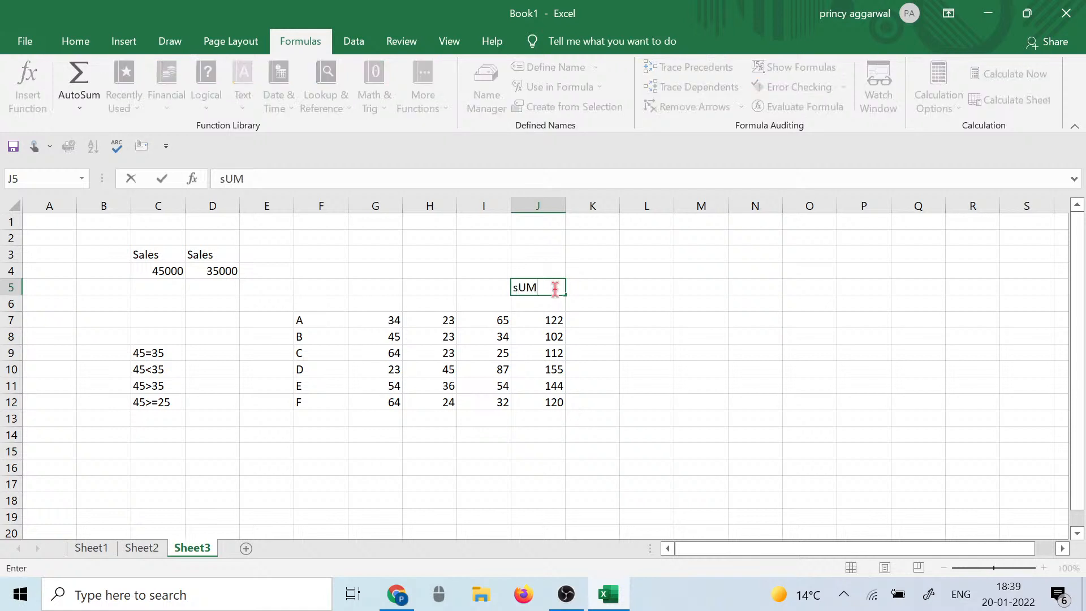
type("M")
left_click(471, 300)
Step: Enter the headings m1, m2 and m3 in cells G5, H5 and I5
left_click(391, 286)
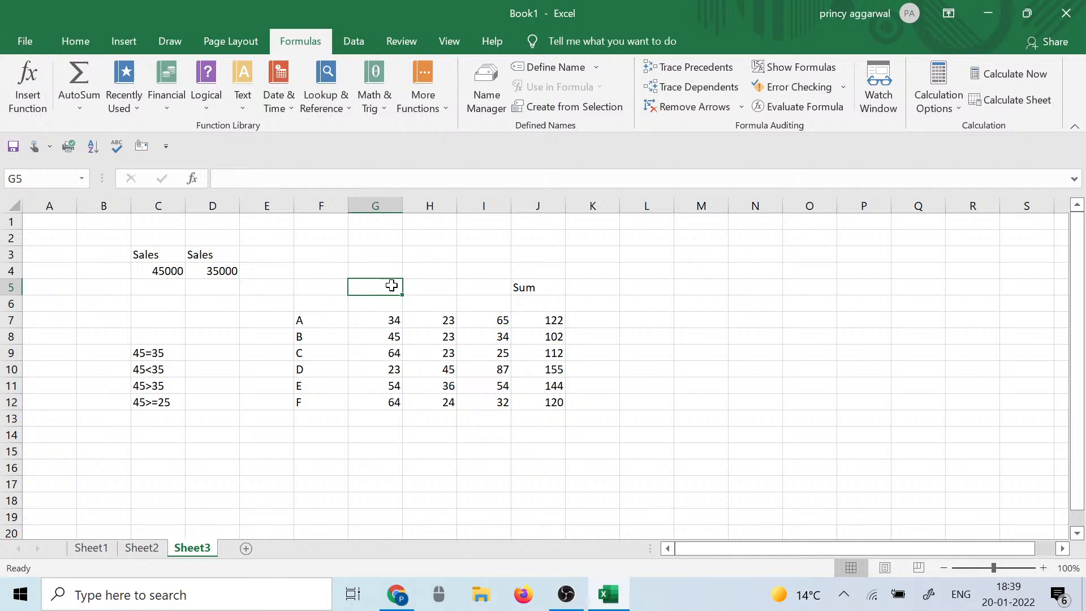
type("m1")
key("Tab")
type("m")
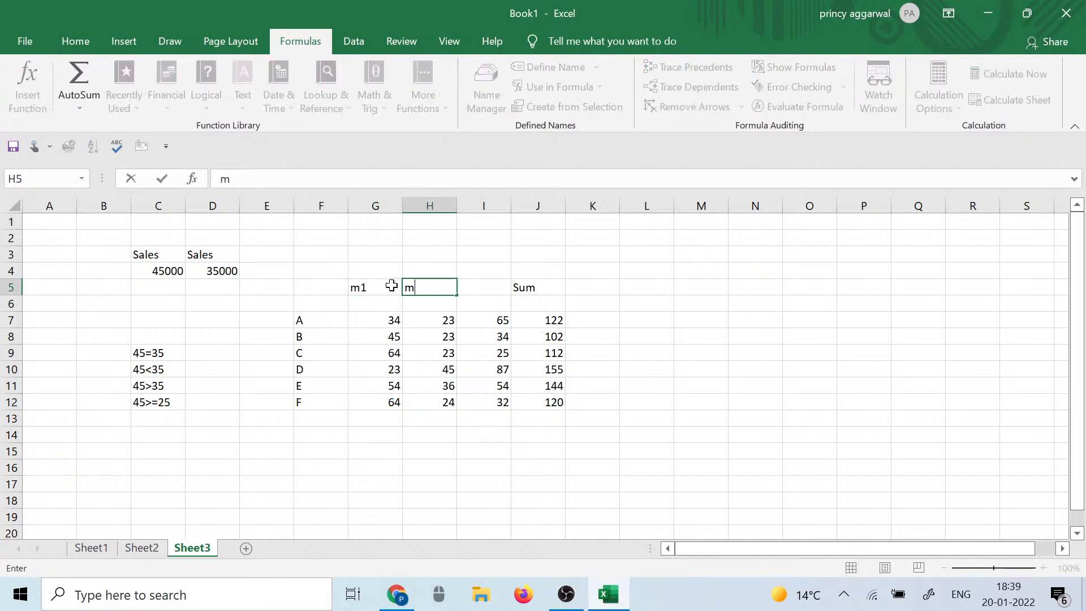
type("2")
key("Tab")
type("m3")
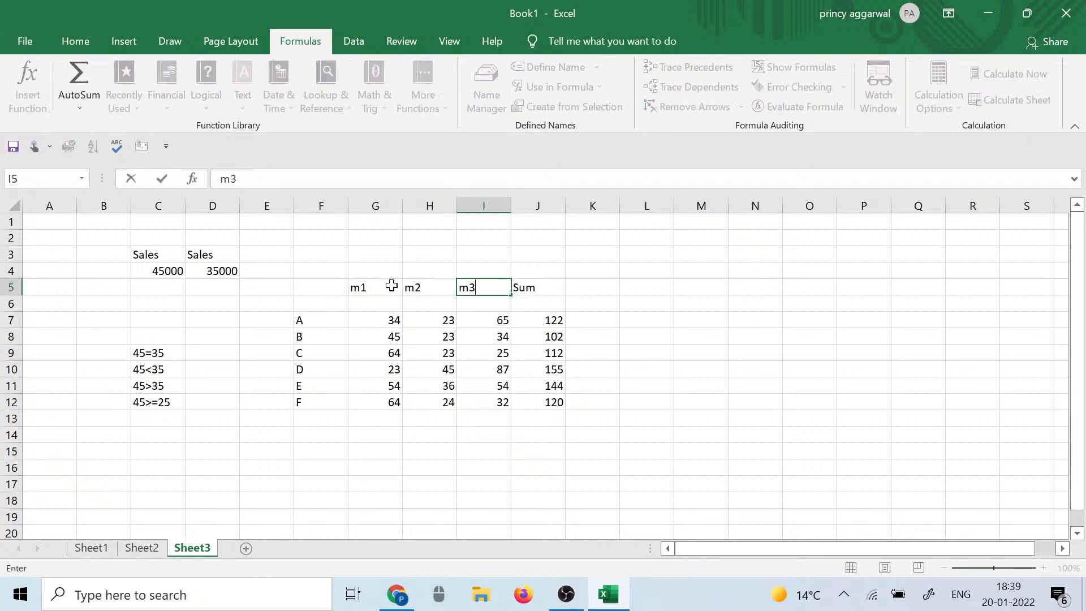
left_click(632, 371)
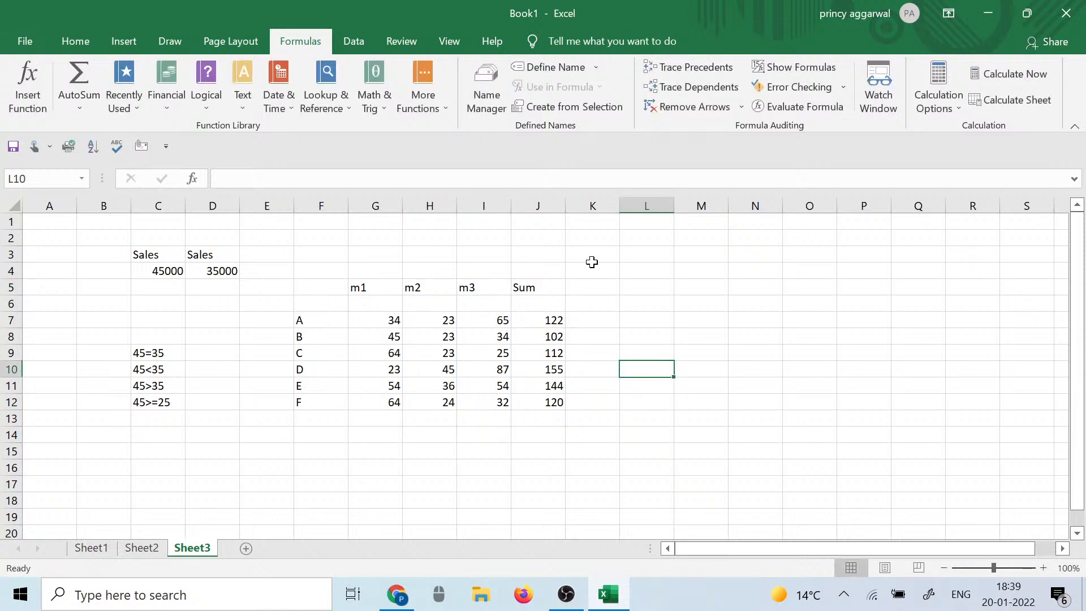
Step: Enter the heading Max in cell M5
left_click(579, 290)
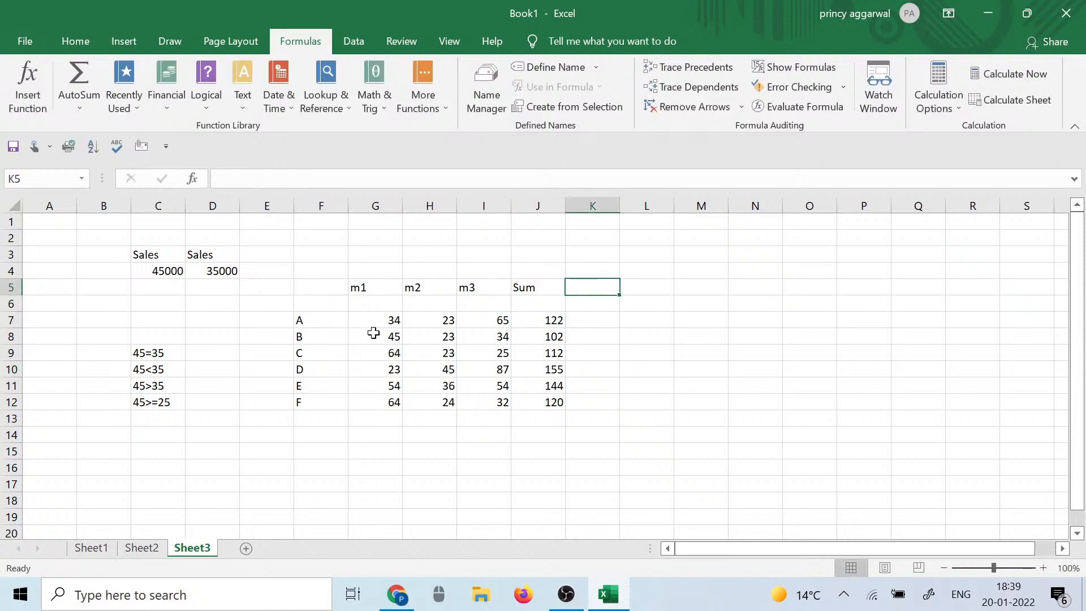
left_click_drag(373, 326, 499, 401)
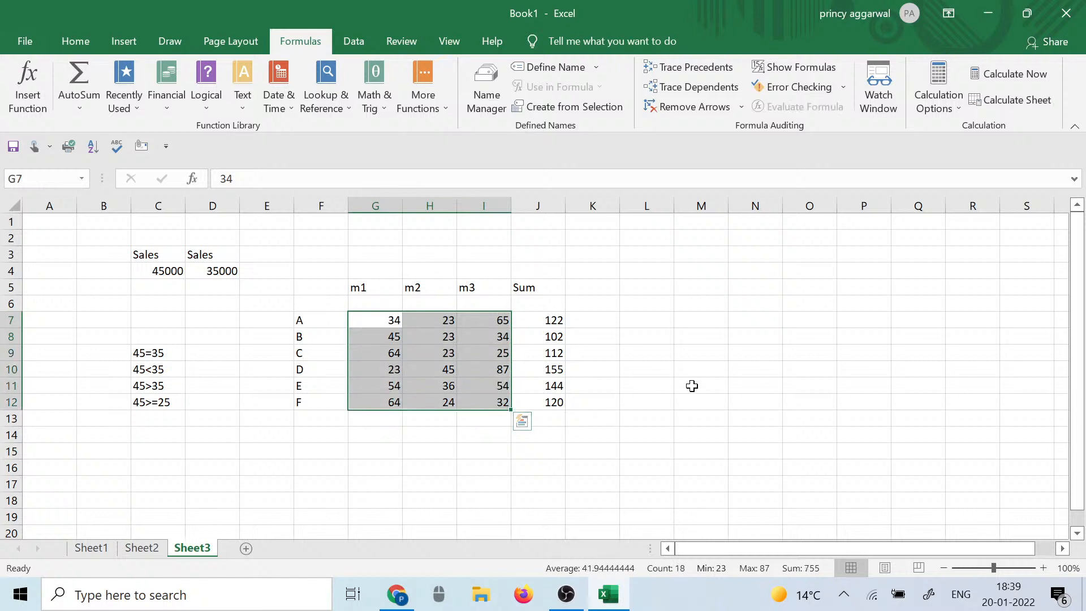
left_click(692, 289)
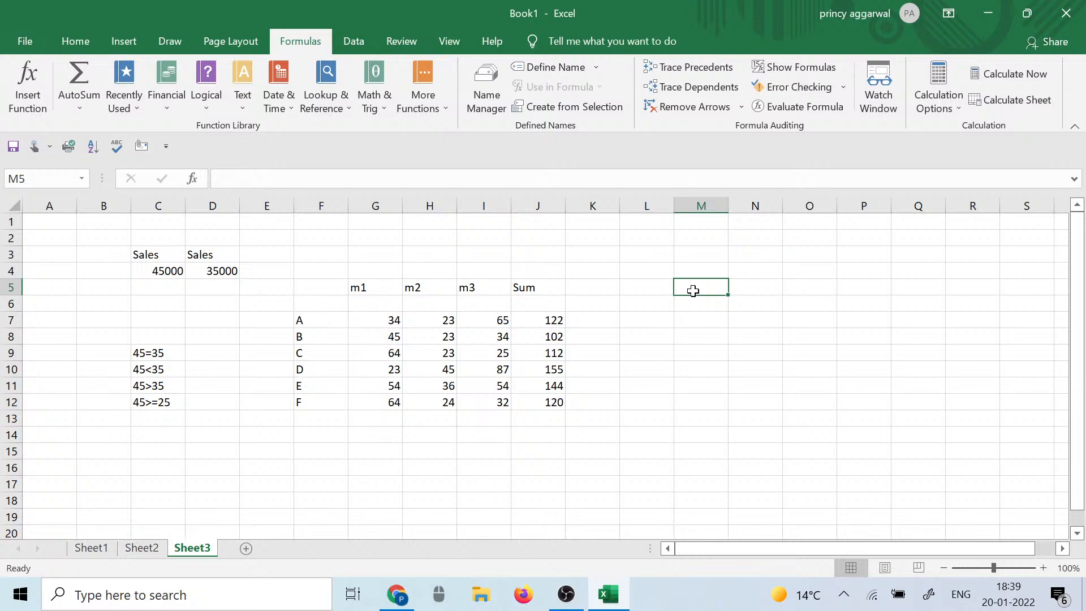
type("mAX")
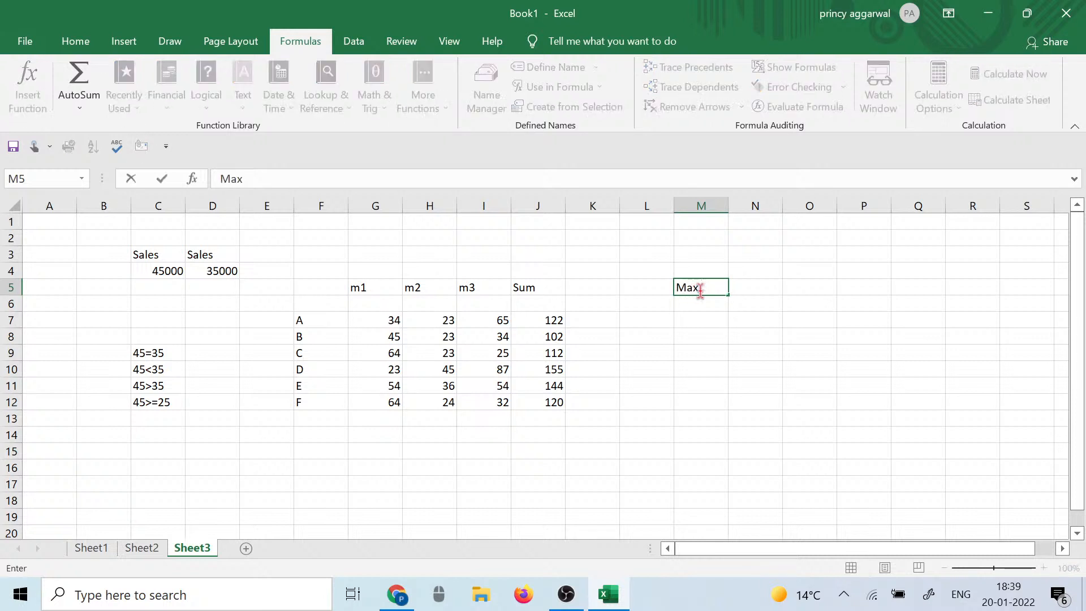
Step: Enter a MAX formula in M7 that finds the largest mark in G7:I12
left_click(694, 318)
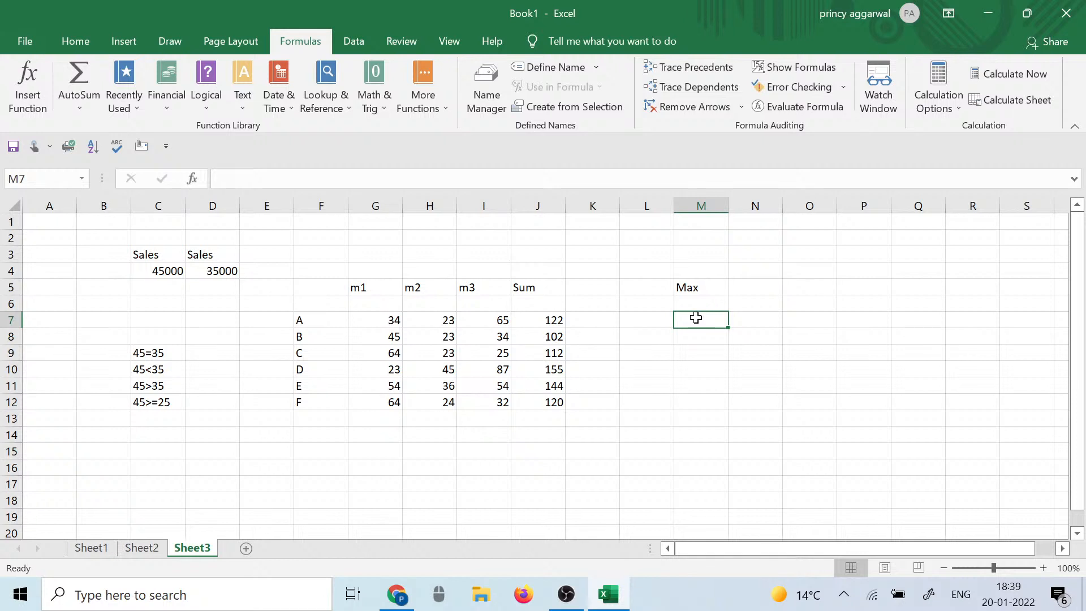
type("=max")
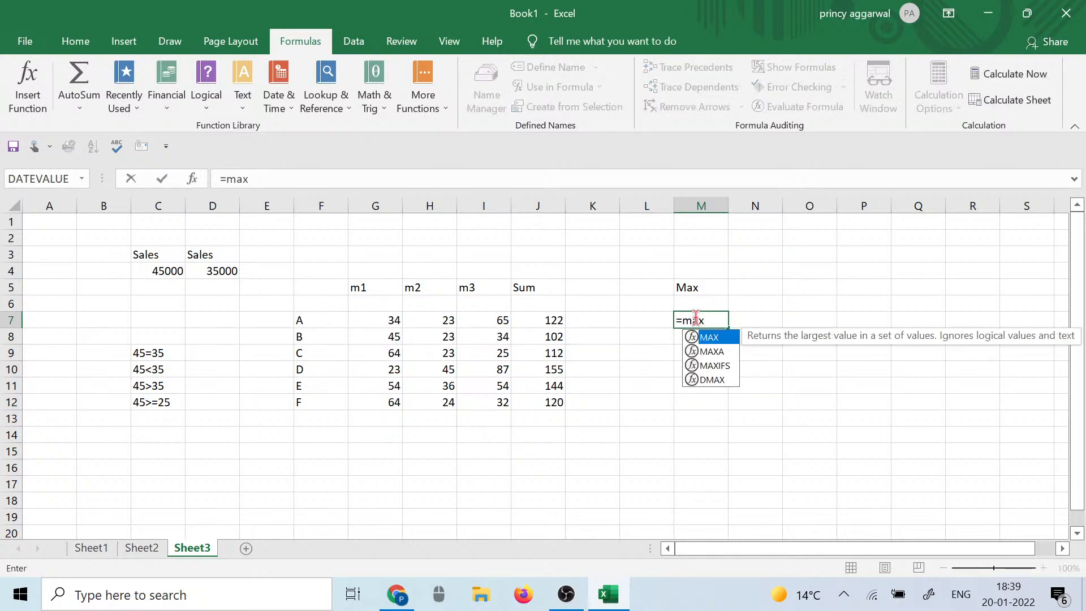
type("(")
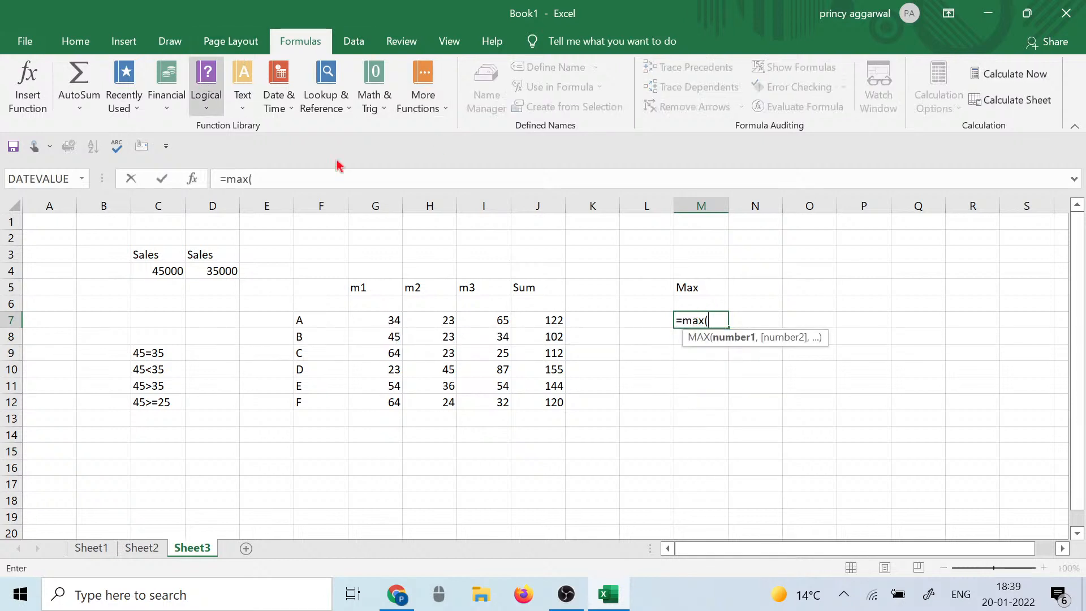
left_click_drag(406, 320, 485, 399)
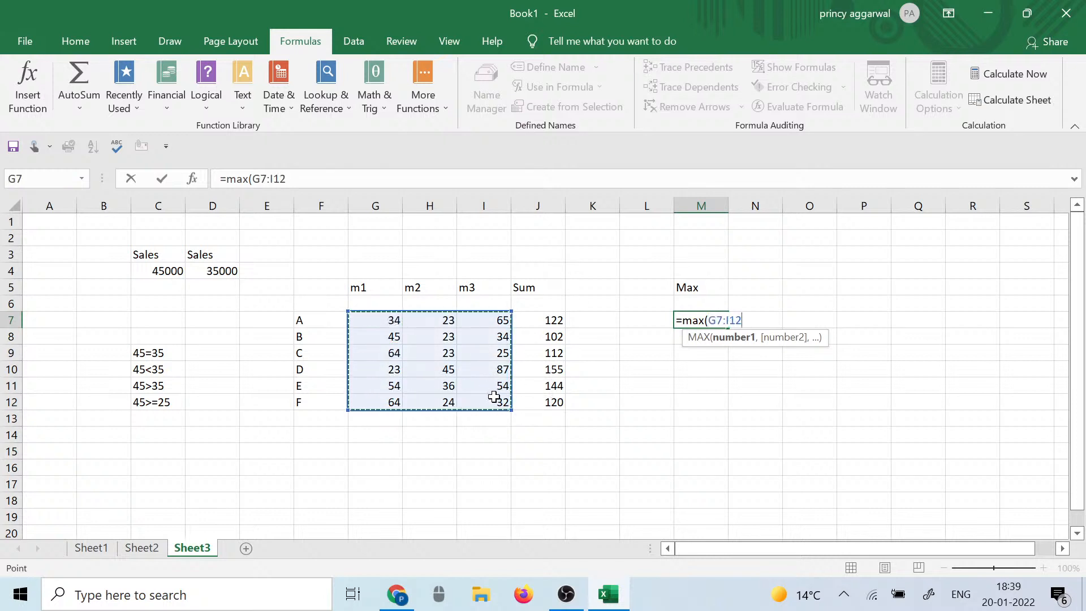
type(")")
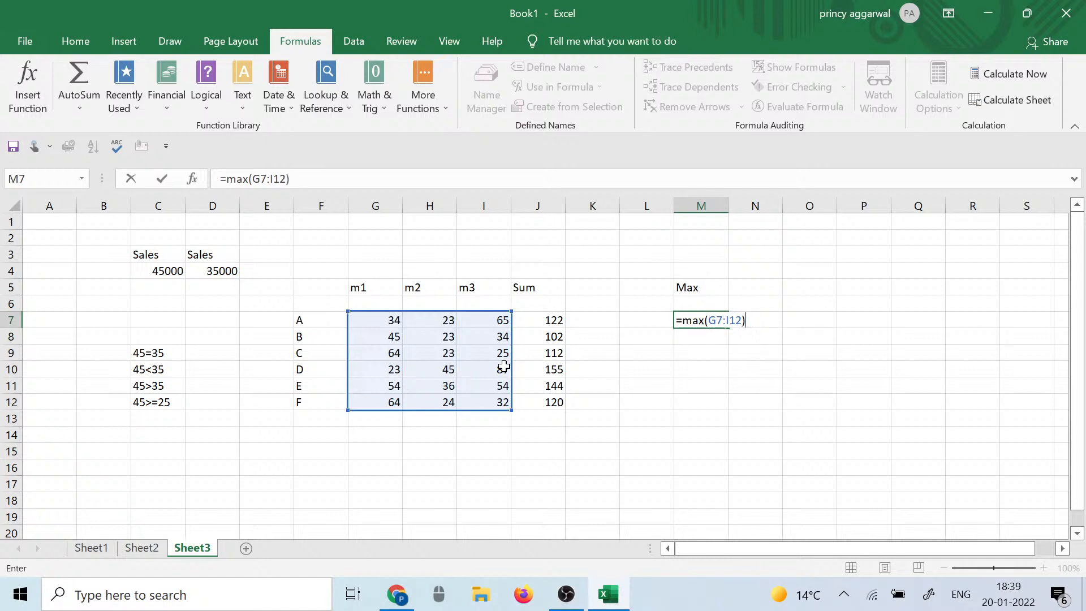
key("Return")
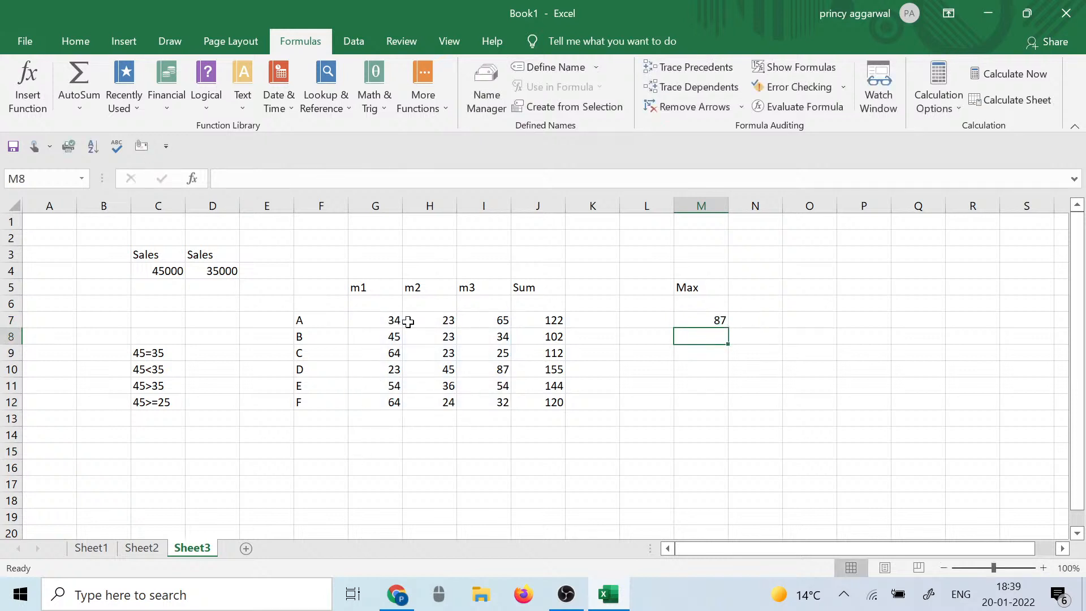
left_click(493, 374)
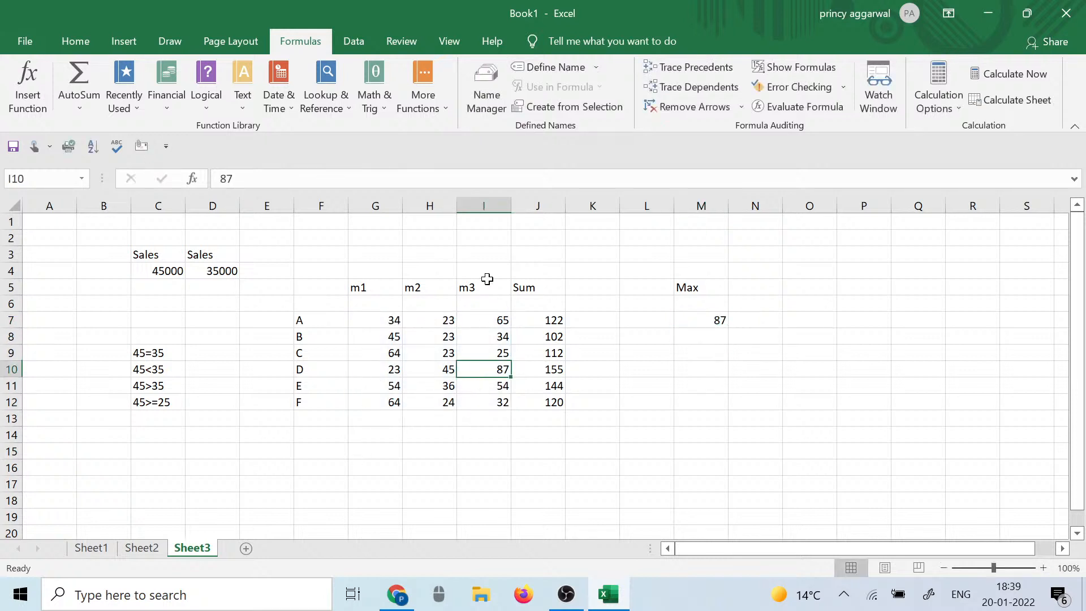
left_click(633, 325)
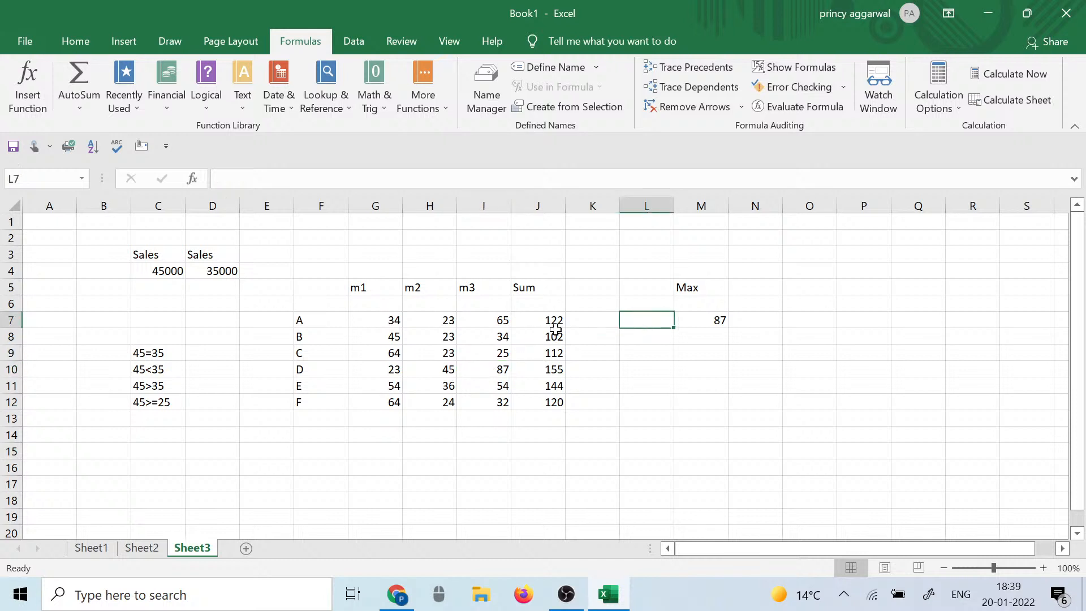
left_click_drag(557, 323, 565, 406)
left_click(668, 372)
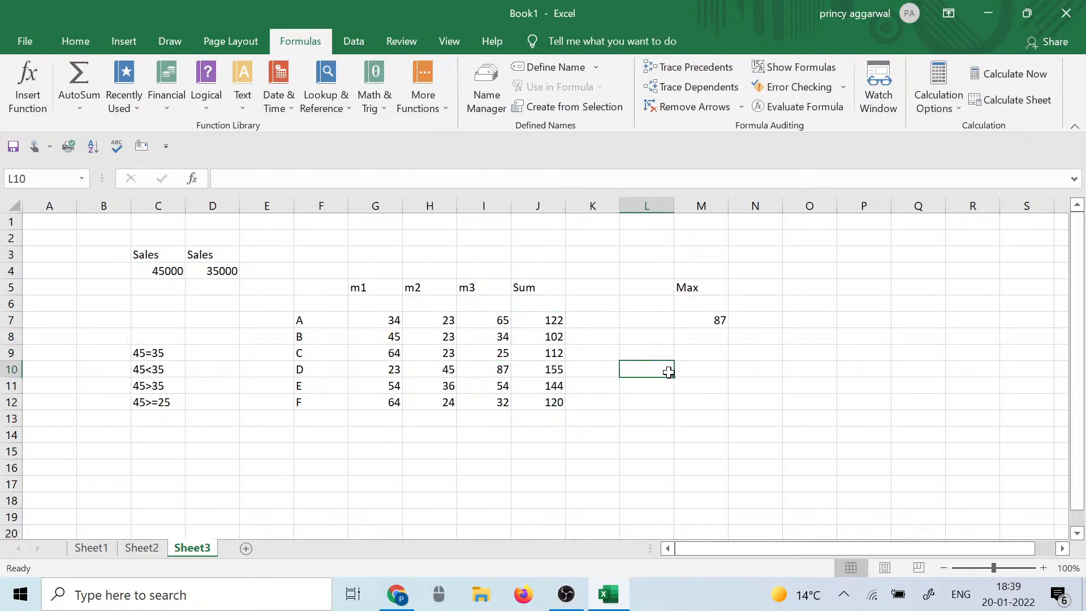
Step: Enter a MAX formula in L7 that finds the highest total in J7:J12
left_click(653, 326)
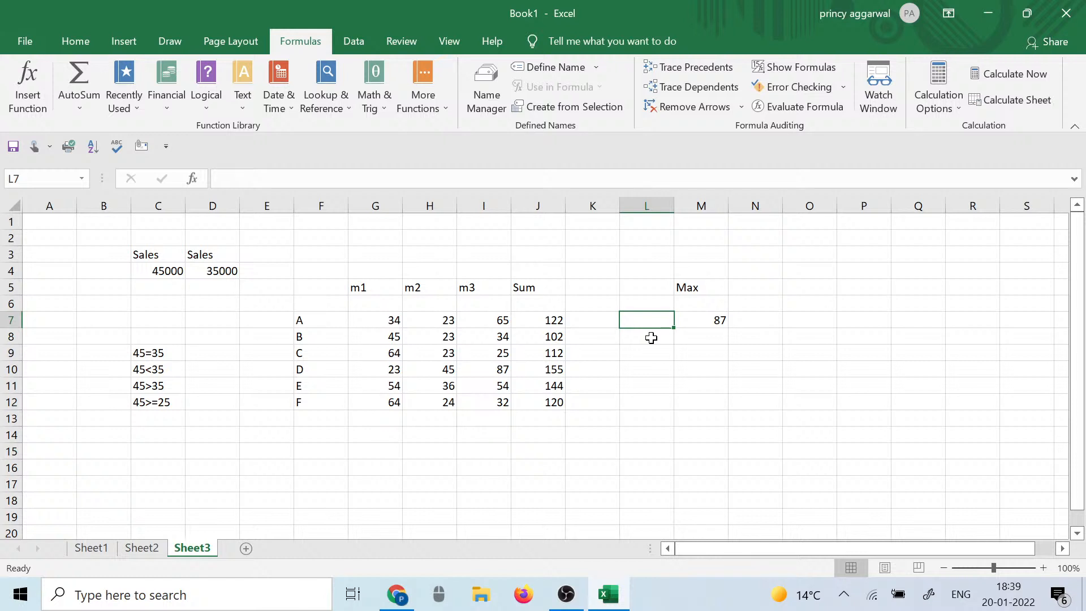
type("=max(")
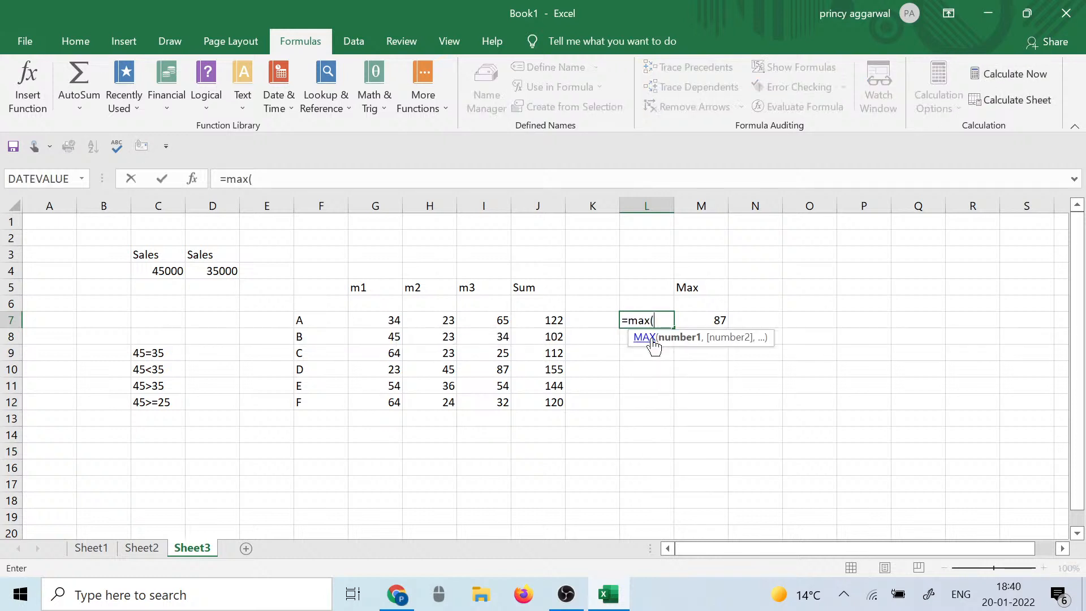
left_click_drag(551, 320, 550, 407)
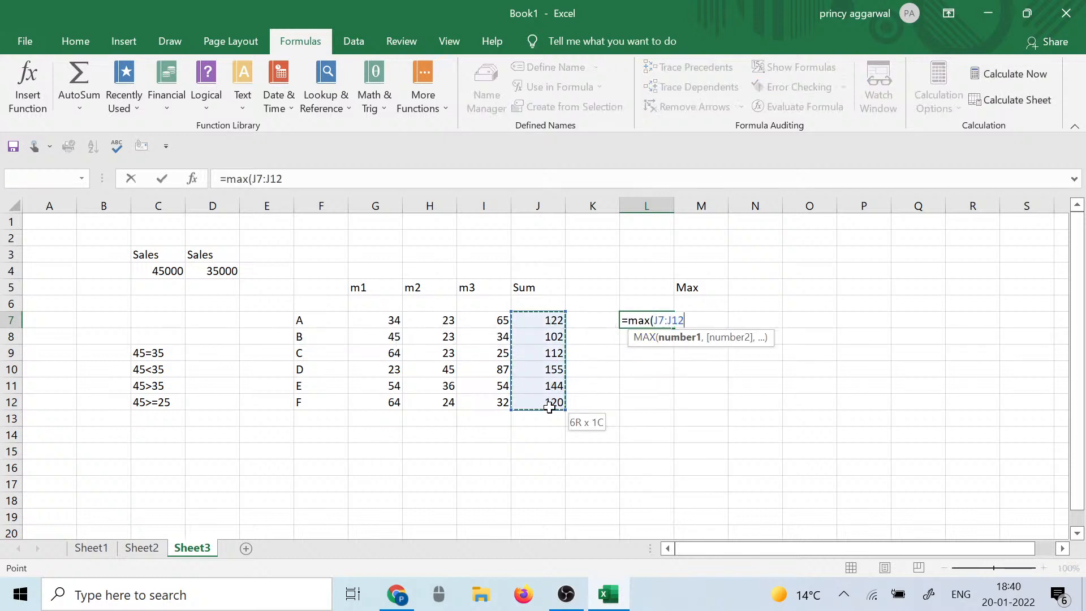
type(")")
key("Return")
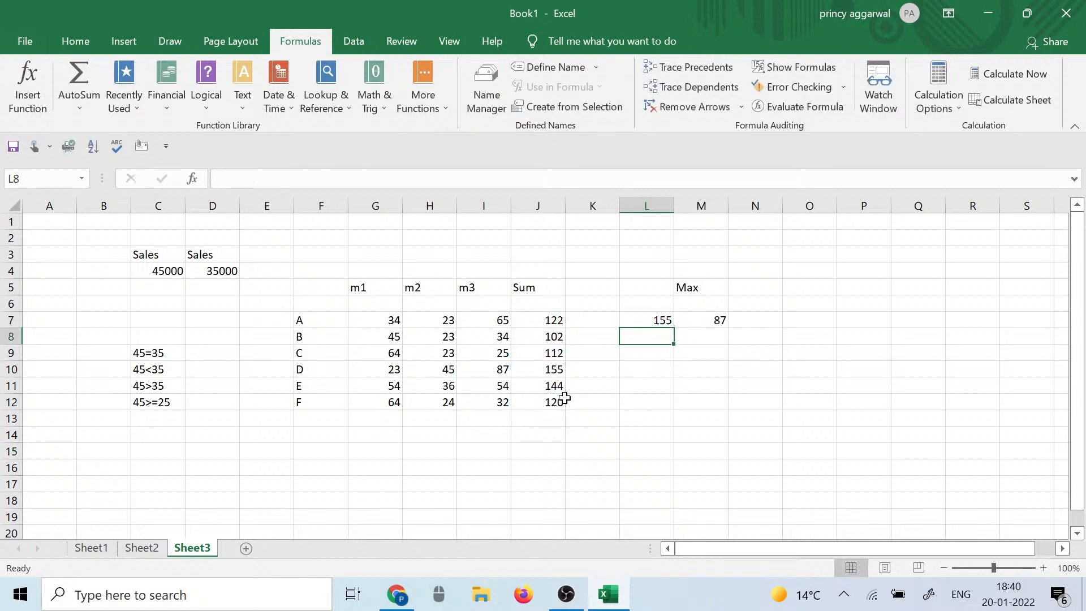
left_click_drag(554, 320, 537, 419)
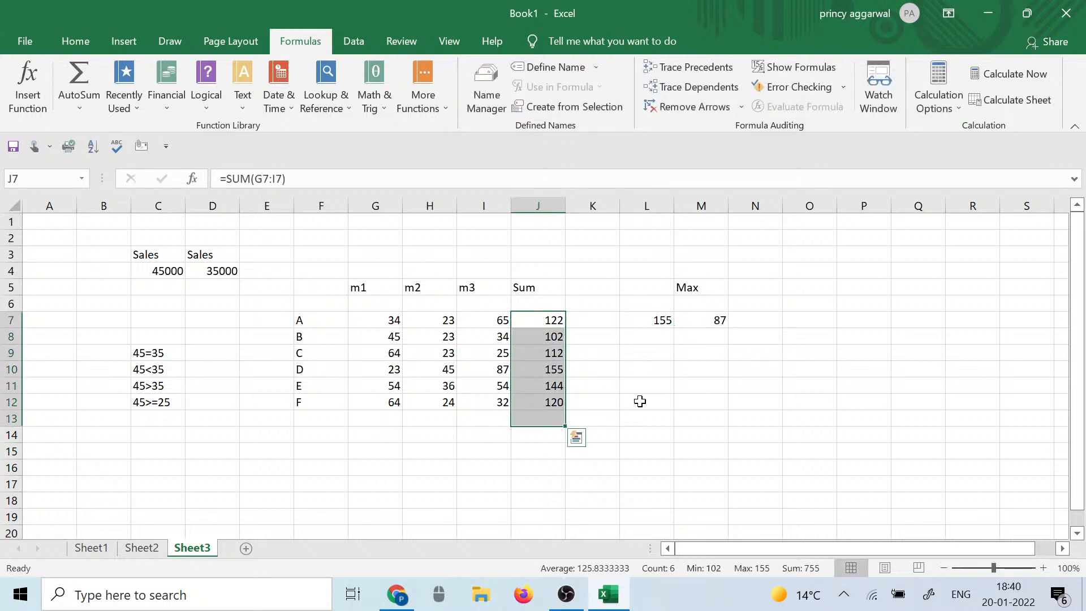
left_click(639, 401)
left_click(543, 403)
left_click_drag(632, 329, 742, 320)
left_click(620, 292)
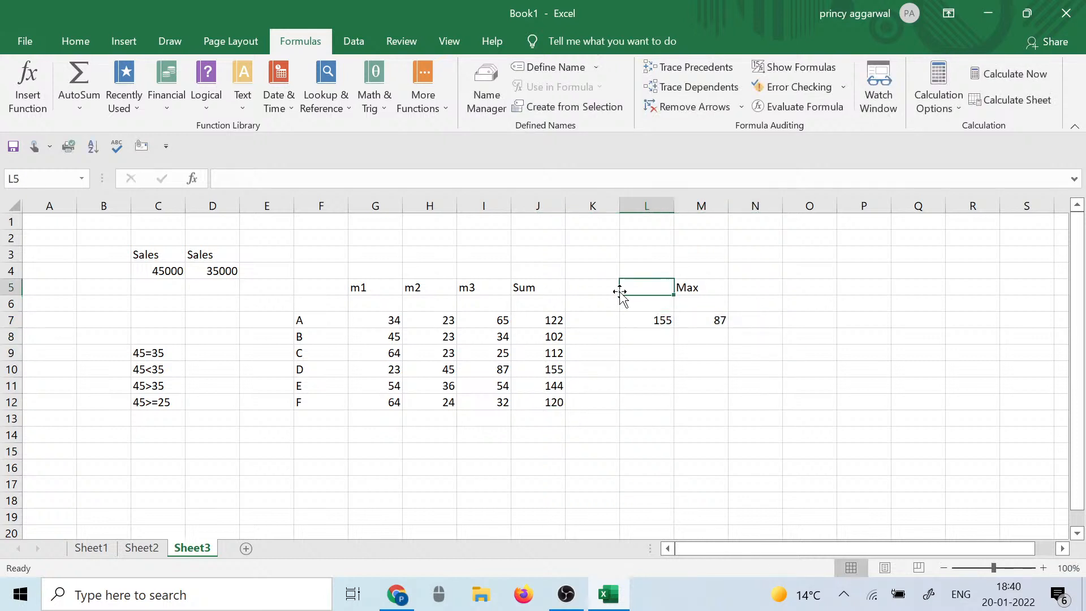
left_click_drag(615, 304, 781, 321)
left_click(669, 357)
Step: Change the function in L7 from MAX to MIN, keeping the range J7:J12
left_click(671, 320)
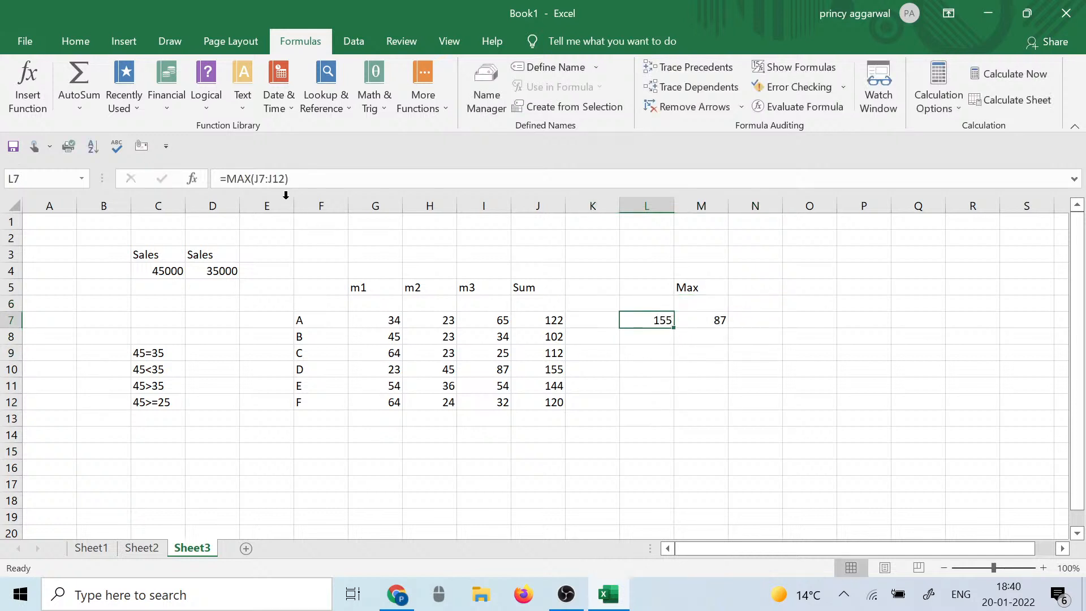
left_click(252, 179)
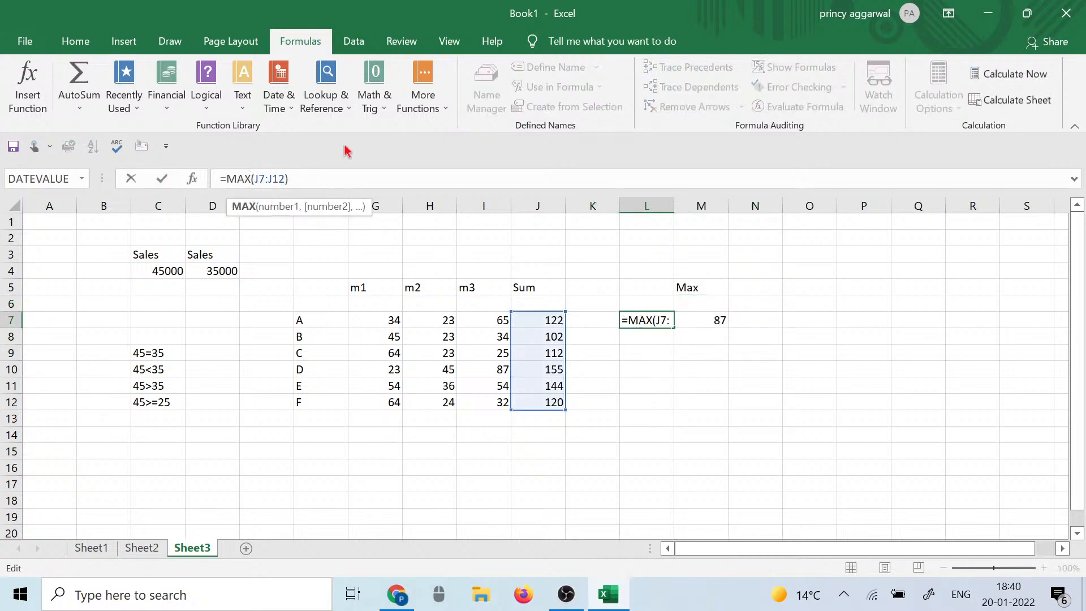
key("BackSpace")
key("BackSpace")
key("BackSpace")
type("min")
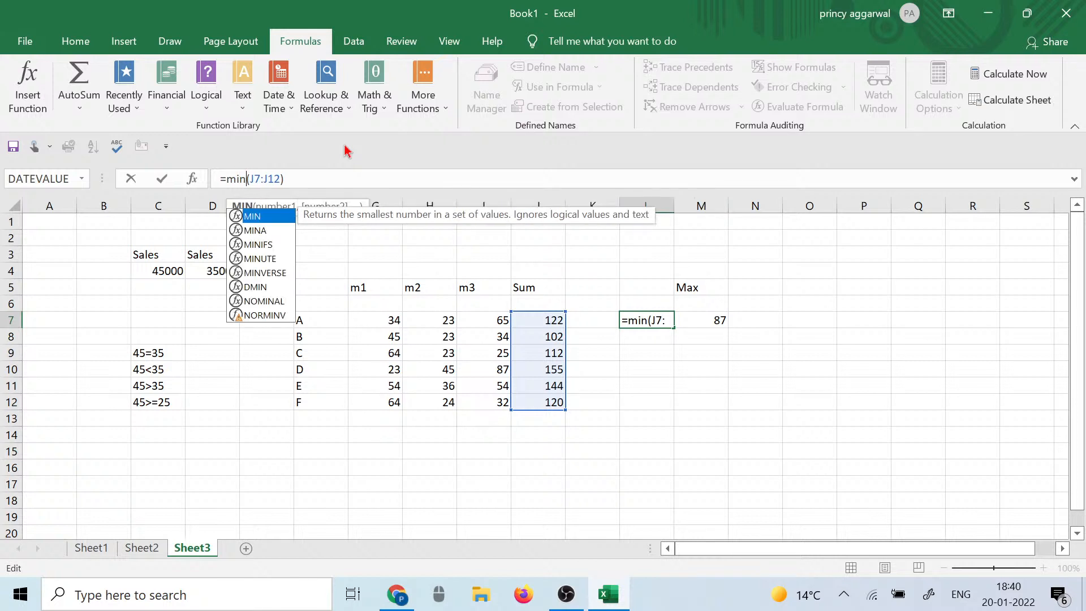
key("Return")
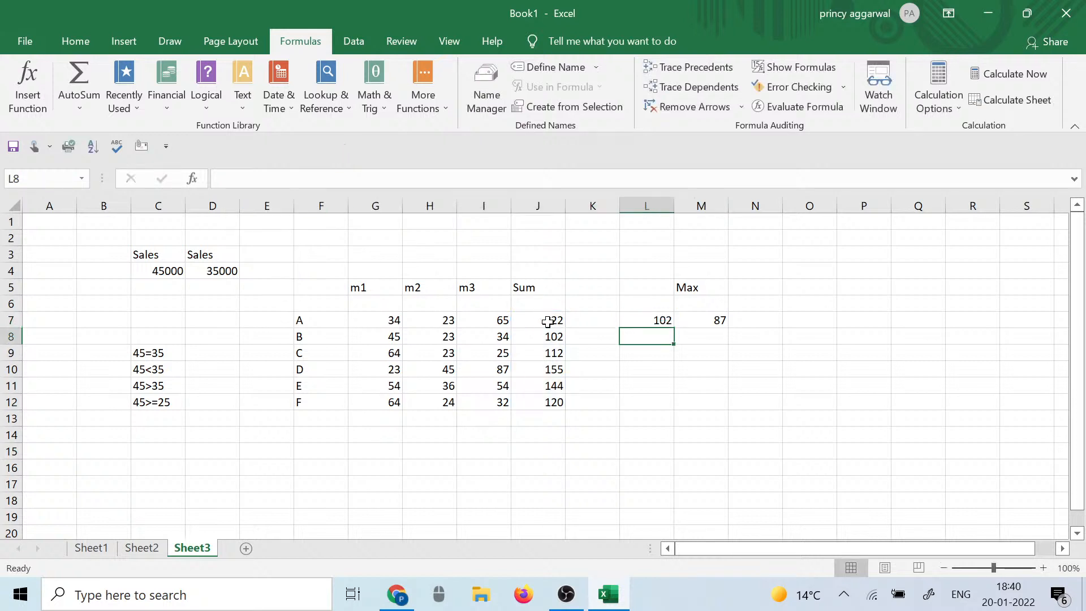
left_click_drag(552, 321, 555, 402)
left_click(611, 338)
left_click(648, 315)
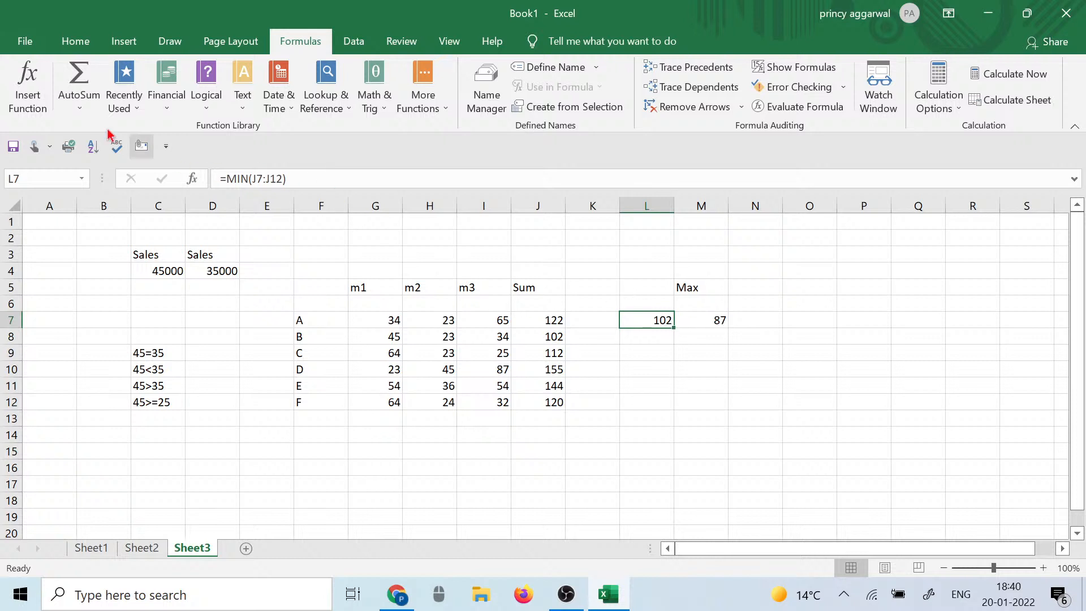
left_click(79, 107)
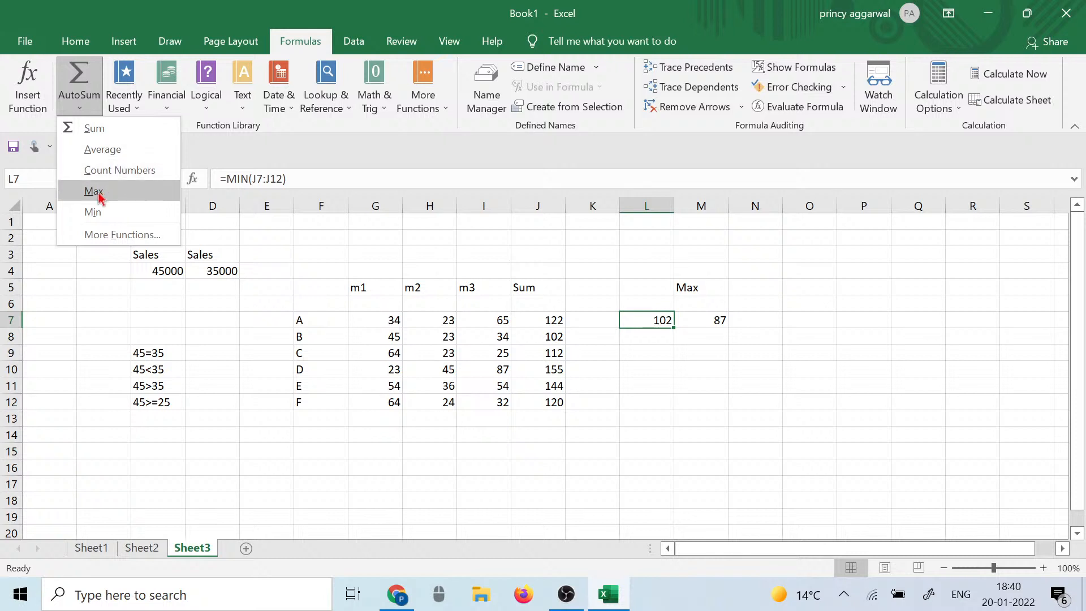
left_click(622, 283)
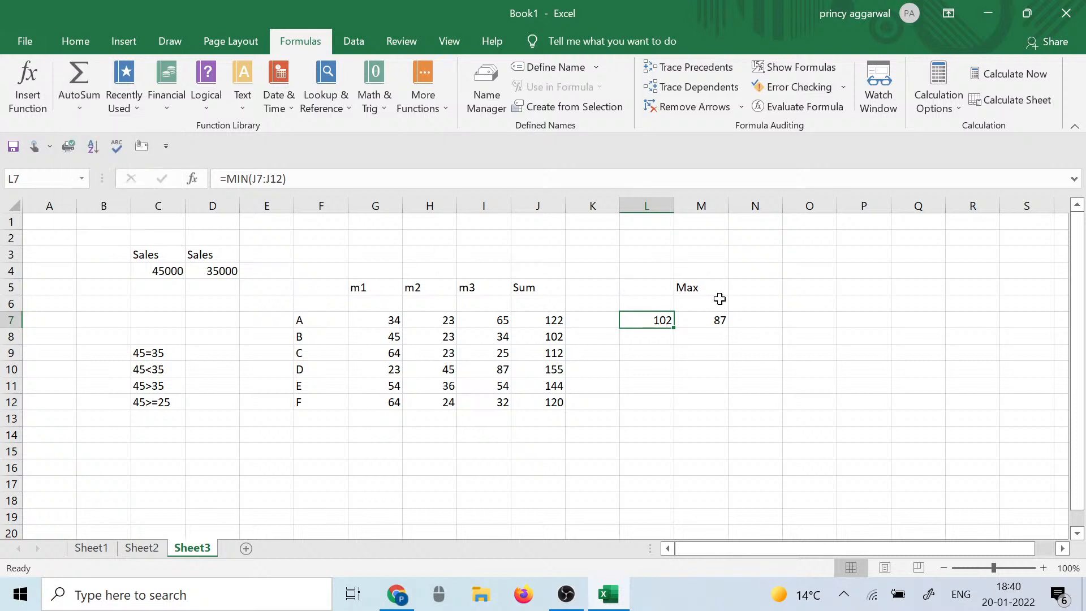
Step: Clear the contents of K4:N8, removing the Max heading and both function results
left_click_drag(593, 273, 764, 329)
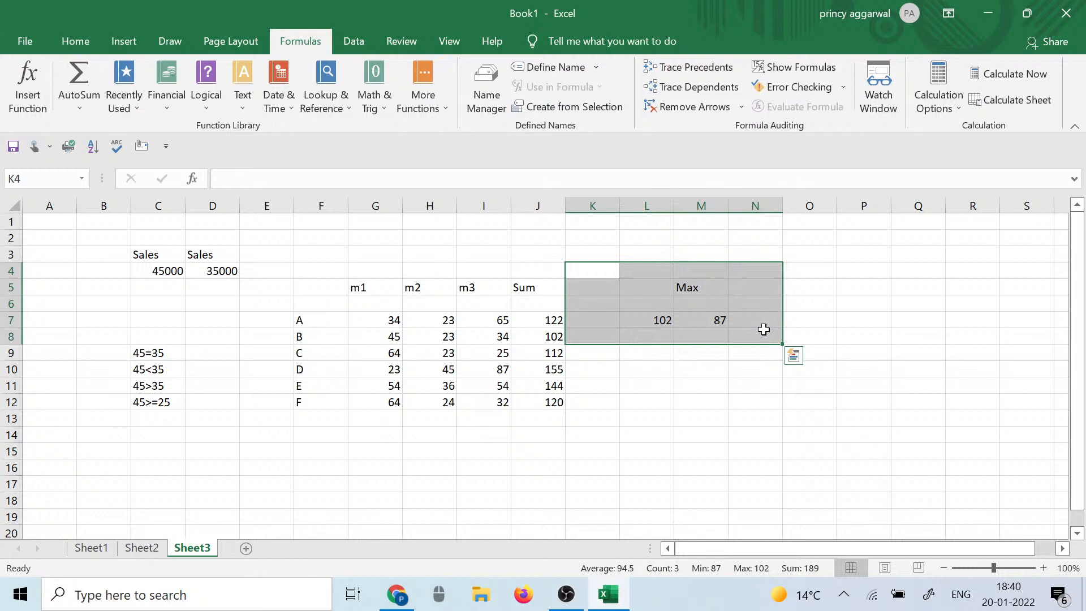
key("Delete")
left_click(645, 379)
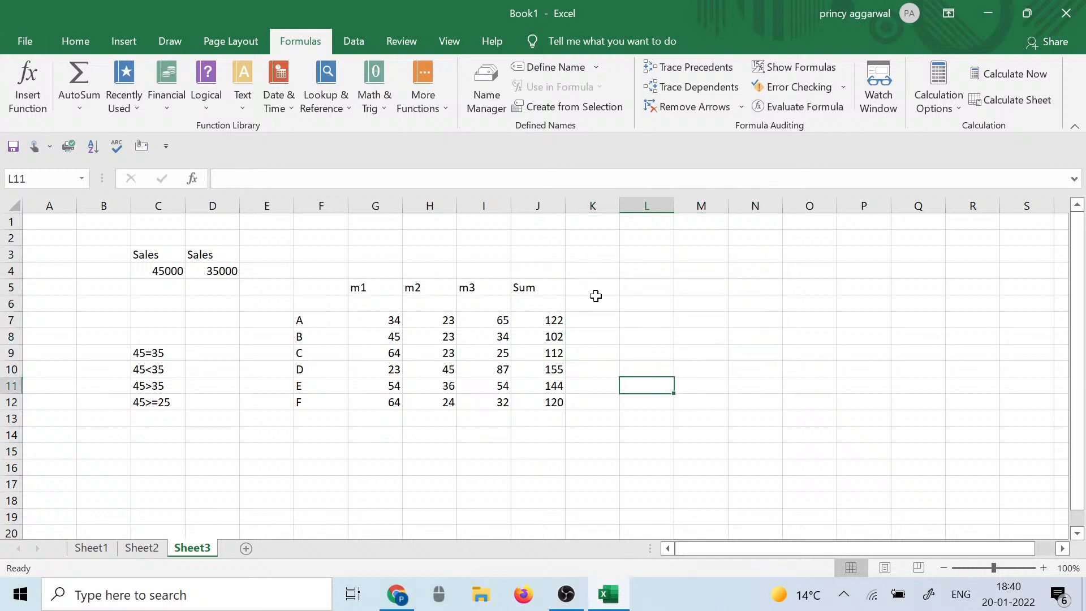
Step: Enter the heading Percentage in K5 and widen column K slightly to fit it
left_click(590, 288)
type("Percentage")
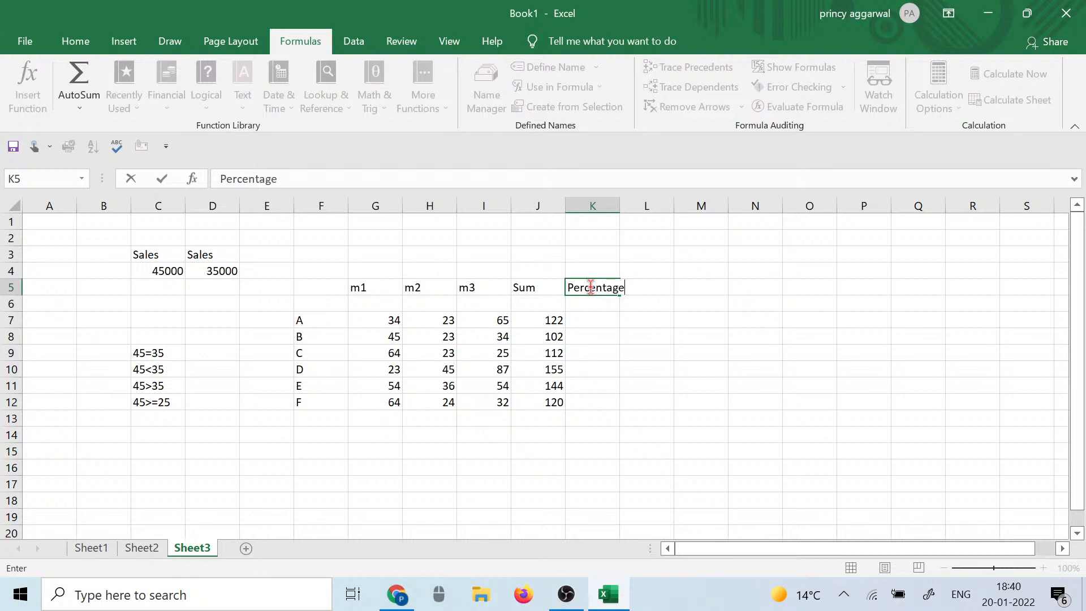
key("Return")
key("Return")
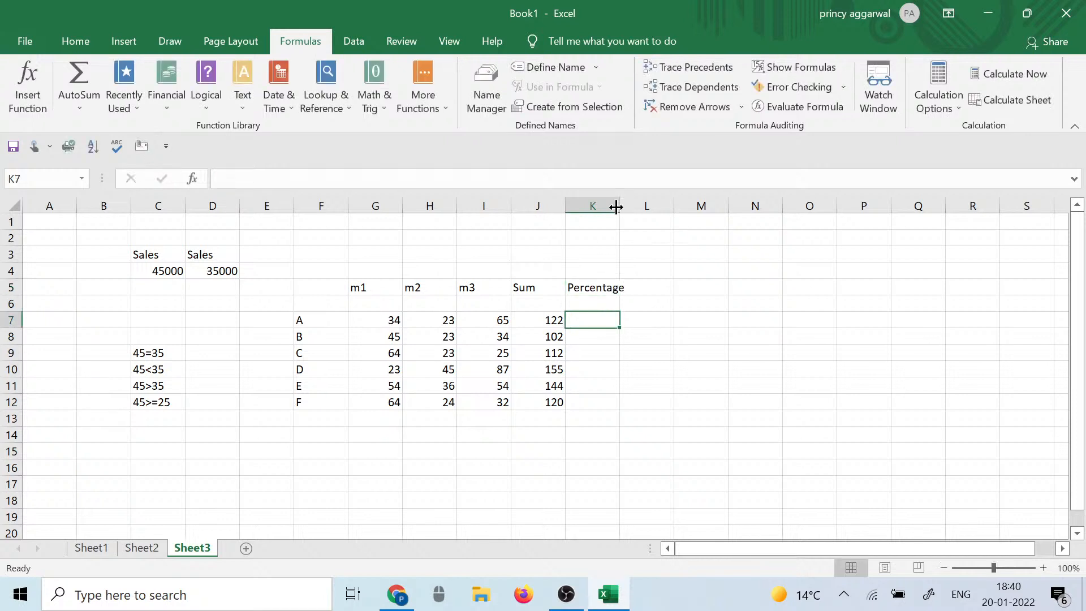
left_click_drag(620, 206, 626, 206)
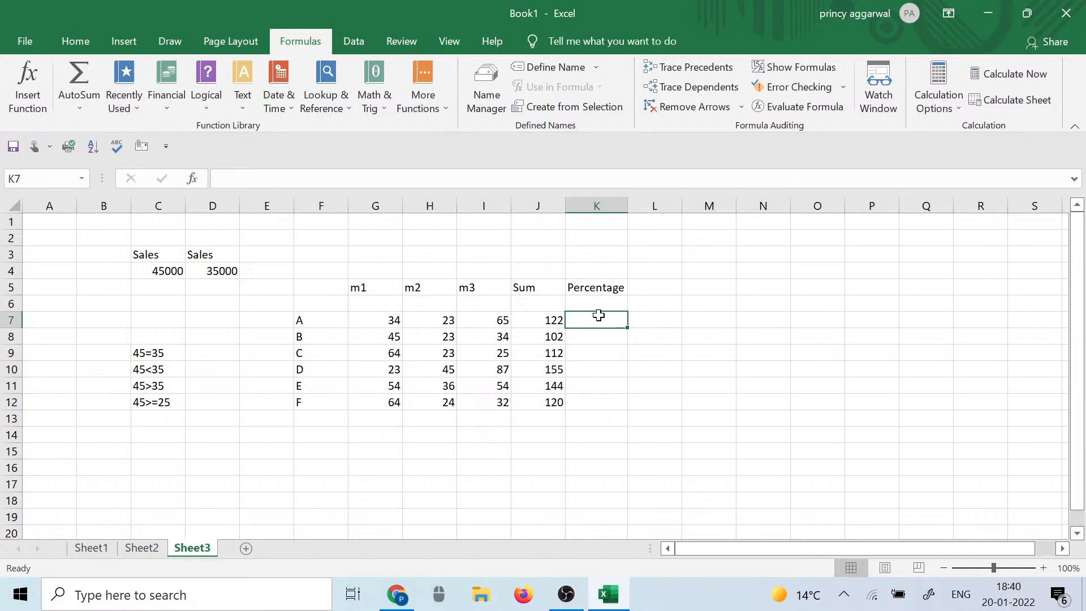
Step: Enter the formula =J7/300*100 in K7 to calculate the percentage for row A
type("=")
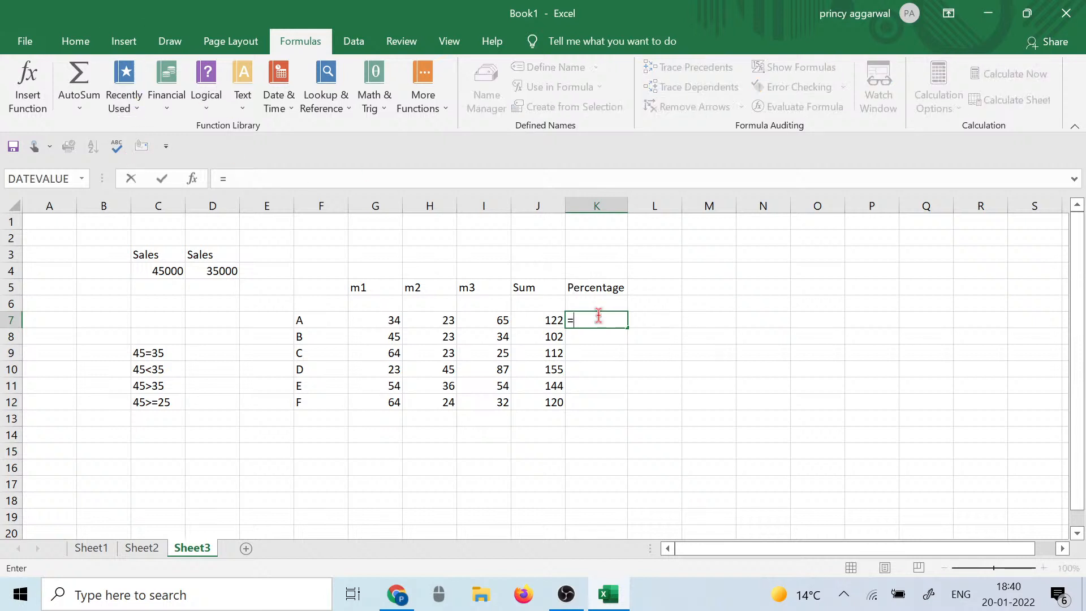
left_click(557, 318)
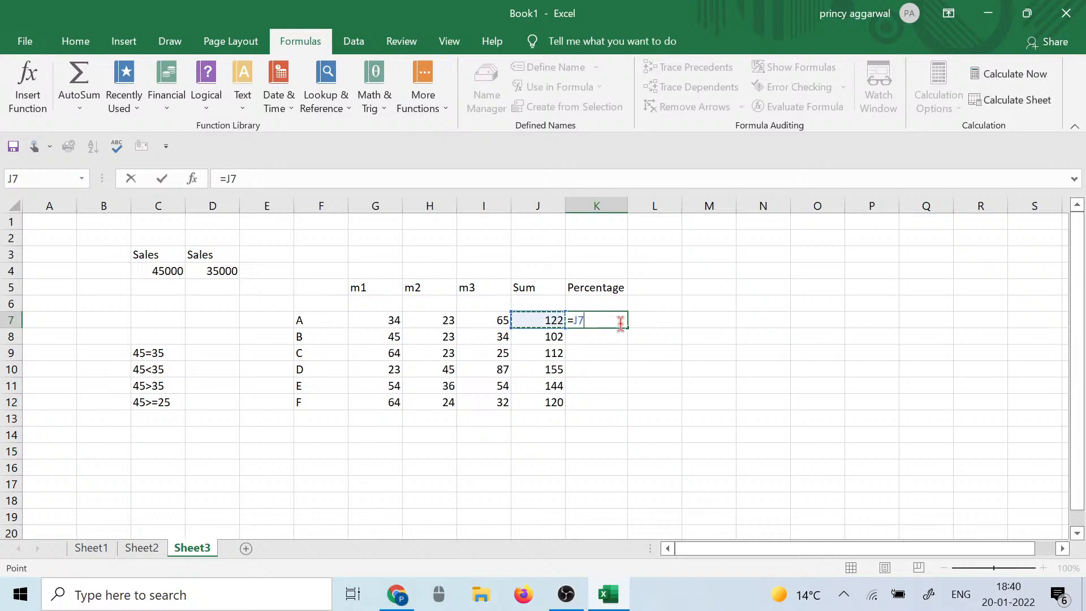
type("8")
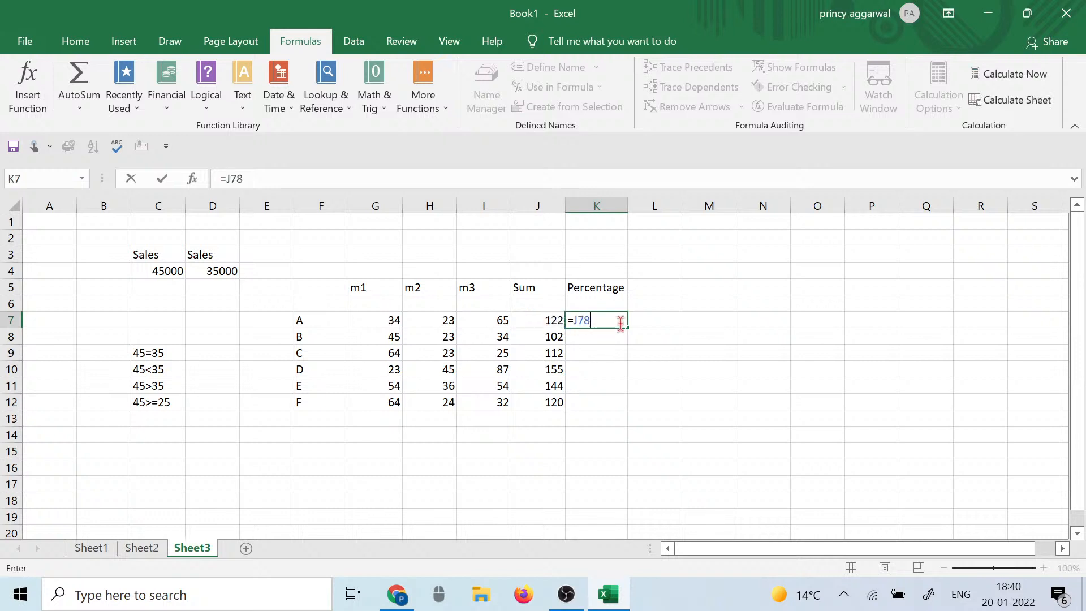
key("BackSpace")
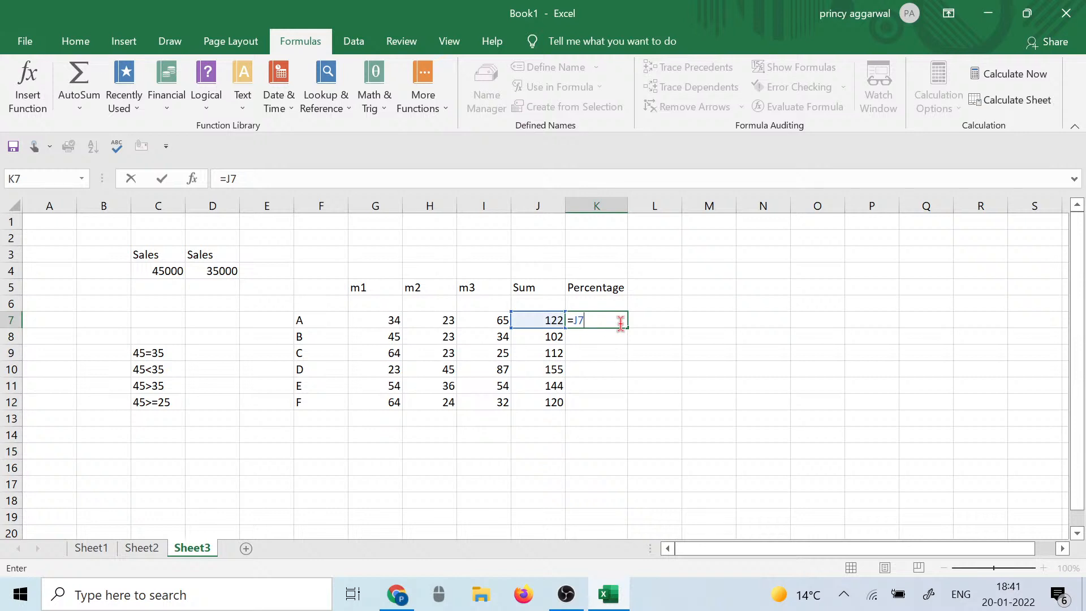
type("00*100")
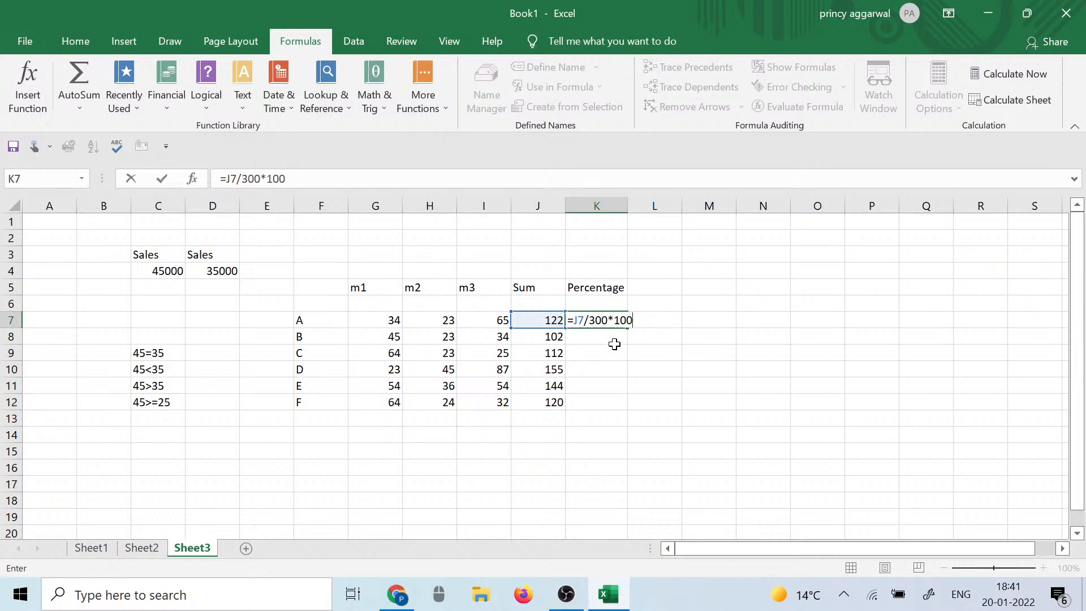
key("Return")
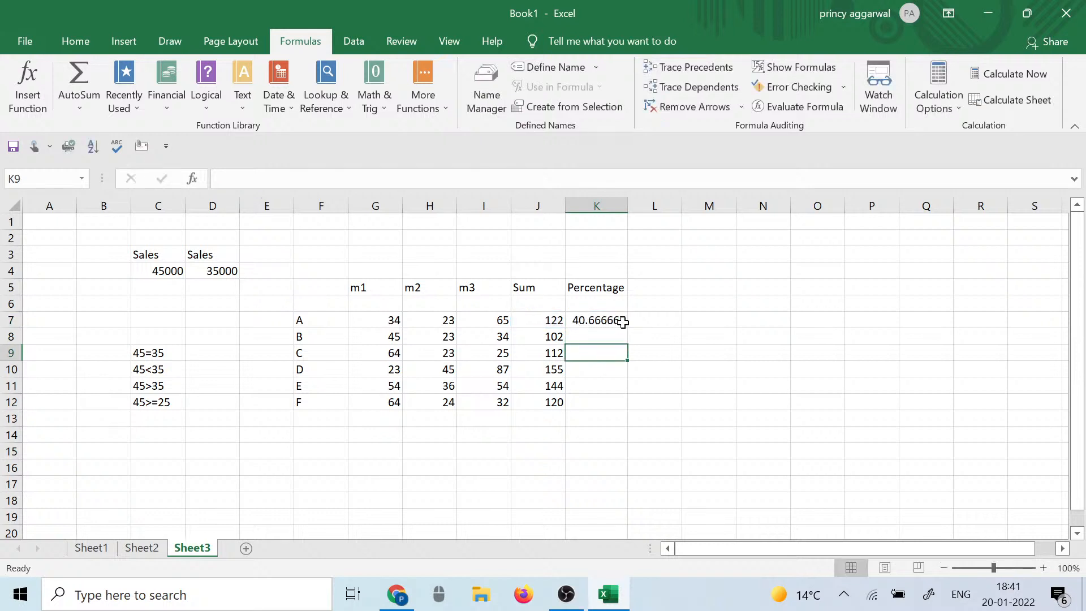
Step: Enter the formula =J8/3 in K8 to calculate the percentage for row B
left_click(601, 338)
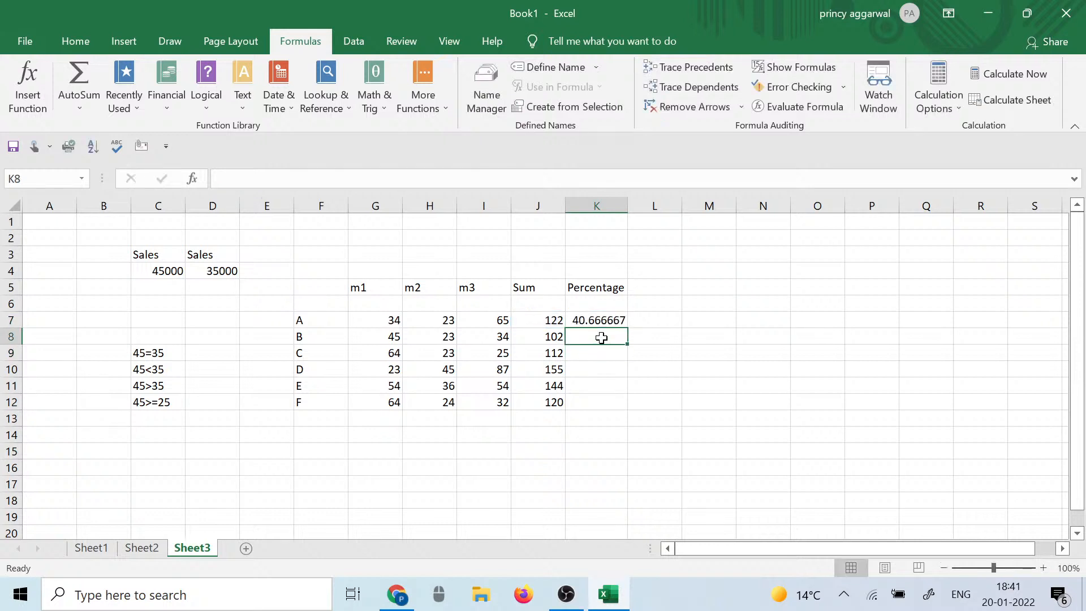
type("=")
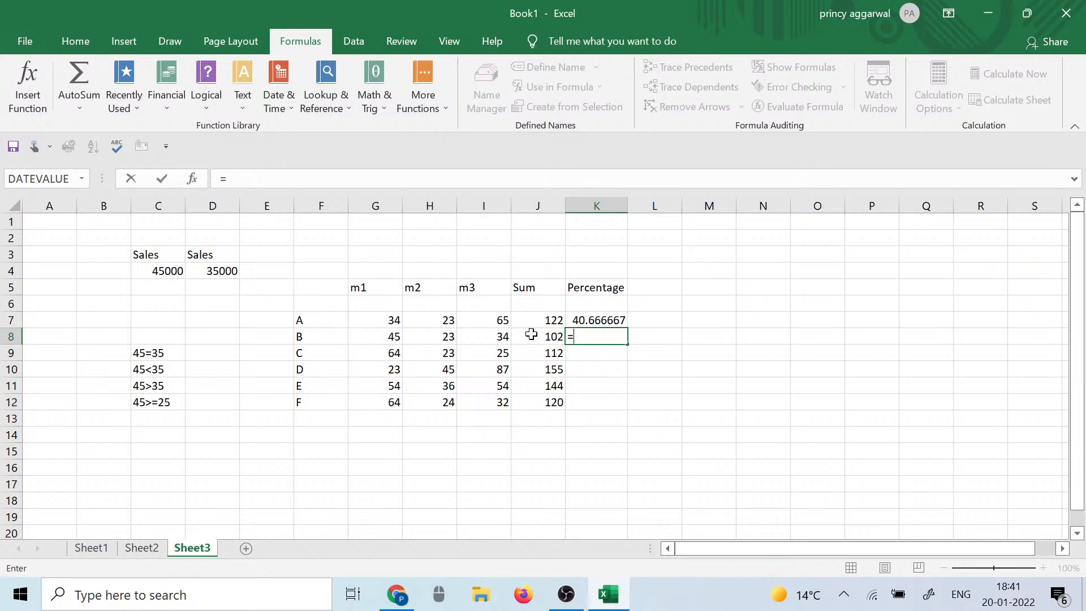
left_click(532, 336)
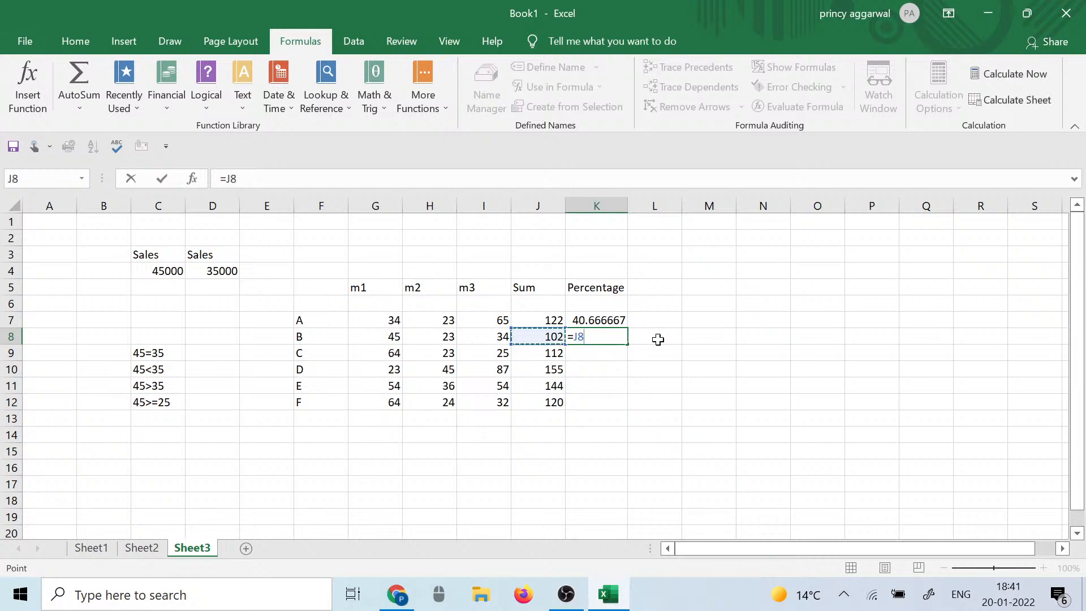
type("/3")
key("Return")
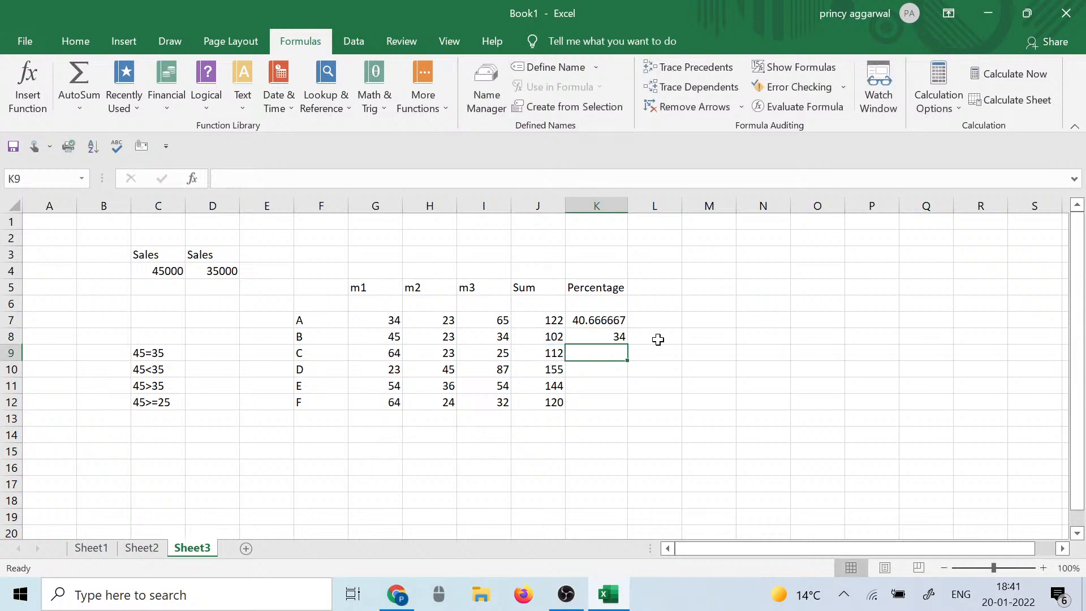
Step: Fill the percentage formula from K8 down through K12
left_click(612, 333)
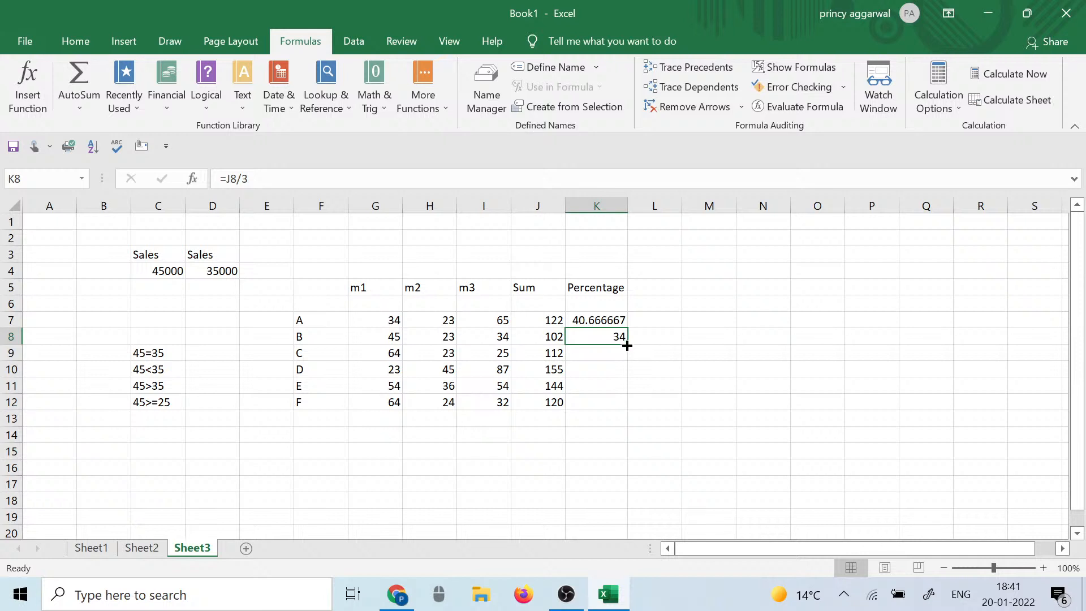
left_click_drag(627, 346, 625, 405)
left_click(672, 360)
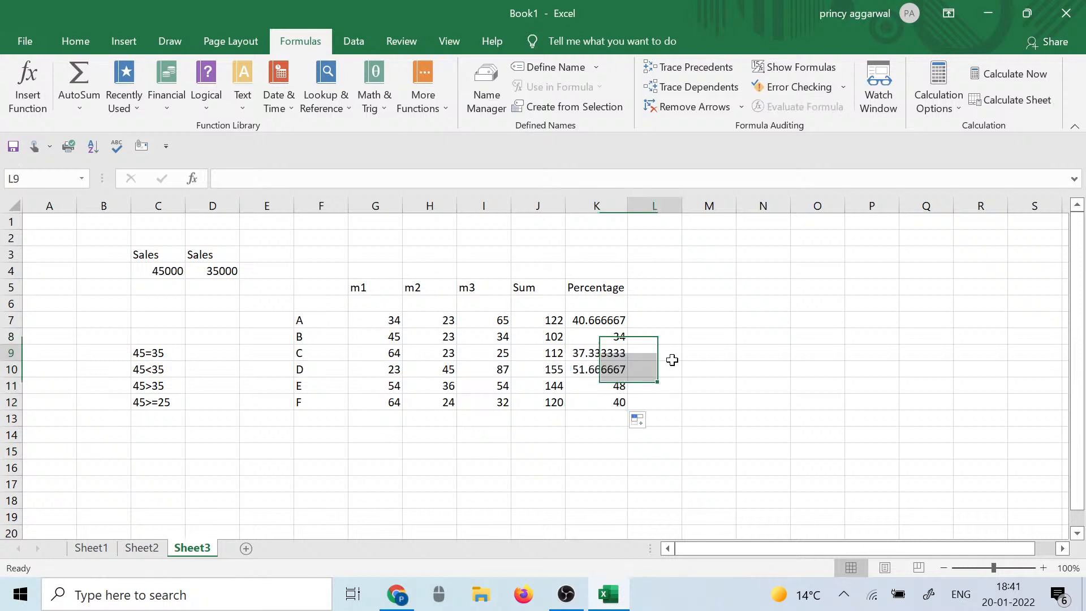
Step: Widen column N to about twice its width
left_click(757, 319)
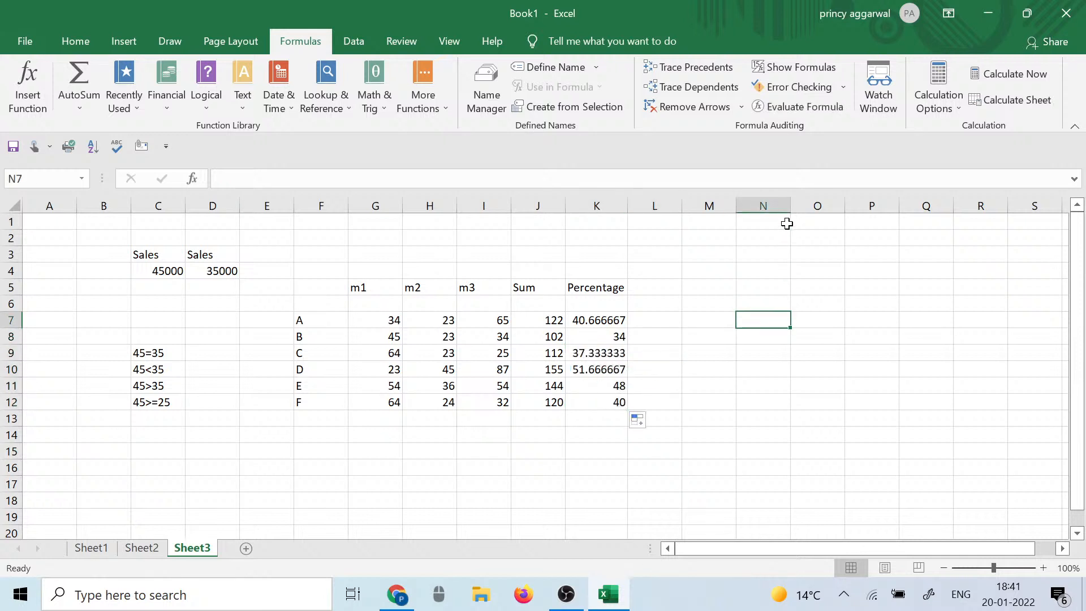
left_click_drag(790, 206, 849, 209)
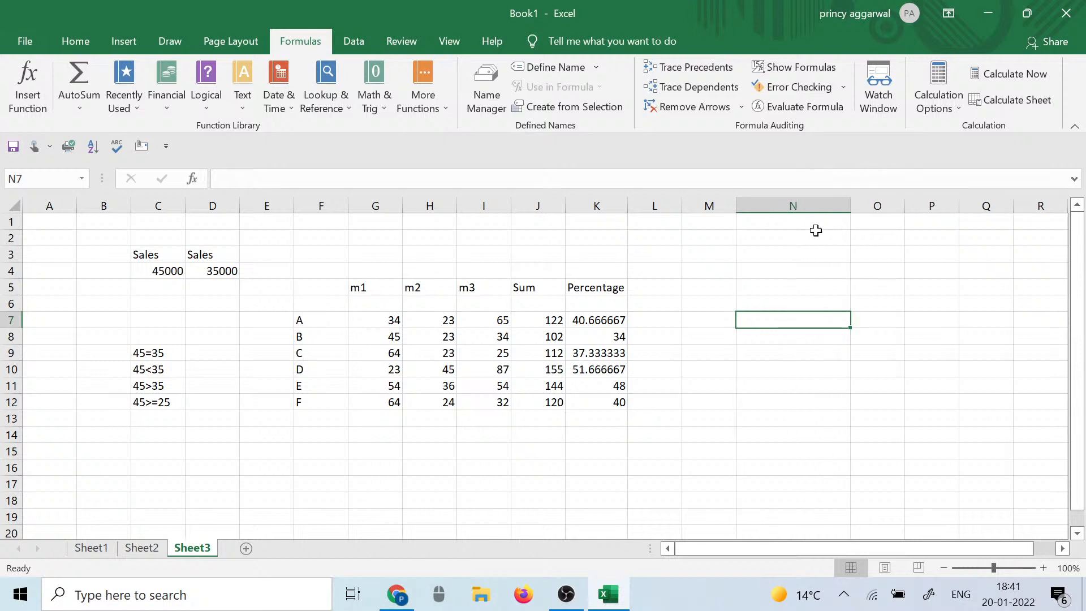
Step: Compare the percentage formula in K7 with the formulas in K8:K12 and the sum formula in J7
left_click(595, 316)
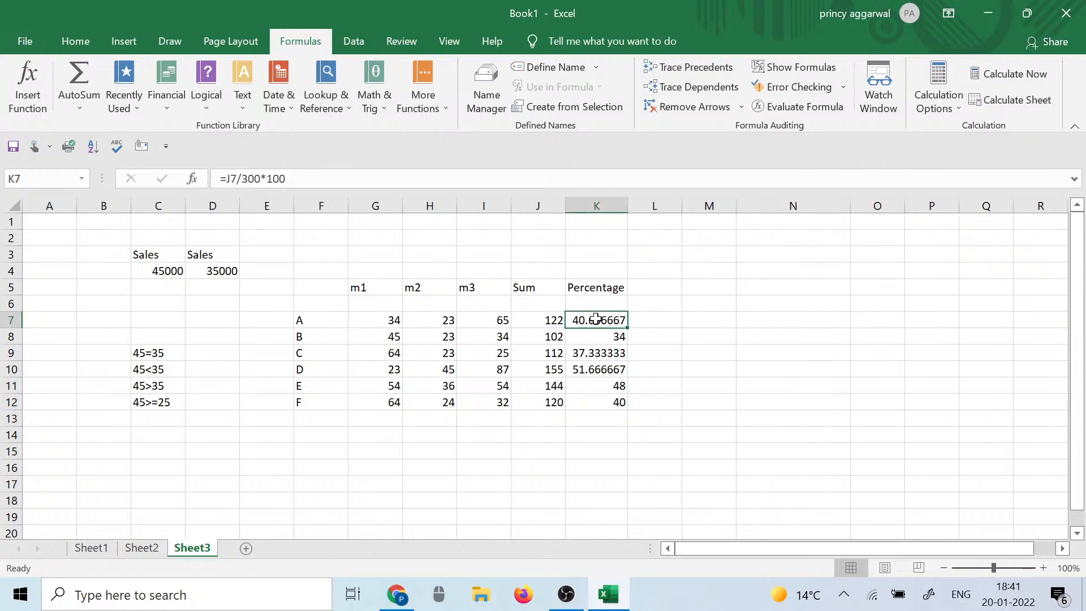
left_click(544, 318)
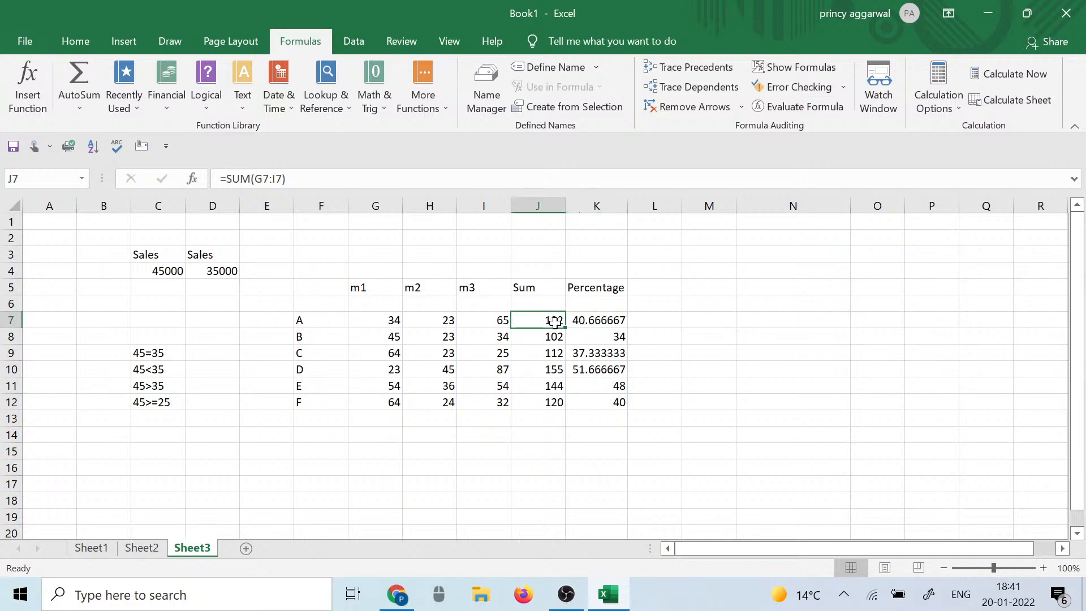
left_click(606, 322)
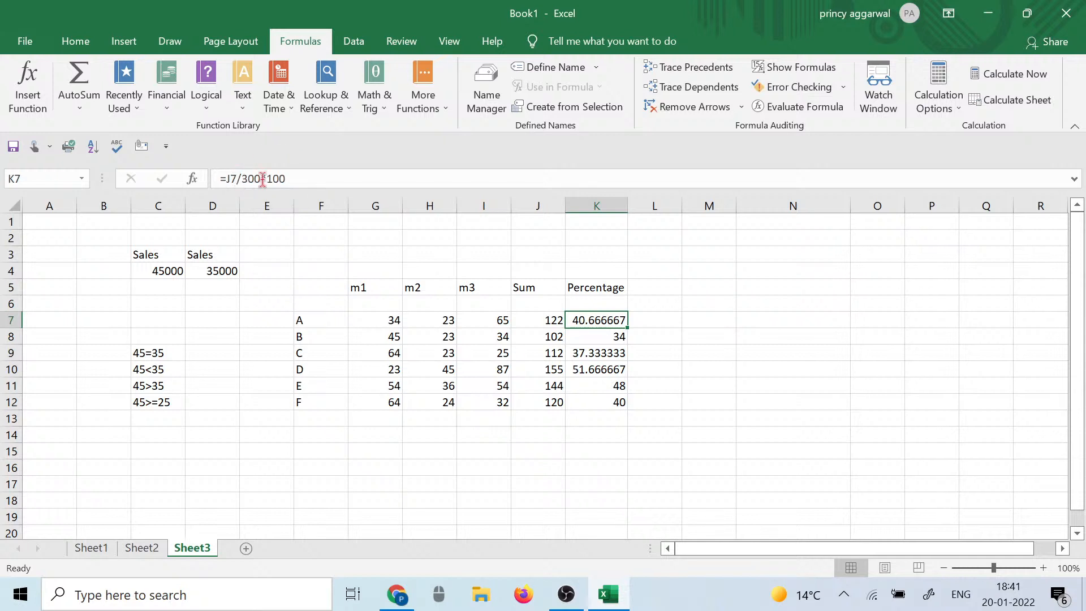
left_click(597, 335)
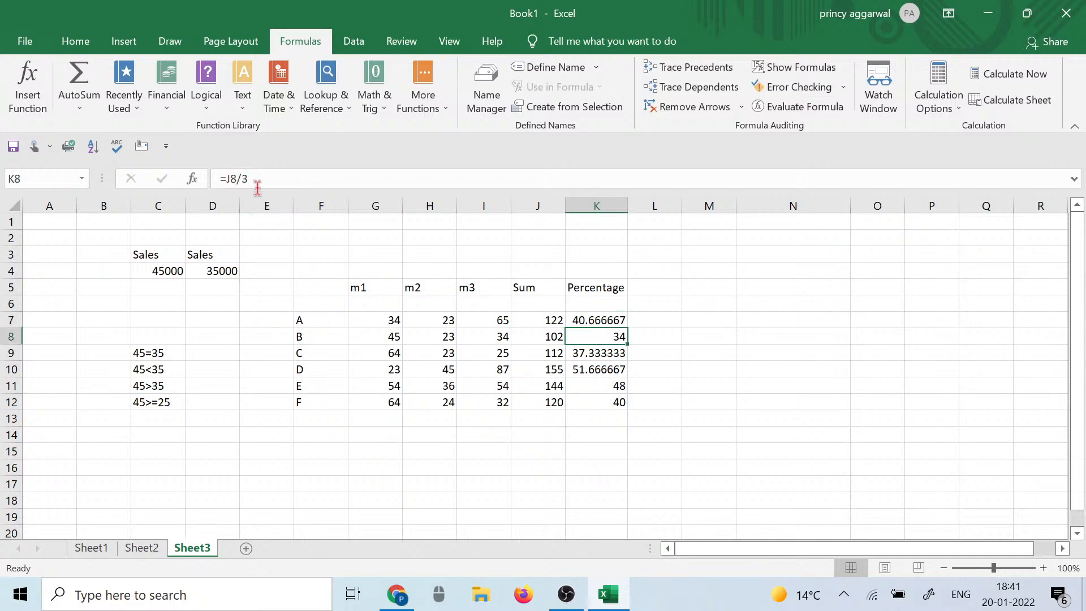
left_click(580, 369)
left_click(582, 385)
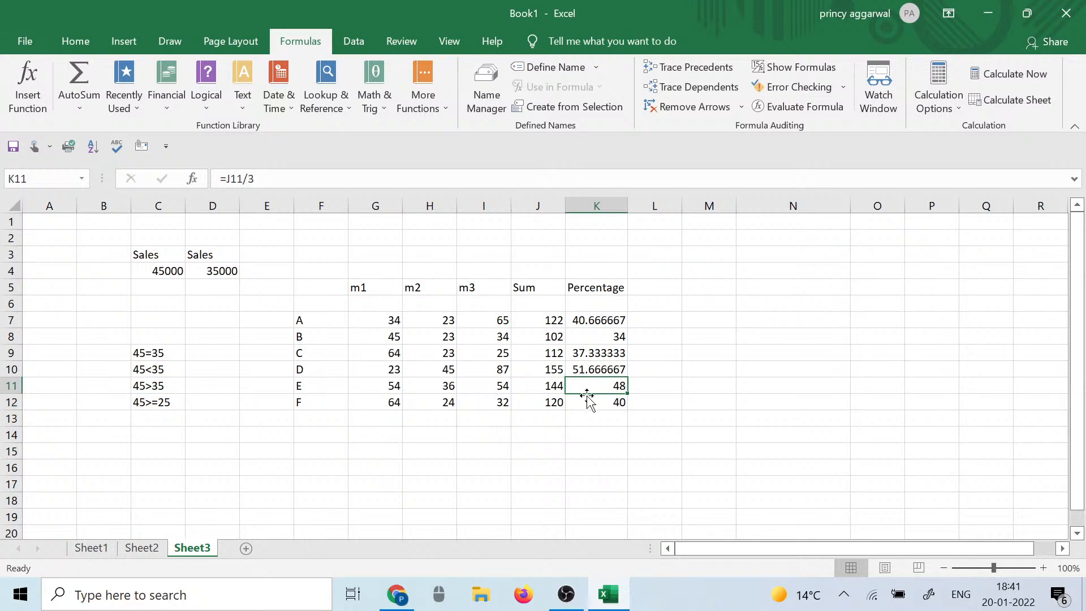
left_click(588, 401)
left_click(585, 371)
left_click(579, 354)
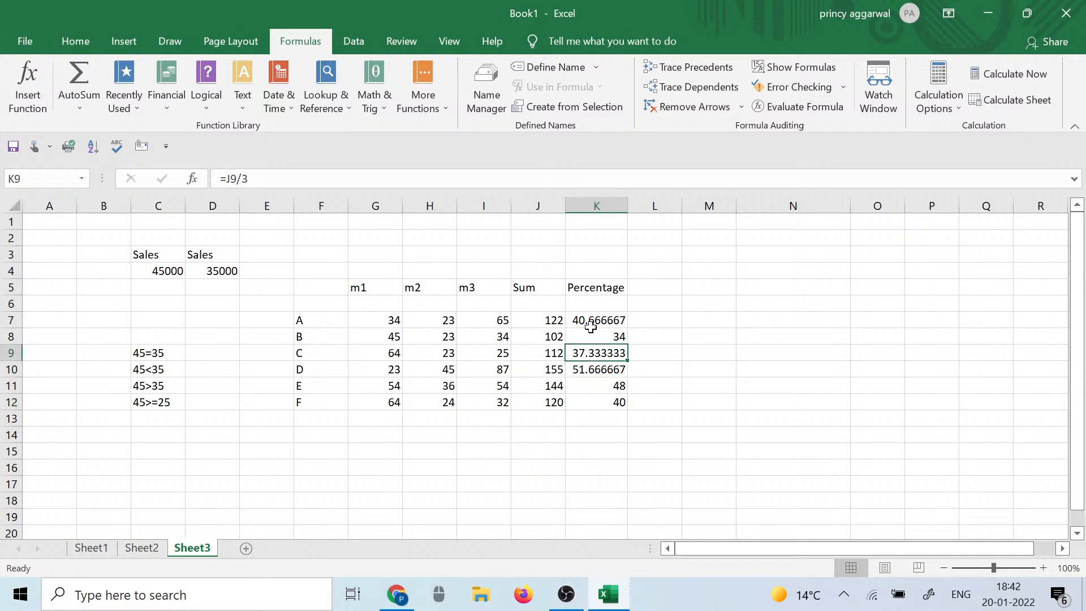
left_click(591, 327)
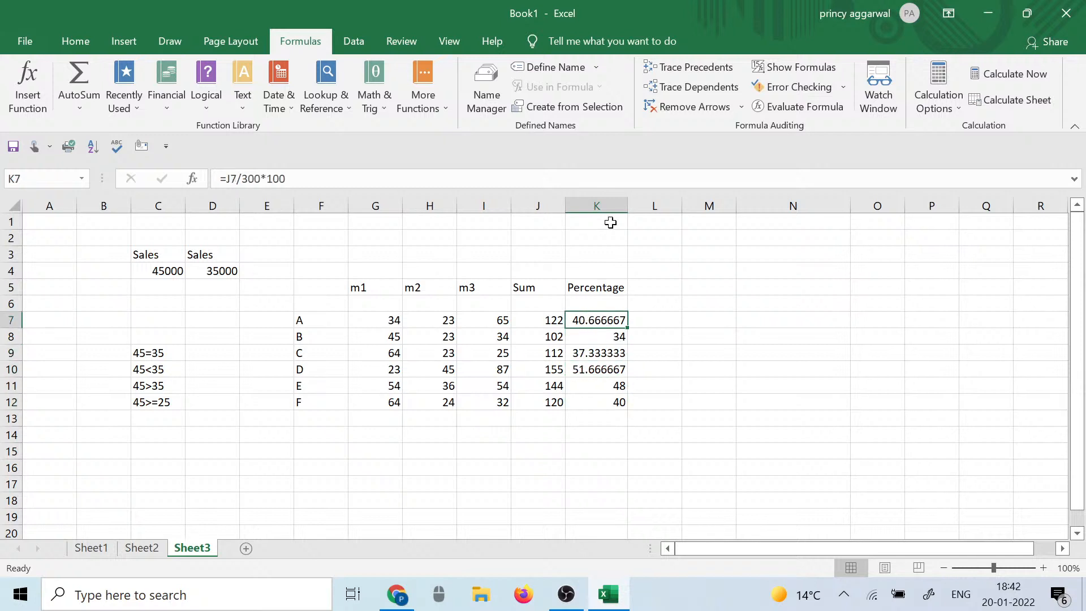
left_click(398, 437)
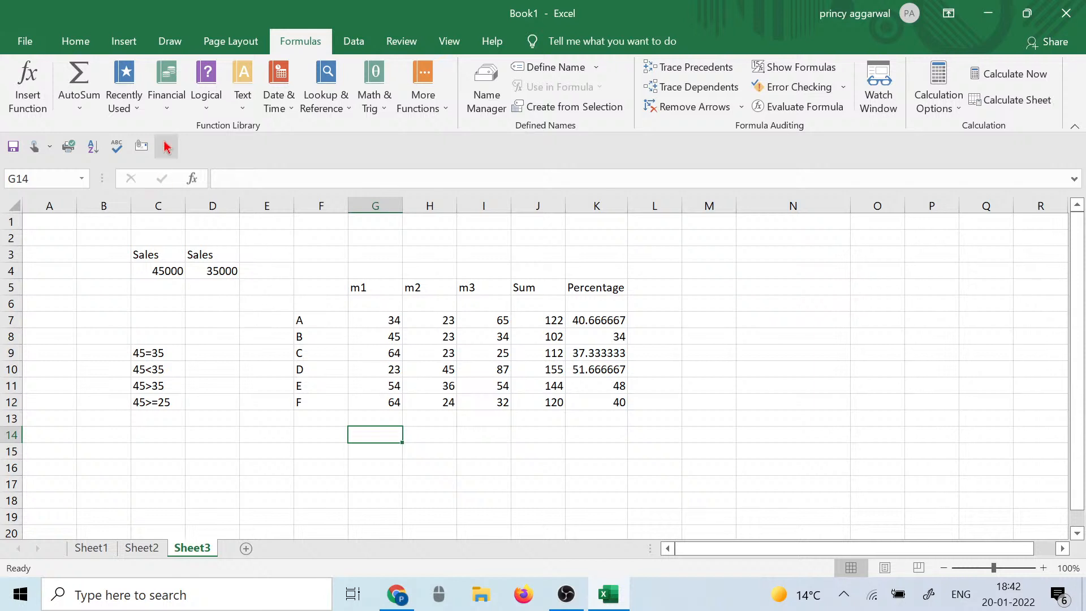
Step: Enter the heading Logical Test in N5 after checking the list of logical functions
left_click(202, 99)
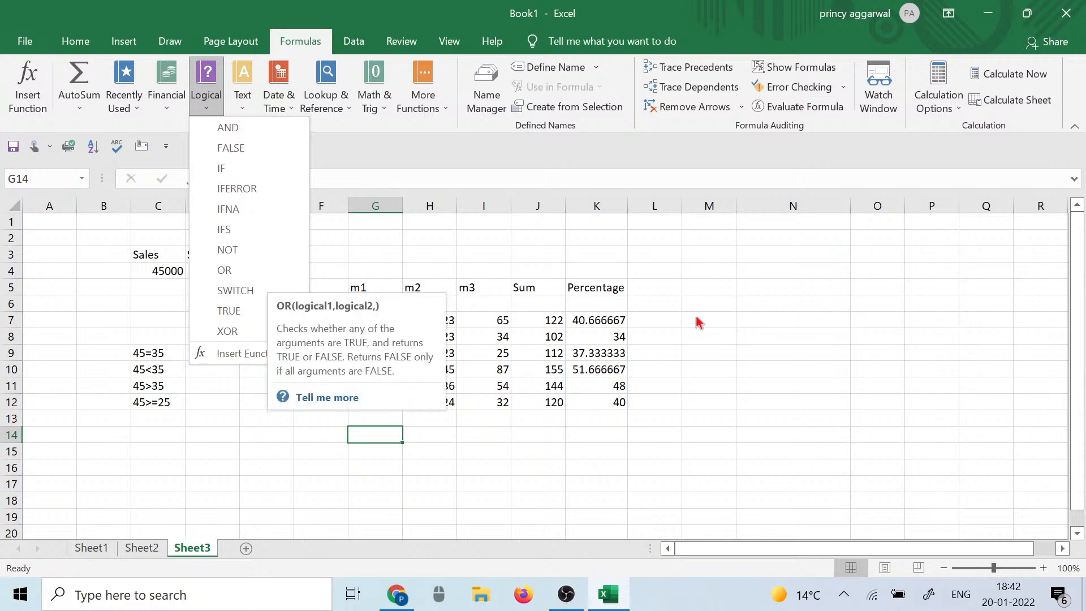
left_click(733, 292)
left_click(768, 282)
type("Logical Test")
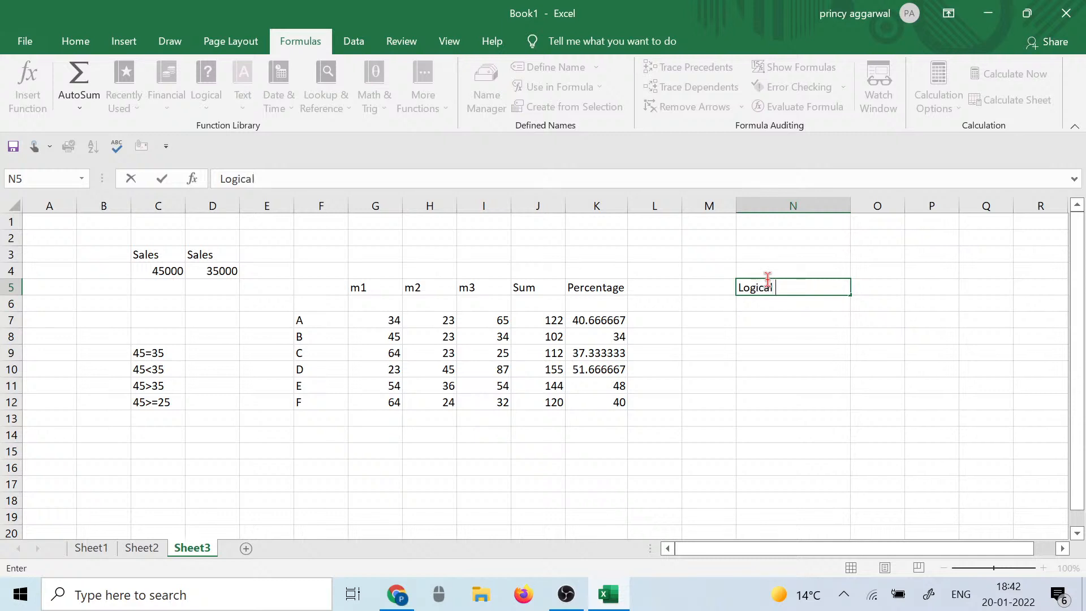
left_click(821, 337)
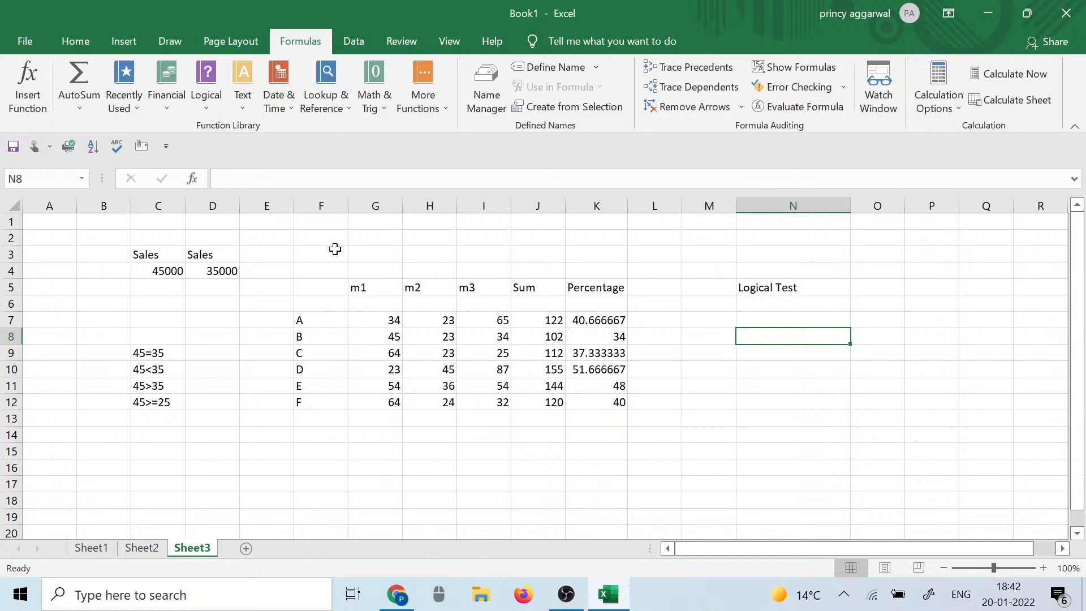
left_click(144, 361)
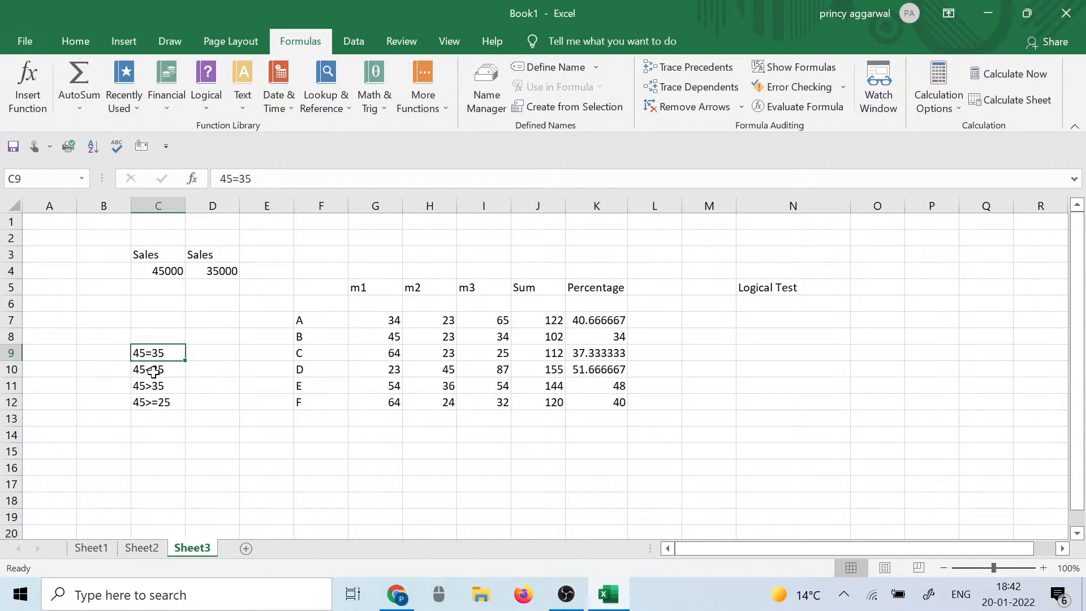
left_click(152, 270)
left_click(218, 271)
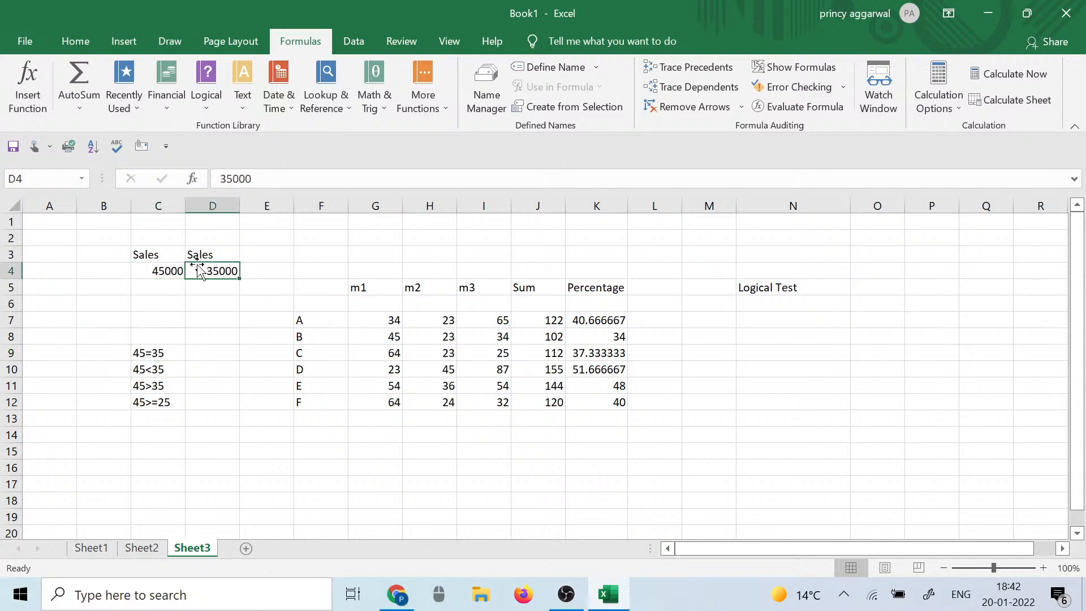
left_click(167, 268)
left_click(217, 266)
Step: Label the two sales figures by month, entering Feb in C2 and March in D2
left_click(154, 237)
type("Feb")
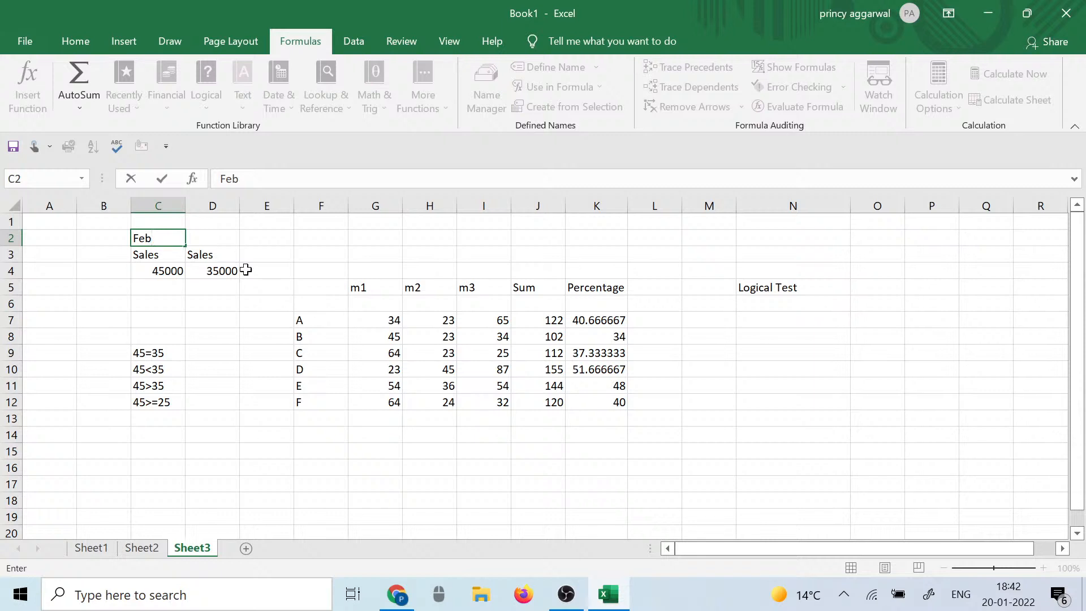
left_click(232, 236)
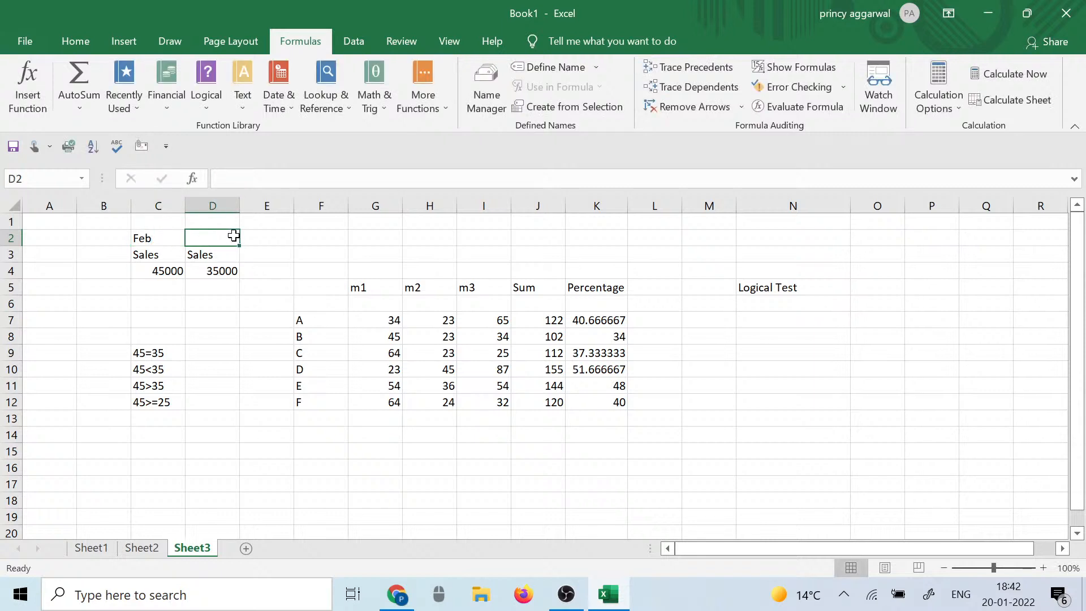
type("March")
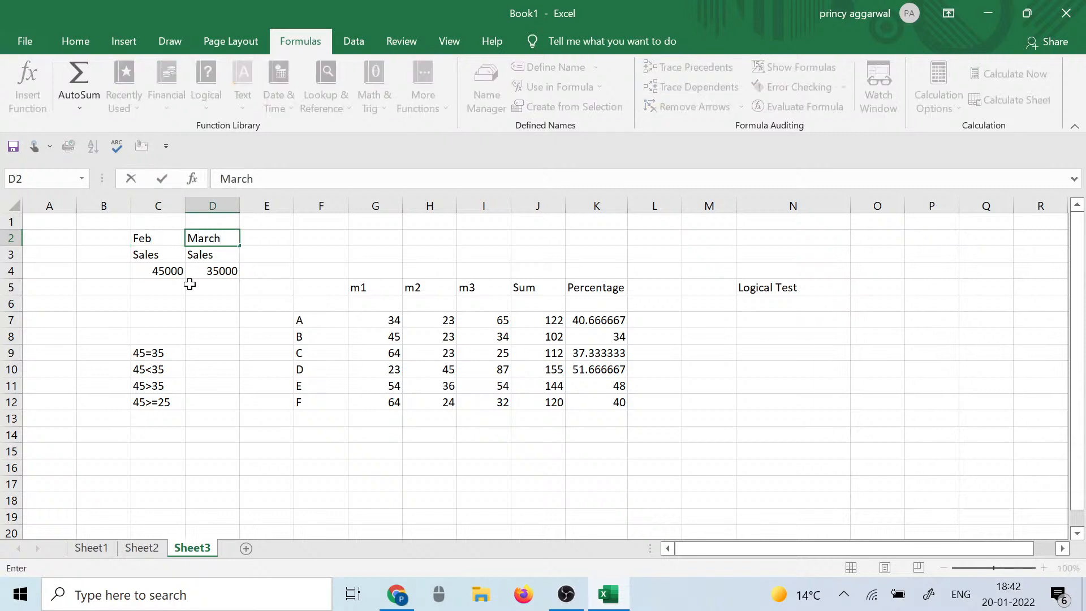
Step: Merge and center the two Sales headings in C3:D3, keeping only the first cell's value
left_click_drag(170, 254, 214, 254)
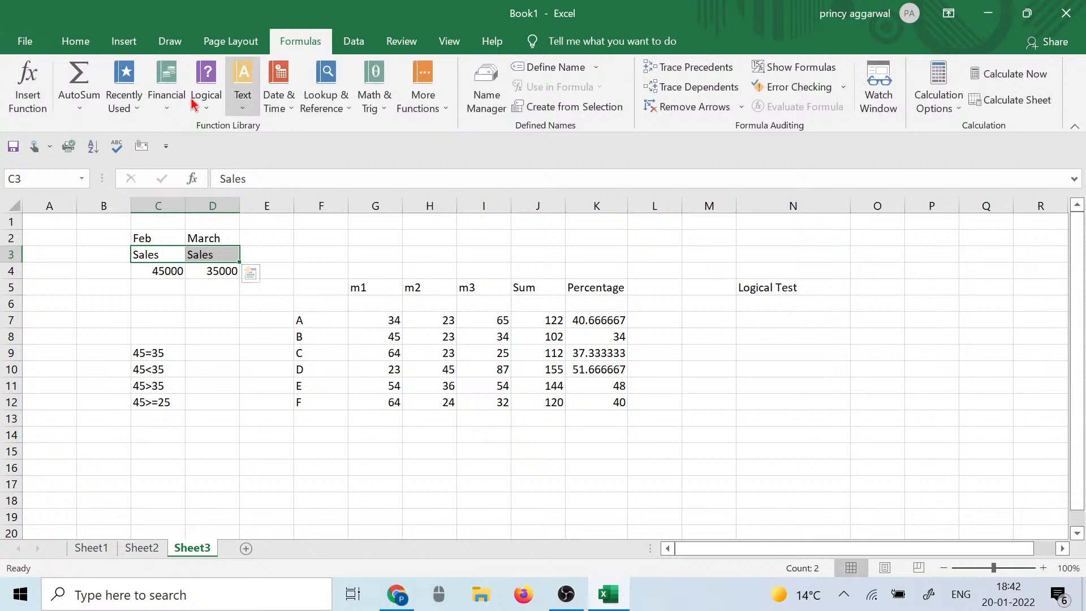
left_click(76, 40)
left_click(412, 100)
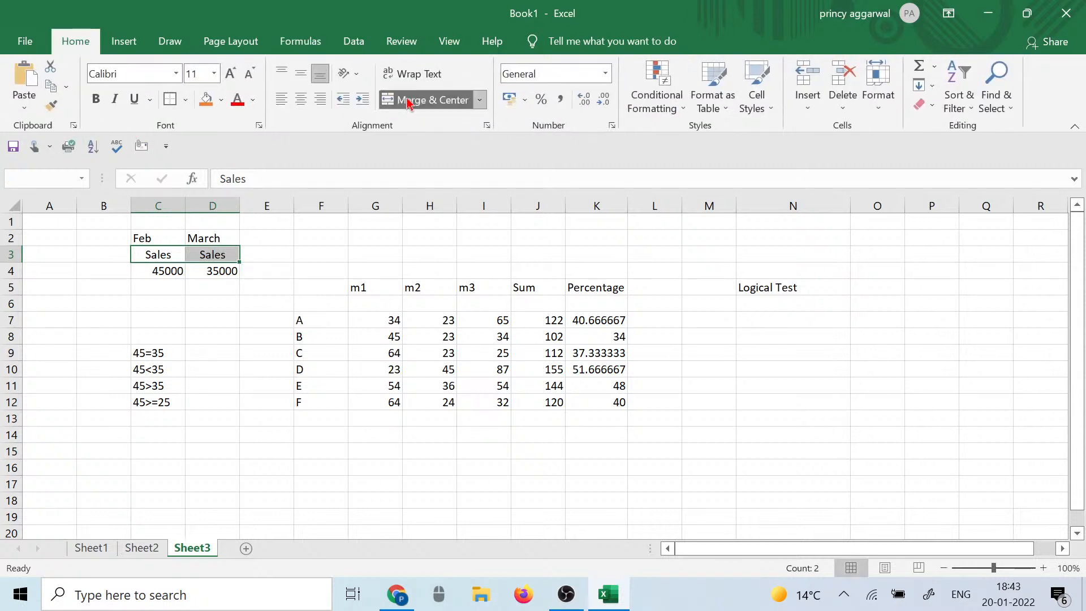
left_click(544, 350)
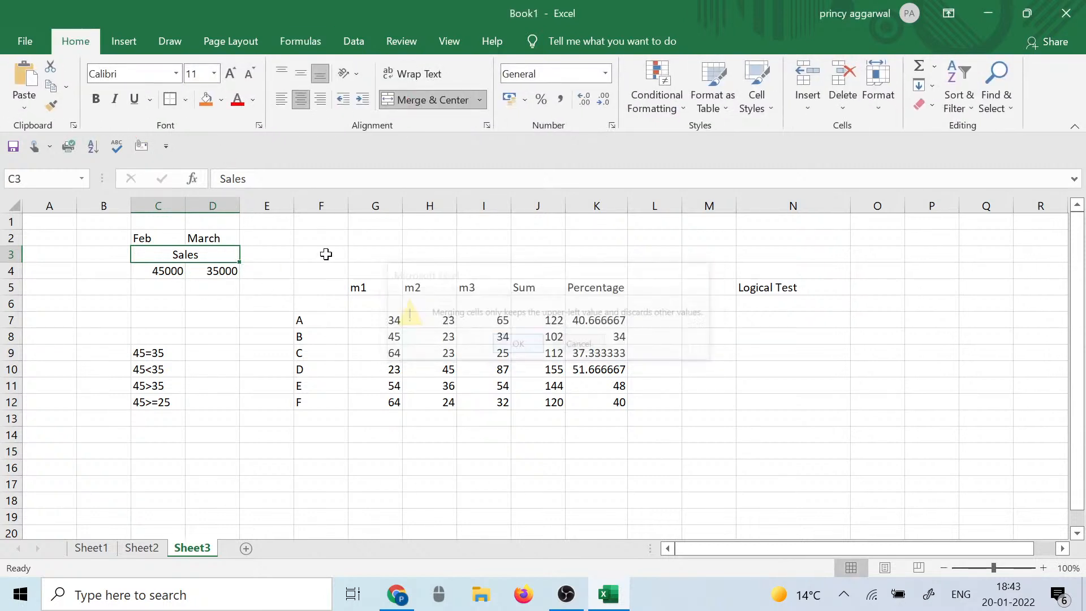
left_click(245, 375)
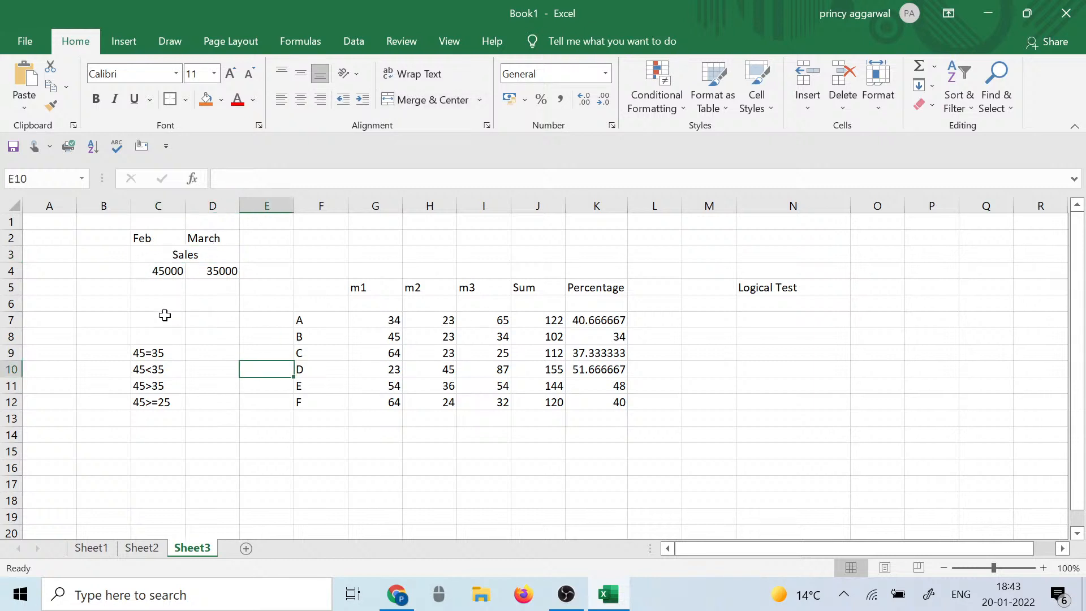
Step: Examine the sales figures in C4 and D4 alongside the comparison expressions in C9:C12 as examples of logical tests
left_click(165, 270)
left_click(200, 275)
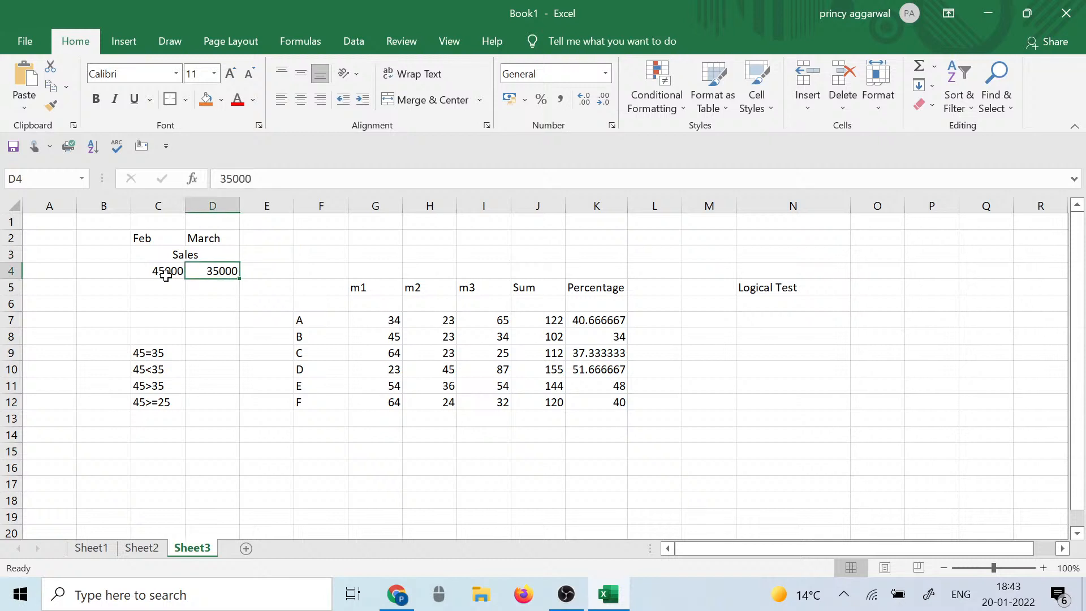
left_click(167, 275)
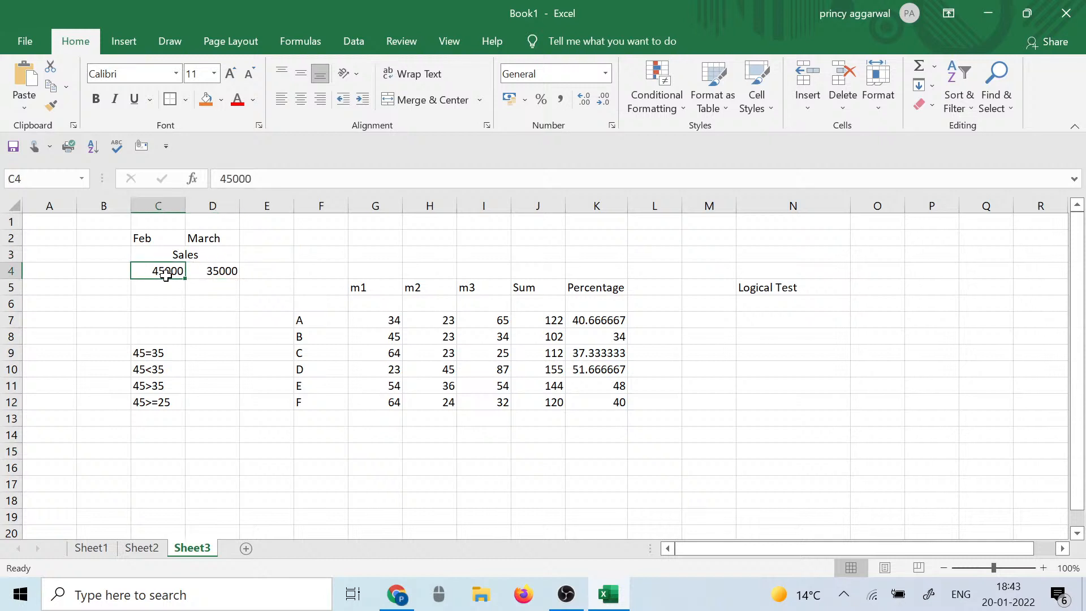
left_click(795, 289)
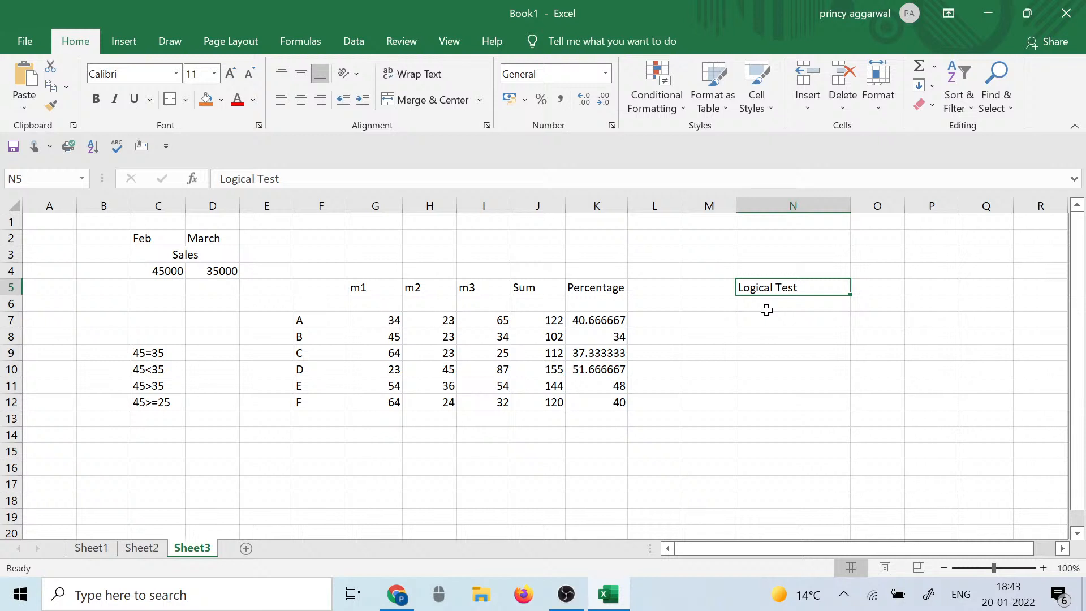
left_click(146, 352)
left_click(142, 389)
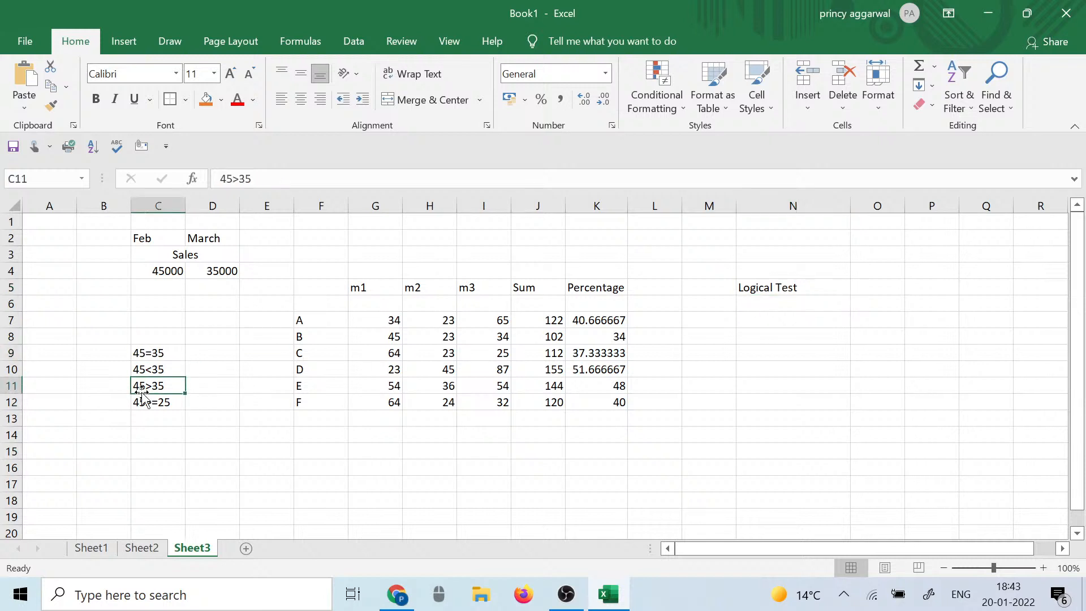
left_click(145, 368)
left_click(148, 402)
left_click(148, 416)
left_click(150, 385)
left_click(156, 367)
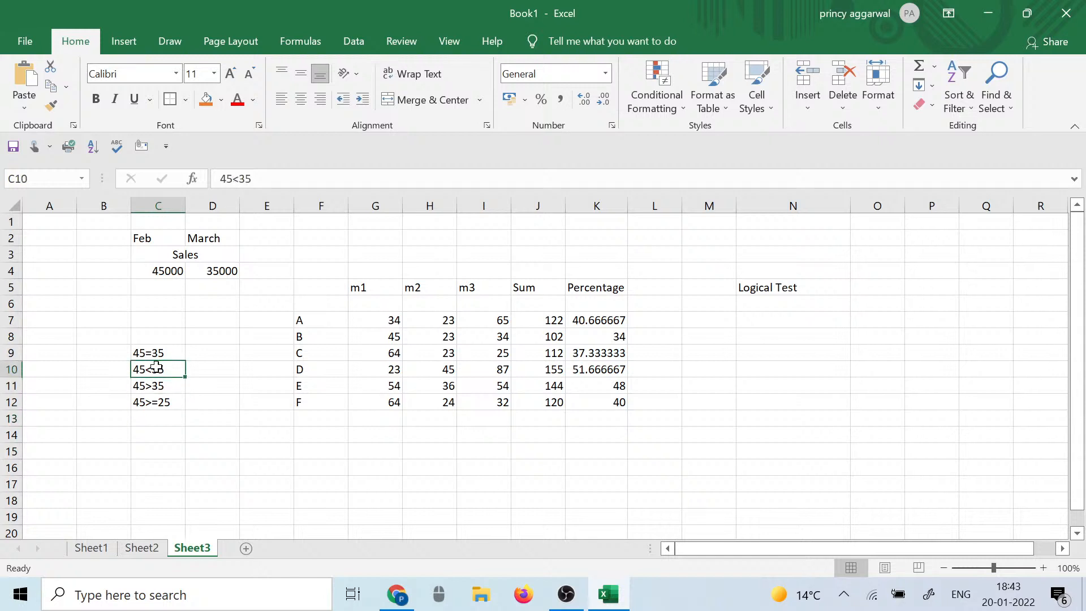
left_click(168, 351)
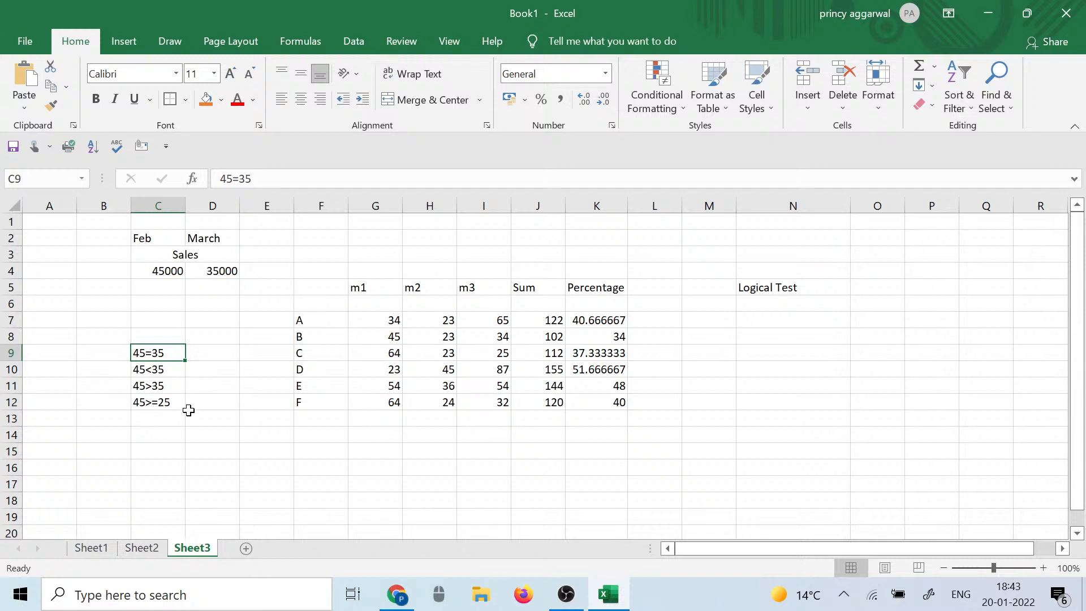
left_click_drag(162, 318, 158, 439)
left_click(223, 406)
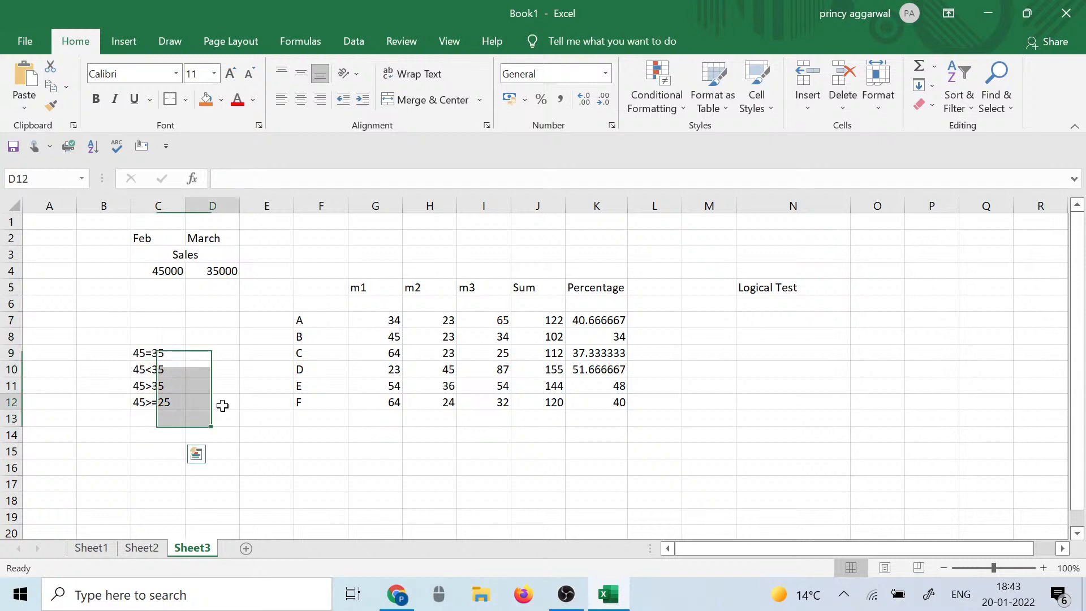
Step: Enter True , False in N8 as the possible outcomes of comparison expressions like those in C9:C12
left_click_drag(154, 321, 151, 444)
left_click(200, 416)
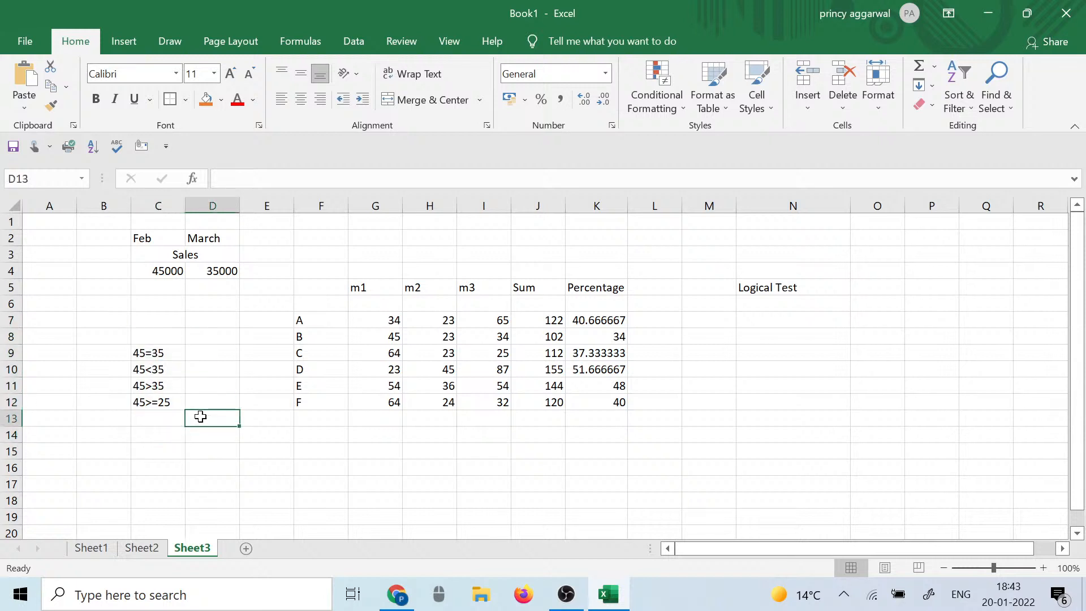
left_click_drag(160, 332, 153, 428)
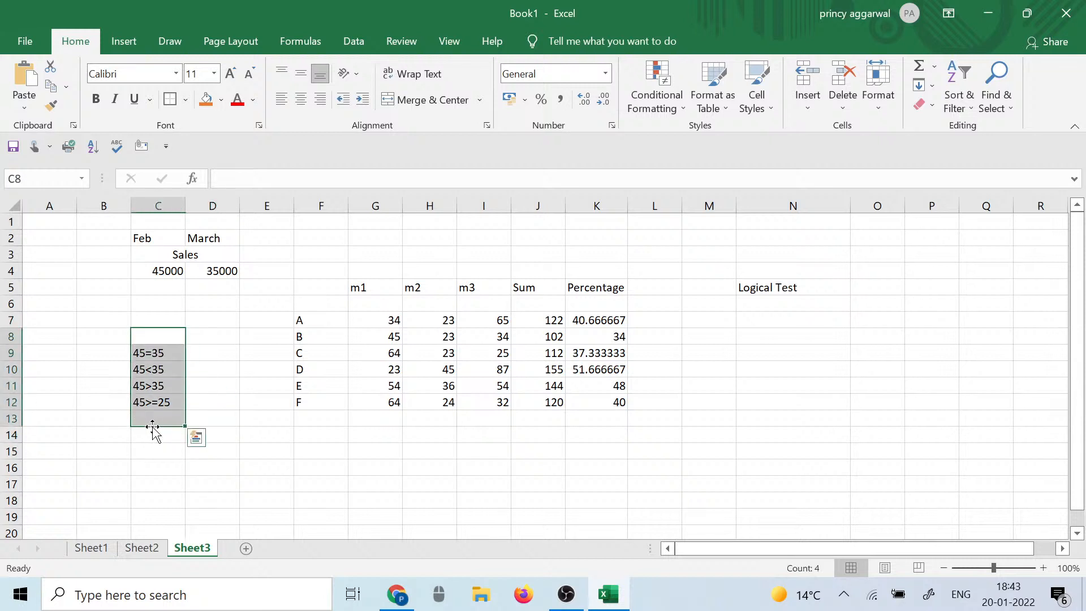
left_click(794, 334)
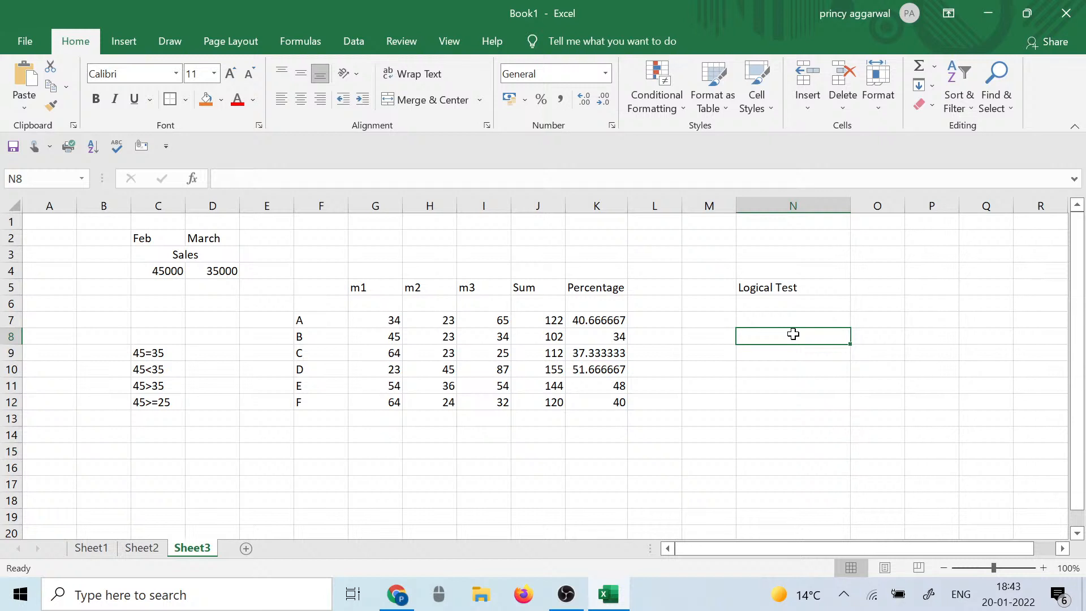
type("True , False")
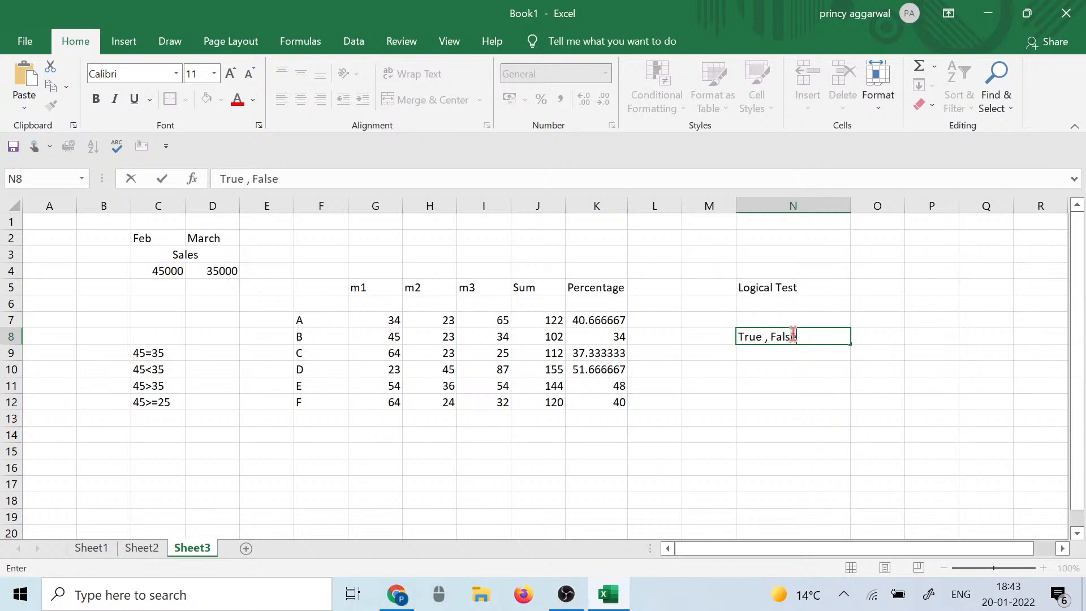
left_click(796, 408)
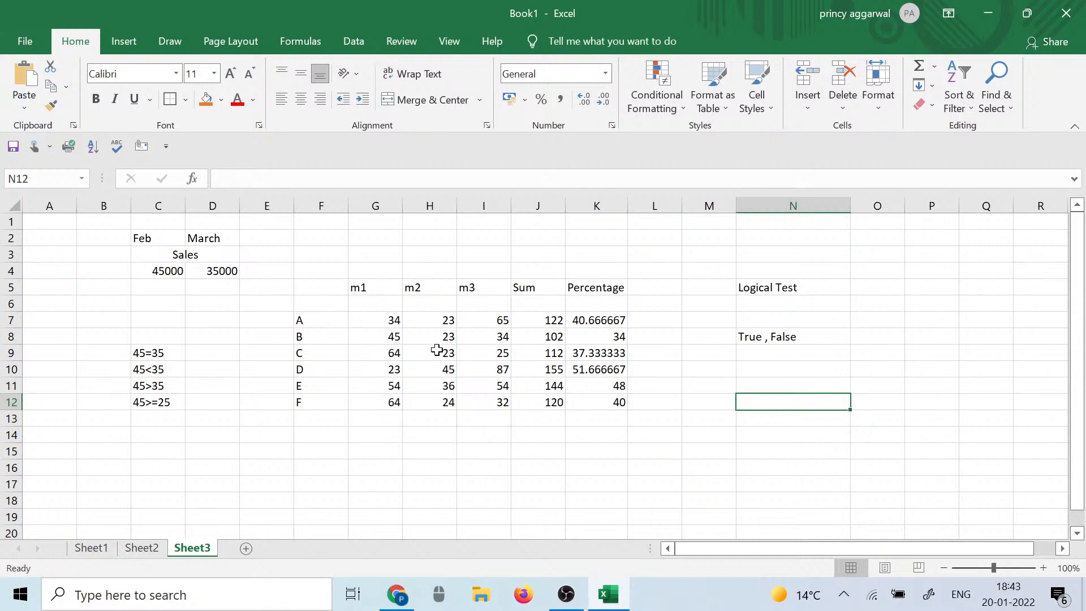
Step: Clear the True , False note from N8
left_click(144, 353)
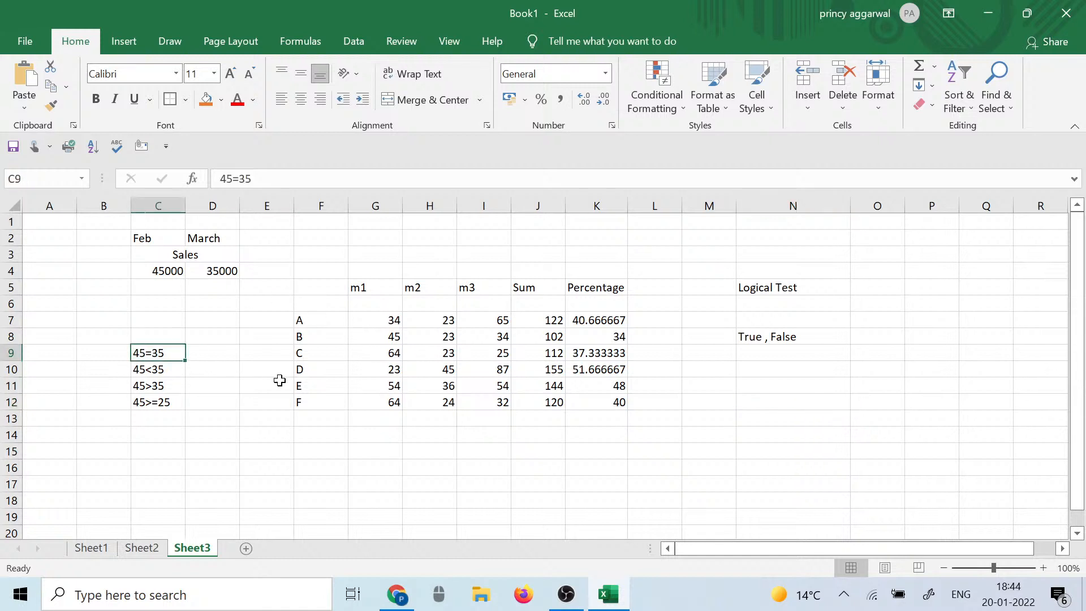
left_click(743, 340)
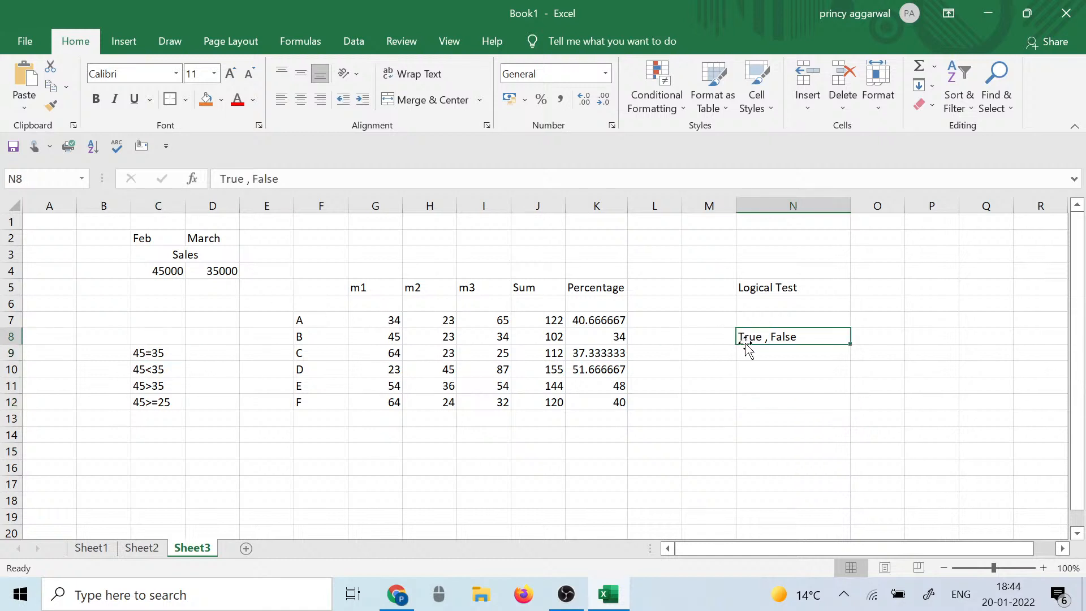
key("Delete")
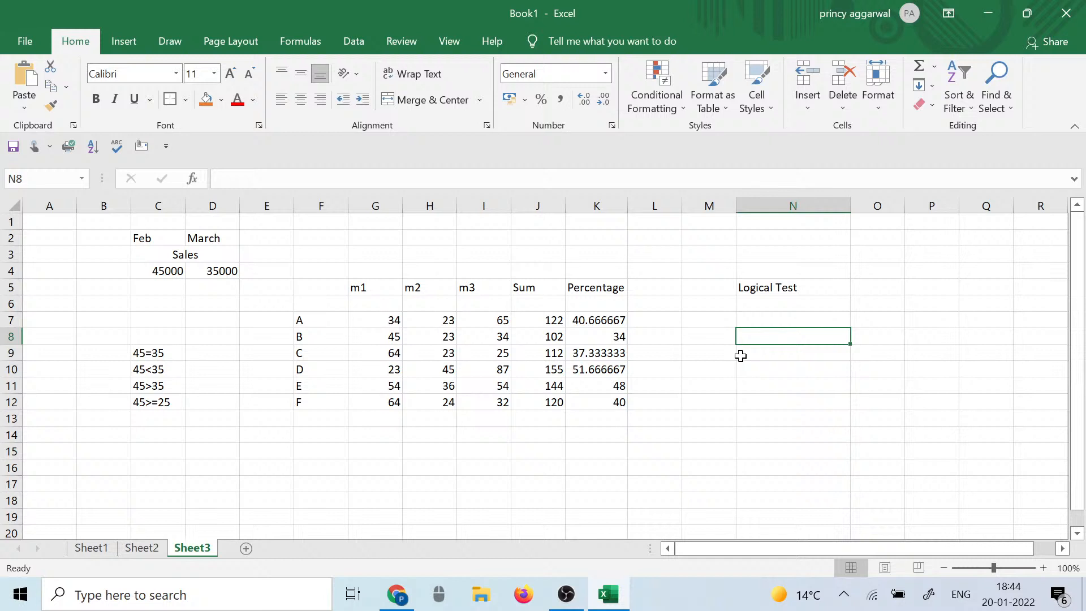
Step: Move the Logical Test heading from N5 to L5 beside Percentage, and widen column L to fit it
left_click(441, 320)
left_click(387, 320)
left_click(815, 287)
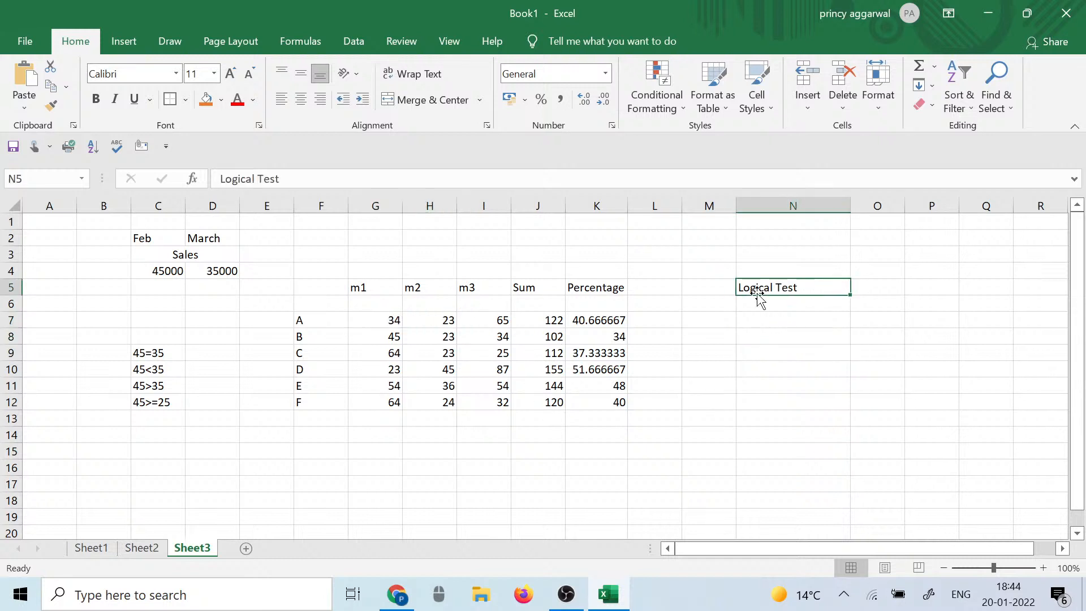
key("ctrl+c")
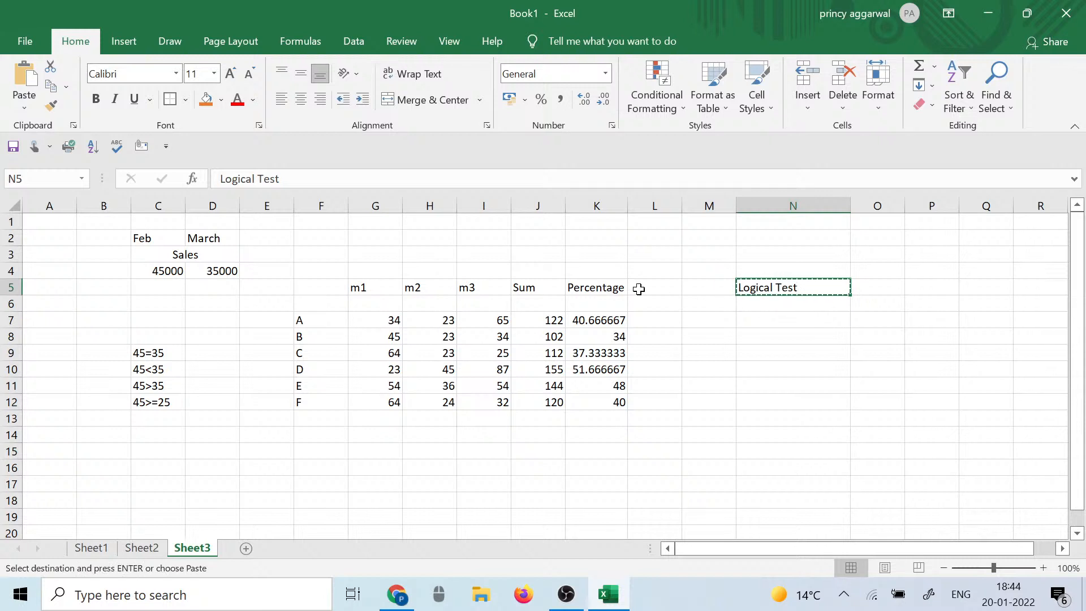
left_click(648, 287)
key("ctrl+v")
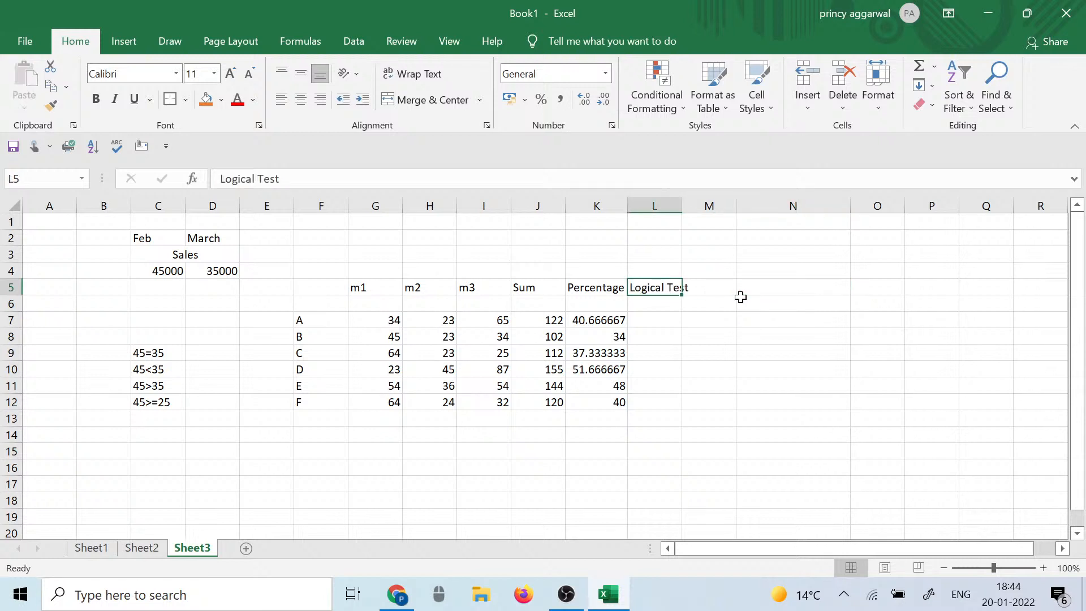
left_click_drag(683, 205, 733, 204)
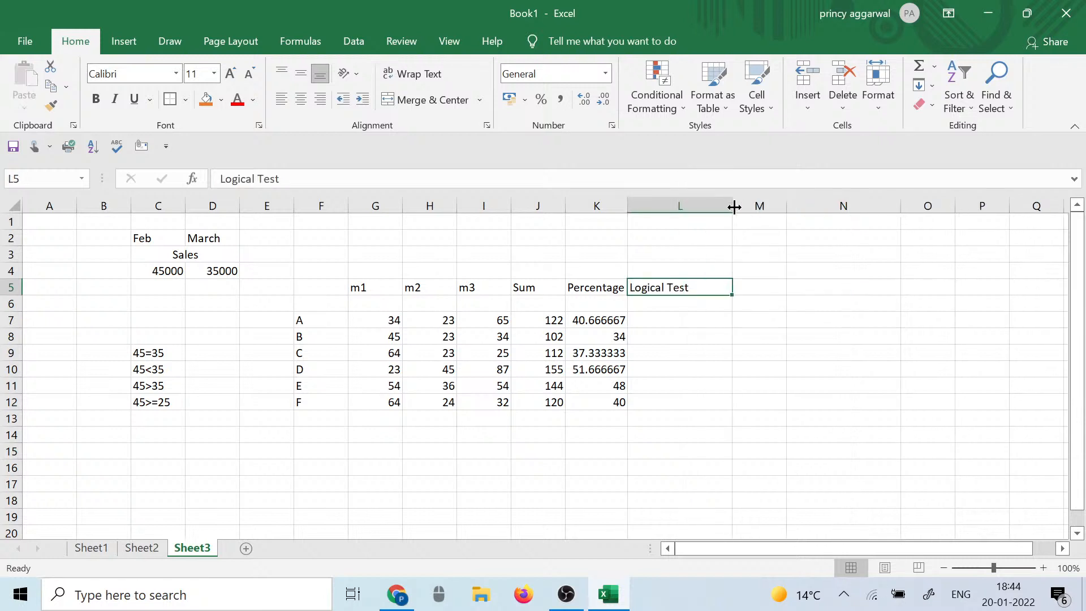
Step: Rename the m1 heading in G5 to Math and the m2 heading in H5 to English
left_click(377, 290)
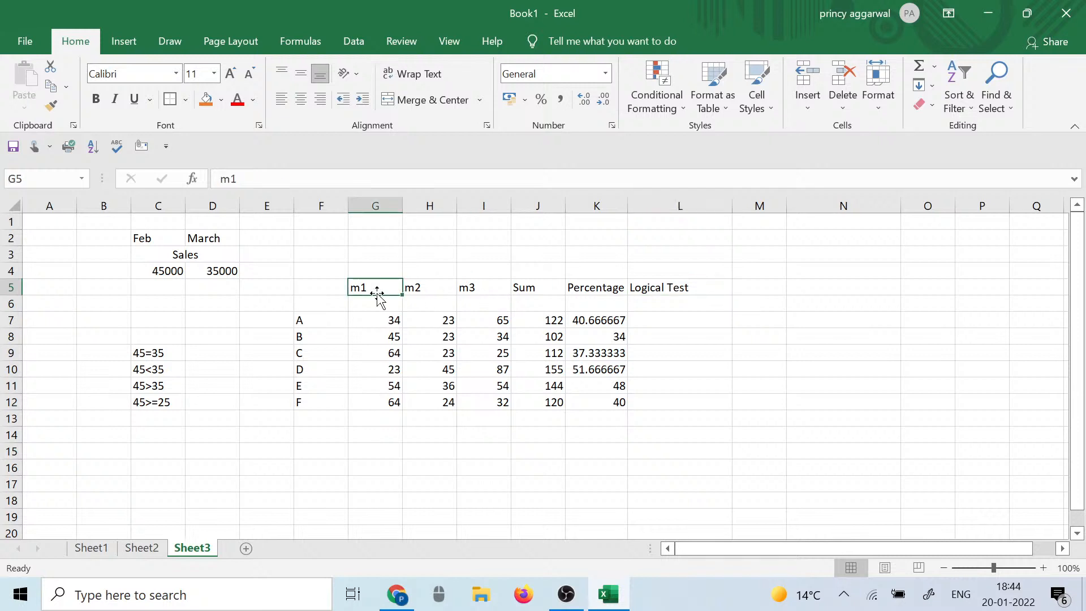
type("Math")
key("Tab")
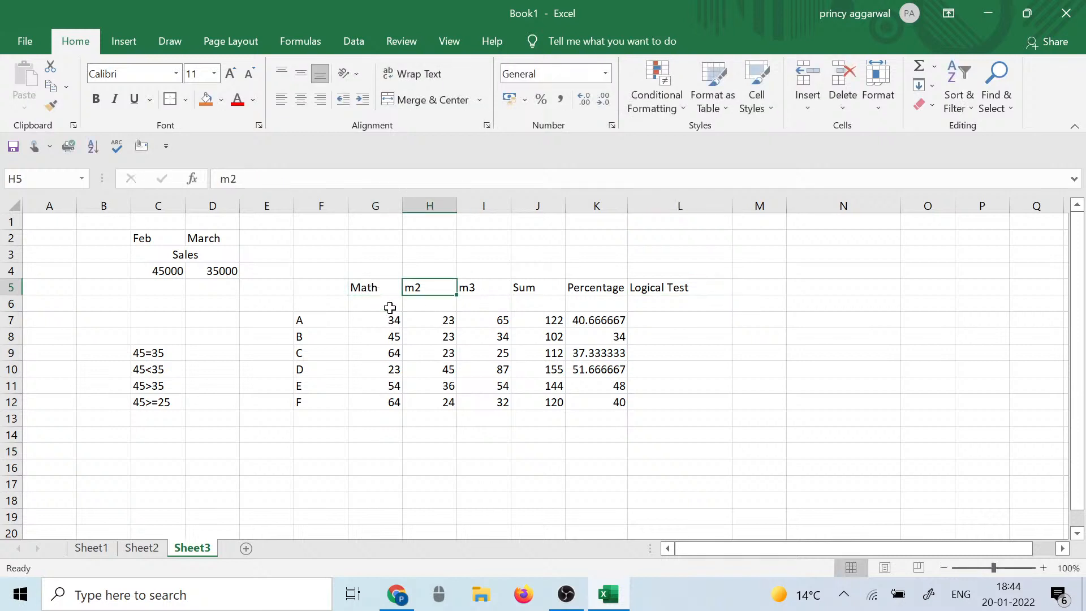
type("En")
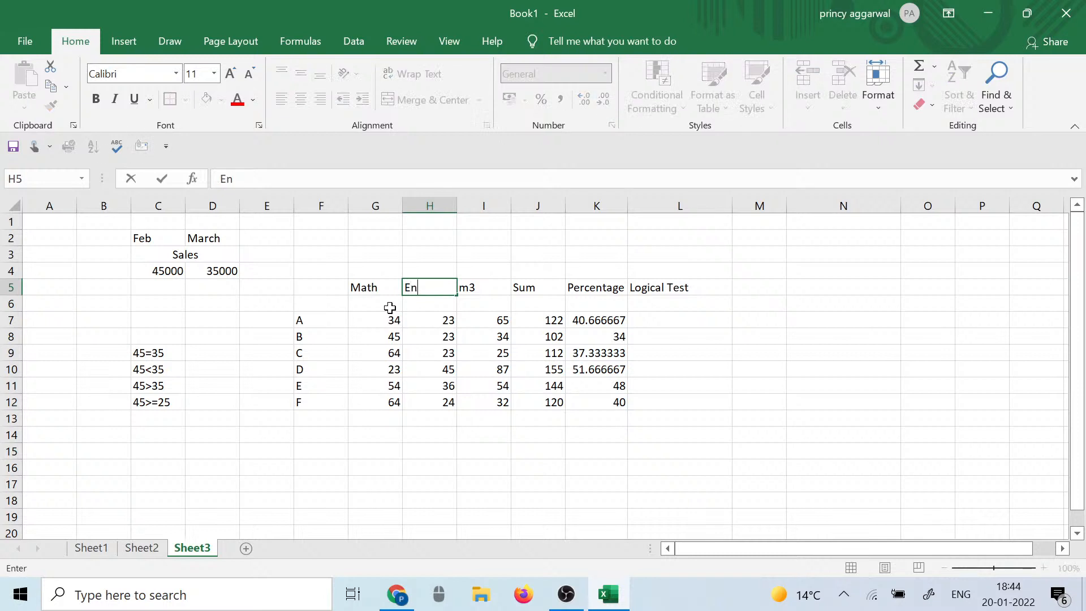
type("glish")
left_click(405, 416)
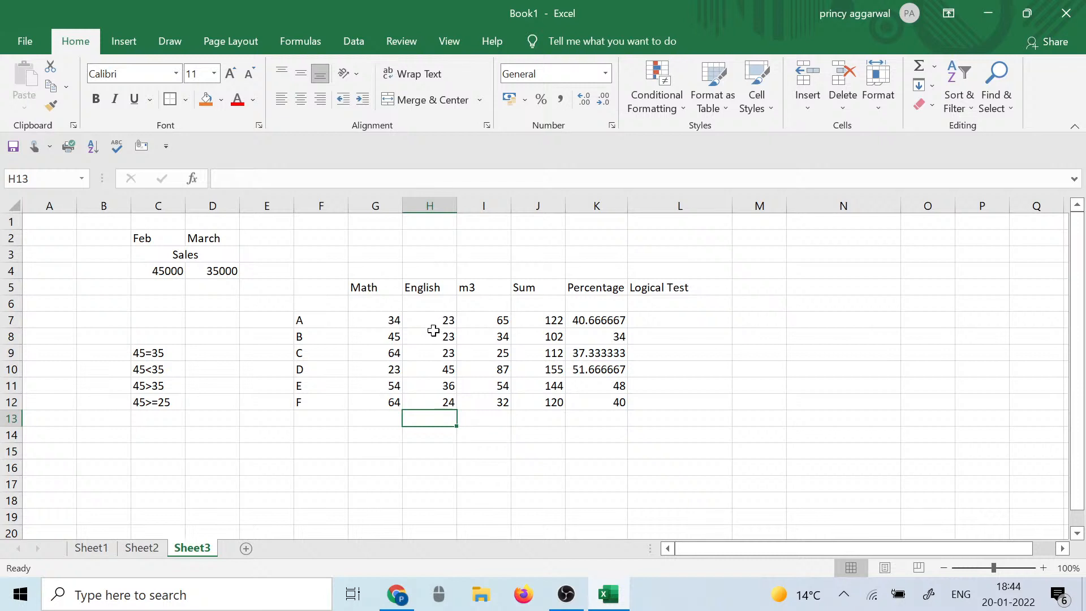
Step: Enter the logical test =G7<H7 in L7 to check whether student A's Math mark is below the English mark
left_click(650, 322)
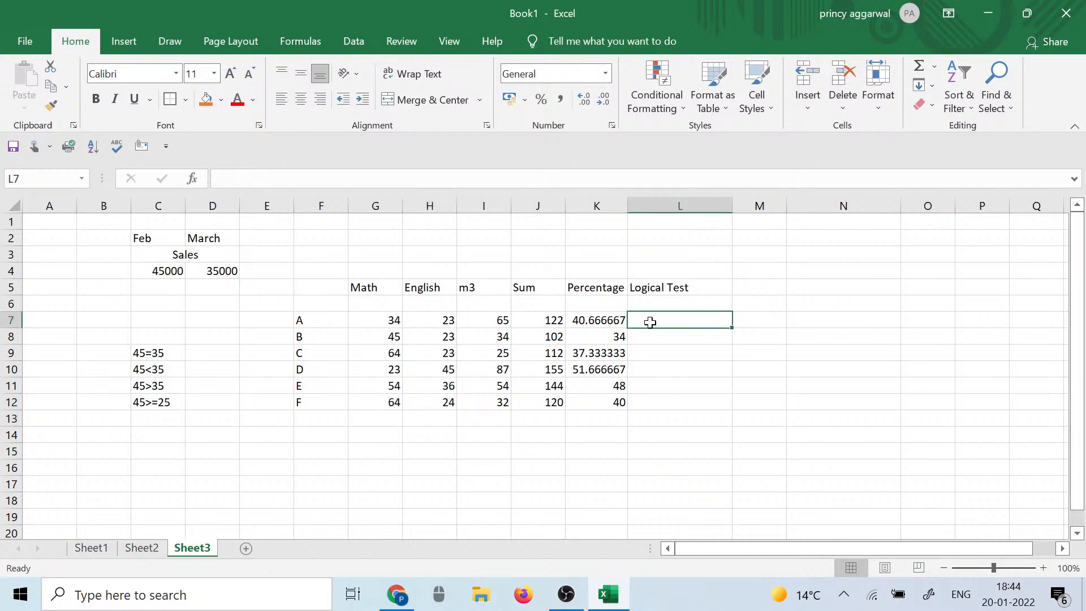
left_click(387, 320)
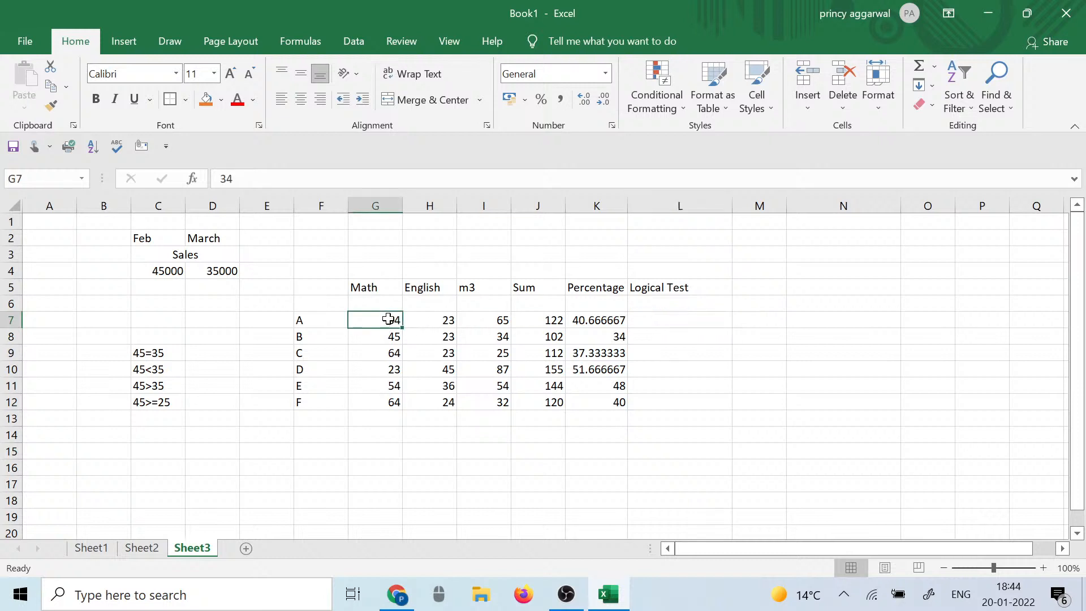
left_click(672, 320)
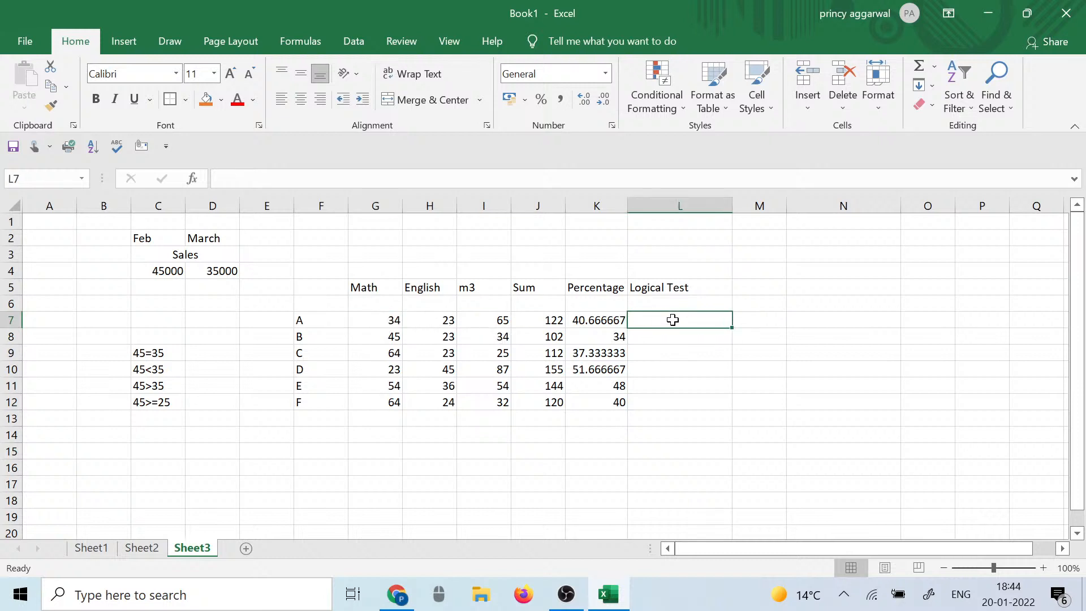
type("=")
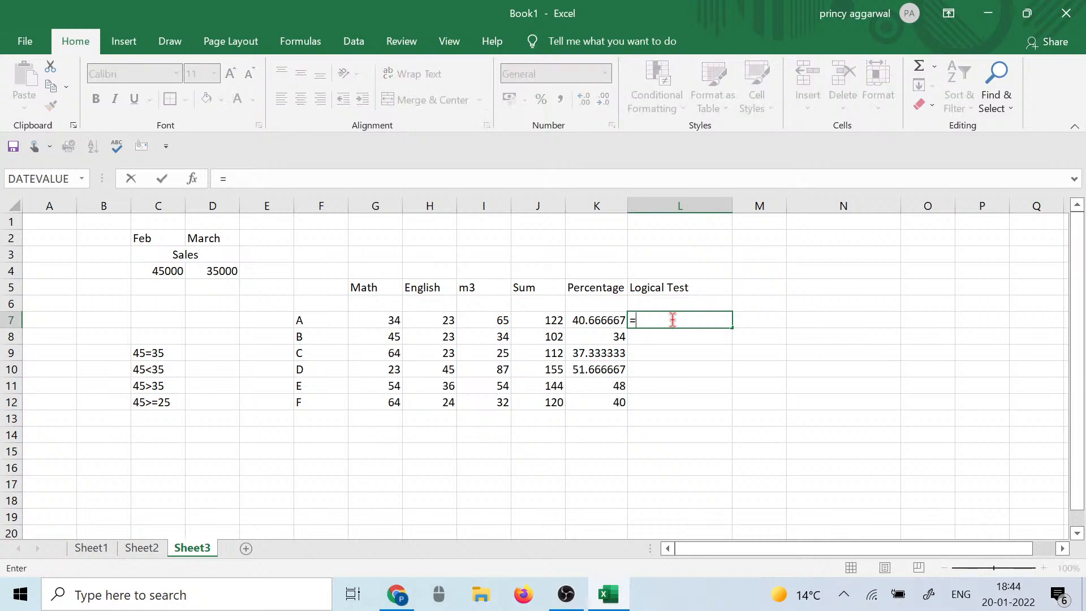
left_click(383, 335)
left_click(388, 319)
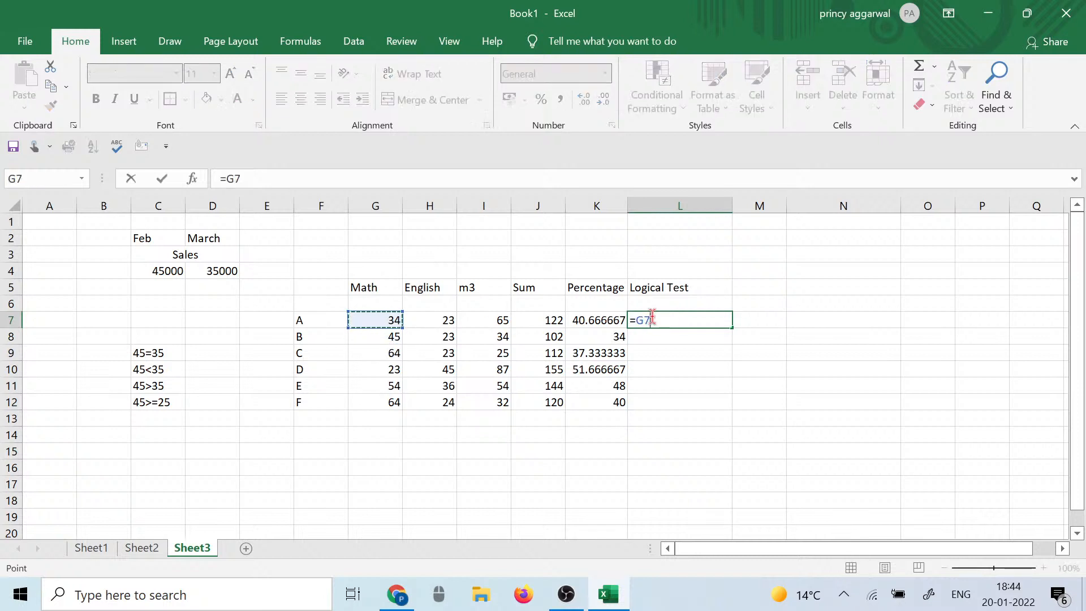
type("<")
left_click(449, 318)
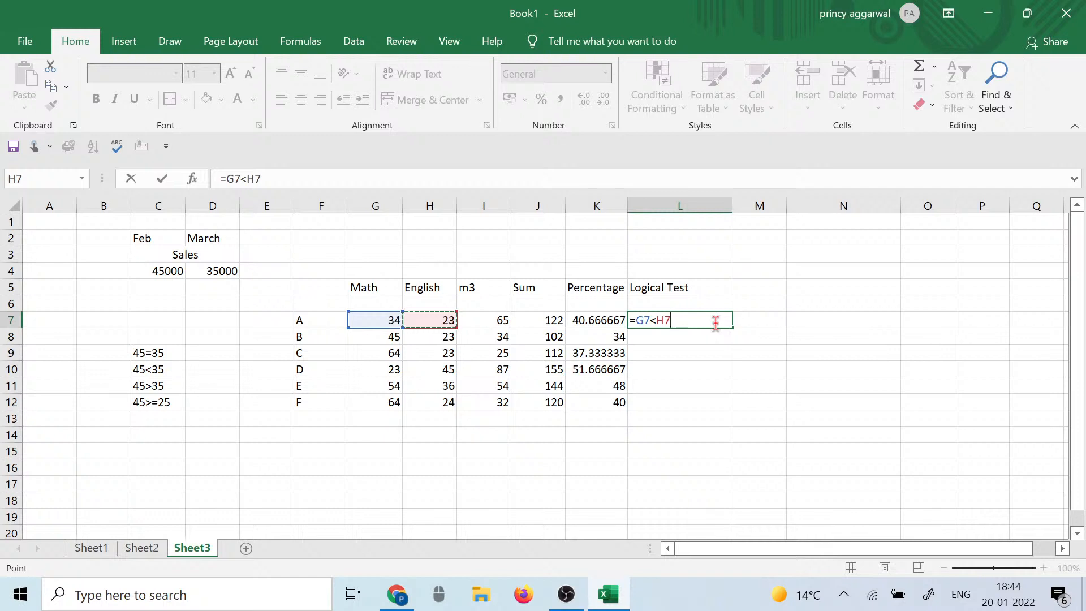
key("Return")
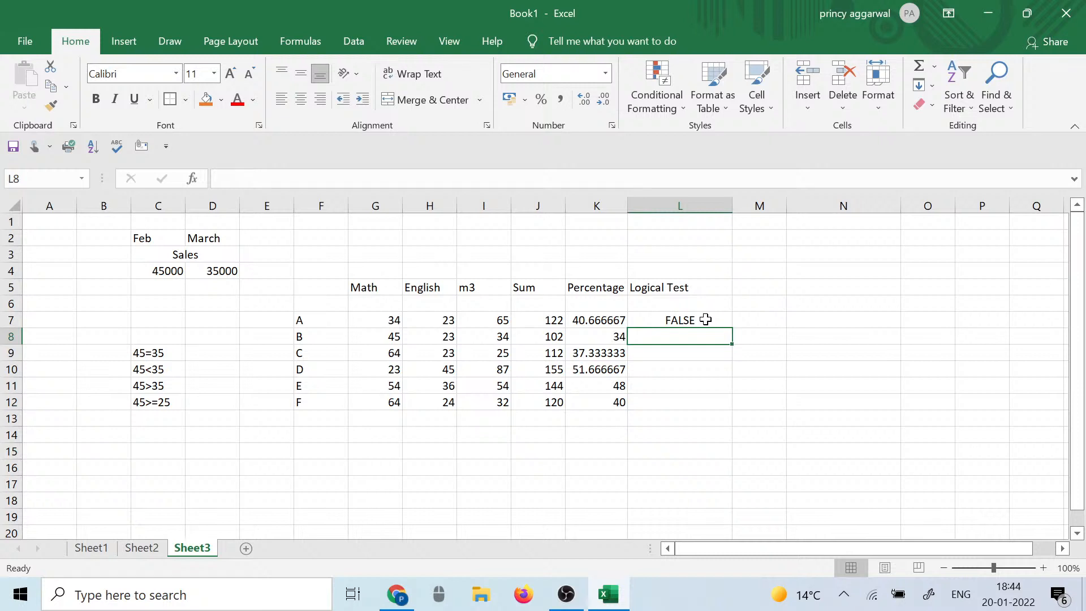
Step: Fill the logical test from L7 down through L12 for the remaining students, leaving L13 empty
left_click(668, 323)
left_click_drag(732, 328, 745, 419)
left_click(744, 420)
left_click(704, 420)
key("Delete")
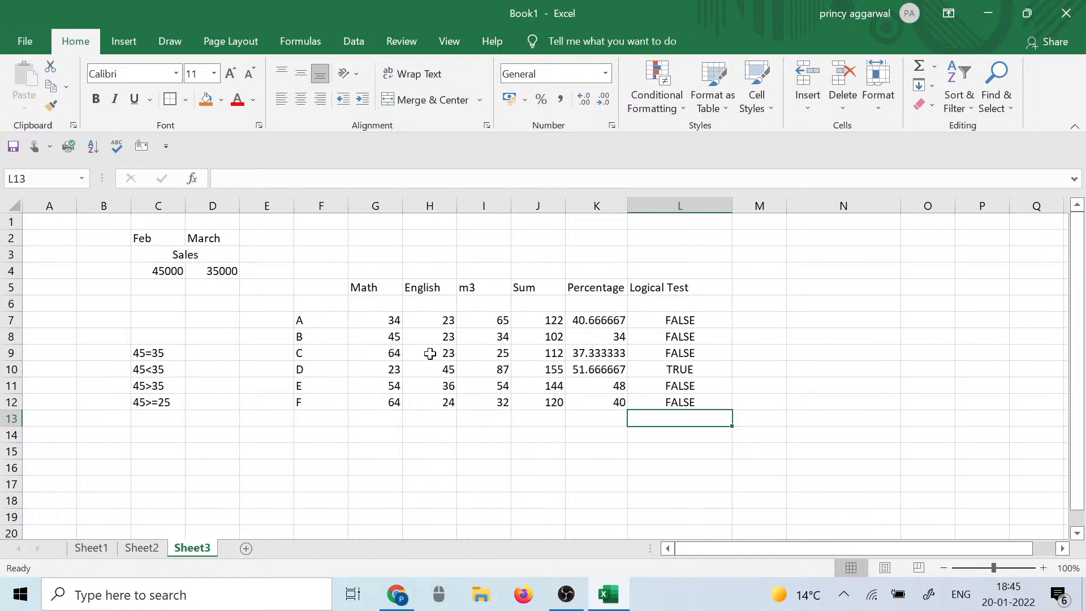
Step: Examine the logical test results in L7:L12 against each student's Math and English marks and the sample expressions in column C
left_click(390, 319)
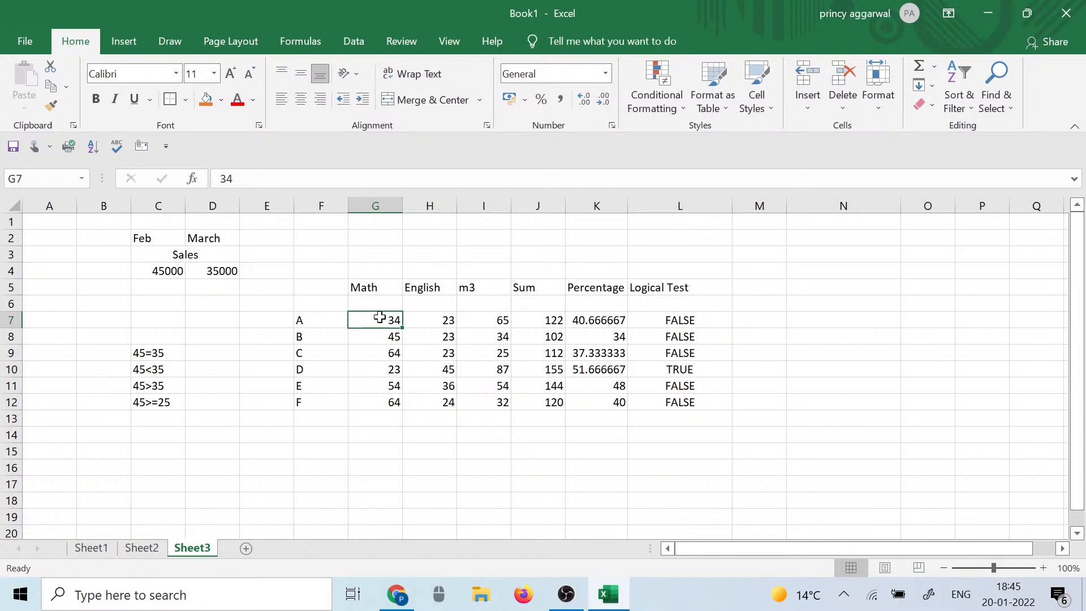
left_click(675, 320)
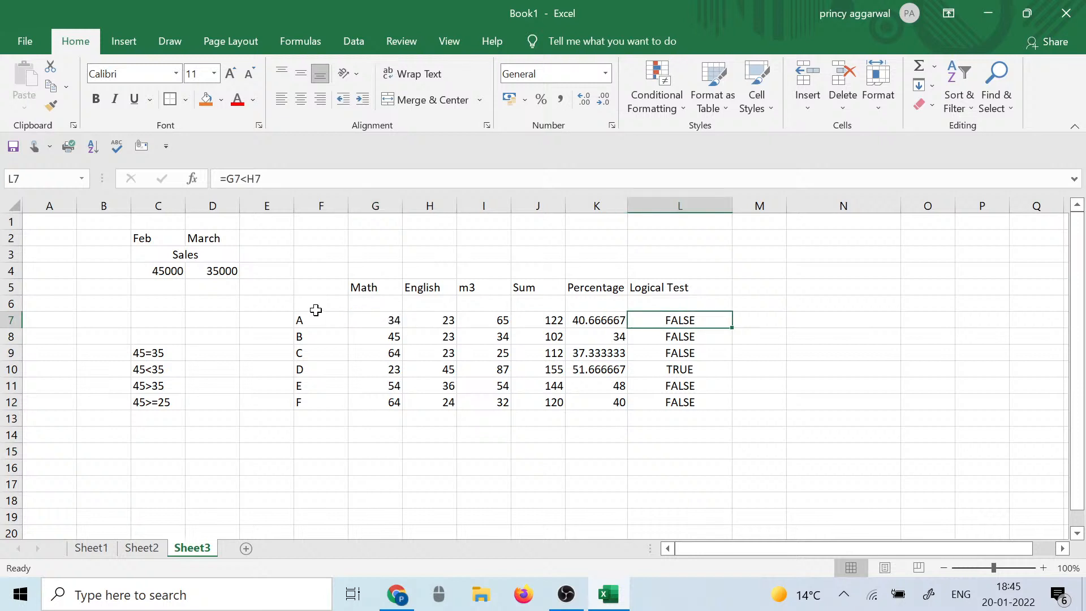
left_click(298, 320)
left_click(702, 319)
left_click(449, 318)
left_click(303, 334)
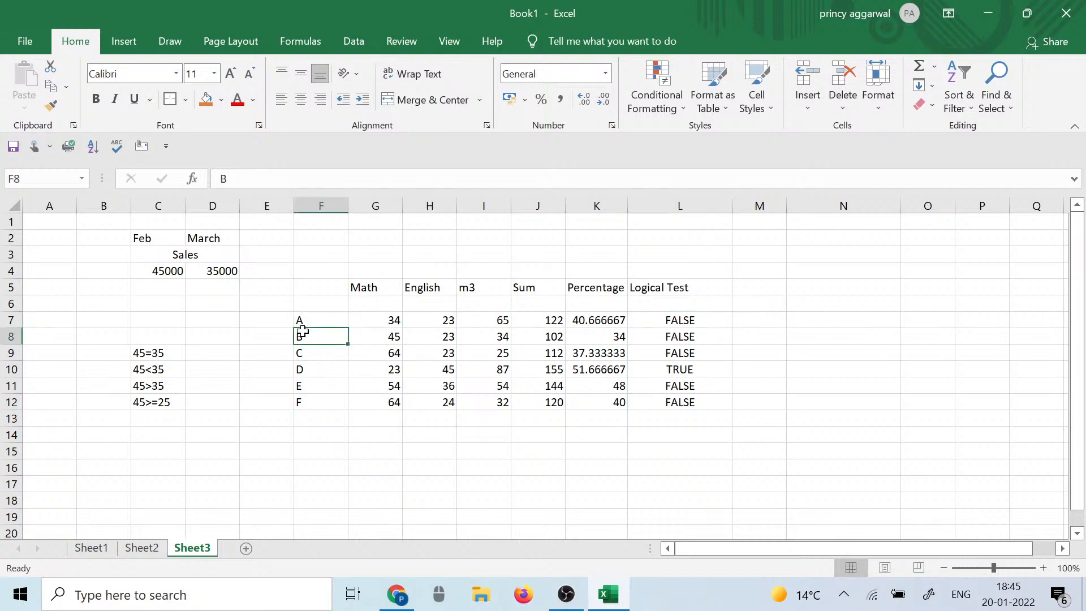
left_click(695, 340)
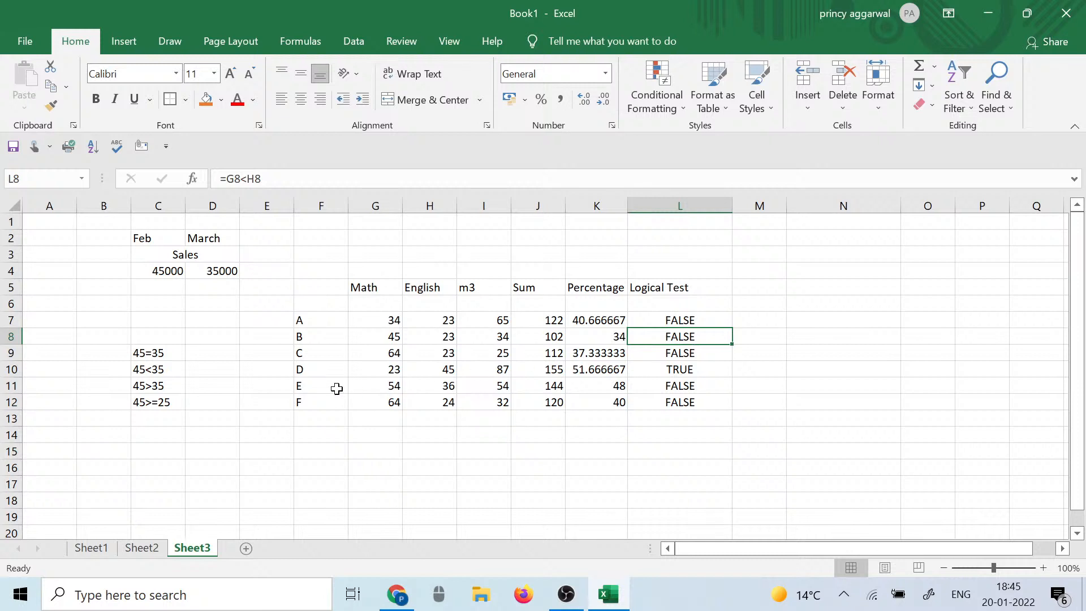
left_click(318, 365)
left_click(705, 370)
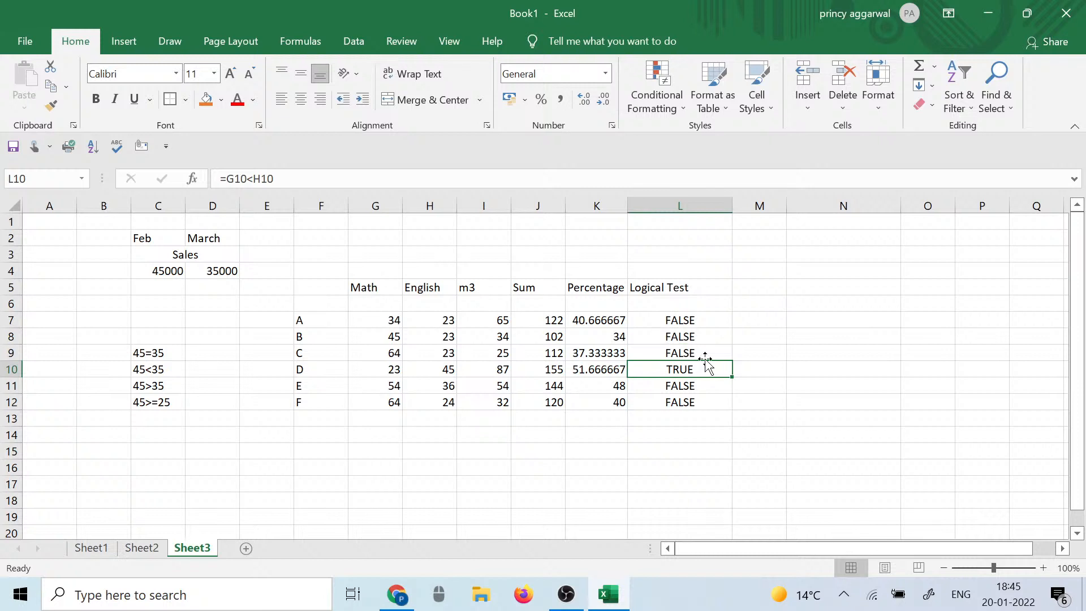
left_click(377, 376)
left_click_drag(703, 306, 711, 398)
left_click(789, 402)
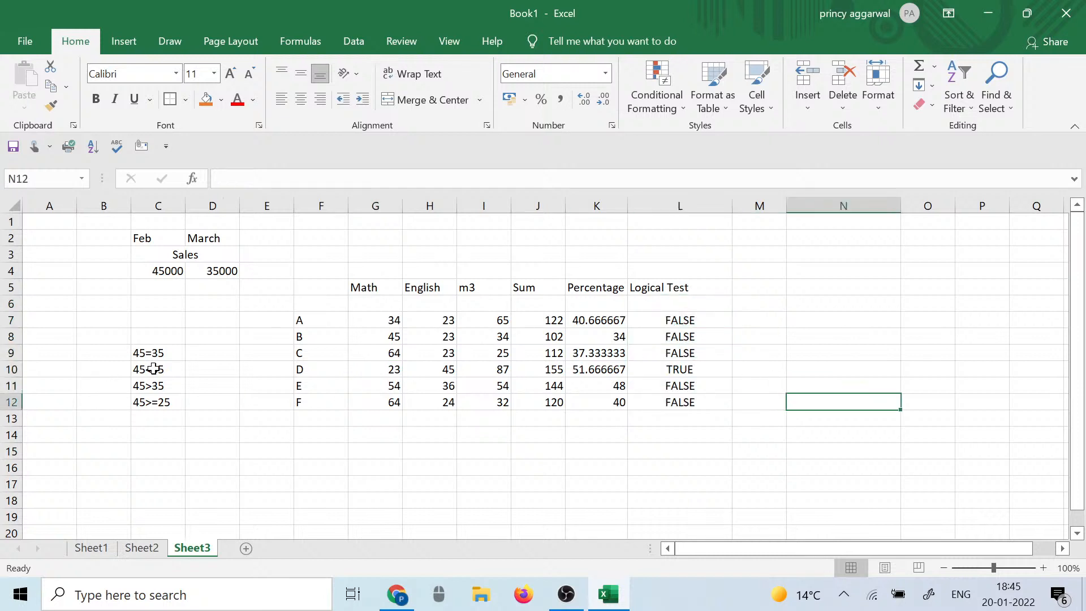
left_click(171, 356)
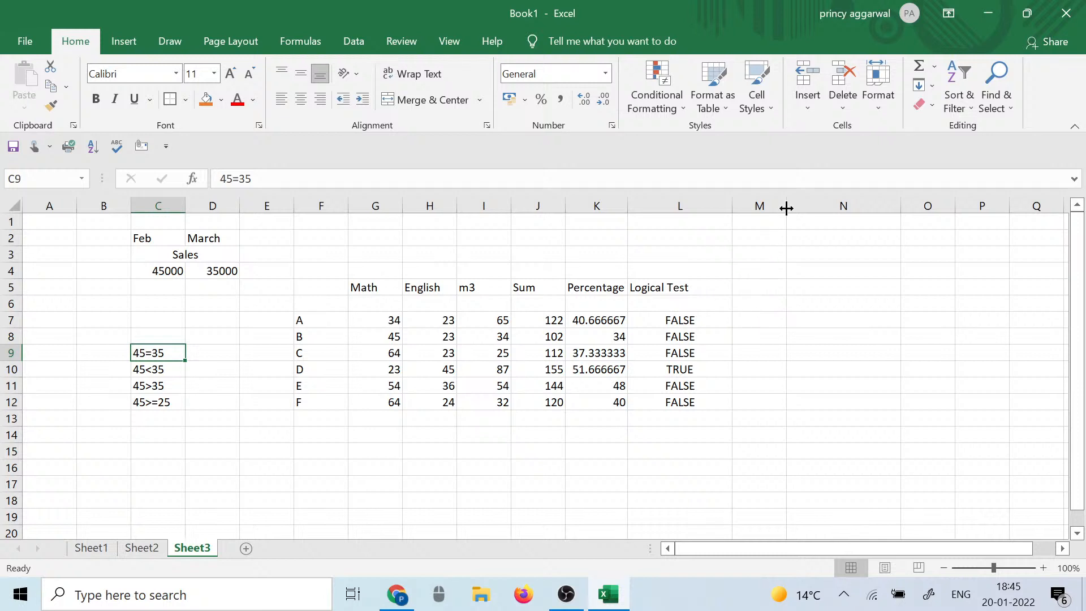
Step: Widen column M and enter the heading Strong Subject in M5, with a capital S
left_click_drag(786, 209, 856, 215)
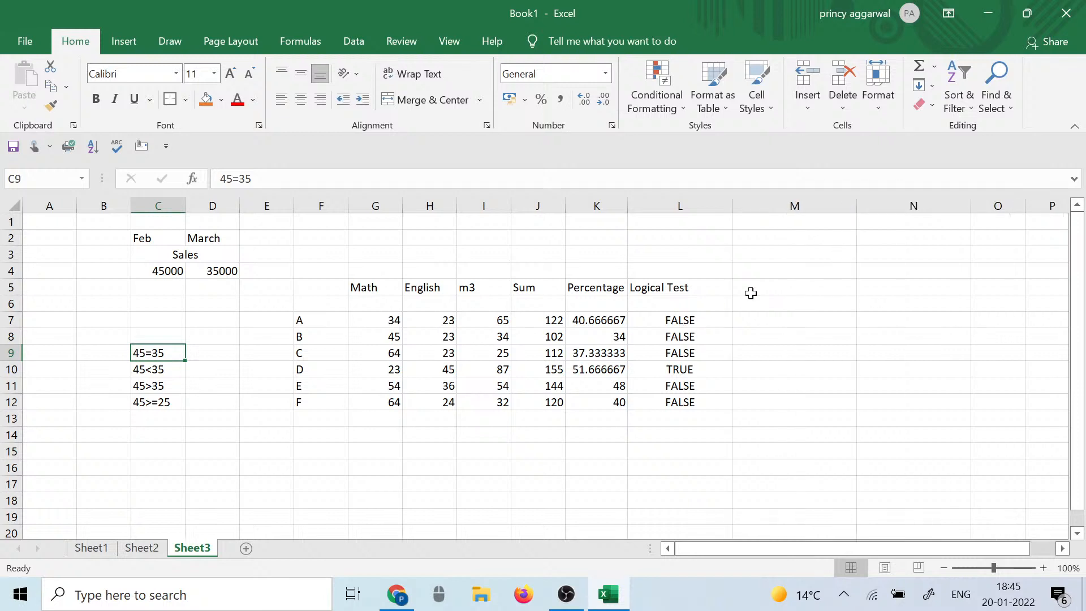
left_click(753, 324)
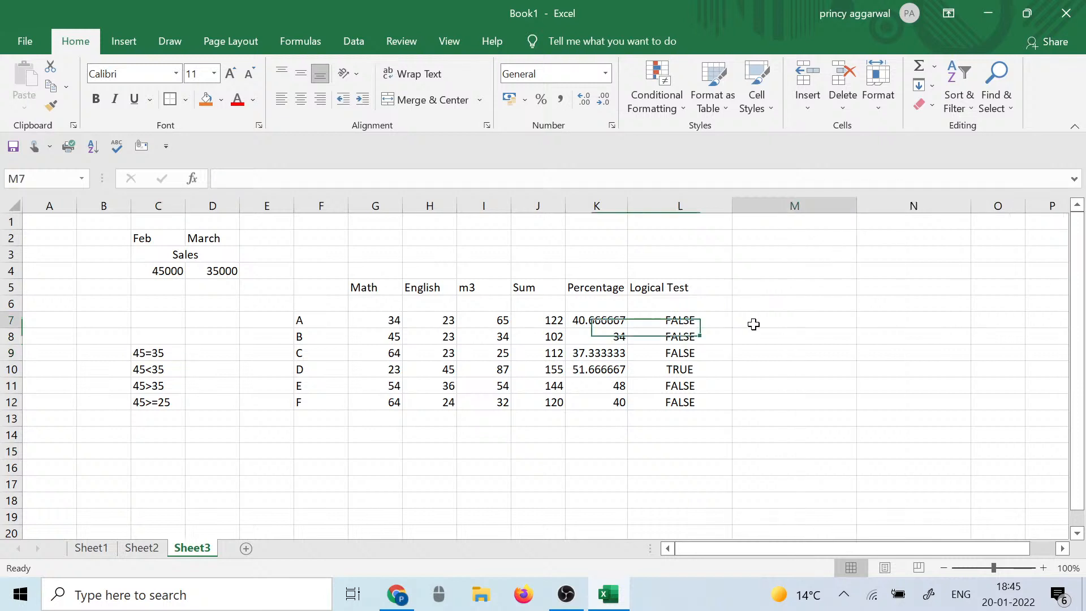
left_click(761, 288)
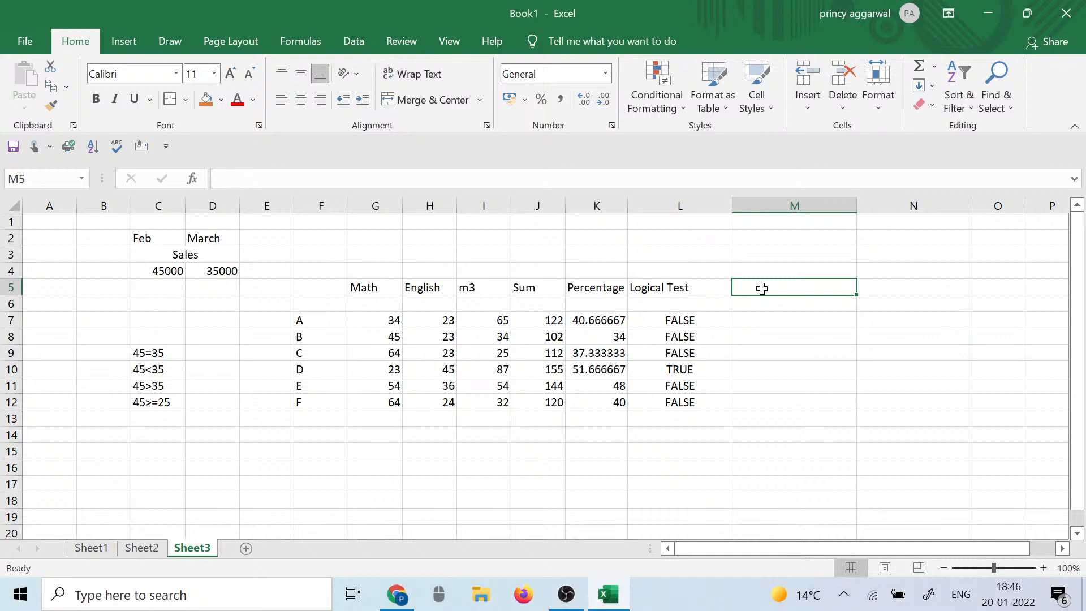
type("stron")
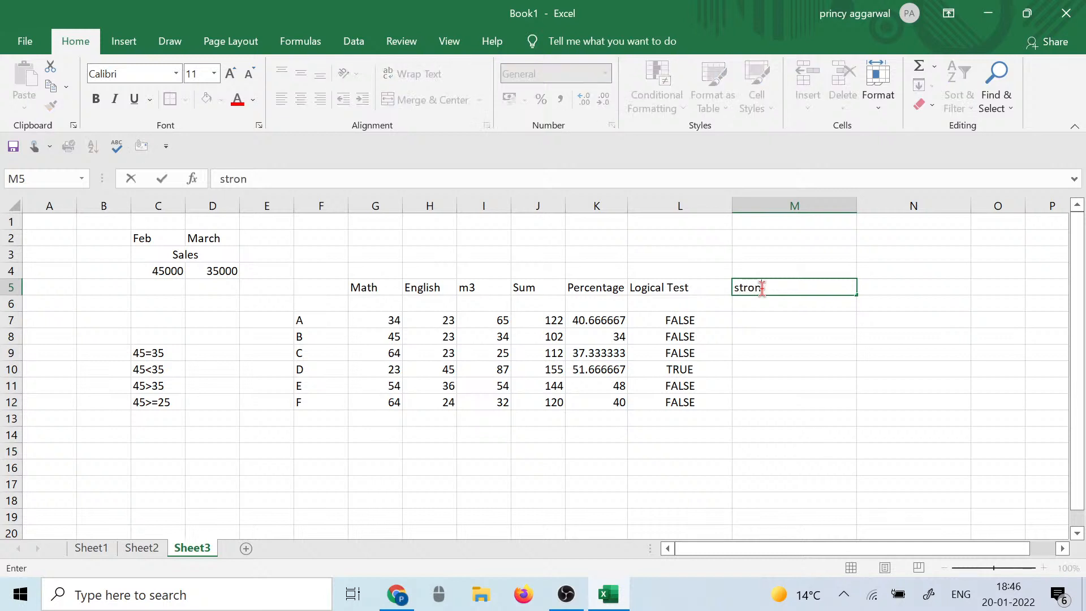
type("g Subject")
key("Return")
double_click(739, 289)
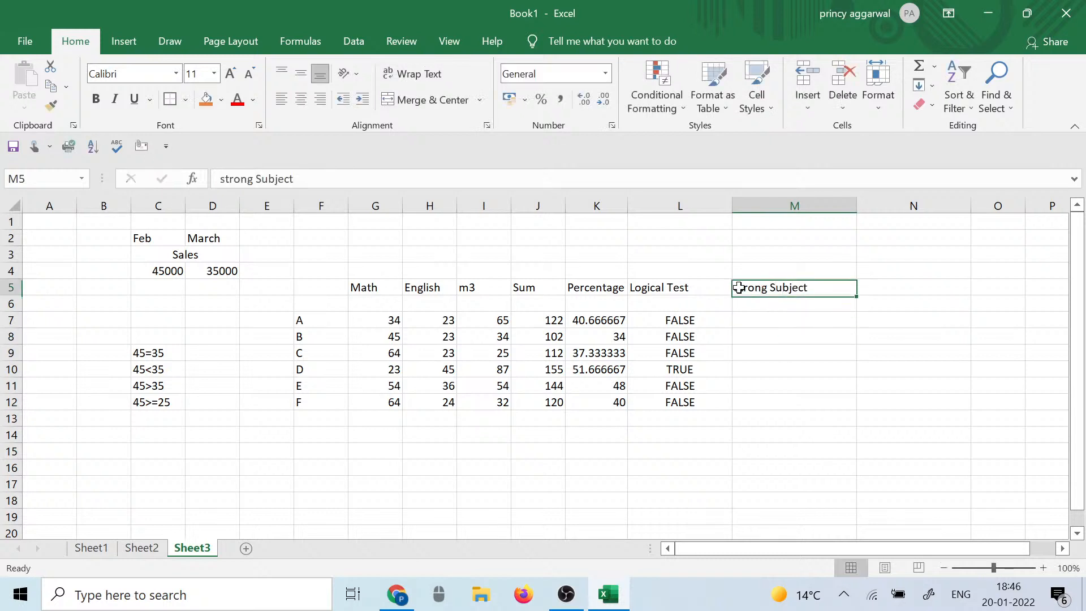
key("BackSpace")
type("S")
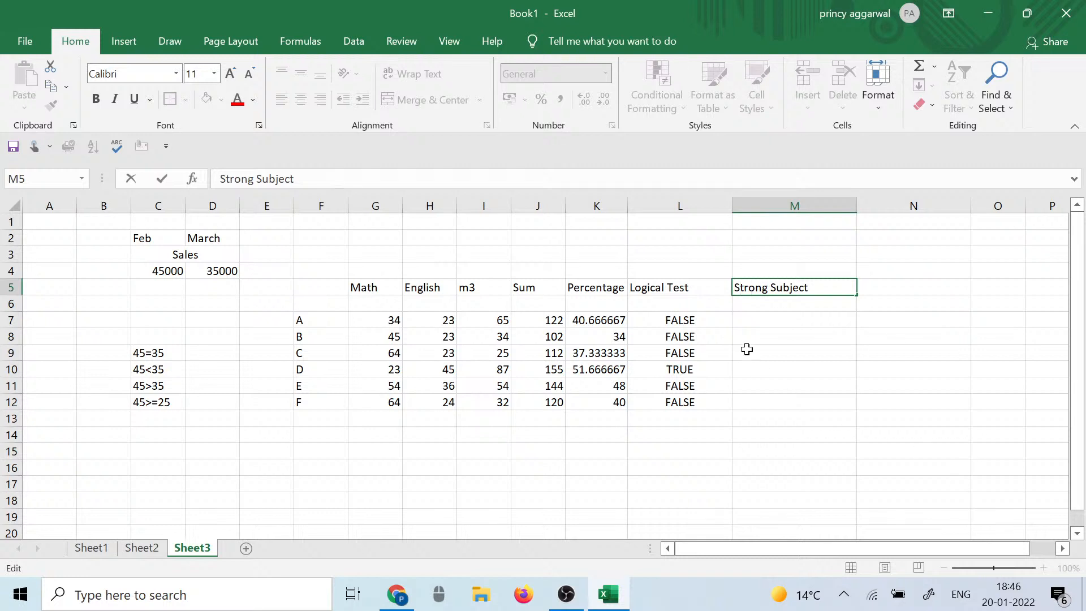
Step: Enter =IF(G7>H7, "Math", "English") in M7 to name student A's stronger subject
left_click(759, 324)
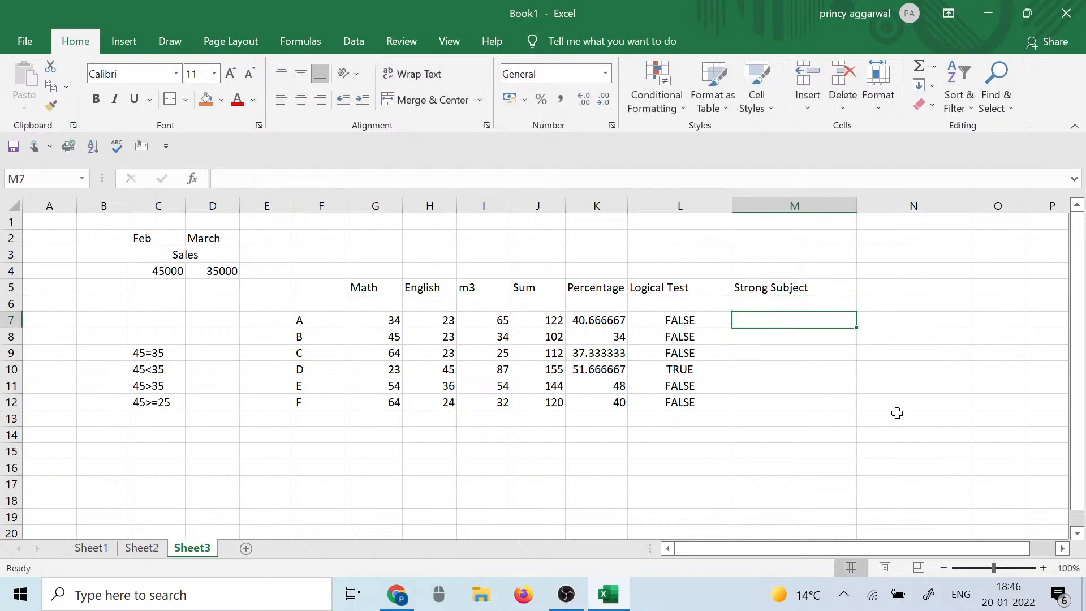
type("=if(G7>H7")
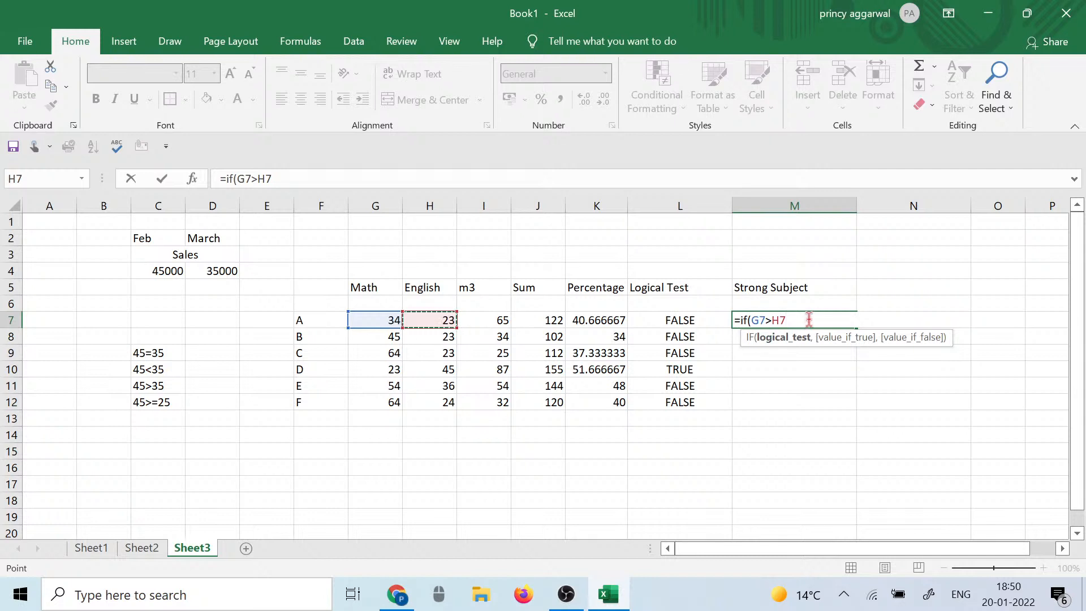
type(")")
key("BackSpace")
type(", \"")
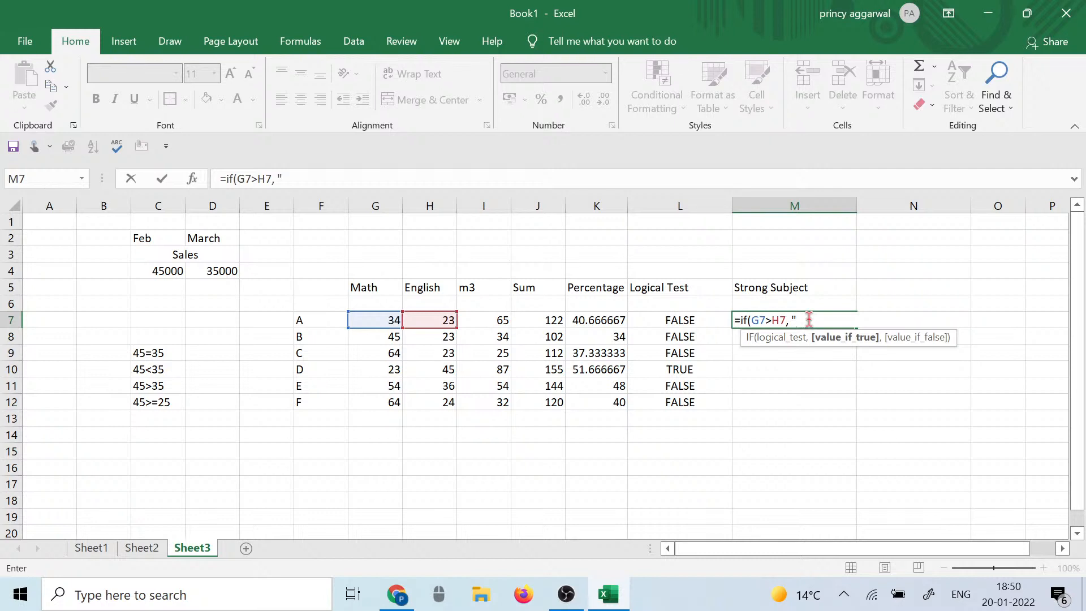
type("Math\", ")
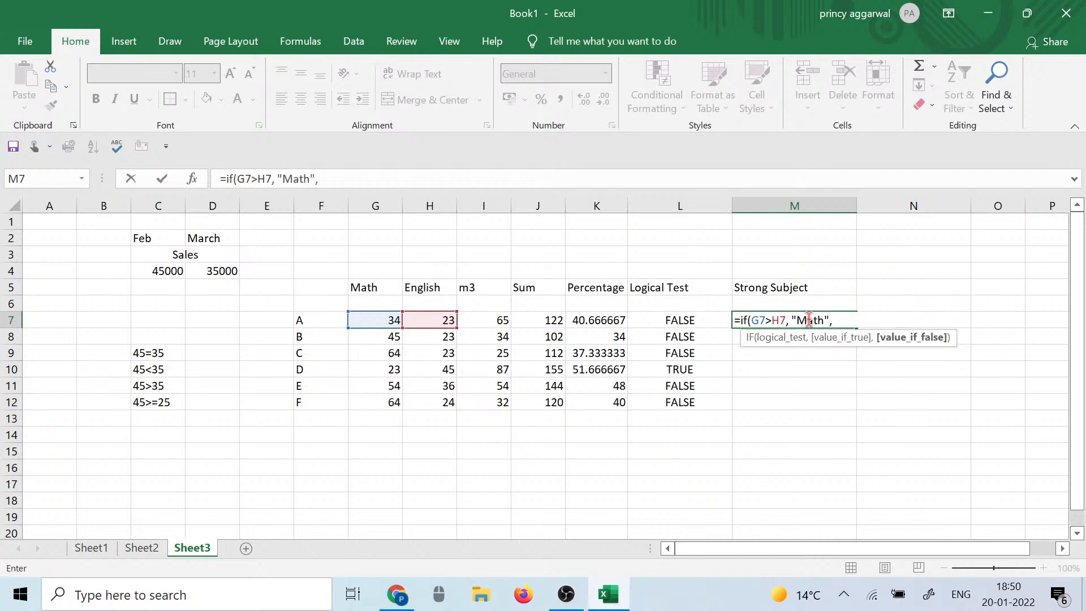
type("E")
key("BackSpace")
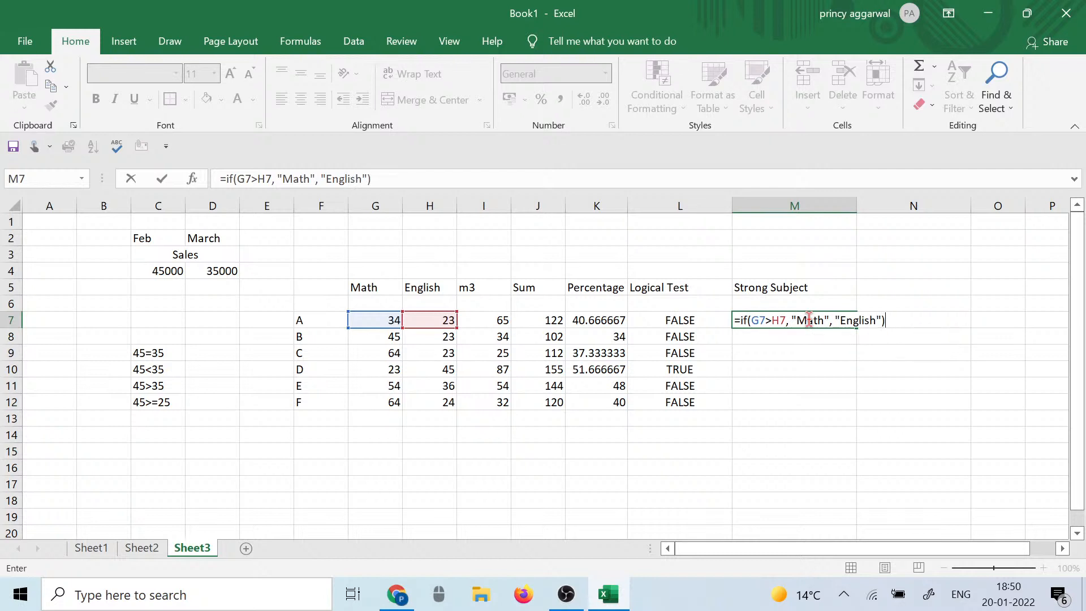
key("Return")
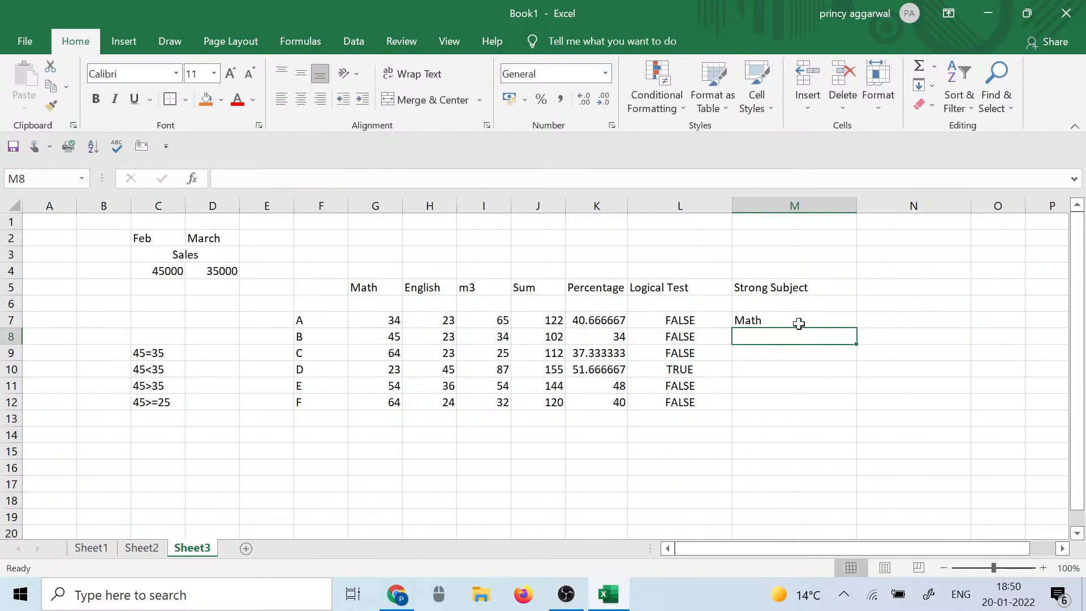
Step: Fill the IF formula from M7 down through M12 and check student D's formula in M10
left_click(799, 323)
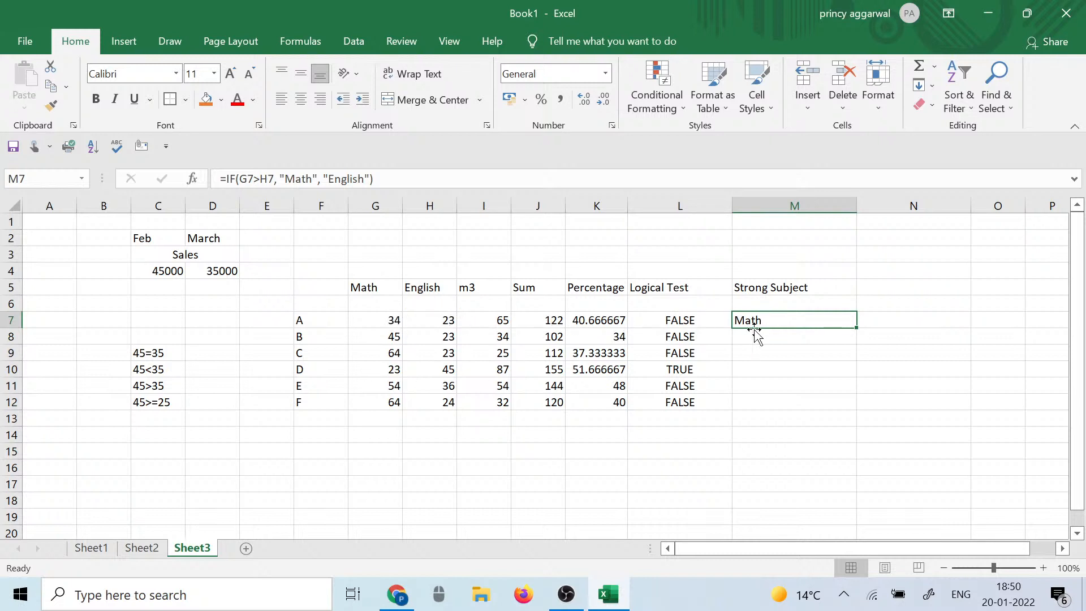
left_click_drag(673, 281, 686, 383)
left_click(791, 371)
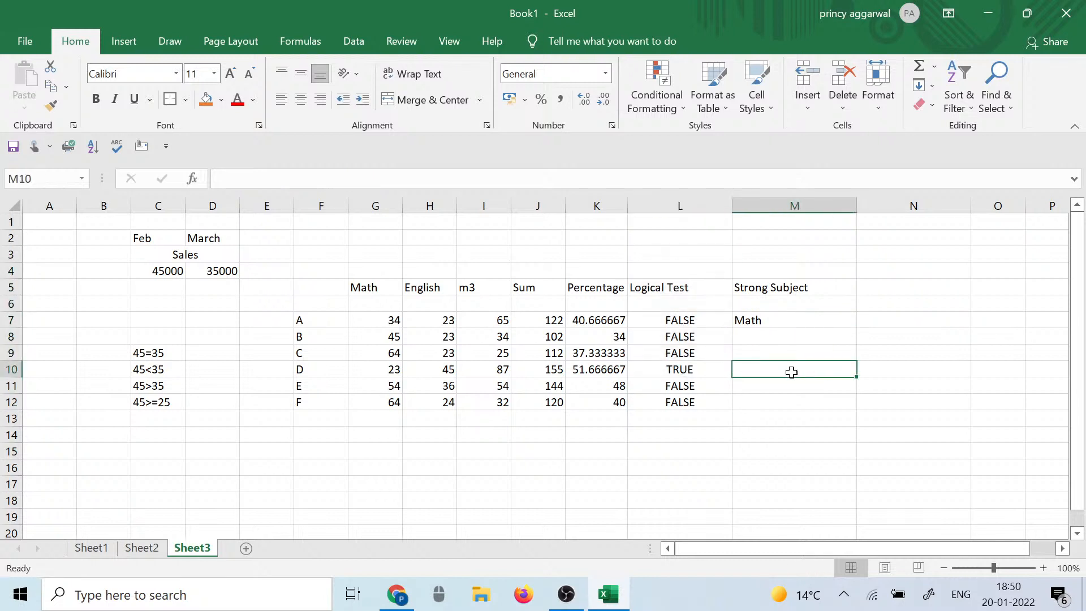
left_click(807, 320)
left_click_drag(861, 323, 858, 409)
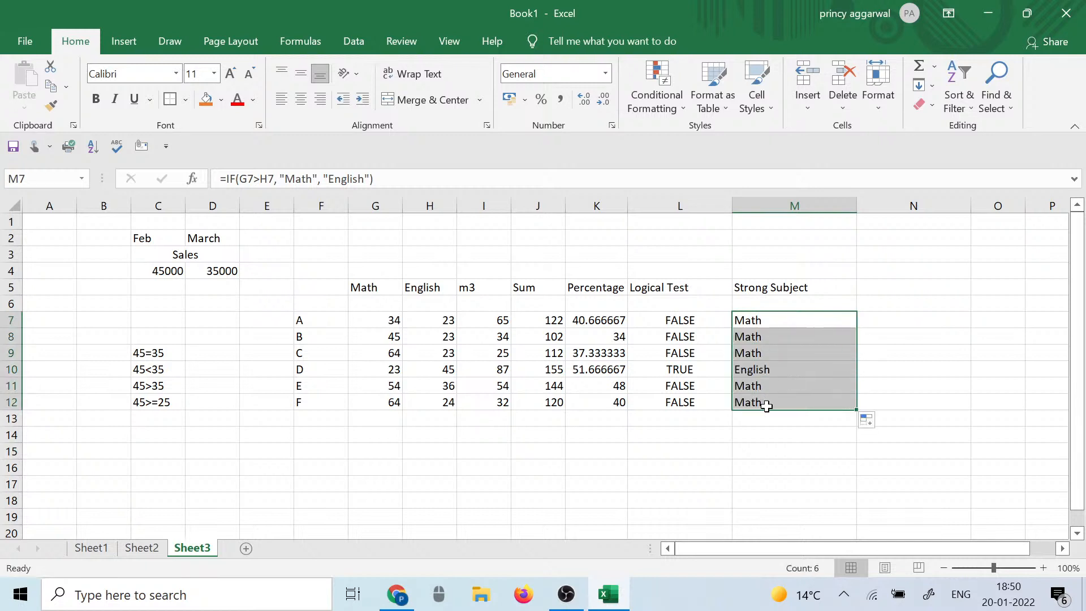
left_click(727, 473)
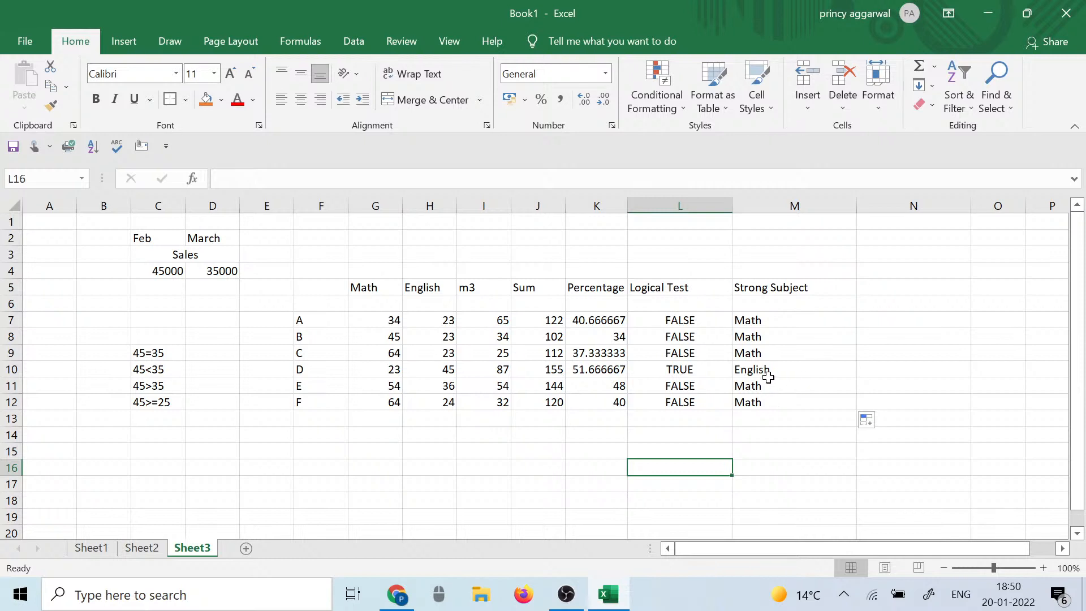
left_click(770, 384)
left_click(768, 369)
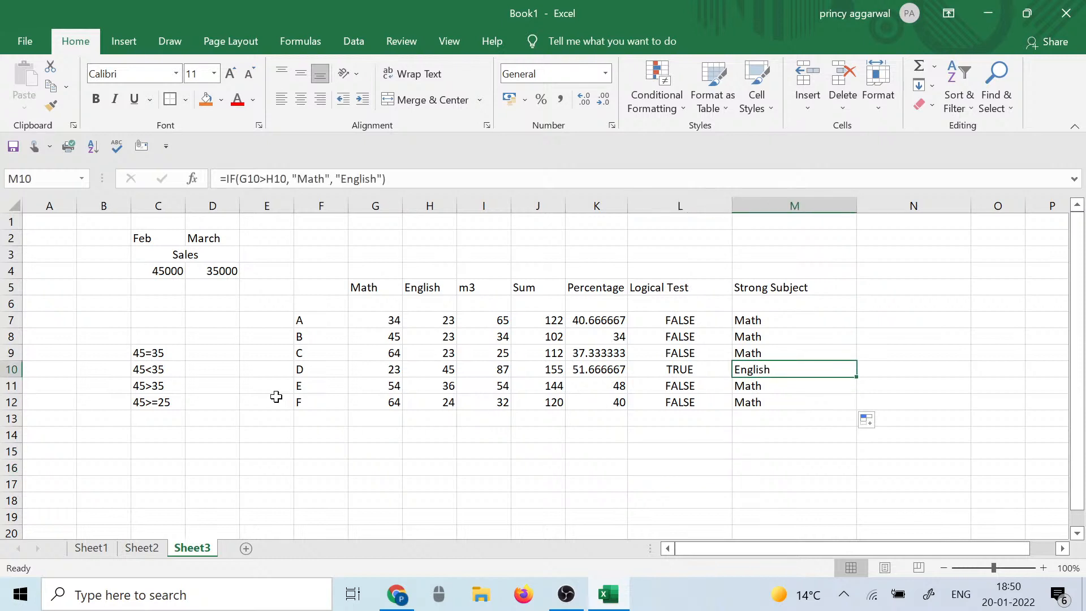
left_click(810, 307)
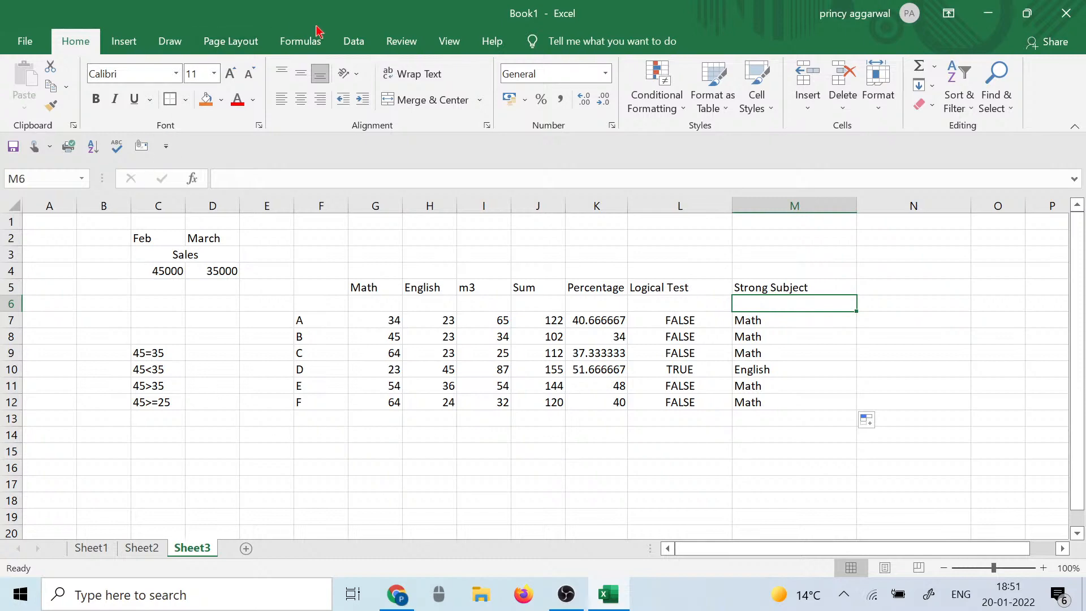
Step: Look through the available logical, date and time, and text functions in the function library
left_click(304, 39)
left_click(218, 104)
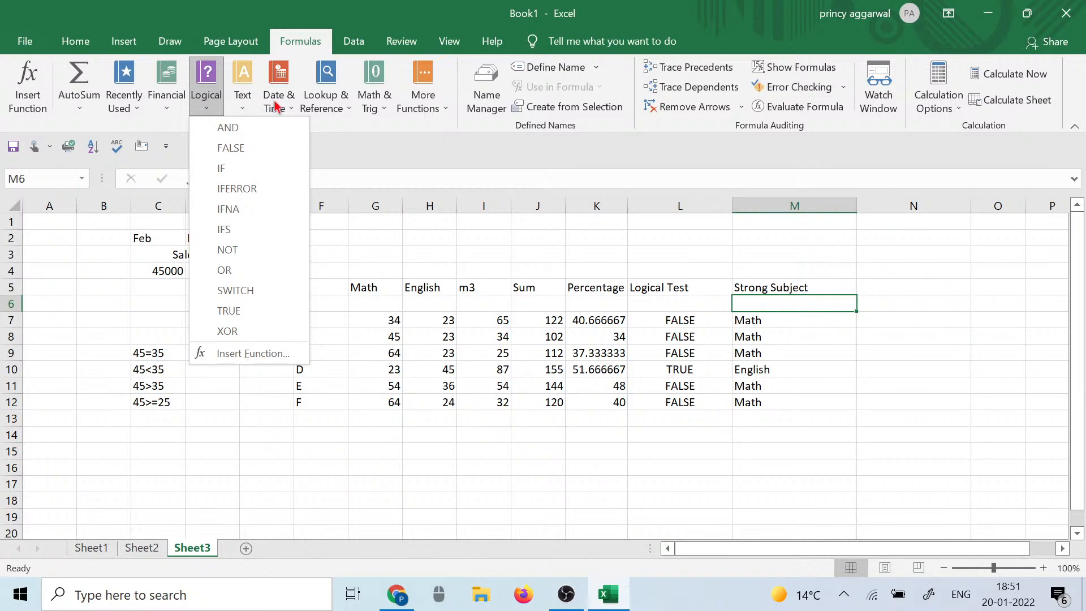
left_click(276, 105)
left_click(203, 102)
left_click(288, 106)
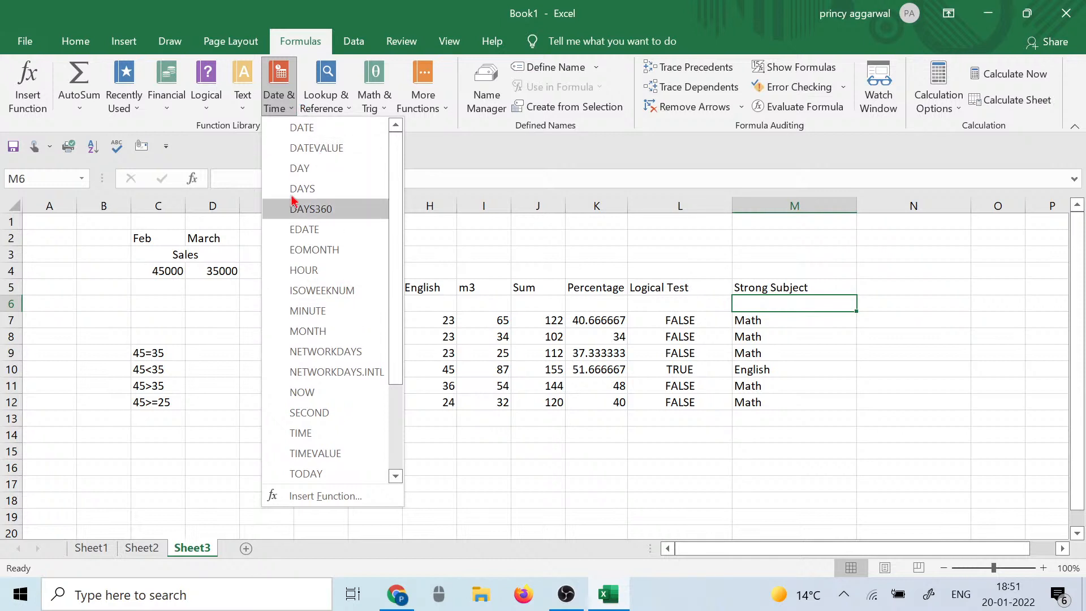
left_click(241, 104)
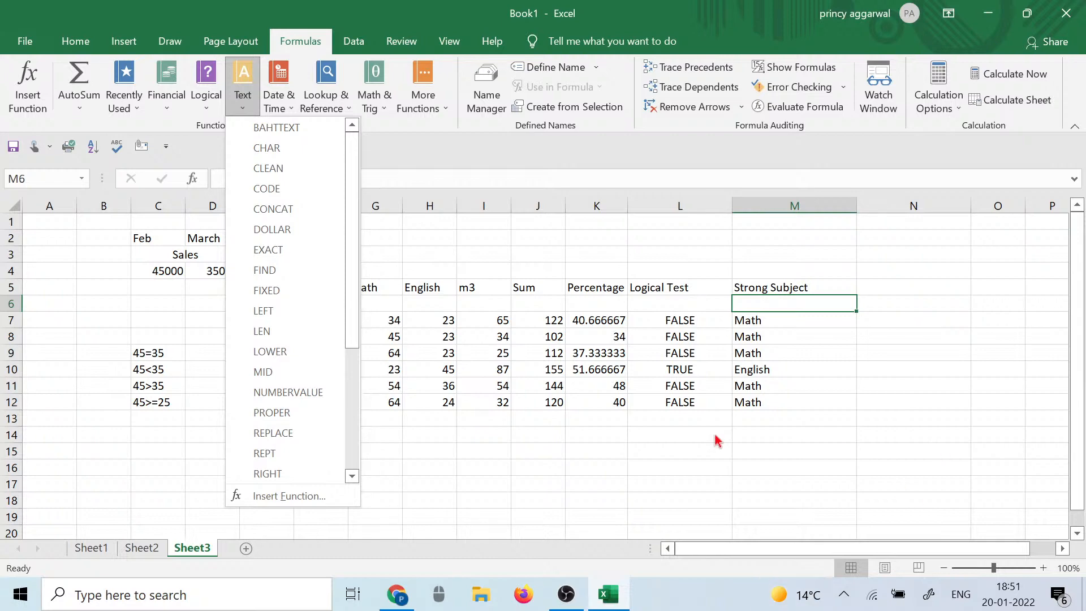
left_click(681, 433)
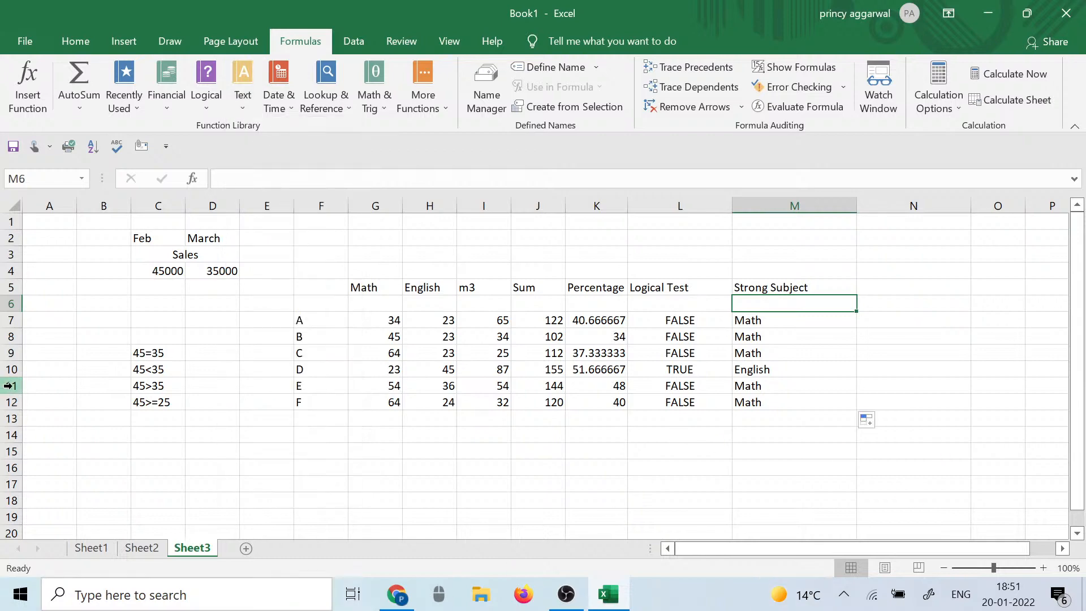
Step: Open the recent workbook Attendance_BBA and go to the first rows of its attendance sheet
left_click(26, 51)
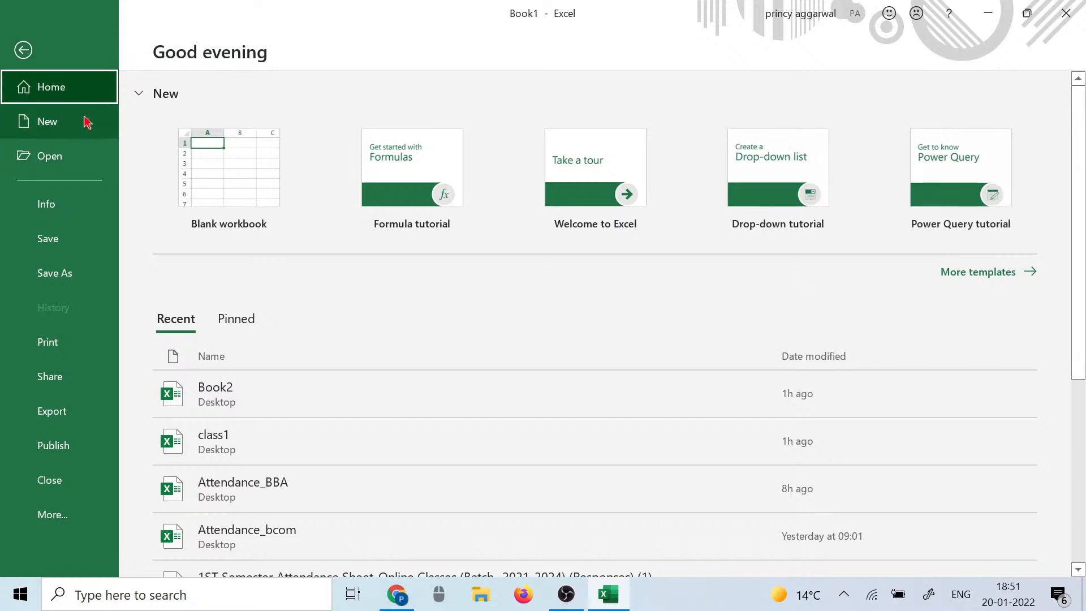
left_click(75, 161)
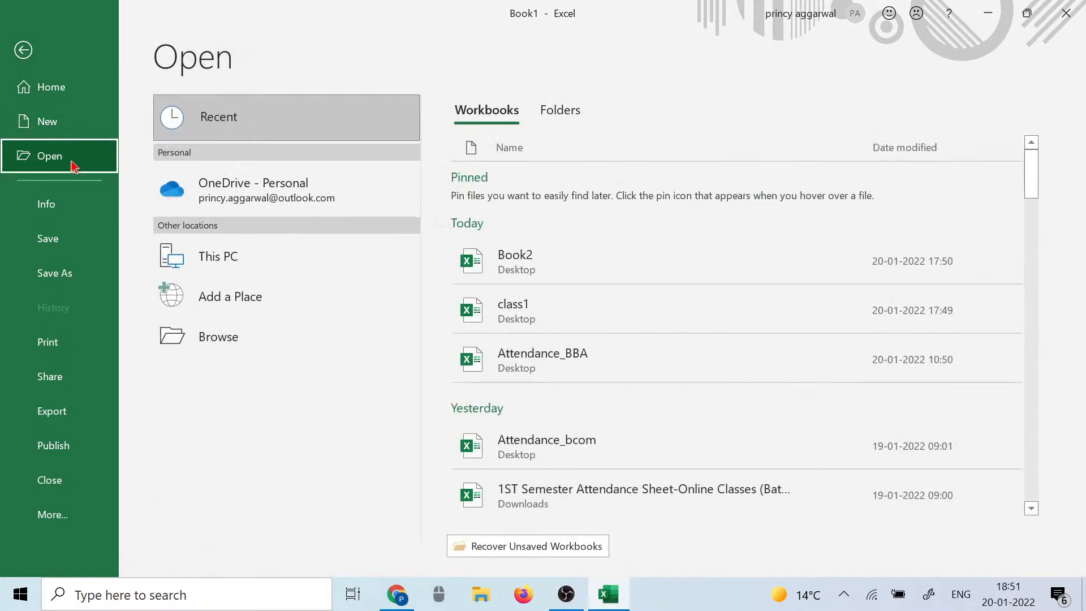
left_click(557, 354)
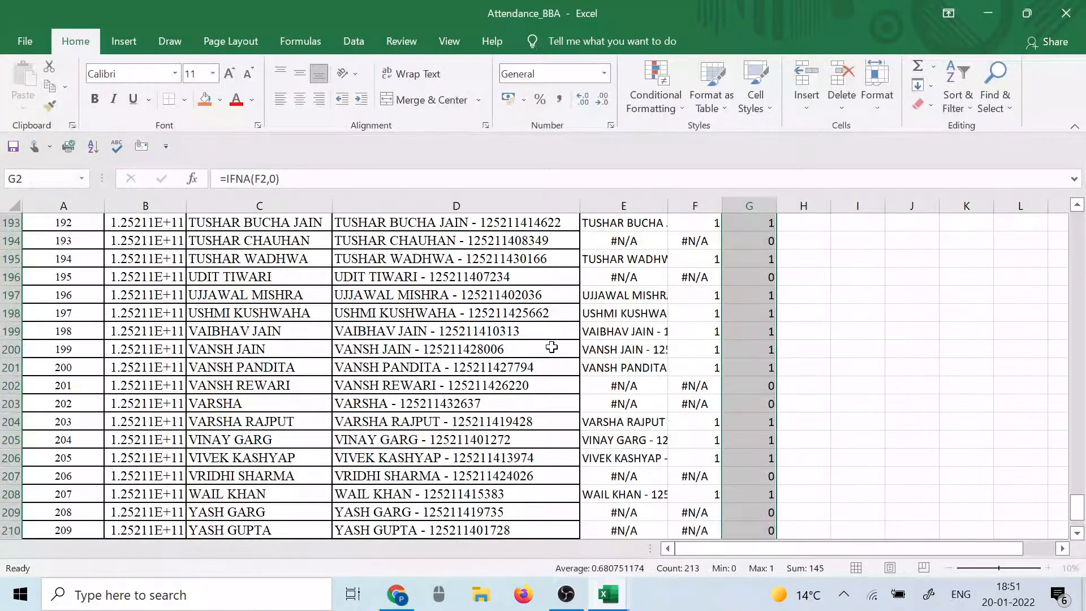
scroll(346, 405, "up", 20)
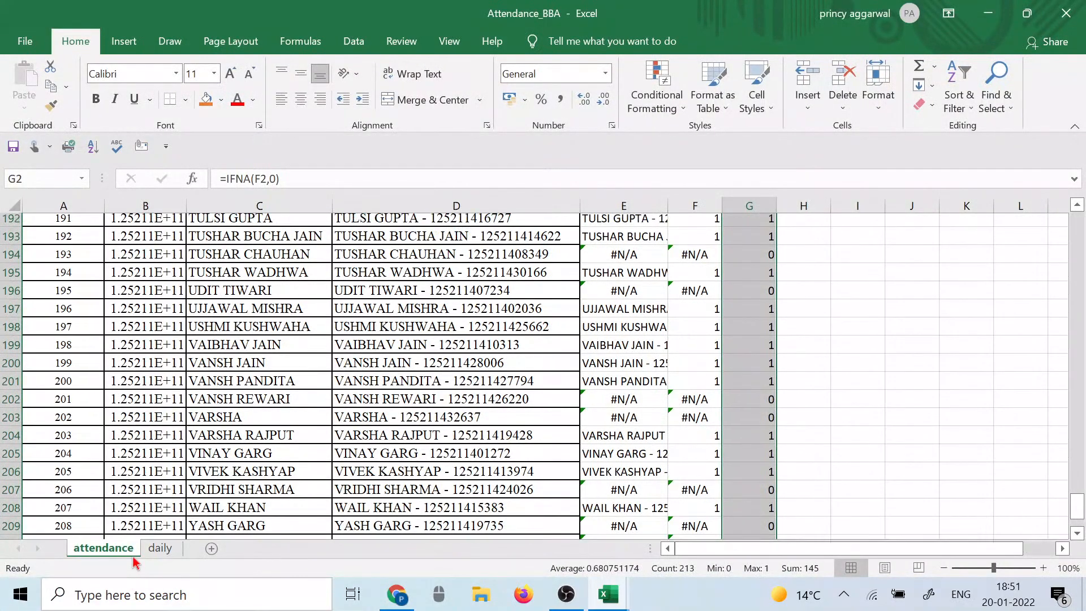
scroll(346, 405, "up", 20)
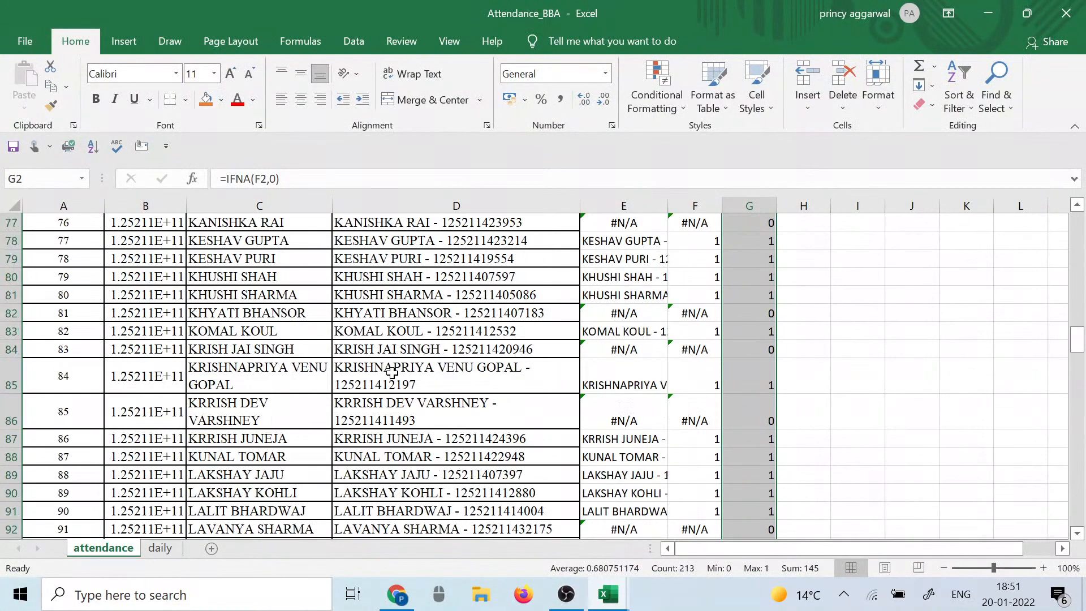
left_click_drag(1077, 252, 1077, 215)
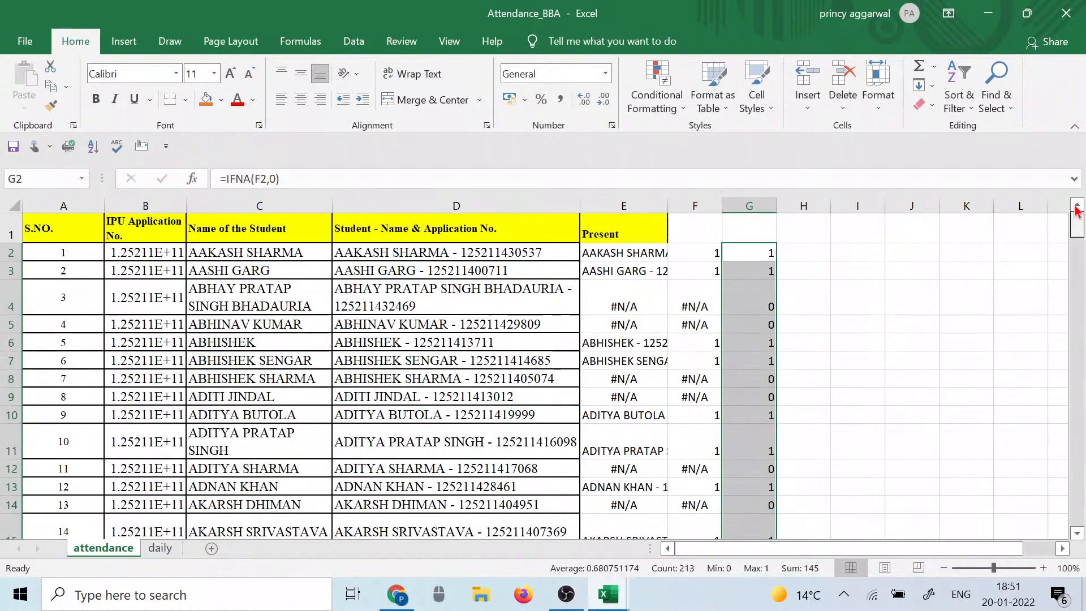
Step: Examine the list of attending students in column A of the daily sheet, from its lower rows up to row 1
left_click(160, 548)
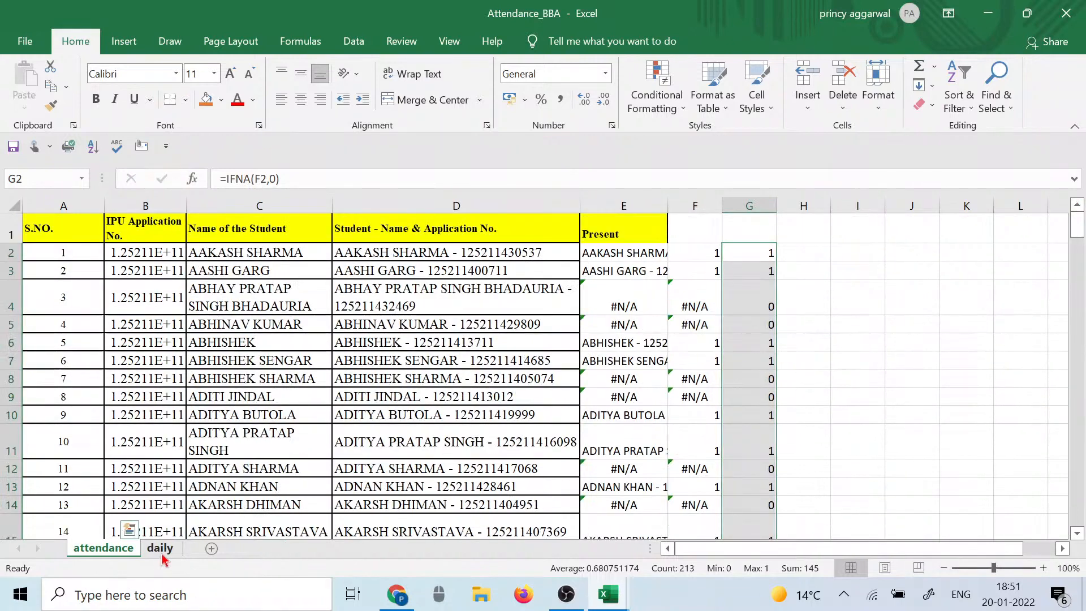
left_click_drag(118, 206, 546, 203)
scroll(238, 335, "up", 7)
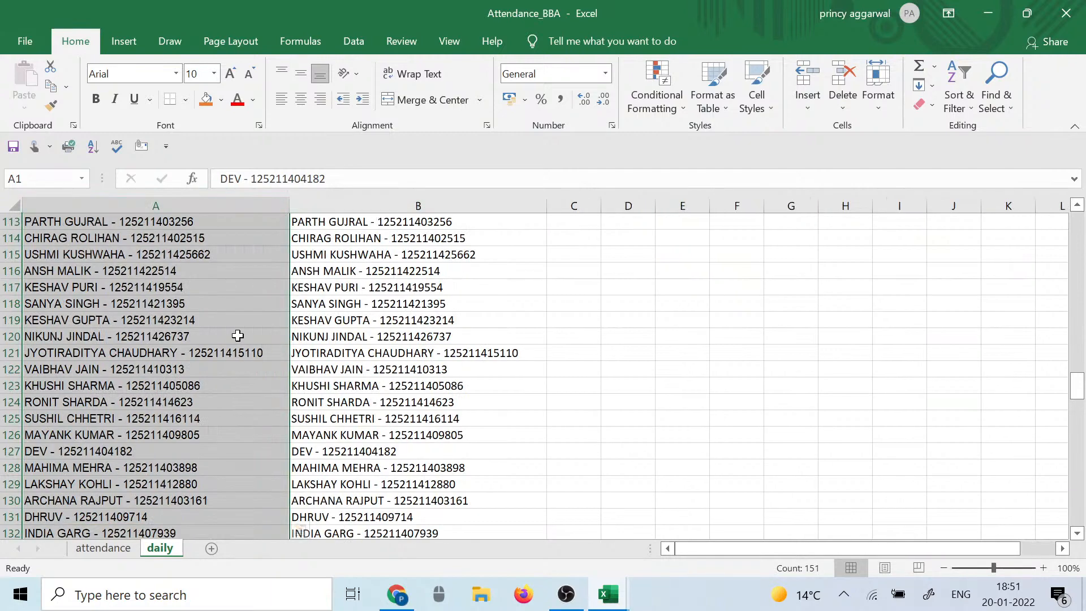
scroll(238, 336, "up", 20)
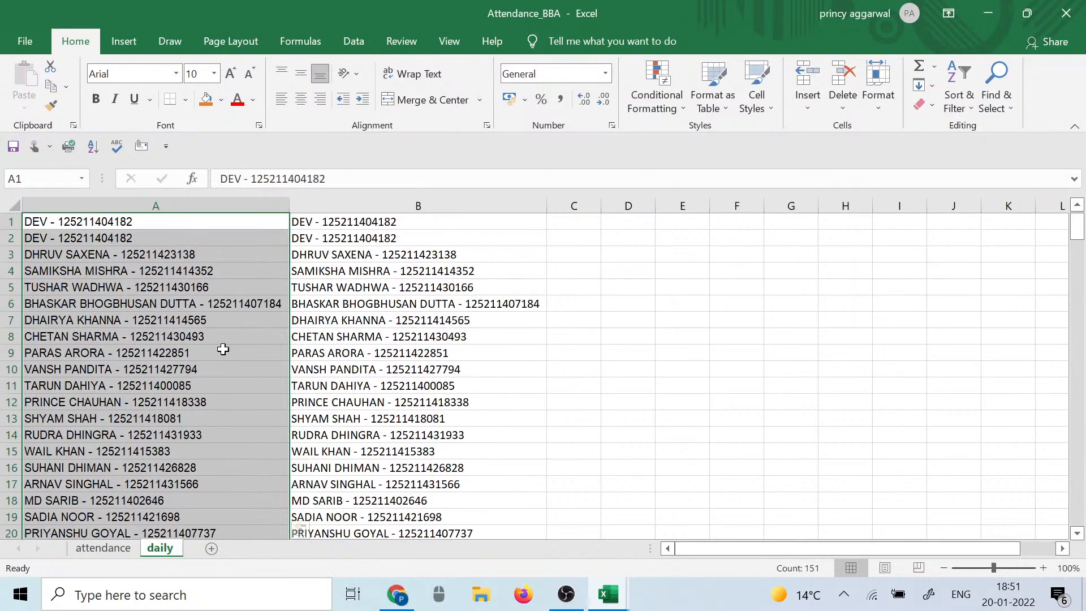
Step: Return to the attendance sheet, select E2 under Present and fit column E's width to its contents
left_click(112, 547)
left_click(362, 442)
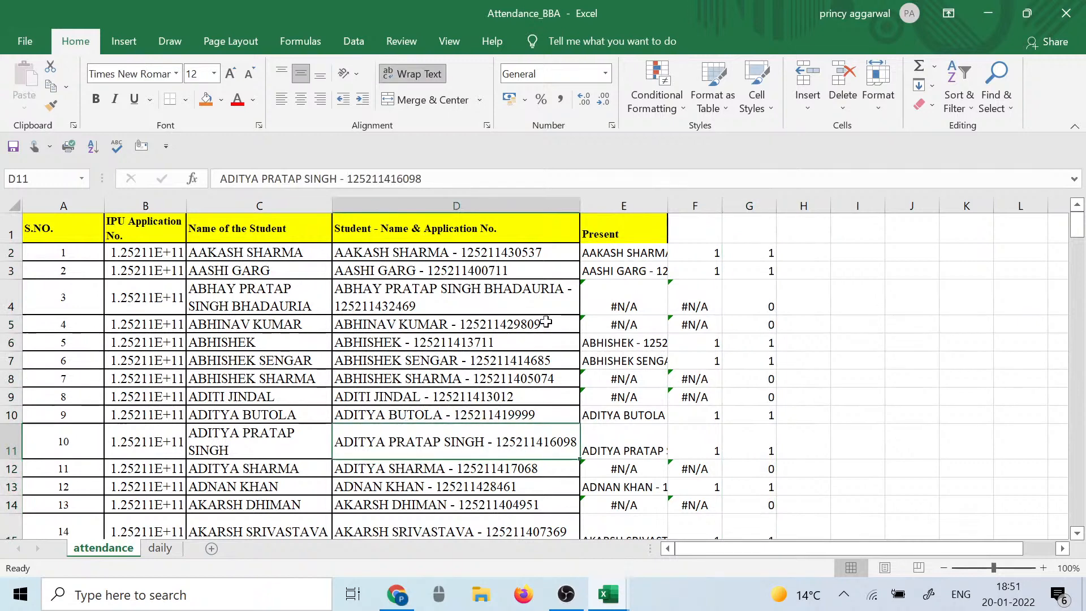
left_click(617, 257)
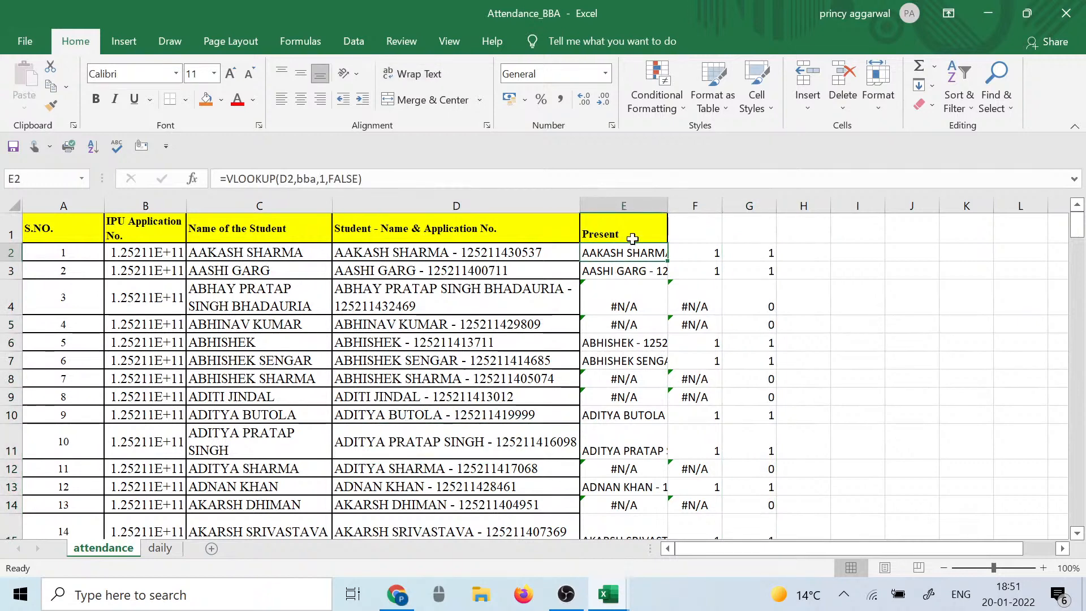
double_click(671, 206)
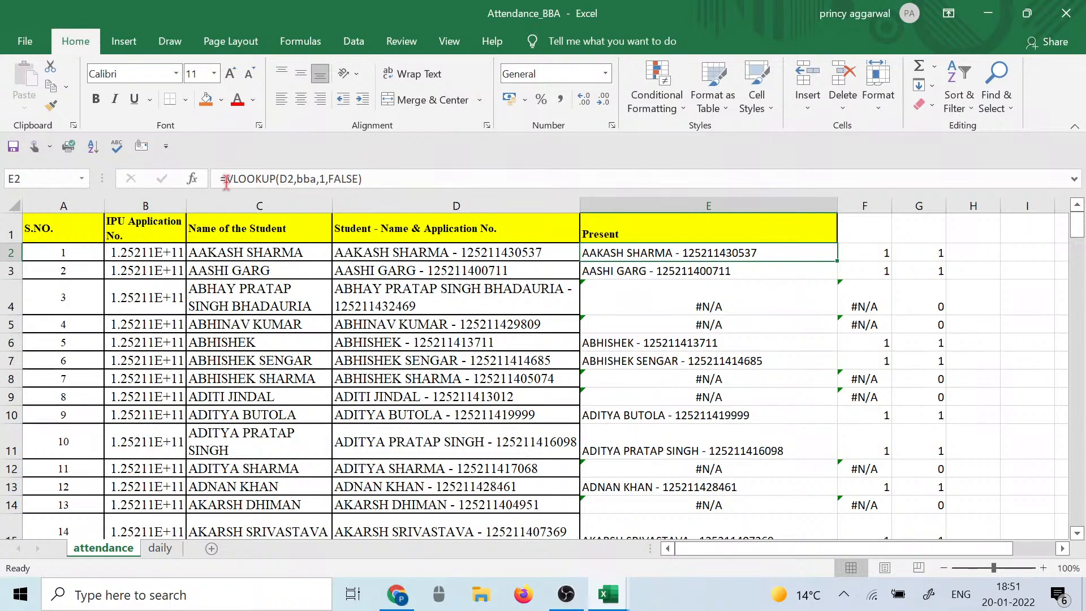
Step: Examine the VLOOKUP formula in E2 of the attendance sheet, tracing its lookup value D2 and its table array
left_click(226, 180)
left_click_drag(227, 179, 270, 180)
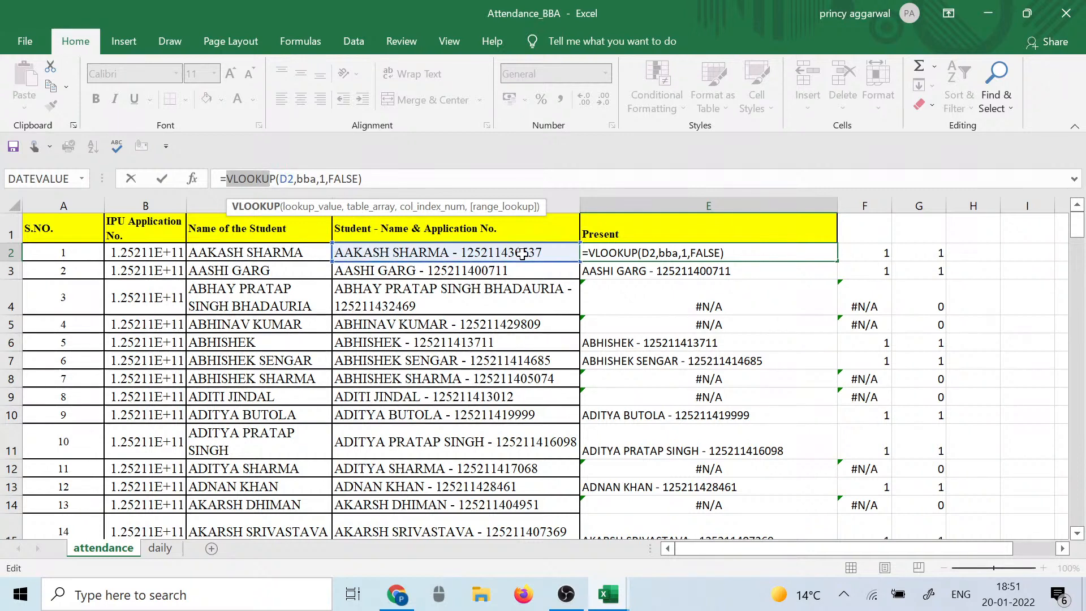
left_click(658, 253)
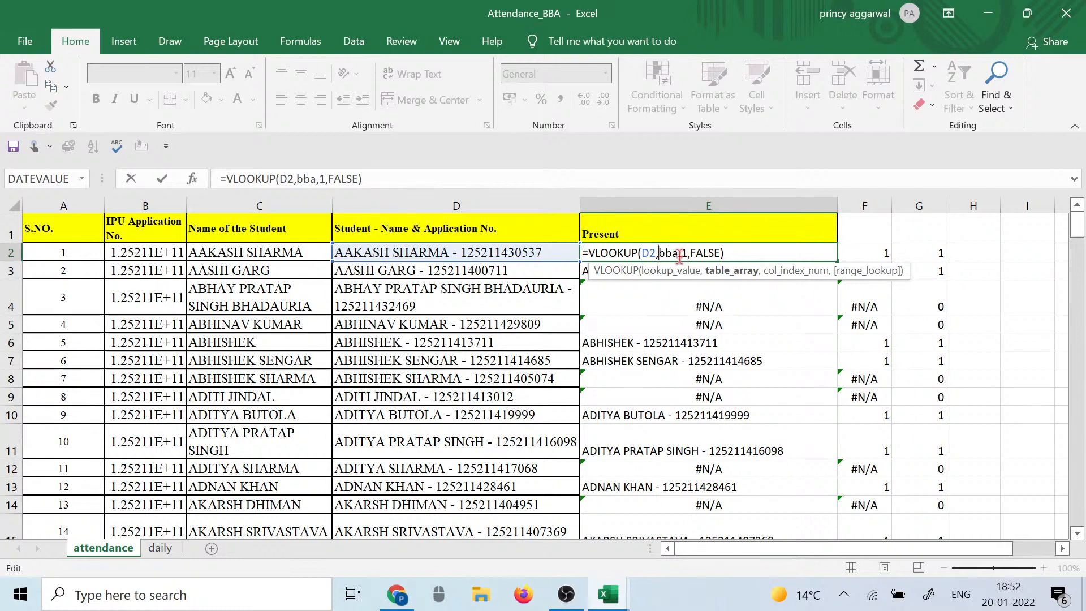
left_click(511, 253)
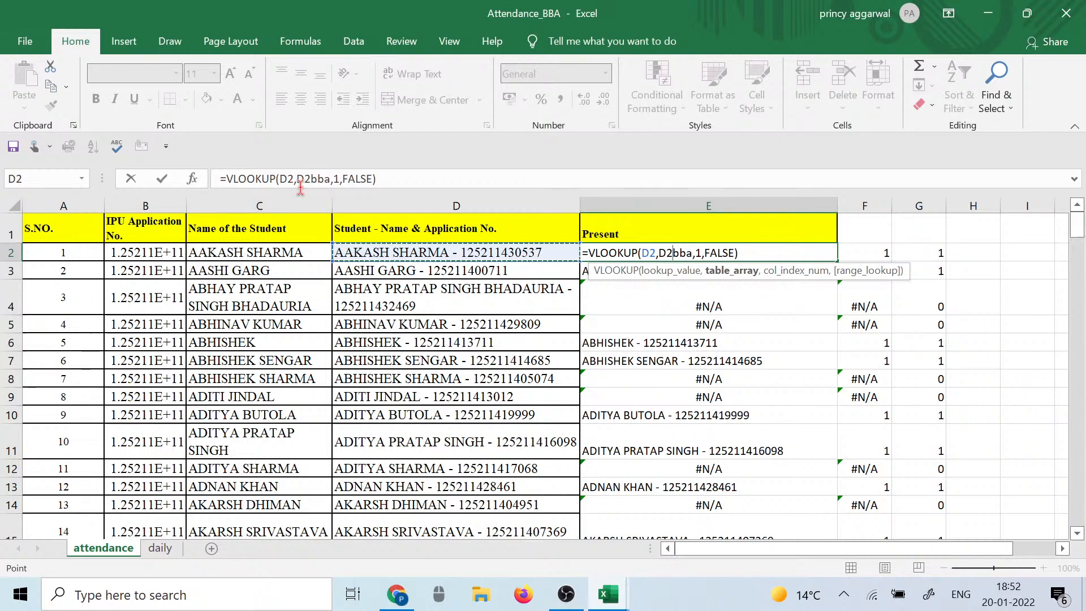
key("BackSpace")
key("BackSpace")
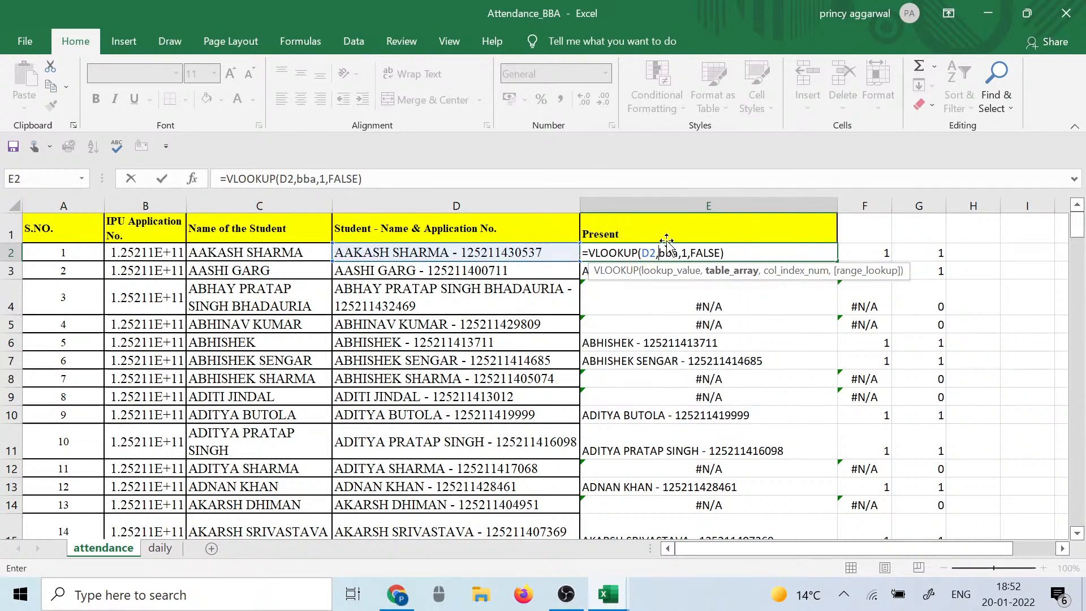
double_click(678, 253)
left_click(160, 548)
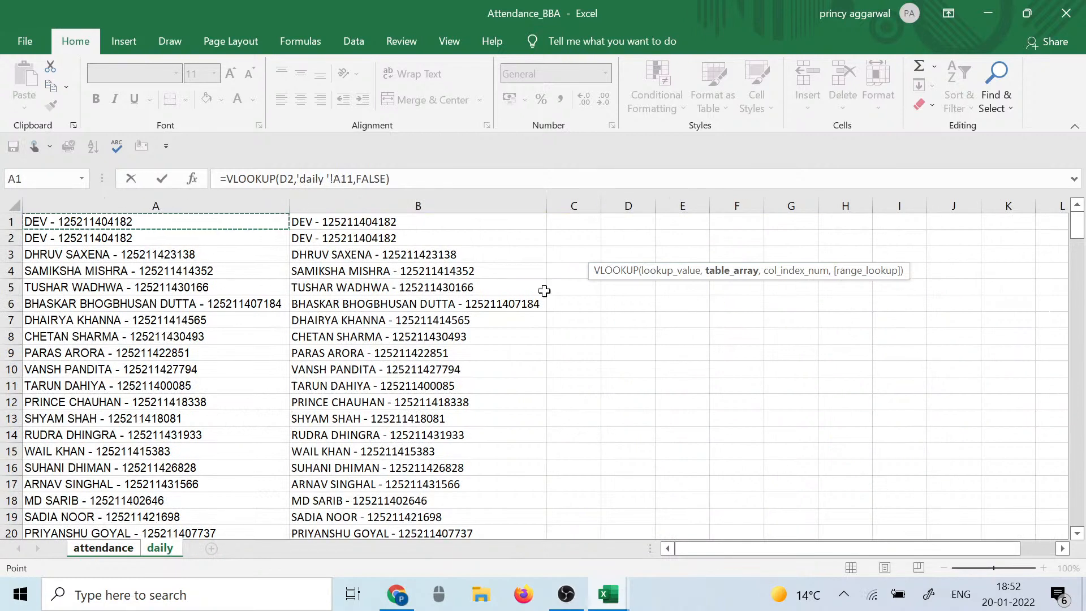
left_click(777, 334)
left_click_drag(683, 323, 691, 500)
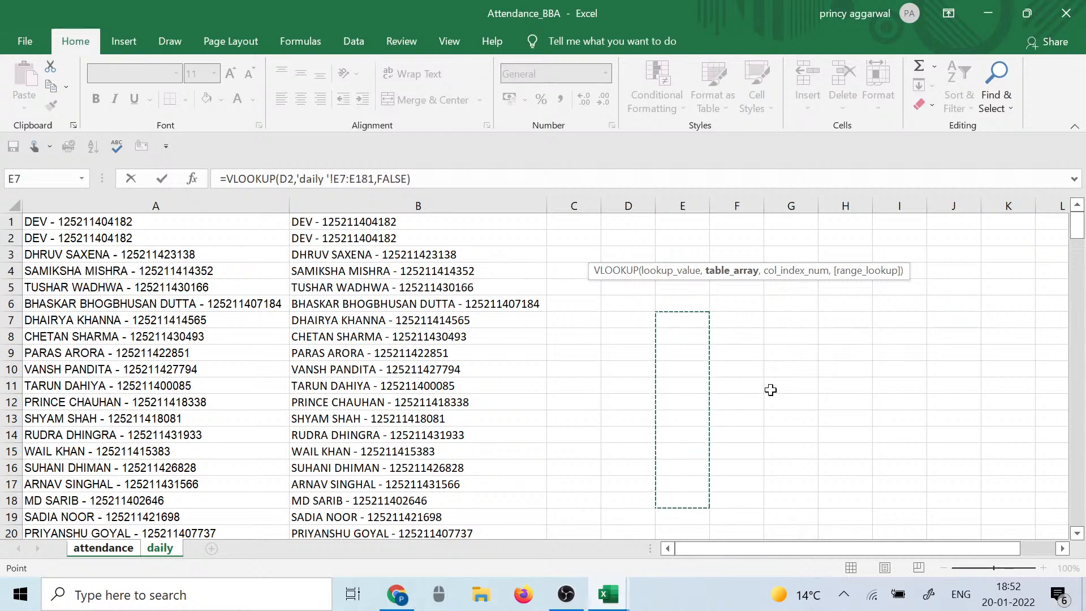
key("Escape")
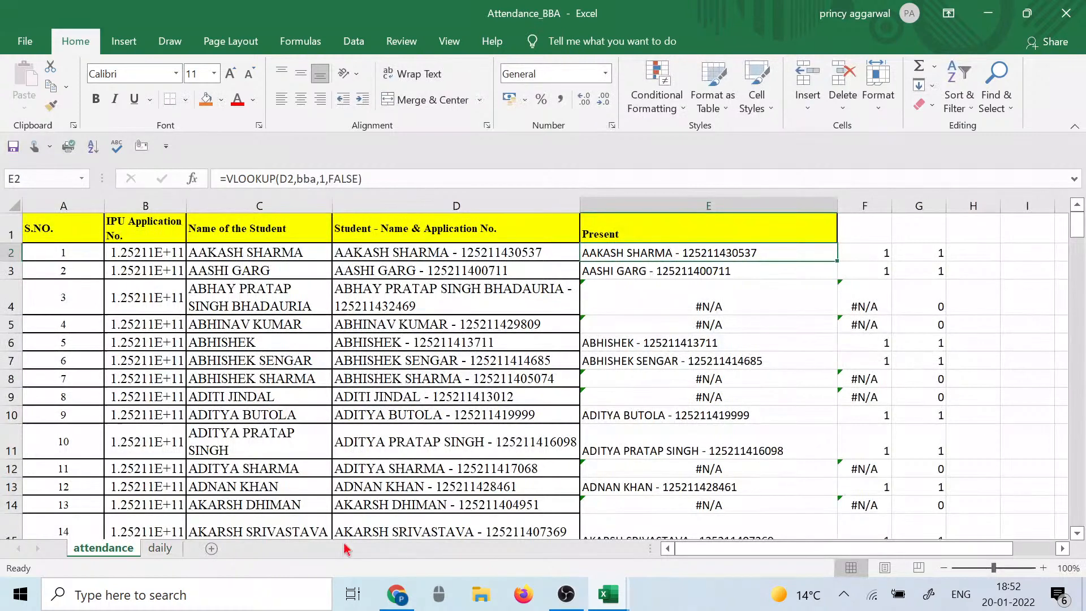
Step: On the daily sheet, enter the numbers 1, 2, 3 and 4 down cells E5 to E8
left_click(160, 548)
left_click(705, 300)
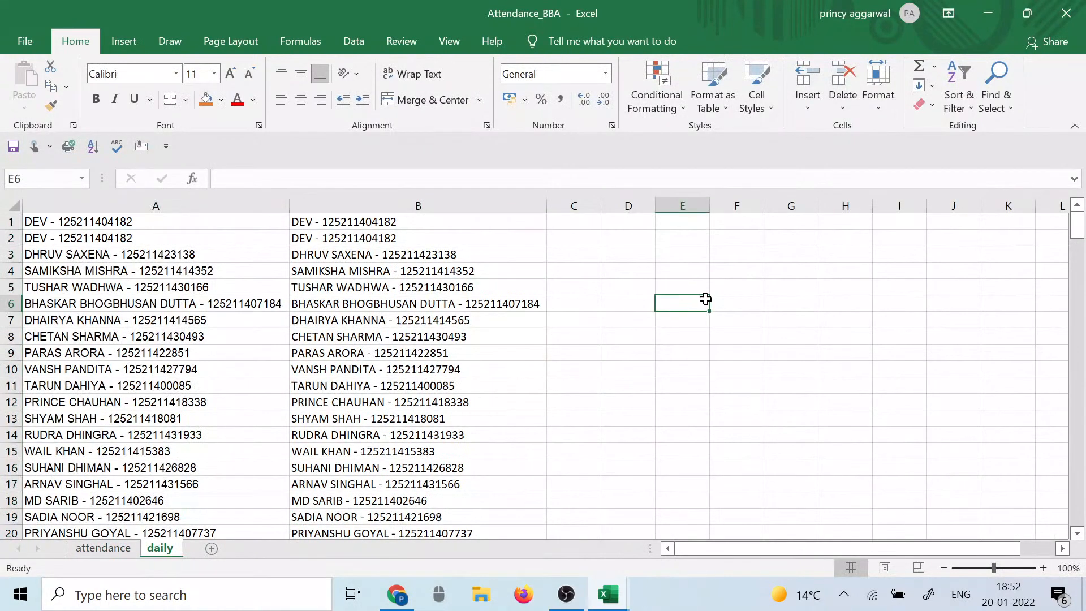
left_click_drag(682, 266, 673, 435)
left_click_drag(670, 289, 689, 465)
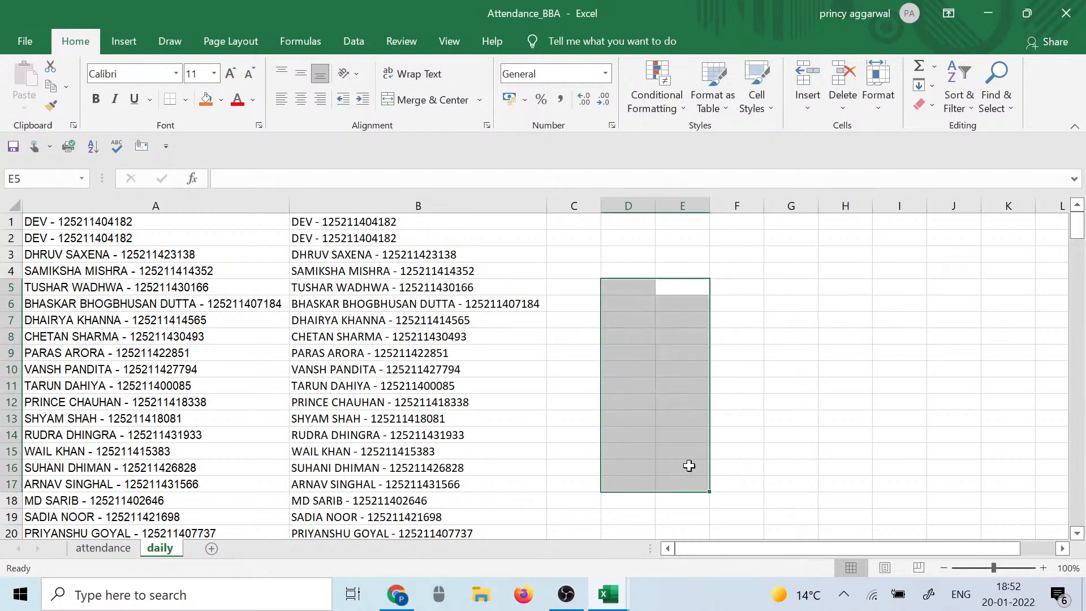
left_click(683, 336)
left_click(686, 282)
type("1")
key("Return")
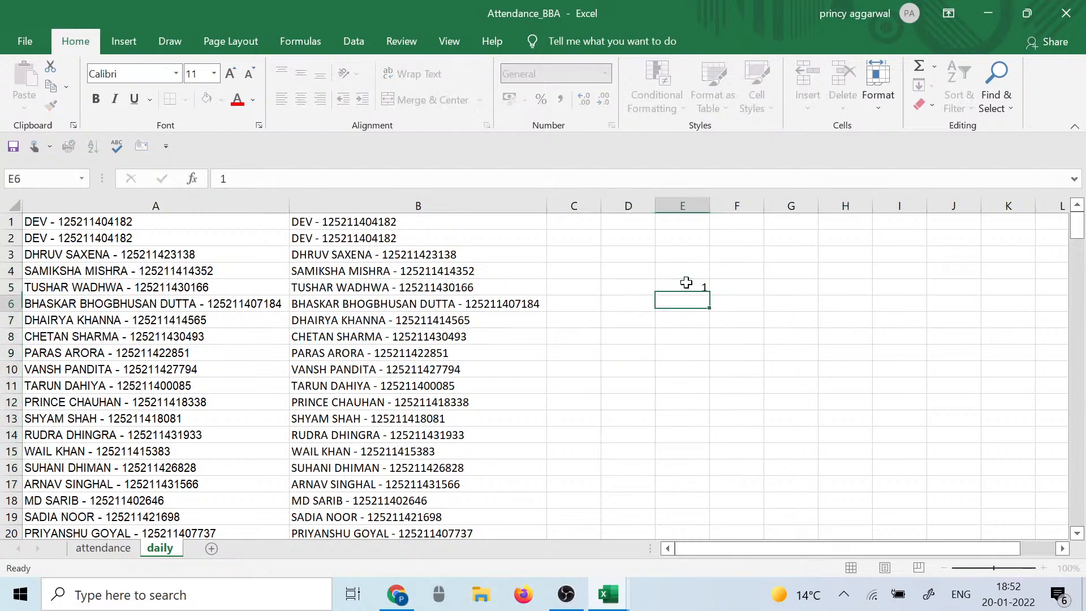
type("2")
key("Return")
type("3")
key("Return")
type("4")
key("Return")
key("Return")
Step: Continue the number list in column E with 6, 4, 7, 7 and 6 in cells E9 to E13
type("5")
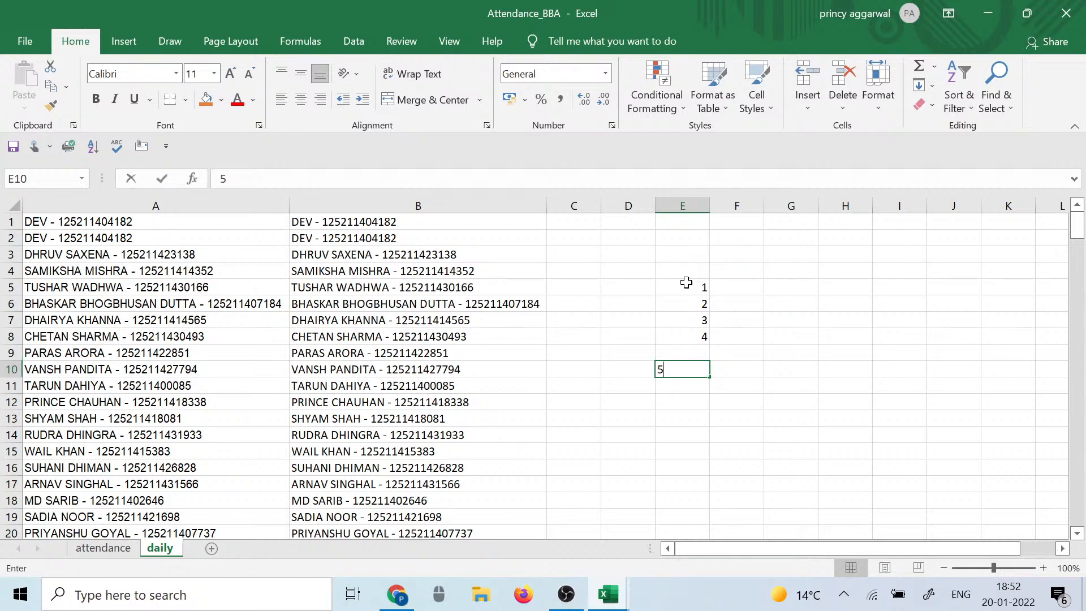
key("Up")
key("Return")
type("4")
key("Return")
type("7")
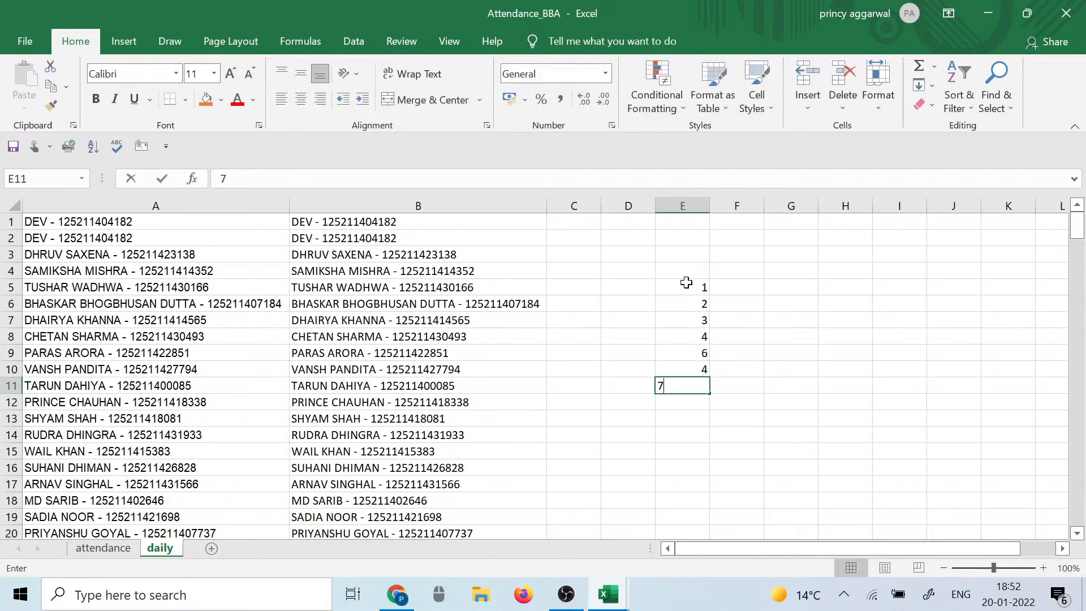
key("Return")
type("7")
key("Return")
type("6")
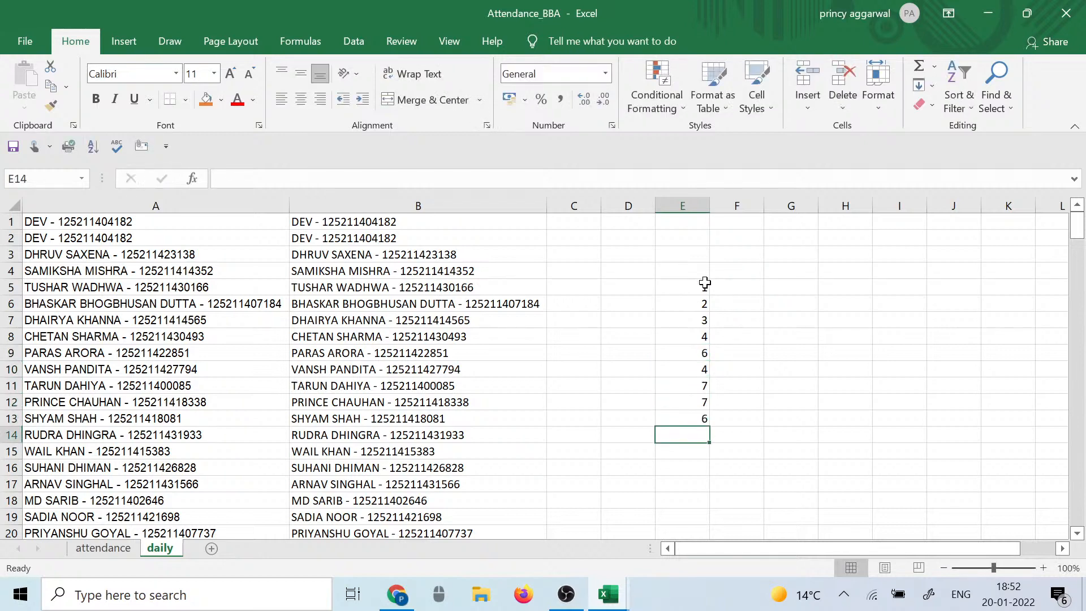
left_click_drag(701, 285, 705, 432)
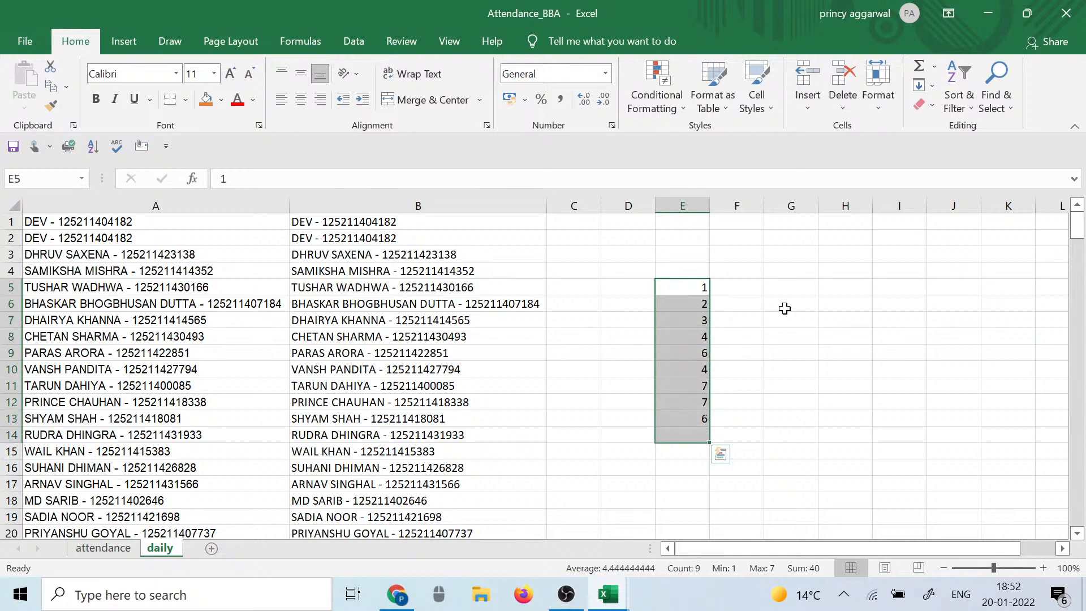
left_click(830, 293)
left_click_drag(695, 269, 645, 470)
left_click(987, 367)
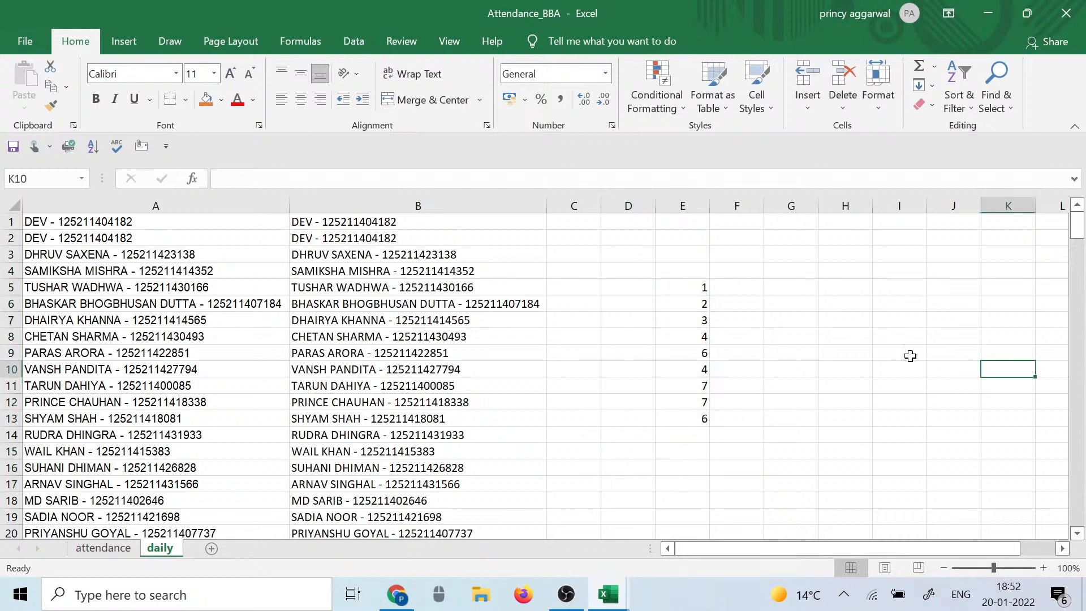
Step: Enter a second number list in H8:H14, with 6 in H9 and 4 in every other cell
left_click(854, 335)
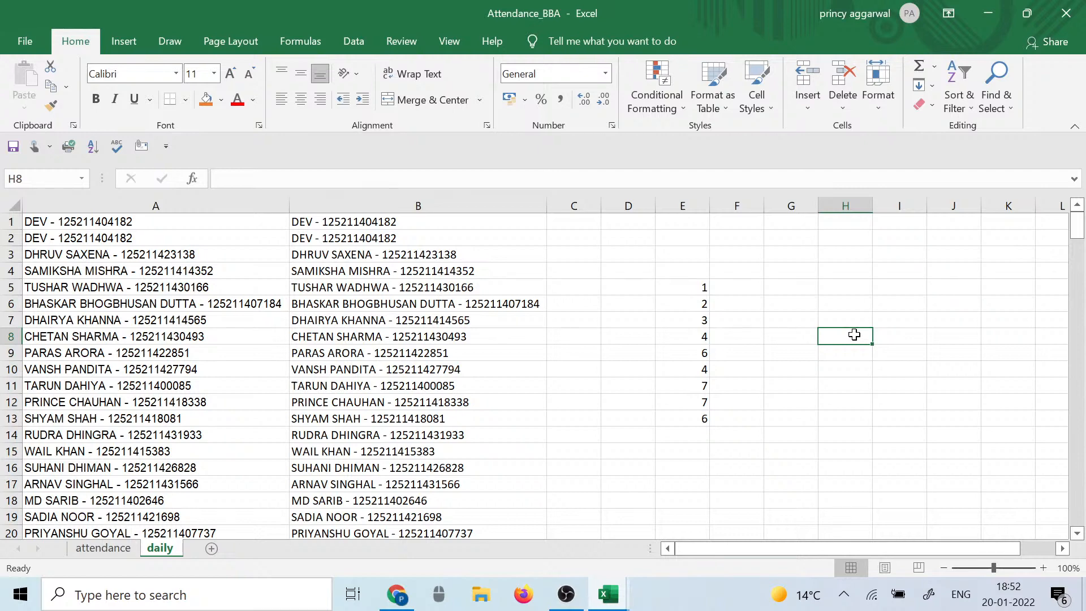
type("4")
key("Return")
type("6")
key("Return")
type("4")
key("Return")
type("4 4")
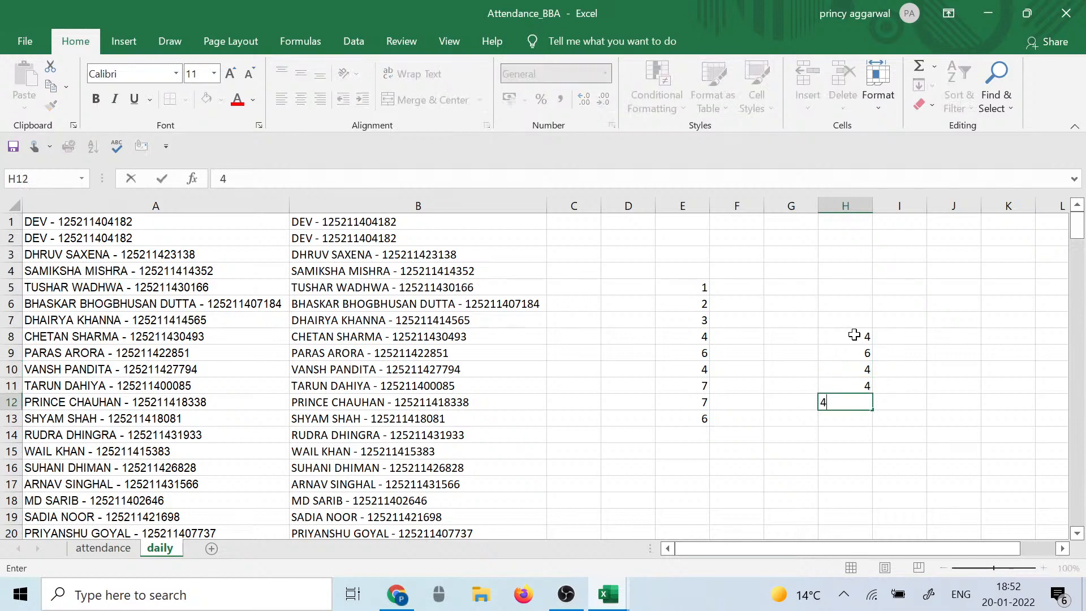
key("Return")
type("4")
key("Return")
type("4")
key("Return")
left_click(905, 346)
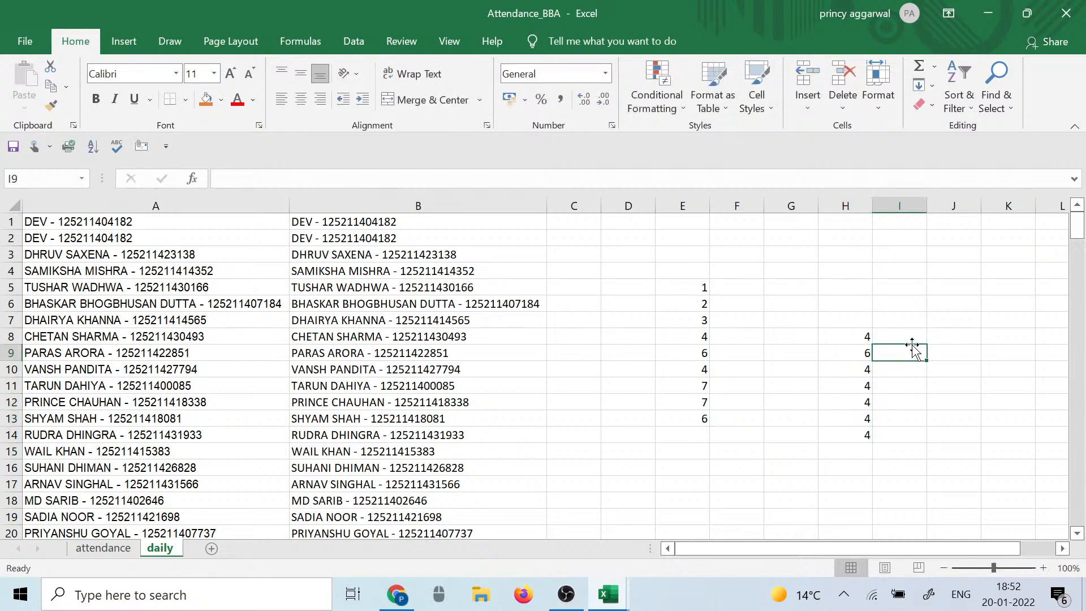
Step: Change the second list so that H10 is 3, H11 is 1, H13 is 6 and H14 is 7
left_click(859, 350)
left_click(860, 337)
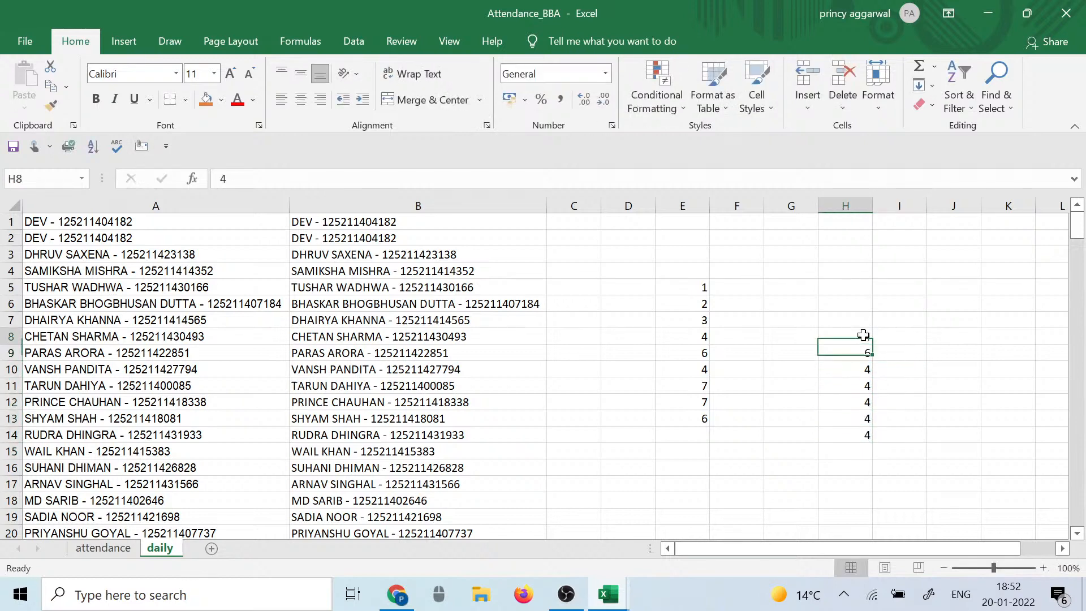
left_click(863, 370)
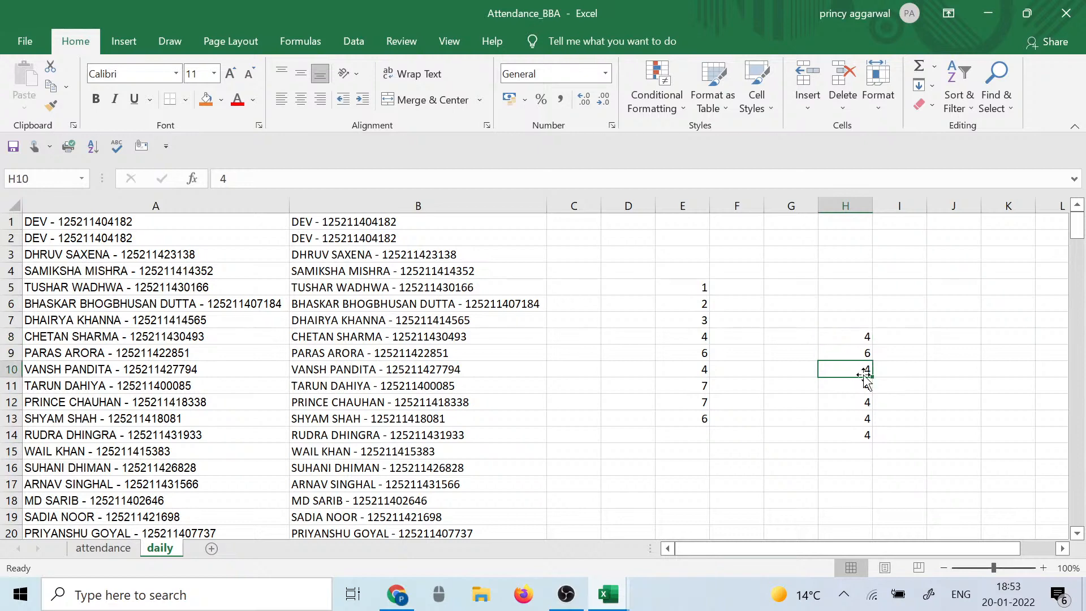
type("3")
key("Return")
type("1")
key("Return")
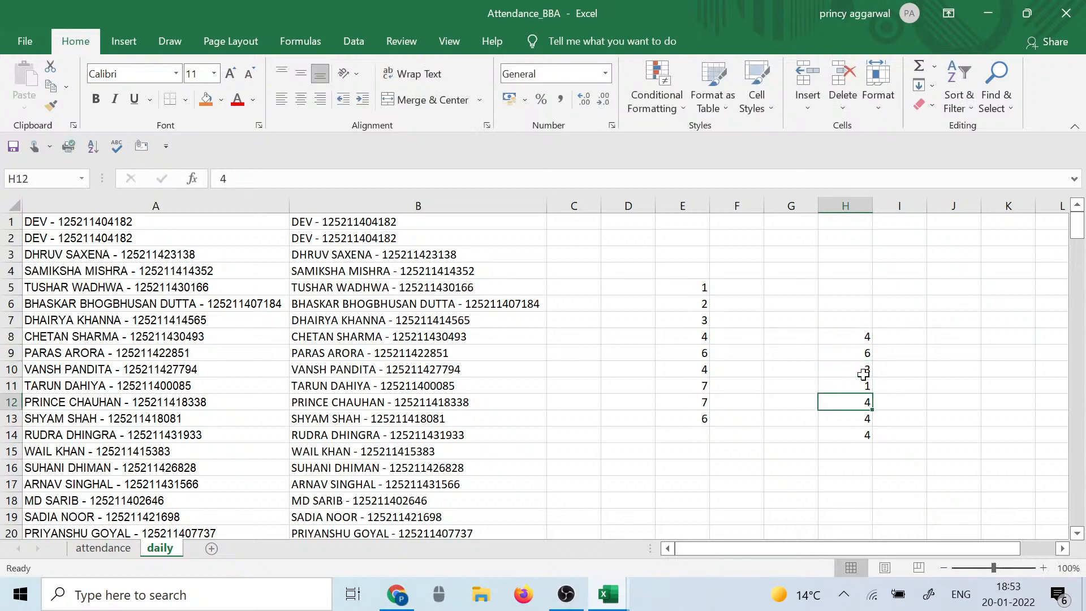
key("Return")
type("6")
key("Return")
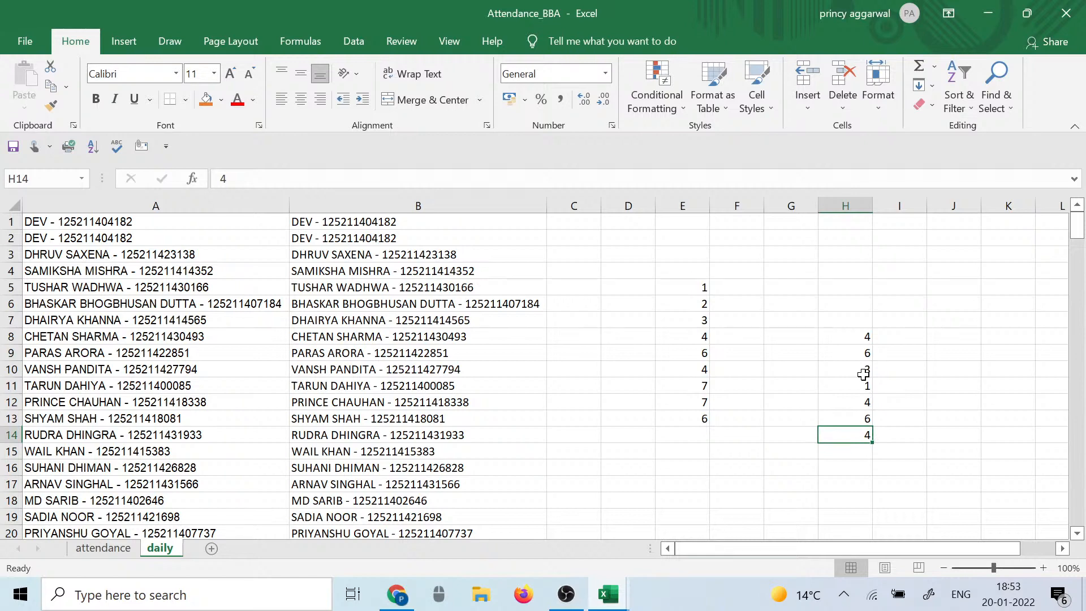
type("7")
key("Return")
Step: Label the number list in column H as set1 in H2 and the one in column E as set2 in E2
left_click(842, 332)
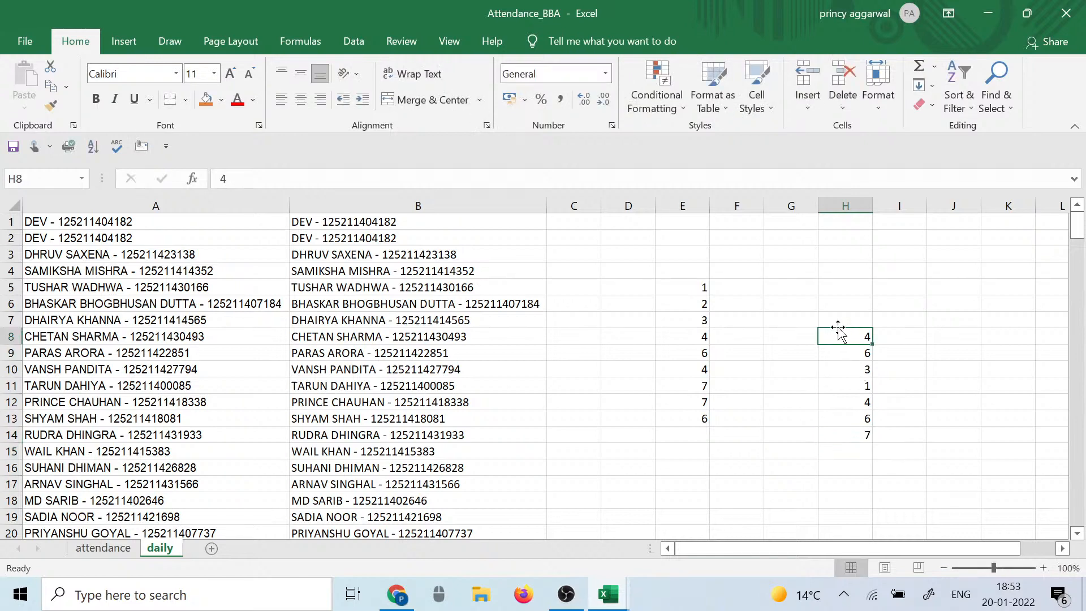
left_click_drag(842, 314, 842, 434)
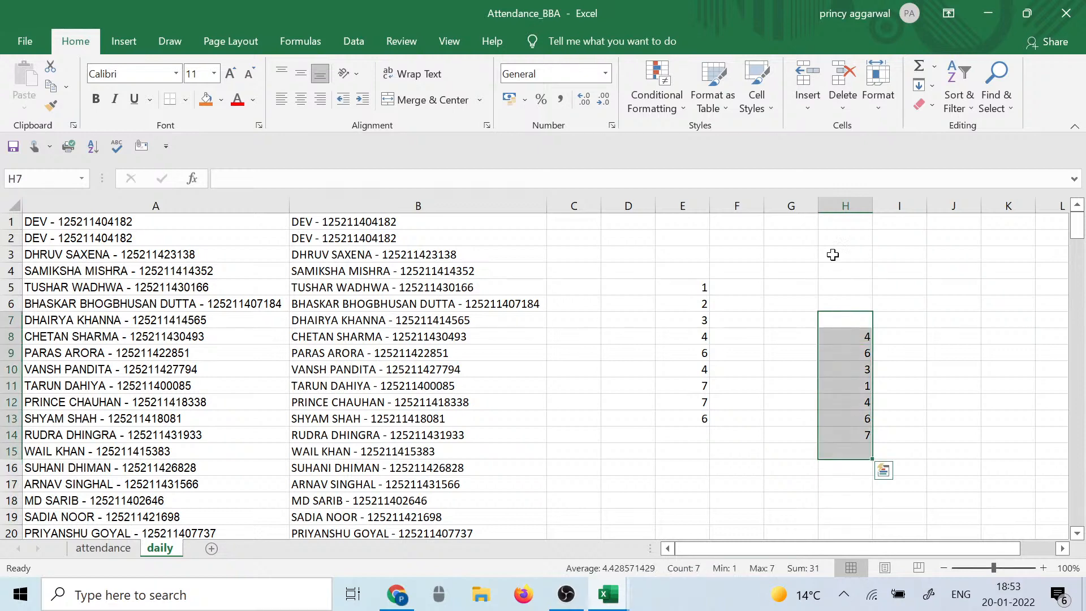
left_click(837, 235)
type("set")
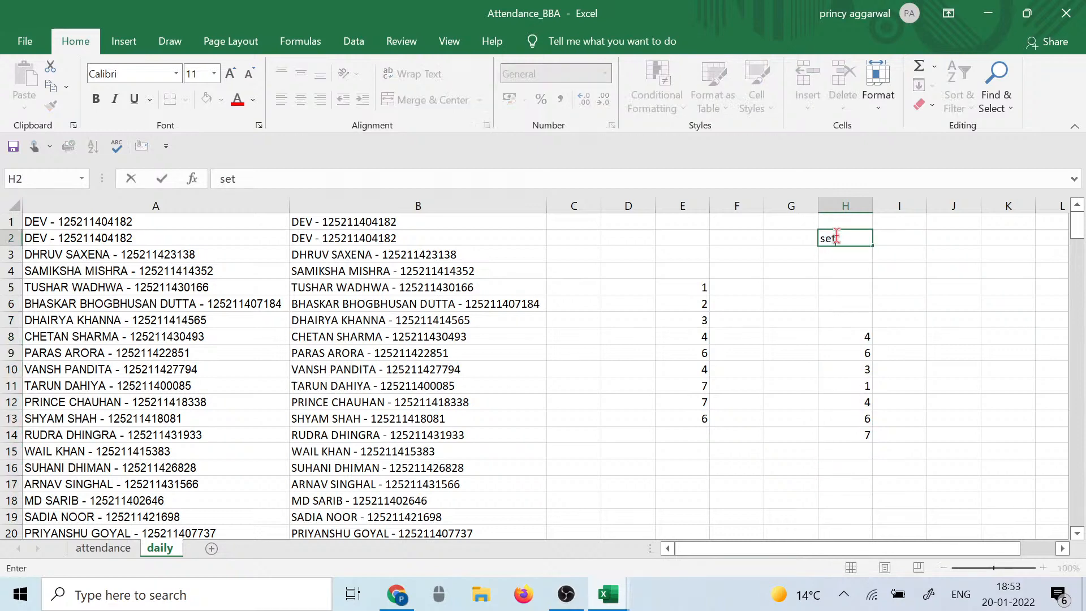
type("1")
left_click(678, 238)
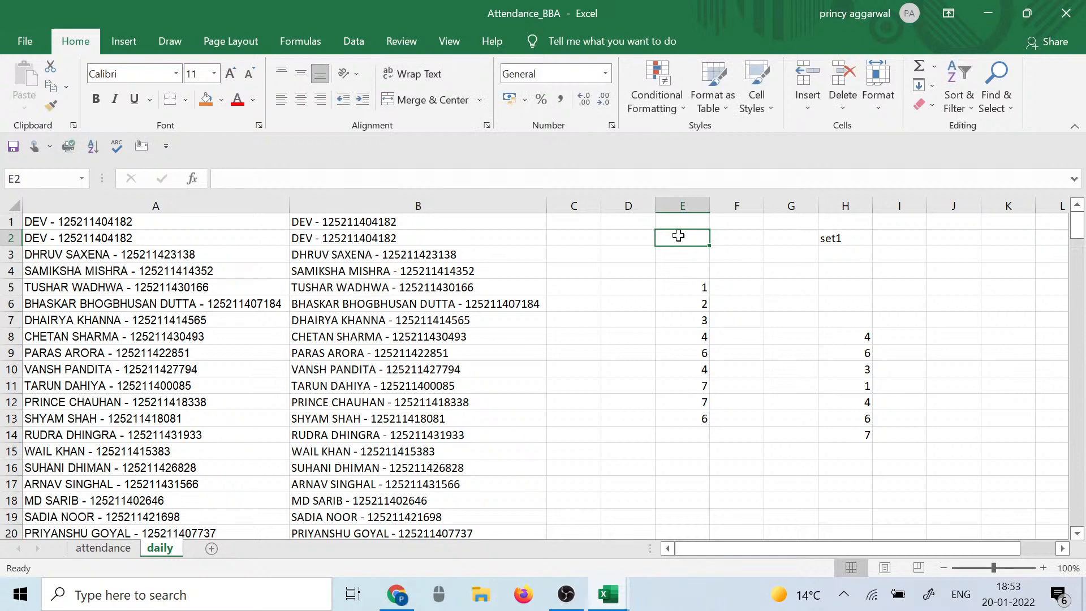
type("set2")
left_click(899, 385)
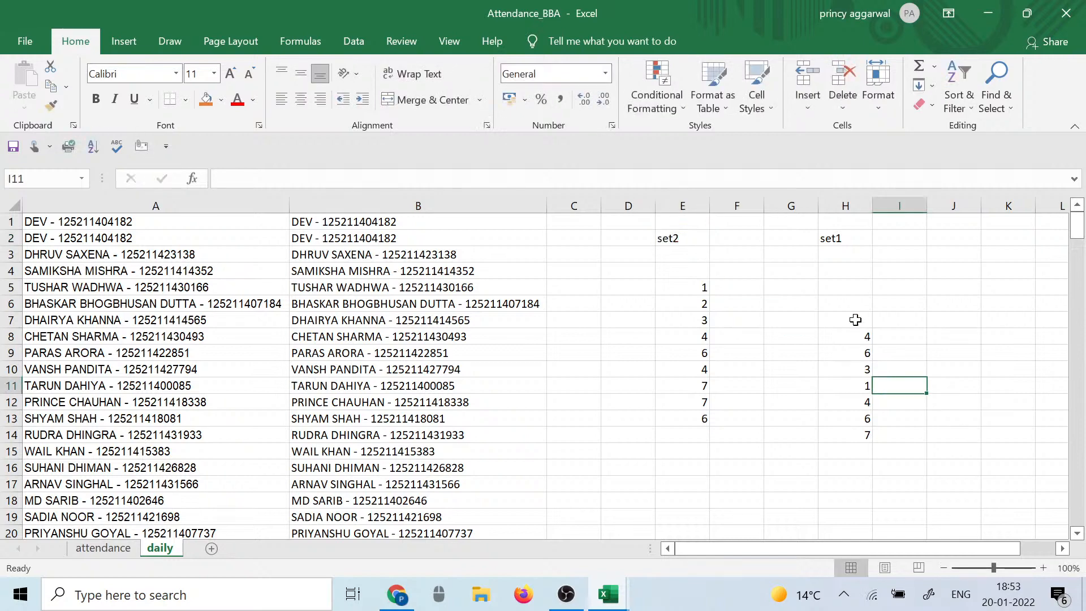
Step: Compare the set1 values in H8:H14 with the set2 values in E5:E13
left_click_drag(856, 331, 855, 437)
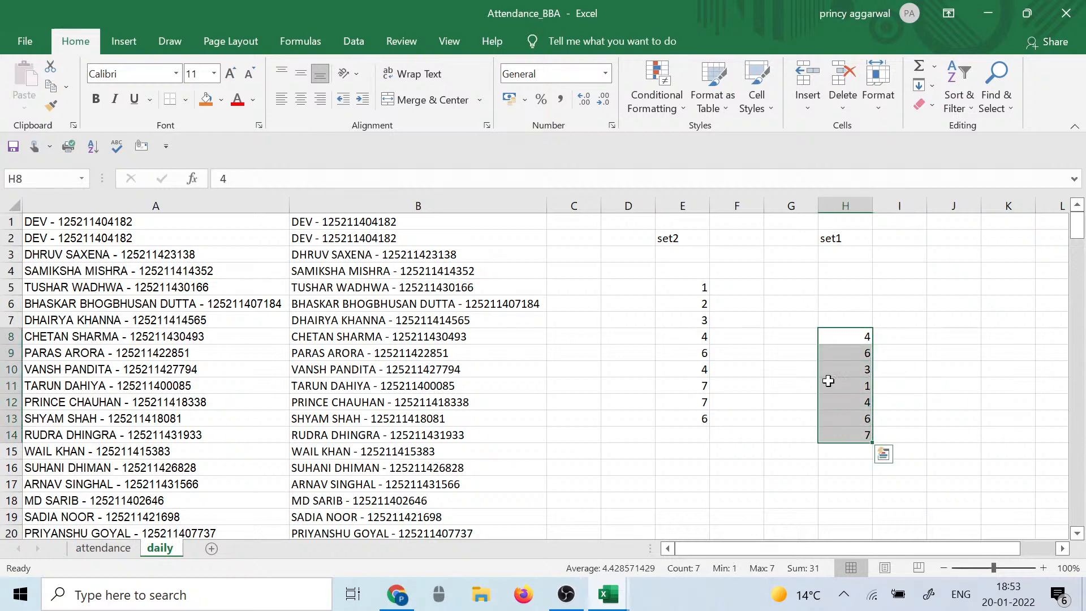
left_click_drag(699, 272, 696, 417)
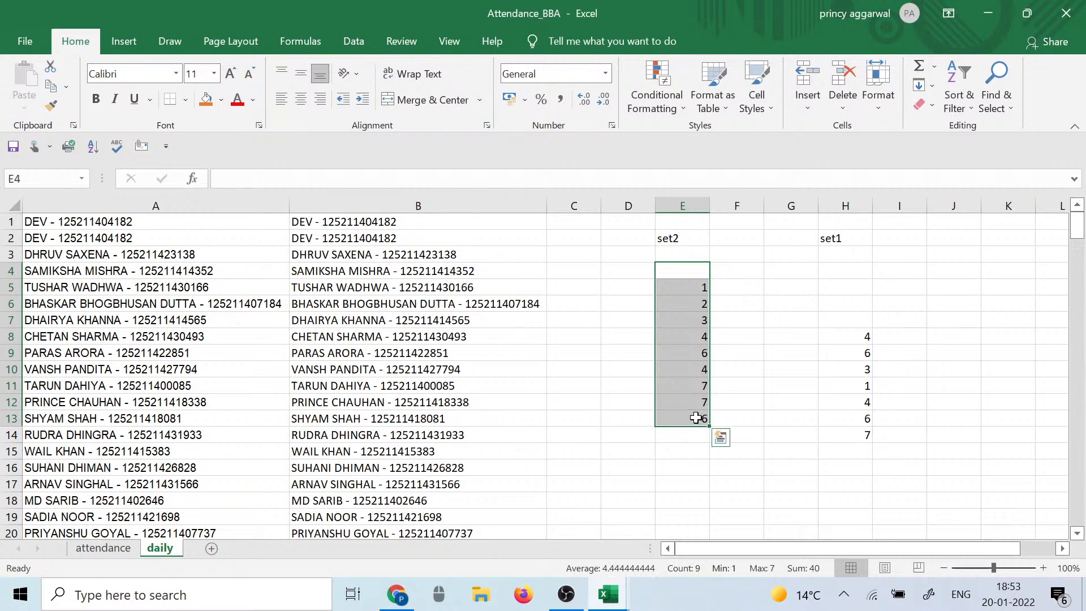
left_click_drag(868, 336, 864, 387)
left_click(673, 286)
left_click_drag(673, 314, 676, 412)
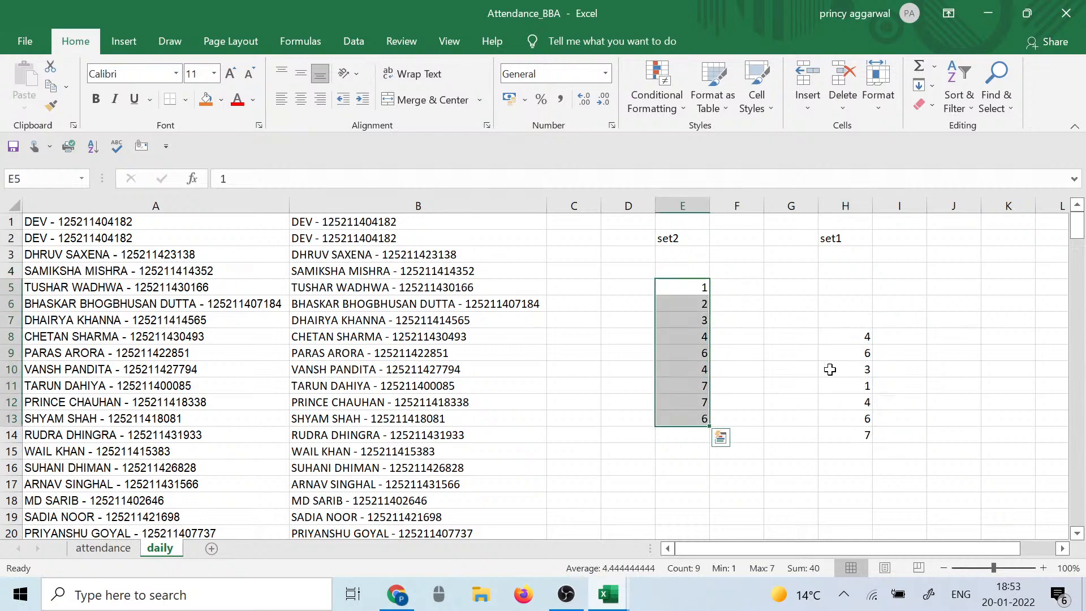
Step: Enter 1 in I8 beside the first set1 value as the example lookup result
left_click(918, 334)
type("1")
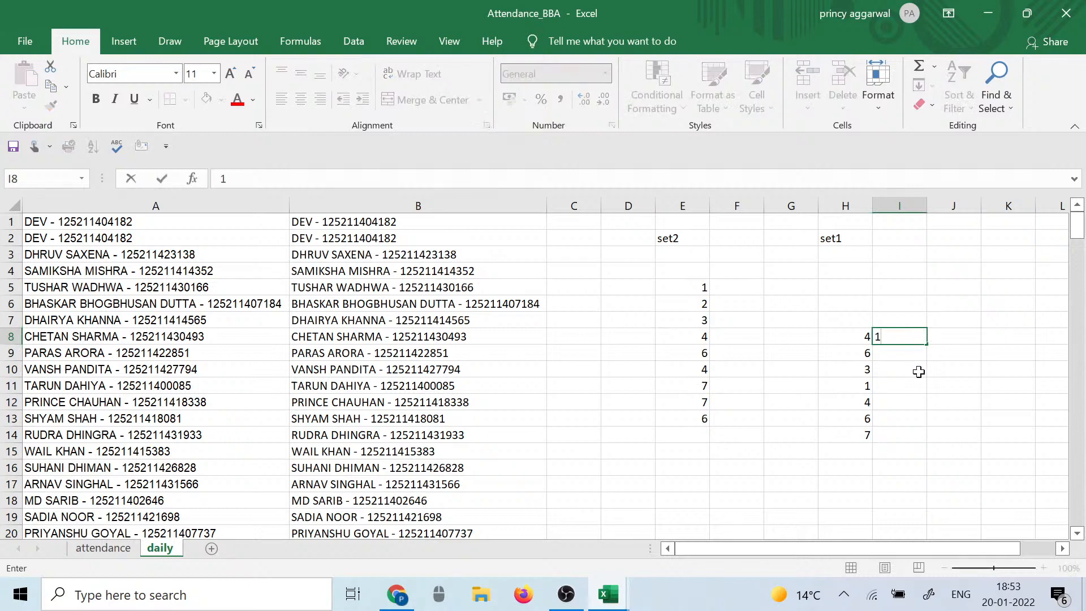
left_click(907, 352)
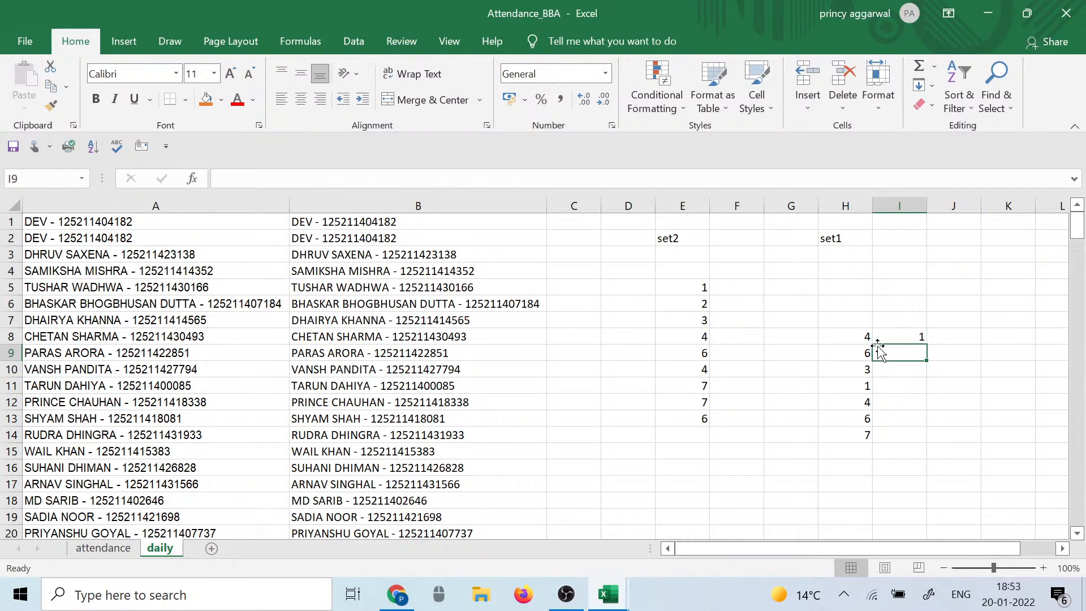
Step: Examine the lookup value, column index and range lookup arguments of the VLOOKUP formula in B1
left_click(407, 221)
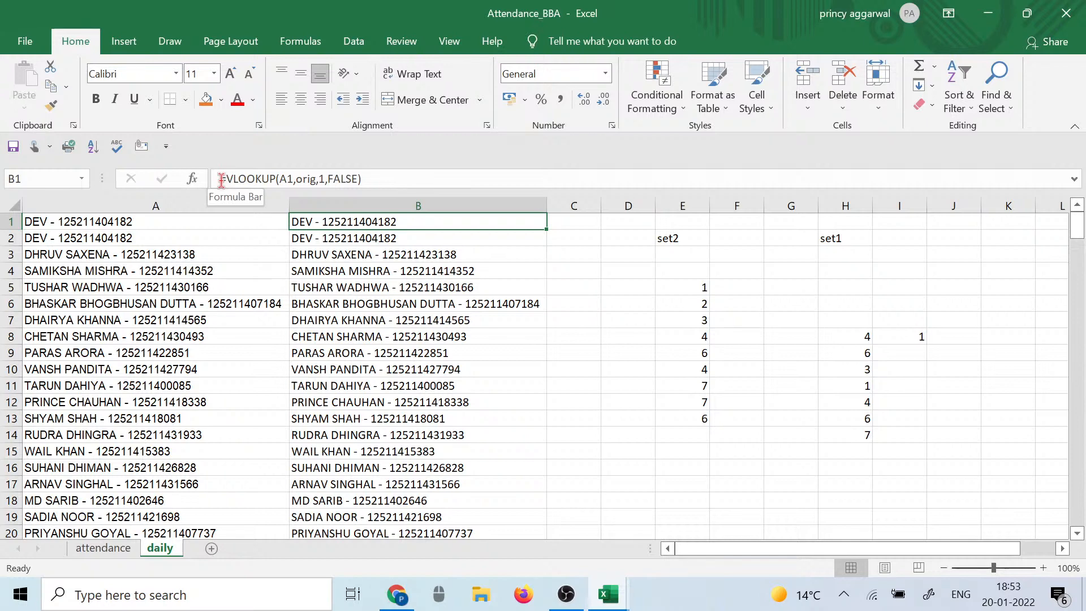
left_click_drag(222, 177, 281, 178)
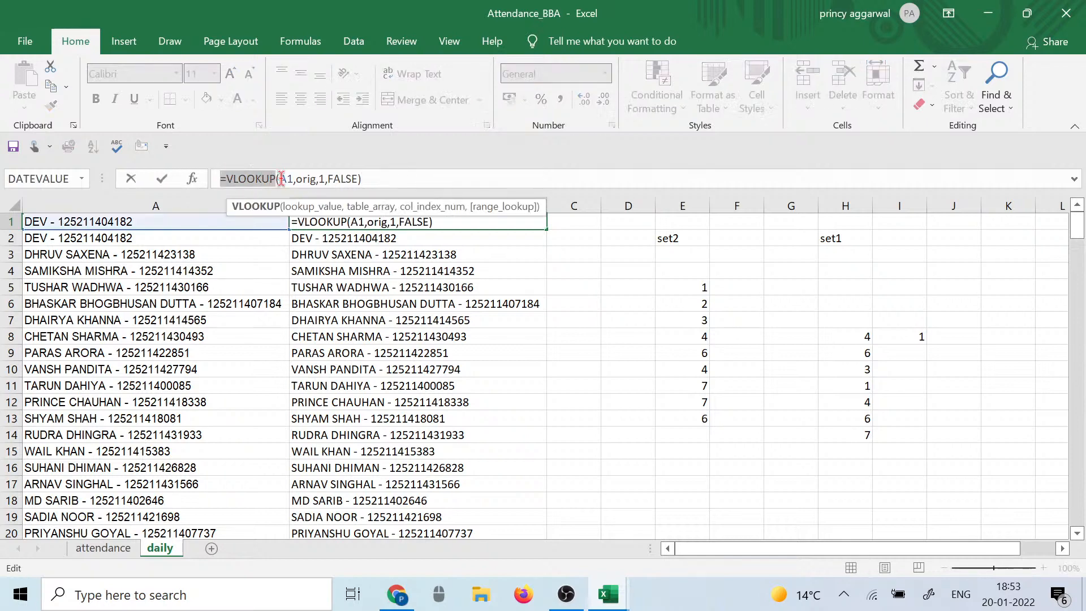
left_click(102, 222)
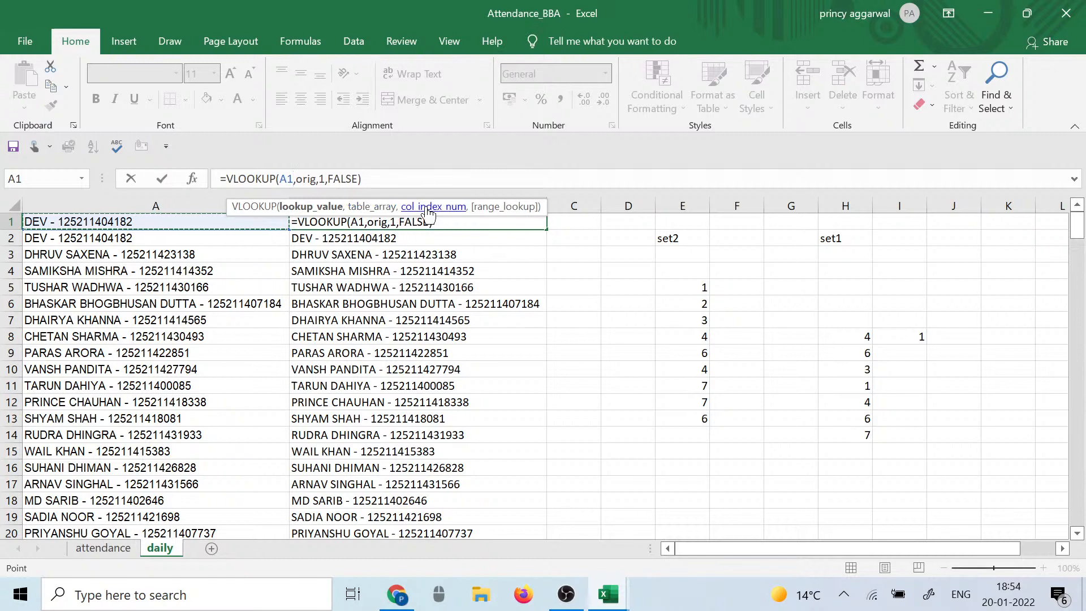
double_click(321, 178)
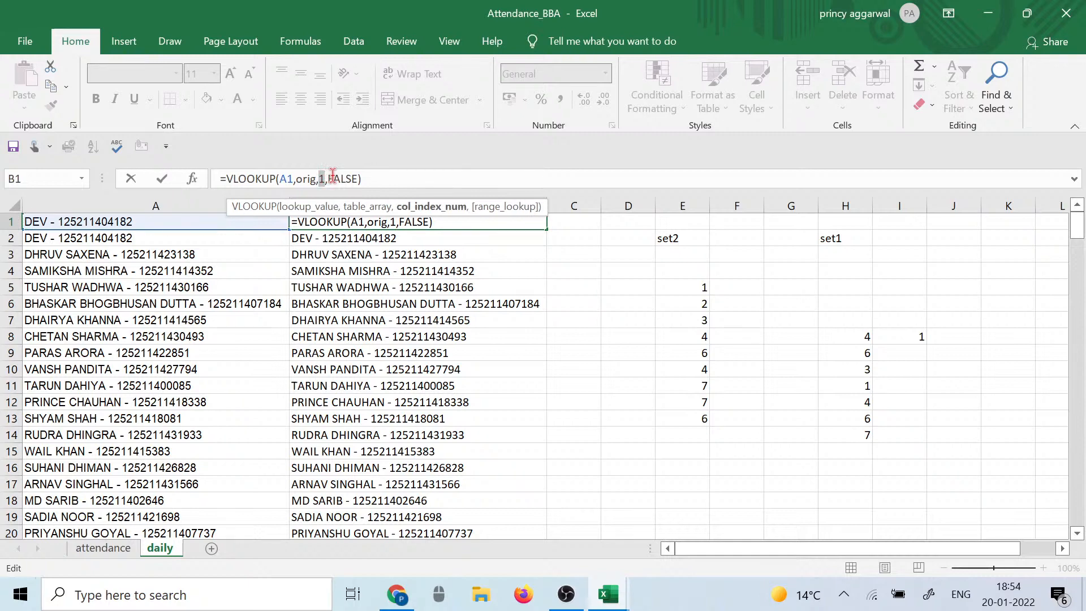
left_click_drag(330, 178, 351, 178)
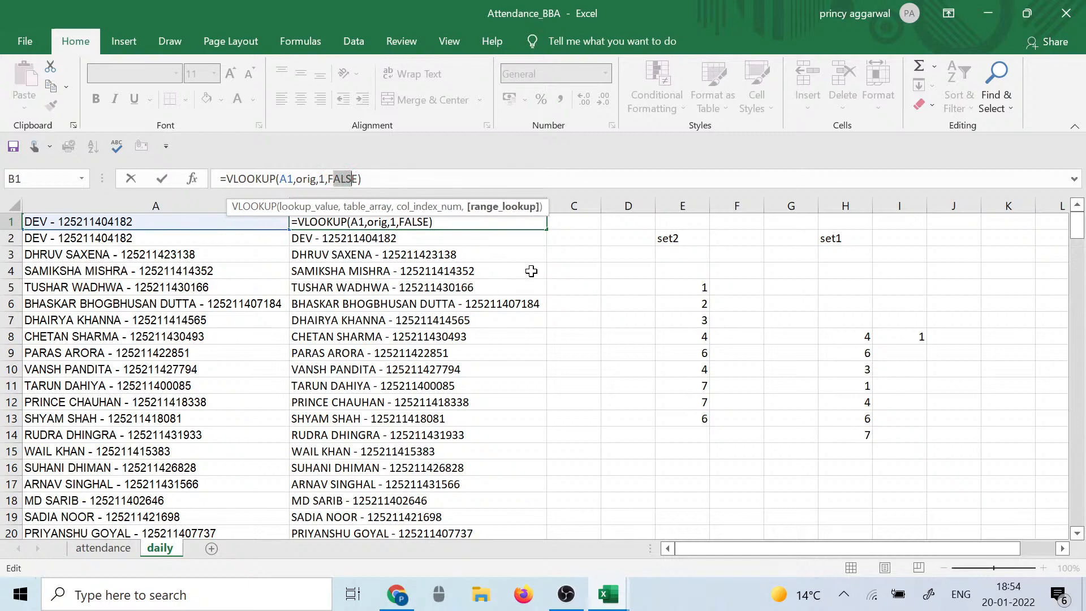
left_click(609, 260)
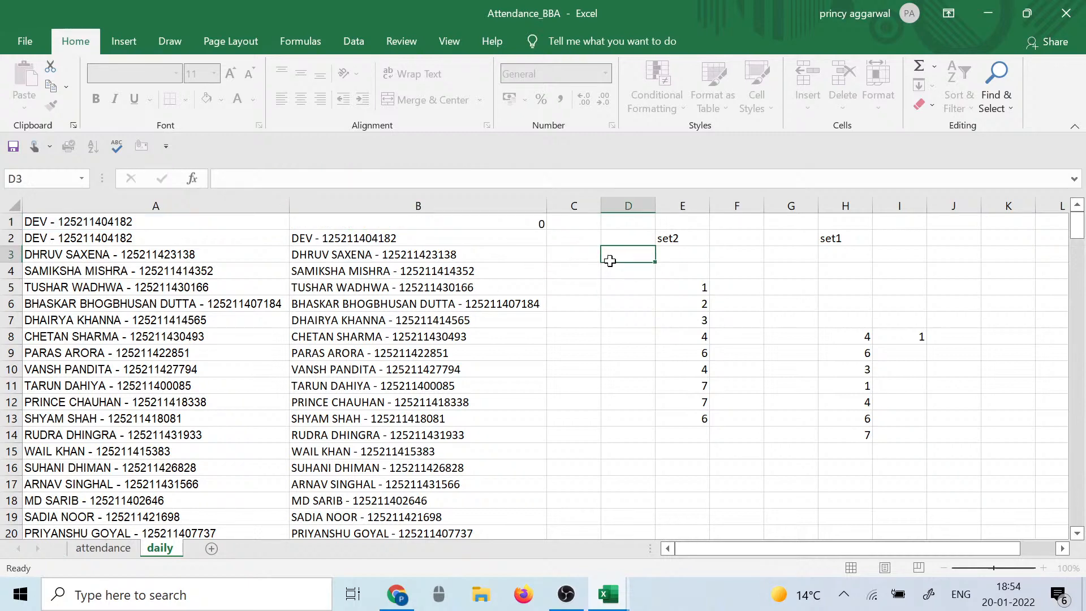
left_click(470, 227)
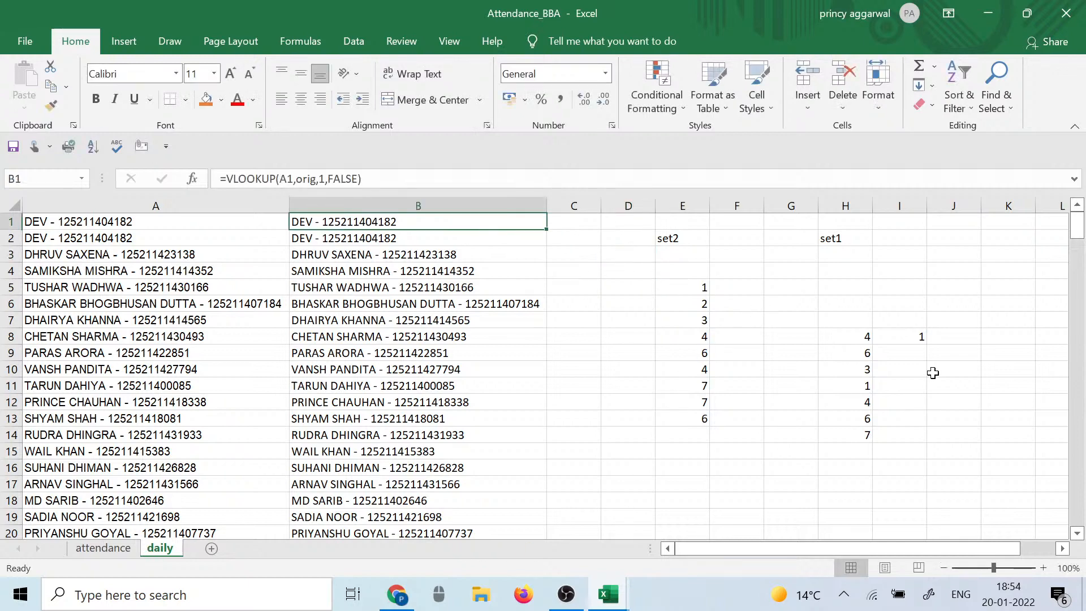
Step: Name the set2 range E5:E13 check and reselect it to verify the name
left_click_drag(696, 288, 700, 412)
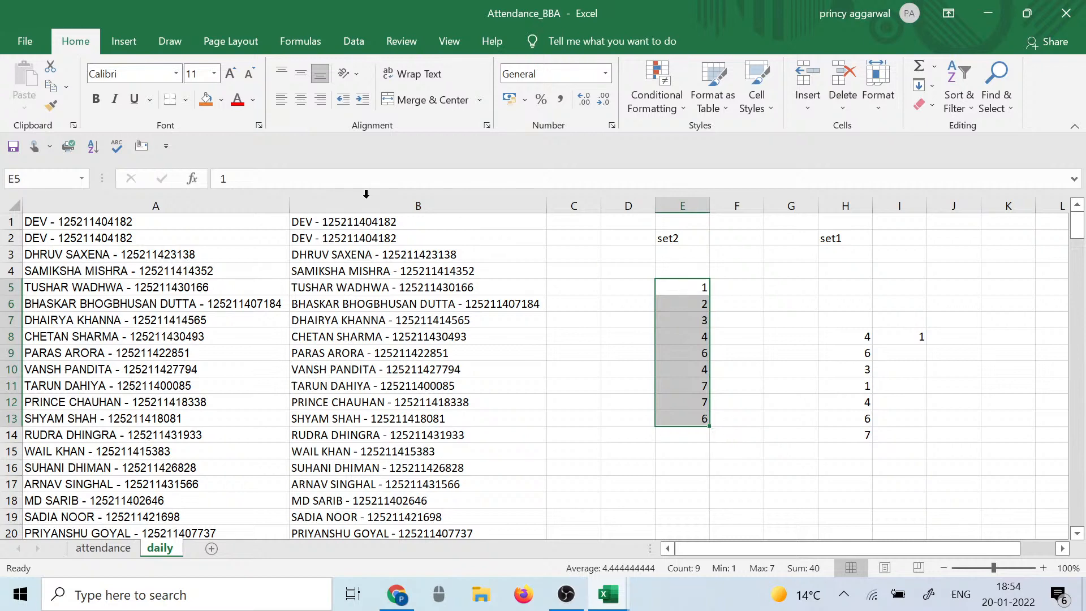
left_click(55, 178)
type("check")
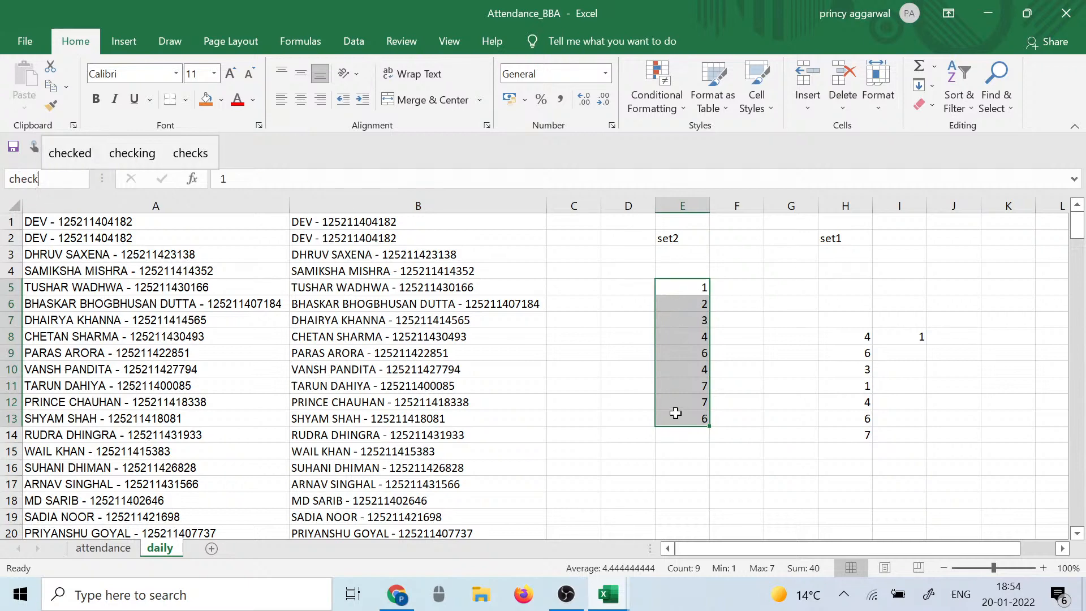
key("Return")
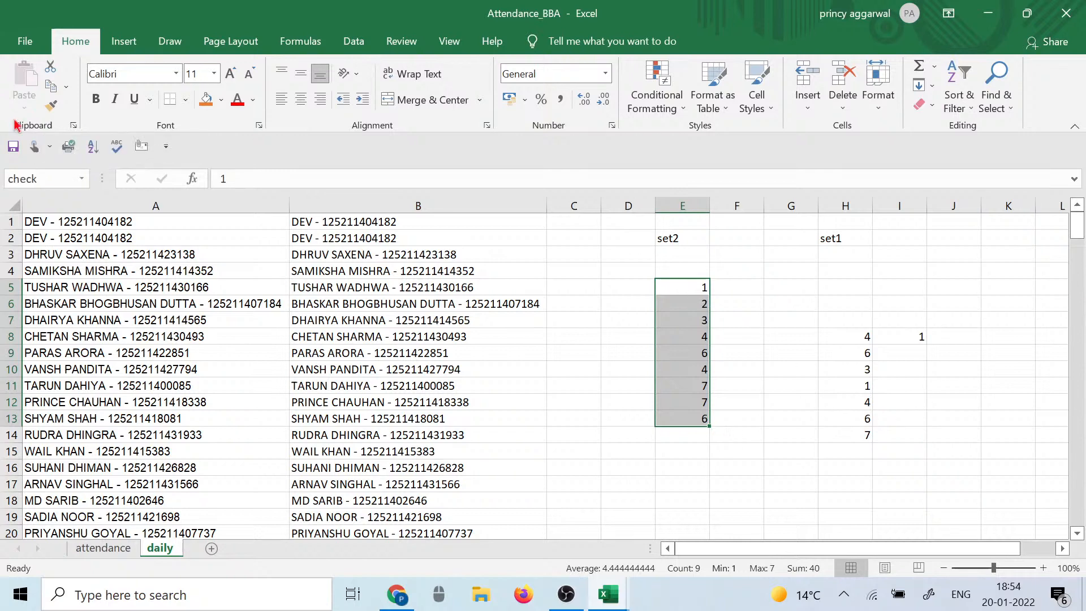
left_click(756, 253)
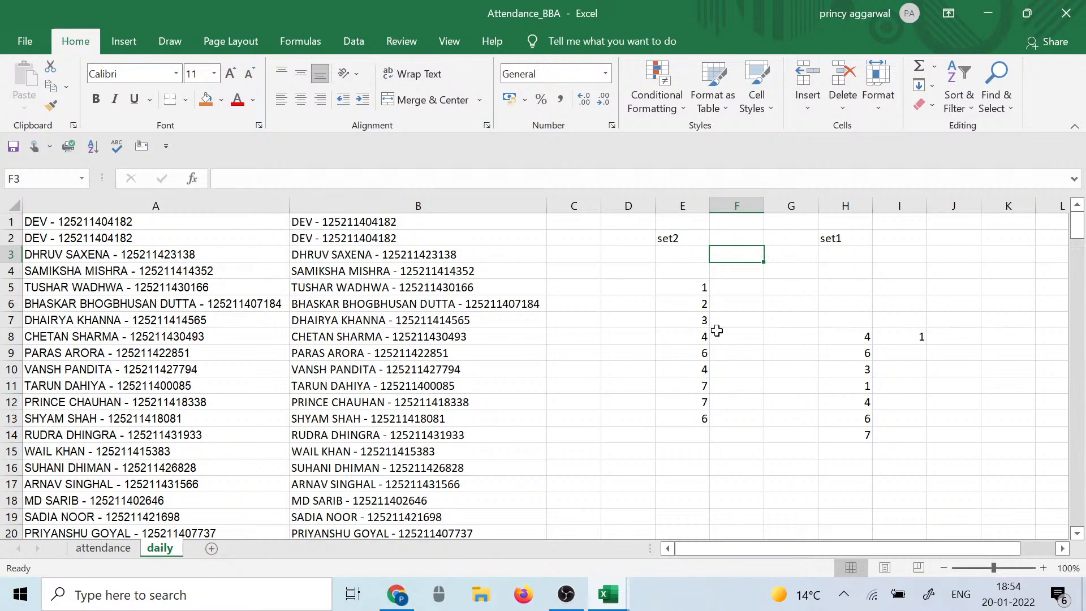
left_click(634, 221)
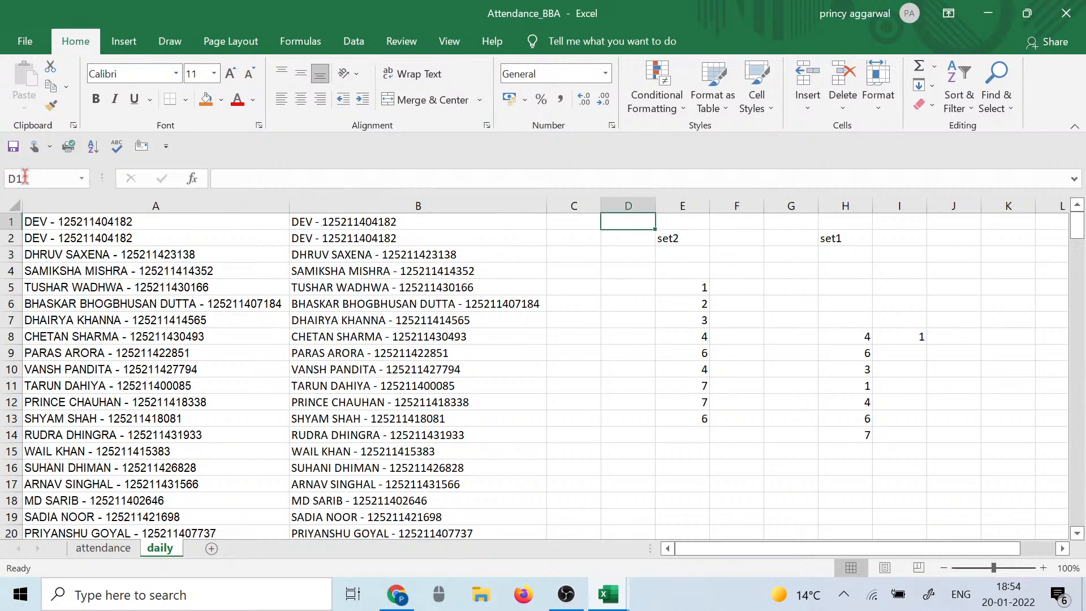
left_click_drag(695, 287, 699, 425)
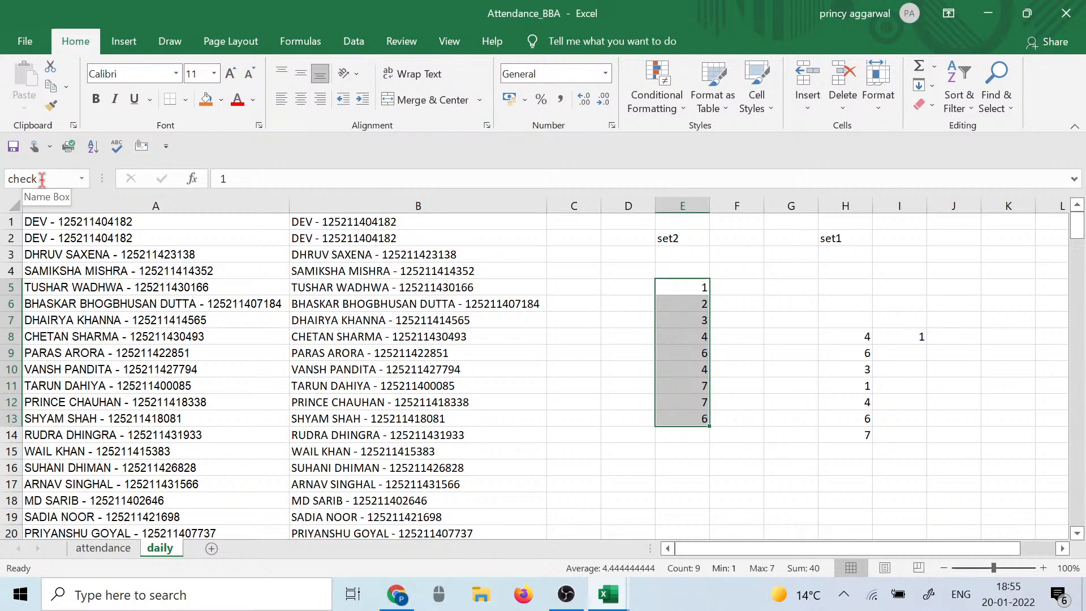
left_click(749, 285)
left_click(809, 291)
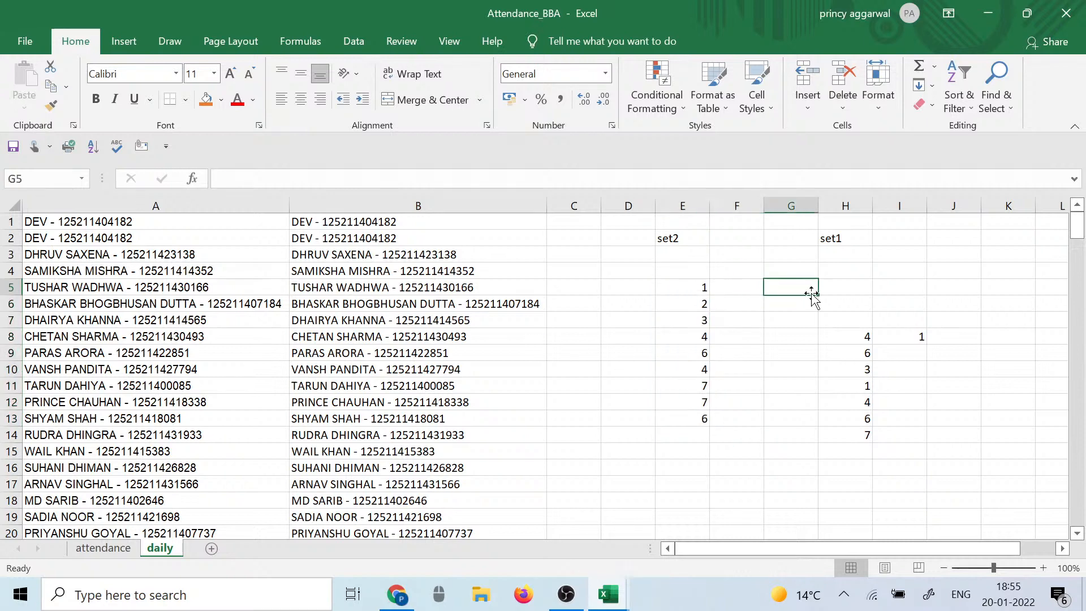
Step: Move the set1 values from H8:H14 to G5:G11 so they start level with the set2 list
left_click_drag(867, 337, 871, 442)
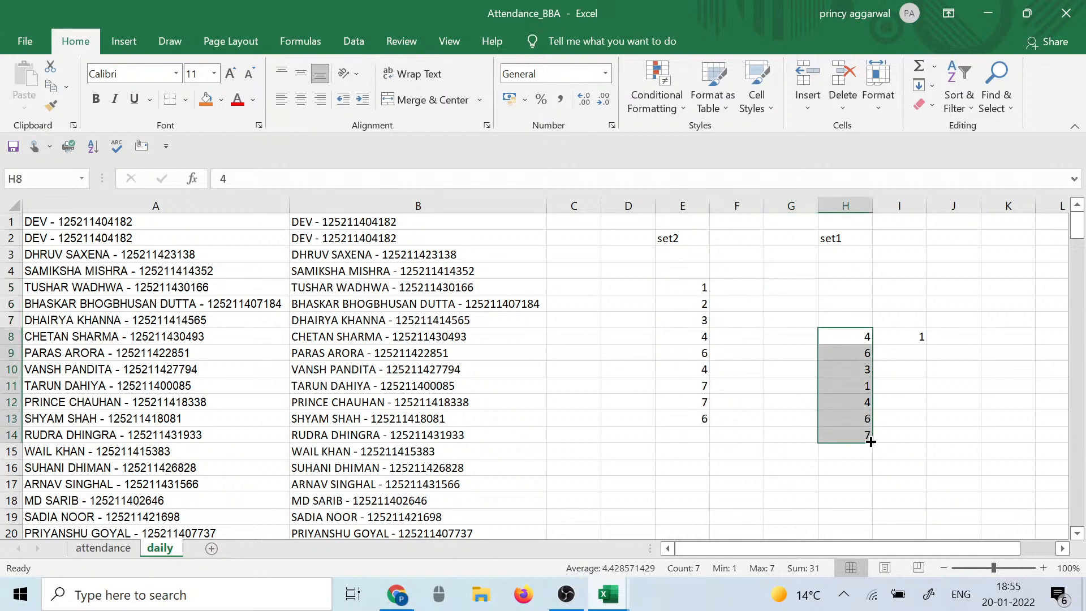
key("ctrl+c")
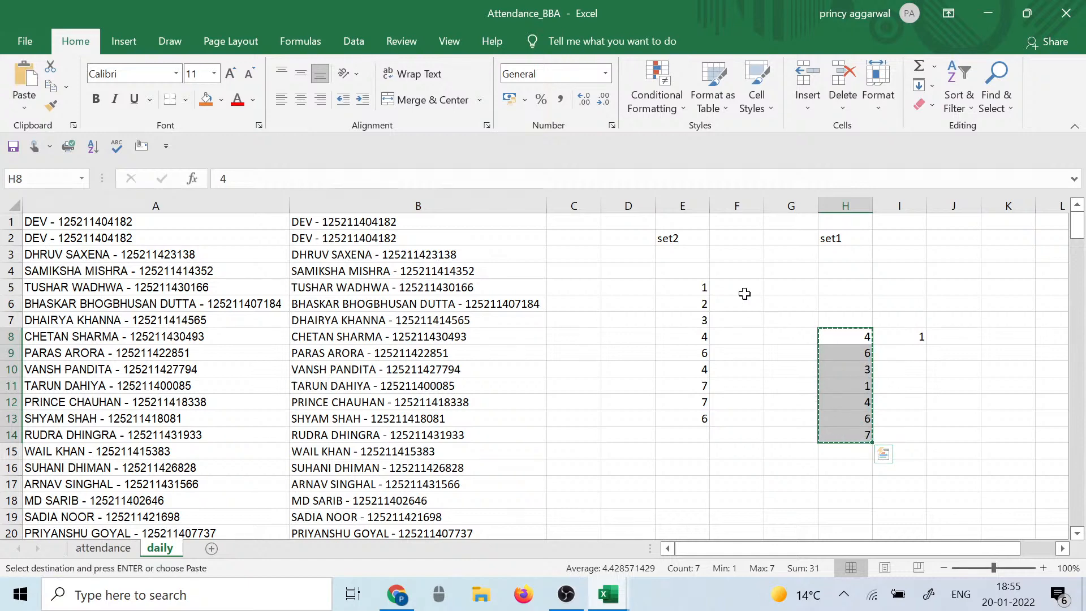
left_click(774, 292)
key("ctrl+v")
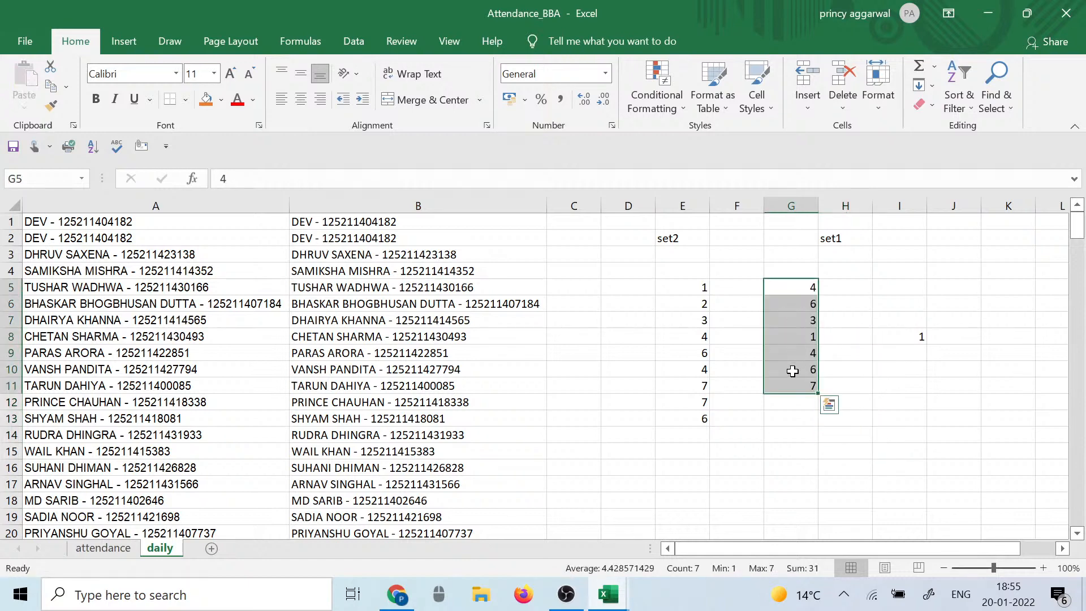
Step: Extend the set1 values with 12 in G12 and 13 in G13
left_click(807, 414)
left_click(802, 402)
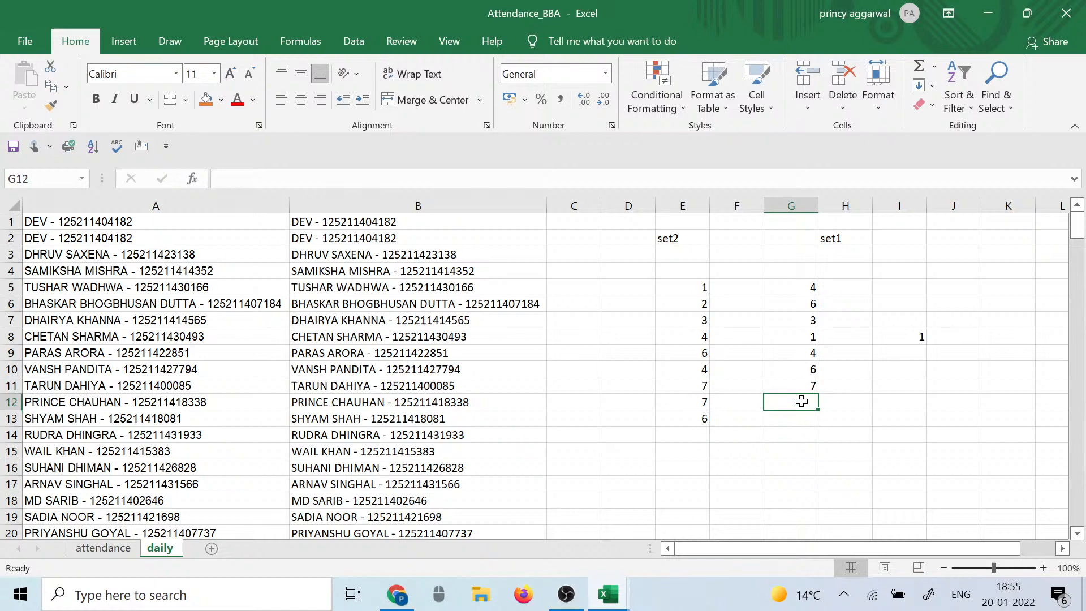
type("12")
key("Return")
type("13")
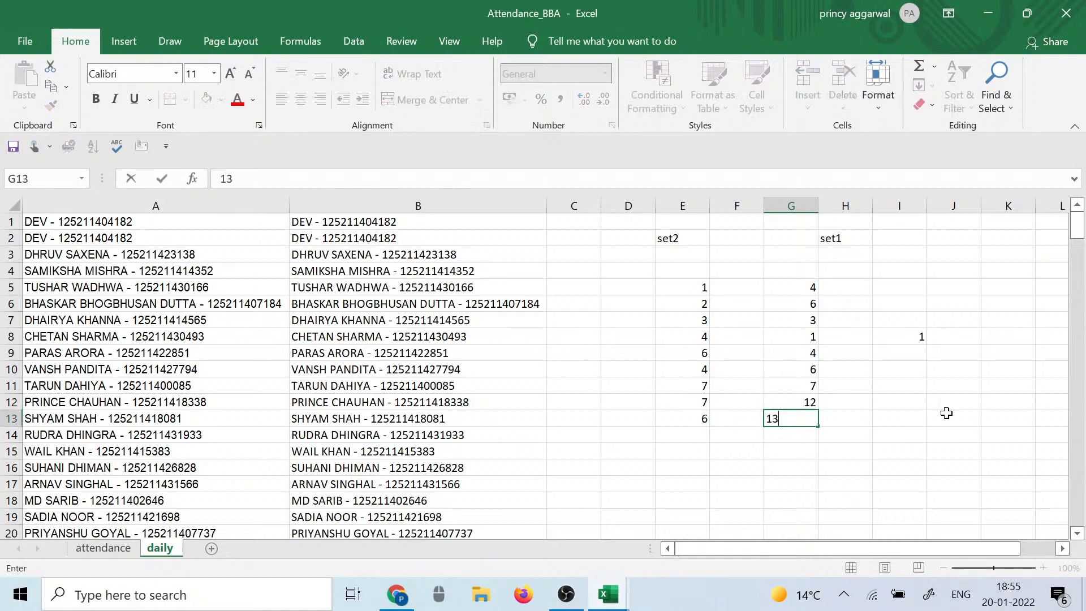
left_click(942, 353)
Step: Clear the example lookup result from I8
left_click(909, 353)
left_click(905, 336)
key("BackSpace")
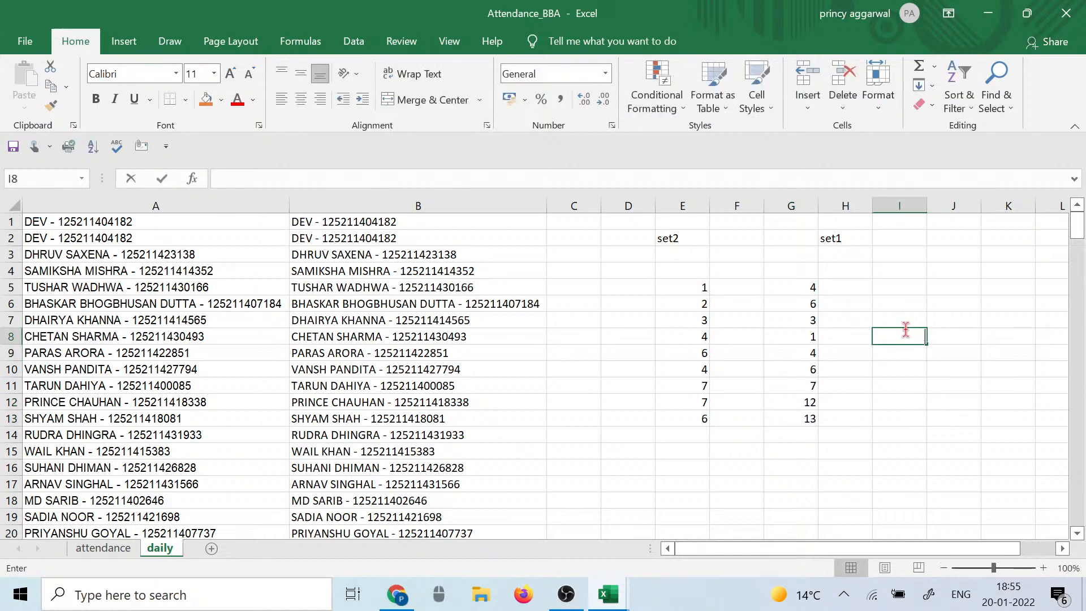
Step: Enter =VLOOKUP(G5,check,1,0) in I5 to look up the first set1 value in the check range with an exact match
left_click(899, 288)
type("=")
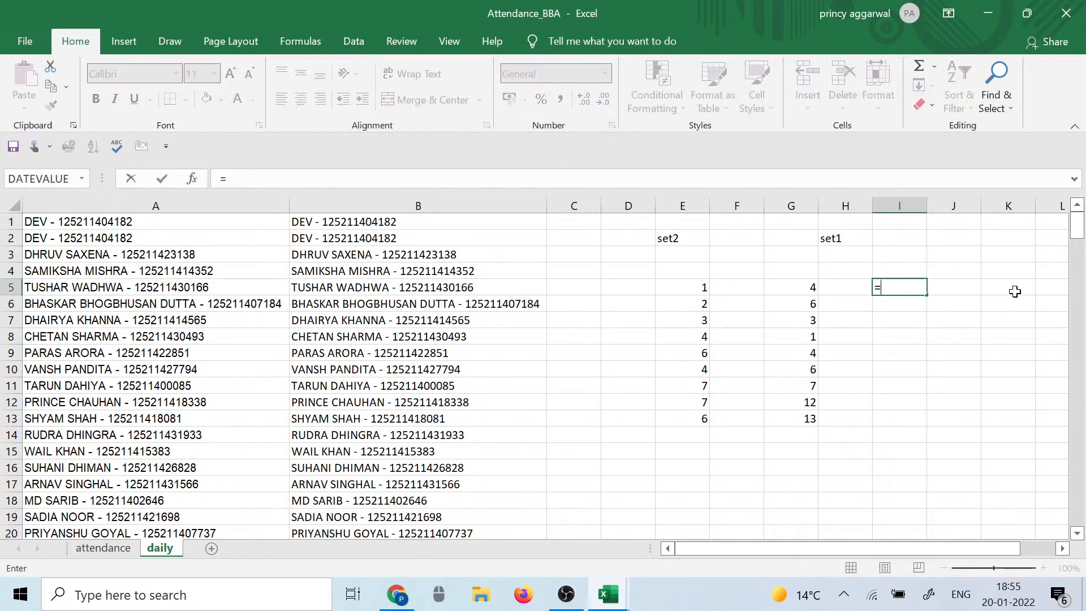
type("vlooku")
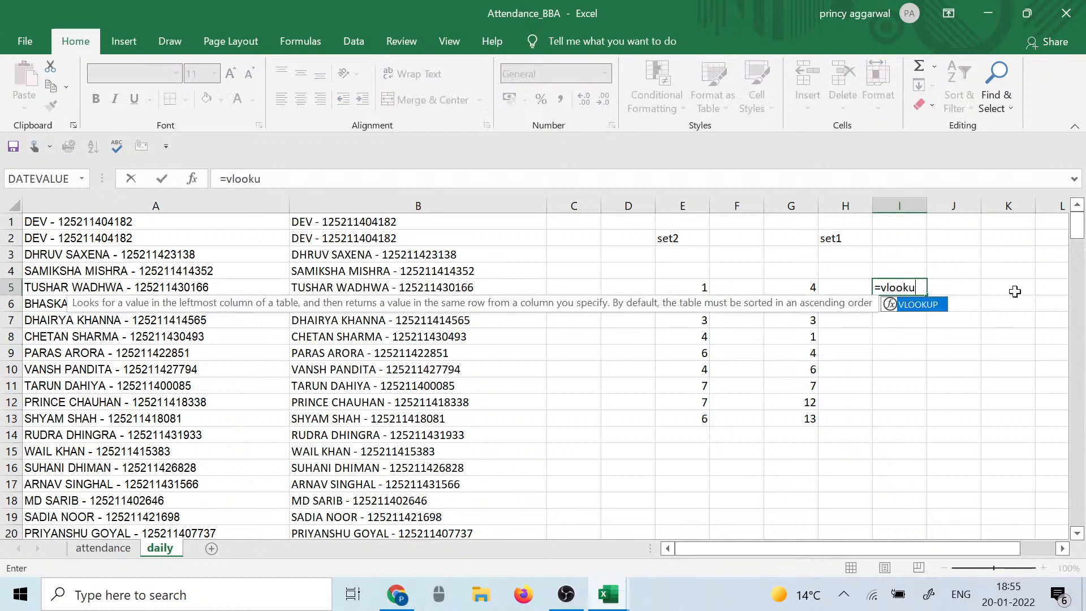
type("p(")
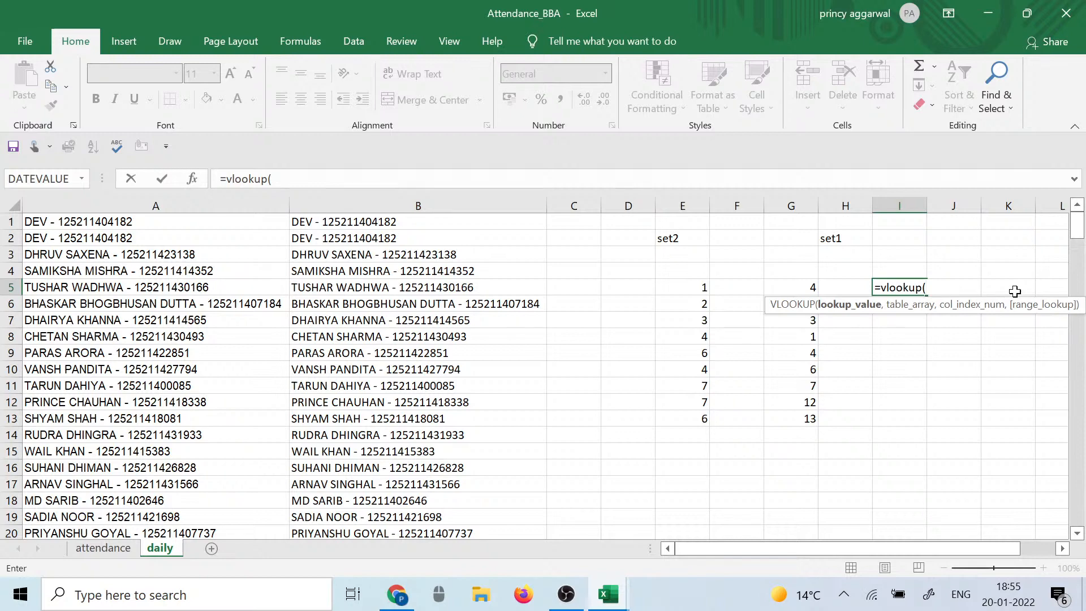
left_click(804, 285)
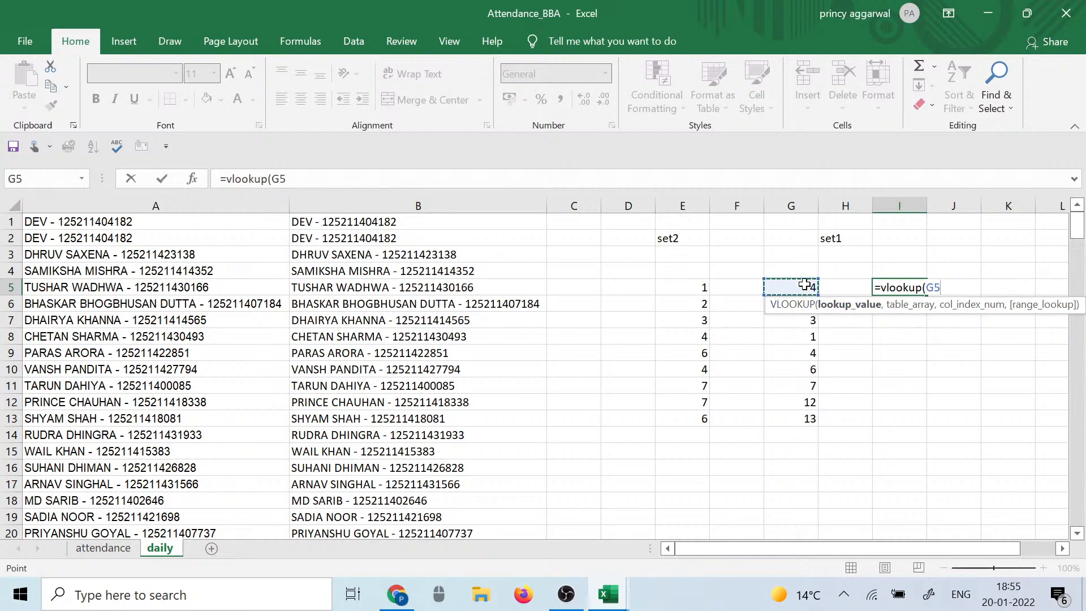
type(",")
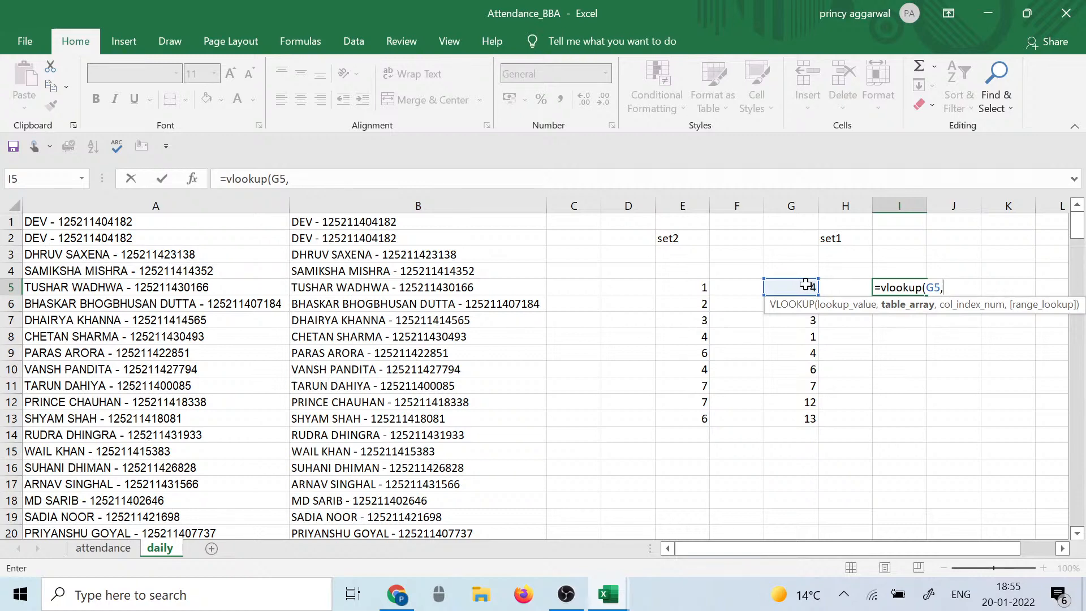
type("chec")
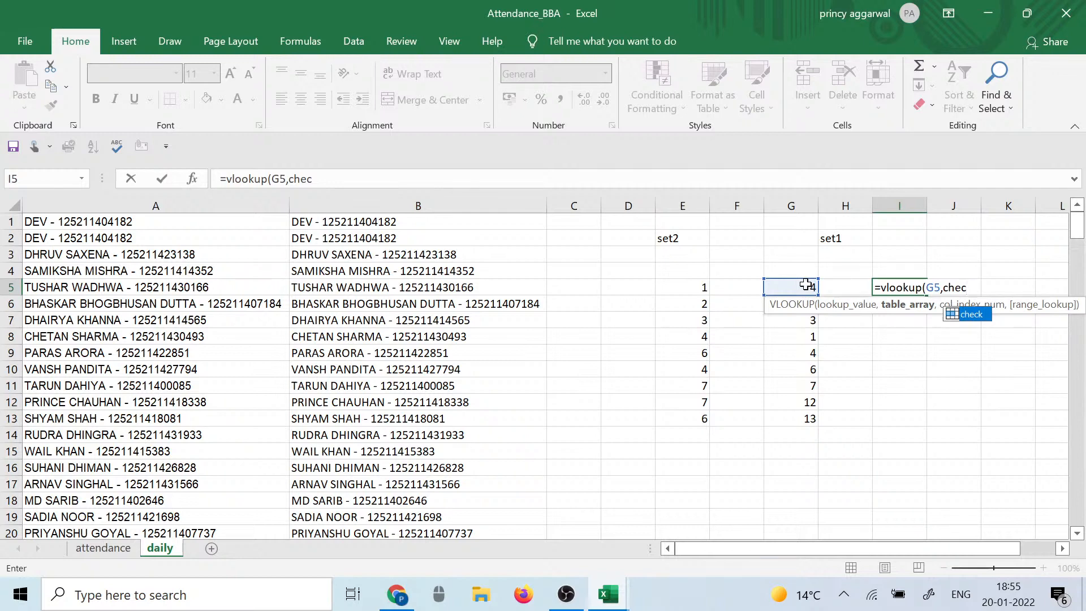
type("k")
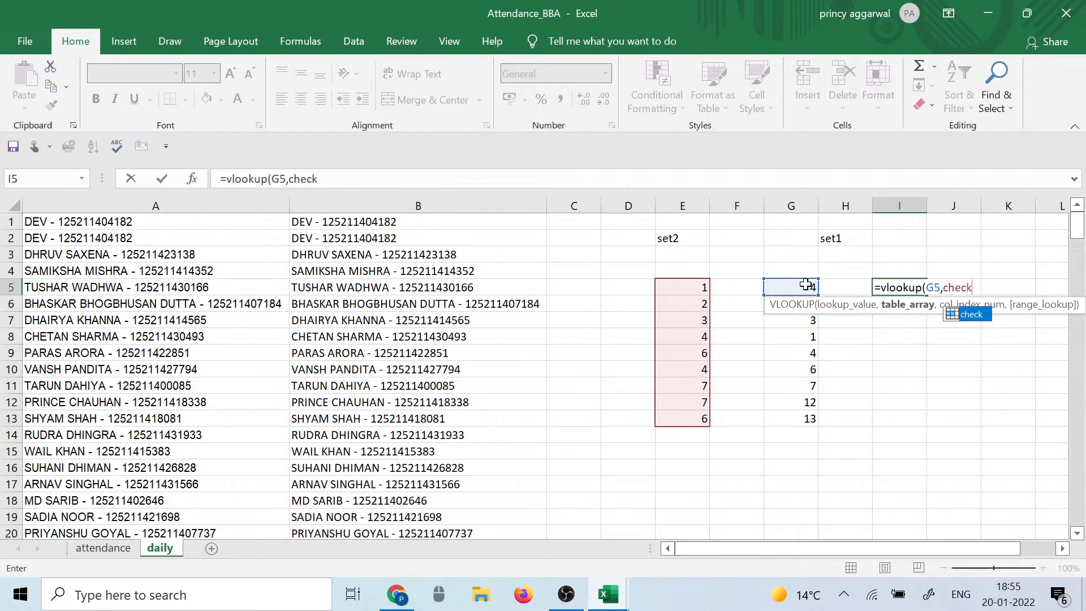
type(",")
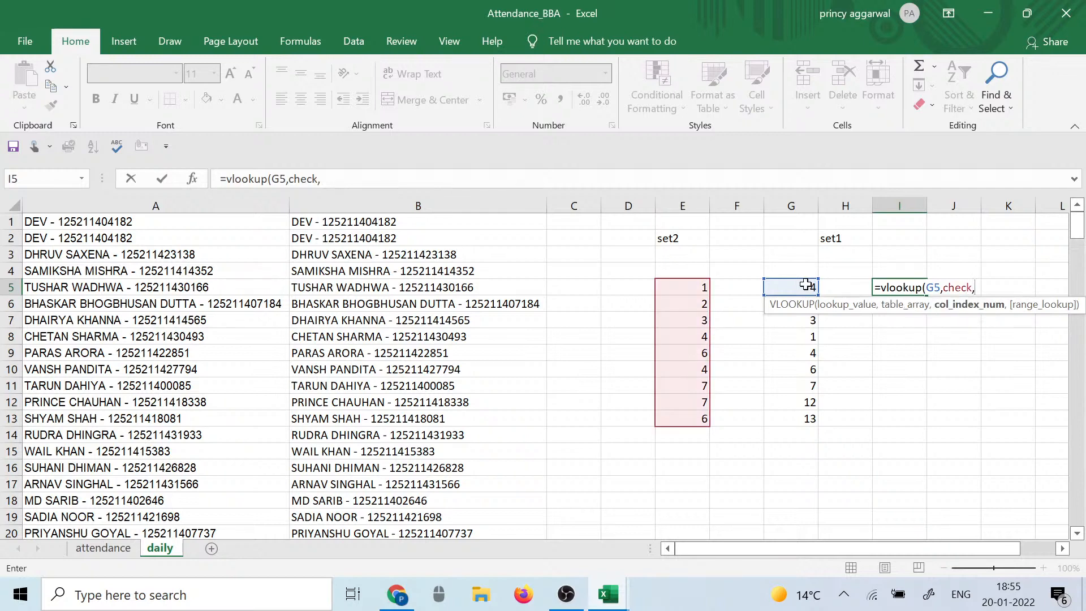
type("1,")
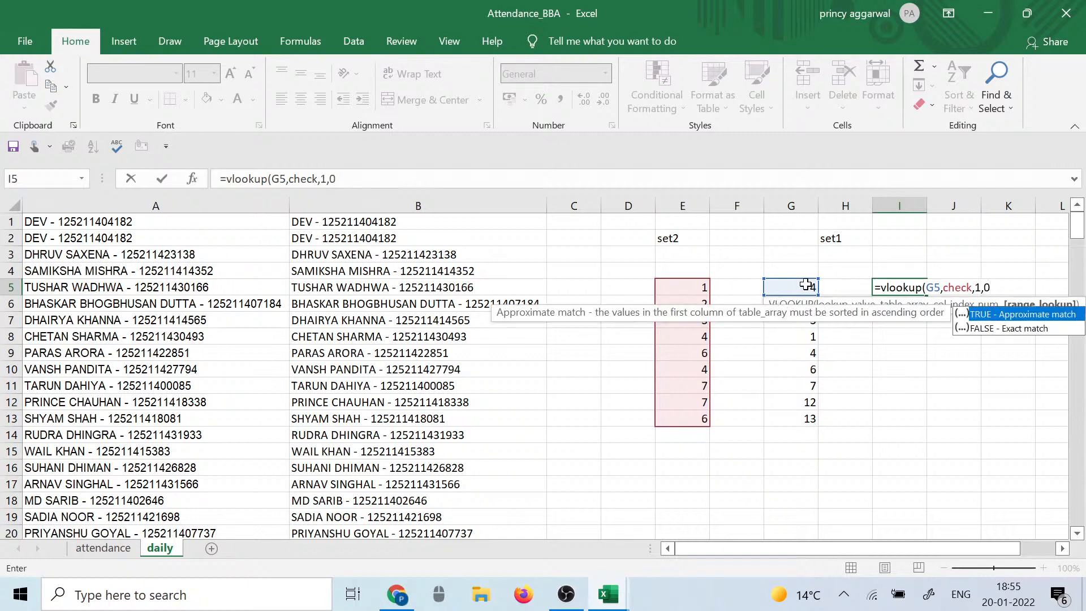
type("0)")
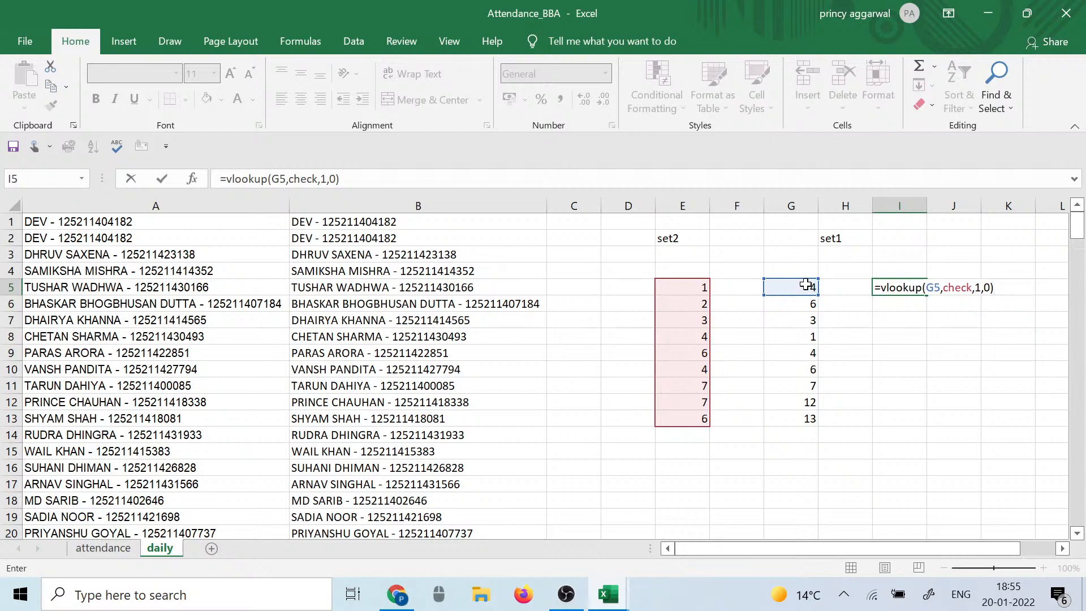
key("Return")
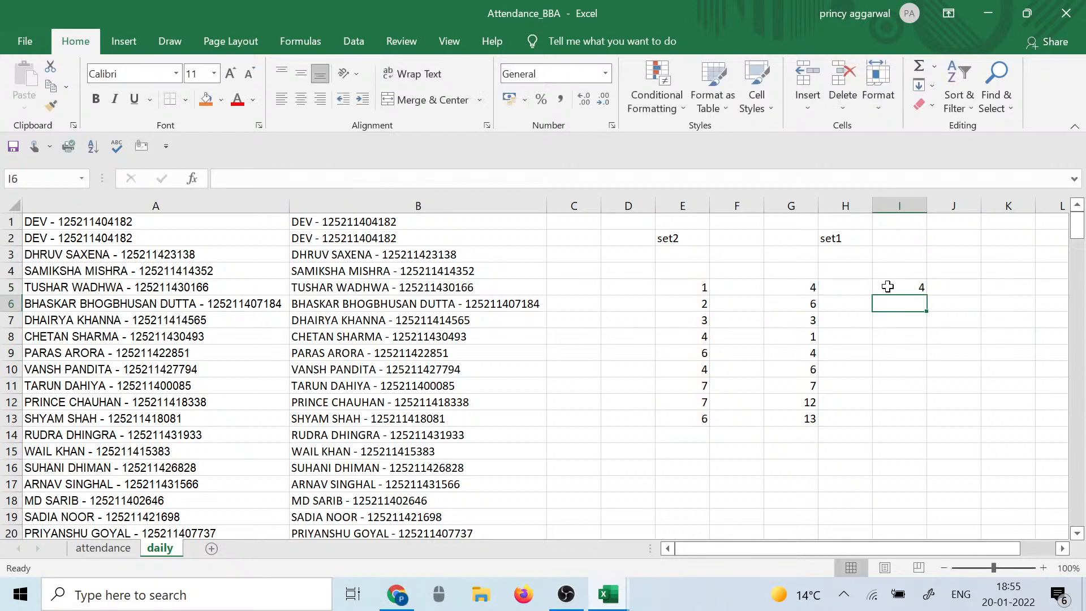
Step: Fill the VLOOKUP formula from I5 down to I13 and compare the results with the set1 values in column G
left_click(807, 288)
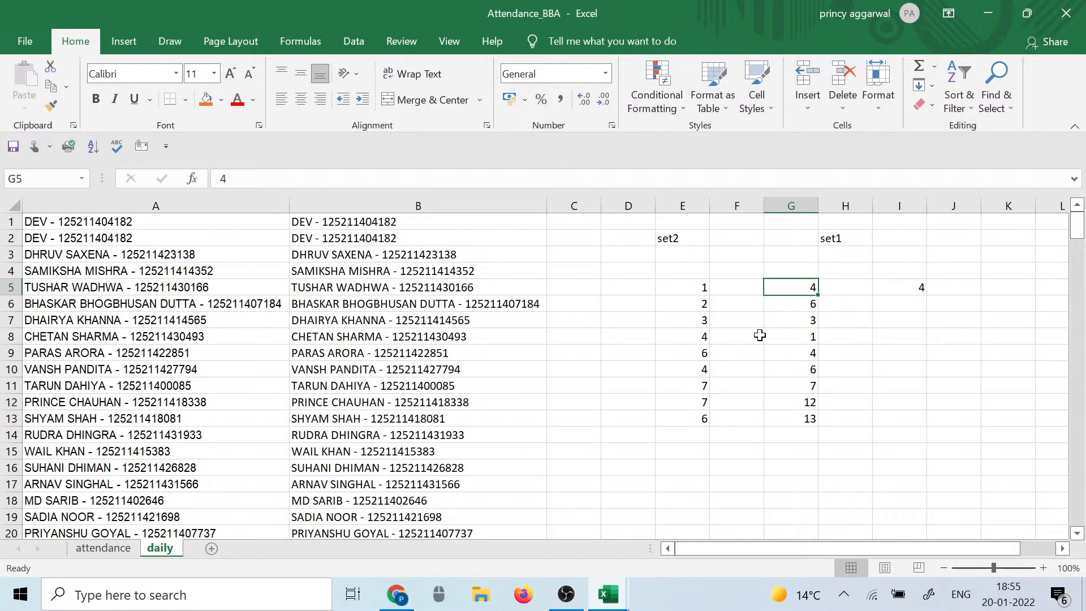
left_click(898, 290)
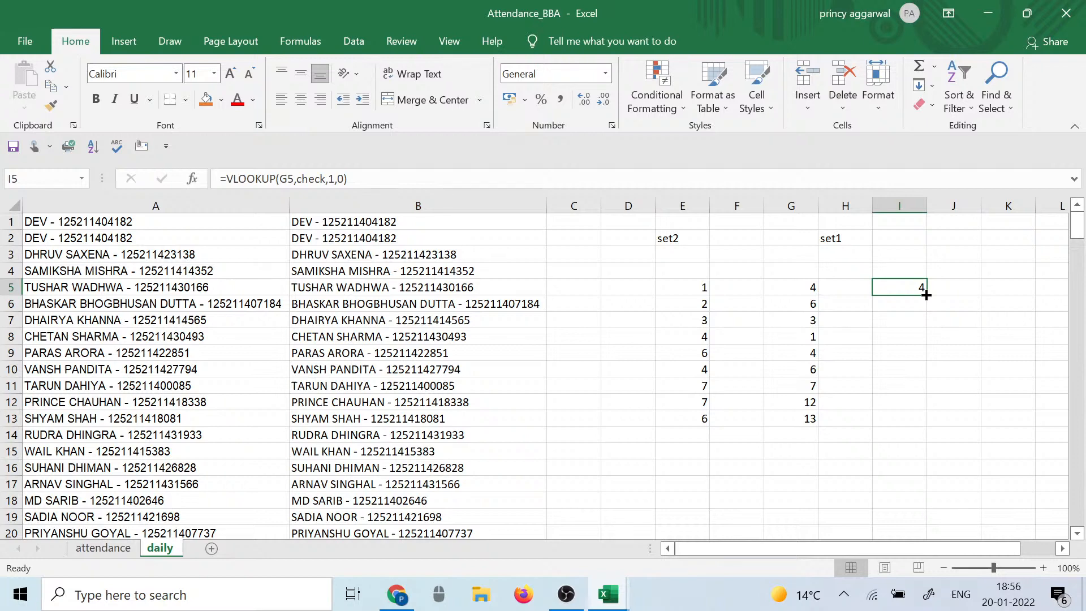
left_click_drag(925, 295, 924, 418)
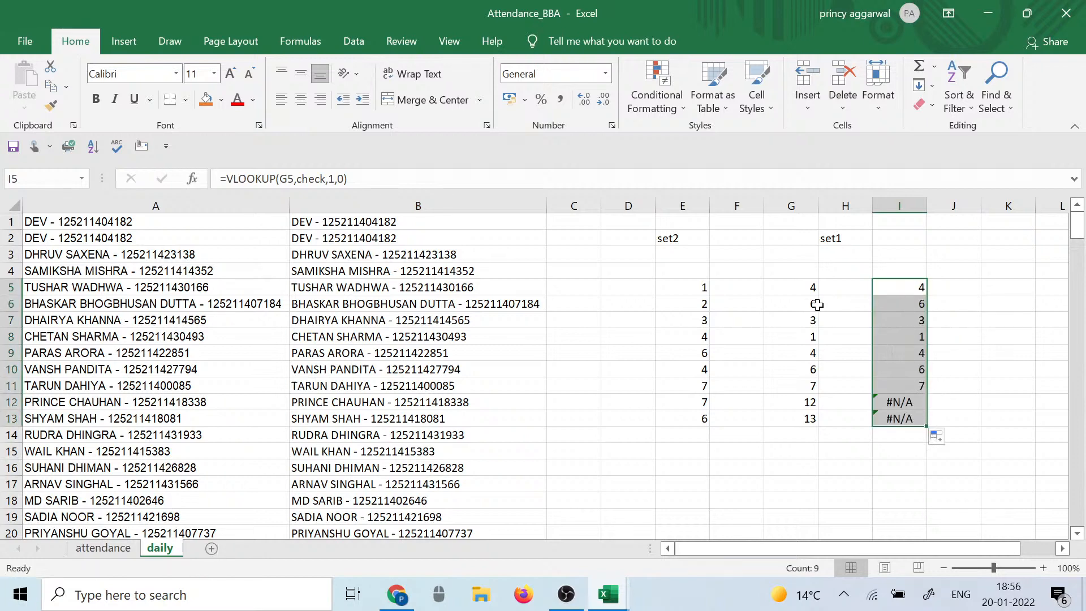
left_click_drag(811, 290, 810, 370)
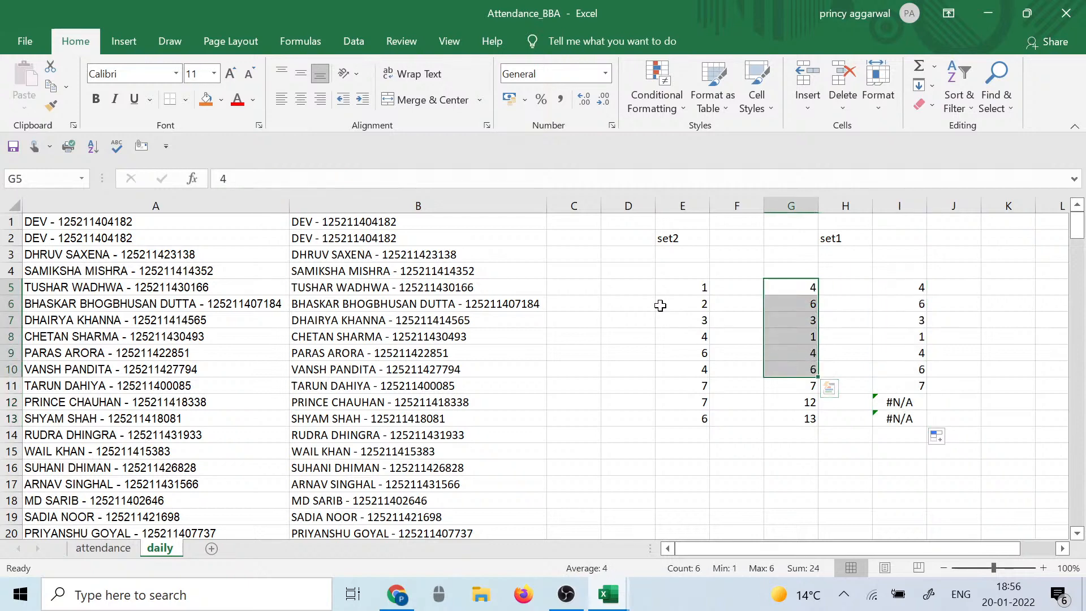
Step: Compare the set2 values in column E with the set1 values in column G and the lookup results in I12 and I13
left_click_drag(686, 279, 686, 436)
left_click_drag(789, 283, 792, 387)
left_click(706, 289)
left_click_drag(705, 299, 690, 419)
left_click(801, 402)
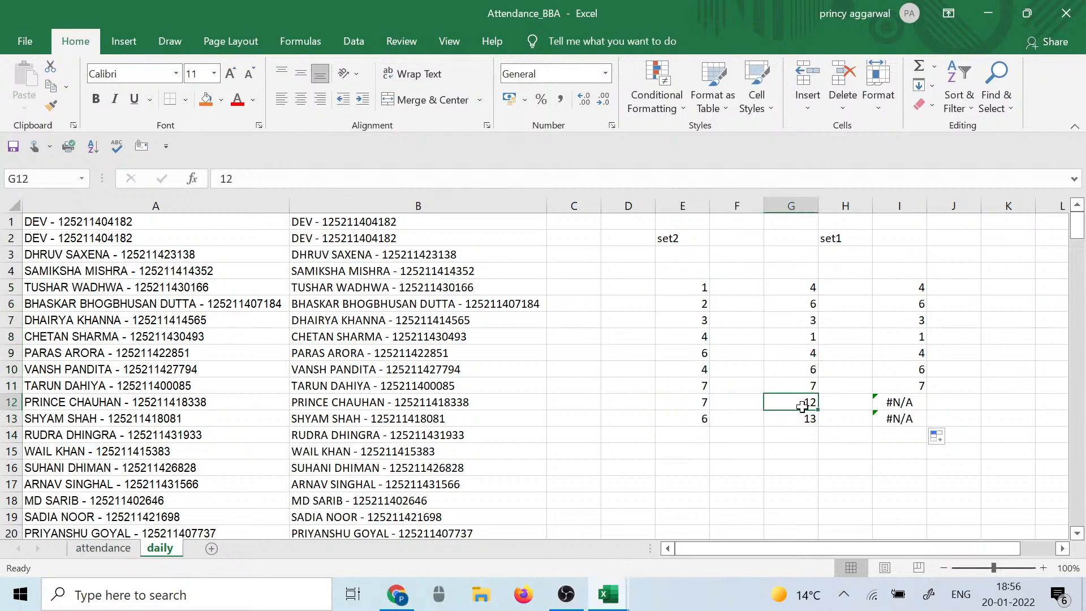
left_click(803, 417)
left_click(909, 402)
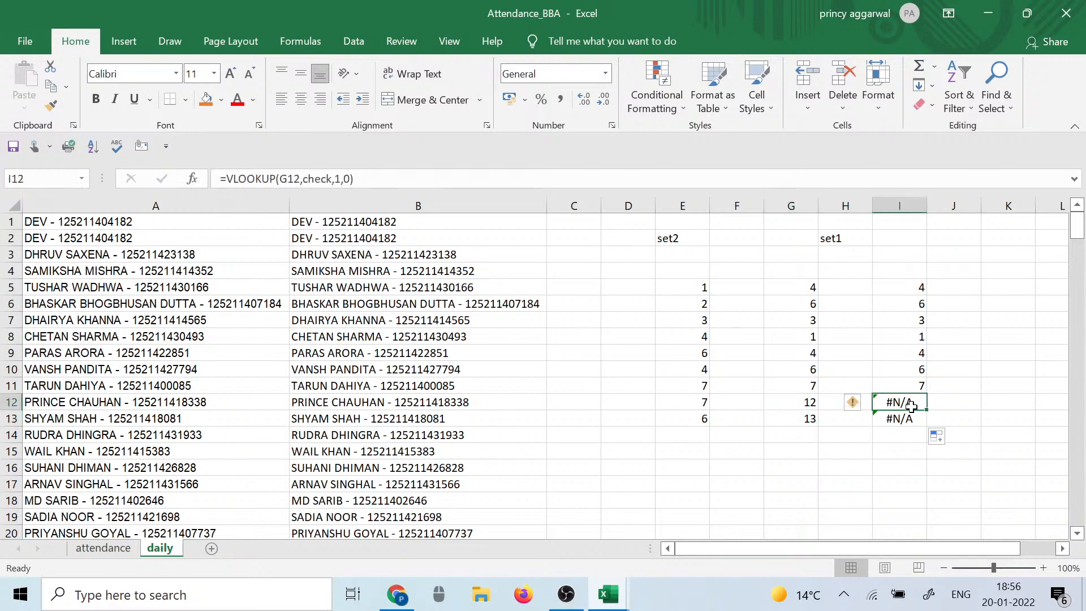
left_click(908, 417)
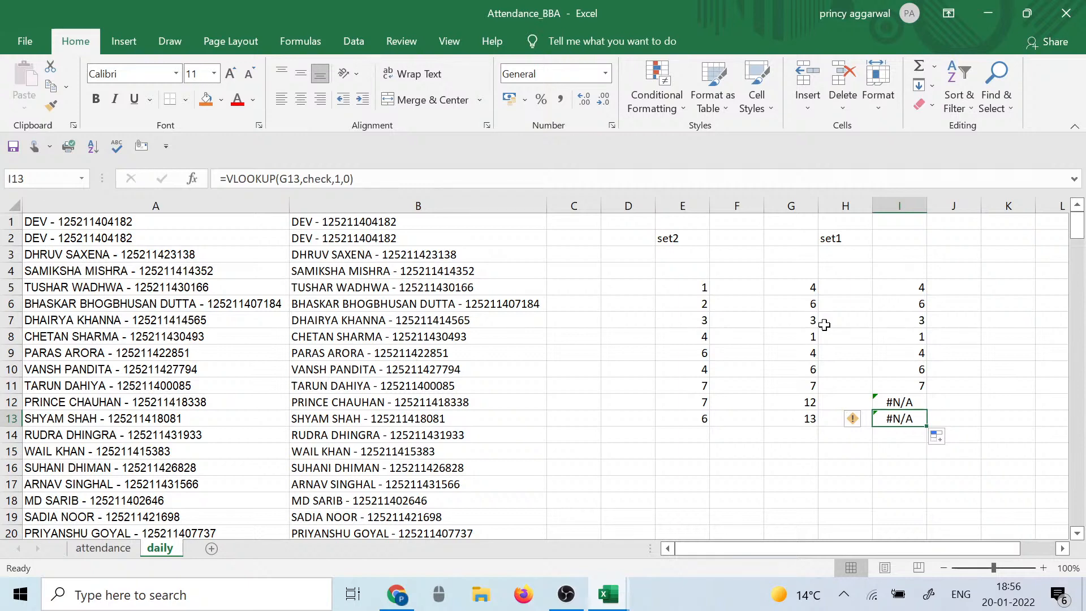
left_click_drag(693, 280, 679, 417)
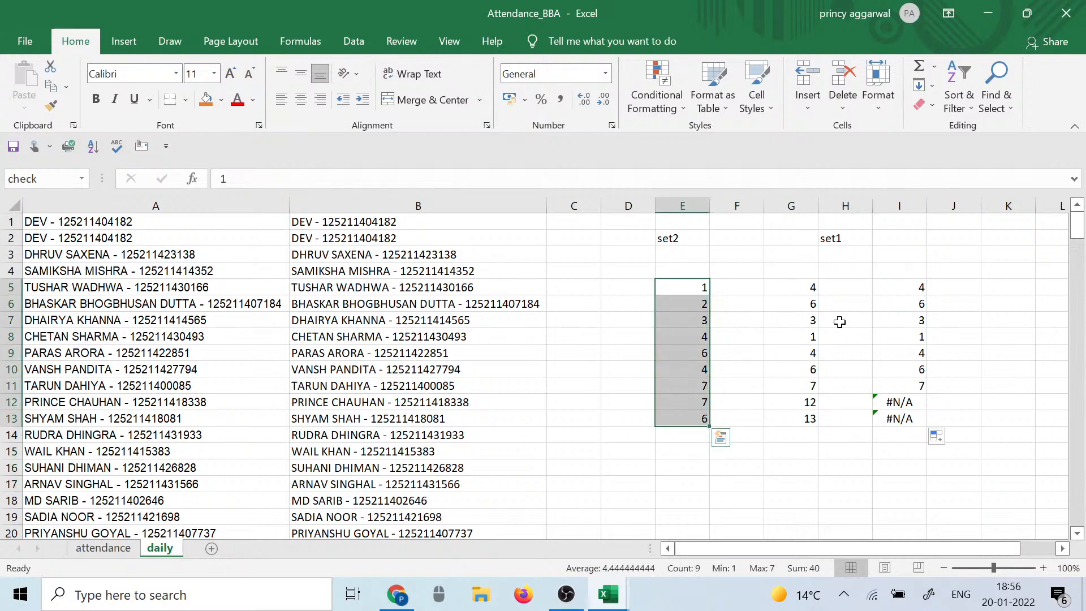
left_click(894, 399)
left_click_drag(811, 402, 807, 423)
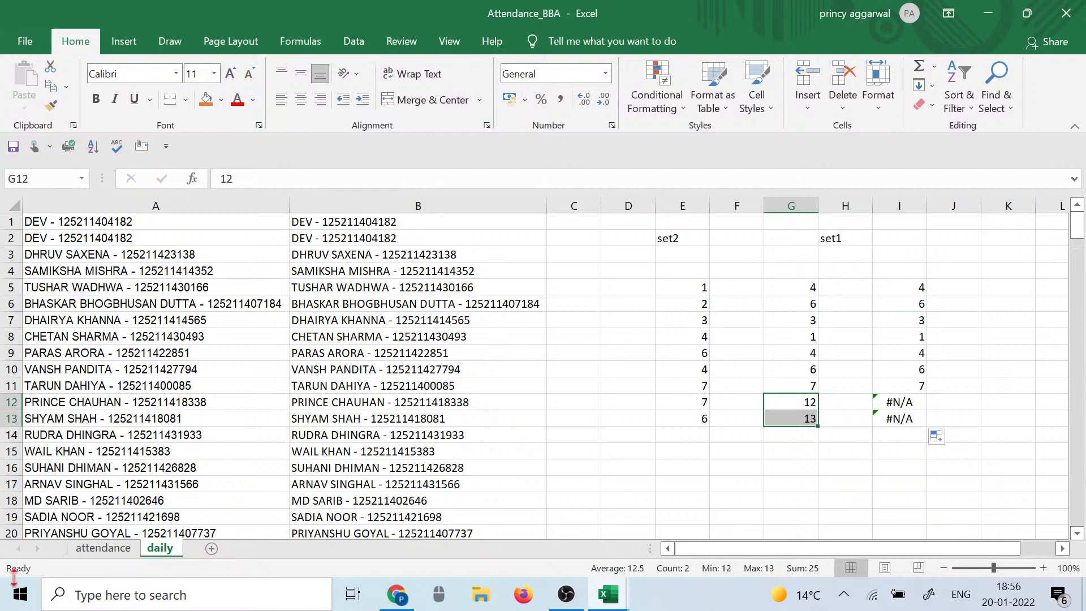
left_click(272, 383)
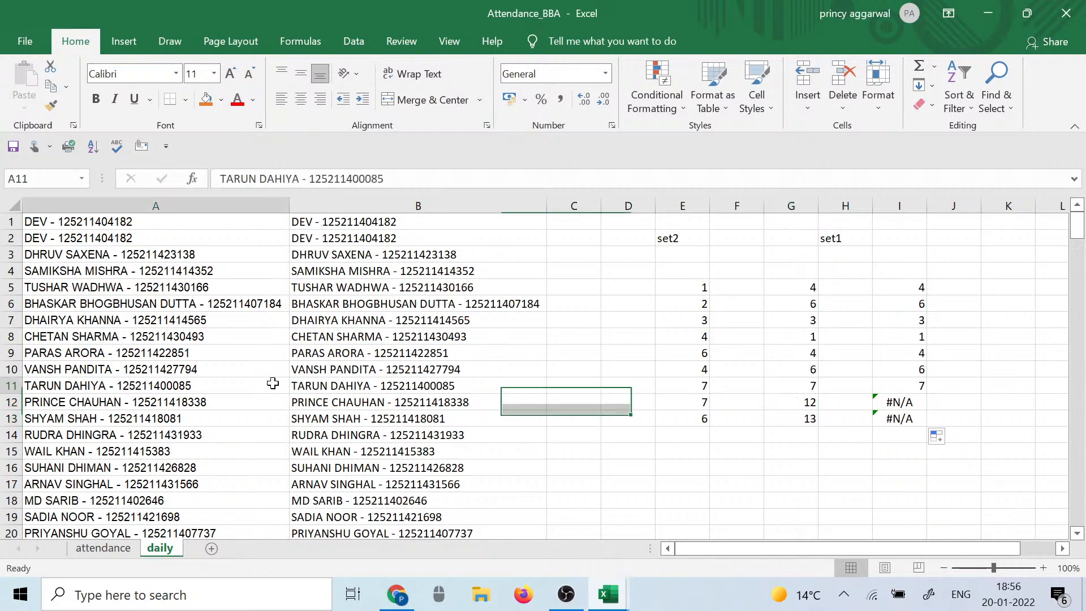
Step: Review the Present lookups and student entries on the attendance sheet against the list in column A of the daily sheet
left_click(103, 547)
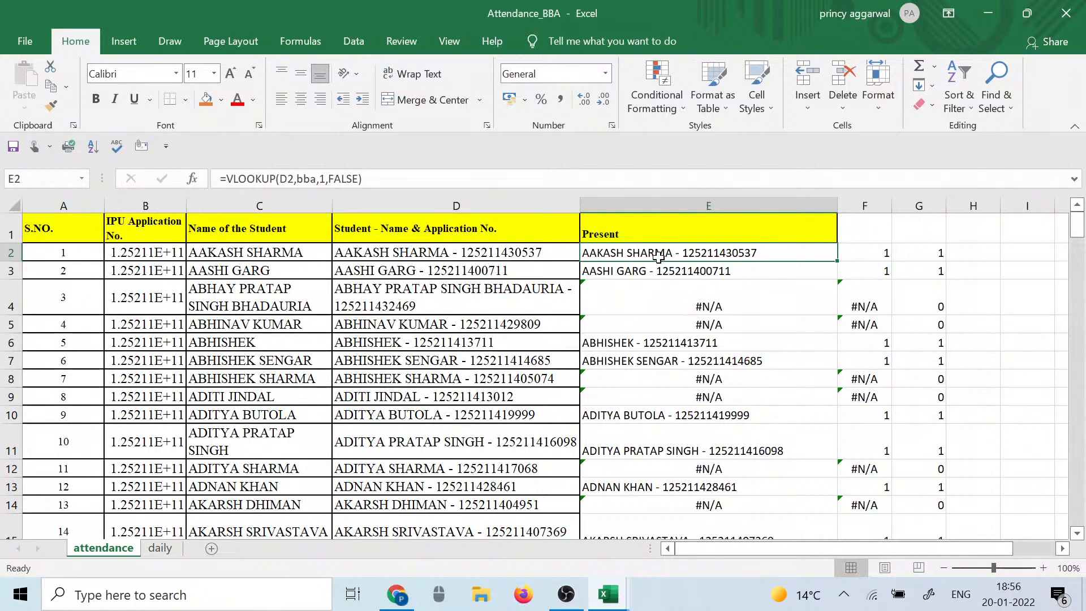
left_click_drag(650, 253, 668, 342)
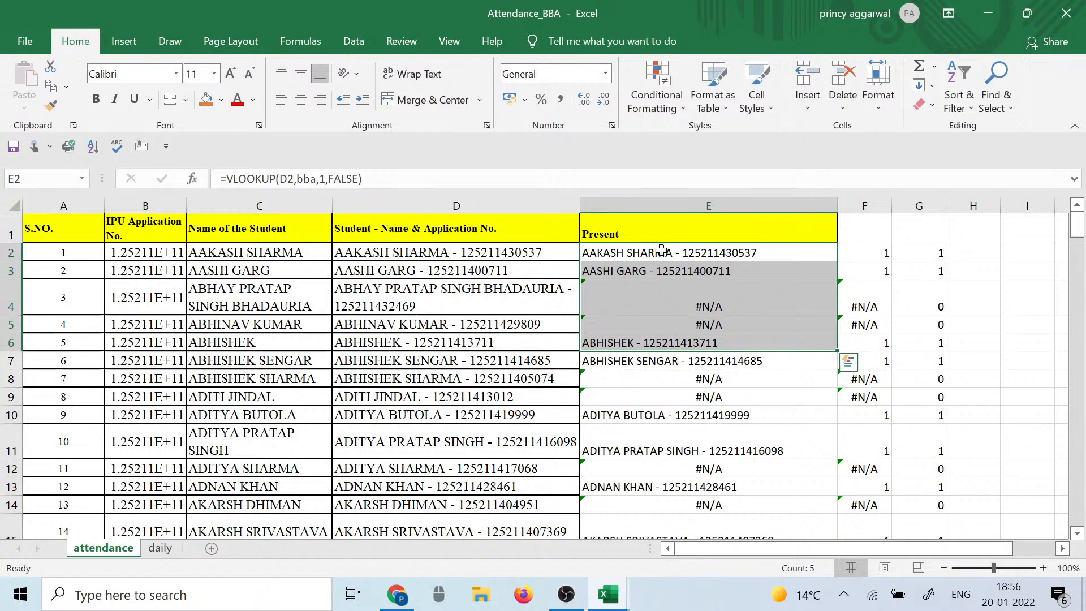
left_click_drag(464, 253, 511, 442)
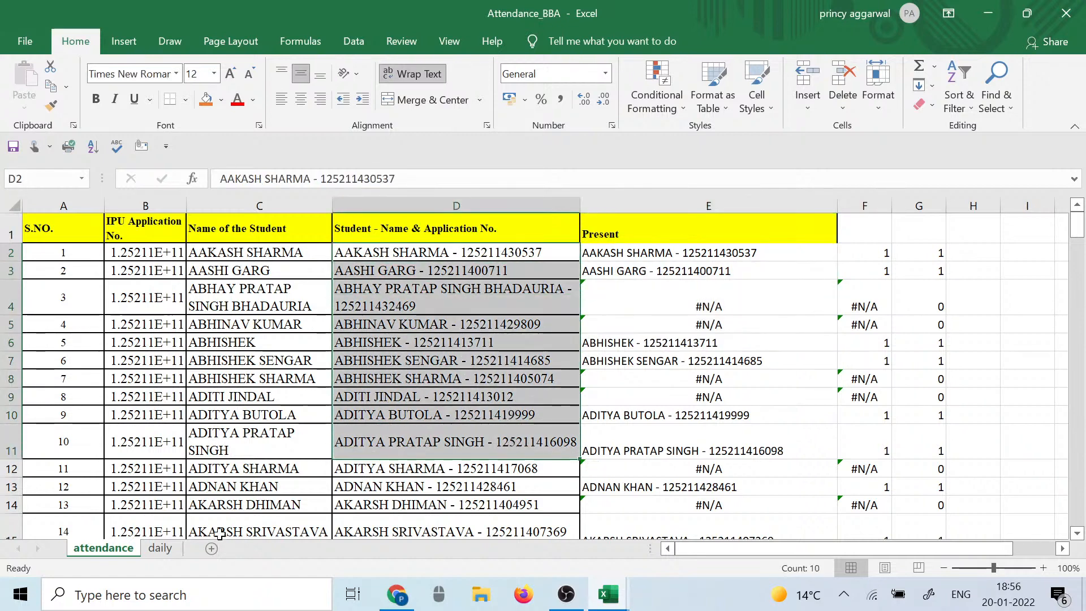
left_click(160, 548)
left_click_drag(100, 217, 113, 516)
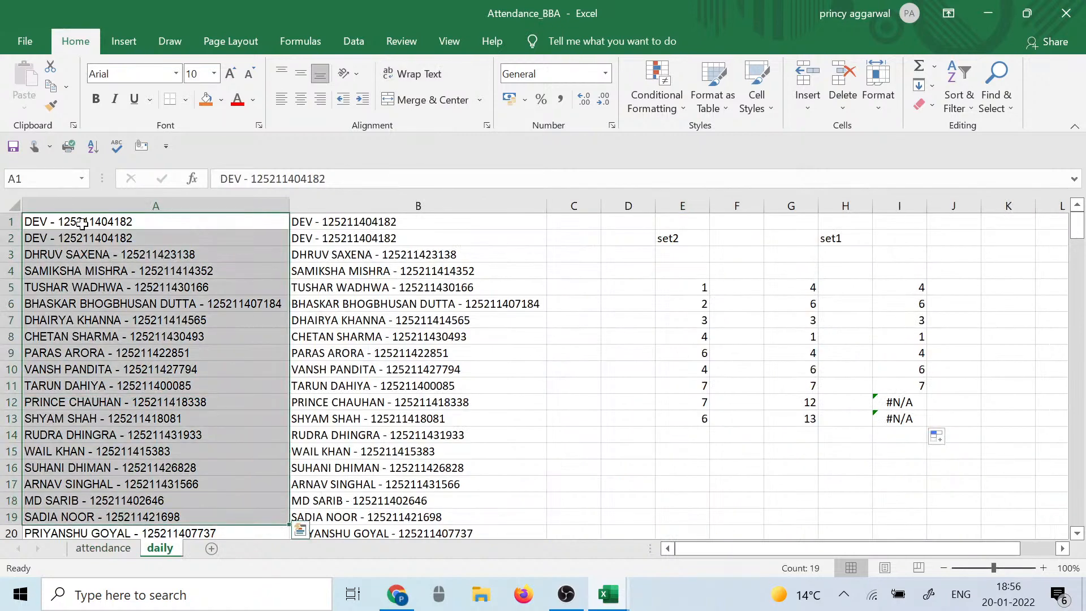
scroll(232, 326, "down", 12)
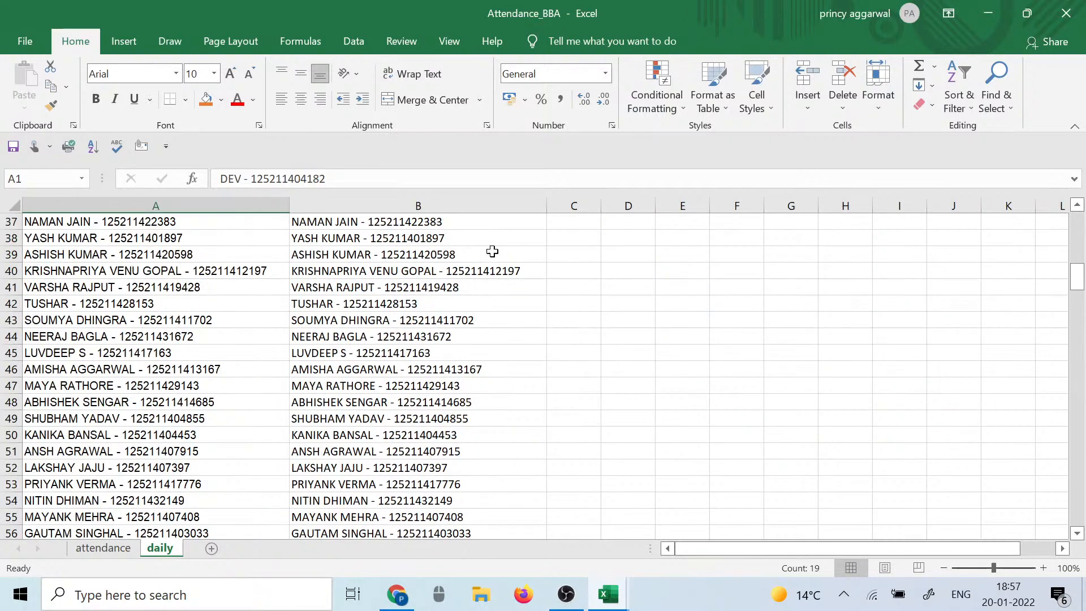
scroll(492, 252, "up", 3)
scroll(506, 242, "up", 3)
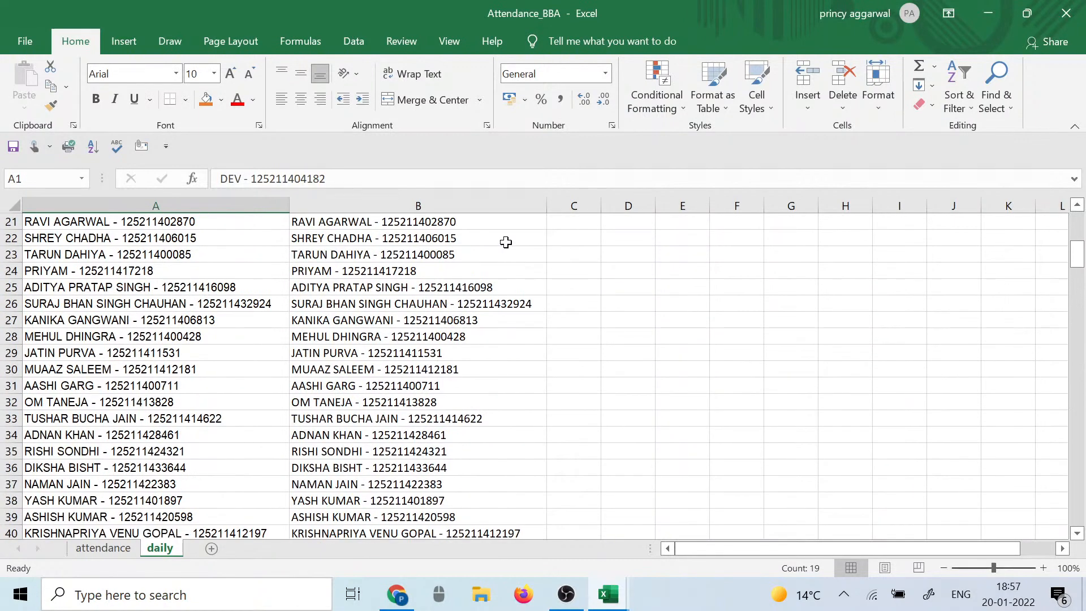
scroll(505, 242, "up", 7)
left_click_drag(151, 223, 164, 371)
scroll(132, 359, "up", 8)
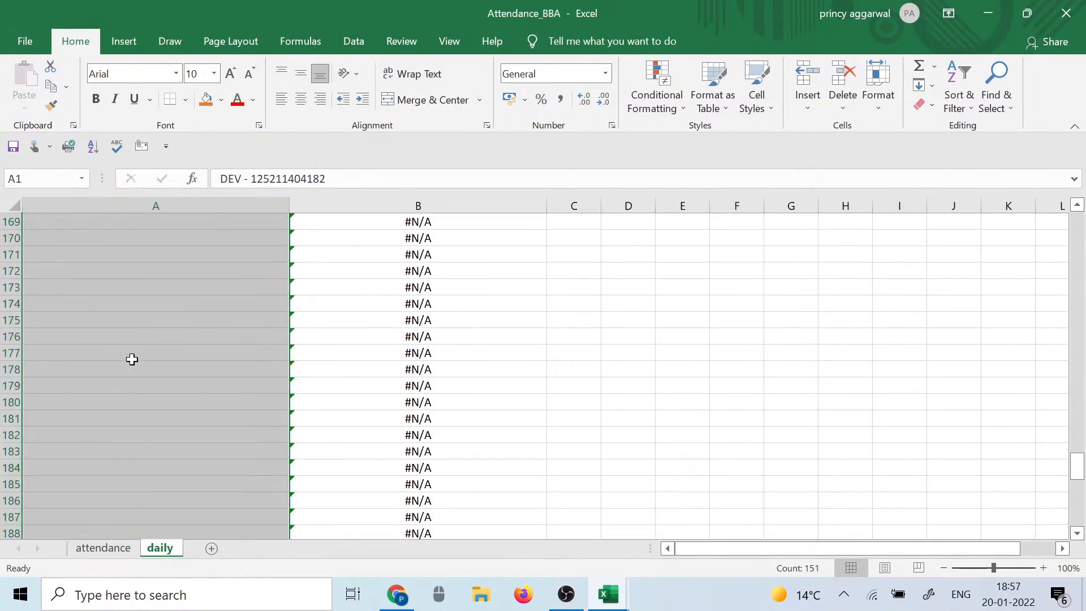
scroll(132, 359, "up", 20)
left_click(629, 333)
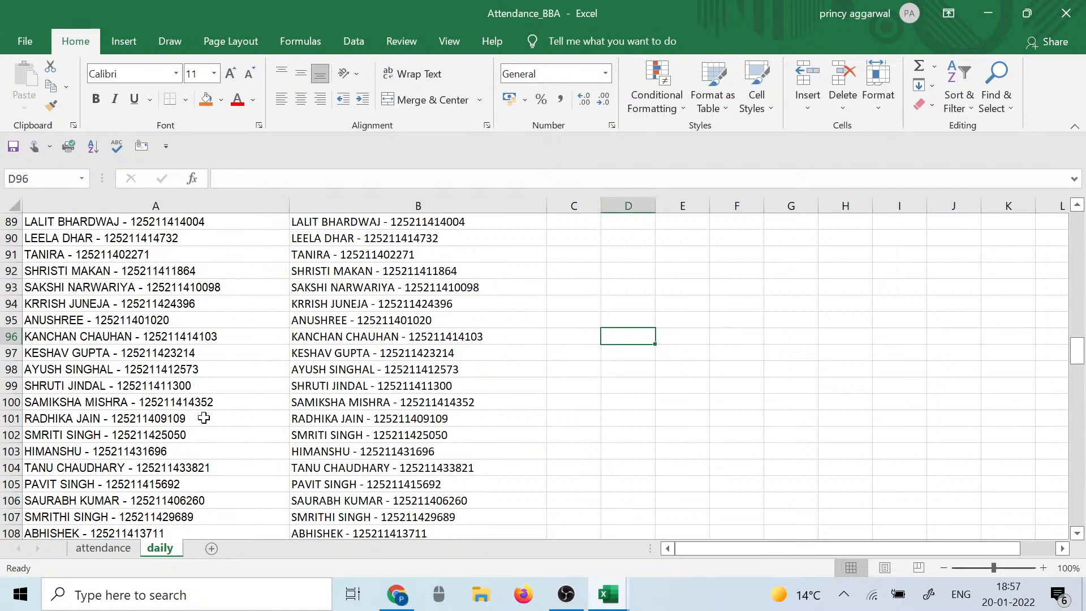
scroll(194, 424, "up", 19)
Step: Return to the attendance sheet and inspect the VLOOKUP formula in the first Present cell, E2
left_click(105, 548)
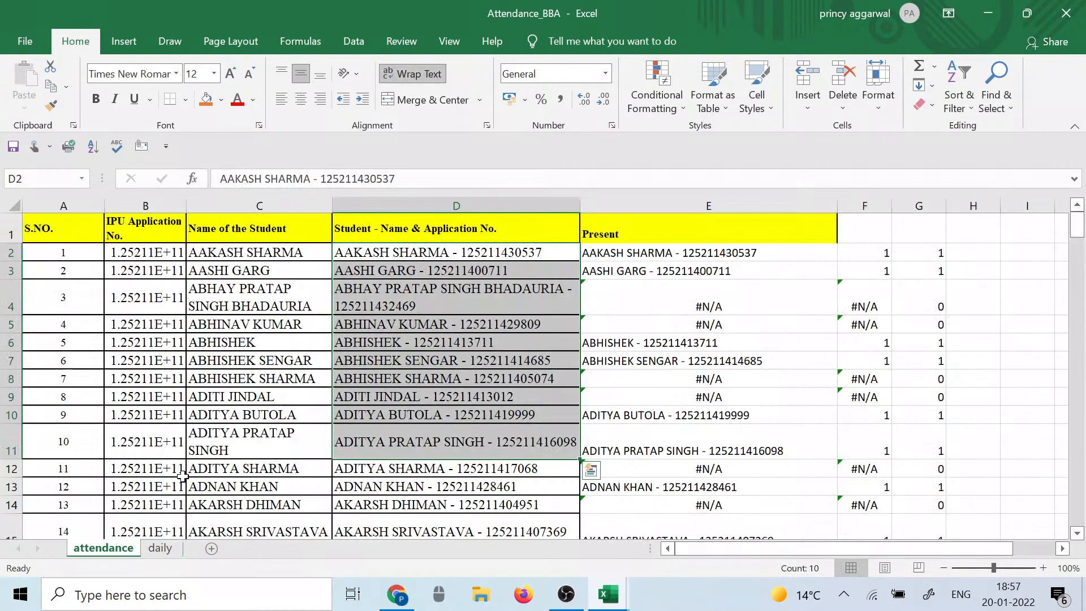
left_click(662, 253)
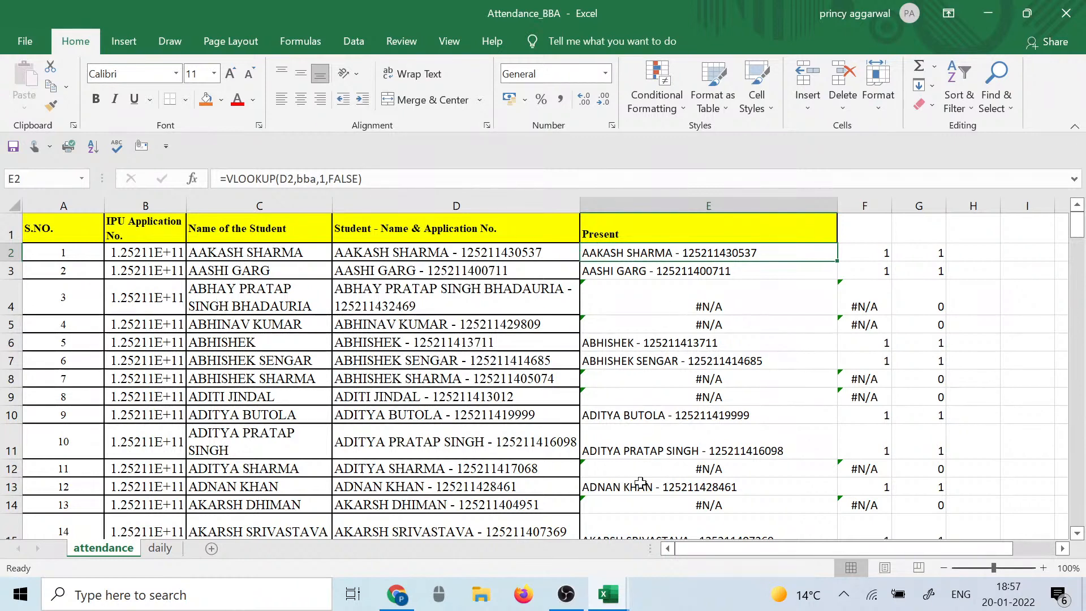
left_click(611, 594)
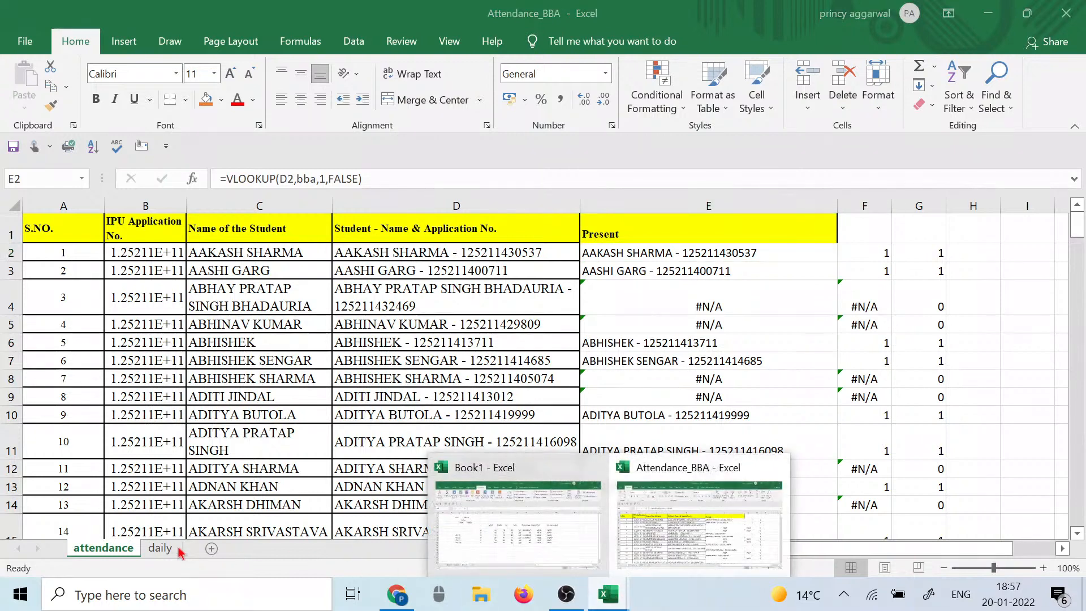
left_click(699, 523)
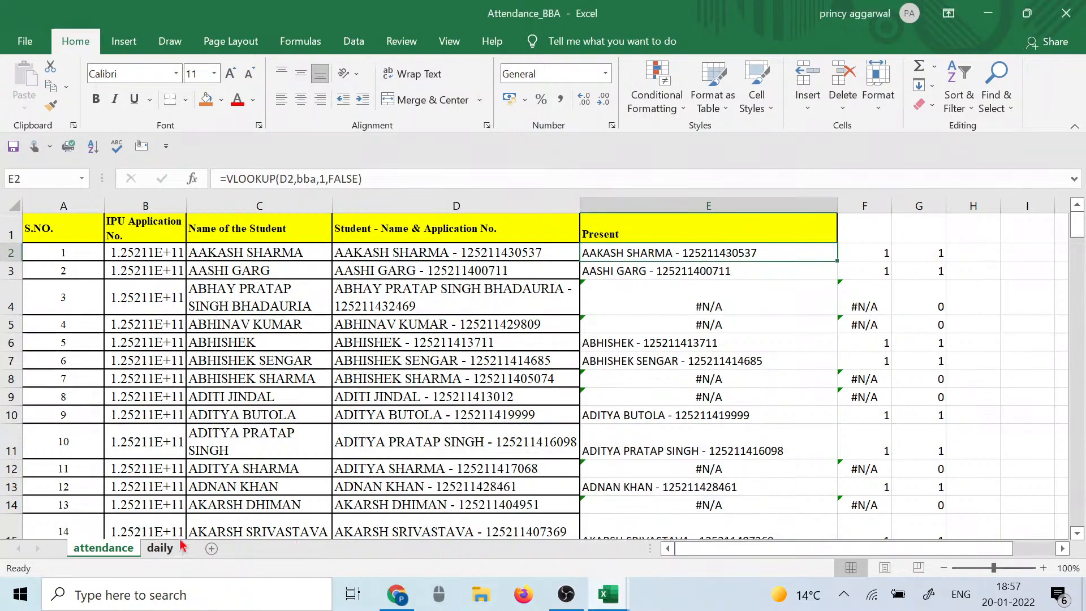
Step: Examine the VLOOKUP formulas and results in the sample column I5:I13 on the daily sheet
left_click(161, 548)
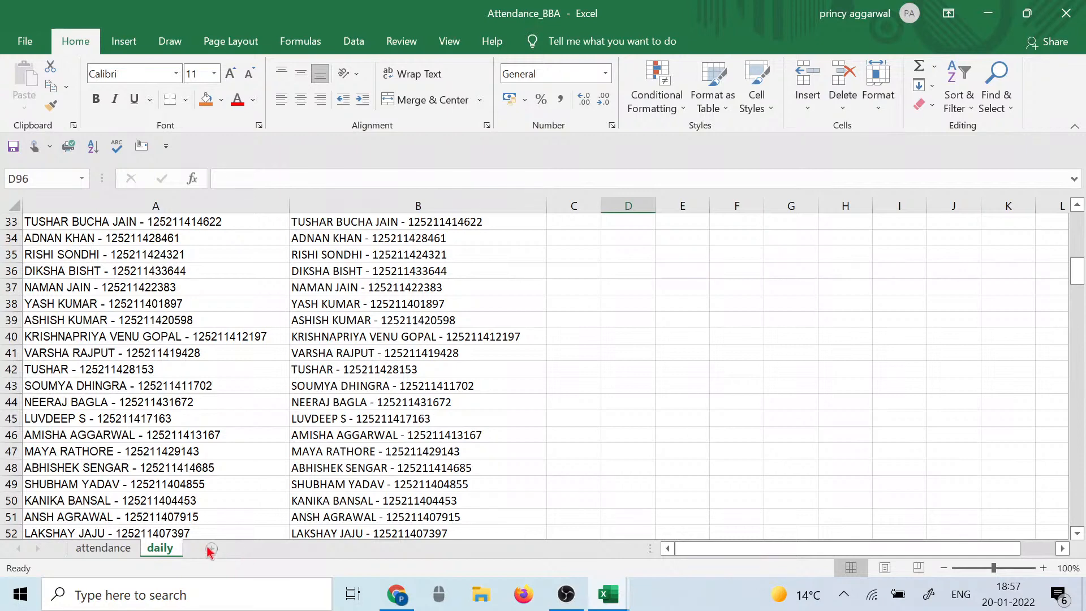
scroll(741, 451, "up", 11)
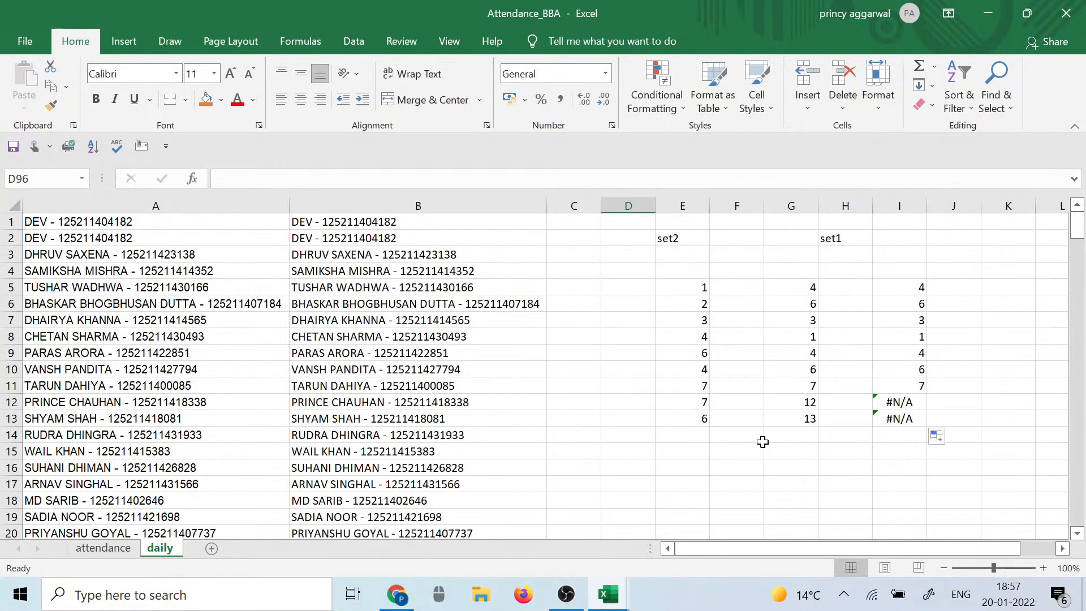
left_click(898, 293)
left_click(910, 306)
left_click(910, 322)
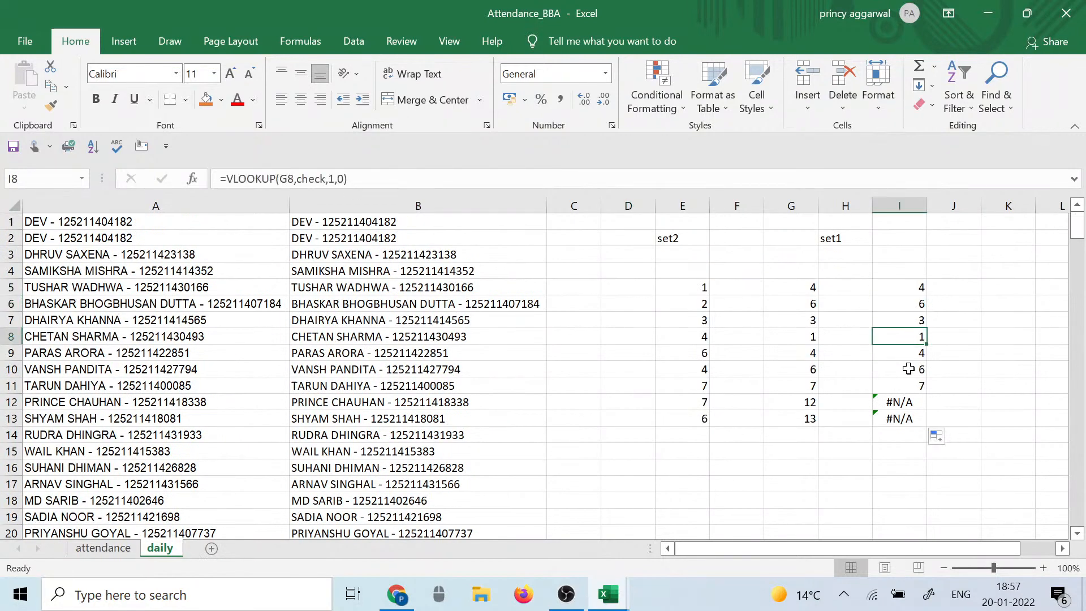
left_click(908, 369)
left_click(909, 385)
left_click(910, 402)
left_click(911, 417)
left_click(909, 320)
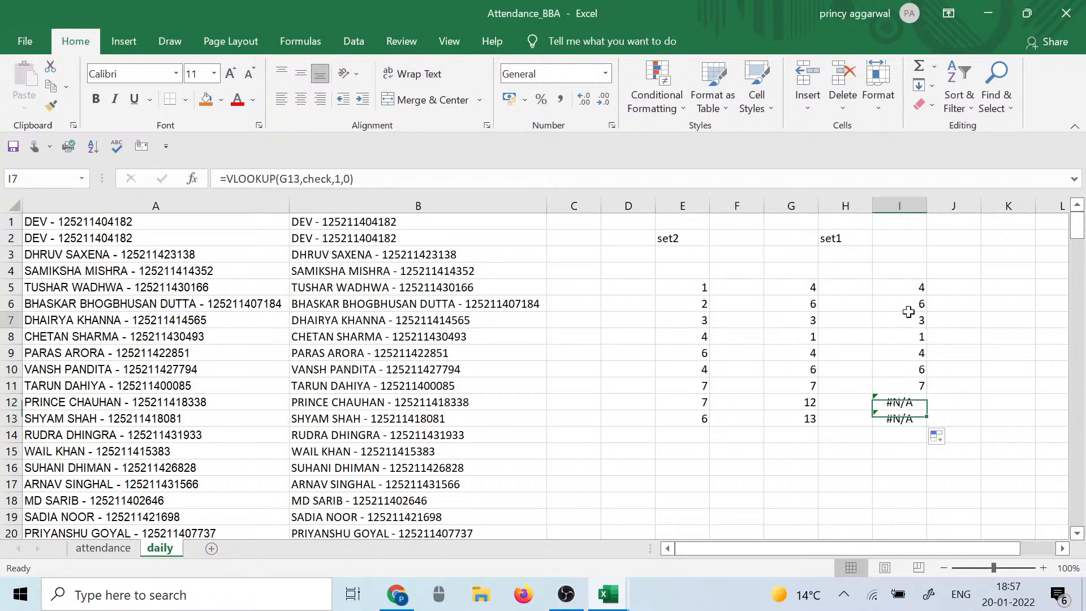
left_click(913, 355)
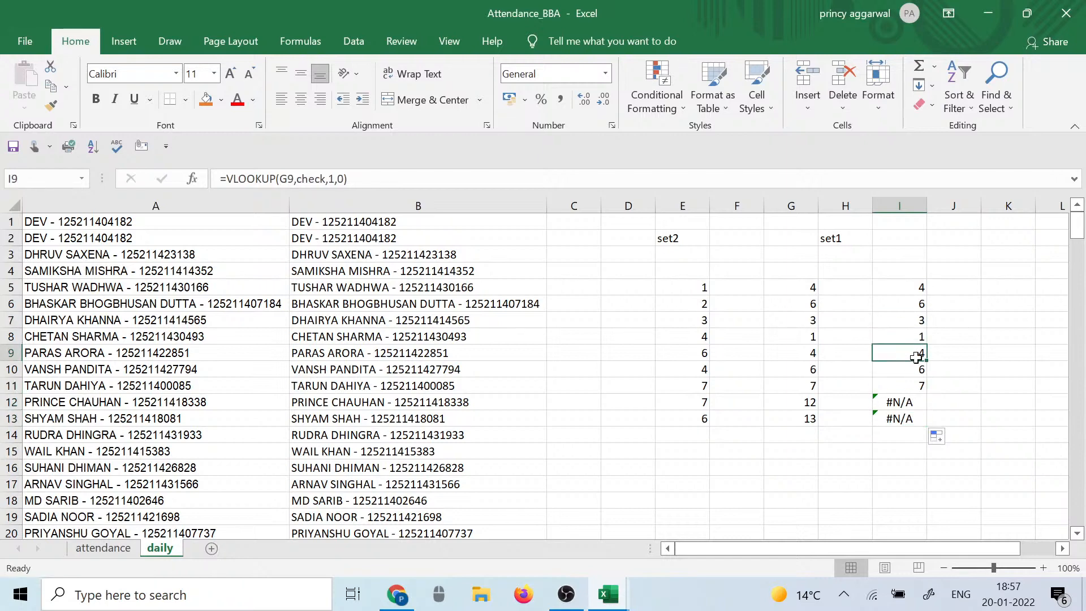
Step: Compare the student entries in column D of the attendance sheet with the Present lookups in E2 and E4
left_click(113, 549)
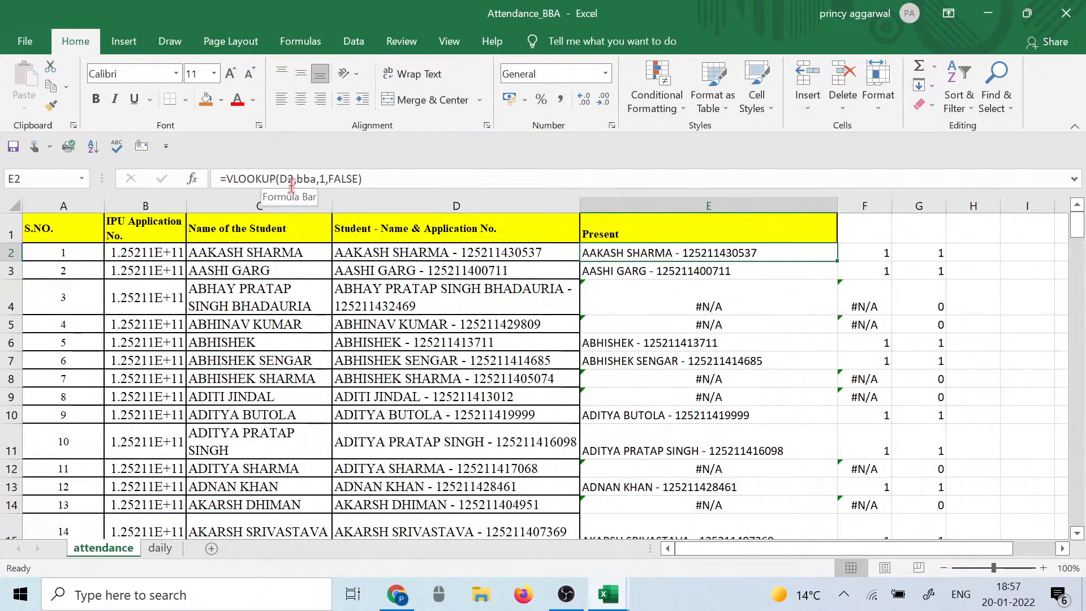
left_click(453, 256)
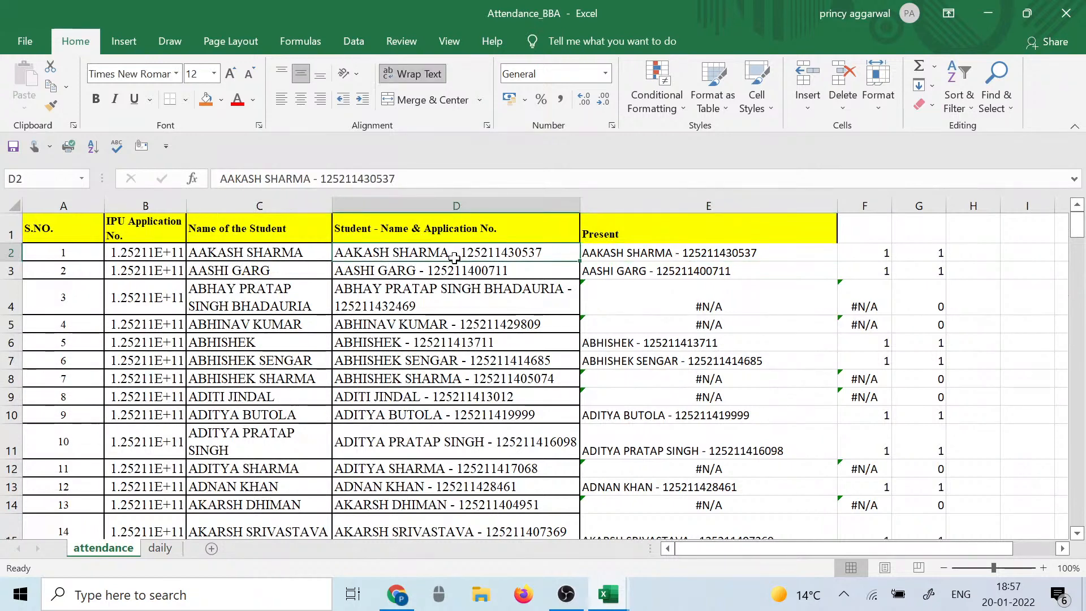
left_click(160, 548)
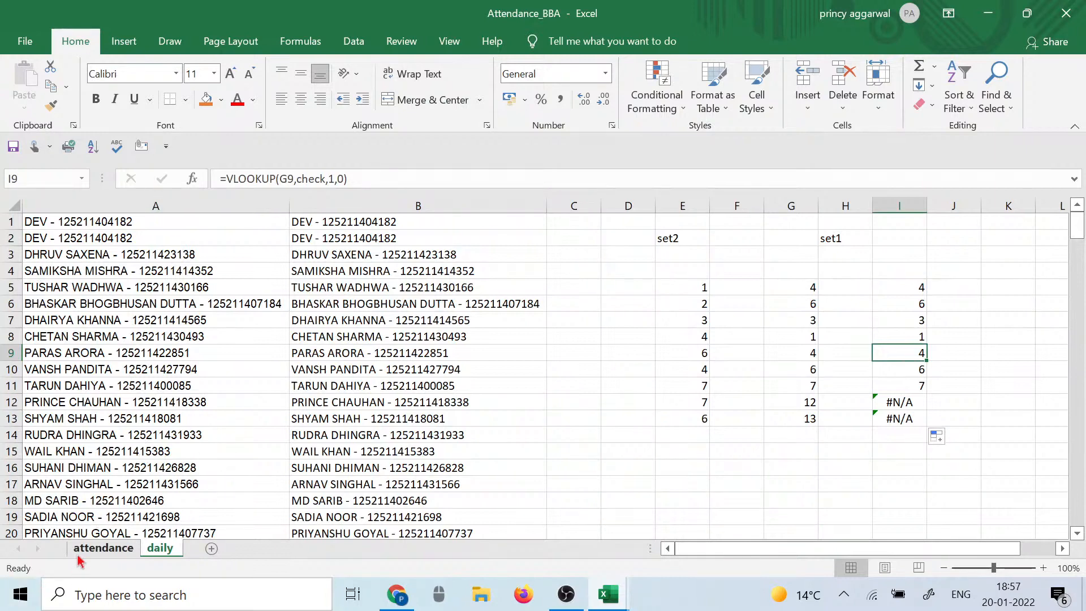
left_click(103, 548)
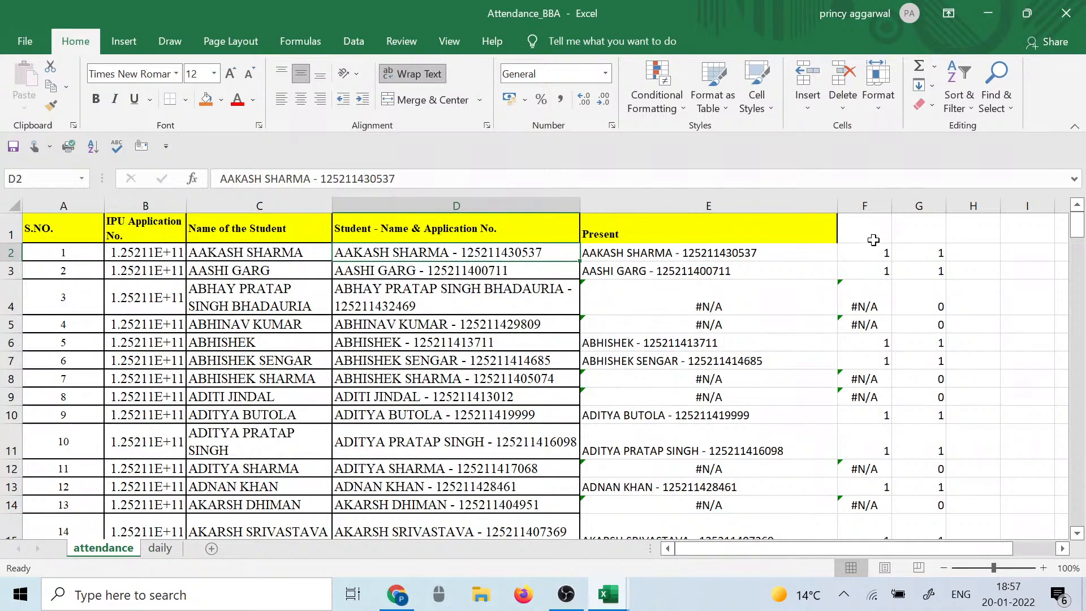
left_click(642, 254)
left_click(532, 257)
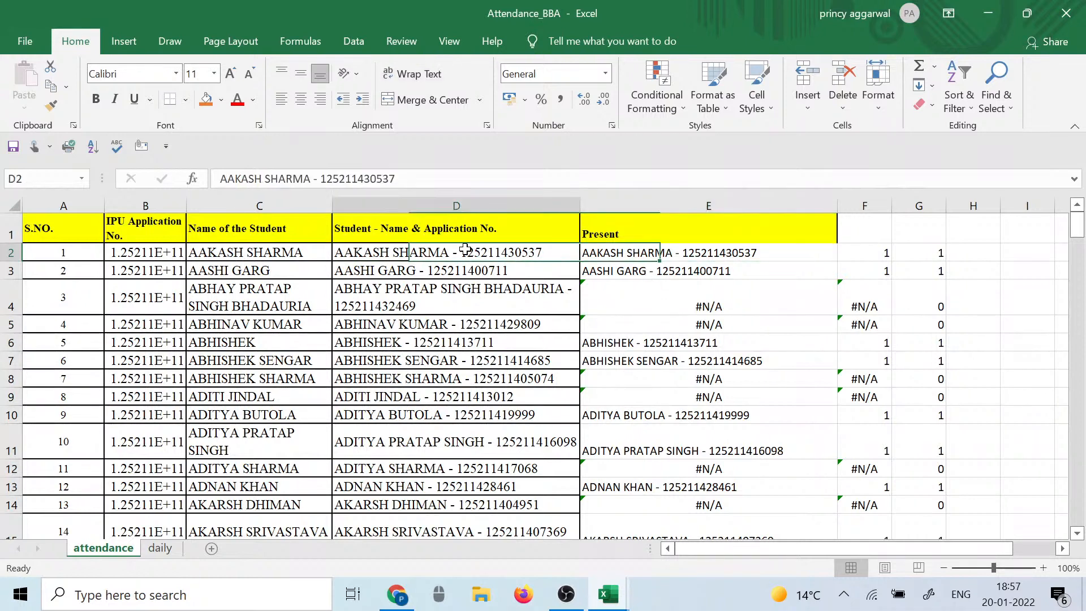
left_click(656, 252)
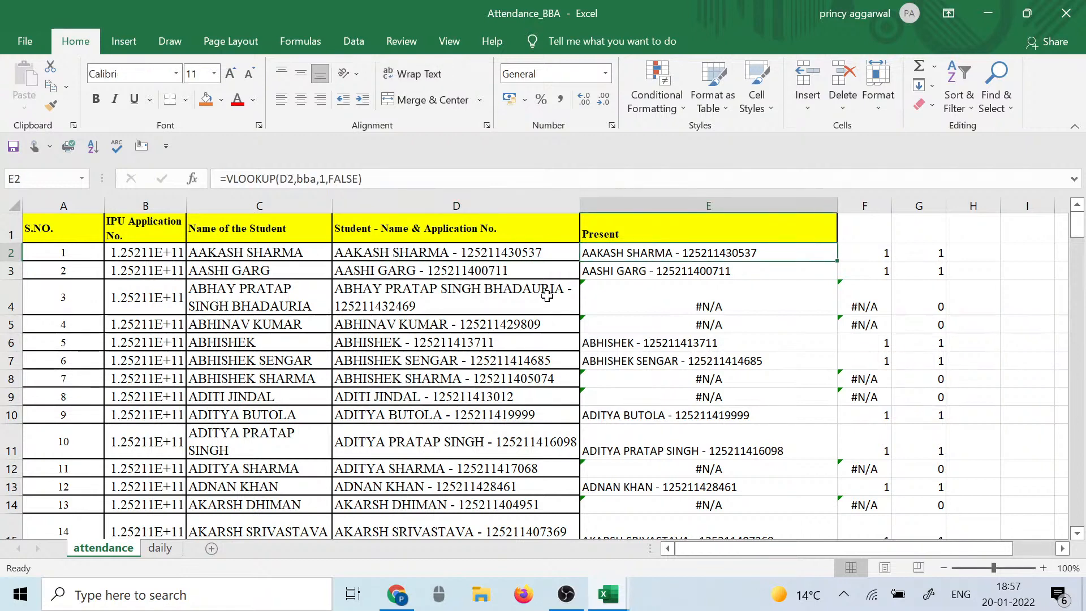
left_click(637, 293)
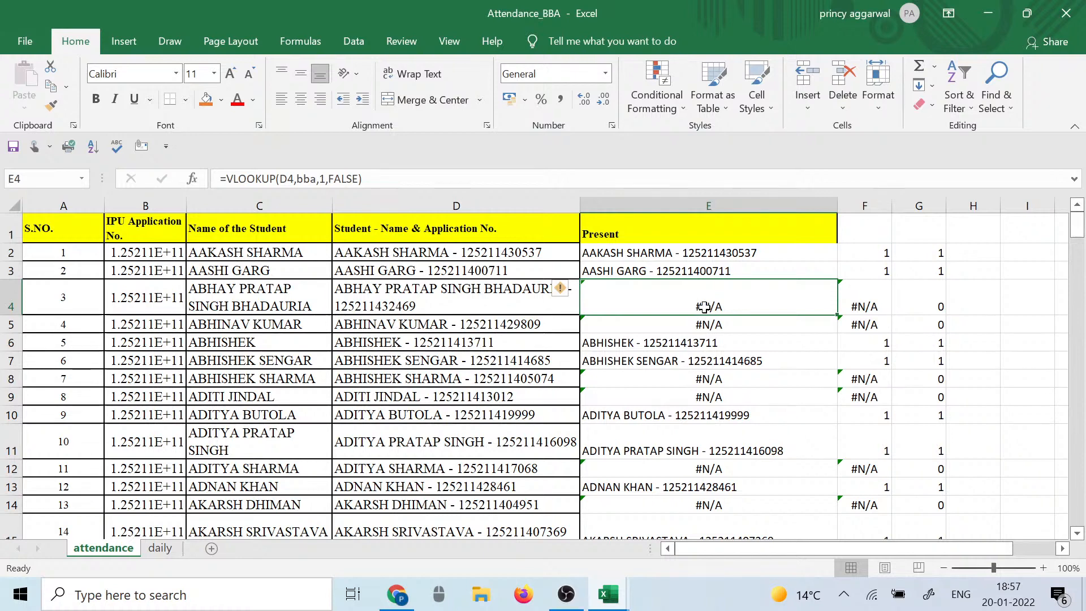
left_click(699, 246)
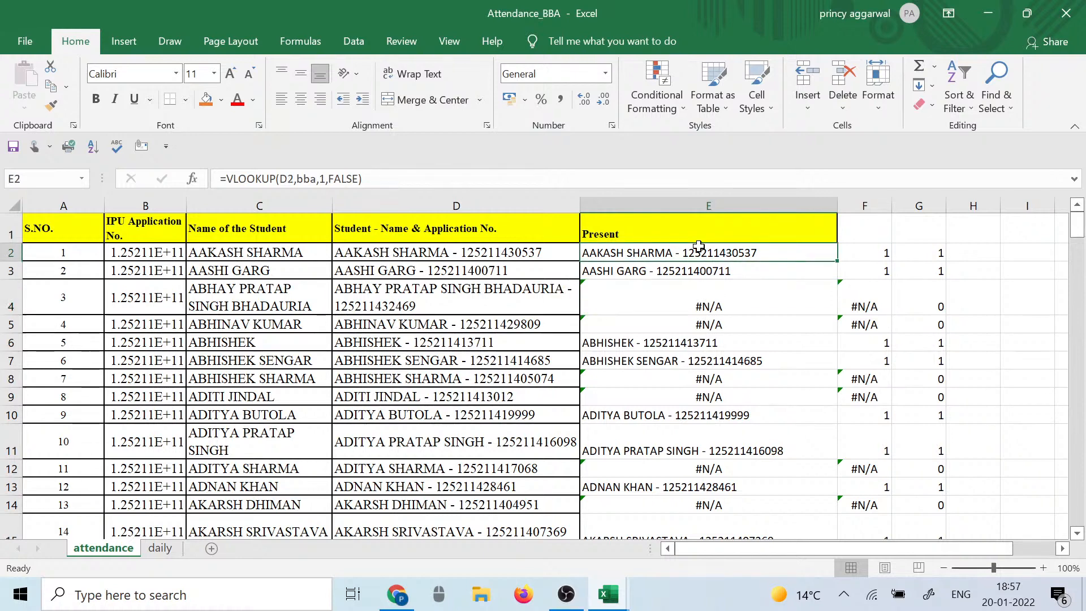
left_click(727, 306)
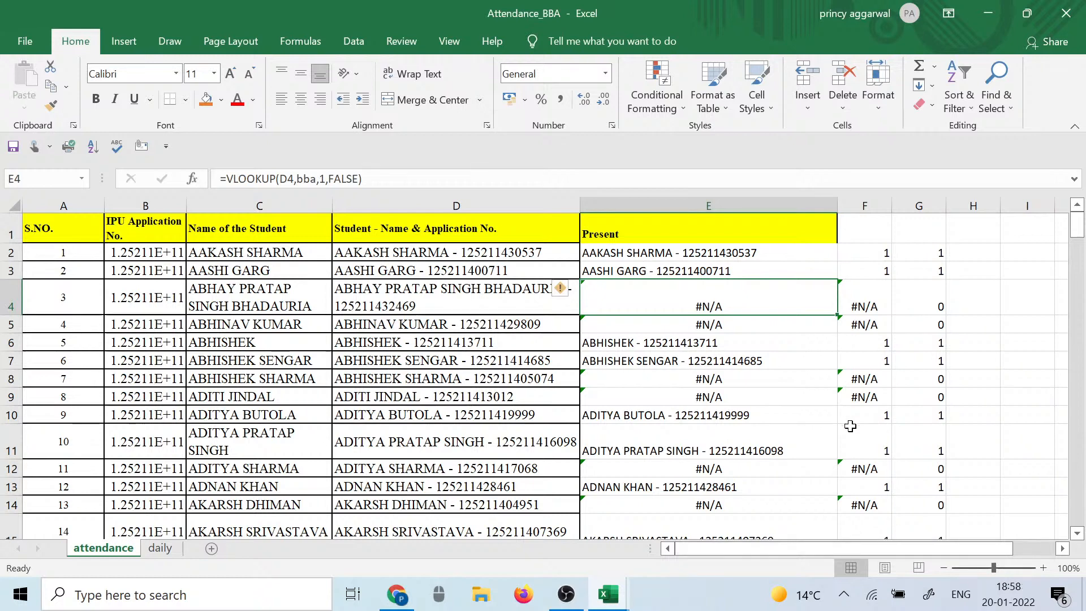
Step: Inspect the IF formula in F2 and the D2 and E2 cells it compares
left_click(853, 257)
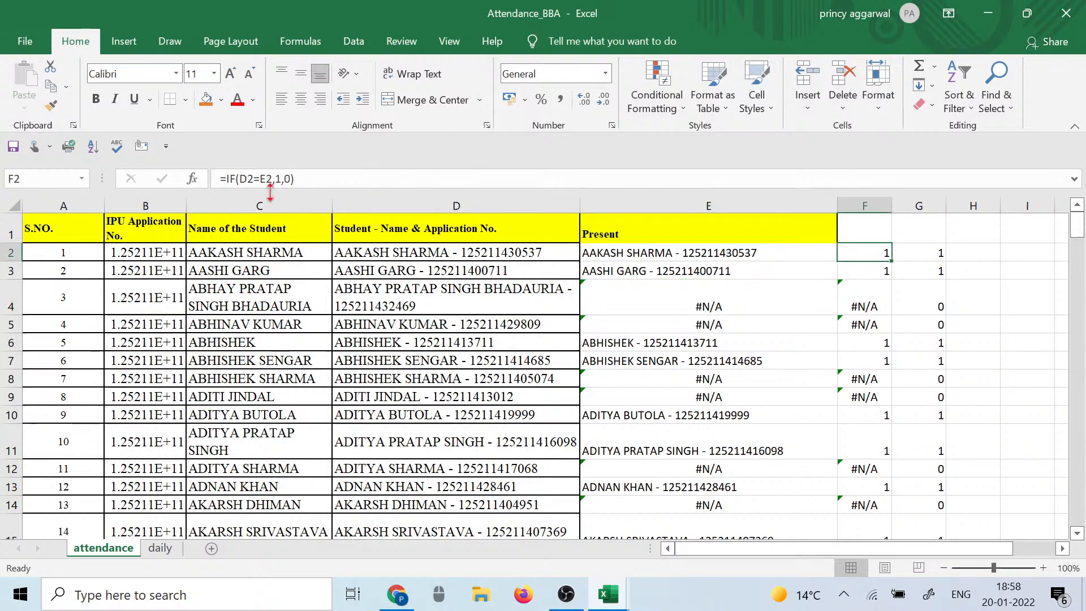
left_click(420, 252)
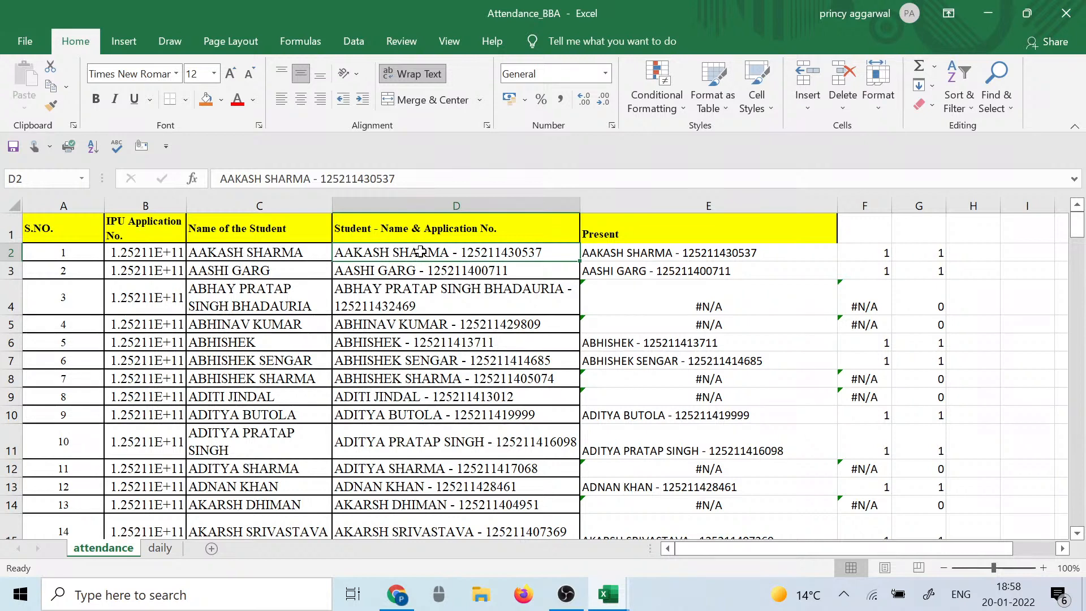
left_click(590, 259)
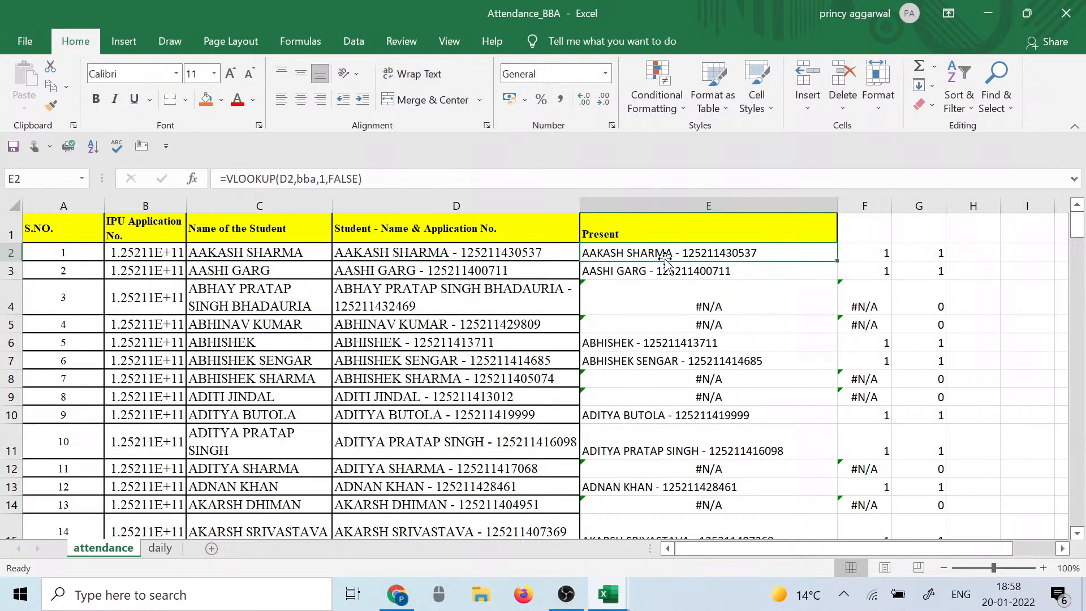
Step: Review row 2 from the student entry in D2 through the lookup in E2 to the IF formula in F2
left_click(560, 257)
left_click(595, 257)
left_click(865, 259)
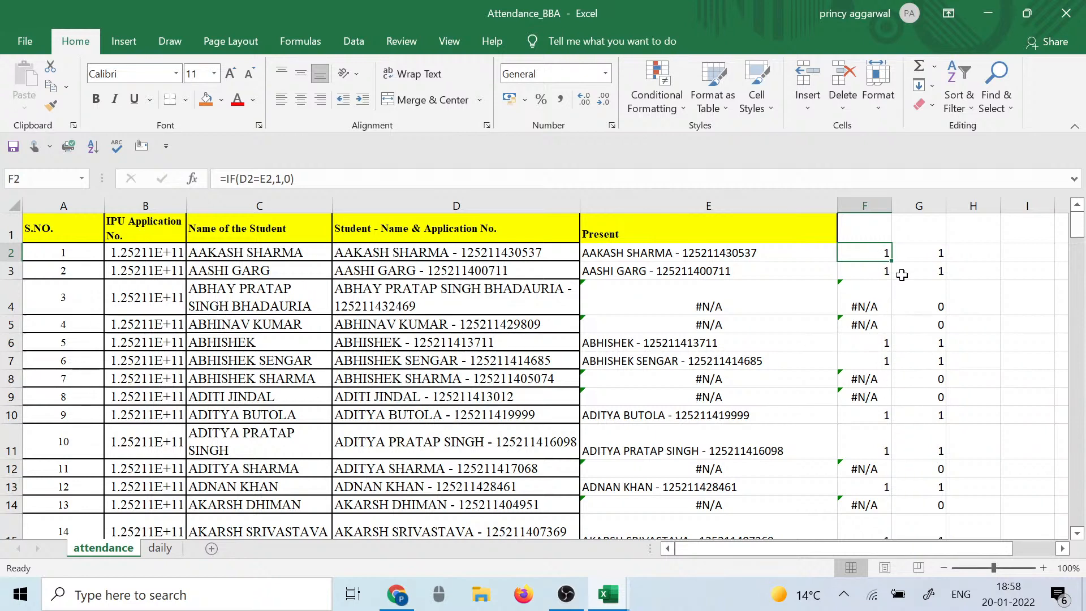
Step: Inspect the IFNA formula in G2 and the F2 cell it refers to, keeping the formula as =IFNA(F2,0)
left_click(933, 253)
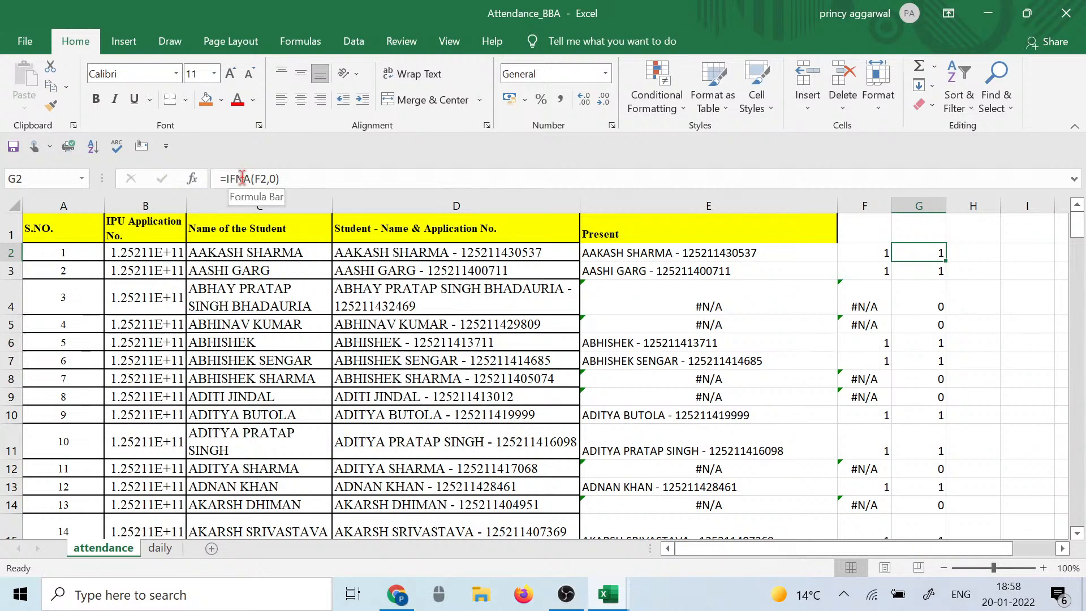
left_click(860, 255)
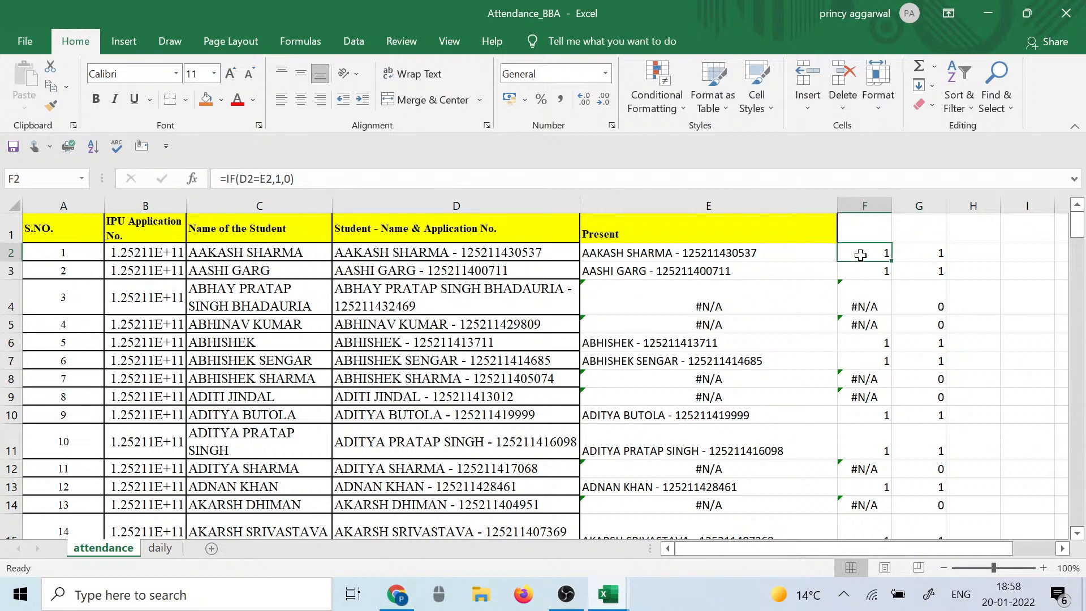
left_click(922, 253)
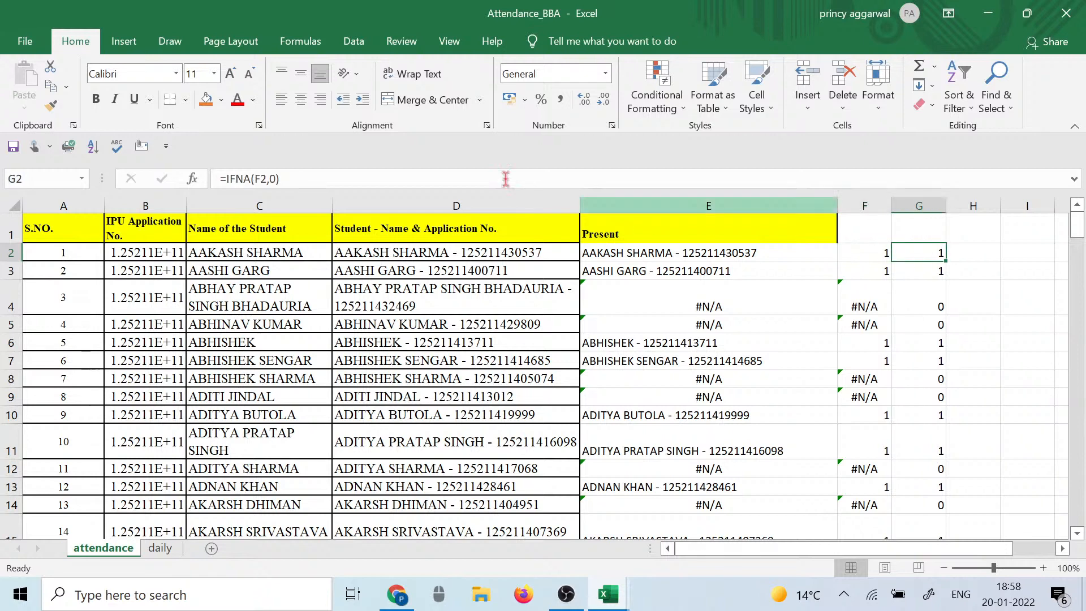
double_click(259, 178)
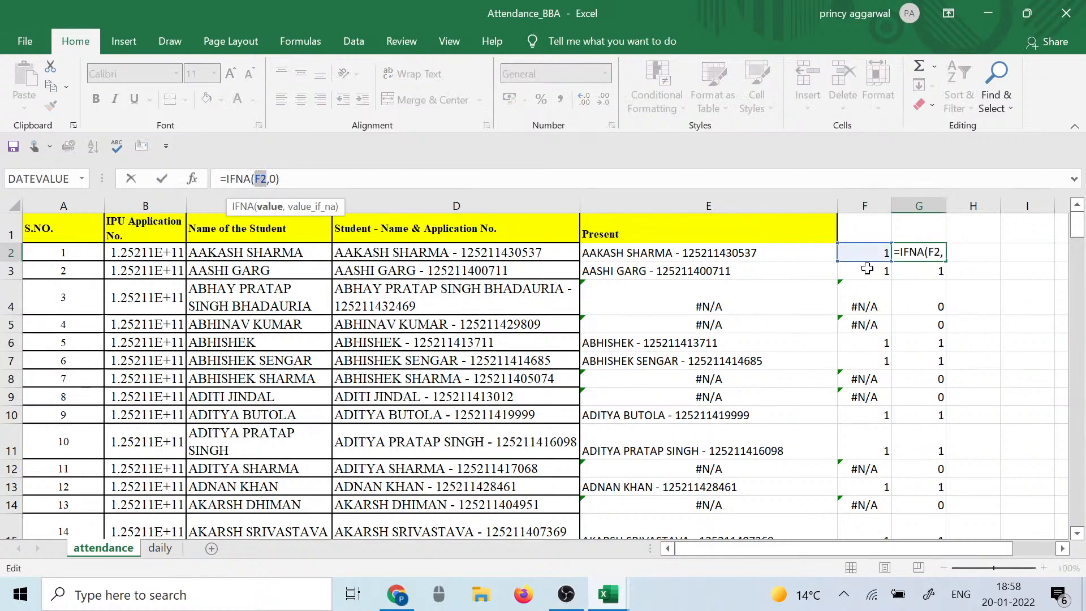
left_click(856, 253)
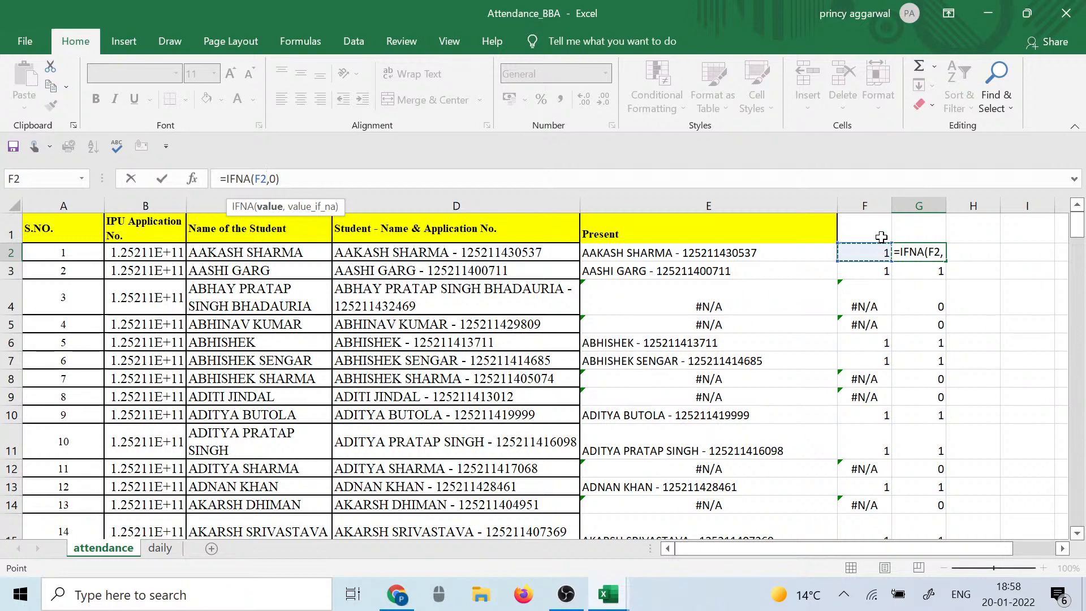
key("ctrl+Return")
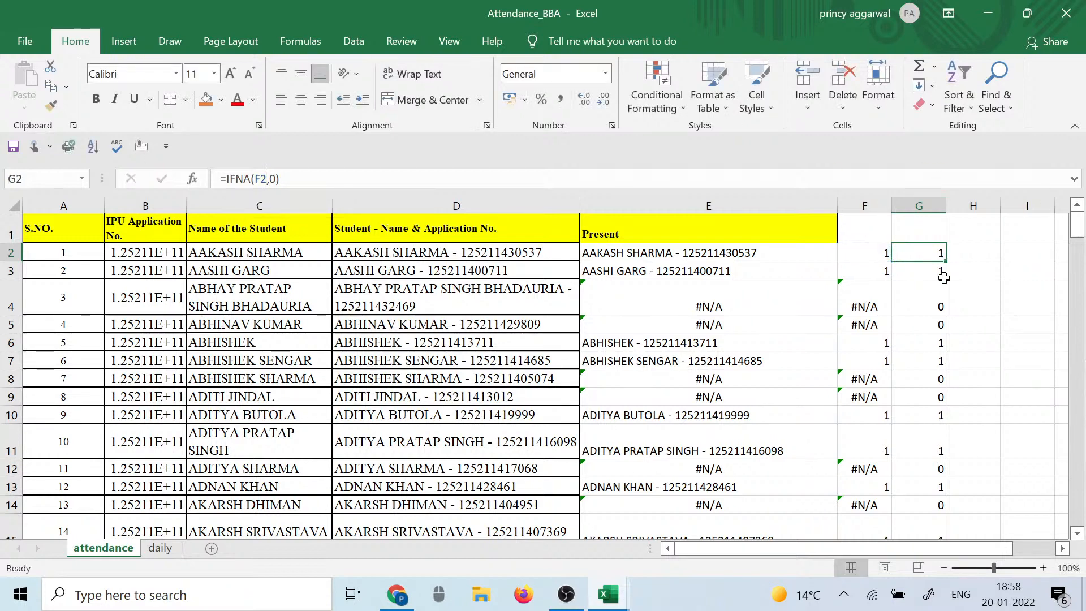
Step: Compare the IFNA cells G2 and G4 with the IF formula in F3
left_click(939, 309)
left_click(883, 265)
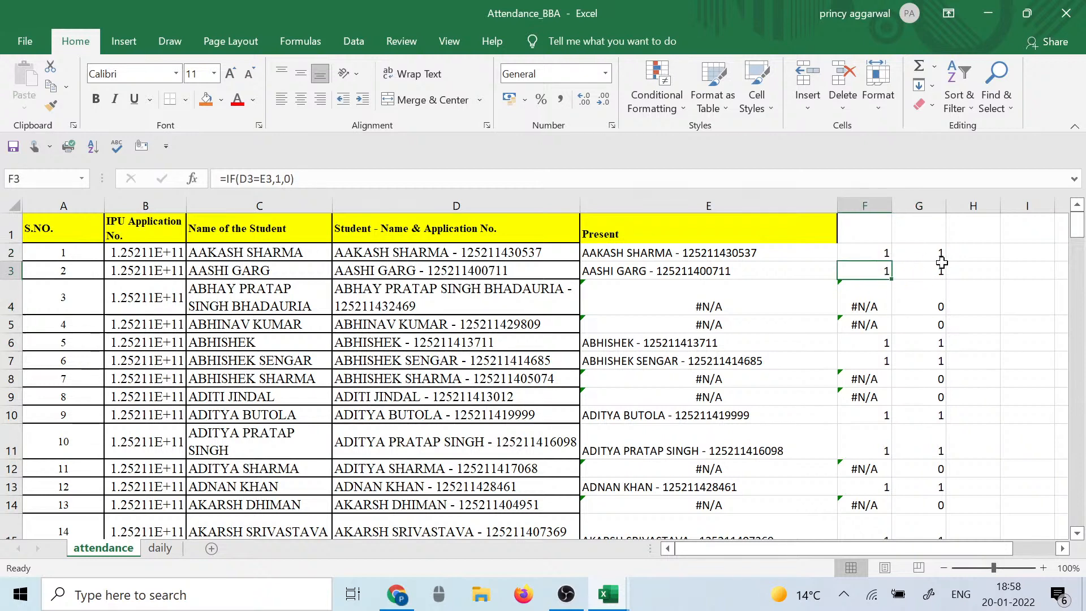
left_click(913, 256)
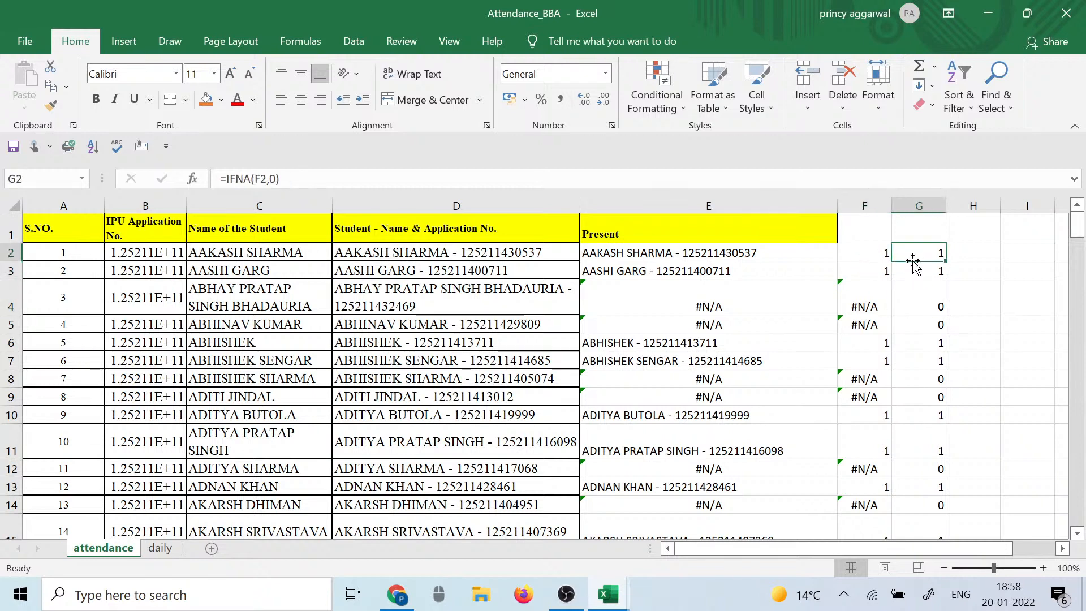
left_click(881, 270)
left_click(912, 254)
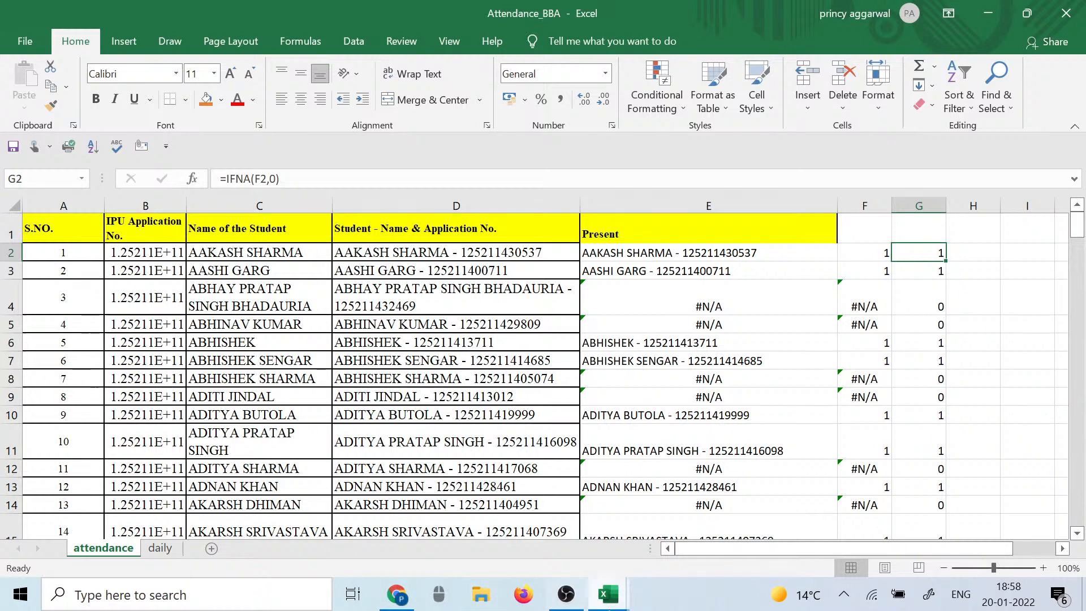
Step: Switch to the Book1 workbook and inspect the Strong Subject formula in M9 and the Math score in G9
left_click(608, 594)
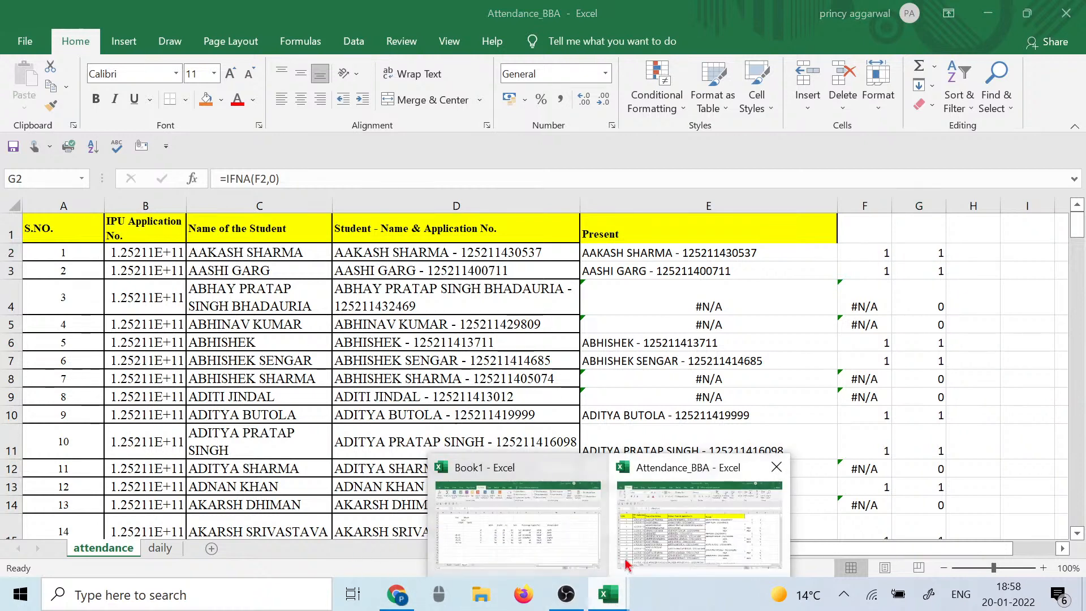
left_click(447, 543)
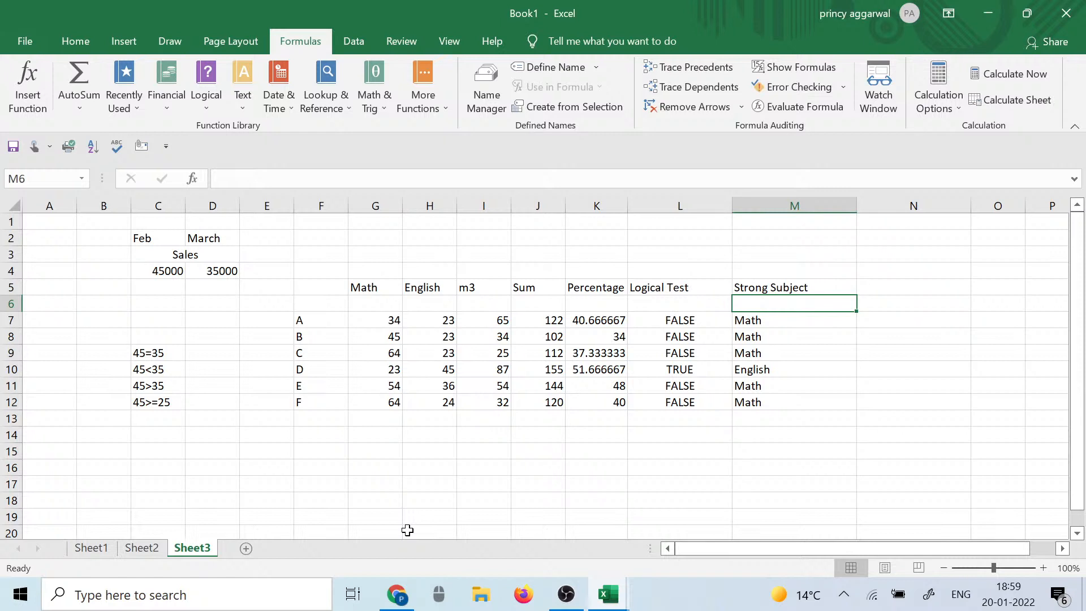
left_click(750, 350)
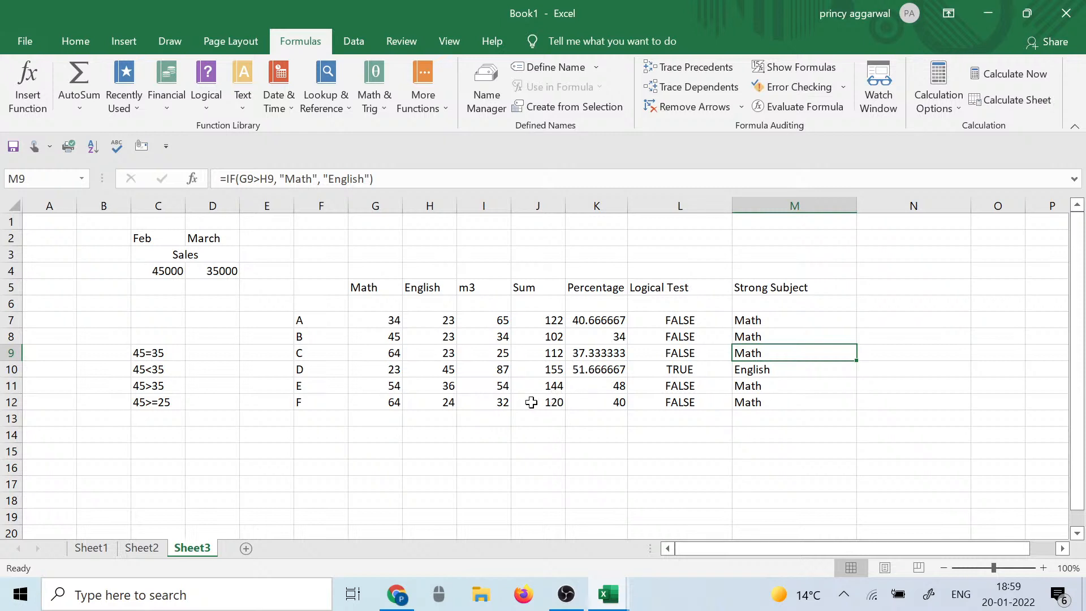
left_click(386, 305)
left_click(395, 350)
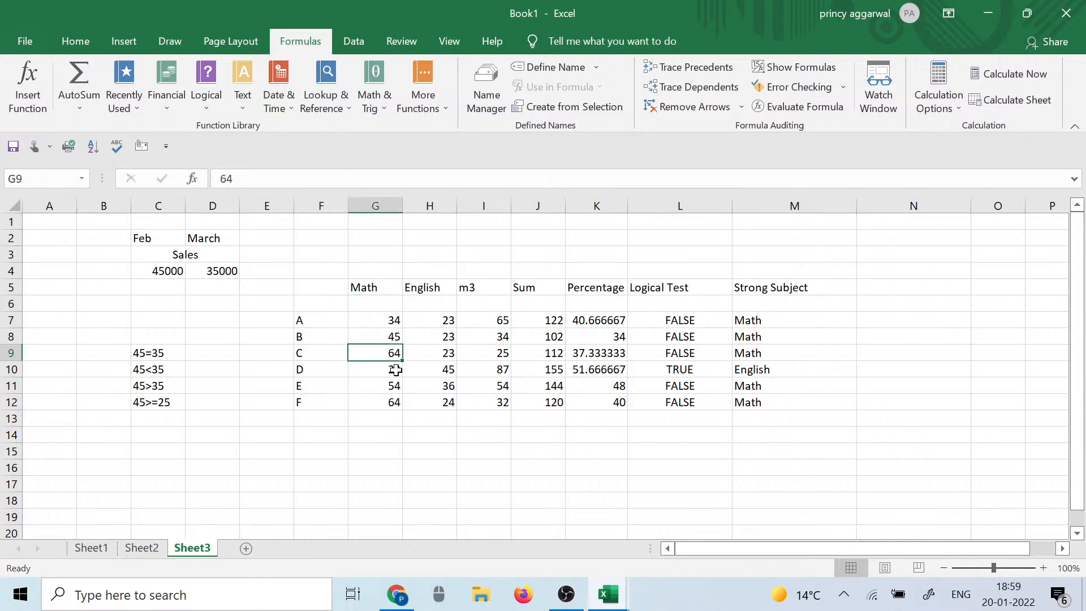
left_click(676, 273)
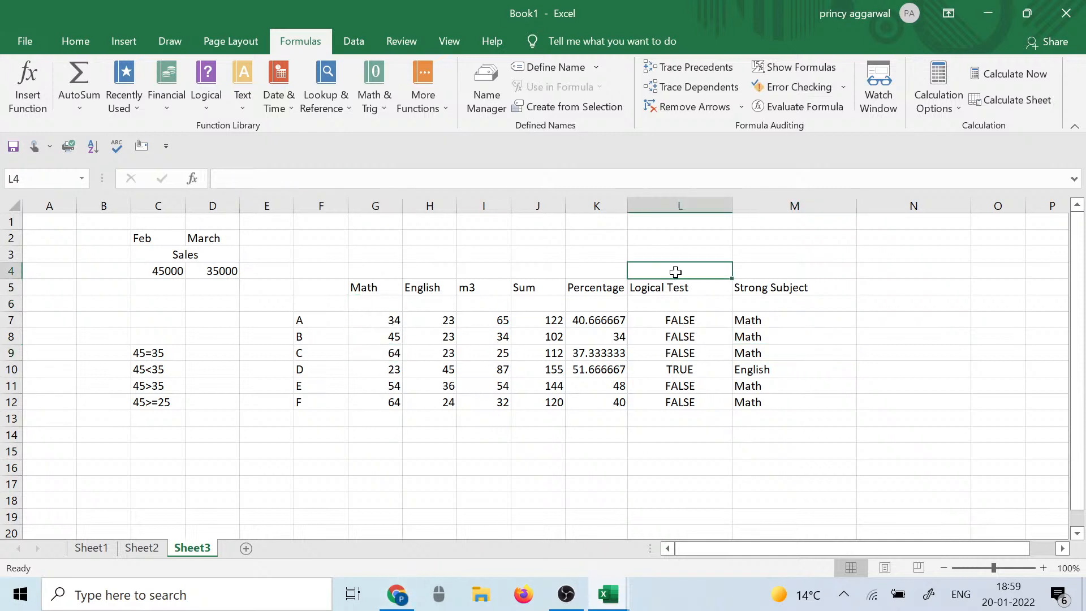
left_click(443, 269)
left_click(355, 40)
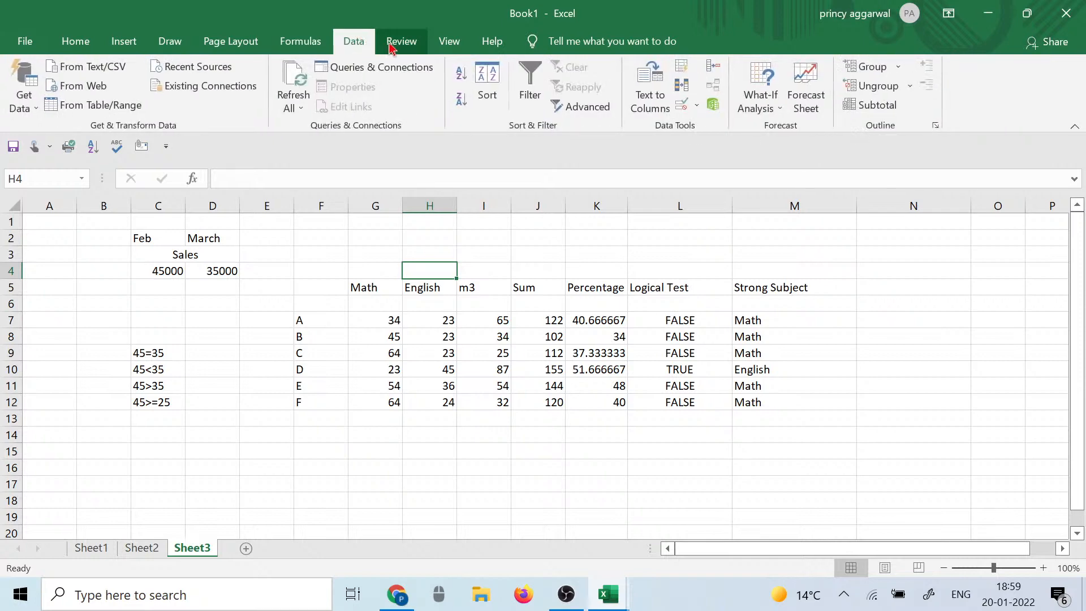
left_click(408, 44)
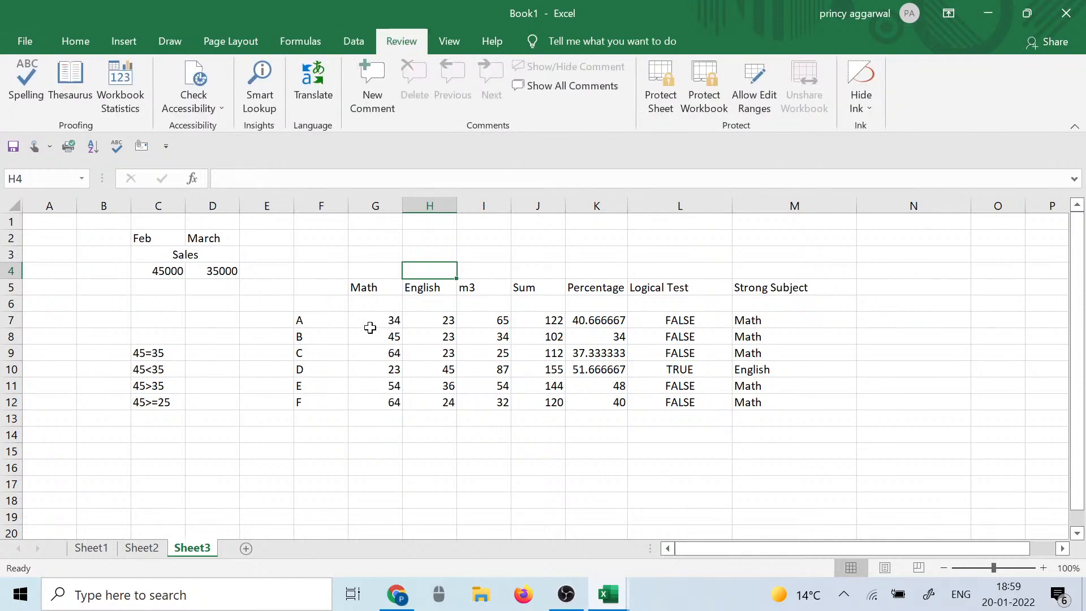
left_click(387, 380)
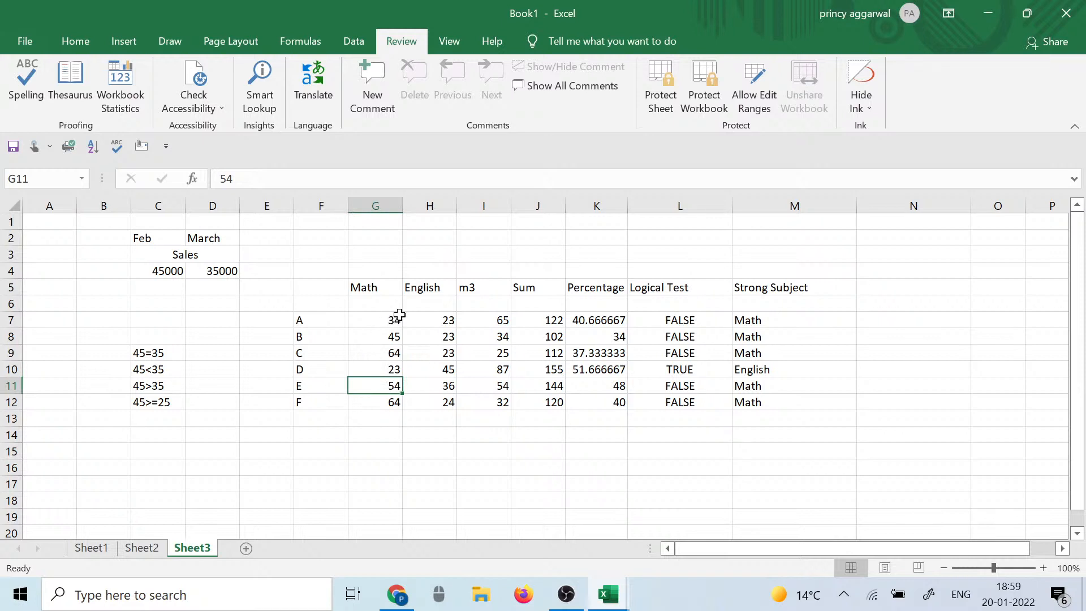
Step: Change the student labels in F8, F9, F11 and F12 to C, B, Z and H
left_click(318, 342)
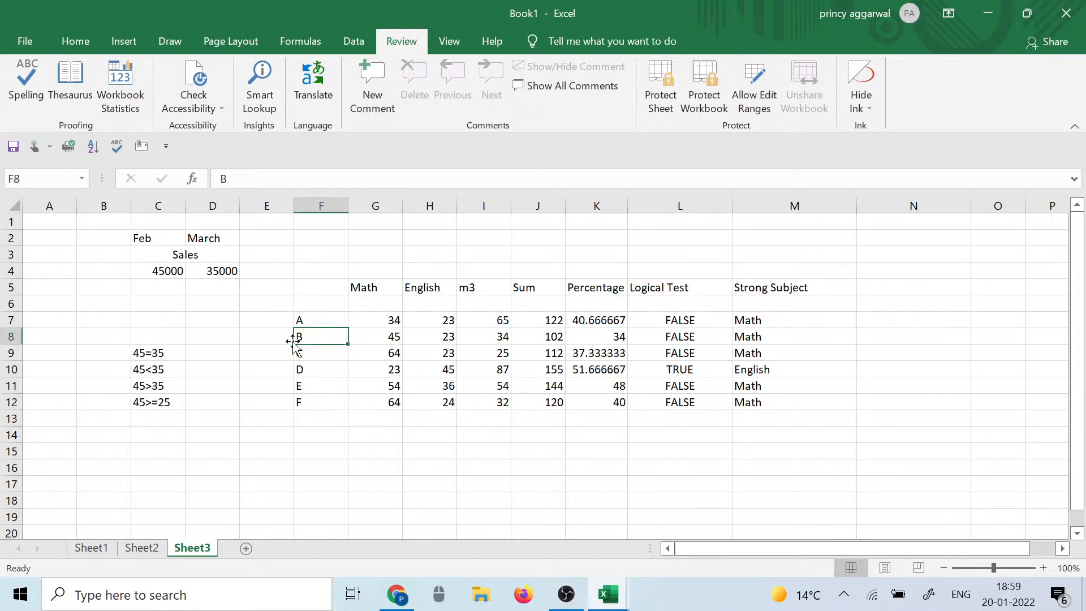
type("C")
key("Return")
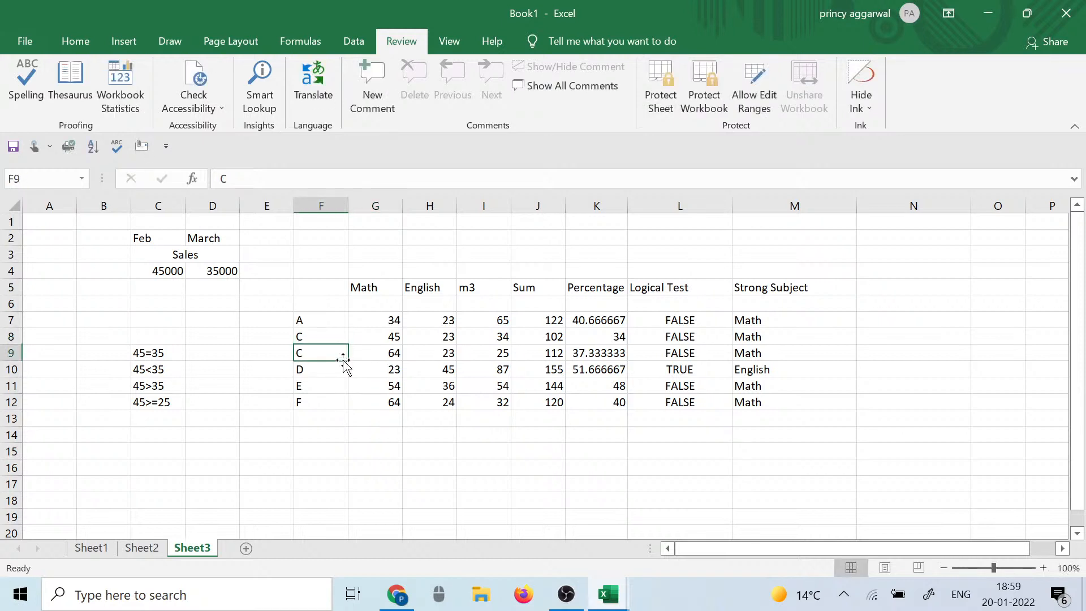
type("B")
left_click(339, 385)
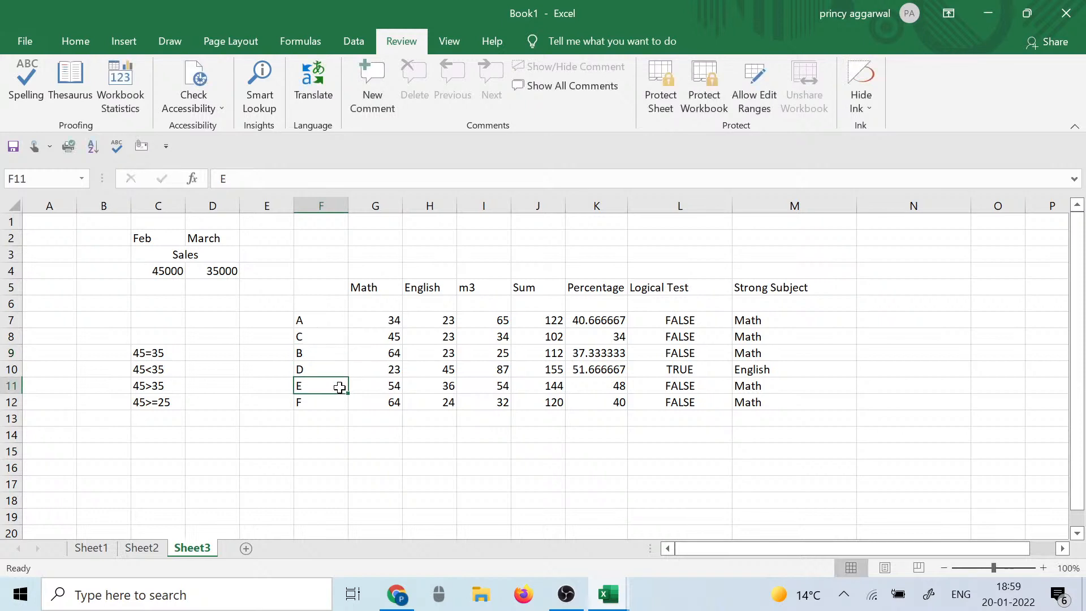
type("Z")
left_click(322, 403)
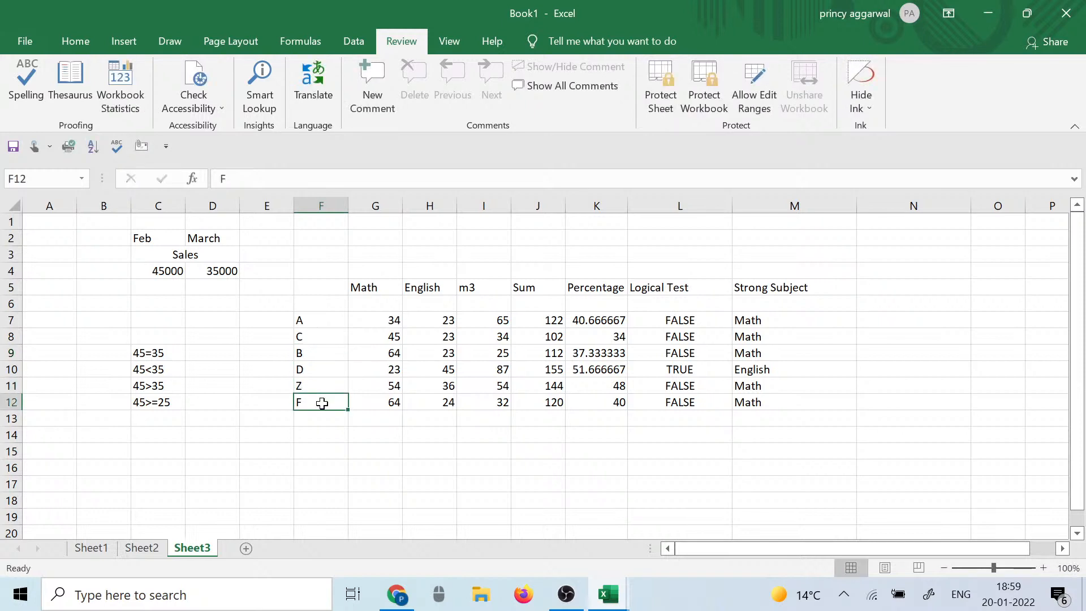
type("H")
left_click(354, 424)
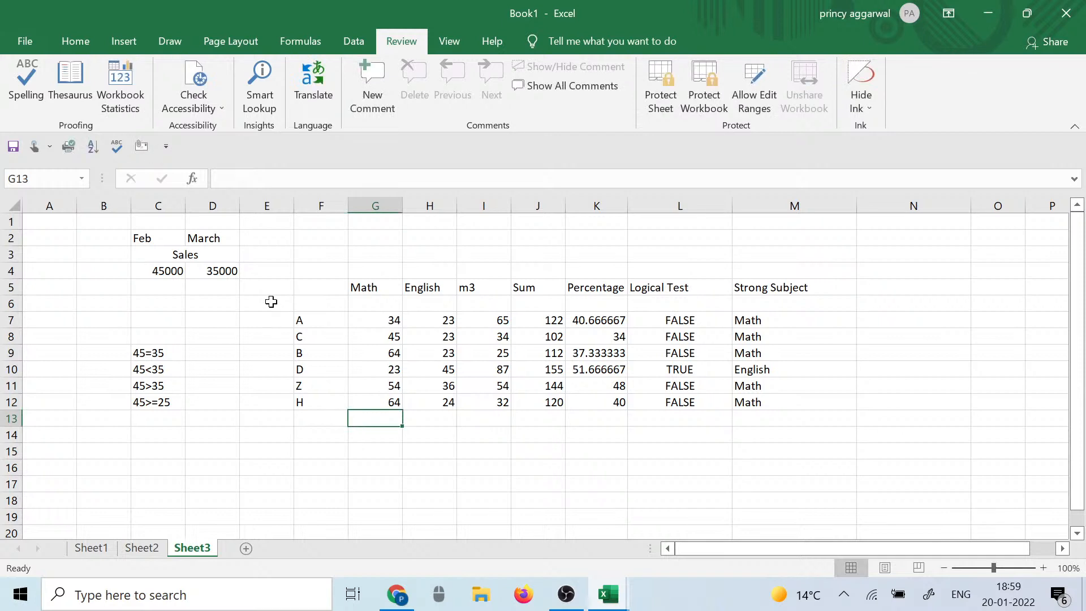
Step: Enter the header Student Name in F5 and fit column F to its width
left_click(313, 286)
type("Student")
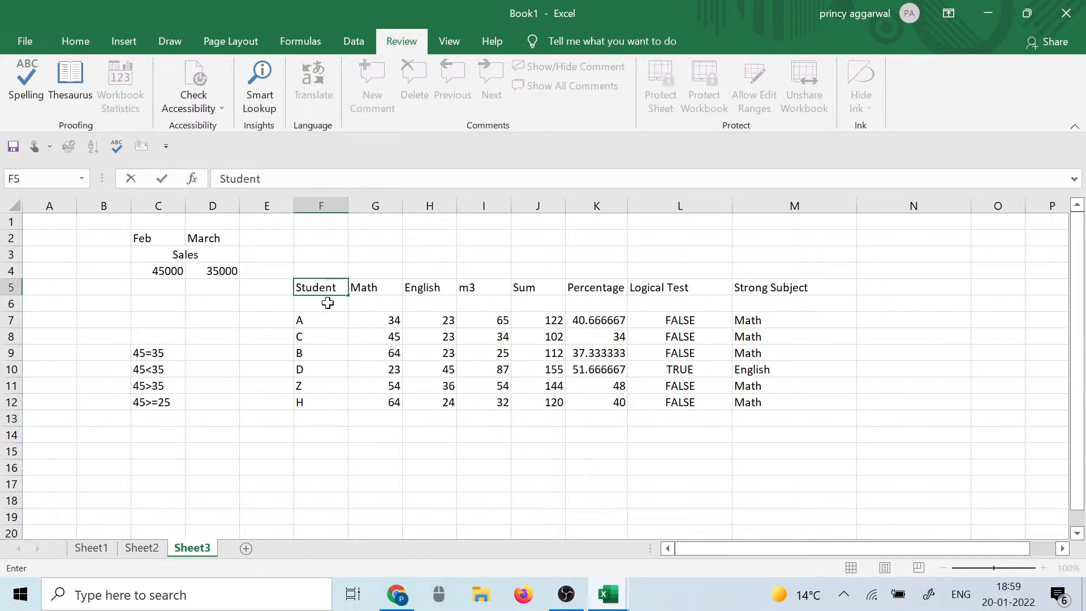
type(" Nam")
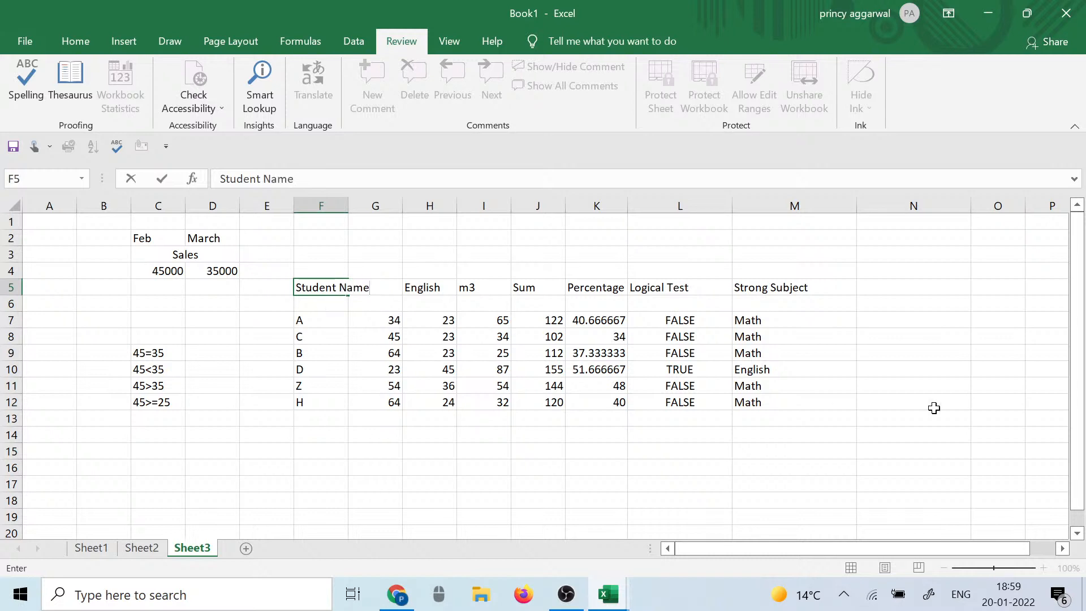
type("e")
left_click(349, 204)
double_click(347, 204)
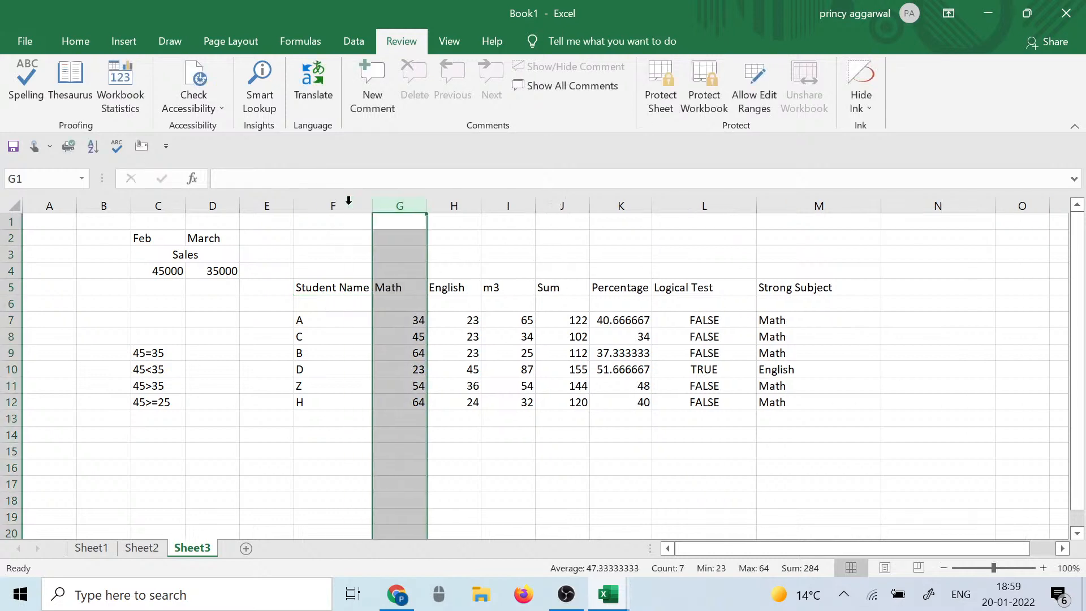
left_click(349, 201)
left_click(433, 351)
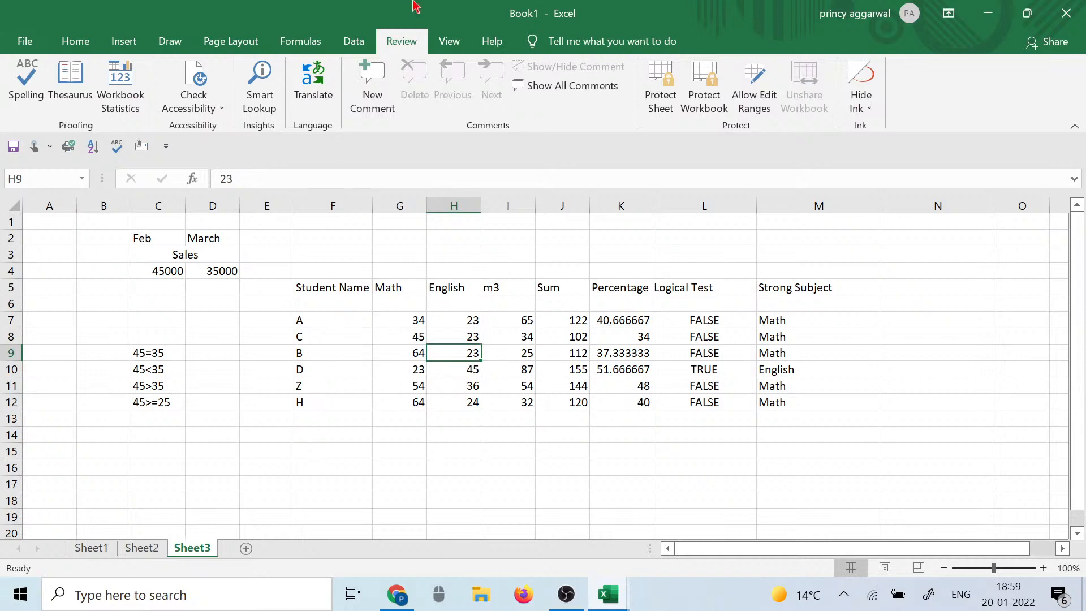
Step: Sort the student names in F7:F12 from A to Z, expanding the selection to include the adjacent marks data
left_click(88, 50)
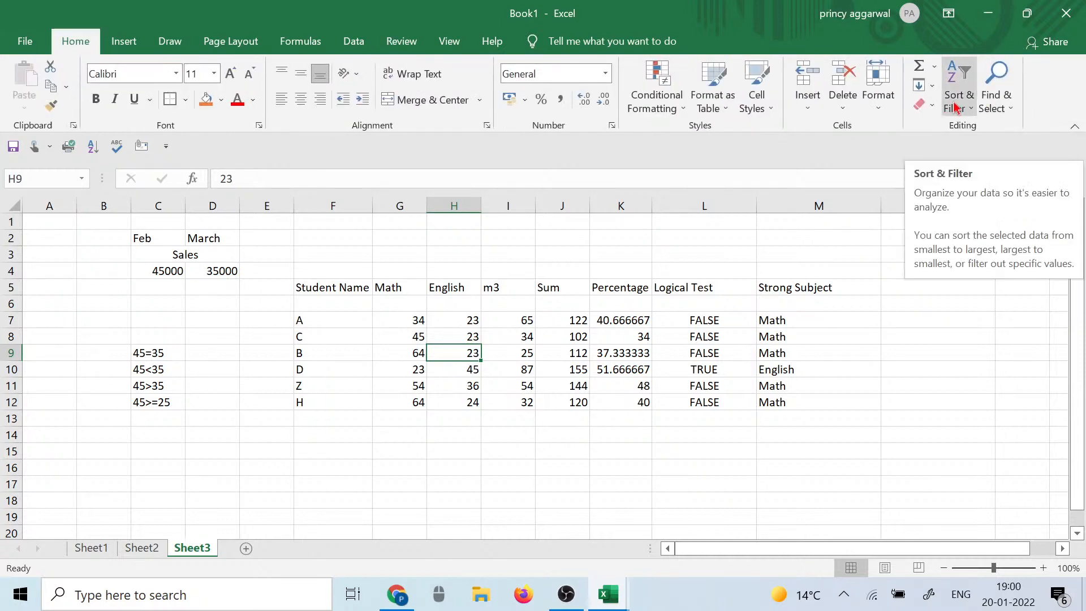
left_click(965, 85)
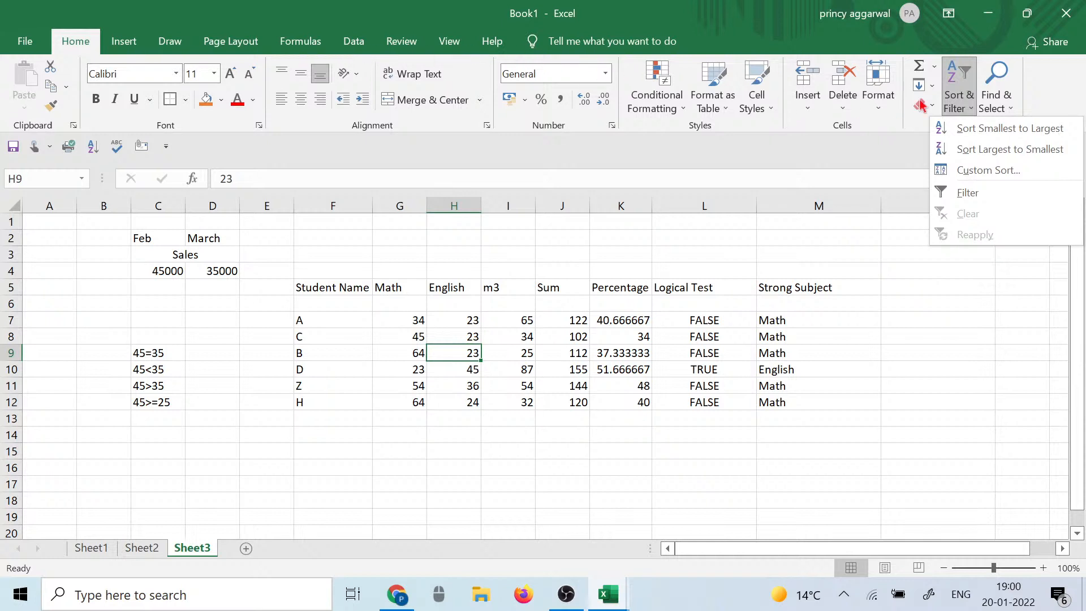
left_click(311, 319)
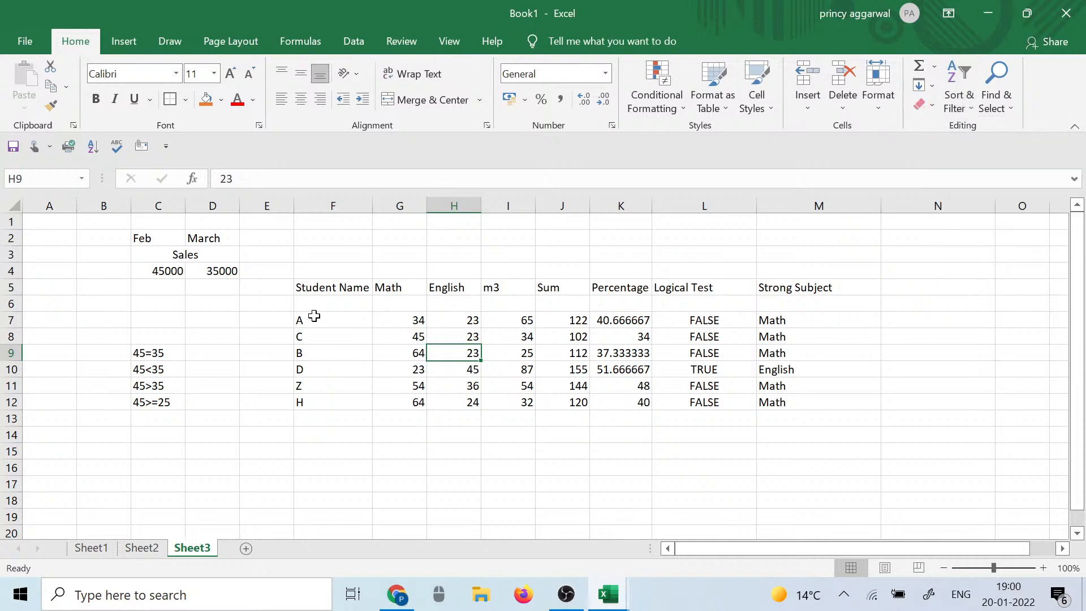
left_click_drag(312, 320, 318, 402)
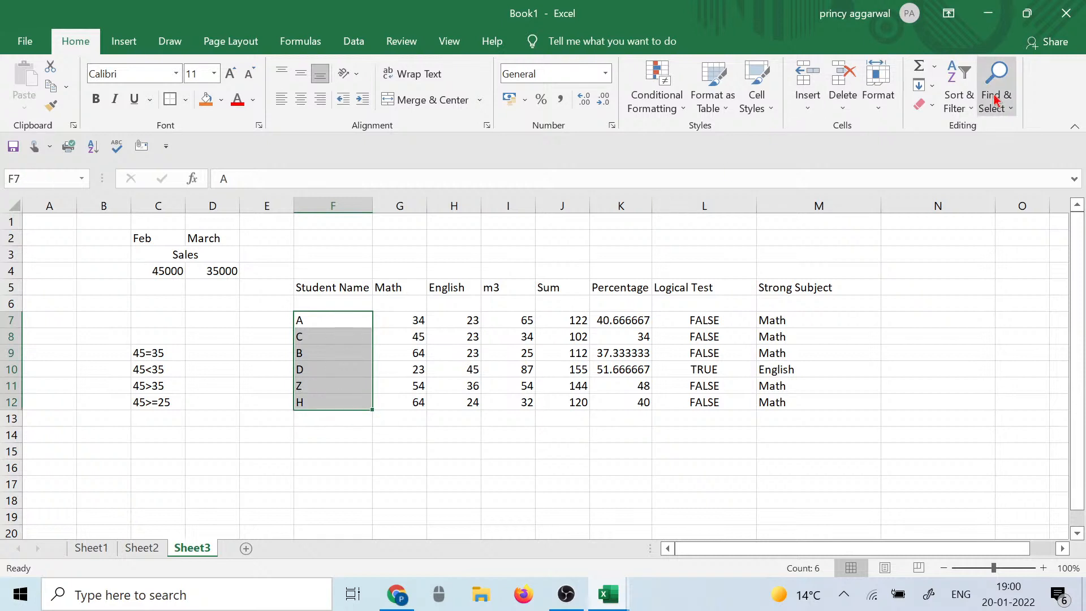
left_click(958, 85)
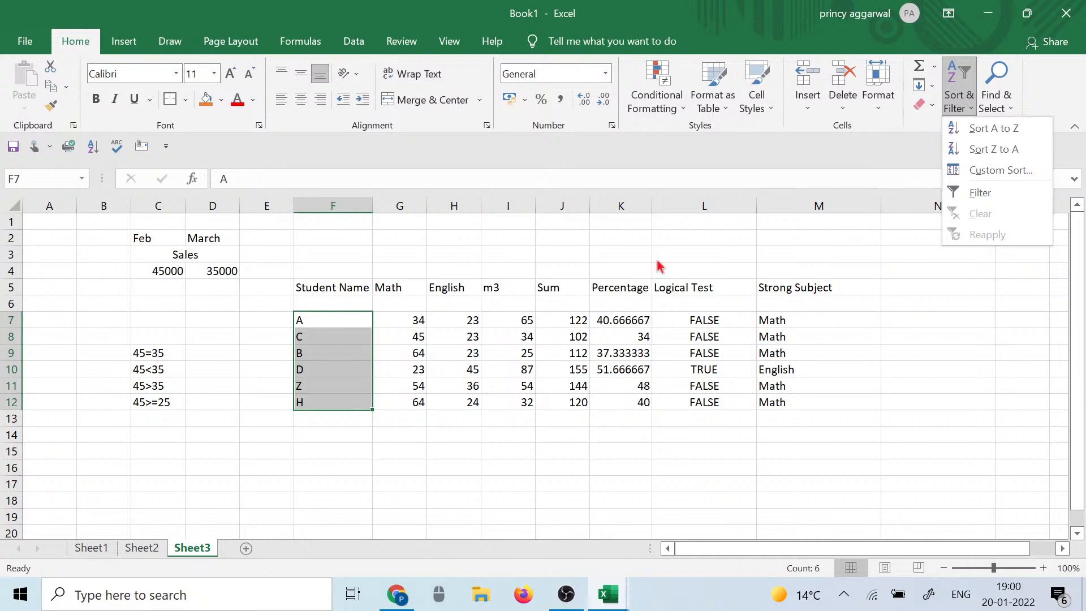
left_click(991, 137)
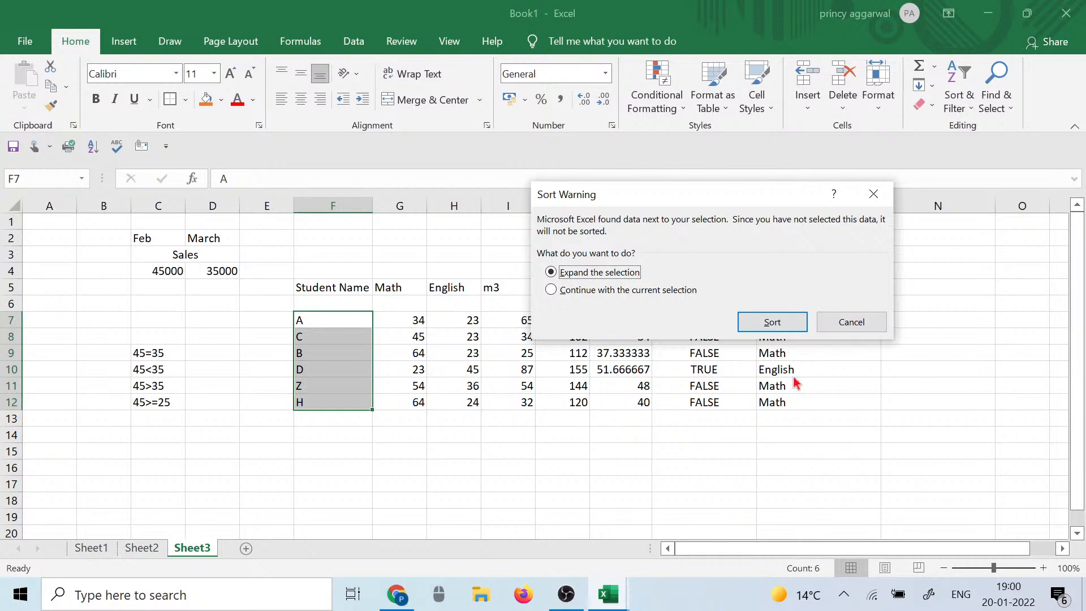
left_click(794, 331)
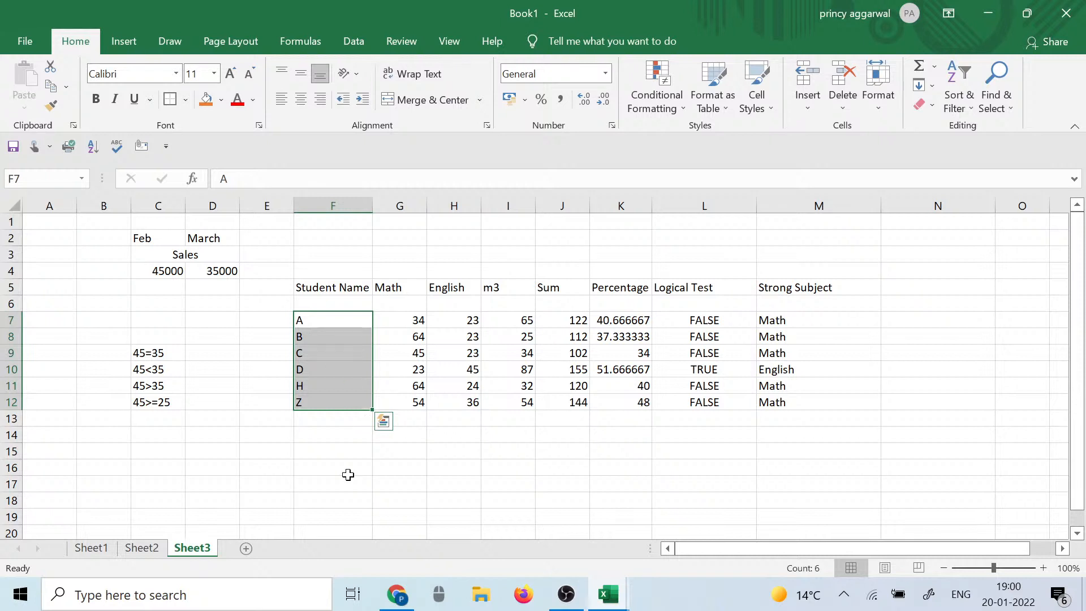
left_click(336, 499)
left_click_drag(310, 314, 311, 402)
left_click(346, 455)
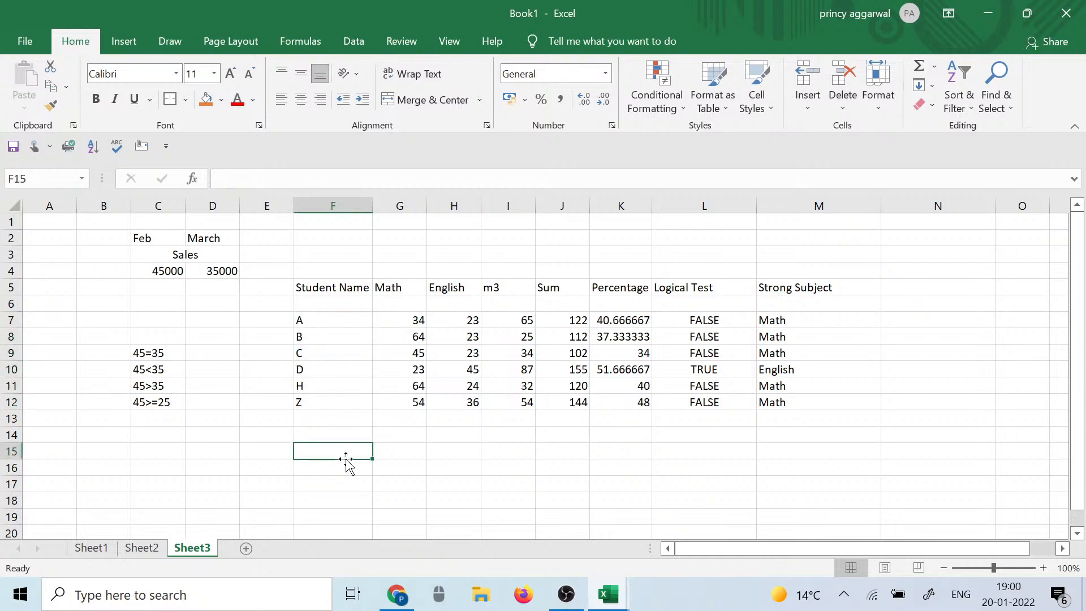
Step: Sort the student names in F7:F12 from Z to A, expanding the selection to include the adjacent marks
left_click_drag(357, 322, 354, 403)
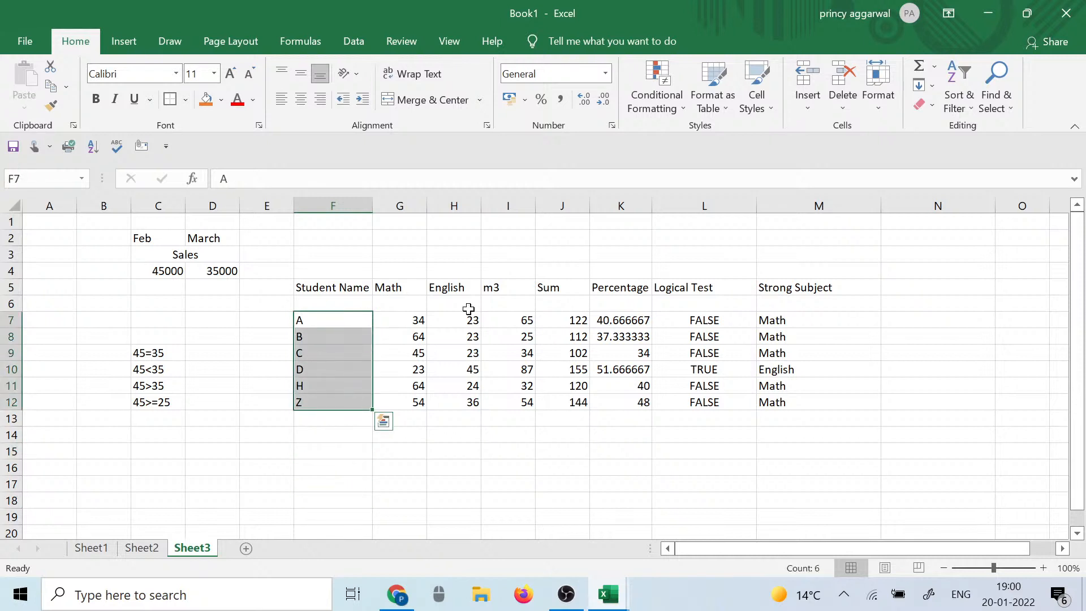
left_click(968, 111)
left_click(978, 129)
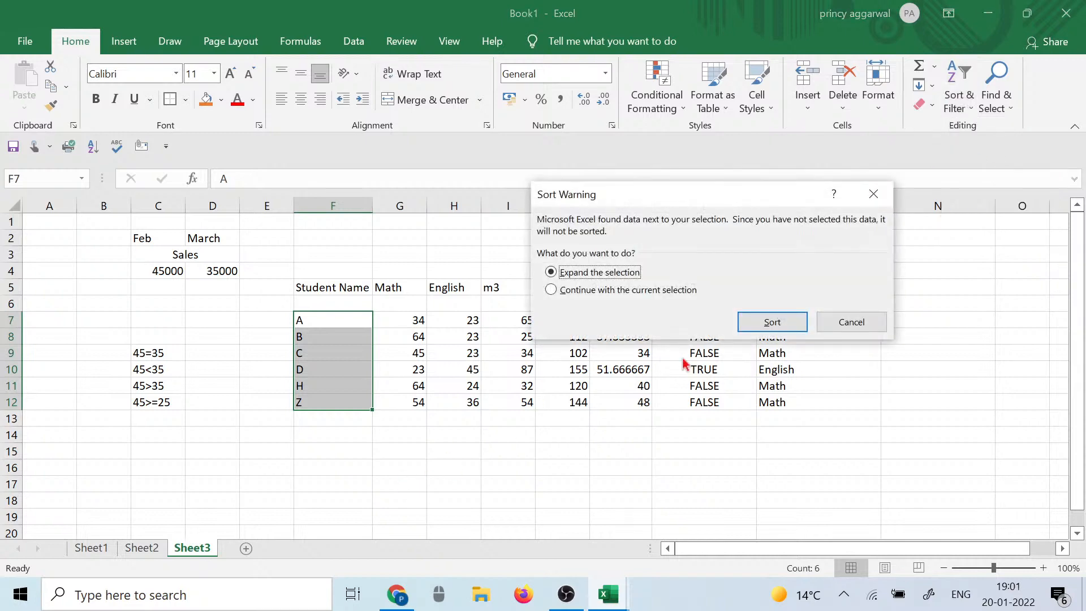
left_click(772, 322)
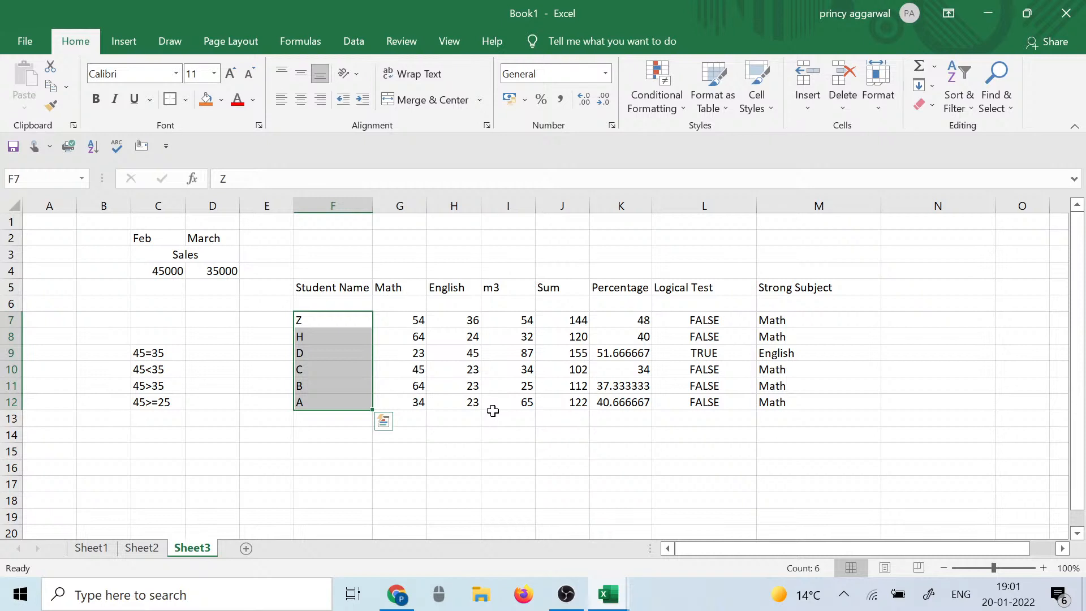
left_click(403, 453)
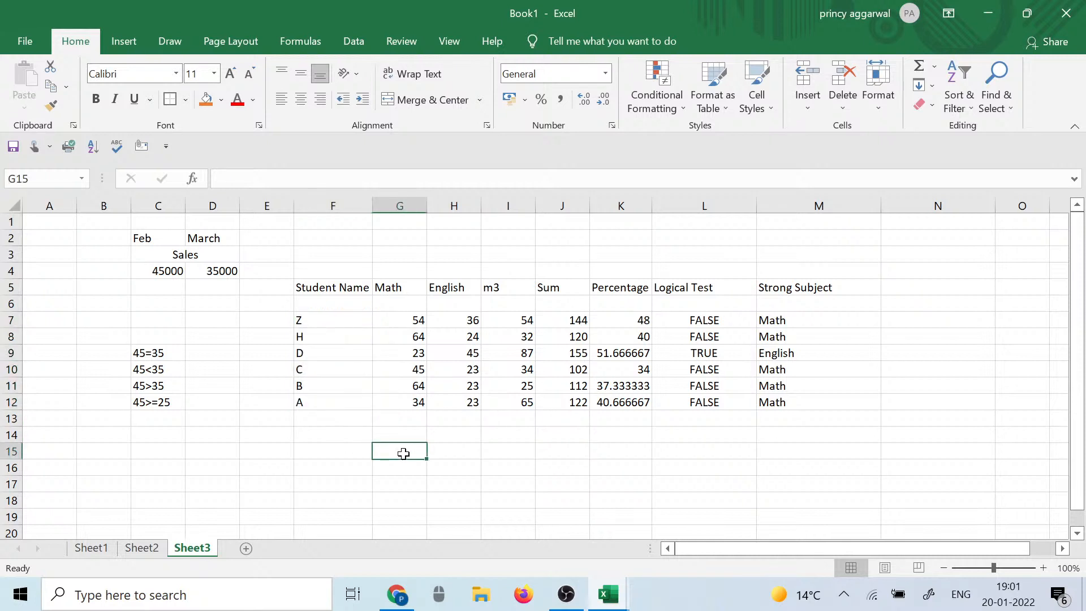
Step: Sort F7:F12 back into A to Z order, expanding the selection to the adjacent marks
left_click_drag(332, 322, 332, 404)
left_click(960, 100)
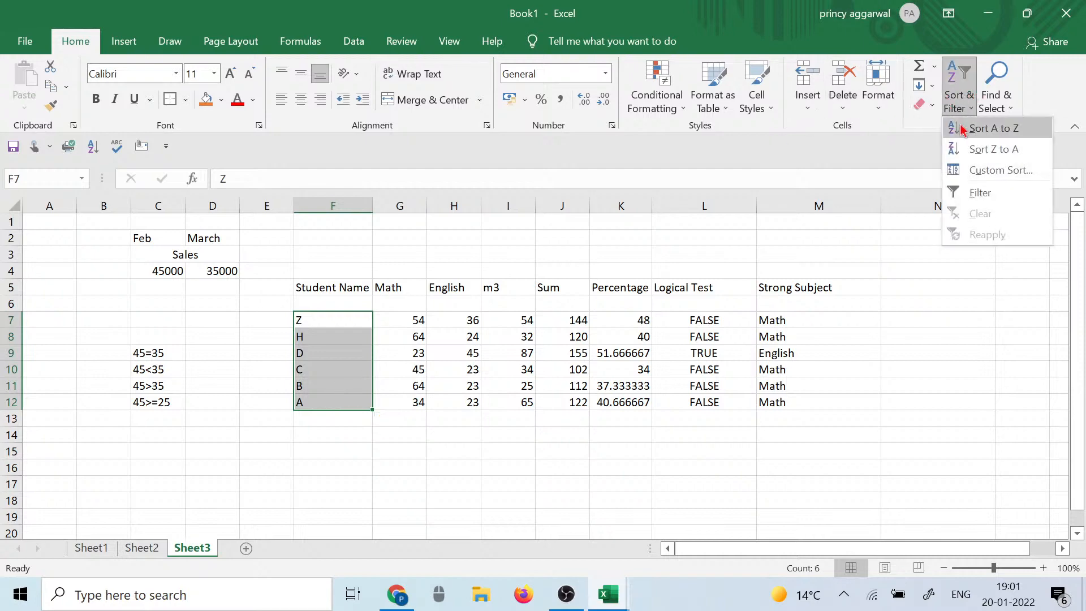
left_click(969, 135)
left_click(744, 327)
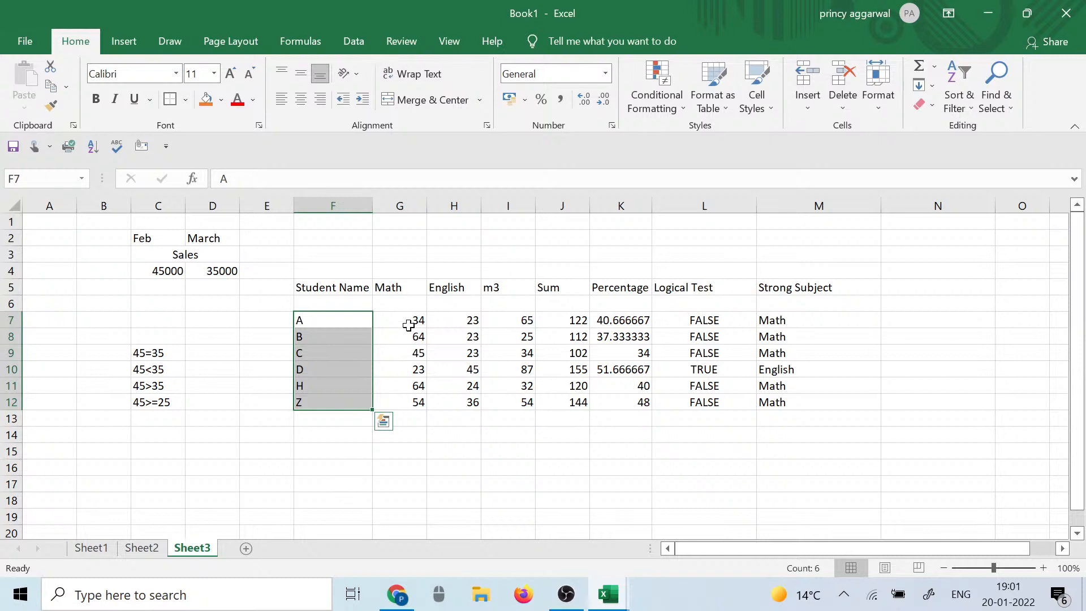
Step: Change the student name in F12 to A
left_click(318, 423)
left_click(319, 402)
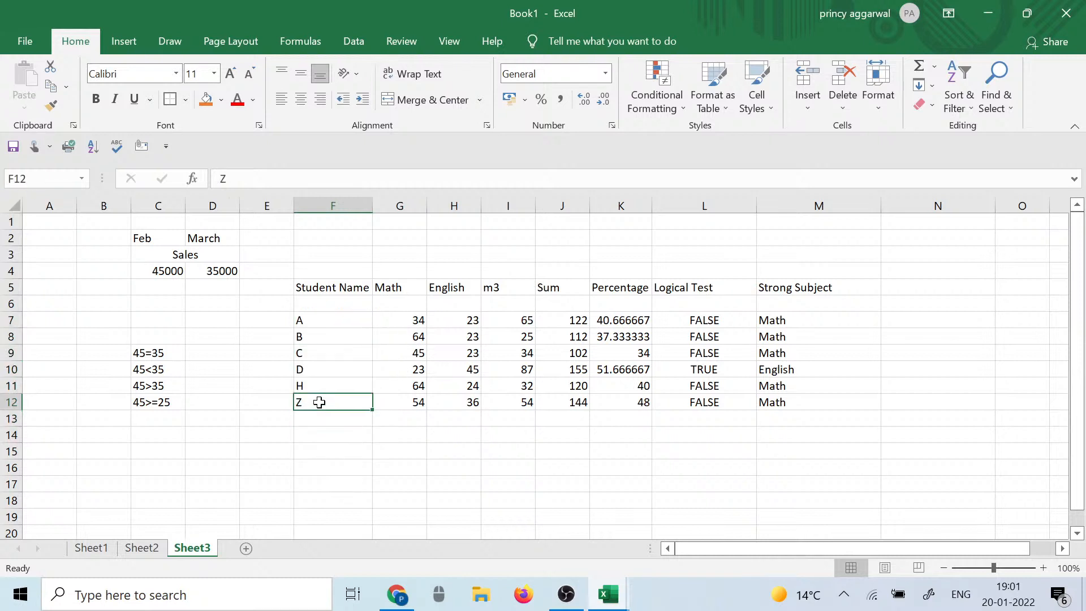
type("A")
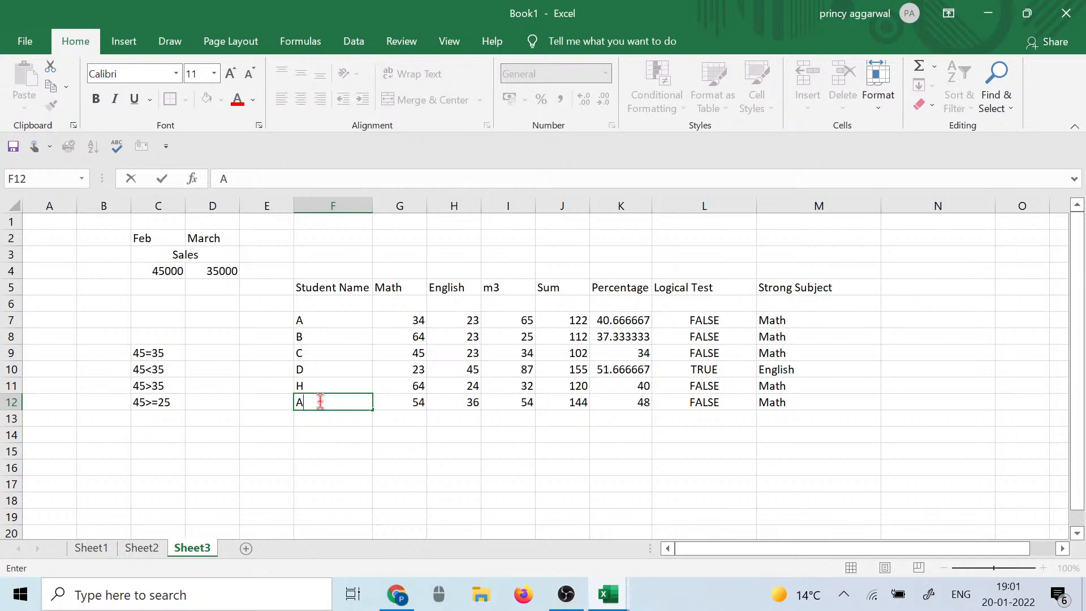
left_click(399, 416)
Step: Compare the Math scores of the two students named A in rows 7 and 12
left_click(326, 319)
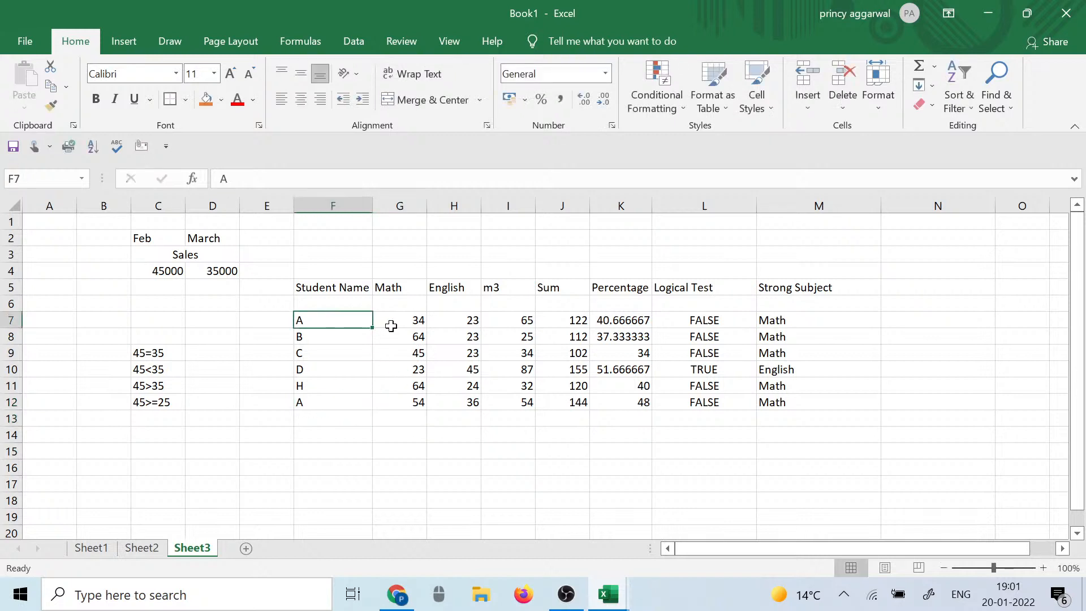
left_click(390, 321)
left_click(321, 410)
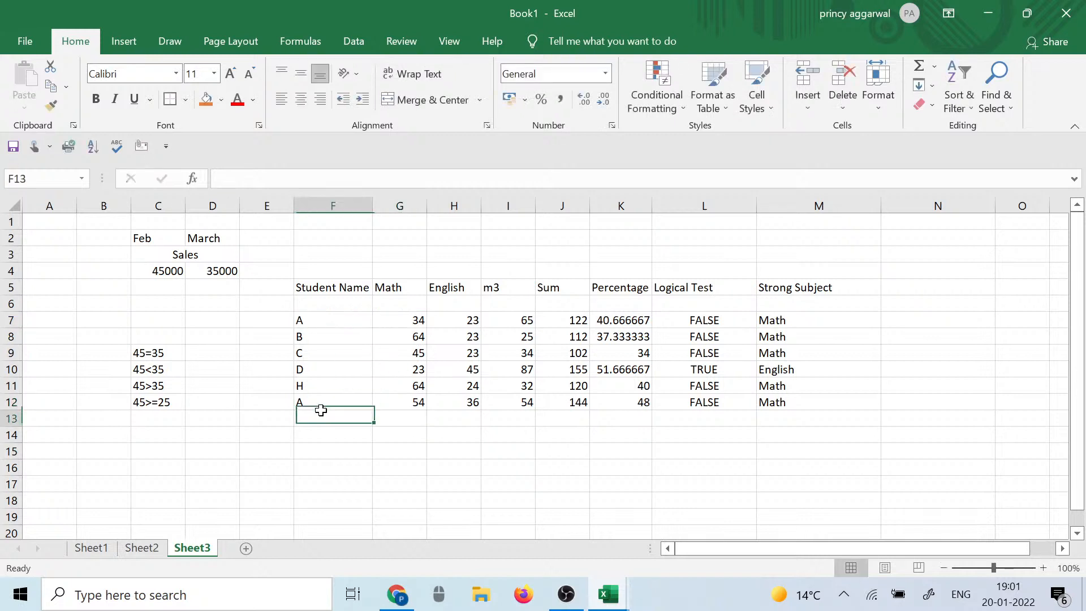
left_click(418, 418)
left_click(415, 397)
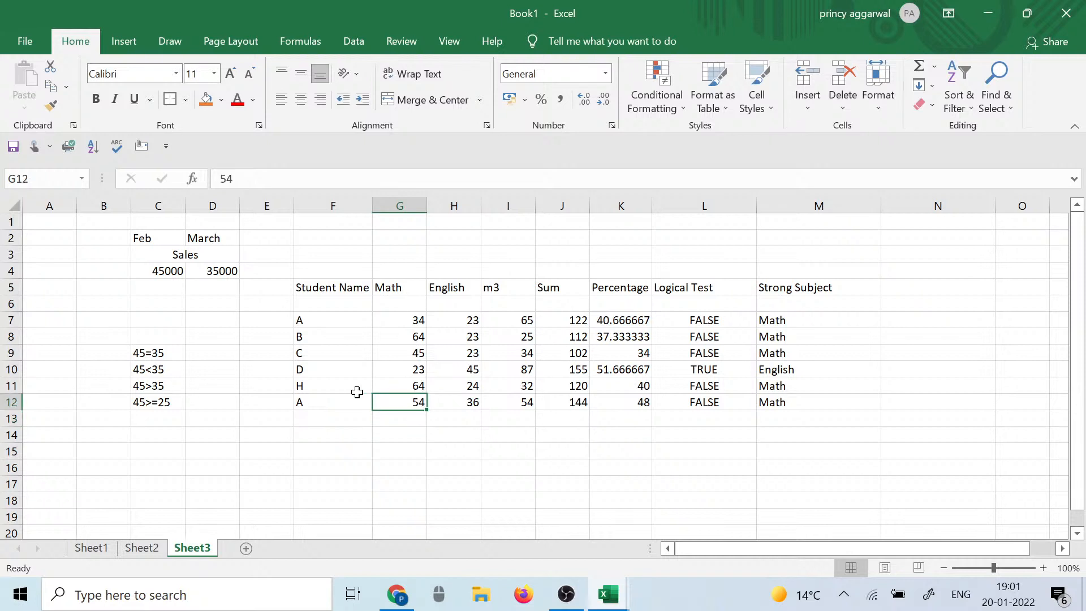
left_click(331, 401)
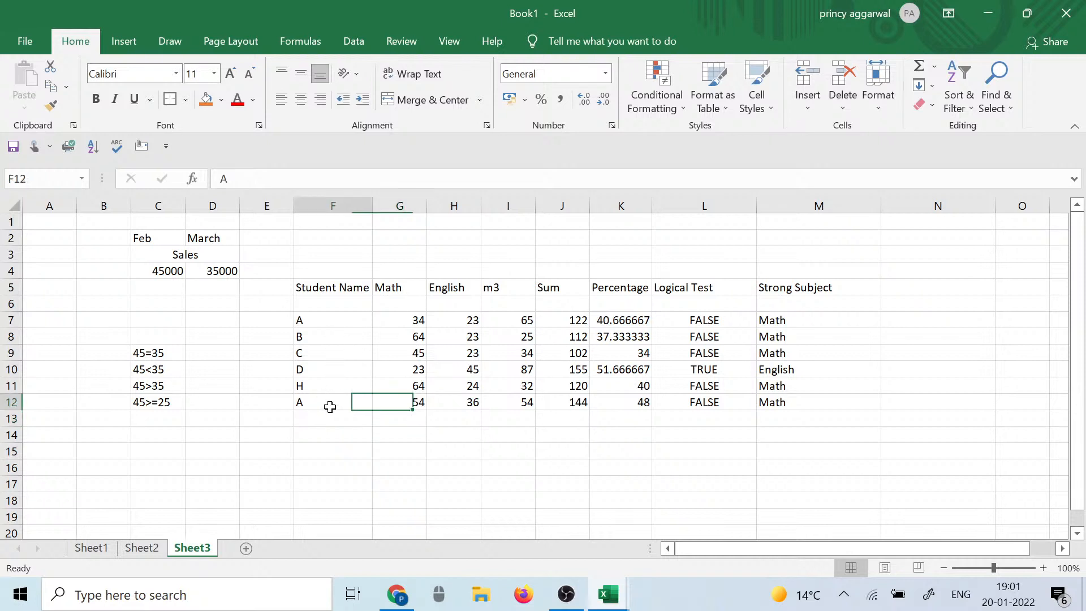
Step: Sort the marks table by the Math column from smallest to largest
left_click(405, 407)
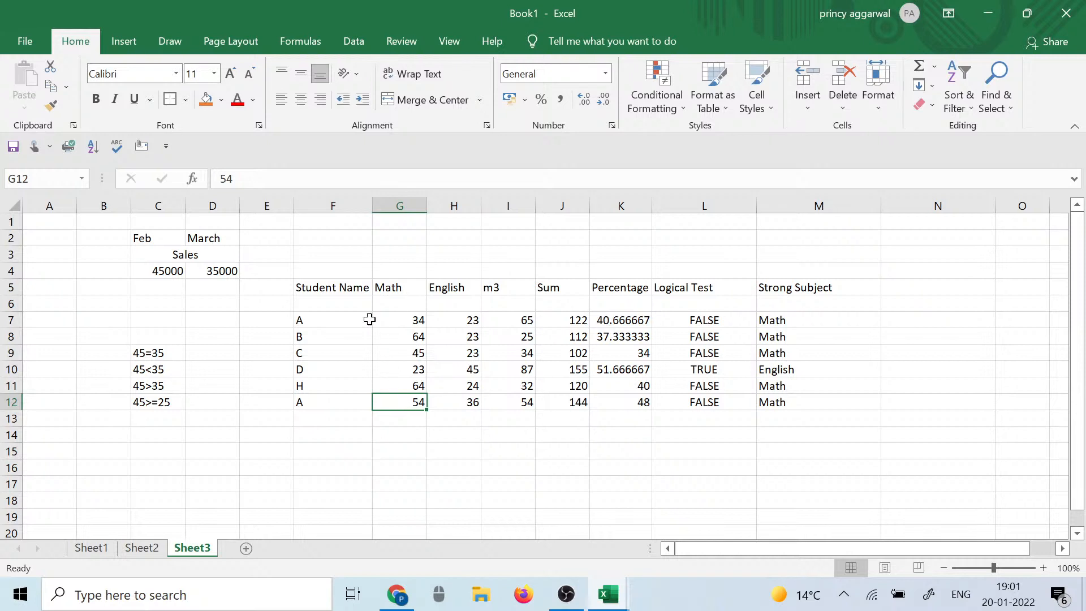
left_click(959, 96)
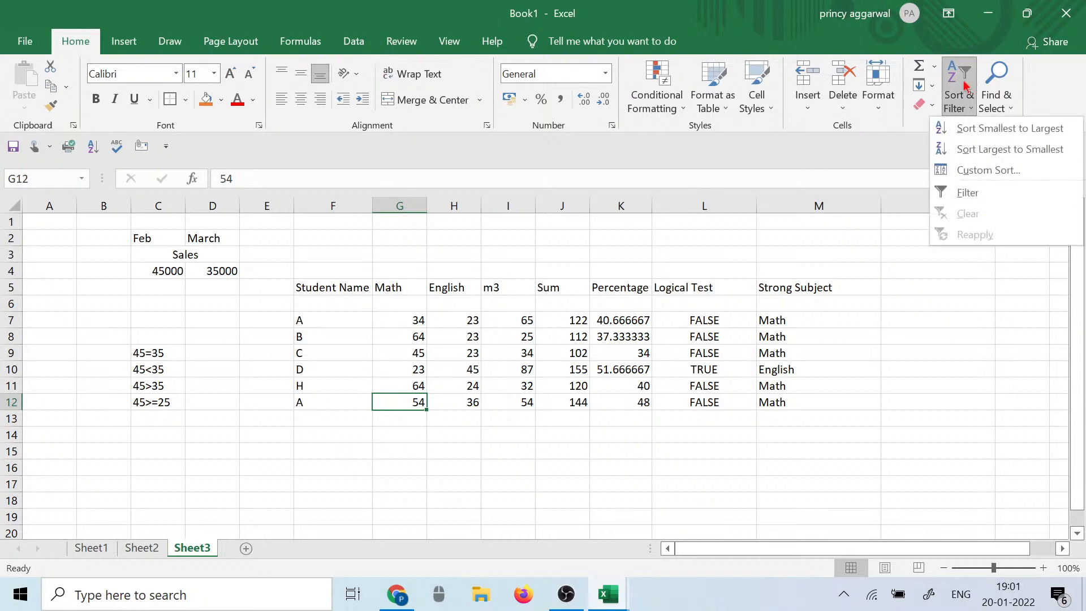
left_click(981, 129)
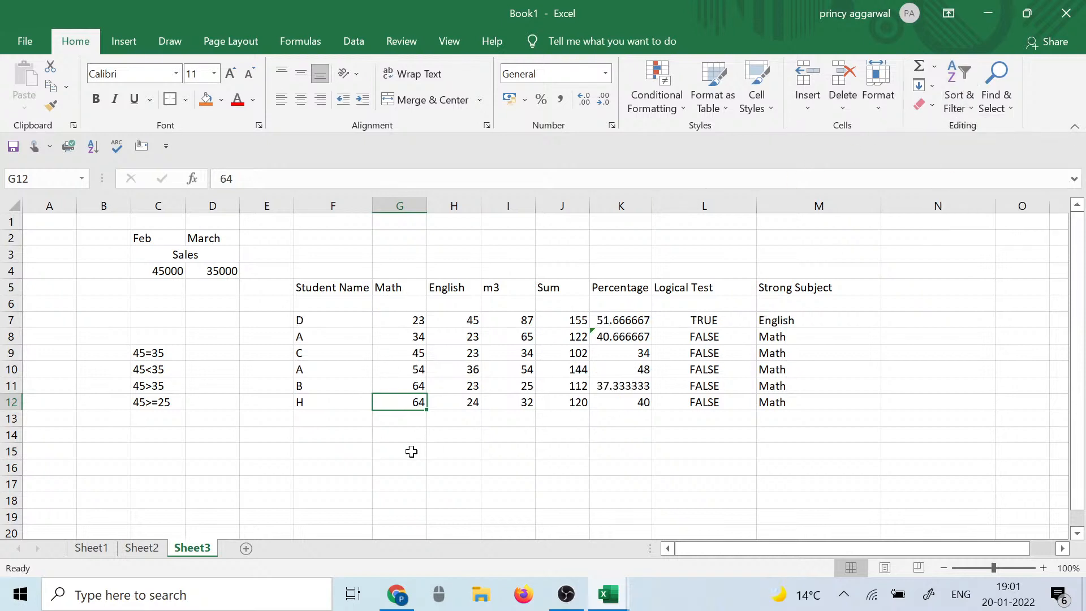
Step: Sort the table rows by the student names in F7:F12 from A to Z, expanding the selection to the adjacent data
left_click_drag(336, 322, 334, 403)
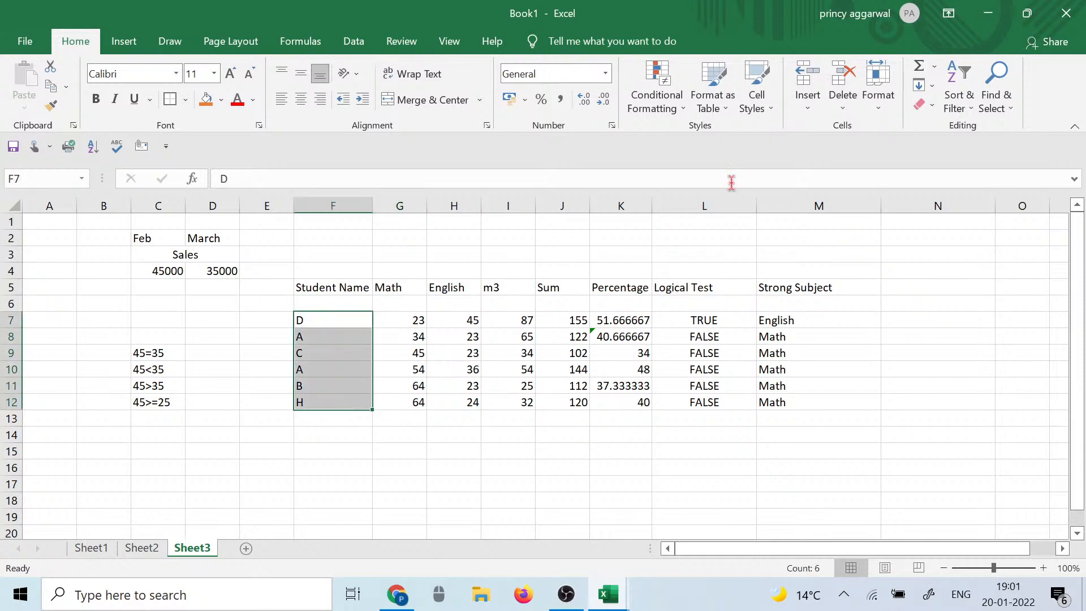
left_click(952, 86)
left_click(976, 131)
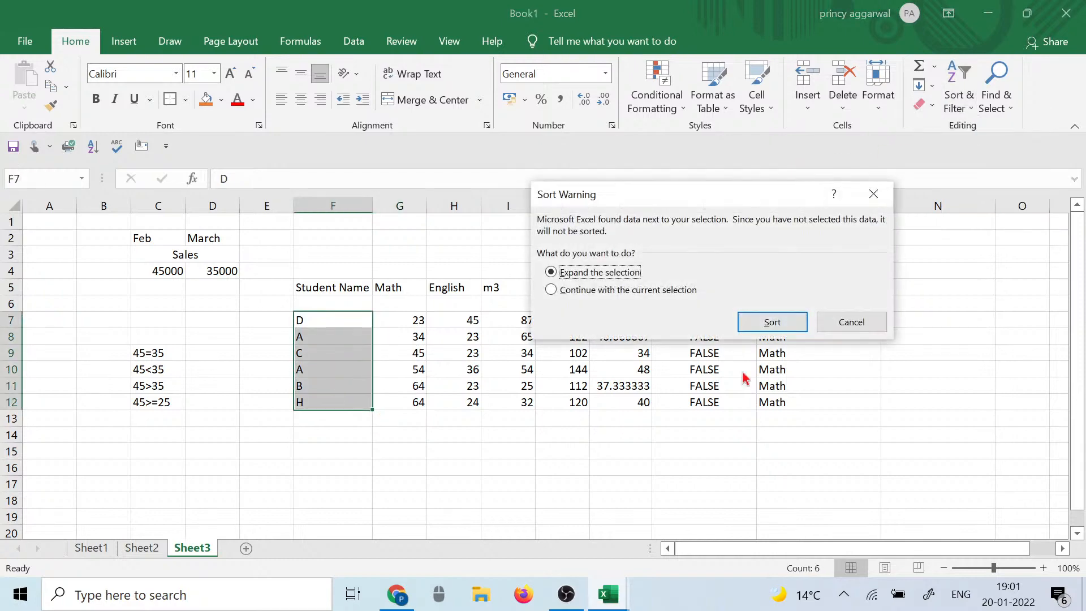
left_click(746, 326)
left_click(357, 465)
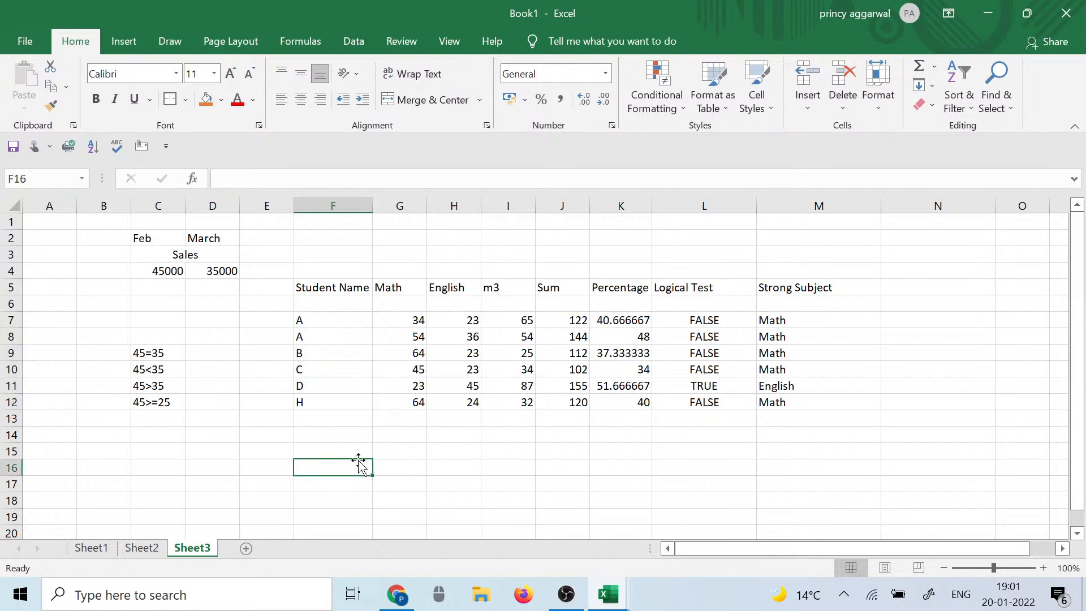
Step: Examine the sorted student names and the Math scores of the two A rows in G7:G8
left_click_drag(332, 321, 332, 403)
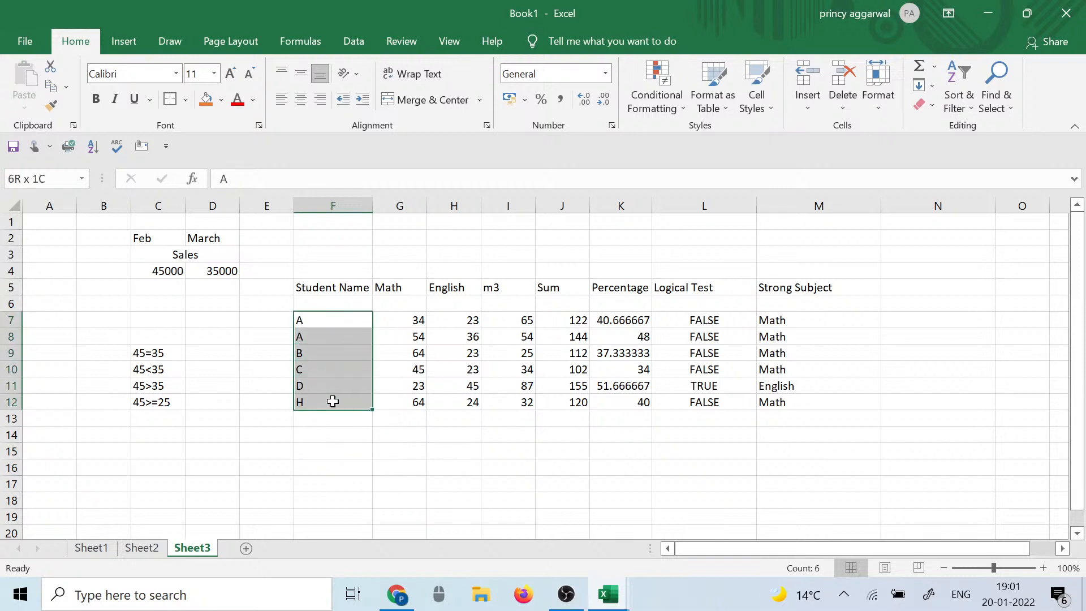
left_click(417, 318)
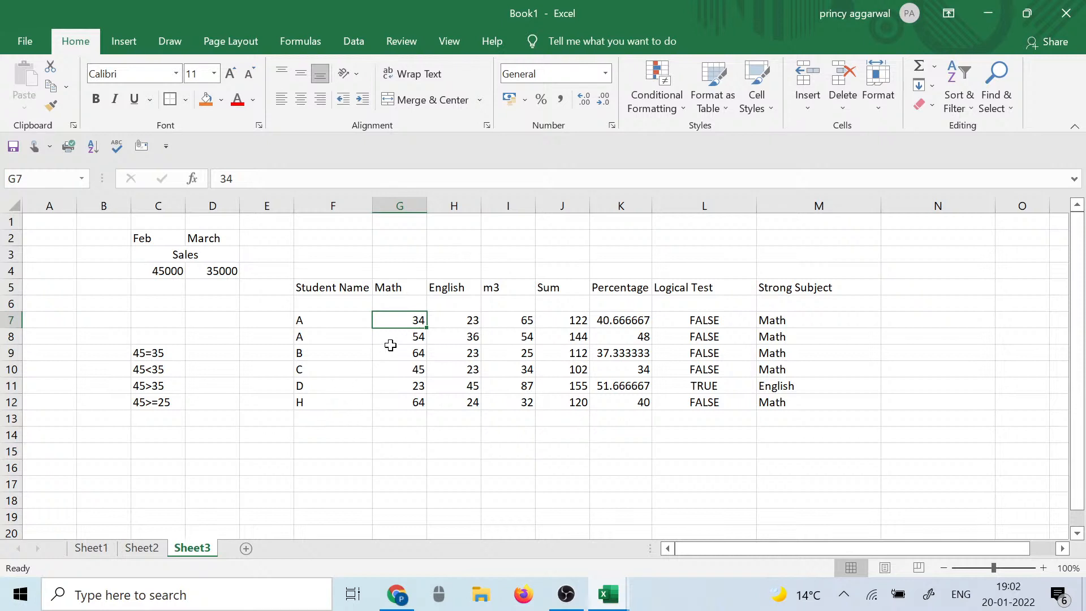
left_click(396, 341)
left_click_drag(357, 318, 335, 402)
left_click_drag(406, 319, 406, 335)
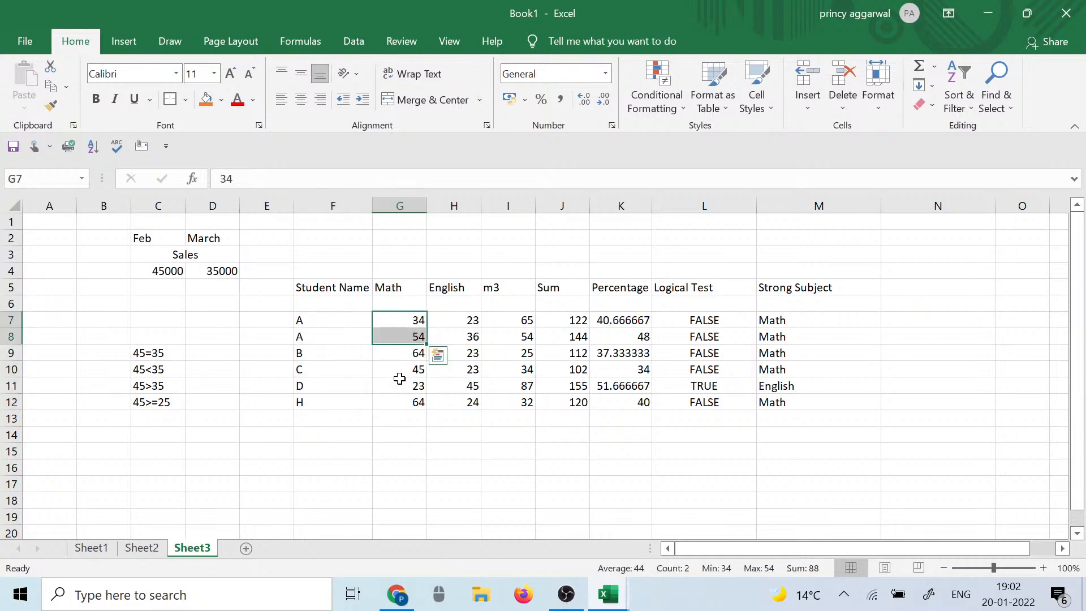
left_click(338, 320)
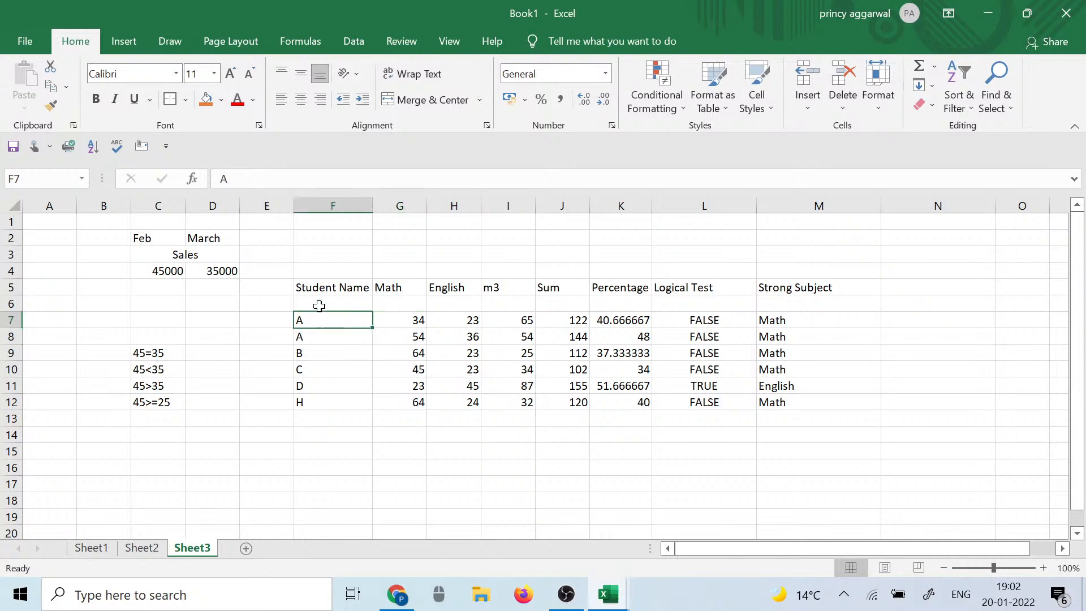
left_click(958, 99)
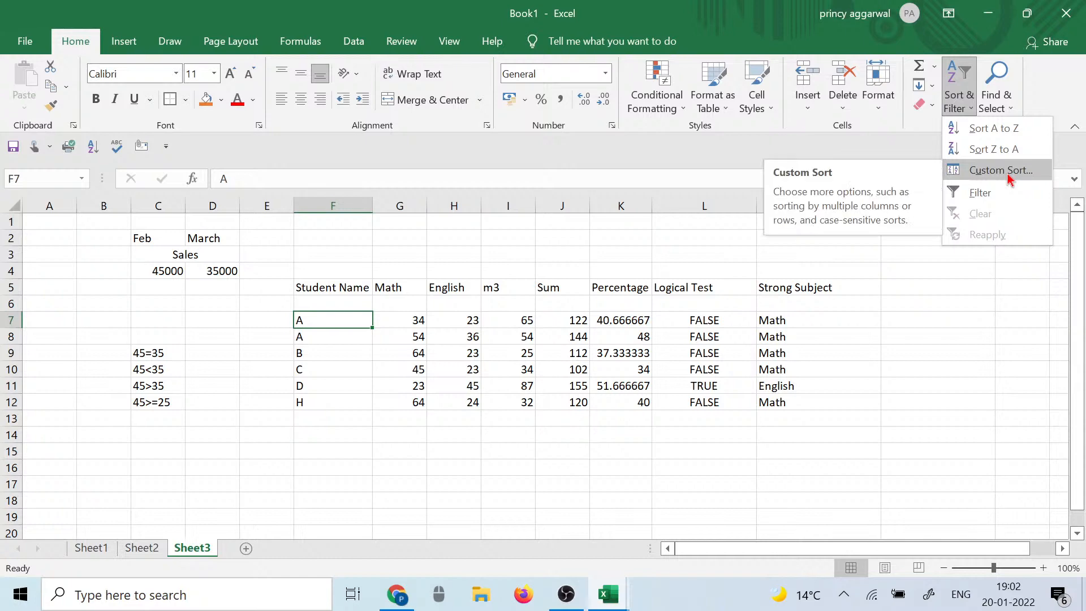
left_click(971, 171)
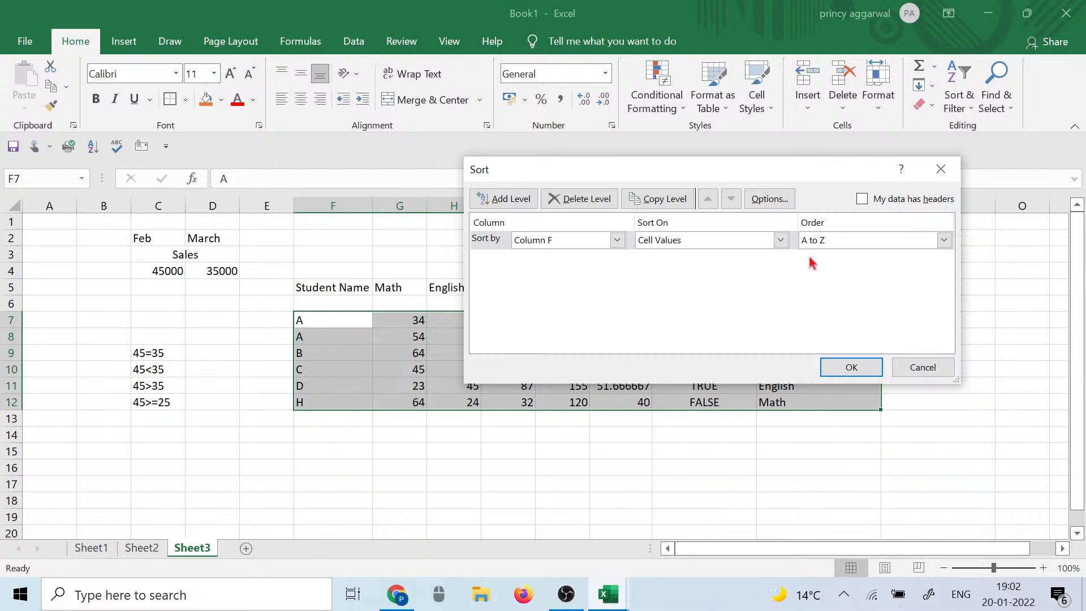
left_click(908, 368)
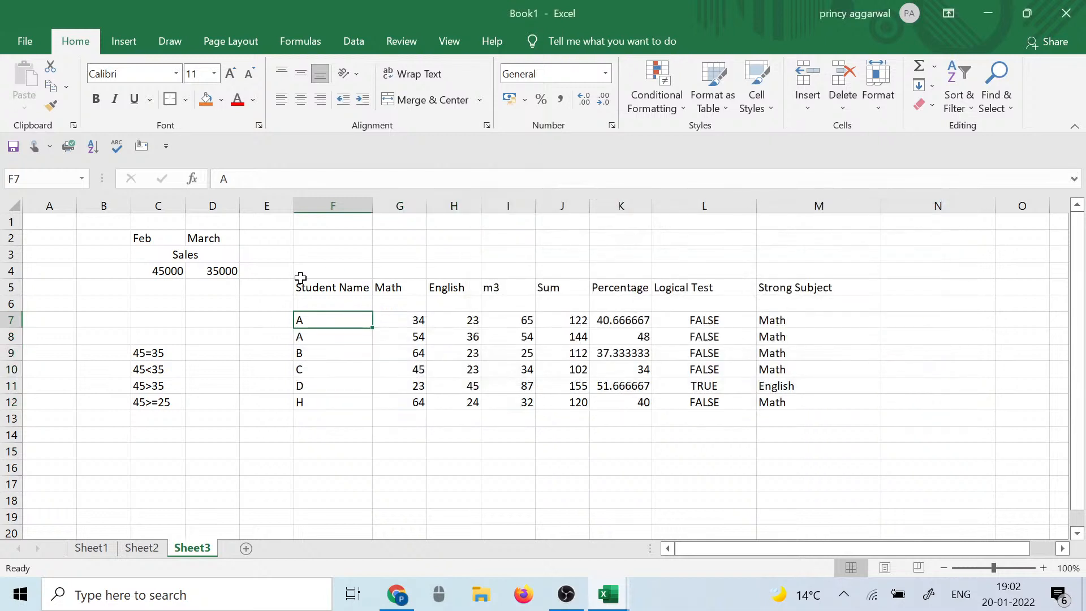
Step: Move the header row F5:M5 down to row 6, directly above the student data
left_click_drag(312, 284, 792, 290)
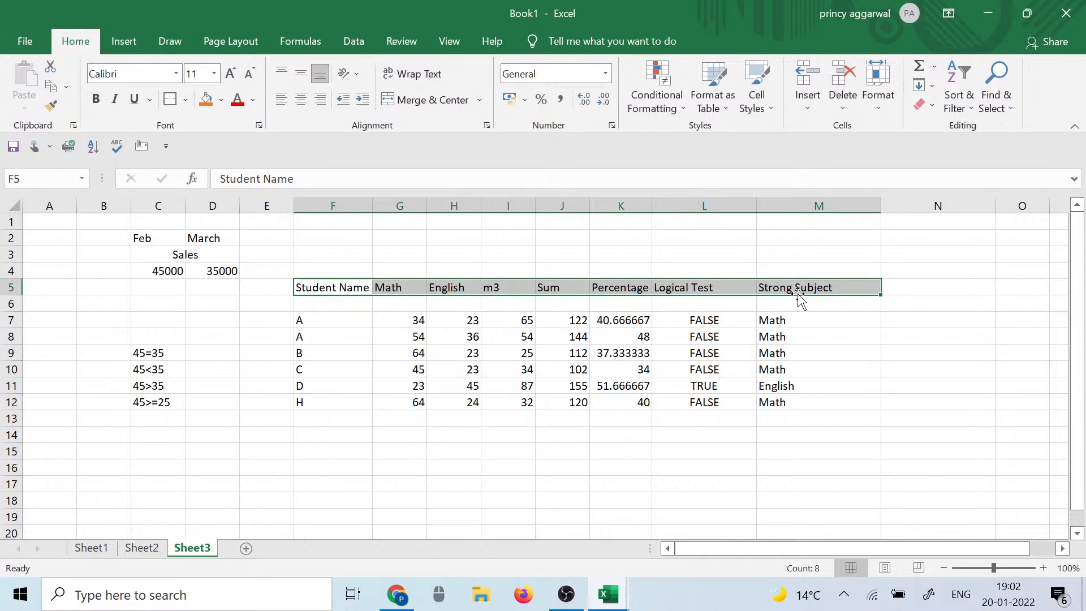
key("ctrl+c")
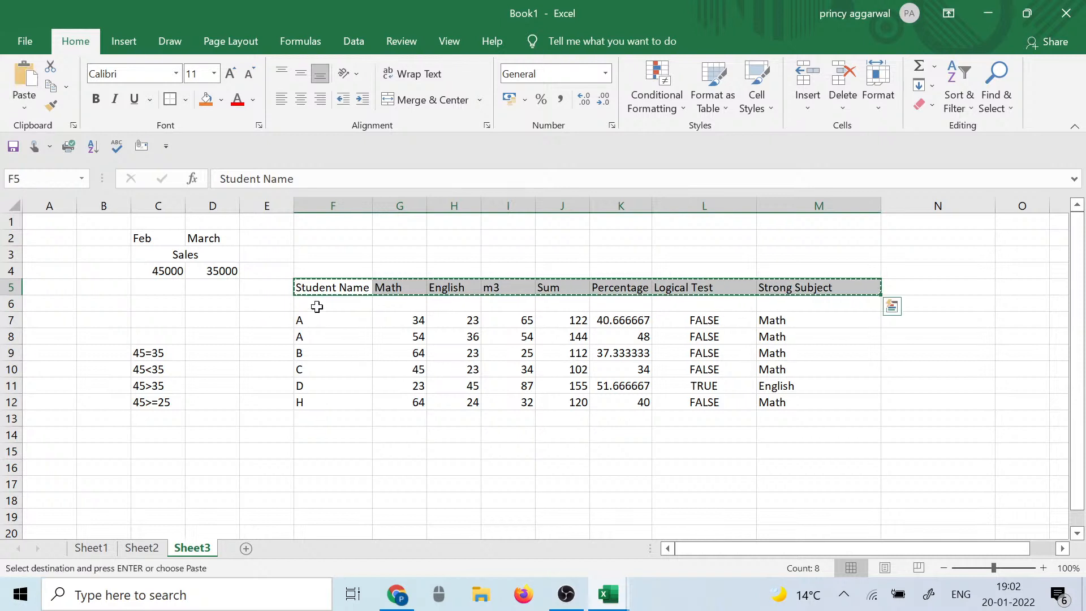
left_click_drag(317, 306, 310, 306)
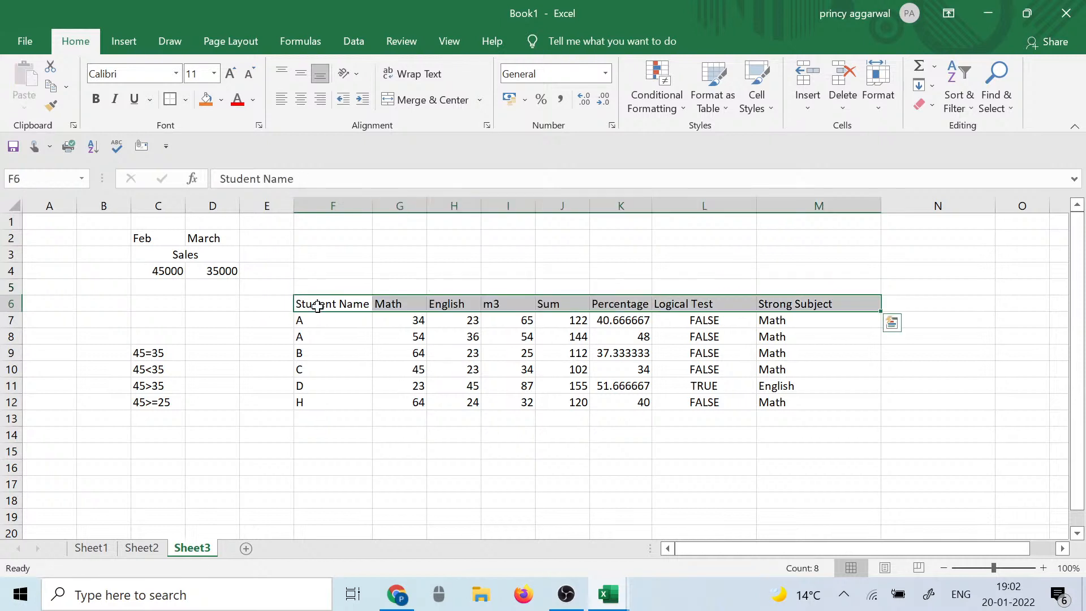
left_click(832, 442)
Step: Start a custom sort of the student table by Student Name, toggling the header option off and back on
left_click(317, 319)
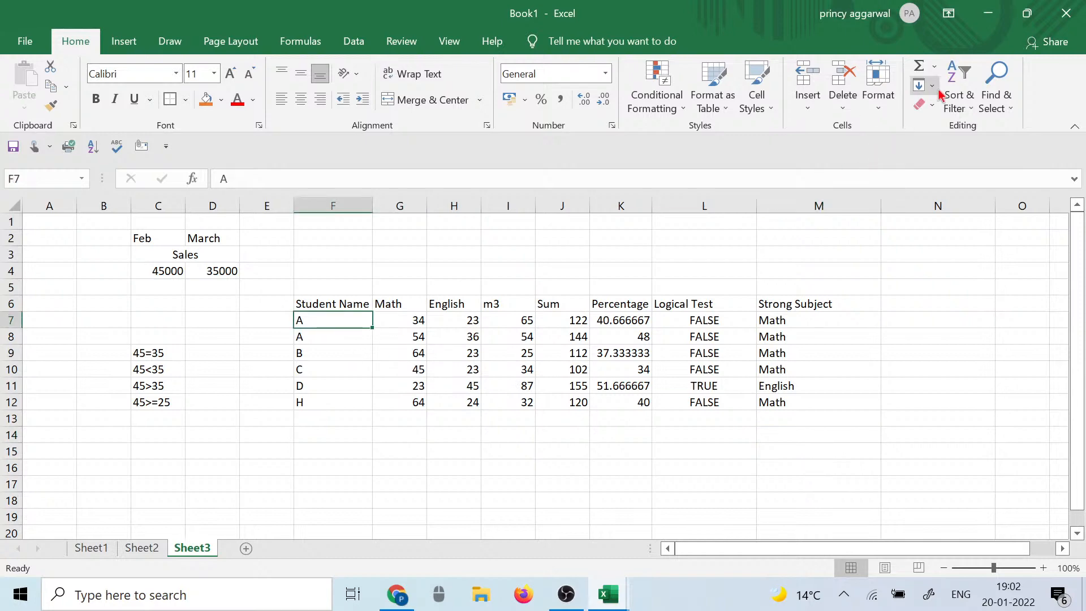
left_click(956, 99)
left_click(1008, 171)
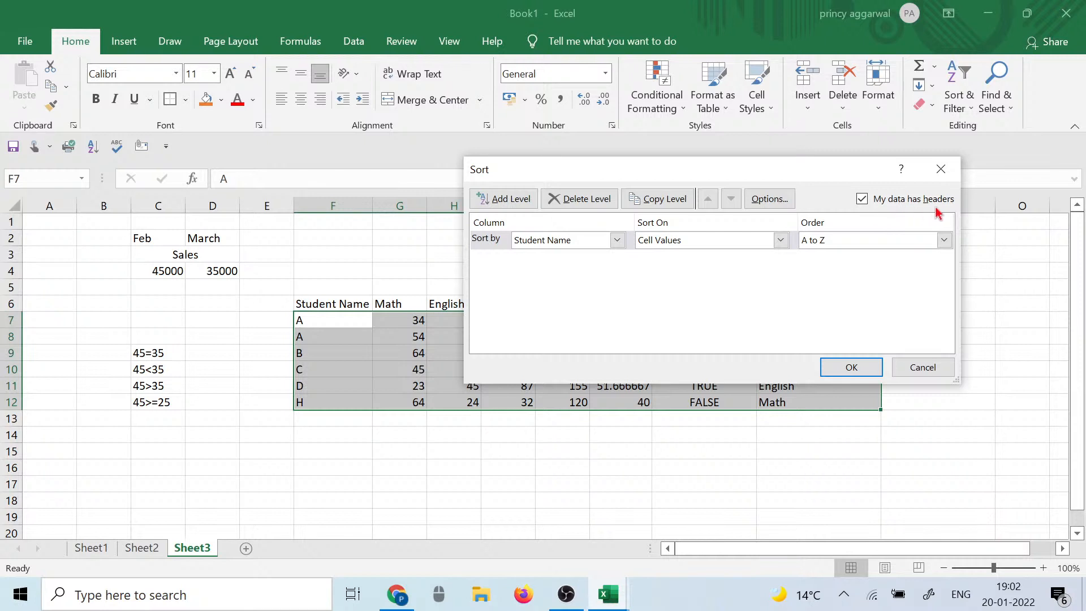
left_click(862, 199)
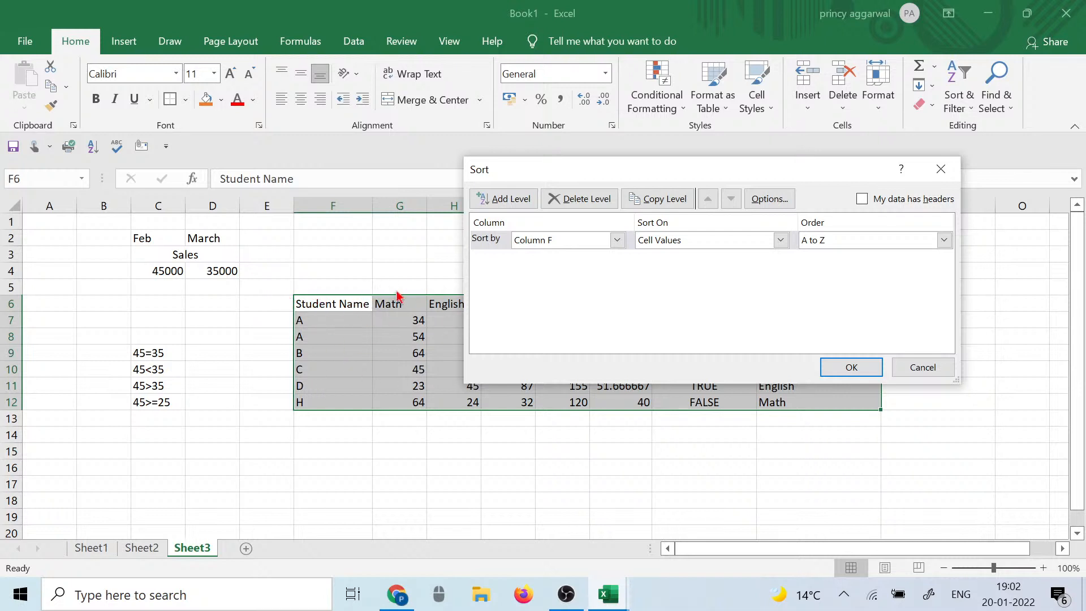
left_click(872, 201)
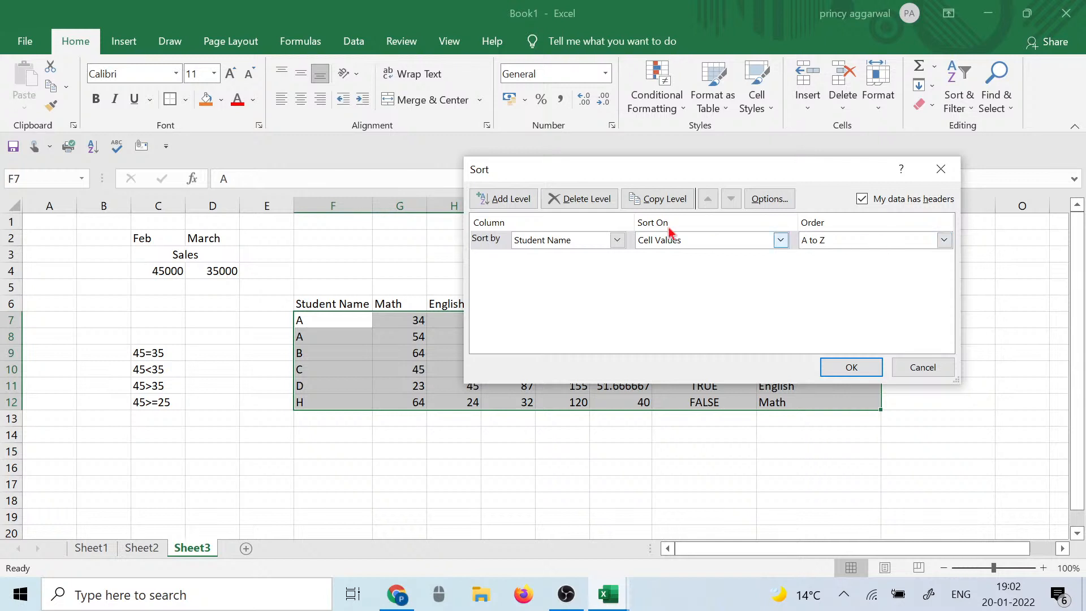
Step: Add a second sort level by Math on cell values, ordered Largest to Smallest, and apply the sort to the student table
left_click(522, 202)
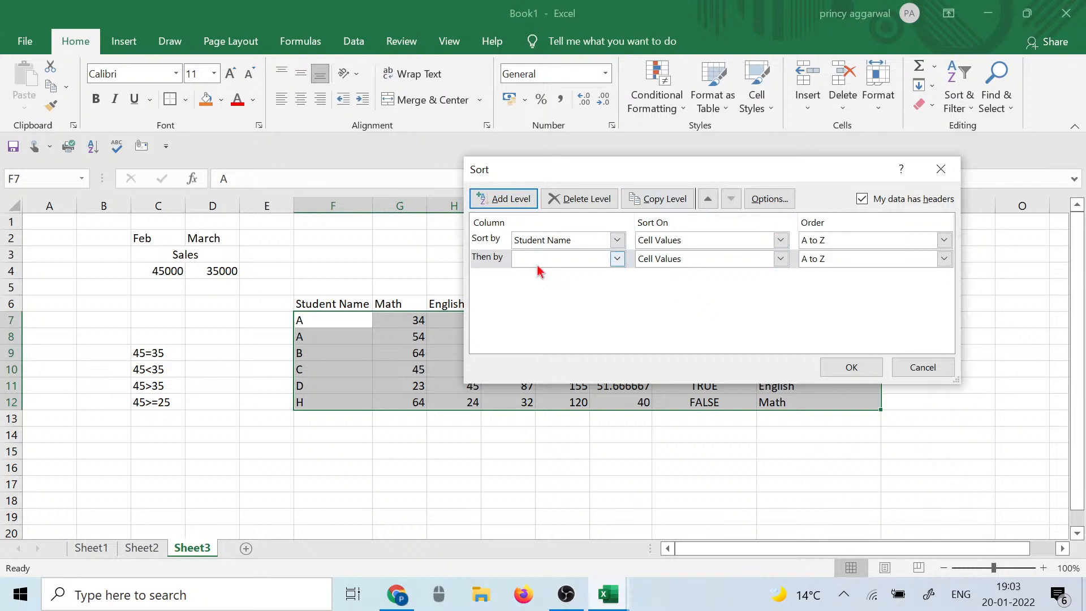
left_click(617, 259)
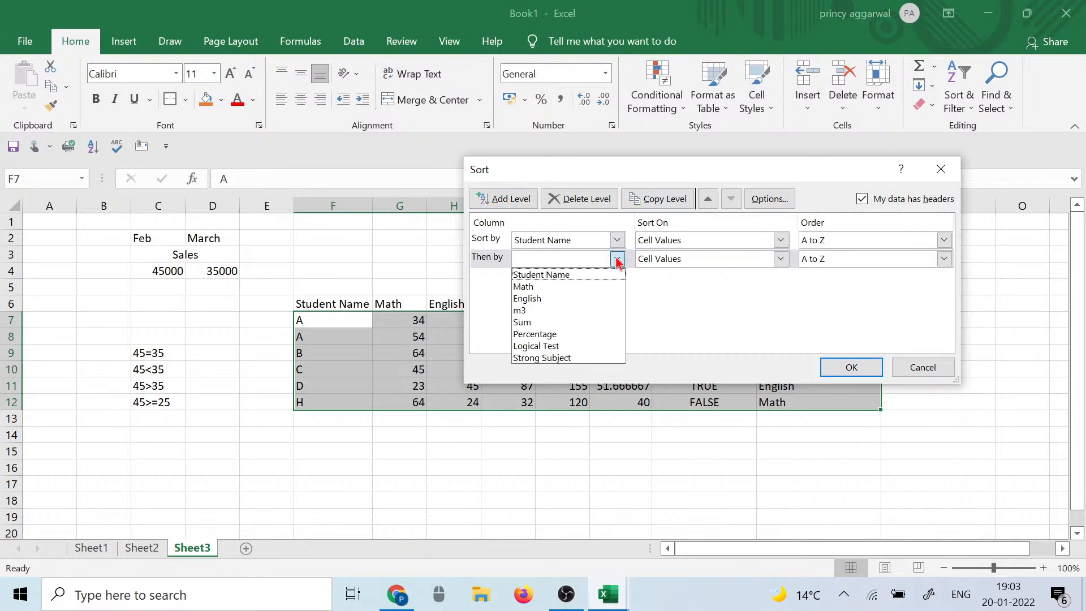
left_click(541, 288)
left_click(860, 260)
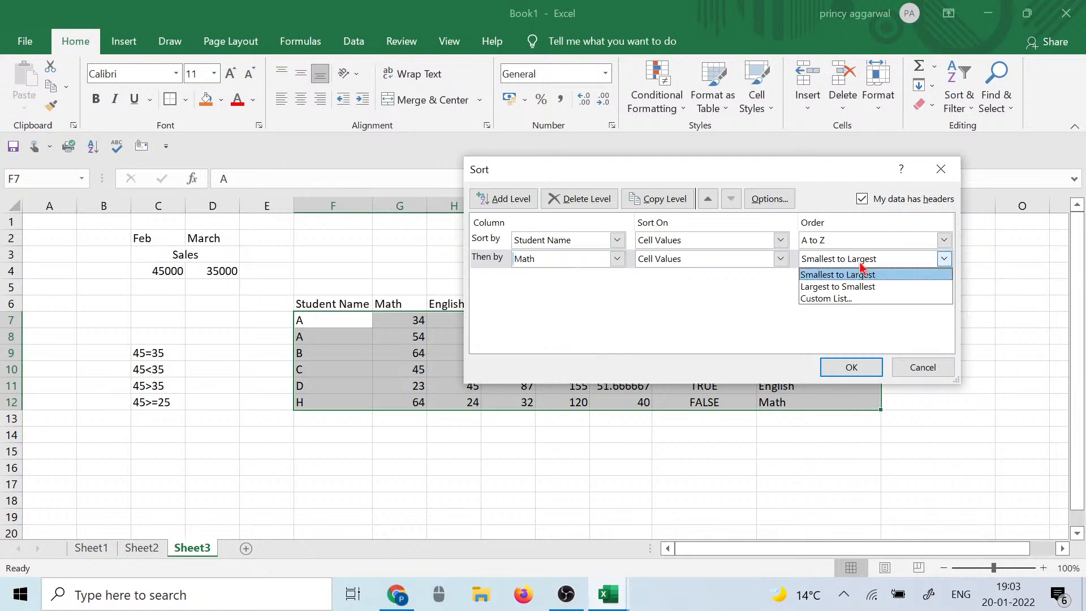
left_click(853, 291)
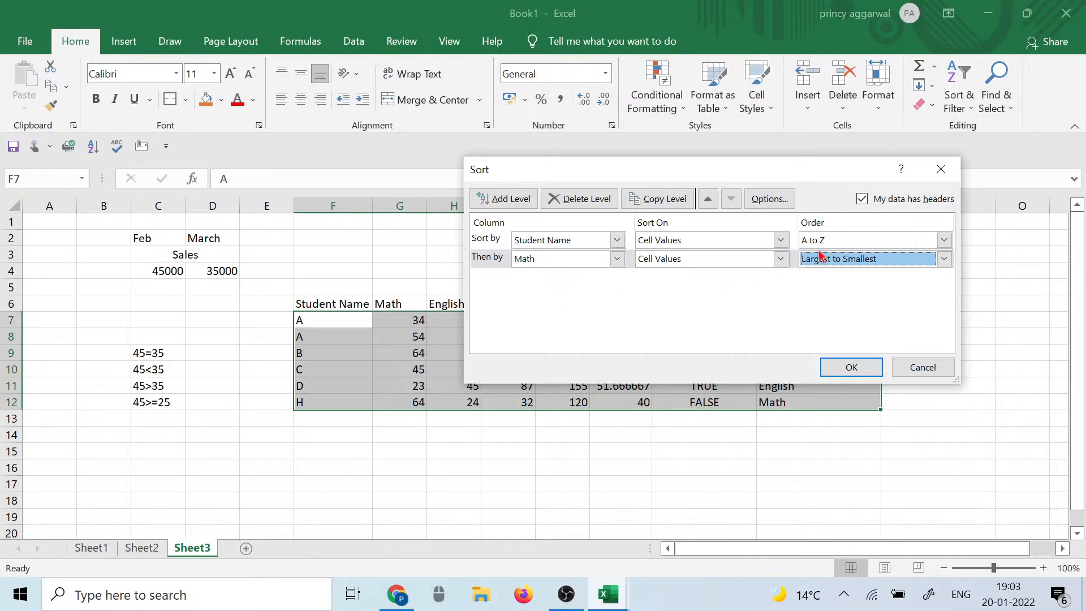
left_click(863, 369)
left_click(447, 434)
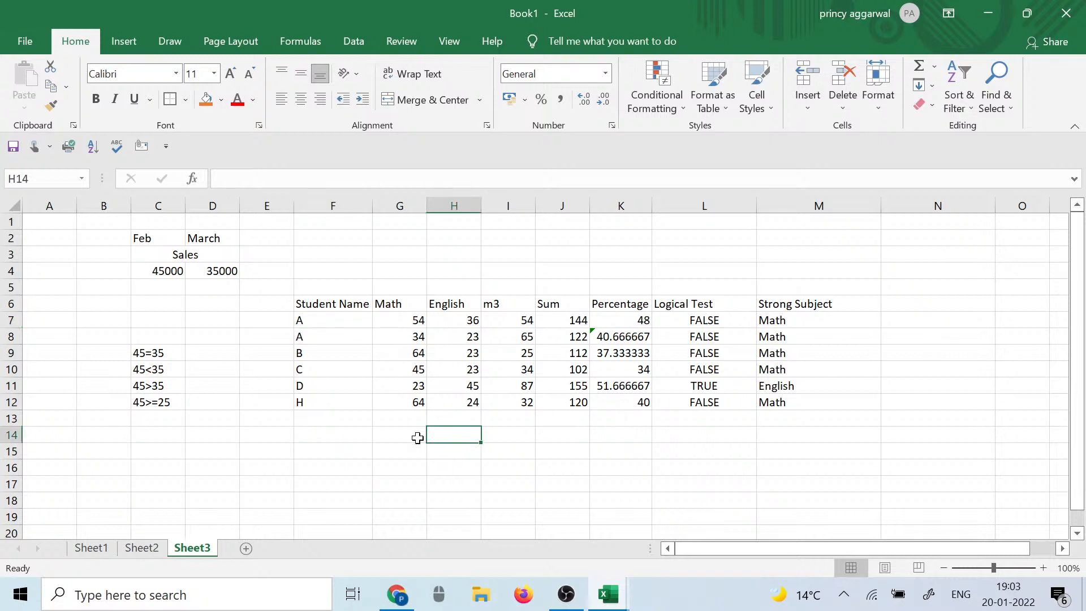
Step: Examine the sorted student names and compare the Math and English scores of the two A rows
left_click_drag(328, 320, 325, 337)
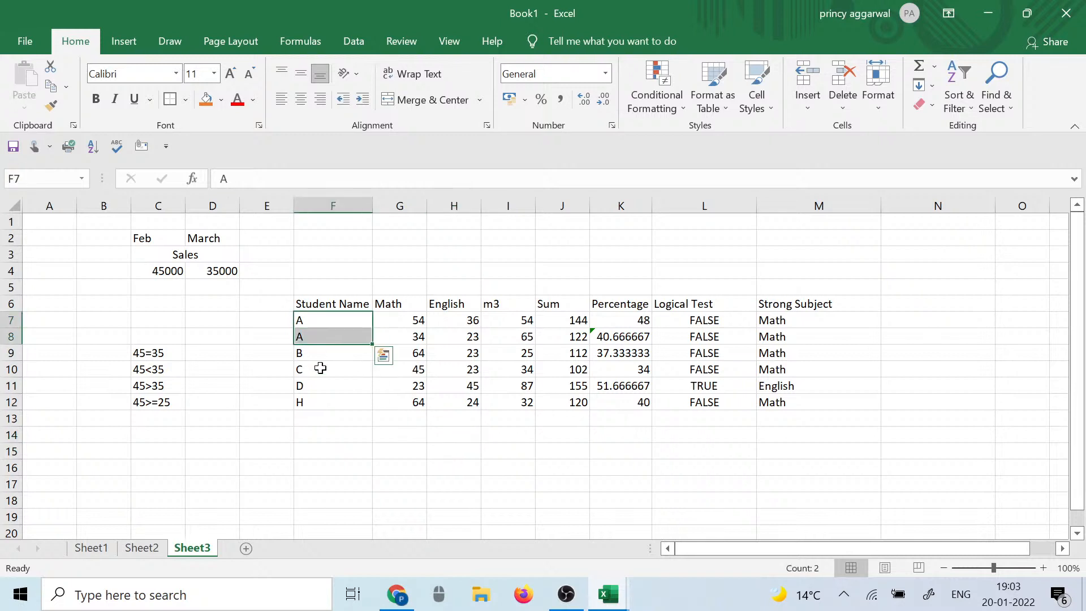
left_click_drag(408, 356, 410, 412)
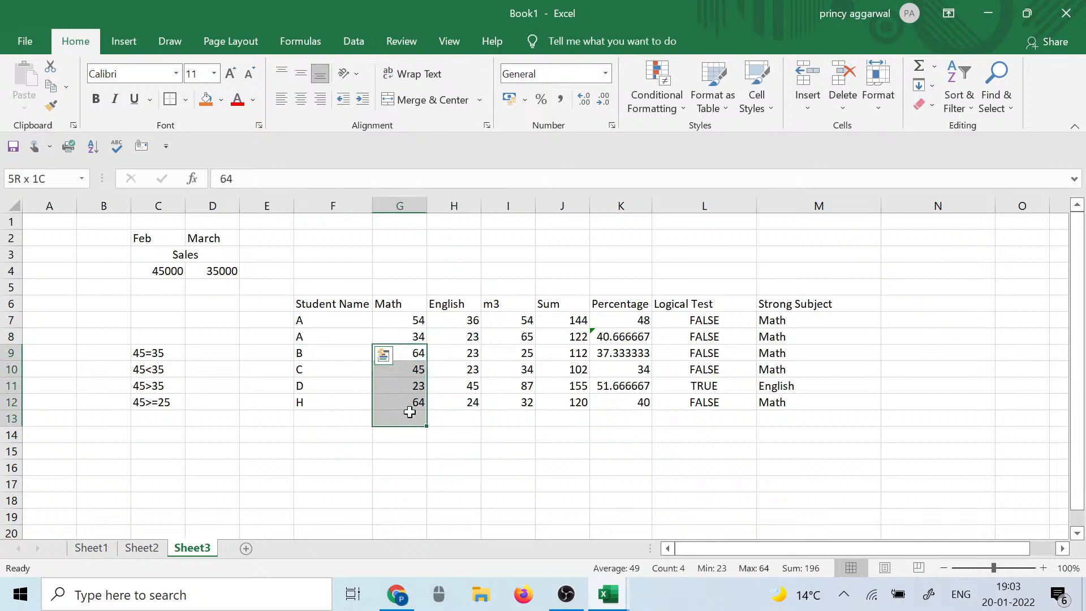
left_click_drag(327, 321, 339, 379)
left_click_drag(352, 316, 417, 331)
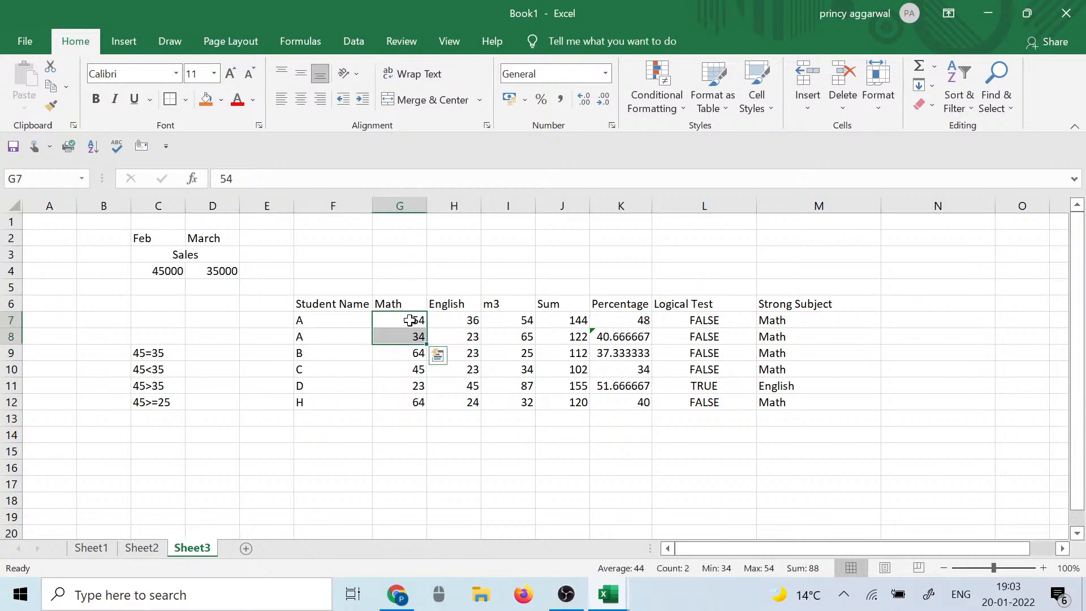
left_click(469, 321)
left_click_drag(388, 322, 390, 335)
left_click_drag(471, 322, 467, 352)
Step: Set the second A row's Math score in G8 to 54 and select the two A rows' English scores in H7:H8
left_click(406, 344)
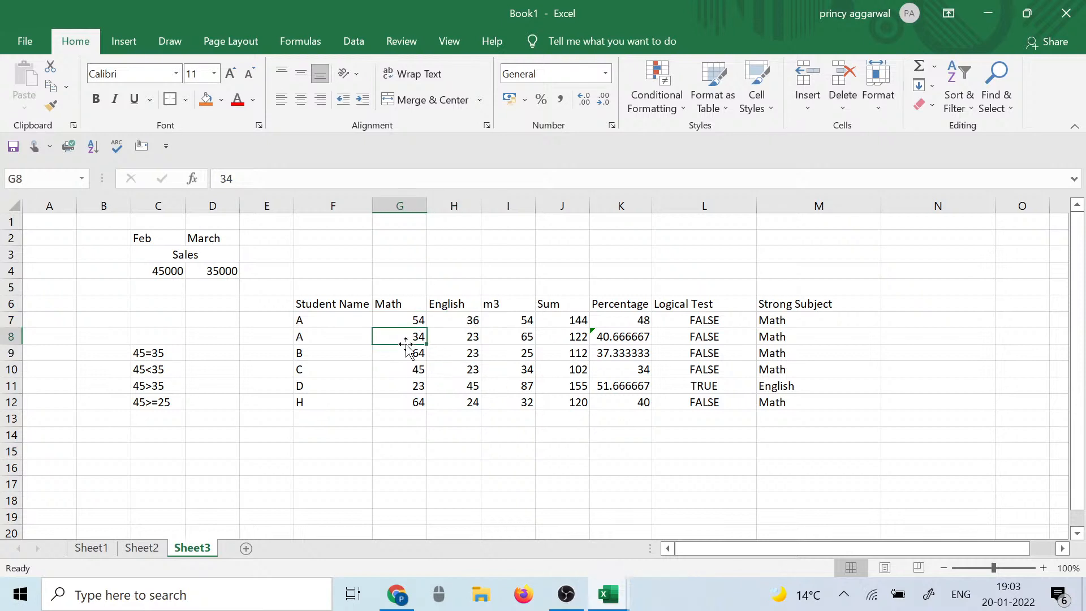
type("54")
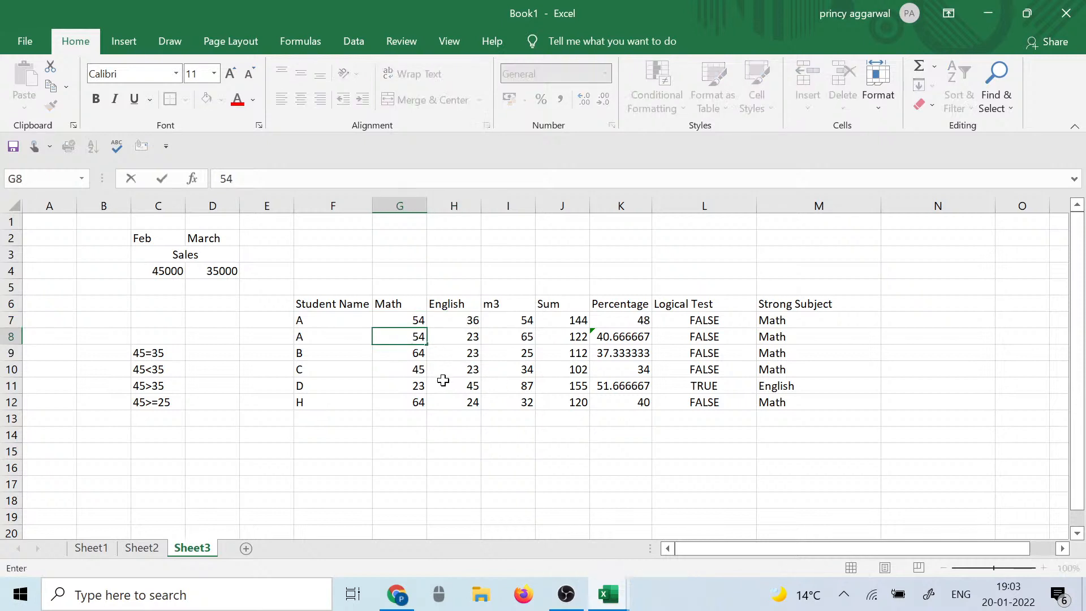
left_click(447, 382)
left_click_drag(441, 320, 451, 345)
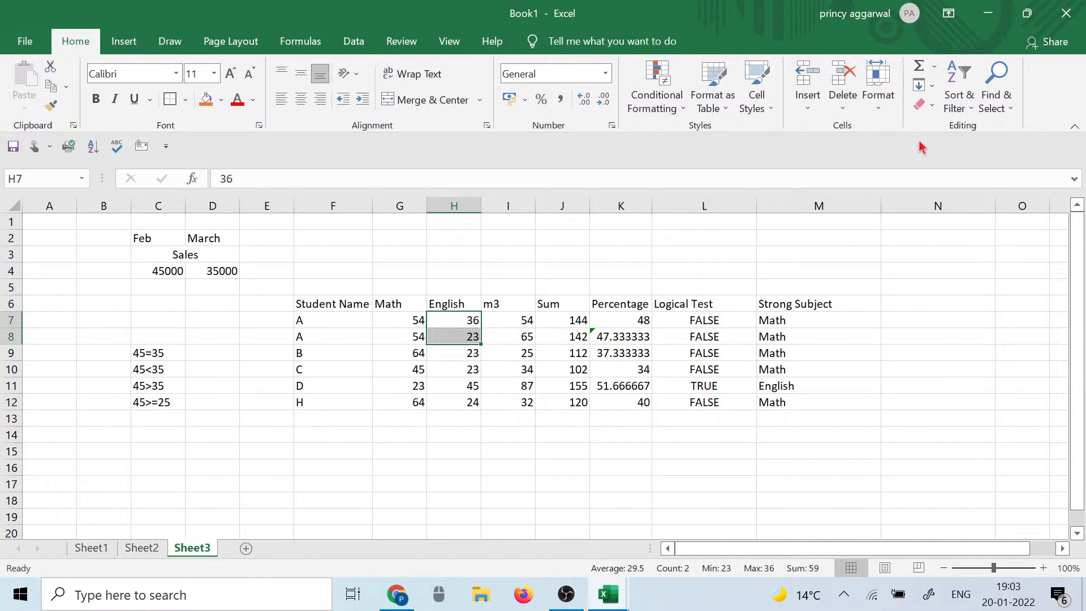
left_click(282, 44)
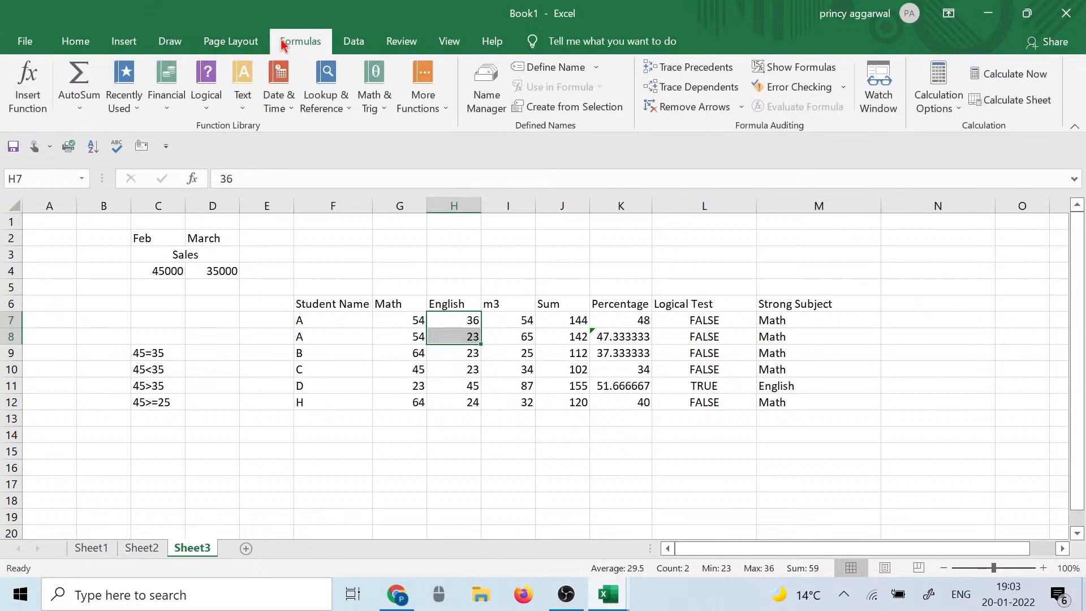
left_click(229, 43)
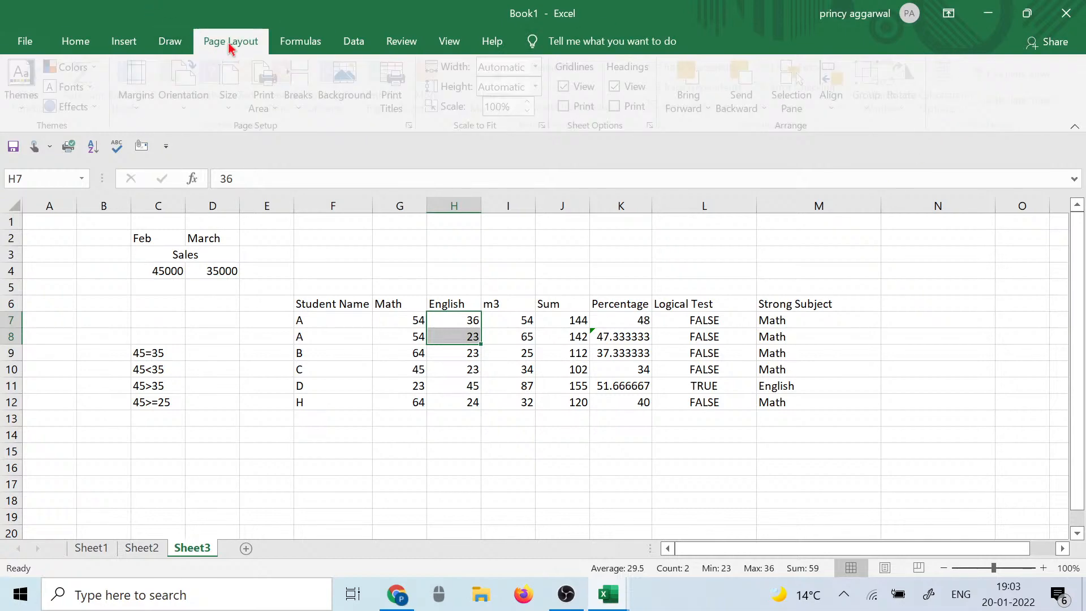
left_click(170, 42)
left_click(126, 42)
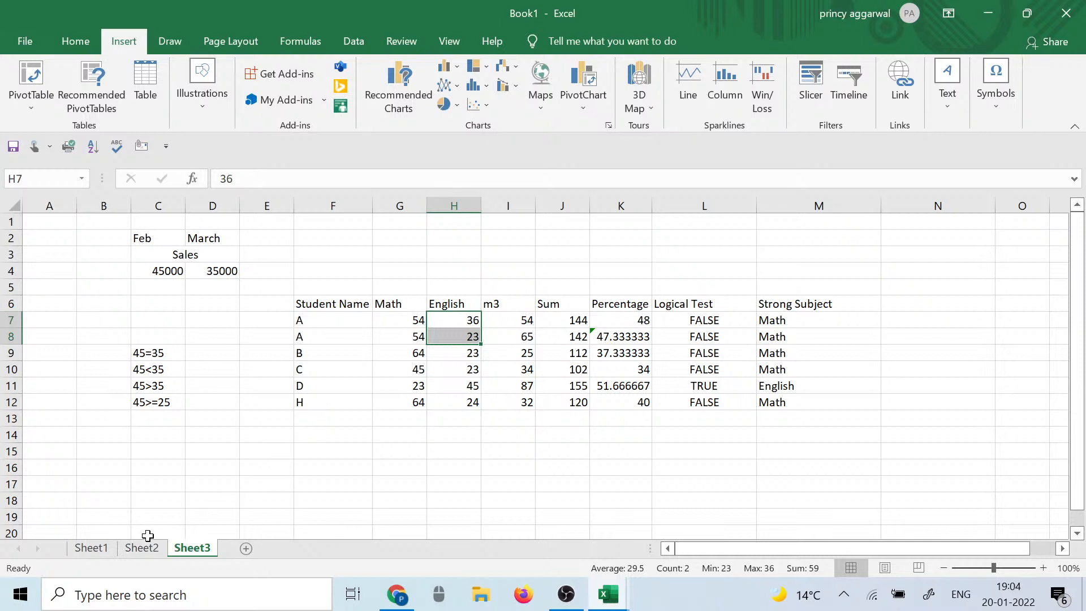
Step: Review the weekday series in F4:F12 and J4:J12 on Sheet1 and the Flash Fill examples on Sheet2
left_click(91, 548)
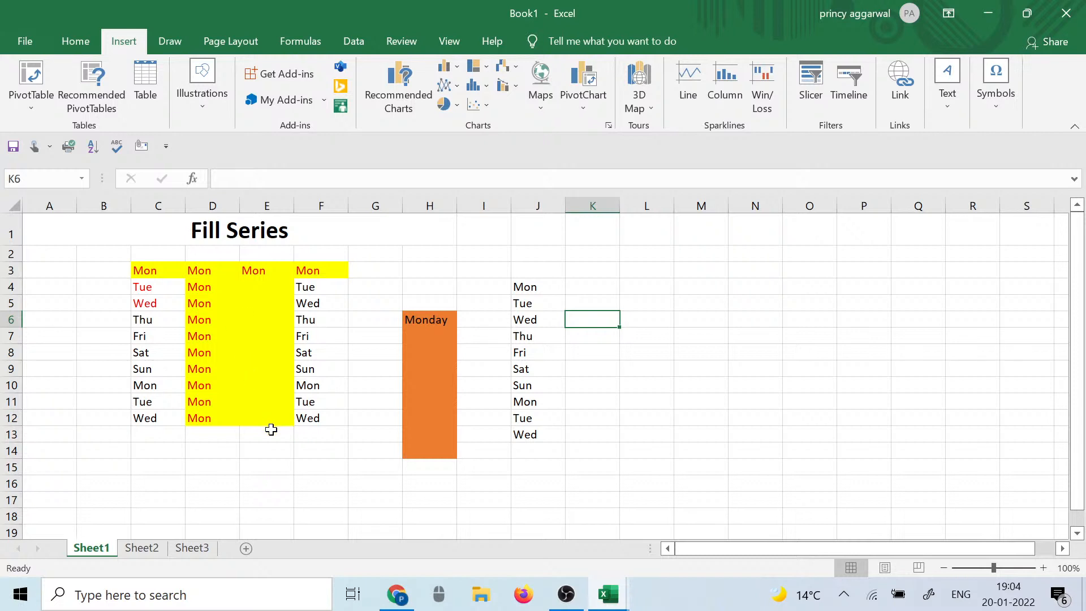
left_click_drag(311, 283, 319, 425)
left_click(359, 439)
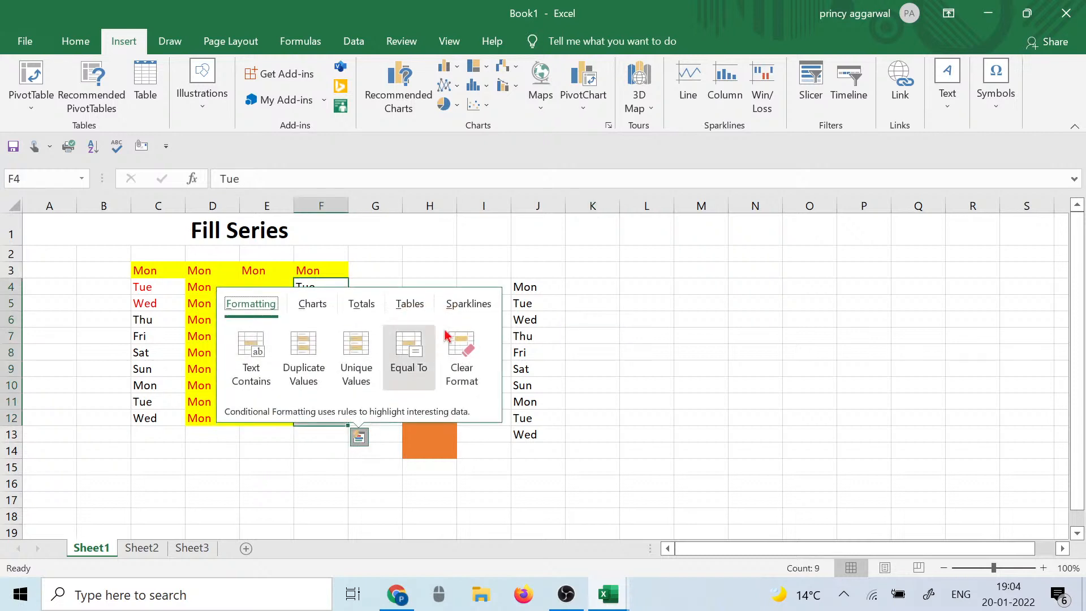
left_click(714, 323)
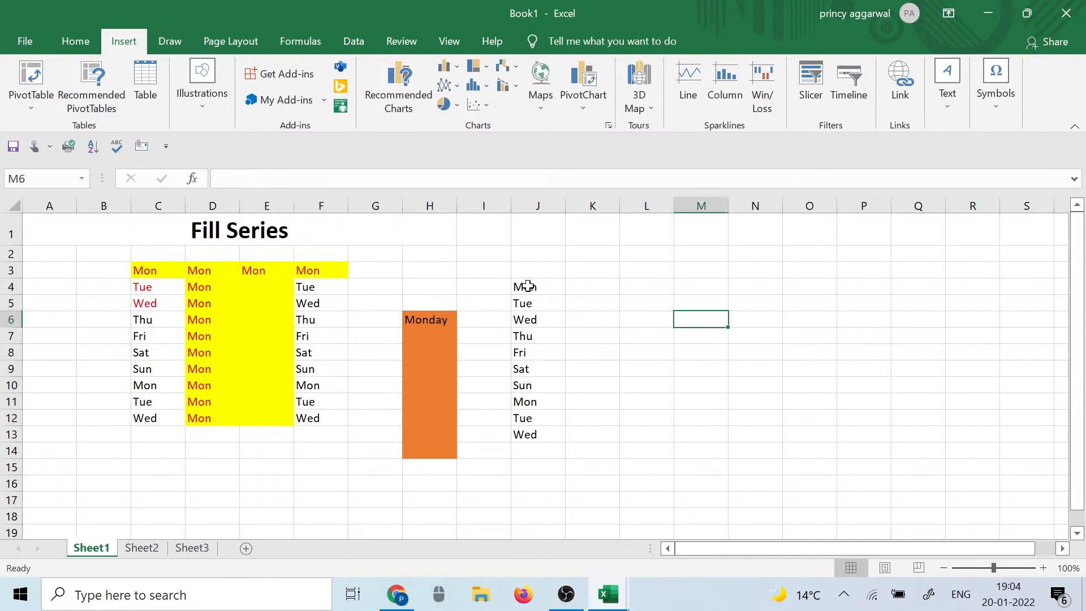
left_click_drag(528, 286, 544, 423)
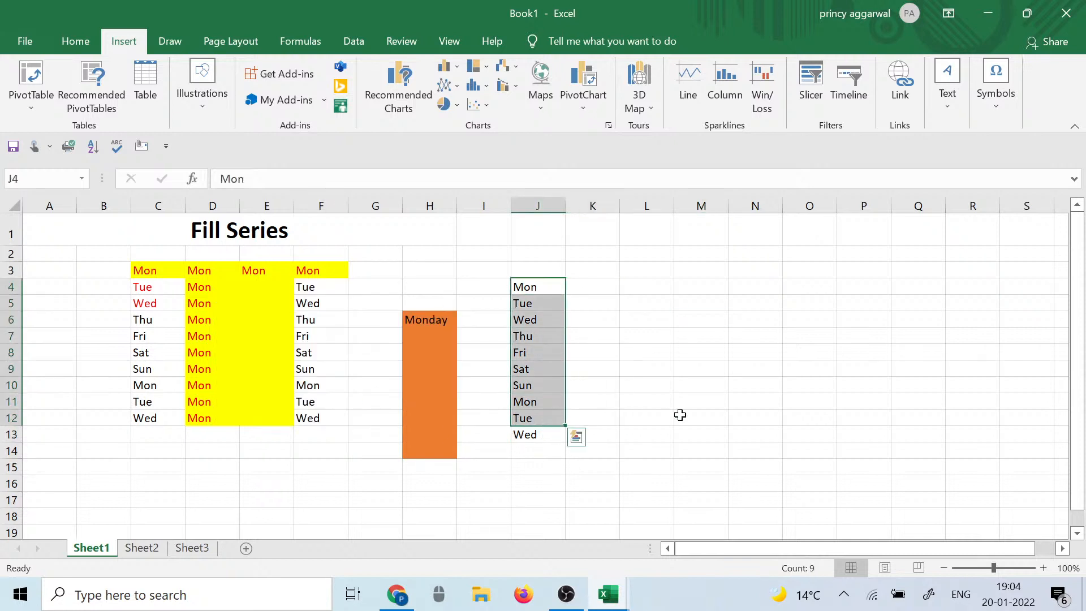
left_click(139, 549)
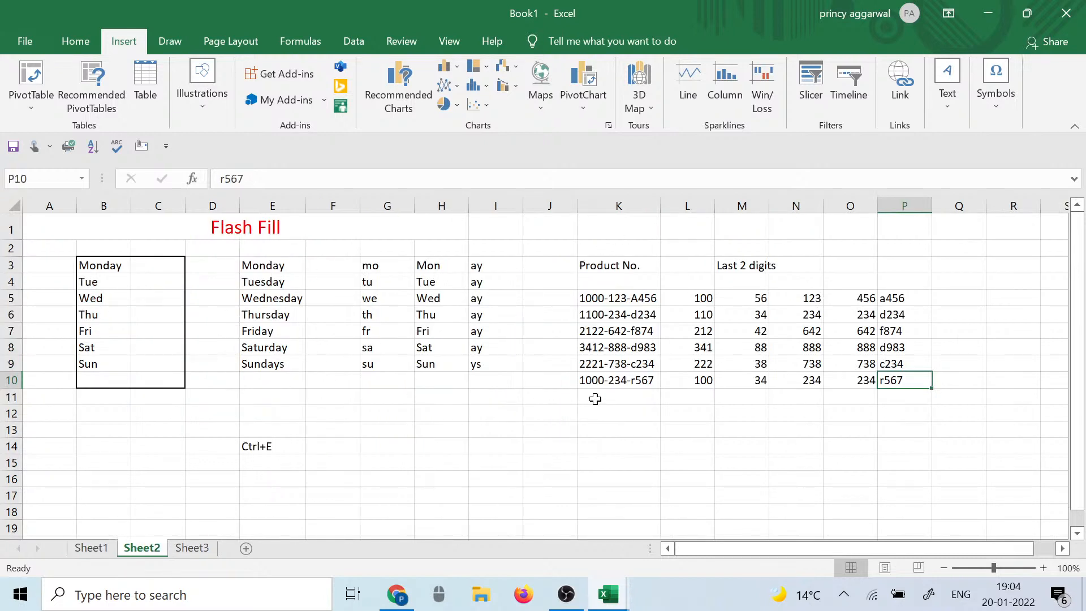
Step: Return to Sheet3 and review the sales, comparison and student marks data across C2:M12
left_click(214, 558)
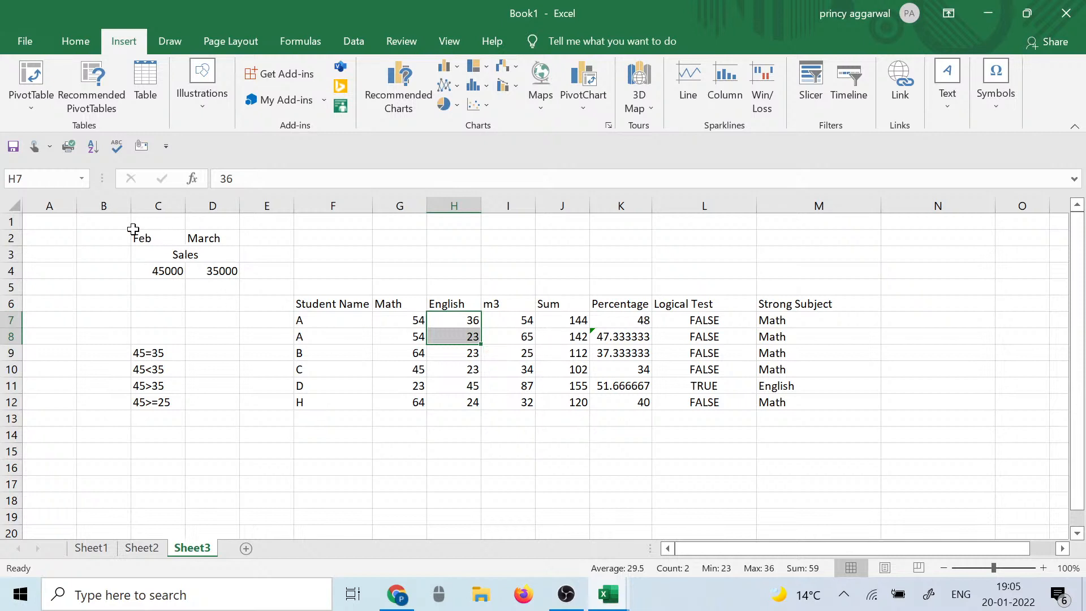
left_click_drag(137, 227, 805, 407)
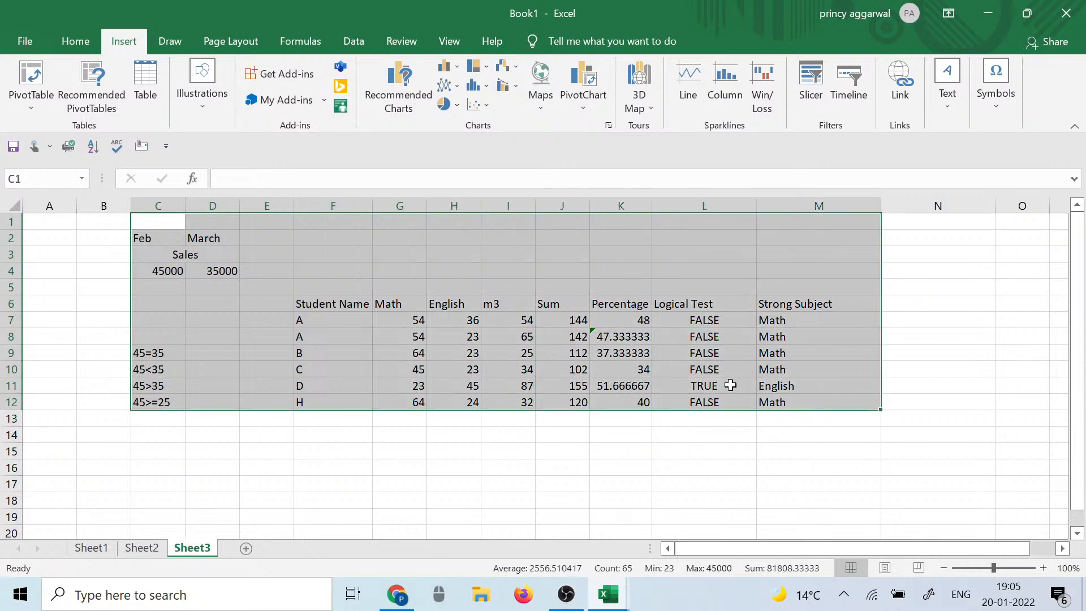
left_click(79, 238)
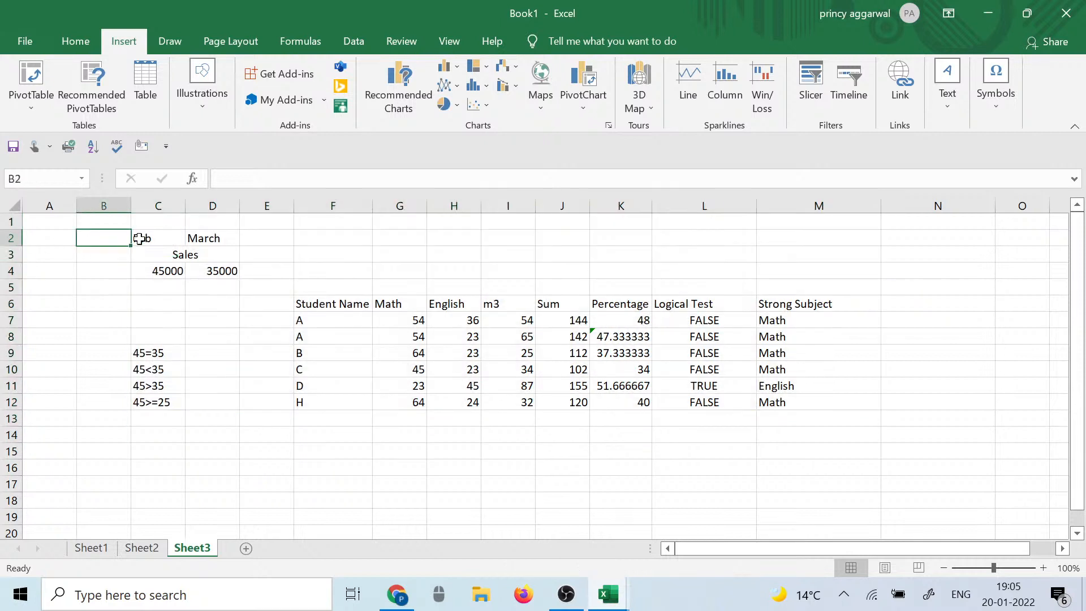
left_click_drag(139, 238, 798, 402)
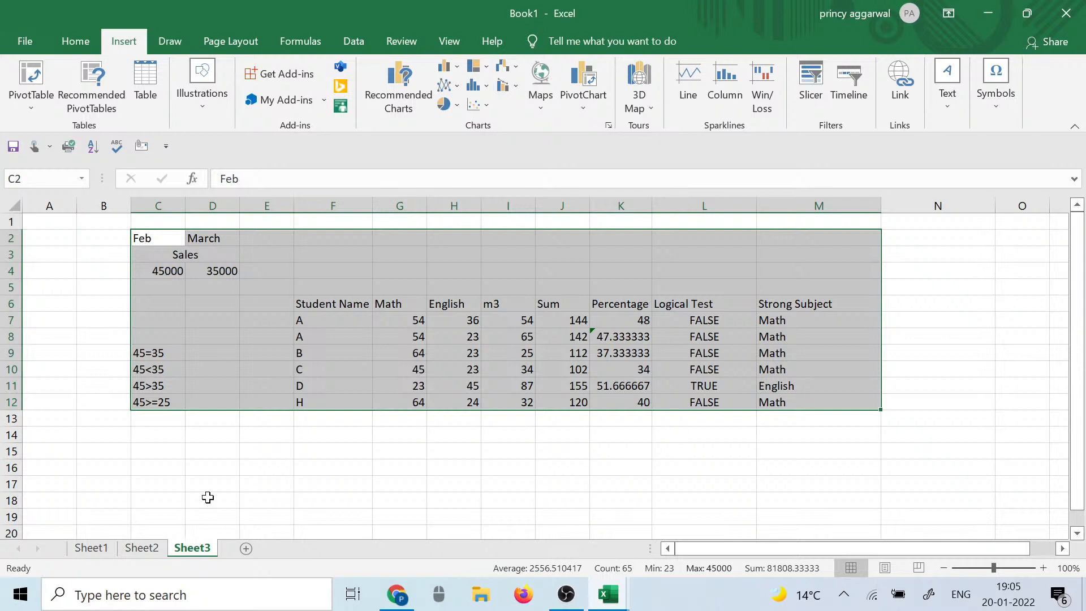
left_click(144, 451)
left_click_drag(141, 243, 833, 404)
left_click(692, 466)
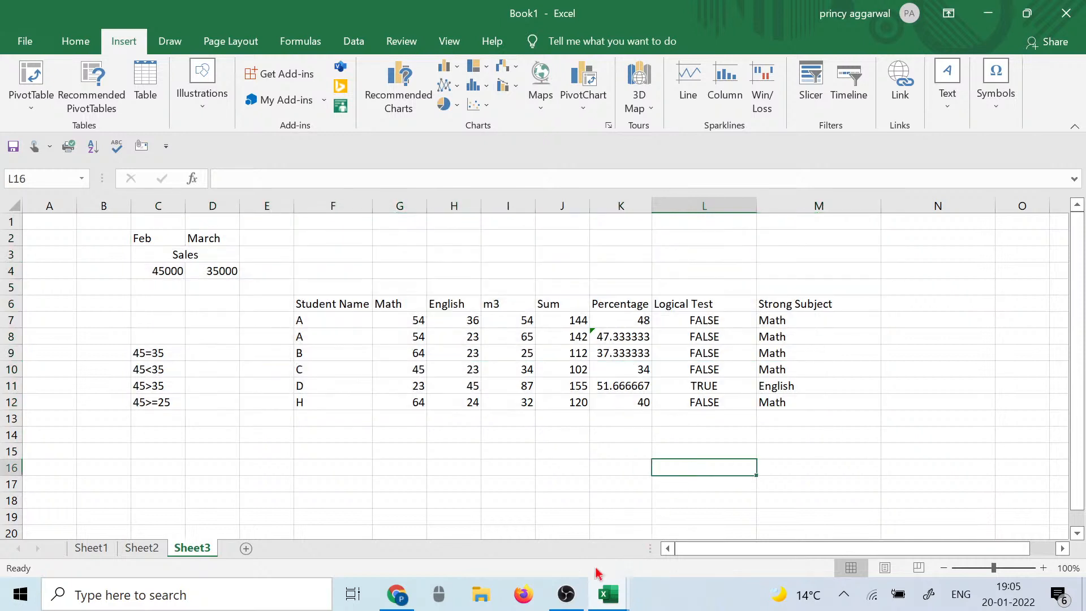